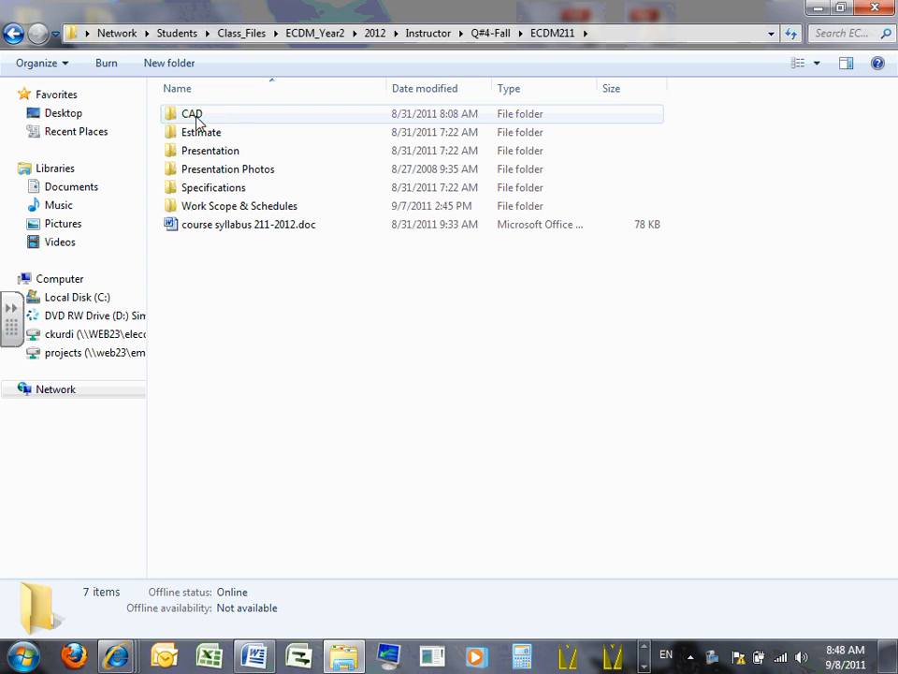
# - Copy the CAD folder from the instructor's ECDM211 folder
pyautogui.click(198, 121)
pyautogui.rightClick(198, 120)
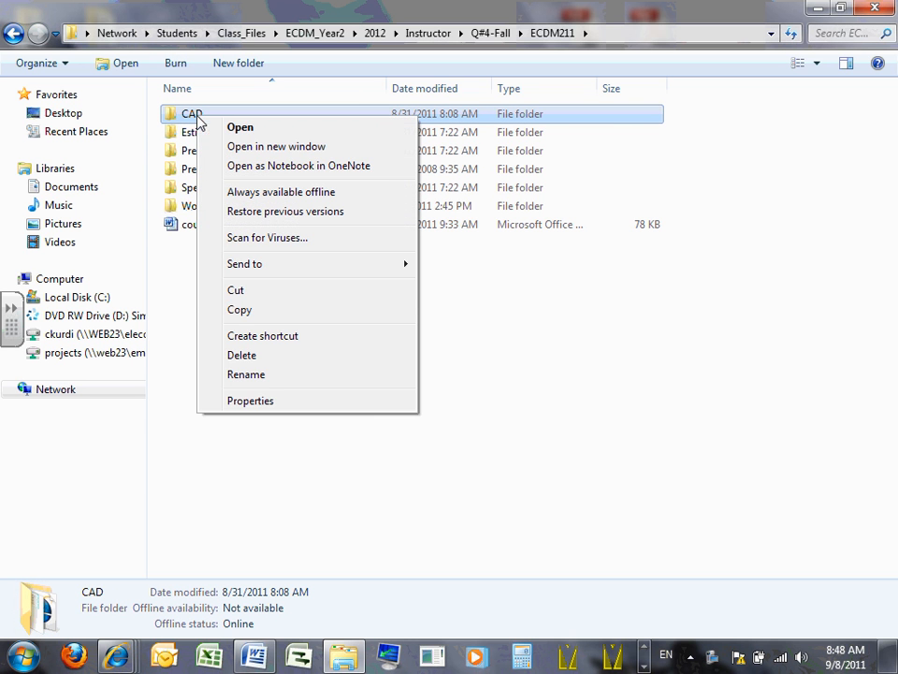
pyautogui.click(240, 310)
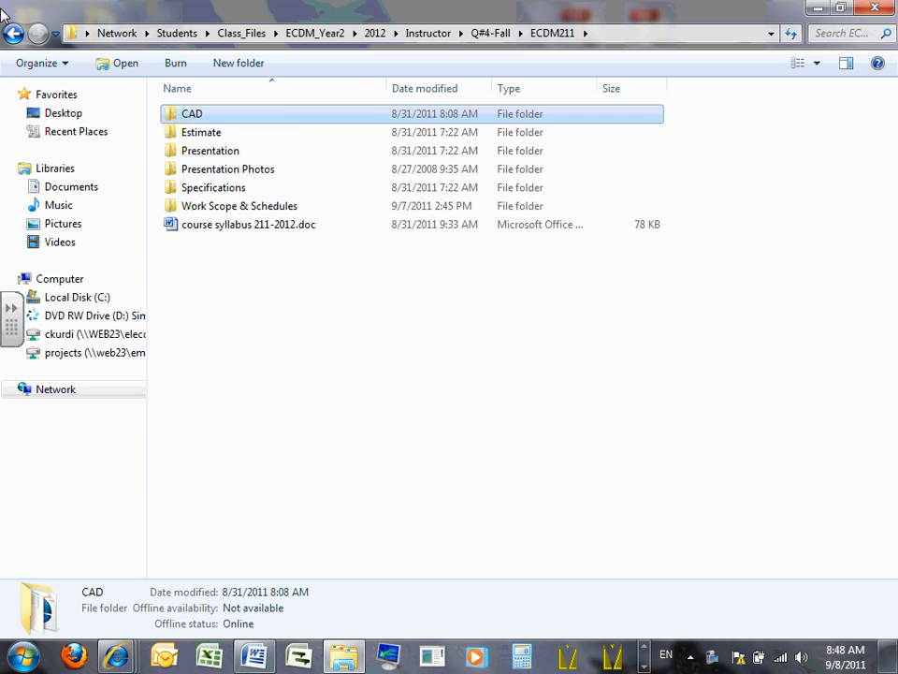
# - Paste the copied CAD folder into Team 11(I) > Q#4-Fall > Design Drawings > XRefs, inside the 2012 folder
pyautogui.click(11, 34)
pyautogui.click(11, 34)
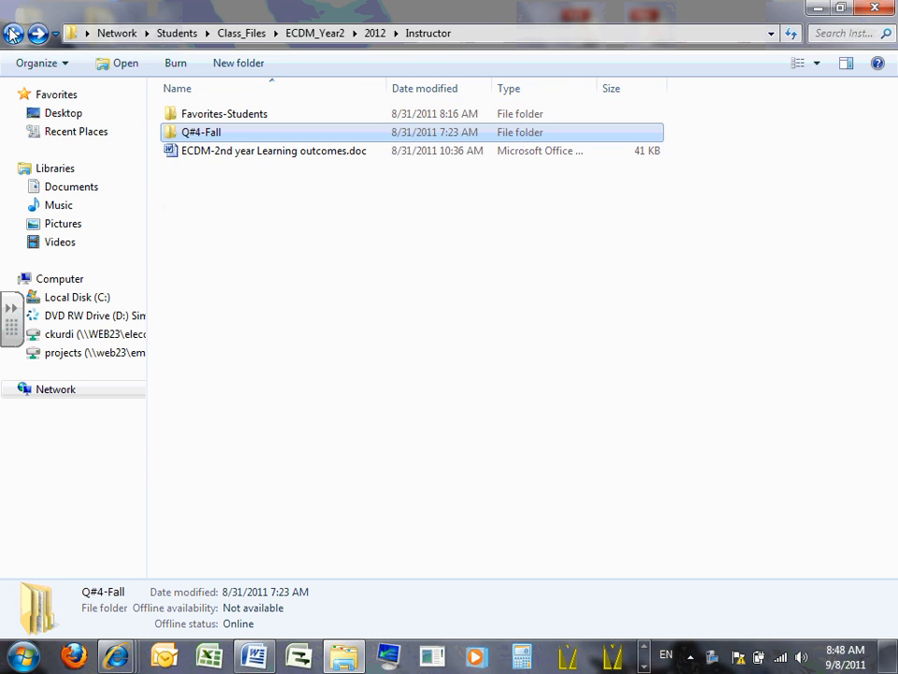
pyautogui.click(11, 34)
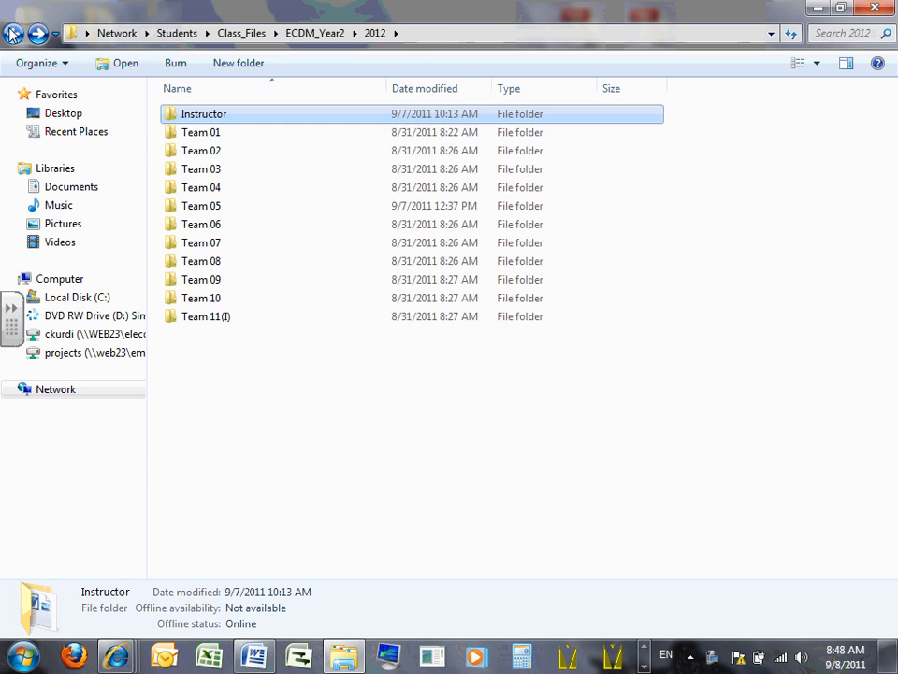
pyautogui.doubleClick(207, 318)
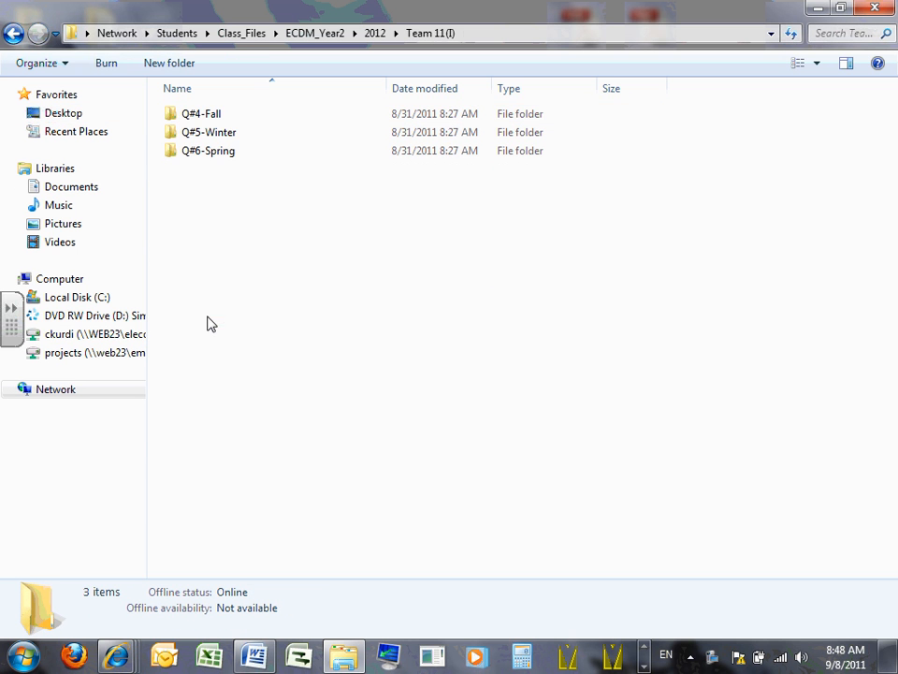
pyautogui.doubleClick(214, 114)
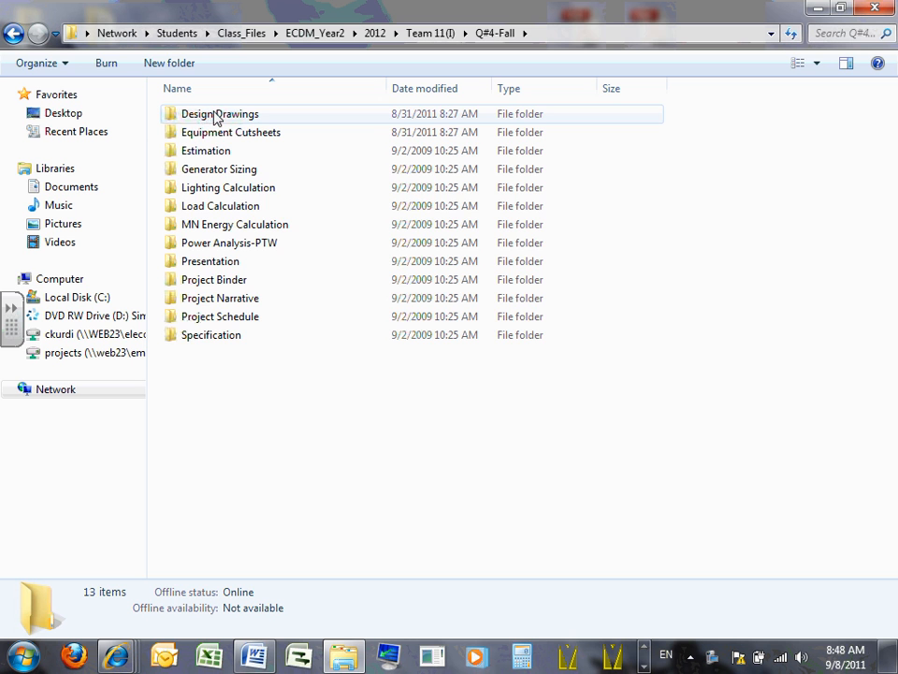
pyautogui.click(11, 34)
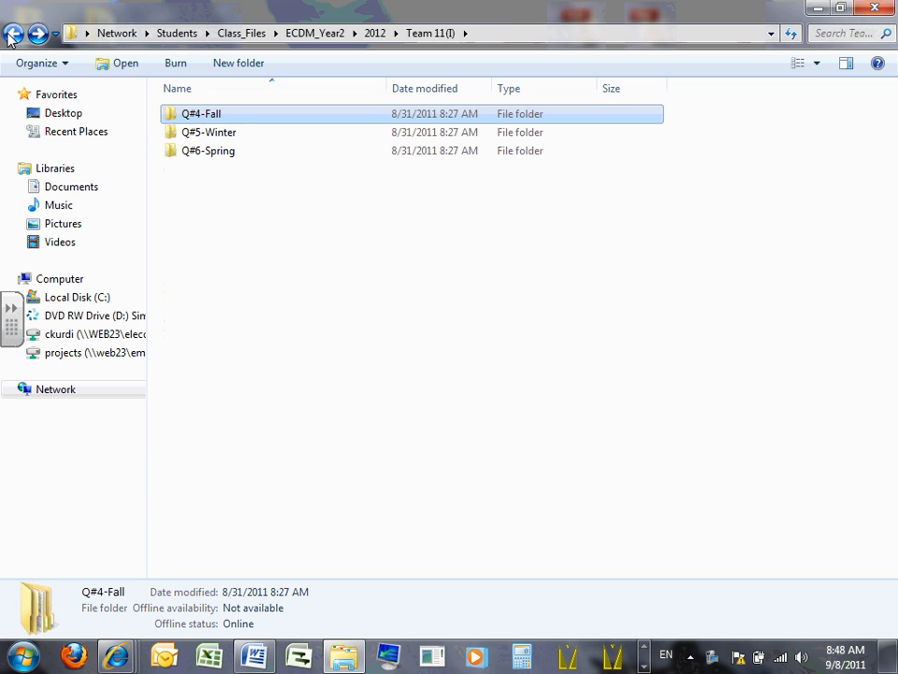
pyautogui.doubleClick(217, 117)
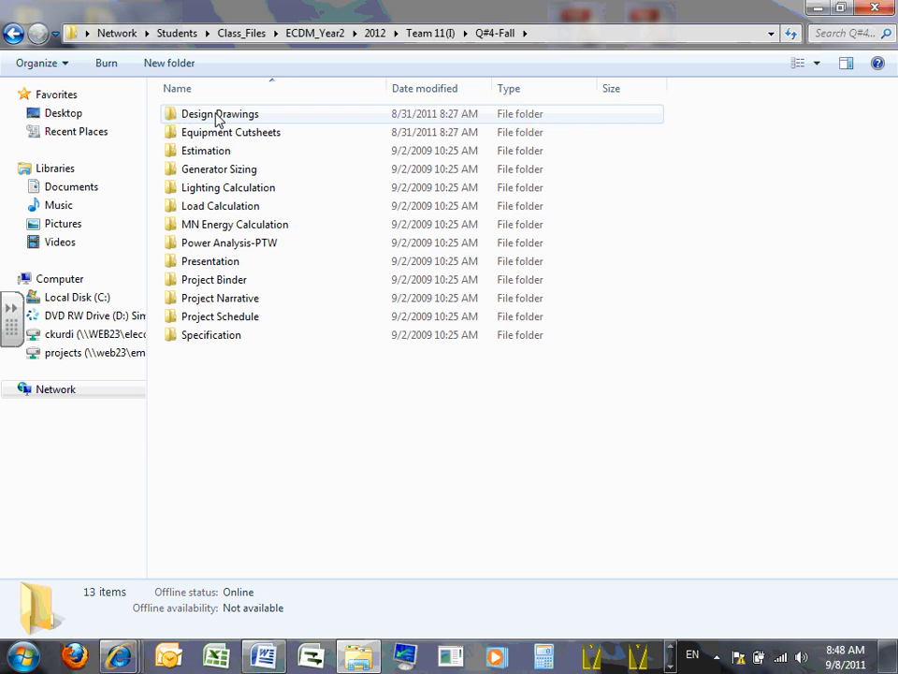
pyautogui.doubleClick(196, 116)
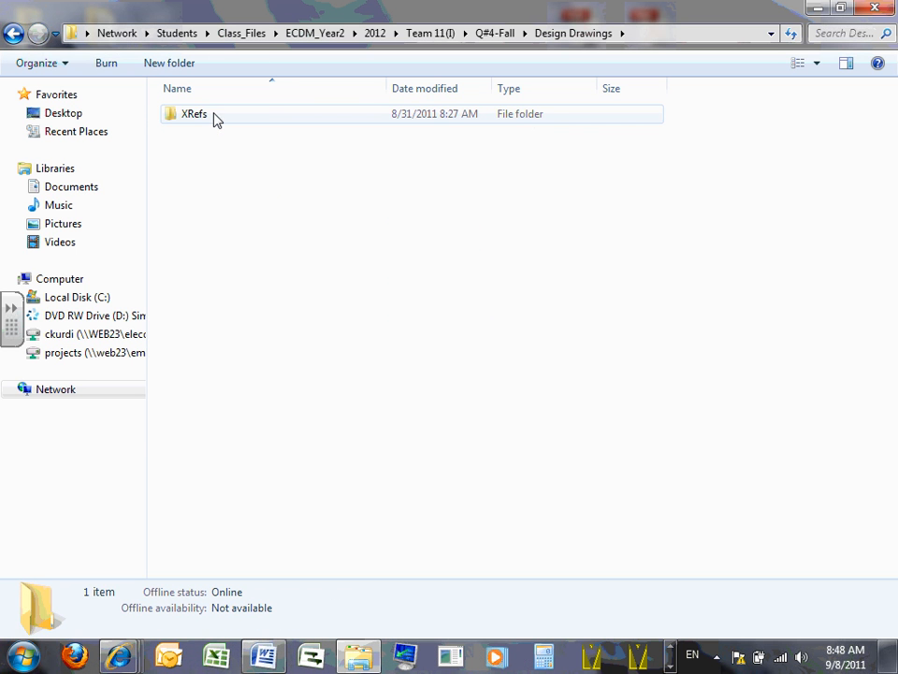
pyautogui.doubleClick(199, 119)
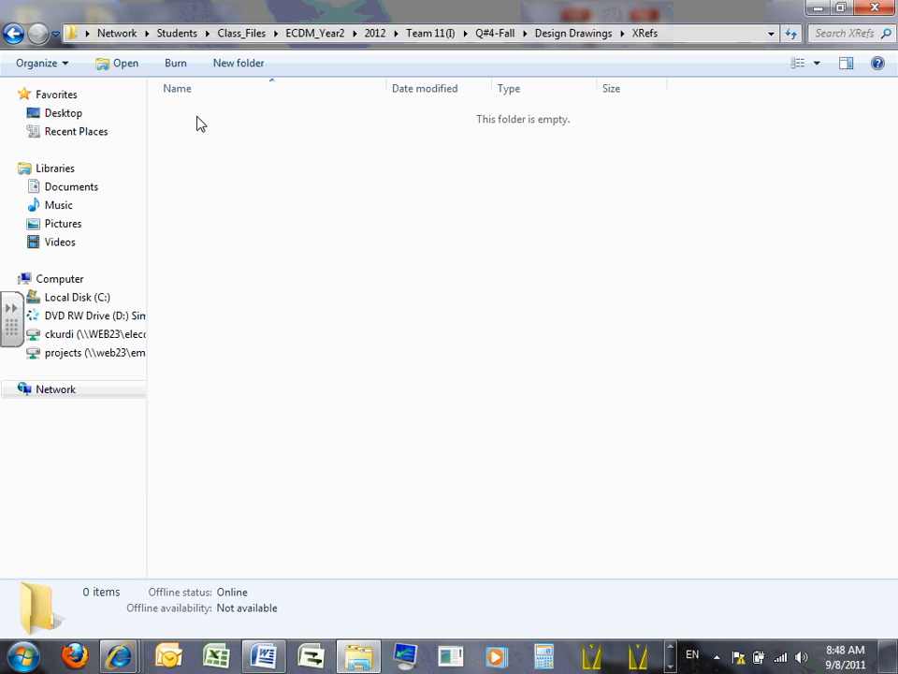
pyautogui.rightClick(204, 125)
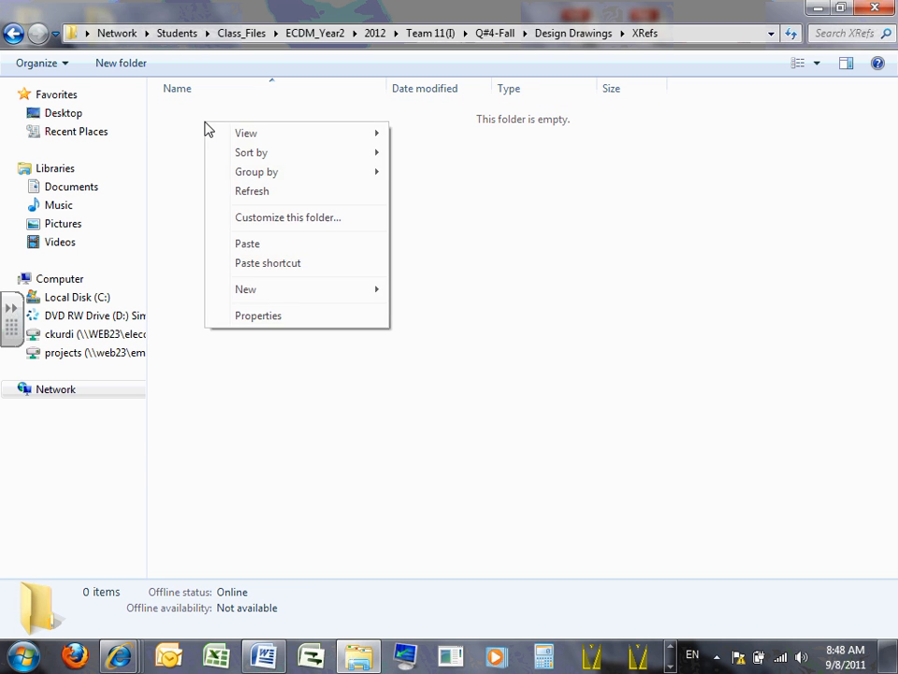
pyautogui.click(249, 244)
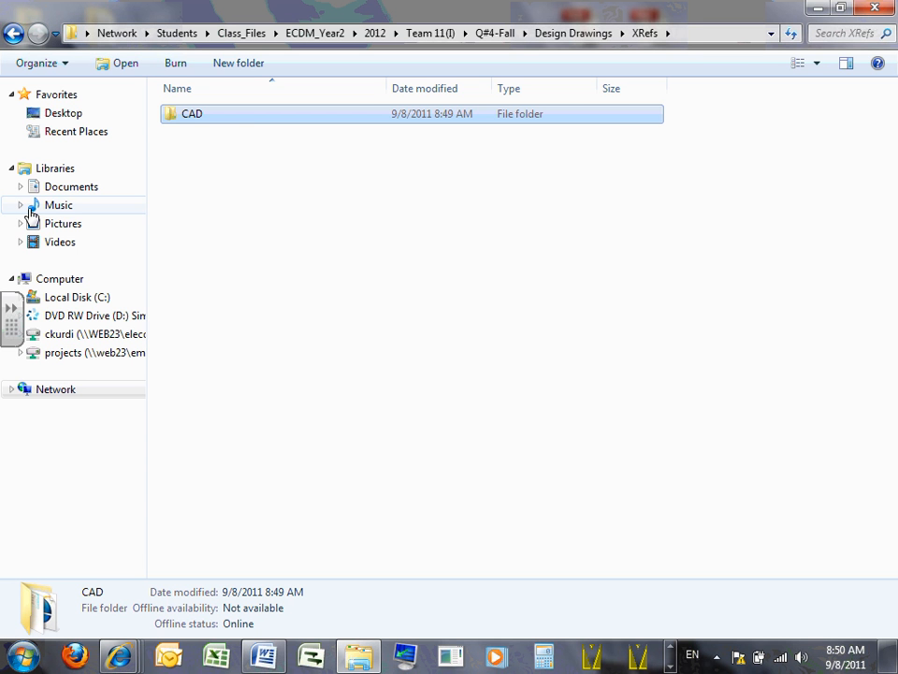
# - Examine the contents of the pasted CAD folder and its location under Design Drawings > XRefs
pyautogui.doubleClick(196, 122)
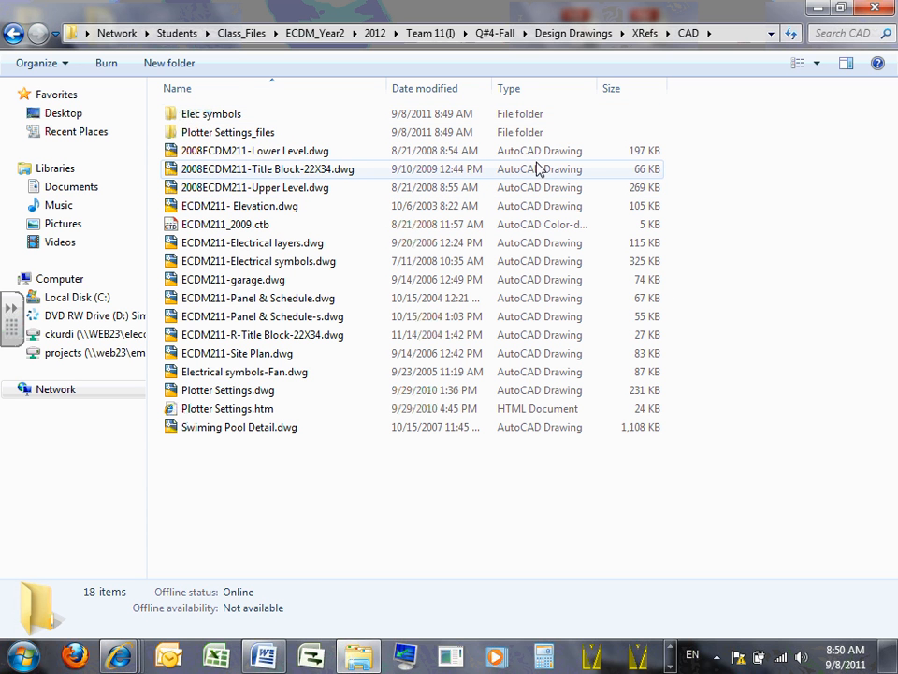
pyautogui.click(12, 35)
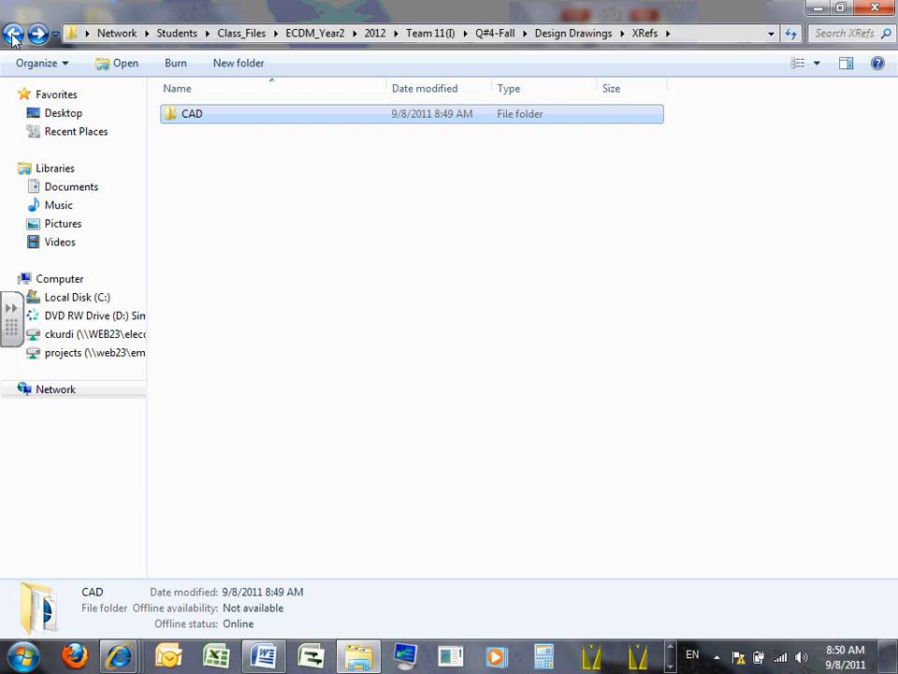
pyautogui.click(12, 36)
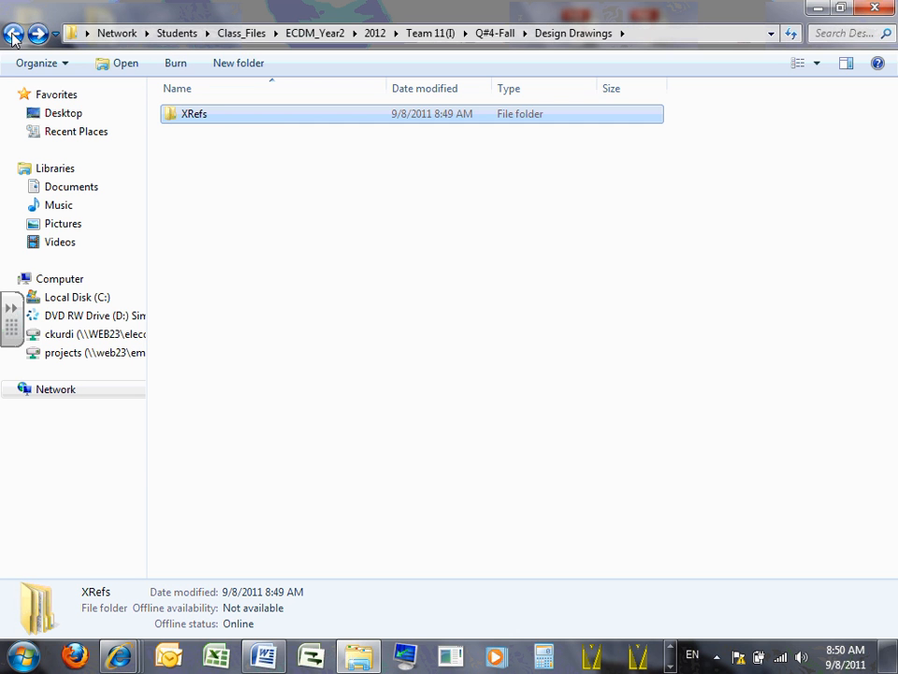
pyautogui.doubleClick(215, 120)
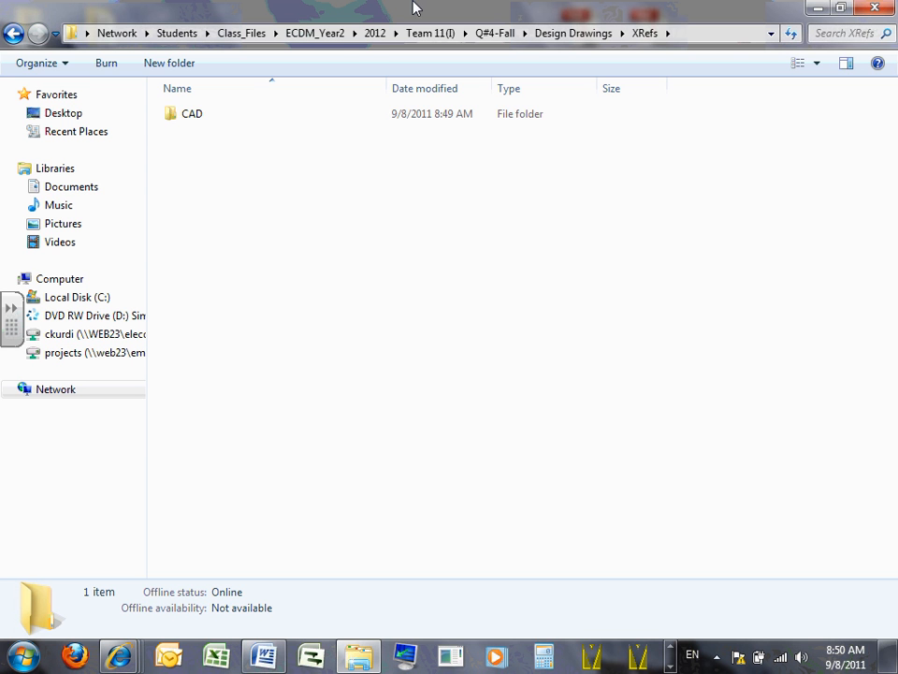
pyautogui.doubleClick(190, 117)
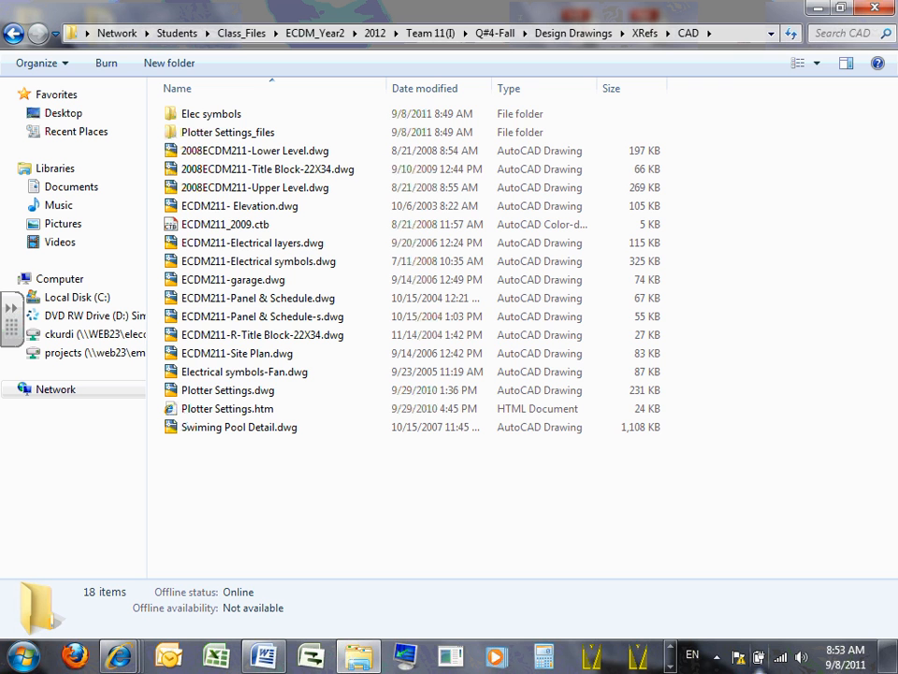
# - Go back up to the ECDM_Year2 folder and copy its 2012 folder
pyautogui.click(12, 33)
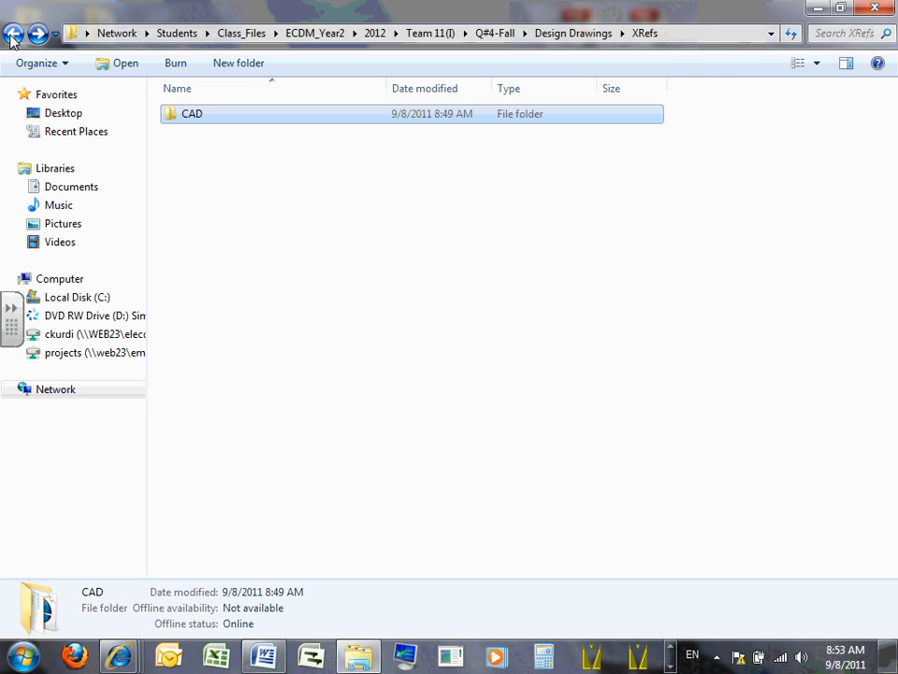
pyautogui.click(12, 34)
pyautogui.click(12, 34)
pyautogui.click(13, 34)
pyautogui.click(12, 34)
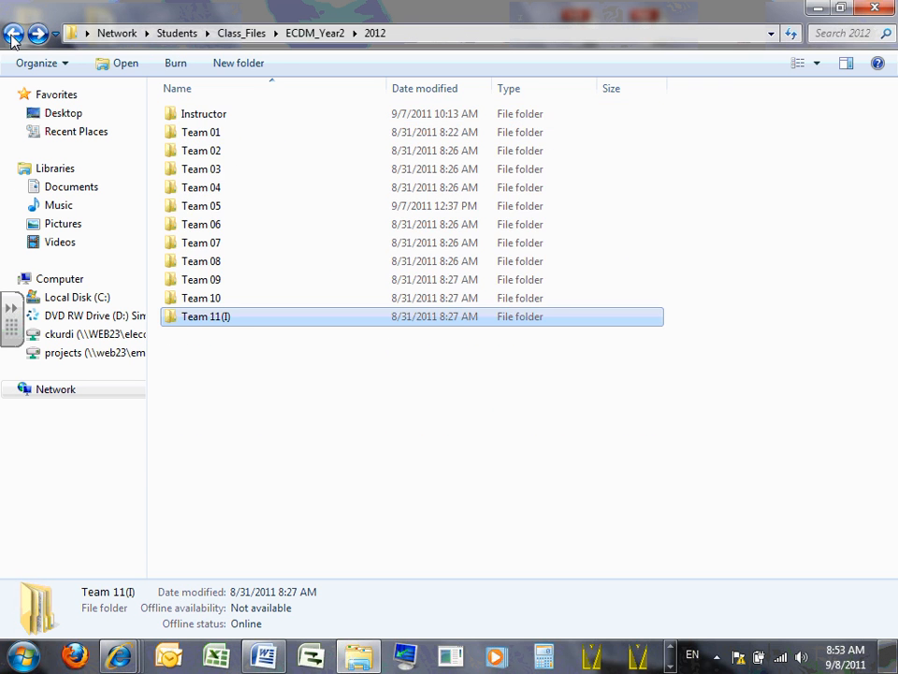
pyautogui.click(12, 34)
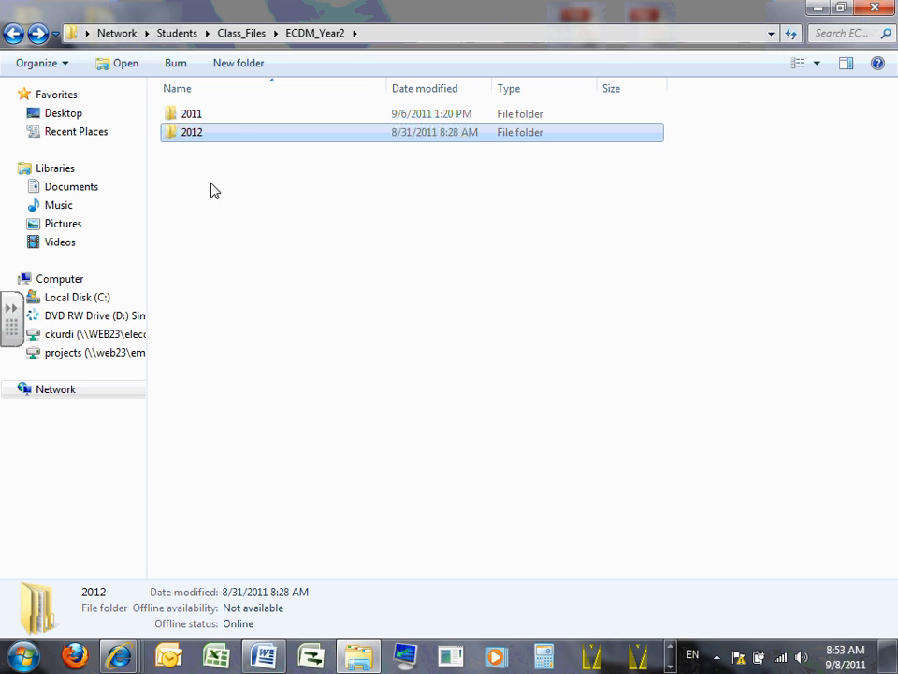
pyautogui.rightClick(238, 134)
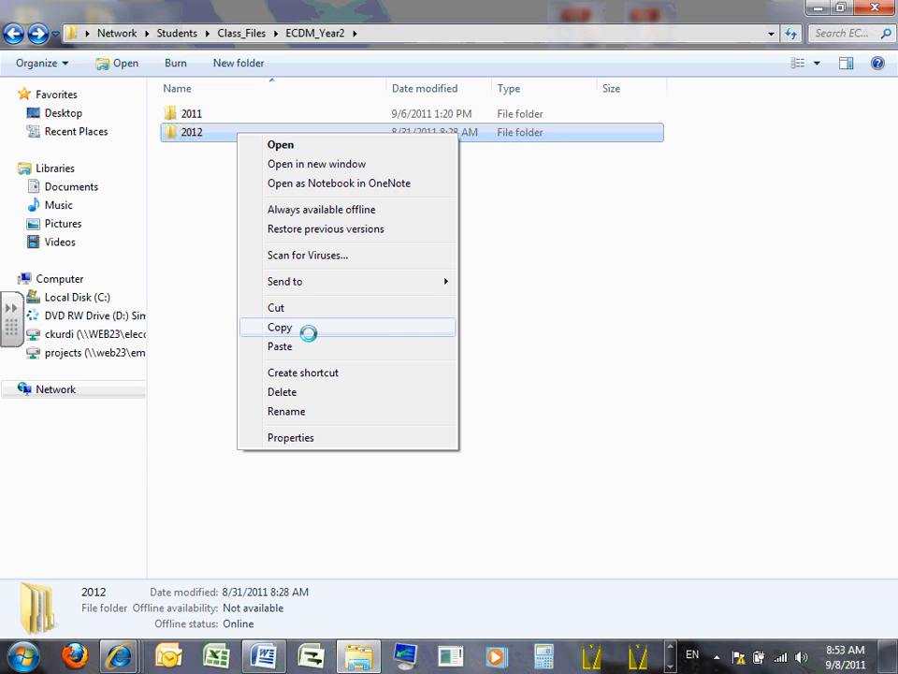
pyautogui.click(307, 328)
pyautogui.click(239, 286)
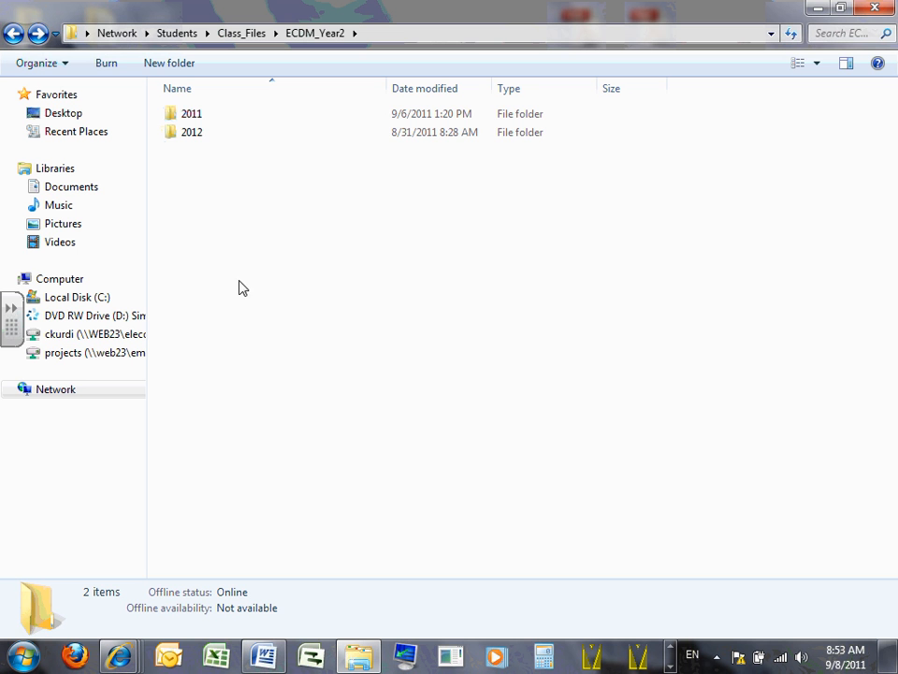
# - Open 2012 > Team 11(I) > Q#4-Fall > Design Drawings > XRefs > CAD and widen the file list's Name column
pyautogui.doubleClick(194, 133)
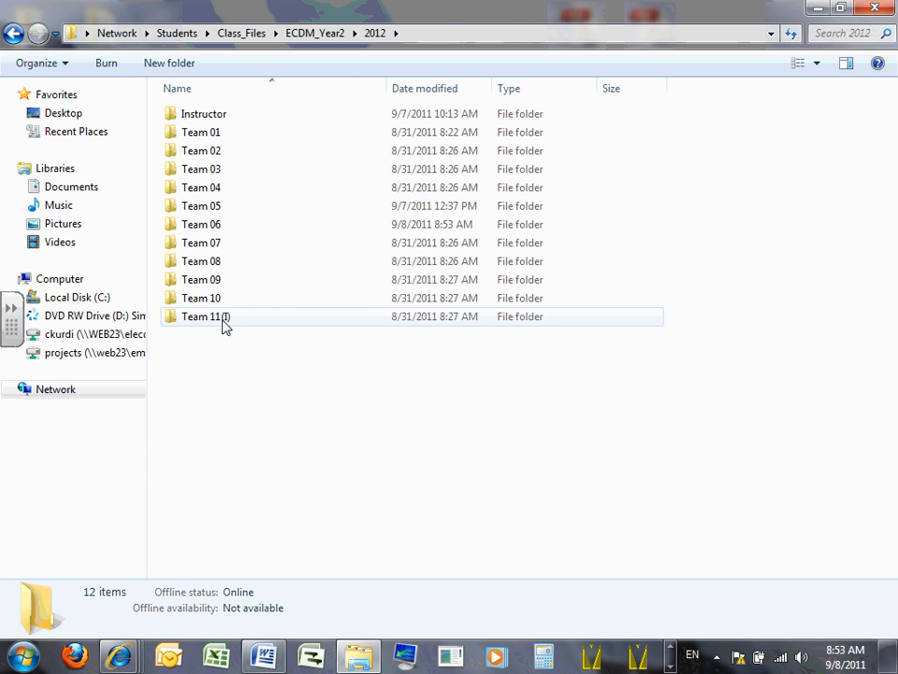
pyautogui.doubleClick(222, 319)
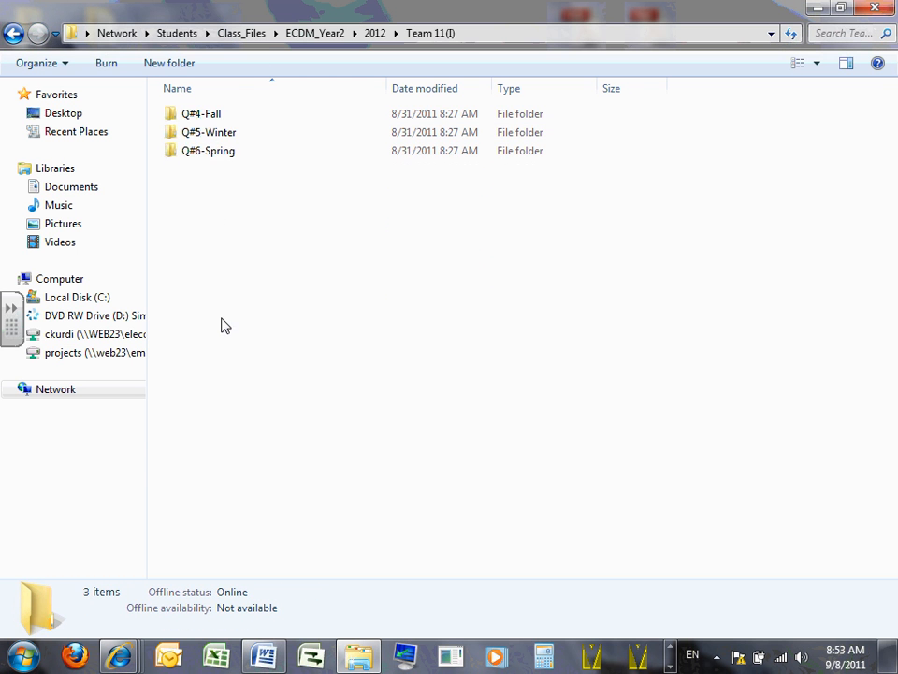
pyautogui.doubleClick(211, 119)
pyautogui.doubleClick(203, 116)
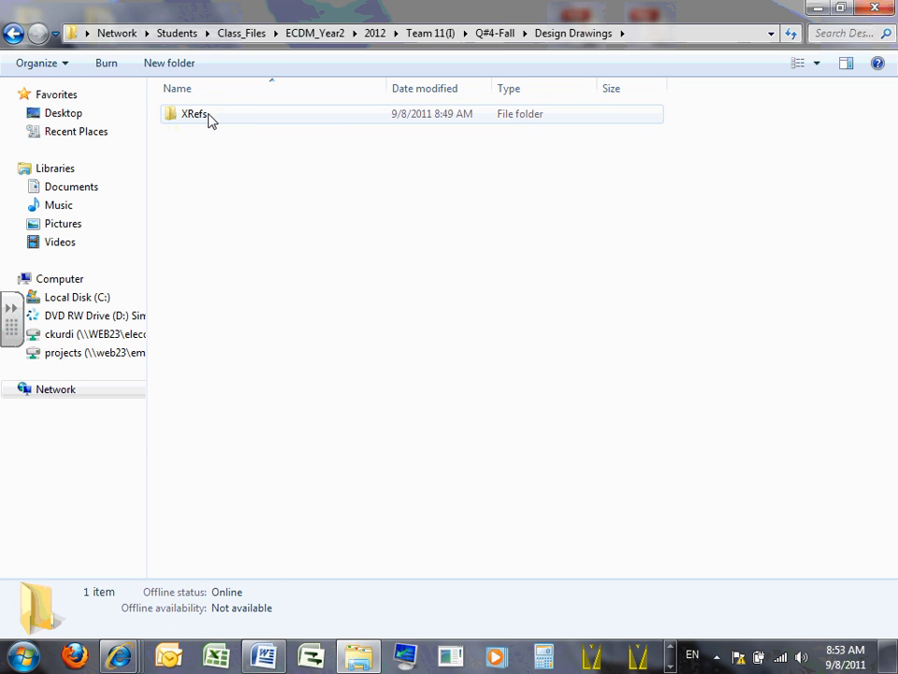
pyautogui.doubleClick(208, 119)
pyautogui.click(190, 122)
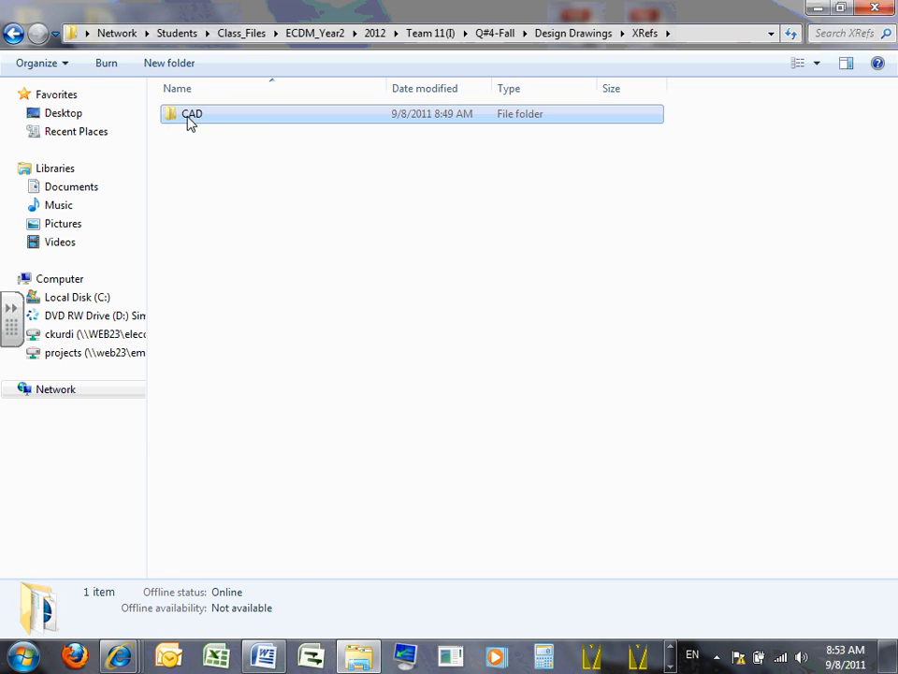
pyautogui.doubleClick(190, 120)
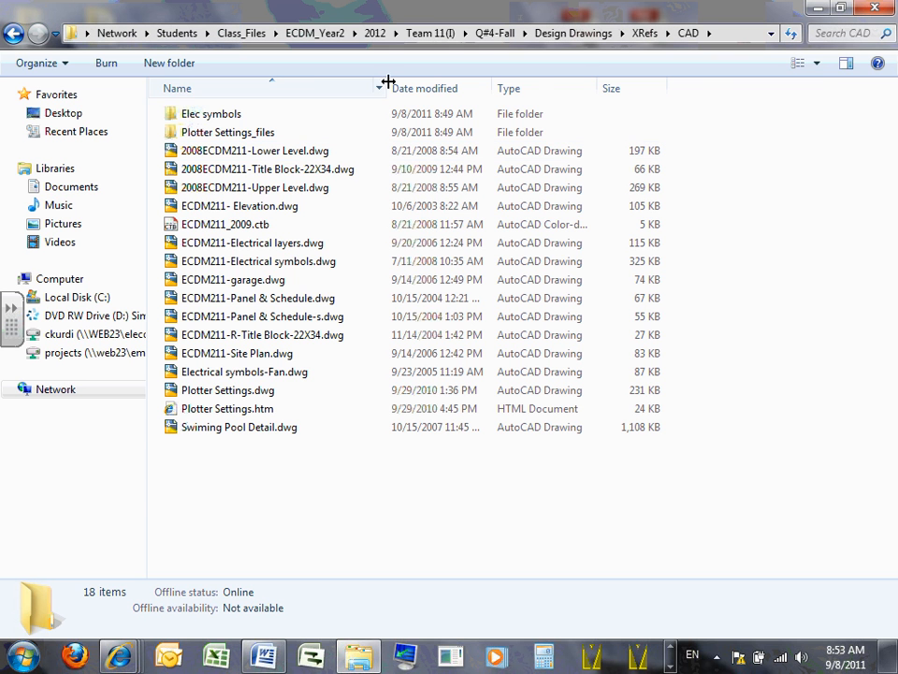
pyautogui.moveTo(387, 87); pyautogui.dragTo(593, 89)
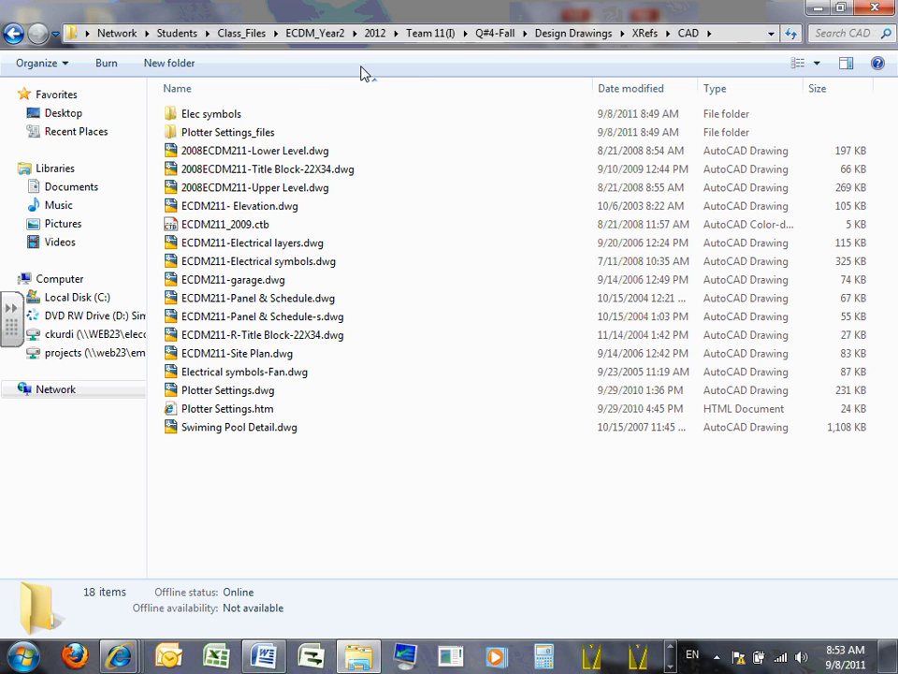
# - Open 2008ECDM211-Title Block-22X34.dwg in AutoCAD 2012 and dismiss the borrowed-license notice
pyautogui.click(305, 153)
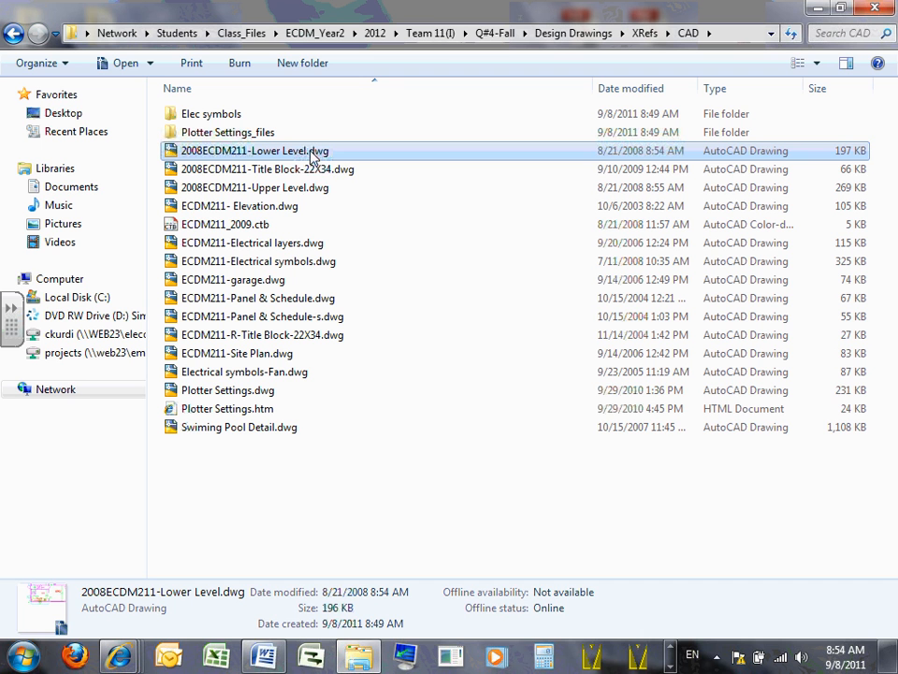
pyautogui.click(306, 170)
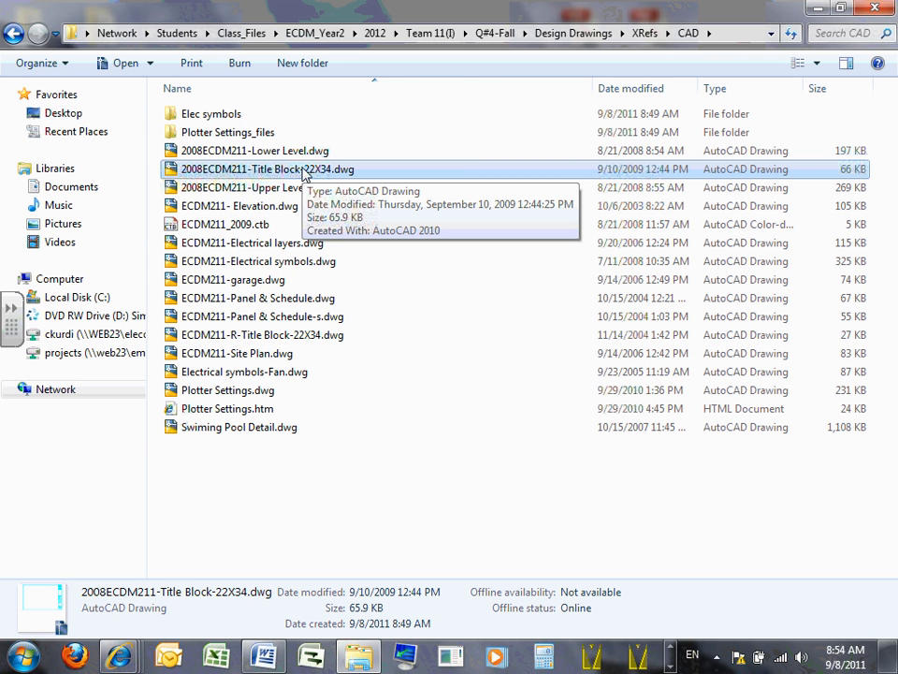
pyautogui.doubleClick(307, 170)
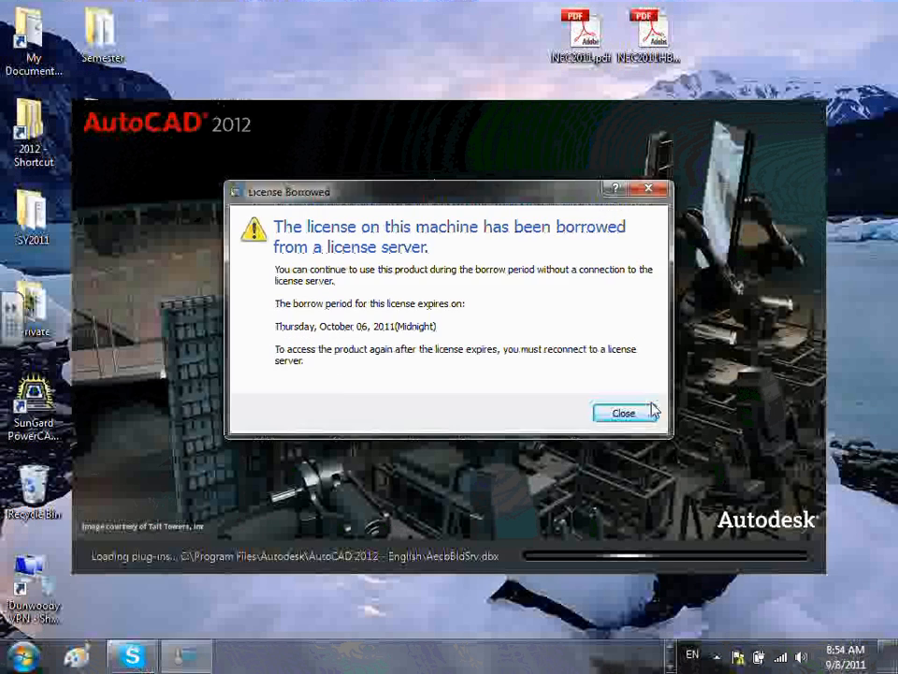
pyautogui.click(644, 410)
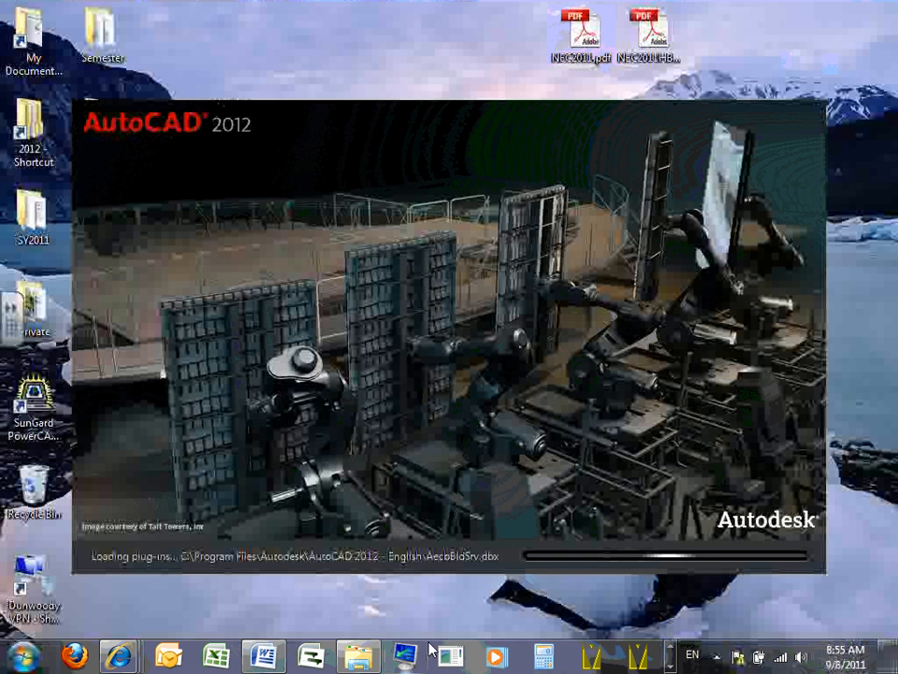
# - Switch back to the CAD folder in Windows Explorer and look at the Upper Level and Elevation drawing files
pyautogui.click(365, 655)
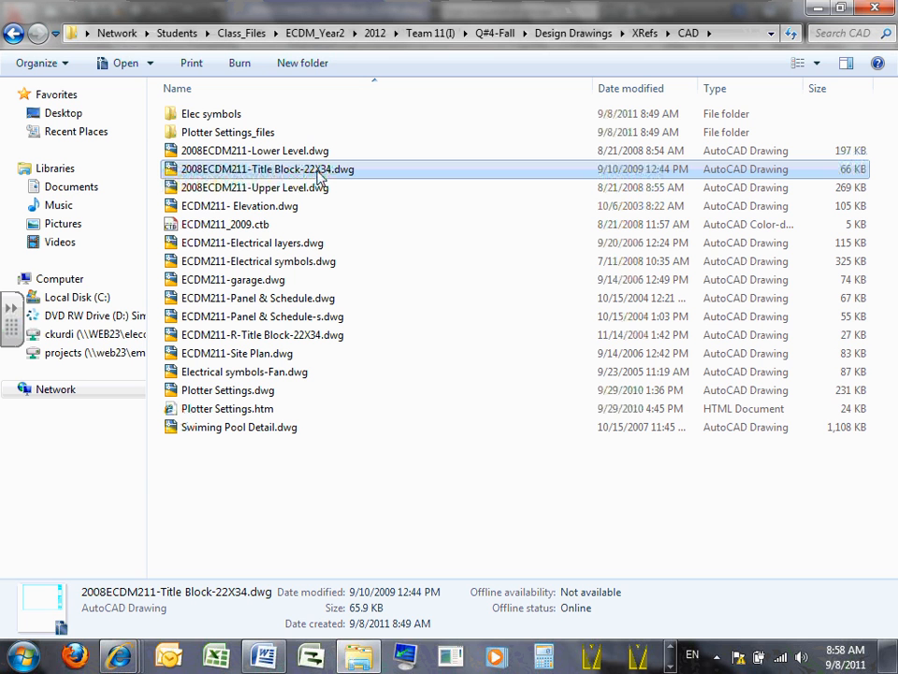
pyautogui.click(270, 192)
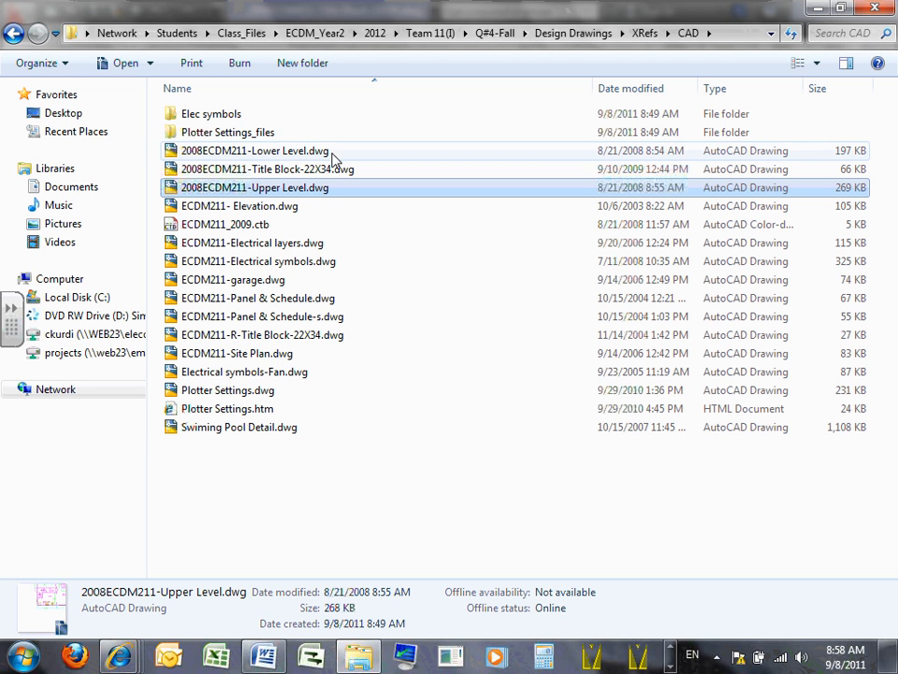
pyautogui.click(290, 208)
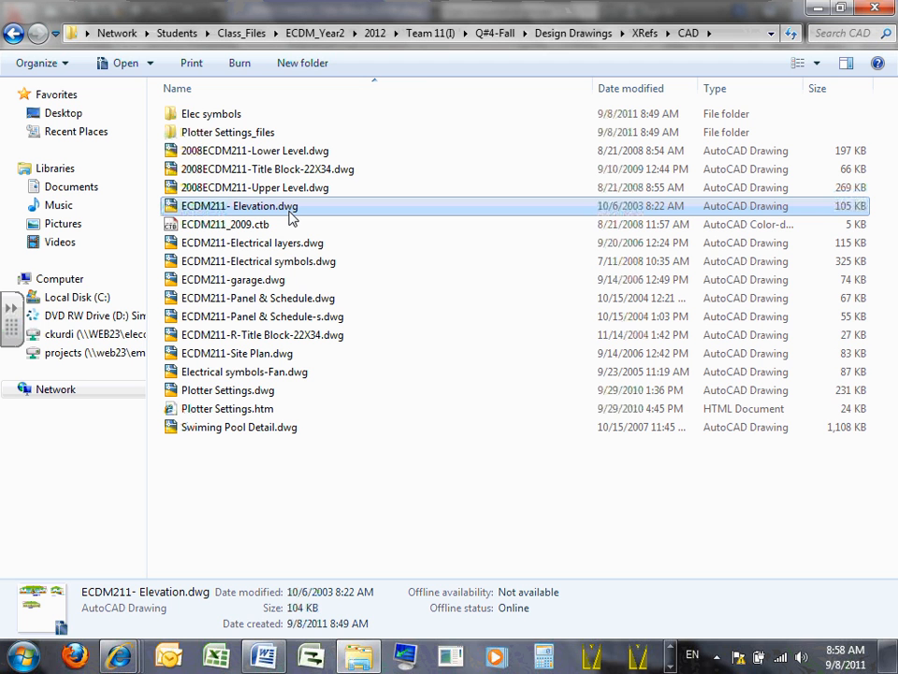
# - Look at the ECDM211_2009.ctb, Electrical layers and Electrical symbols files, then check the Elec symbols folder's contents and return to CAD
pyautogui.click(249, 228)
pyautogui.click(304, 246)
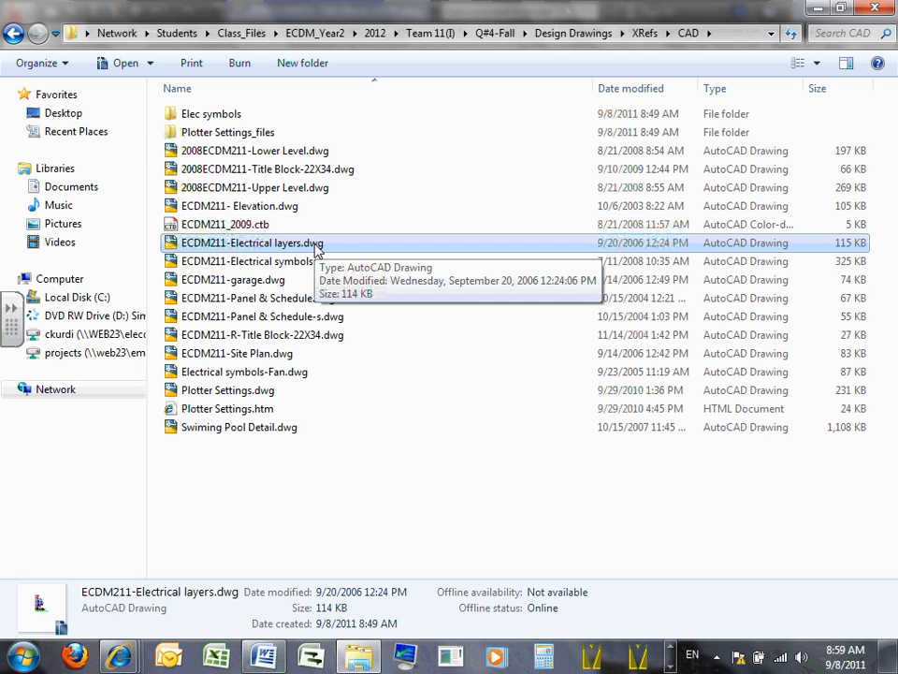
pyautogui.click(292, 266)
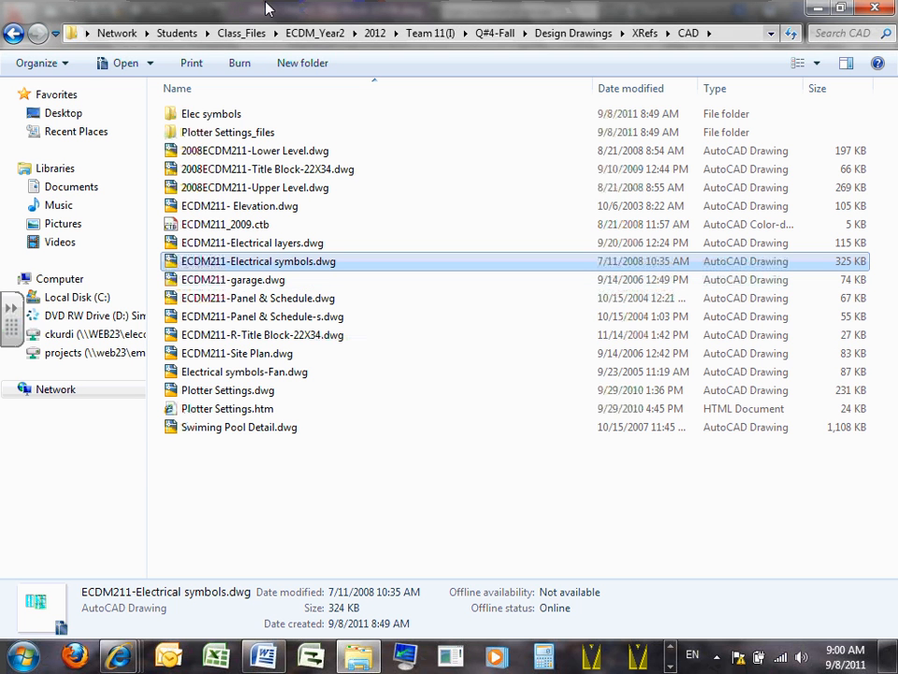
pyautogui.doubleClick(191, 114)
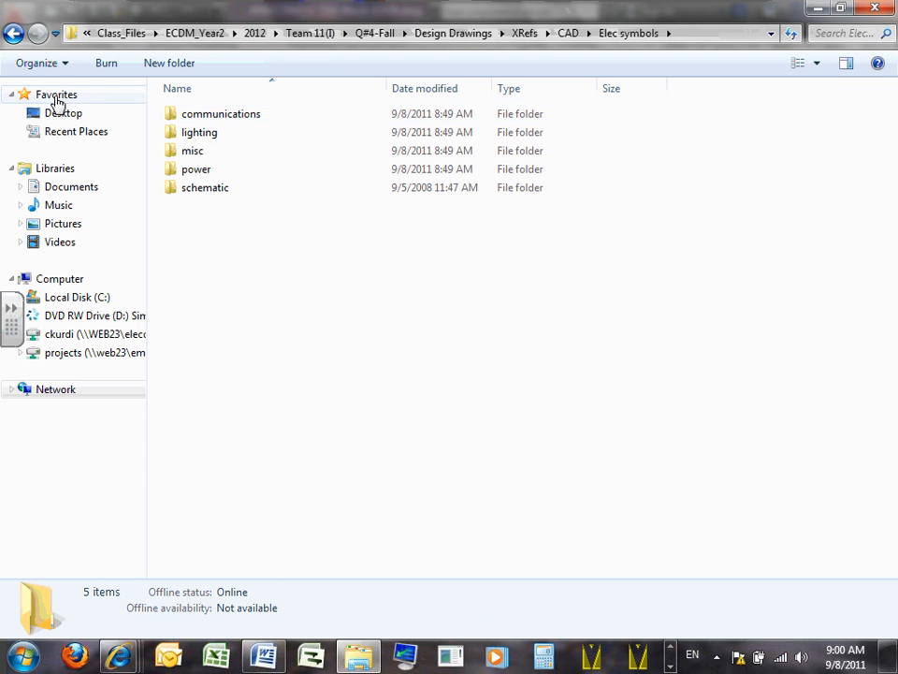
pyautogui.click(13, 33)
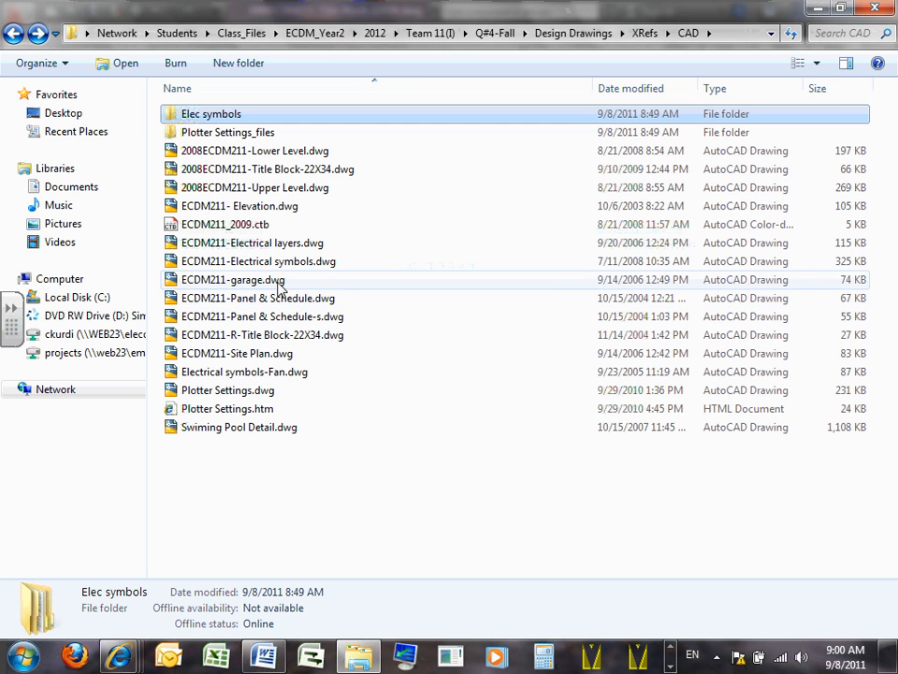
# - Review the garage, both Panel & Schedule and both 22X34 title block drawing files in the CAD folder
pyautogui.click(278, 280)
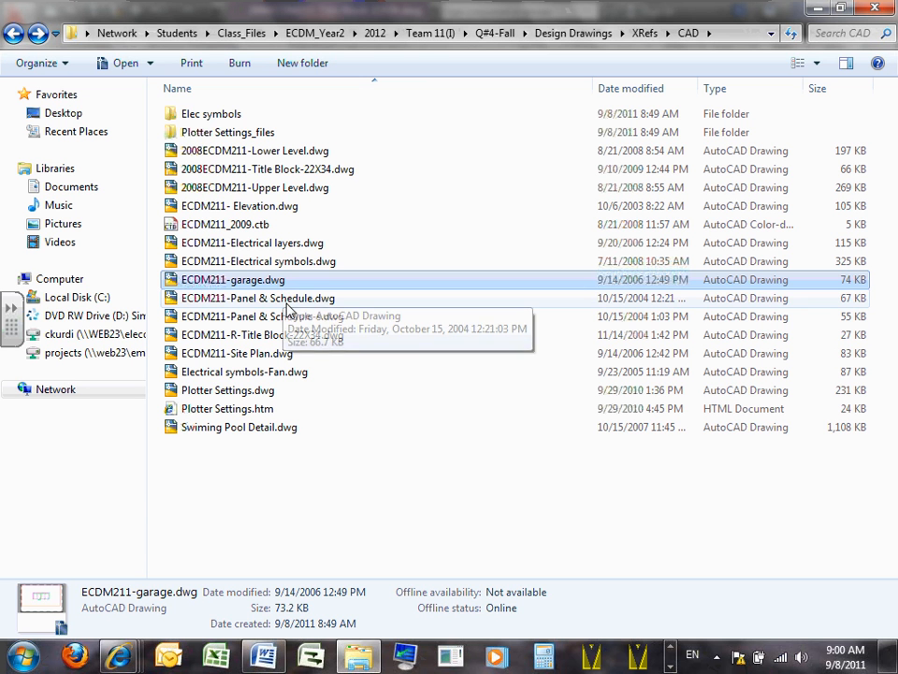
pyautogui.click(288, 300)
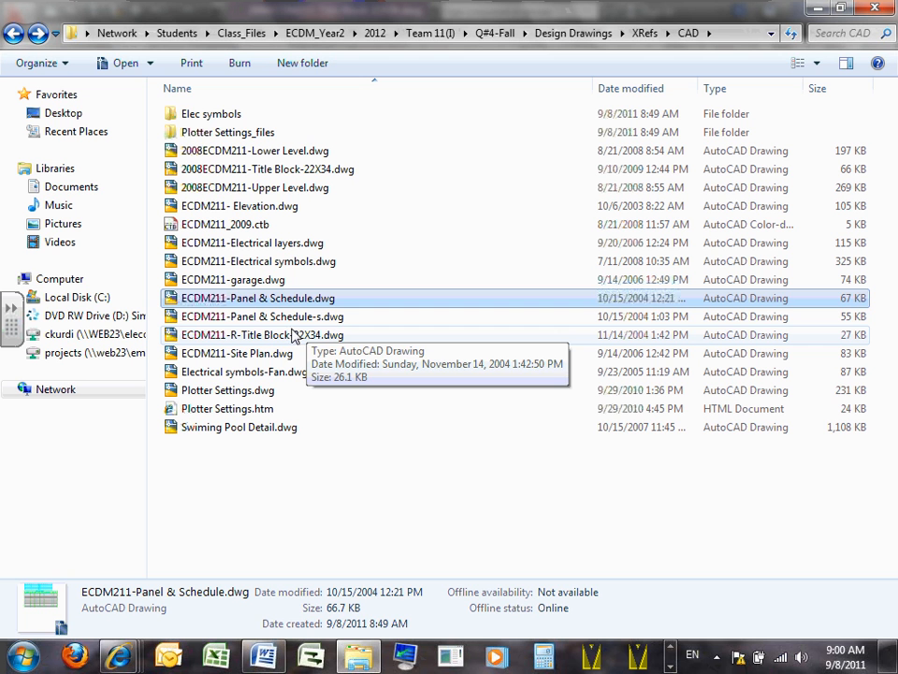
pyautogui.click(300, 317)
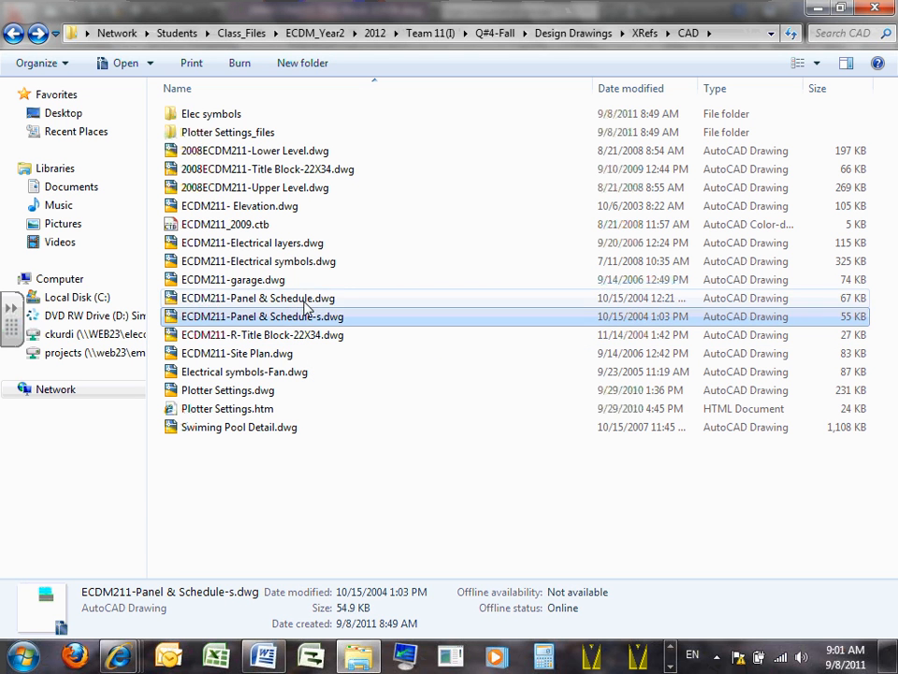
pyautogui.click(306, 299)
pyautogui.click(305, 316)
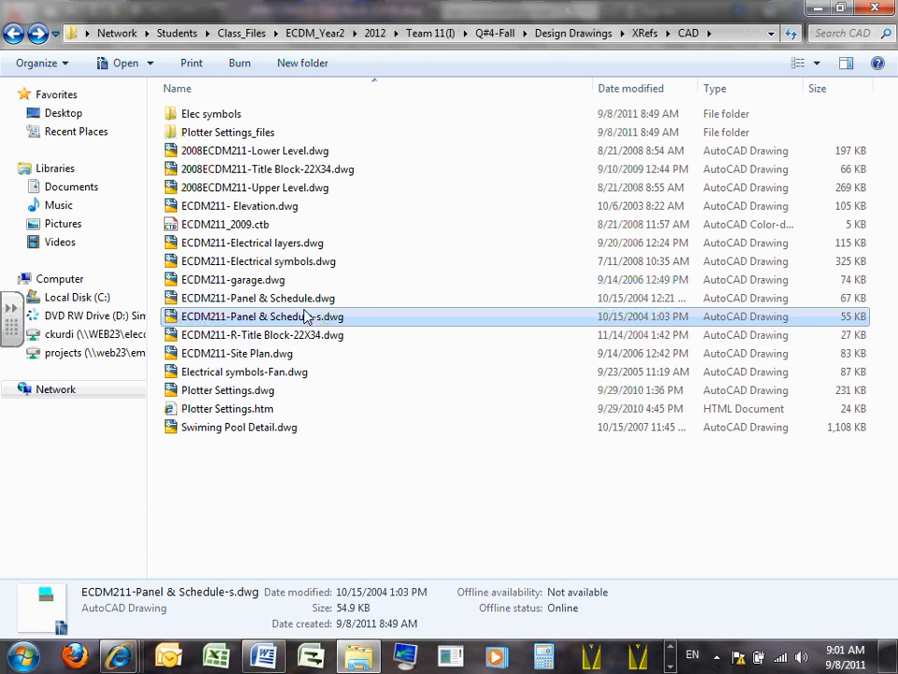
pyautogui.click(306, 299)
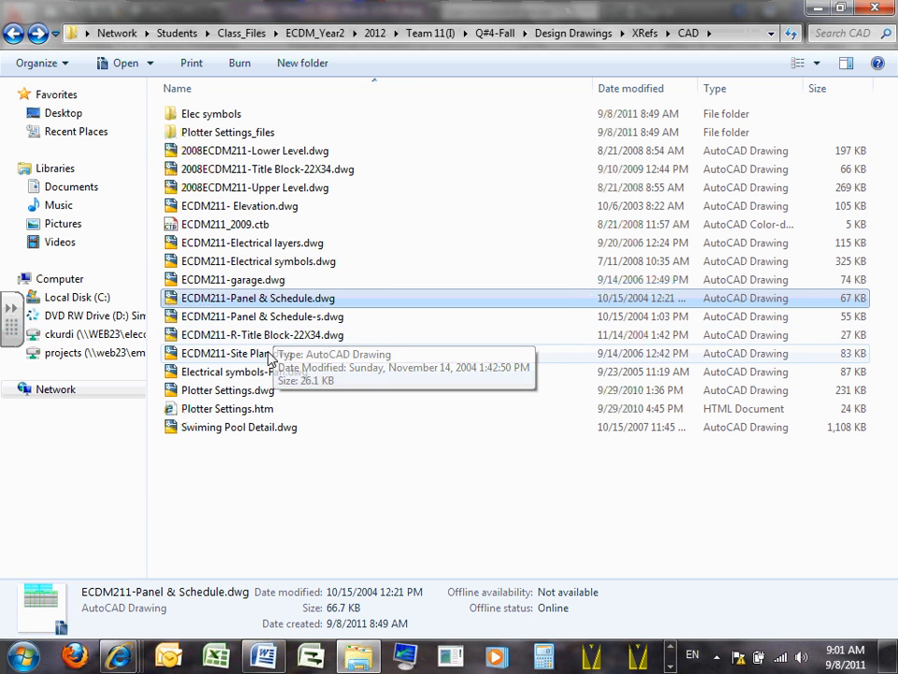
pyautogui.click(236, 336)
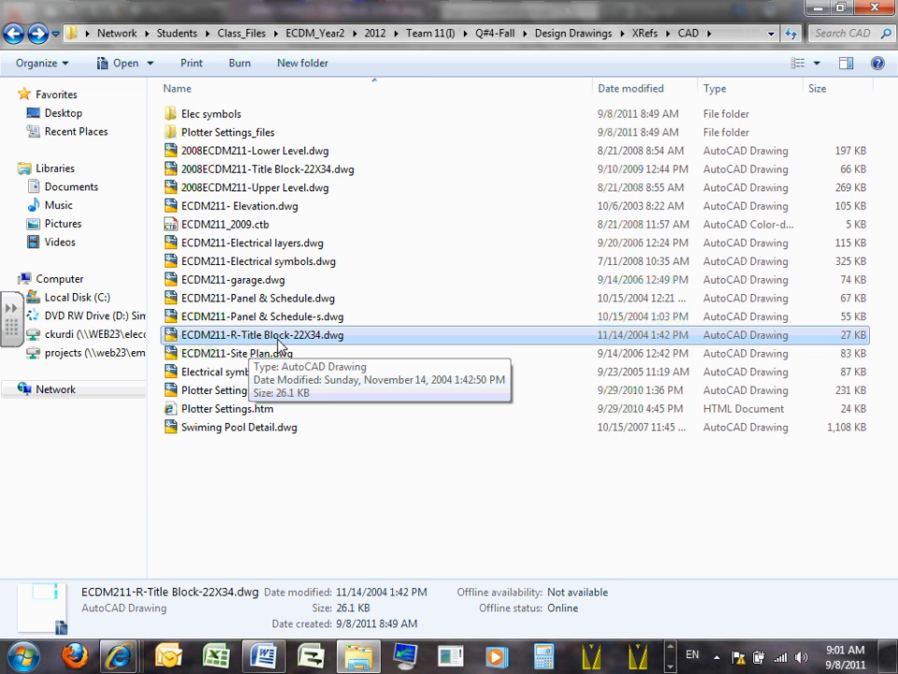
pyautogui.click(313, 170)
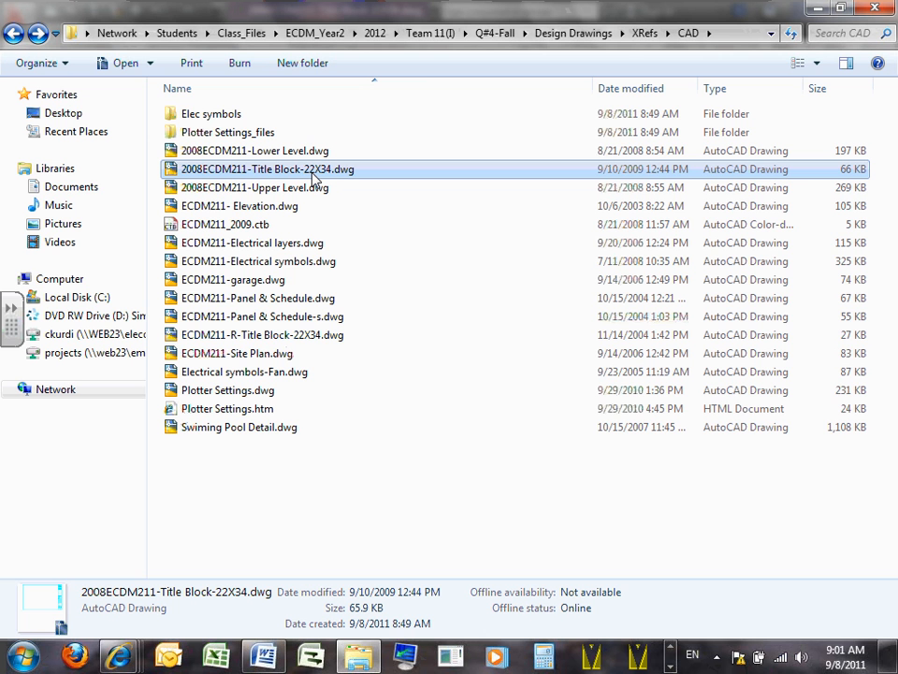
# - Review the Site Plan, Electrical symbols-Fan, Plotter Settings and Swiming Pool Detail drawing files
pyautogui.click(270, 360)
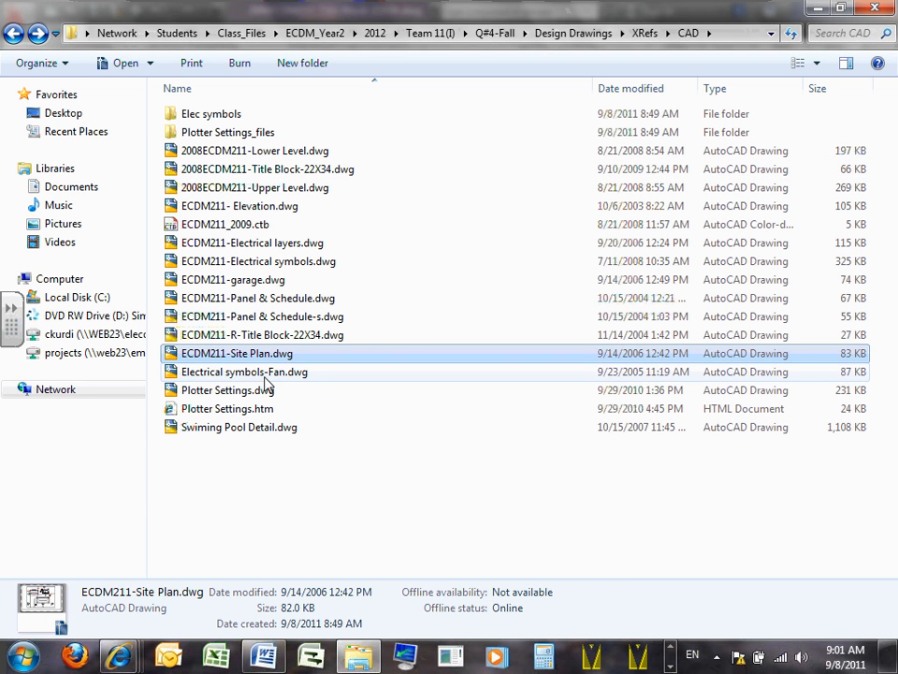
pyautogui.click(270, 375)
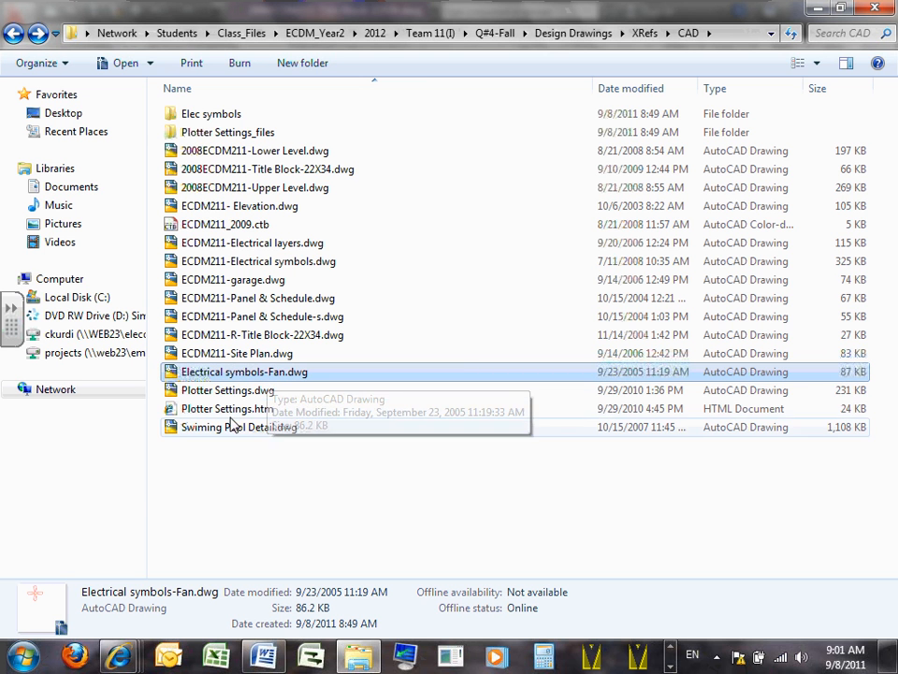
pyautogui.click(236, 392)
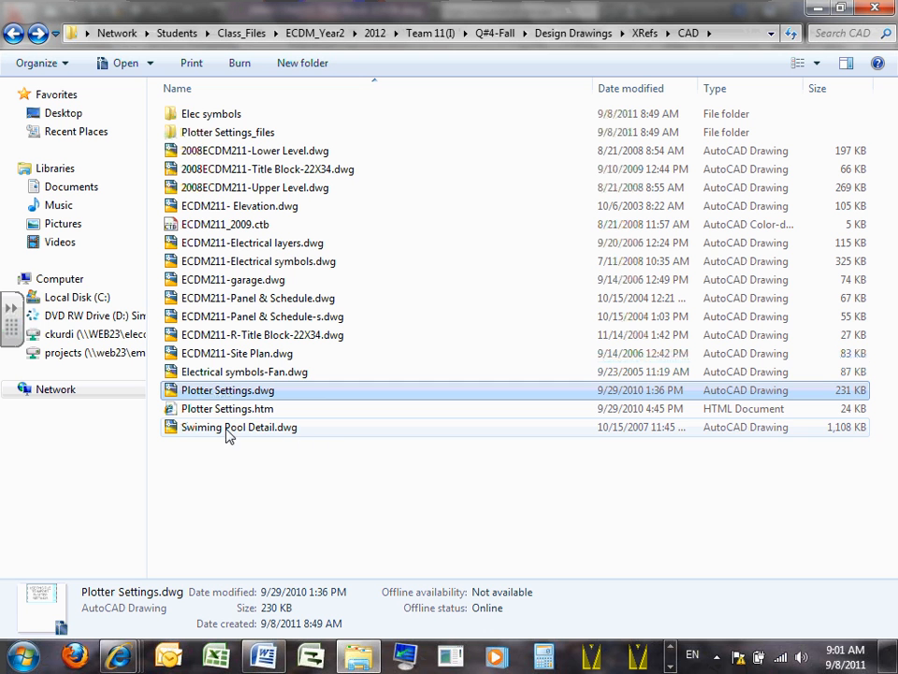
pyautogui.click(250, 431)
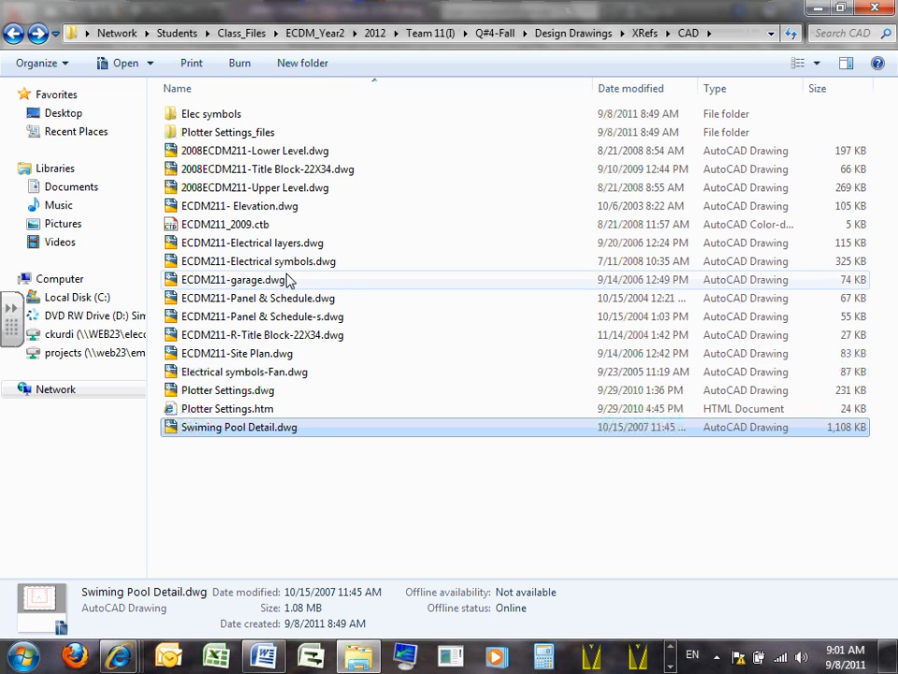
# - Open ECDM211-Site Plan.dwg in AutoCAD, accepting the educational plot stamp and dismissing the borrowed-license reminder
pyautogui.click(272, 358)
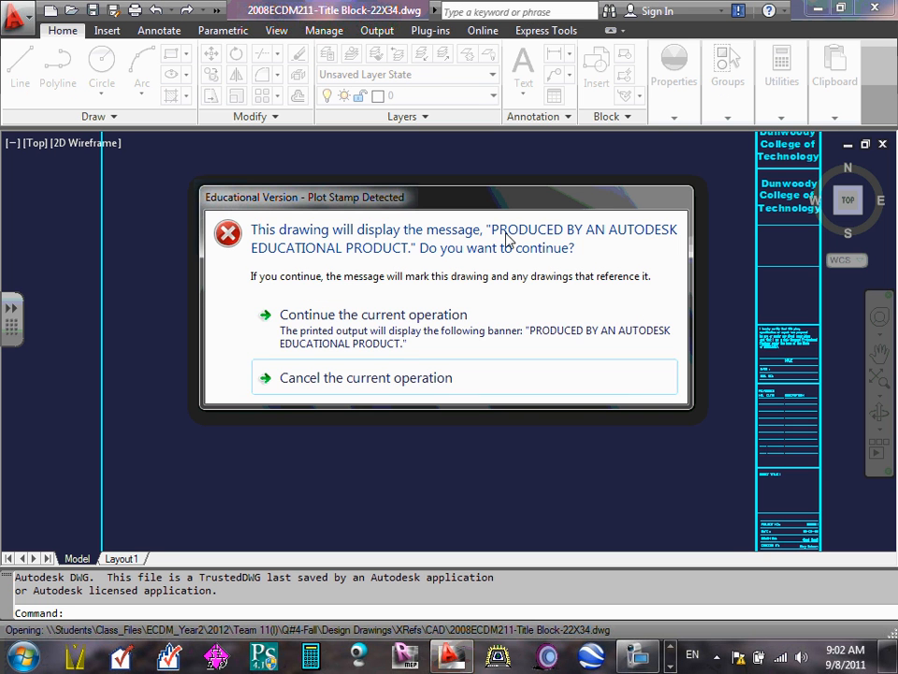
pyautogui.click(316, 318)
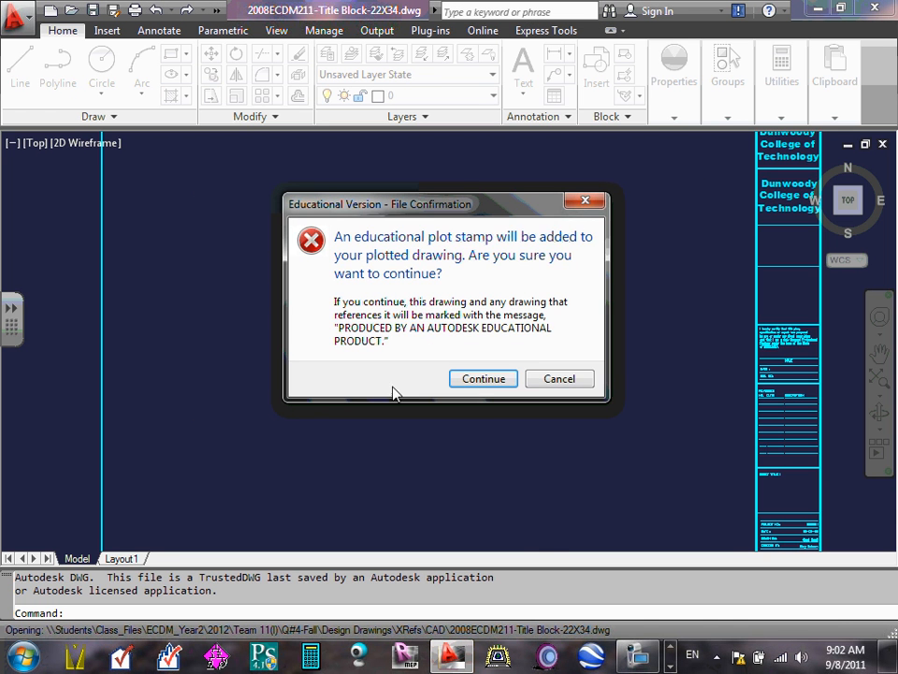
pyautogui.click(485, 379)
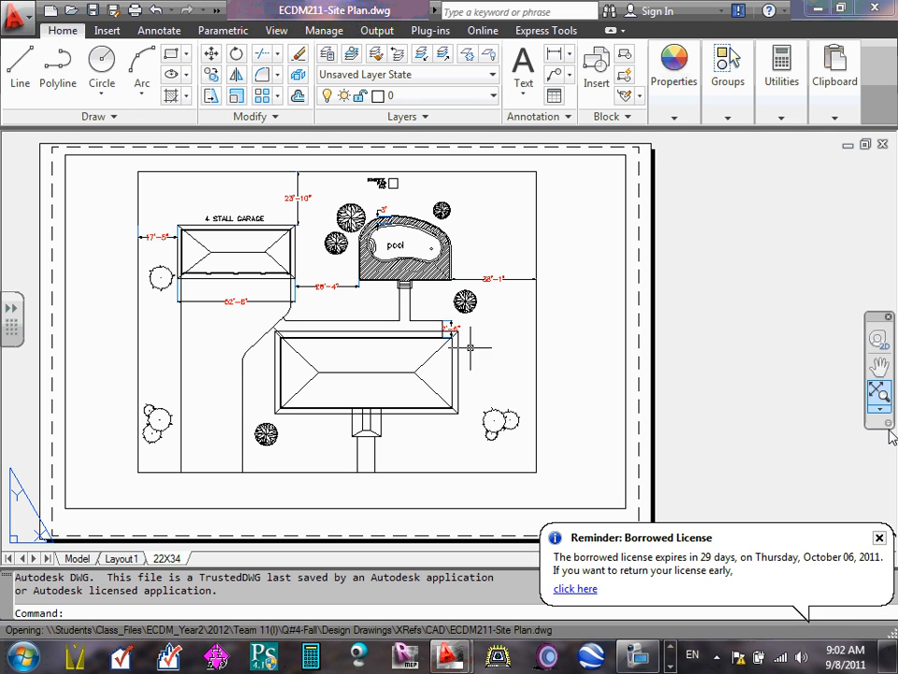
pyautogui.click(884, 544)
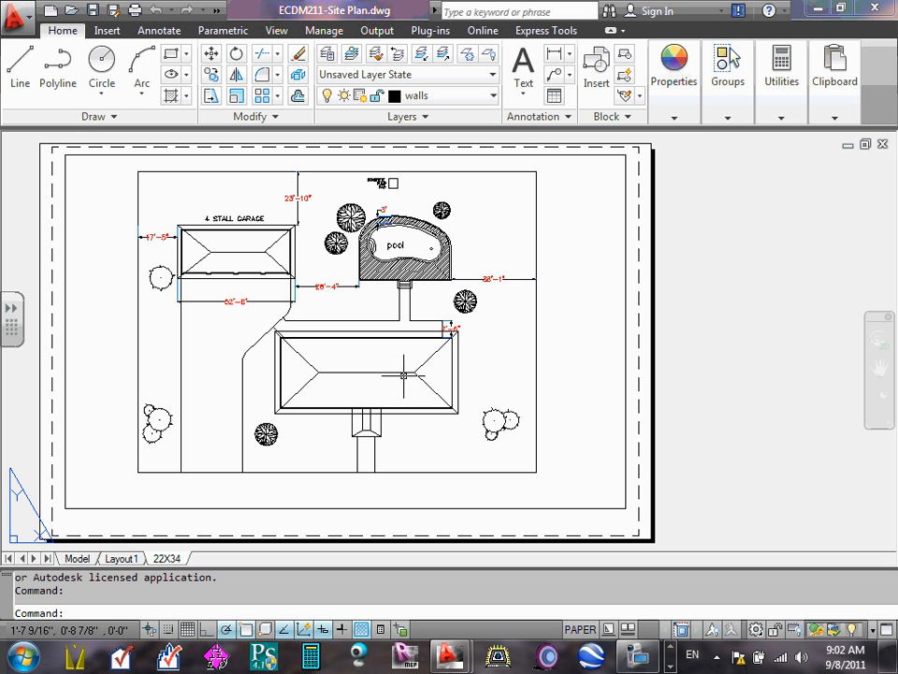
# - Check the AutoCAD product license information from the About window, then close it and return to the drawing
pyautogui.click(785, 11)
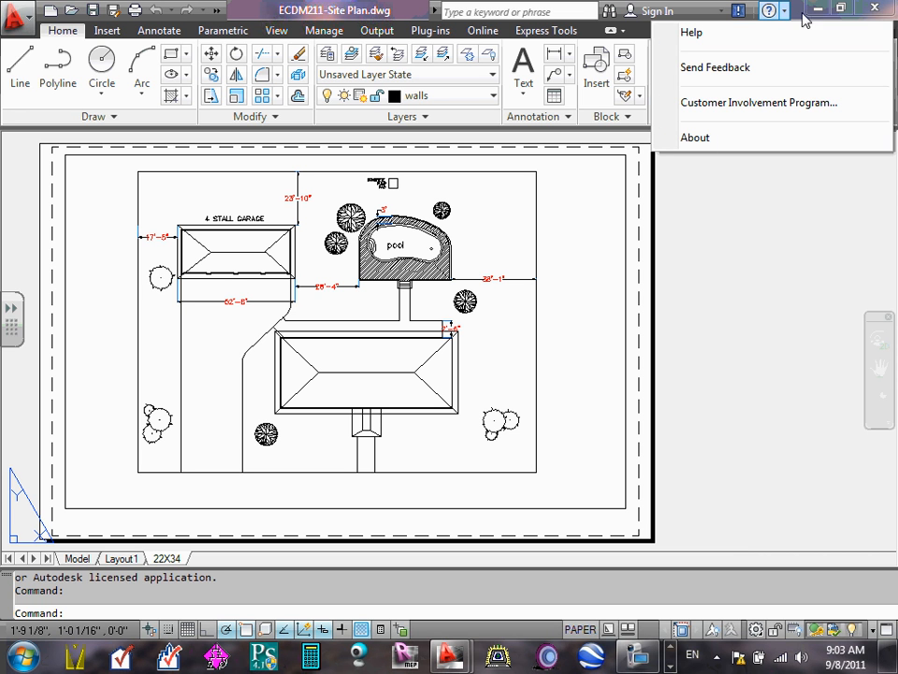
pyautogui.click(720, 313)
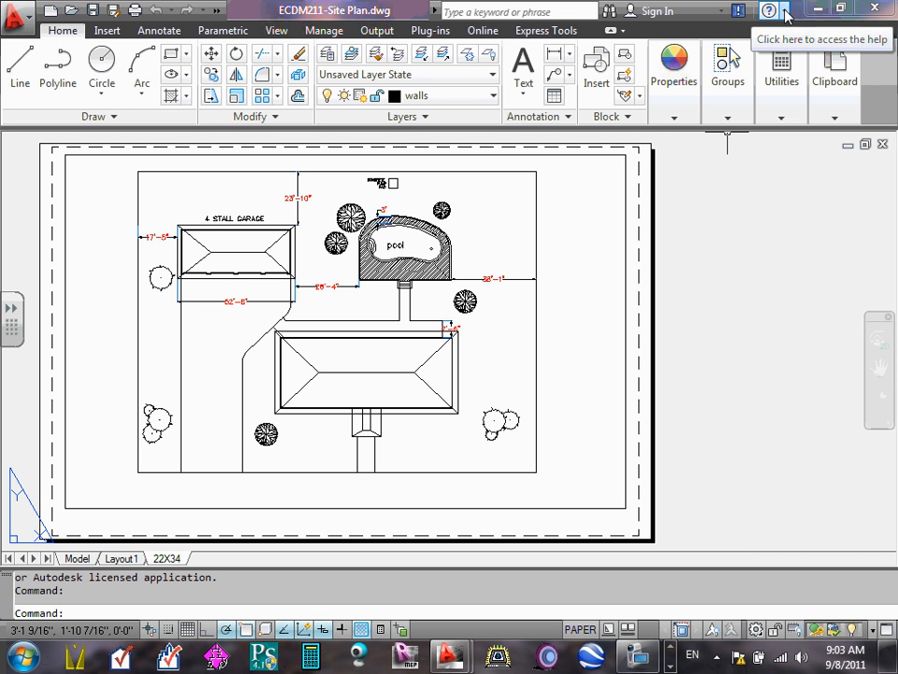
pyautogui.click(785, 11)
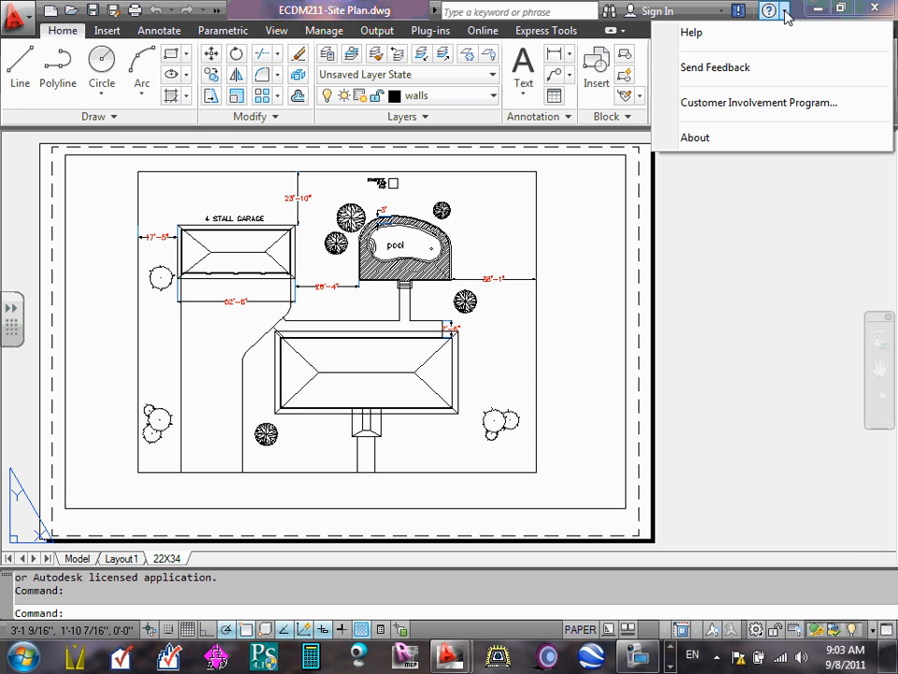
pyautogui.click(698, 139)
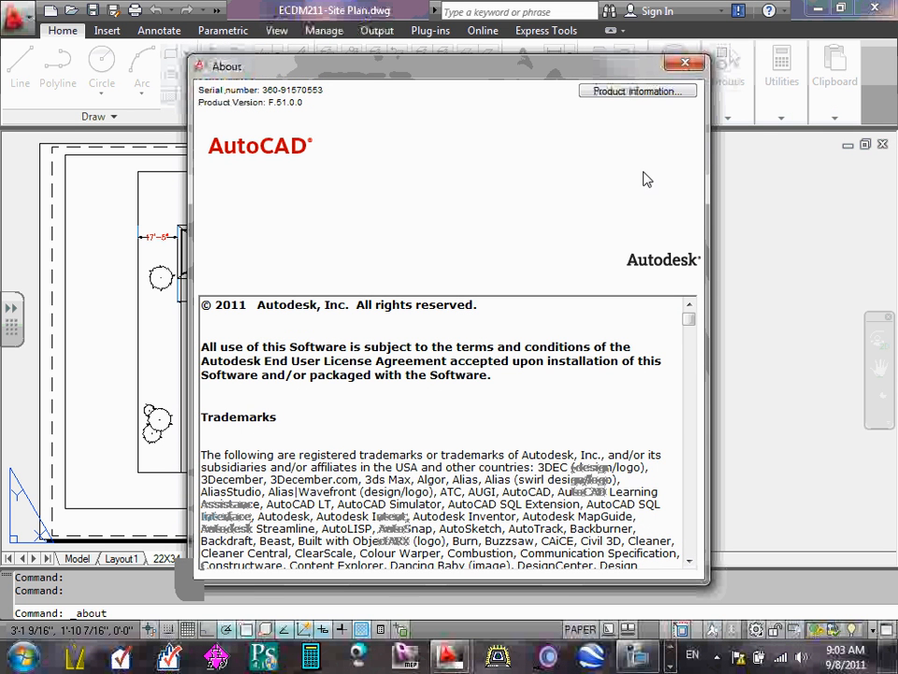
pyautogui.click(639, 92)
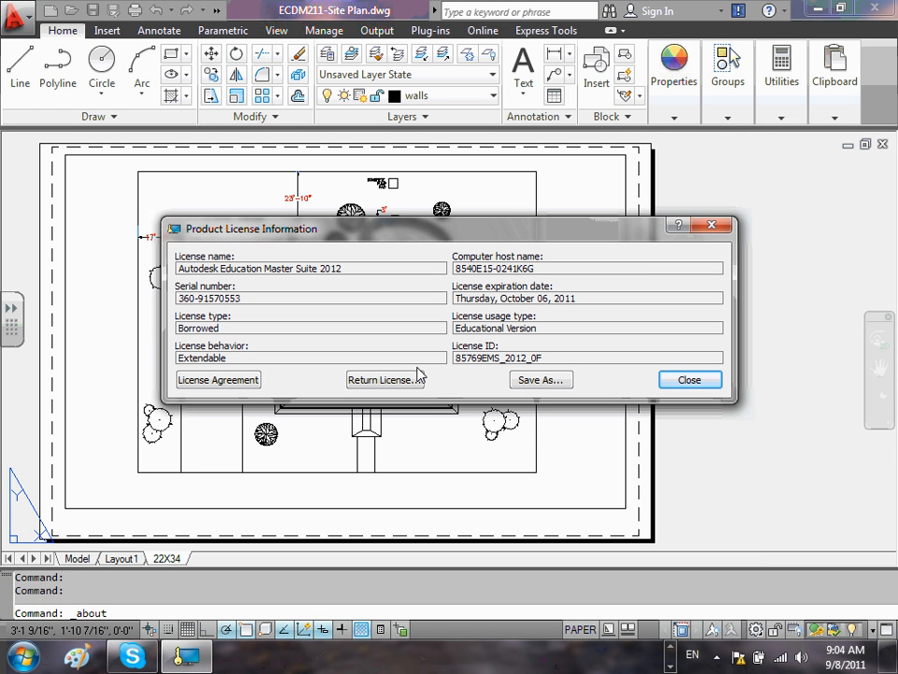
pyautogui.click(689, 381)
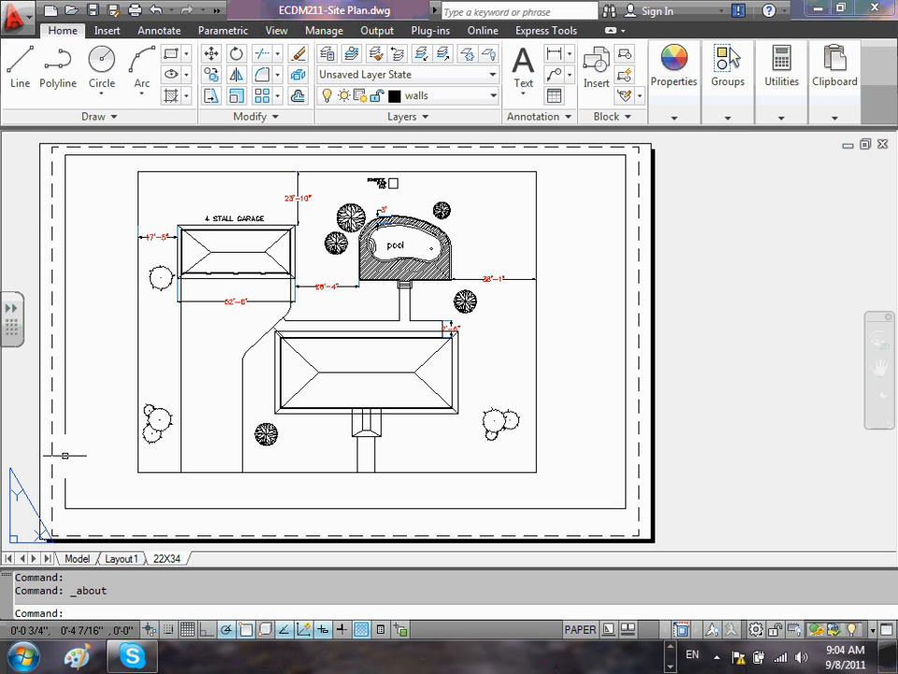
pyautogui.click(63, 458)
pyautogui.press('Escape')
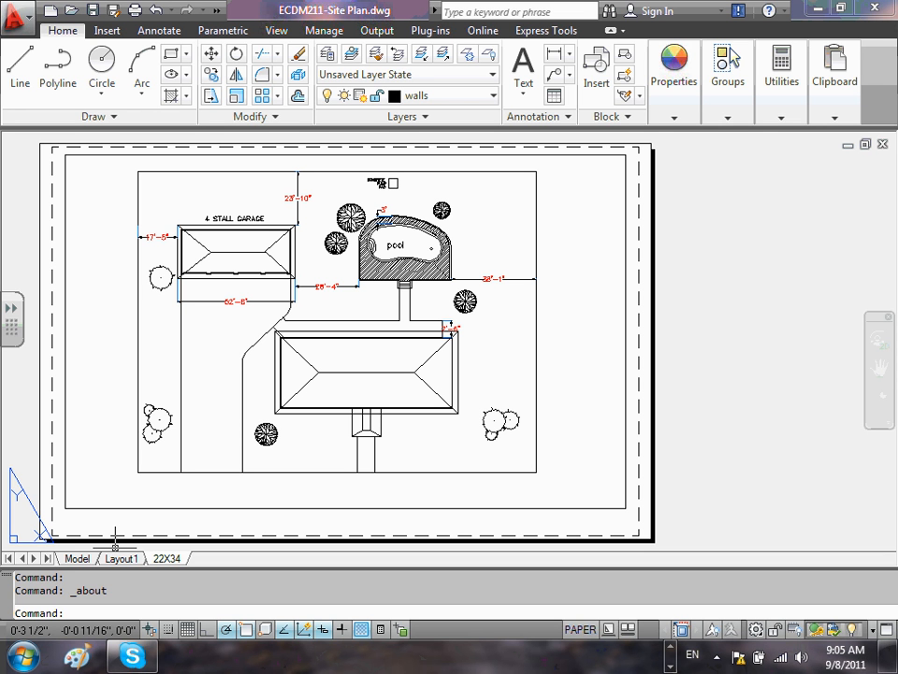
# - Switch the site plan to model space and examine the garage, pool and house layout with its dimensions
pyautogui.click(75, 558)
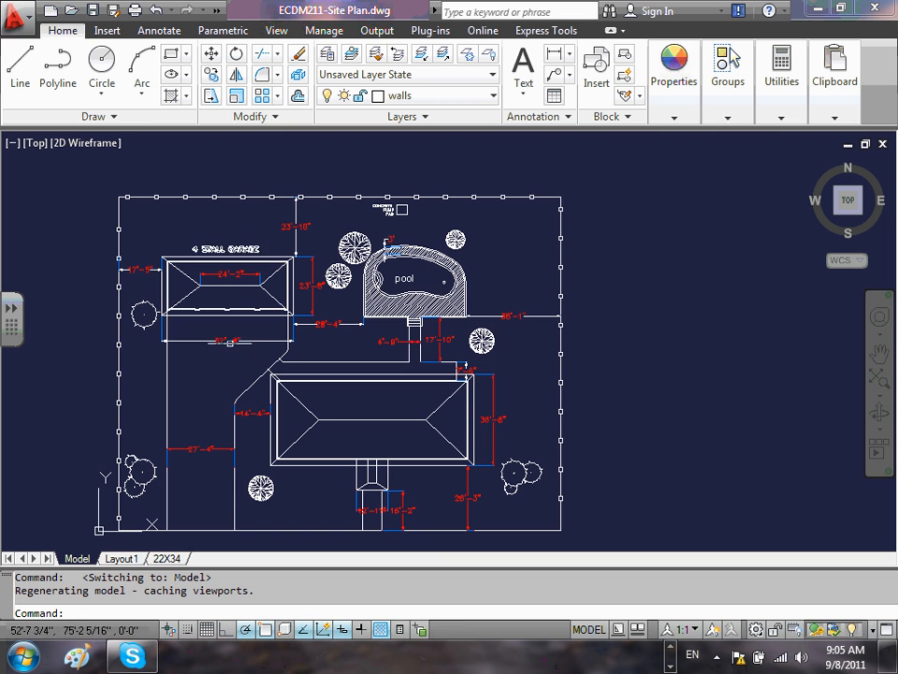
pyautogui.scroll(3, 383, 365)
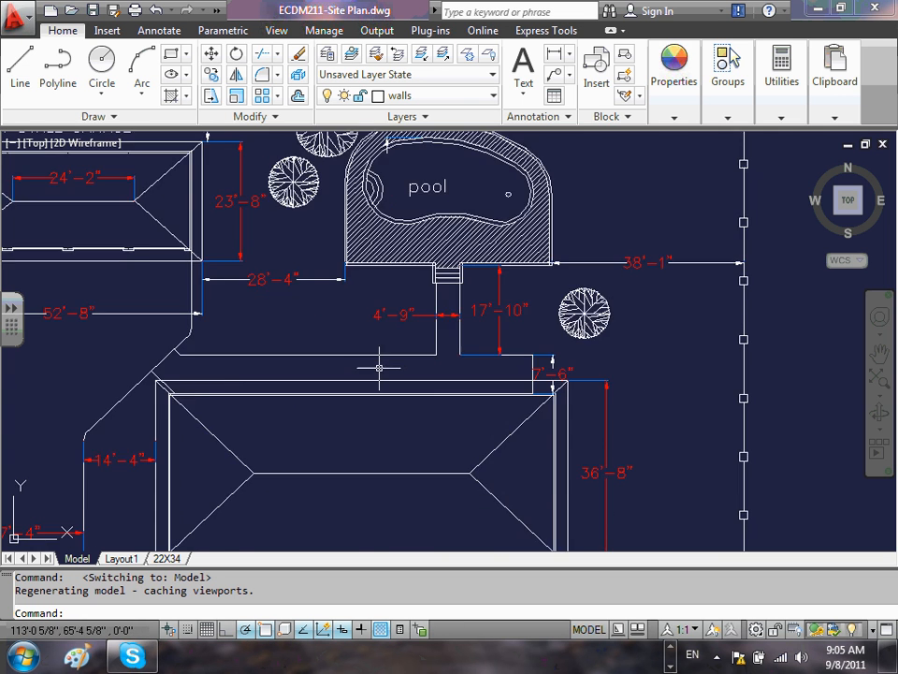
pyautogui.scroll(-8, 298, 377)
pyautogui.scroll(3, 309, 376)
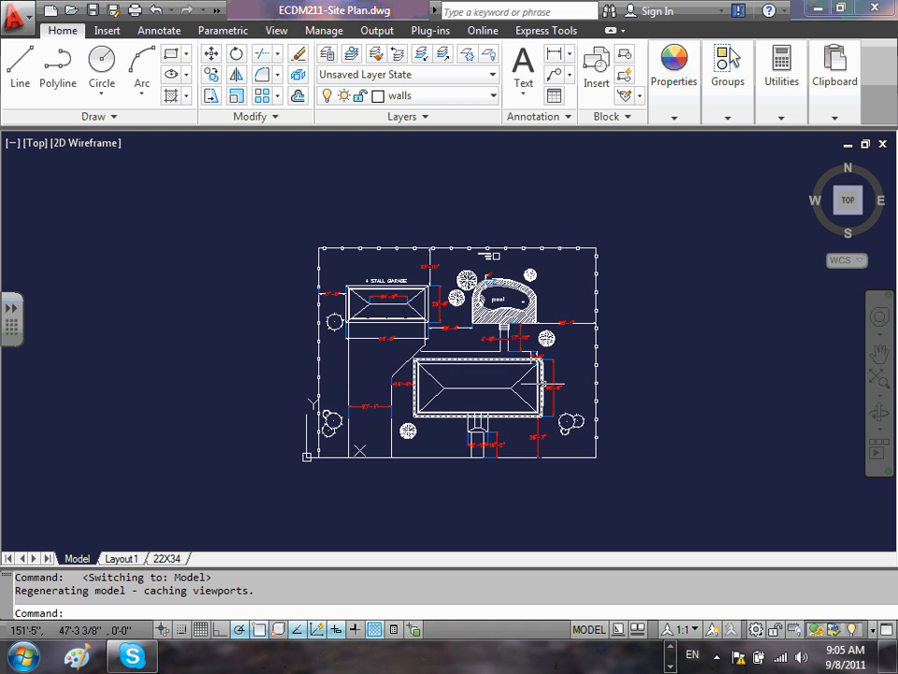
pyautogui.scroll(2, 559, 385)
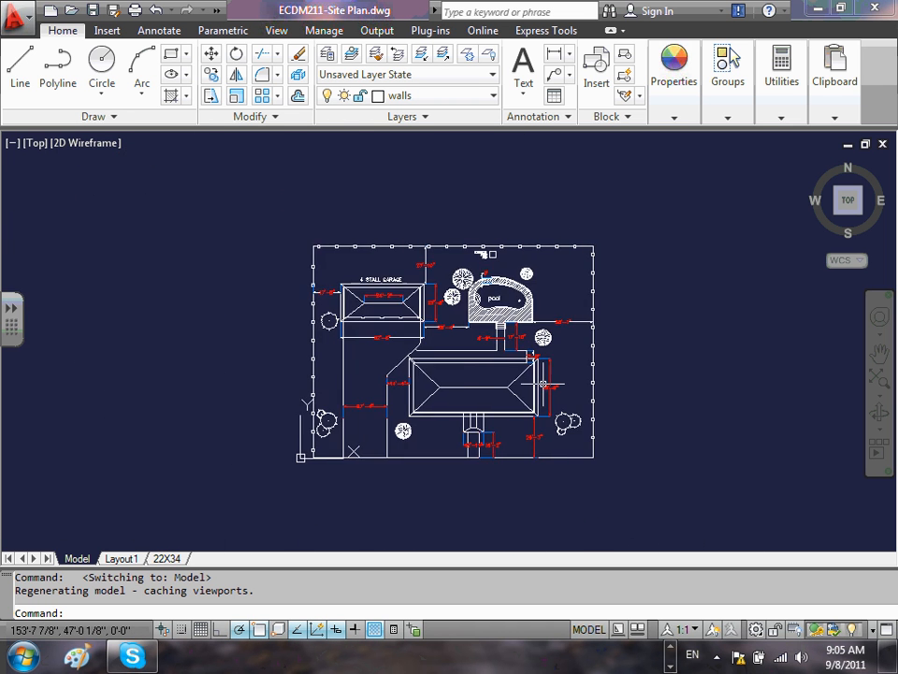
pyautogui.scroll(-3, 541, 383)
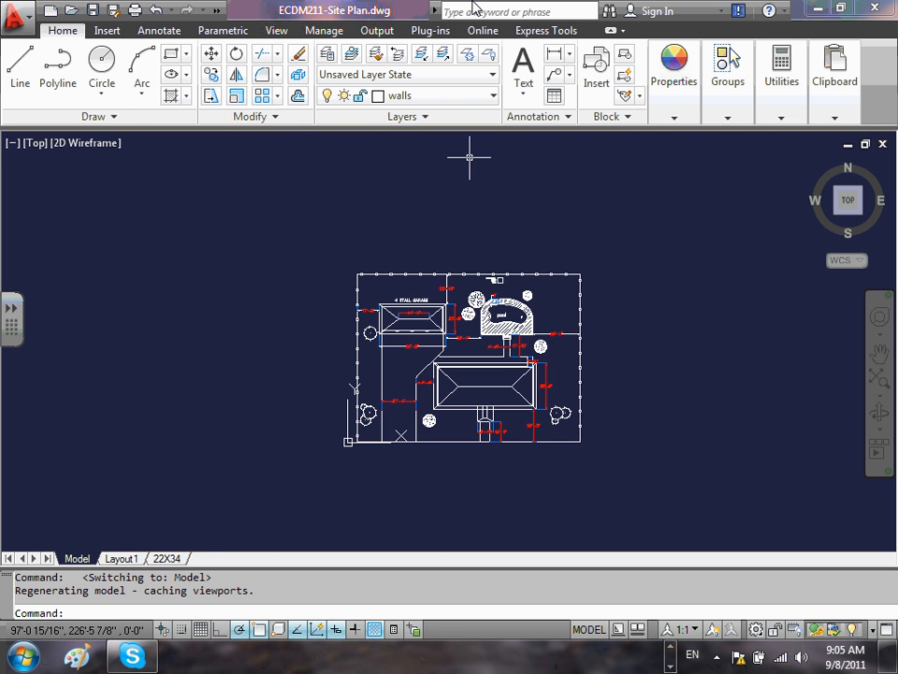
pyautogui.scroll(4, 651, 216)
pyautogui.scroll(-3, 595, 477)
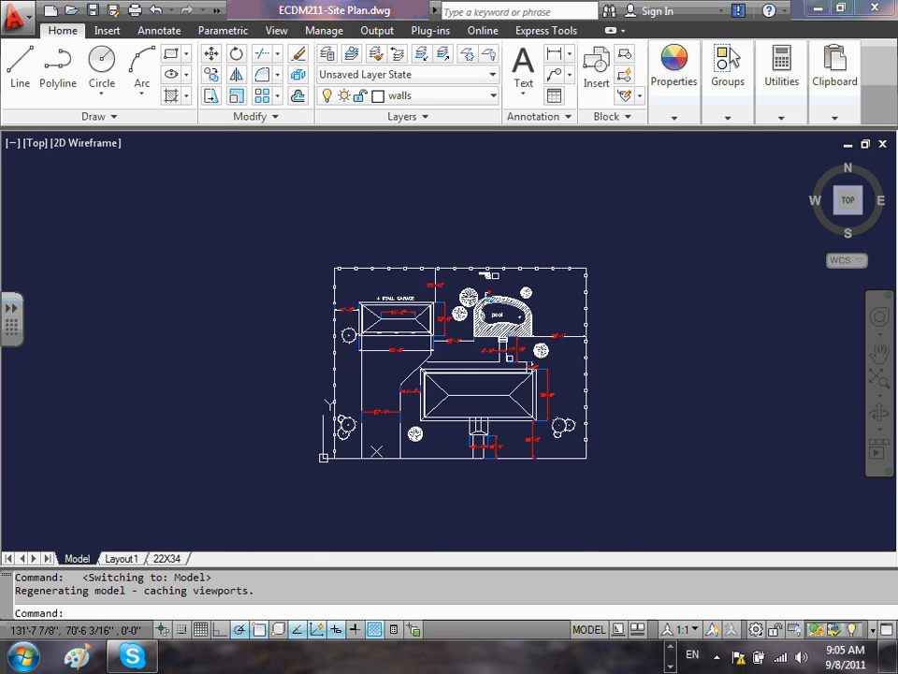
pyautogui.scroll(2, 593, 365)
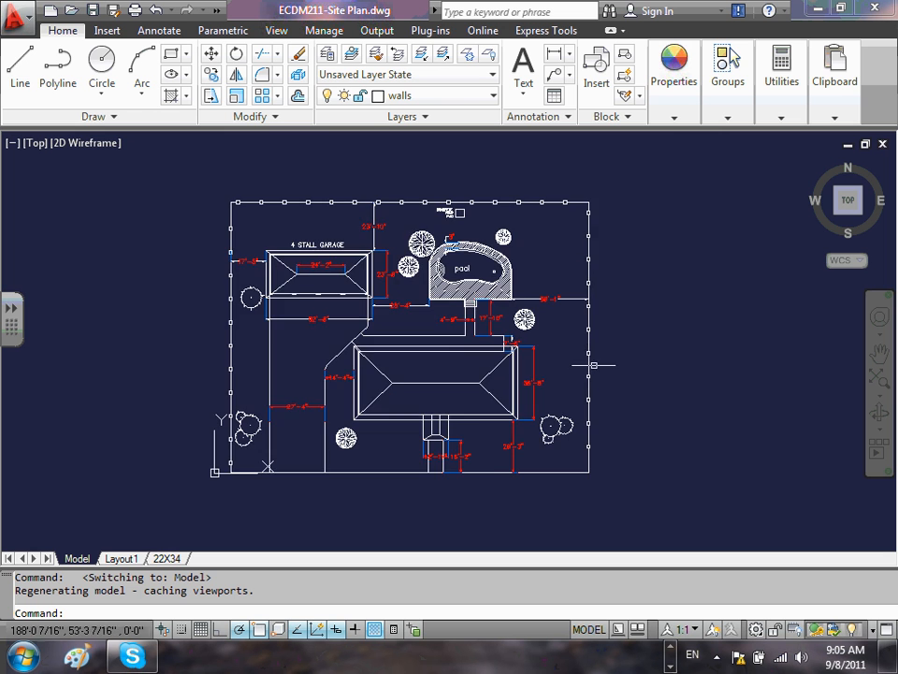
pyautogui.scroll(2, 659, 338)
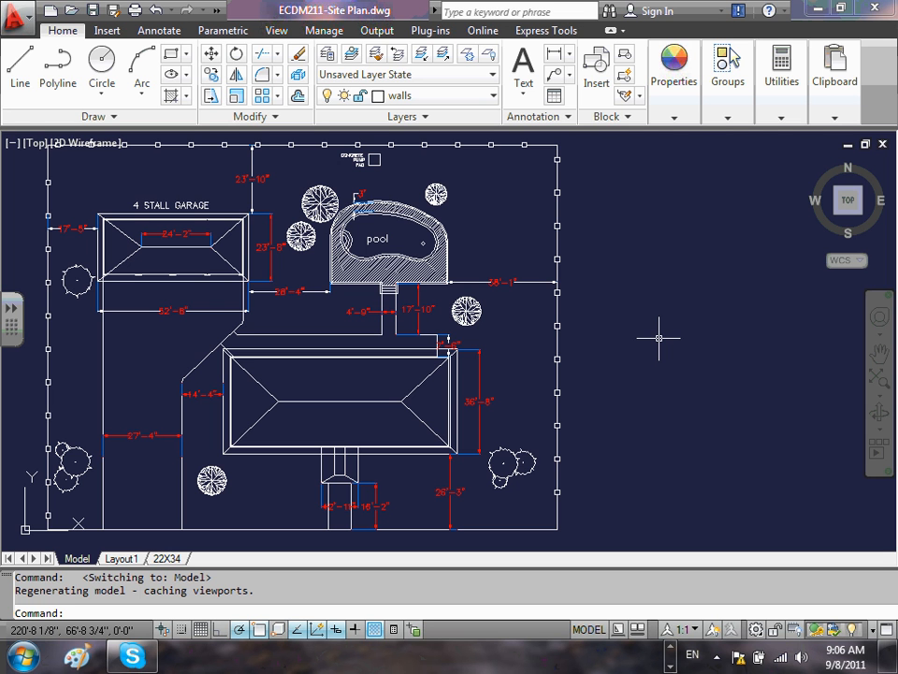
pyautogui.scroll(-3, 185, 246)
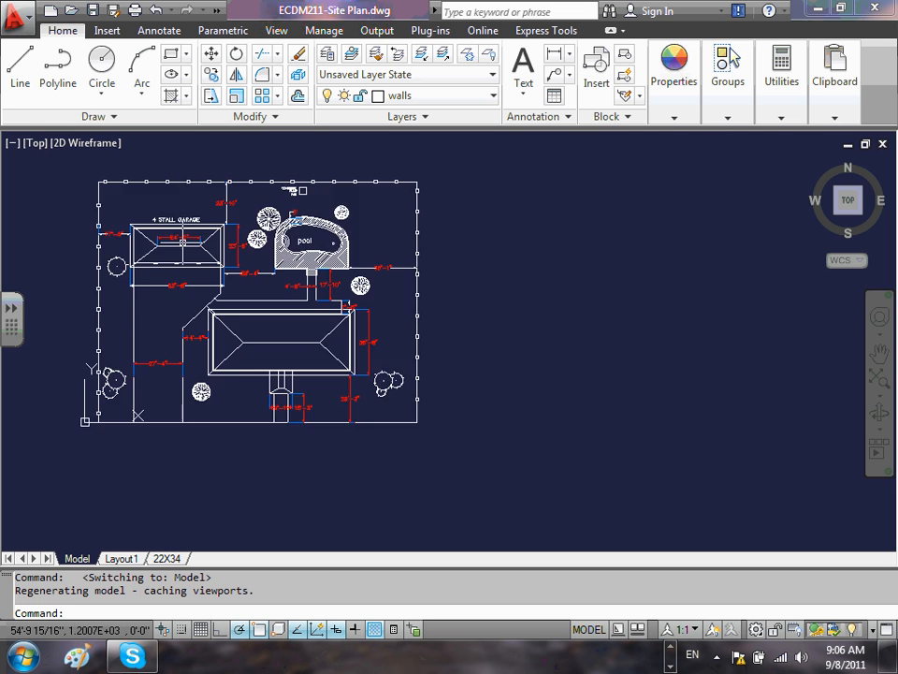
# - Take a closer look at the 4 stall garage in the site plan
pyautogui.scroll(2, 185, 246)
pyautogui.moveTo(186, 246)
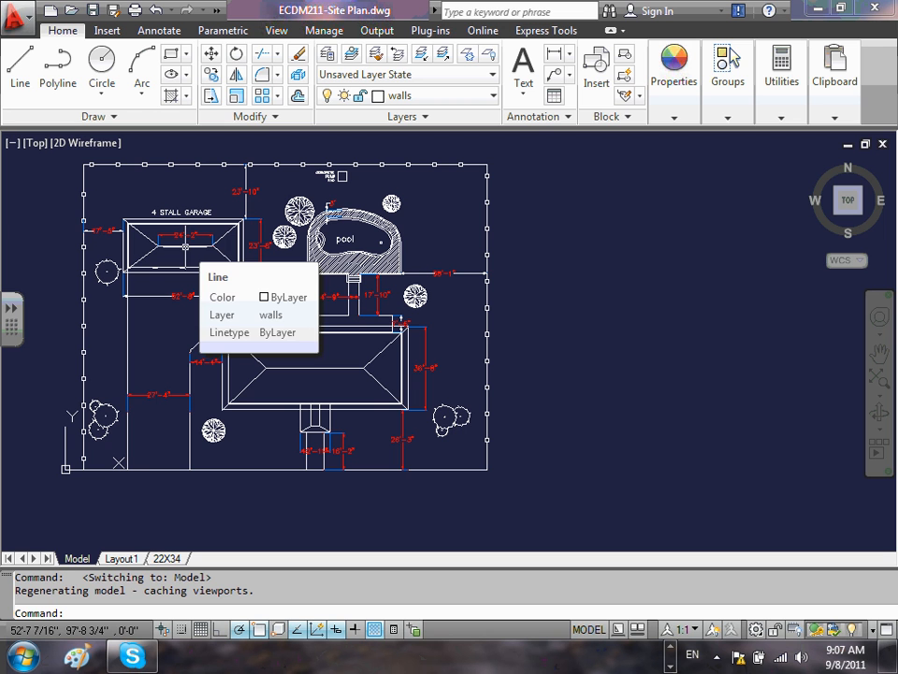
pyautogui.press('Escape')
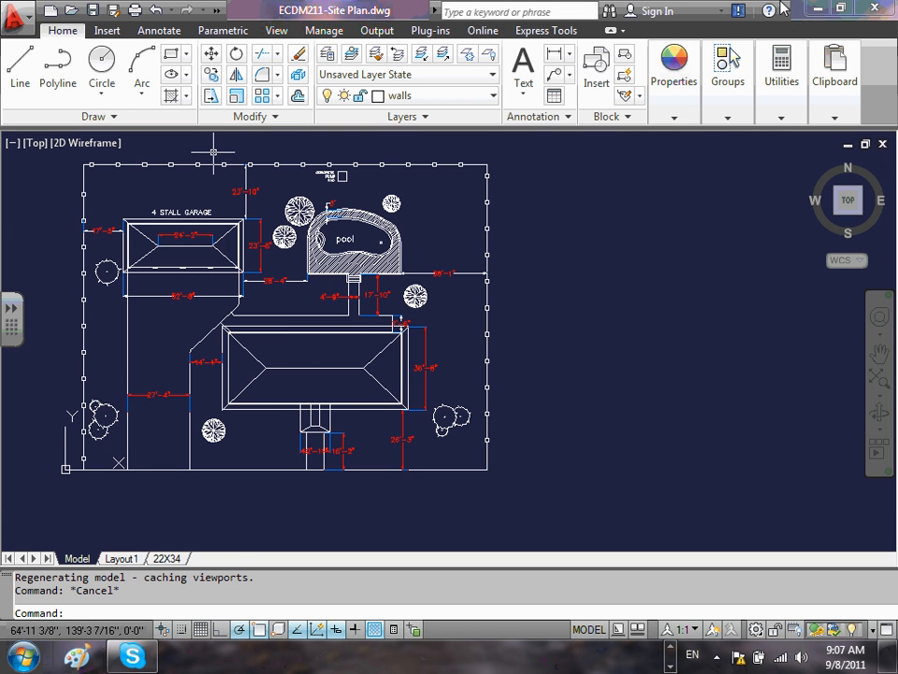
# - Switch to the CAD folder in Windows Explorer and open 2008ECDM211-Lower Level.dwg, dismissing the previous-version MEP objects notice
pyautogui.click(816, 8)
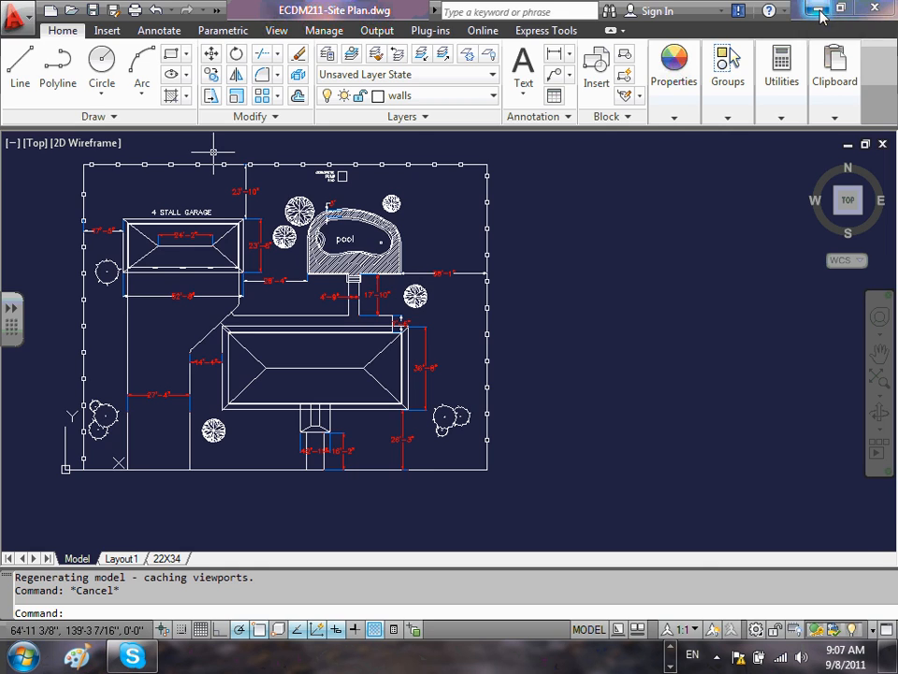
pyautogui.click(672, 648)
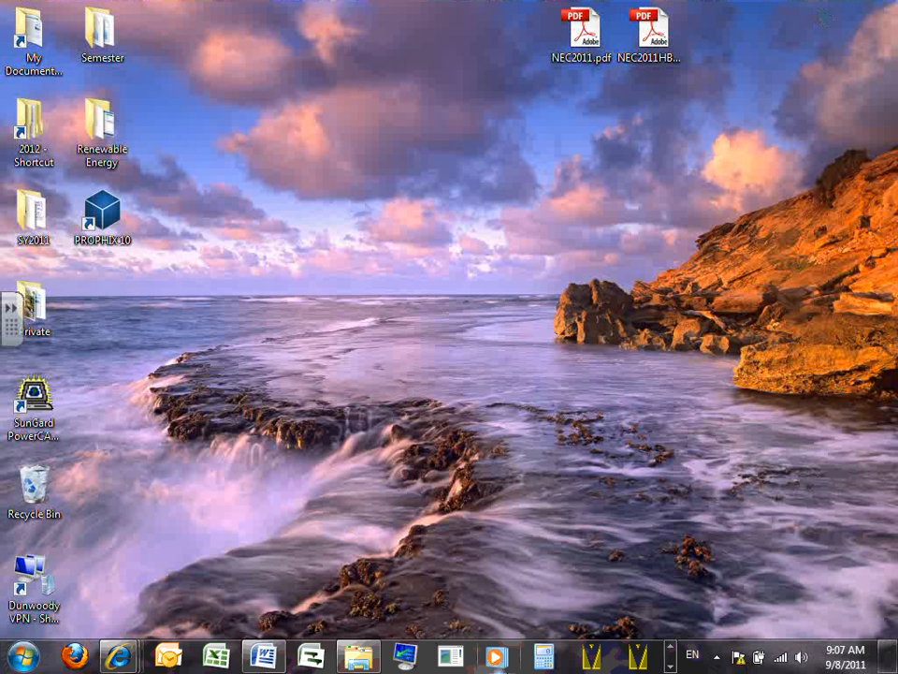
pyautogui.click(671, 666)
pyautogui.click(671, 647)
pyautogui.click(359, 655)
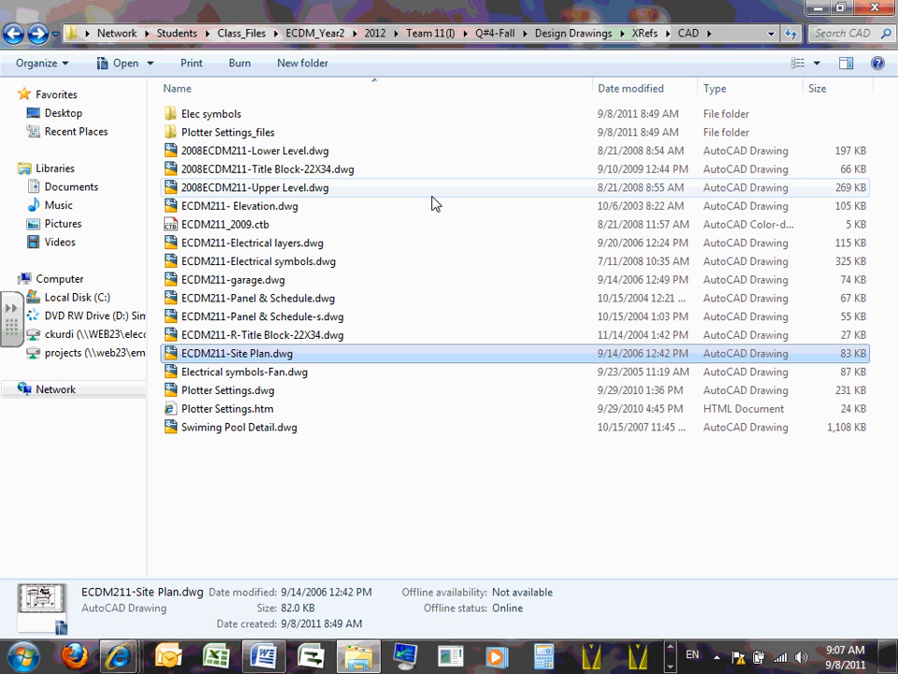
pyautogui.click(302, 153)
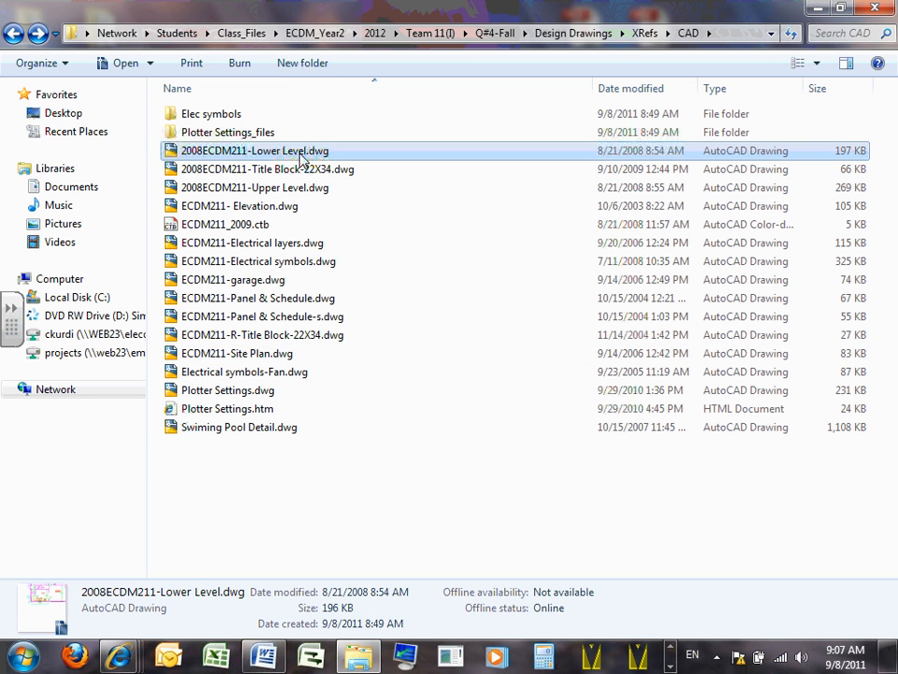
pyautogui.doubleClick(301, 154)
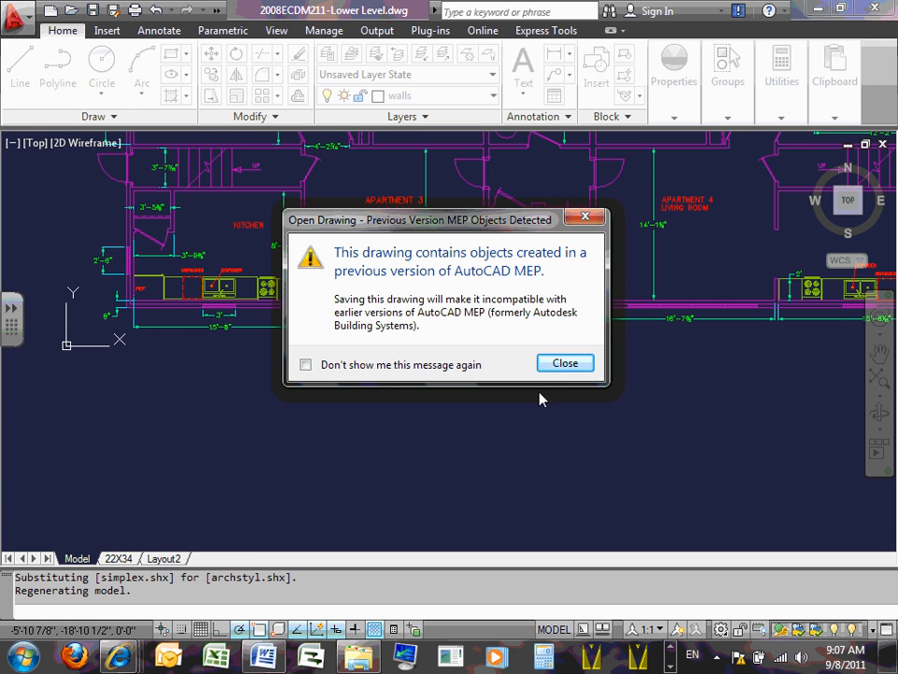
pyautogui.click(566, 364)
# - Examine the lower level floor plan, including the Apartment 3 and 4 rooms, the water heater area and the exterior walls
pyautogui.scroll(-6, 523, 365)
pyautogui.moveTo(513, 235)
pyautogui.mouseDown(button='middle')
pyautogui.moveTo(441, 270)
pyautogui.moveTo(347, 270)
pyautogui.mouseUp(button='middle')
pyautogui.scroll(2, 346, 270)
pyautogui.scroll(2, 364, 325)
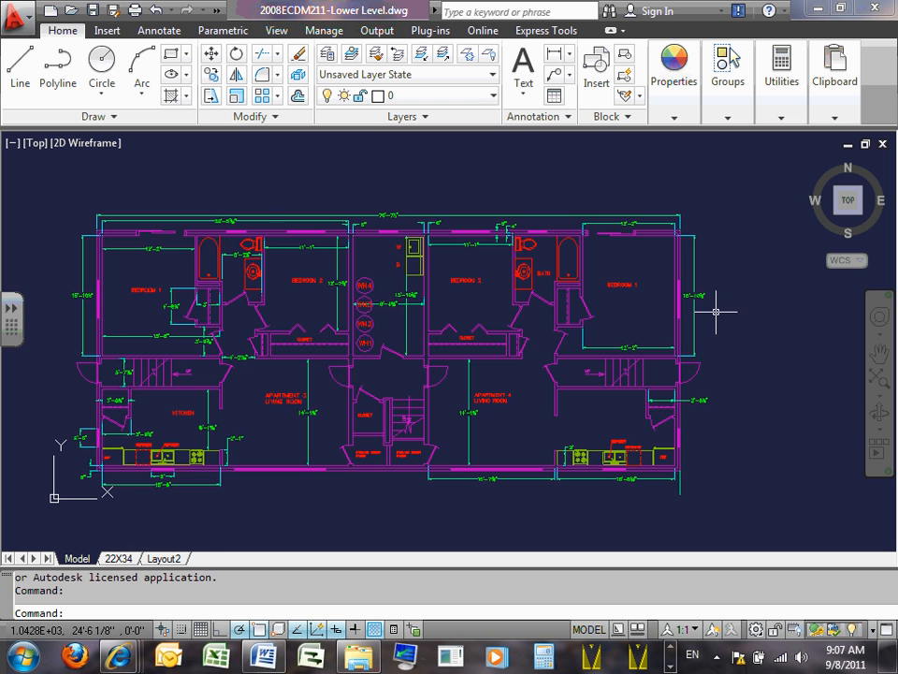
pyautogui.scroll(5, 194, 361)
pyautogui.scroll(-8, 177, 374)
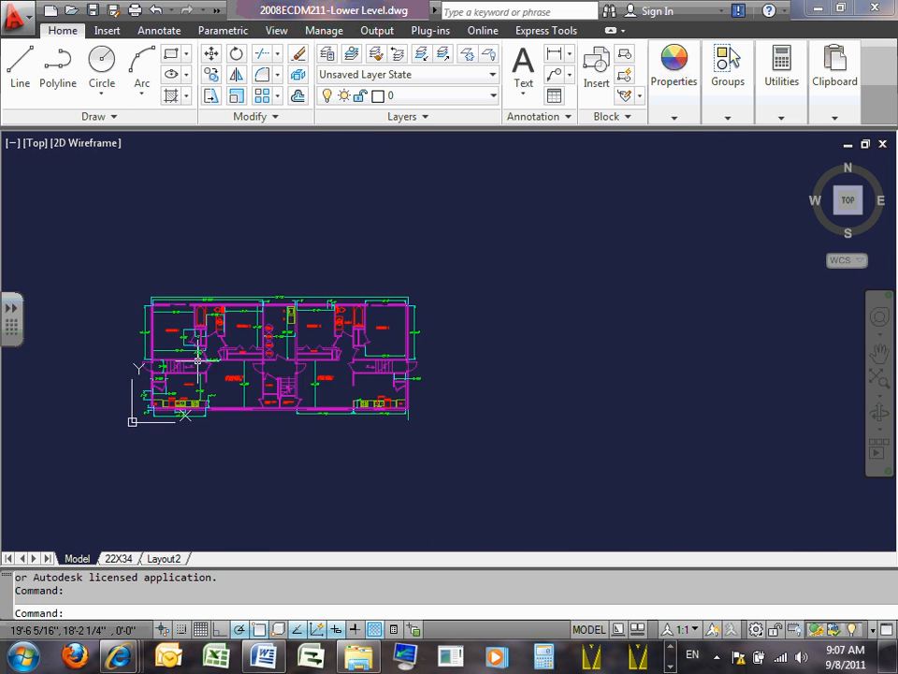
pyautogui.scroll(3, 161, 379)
pyautogui.scroll(5, 178, 371)
pyautogui.scroll(-5, 191, 370)
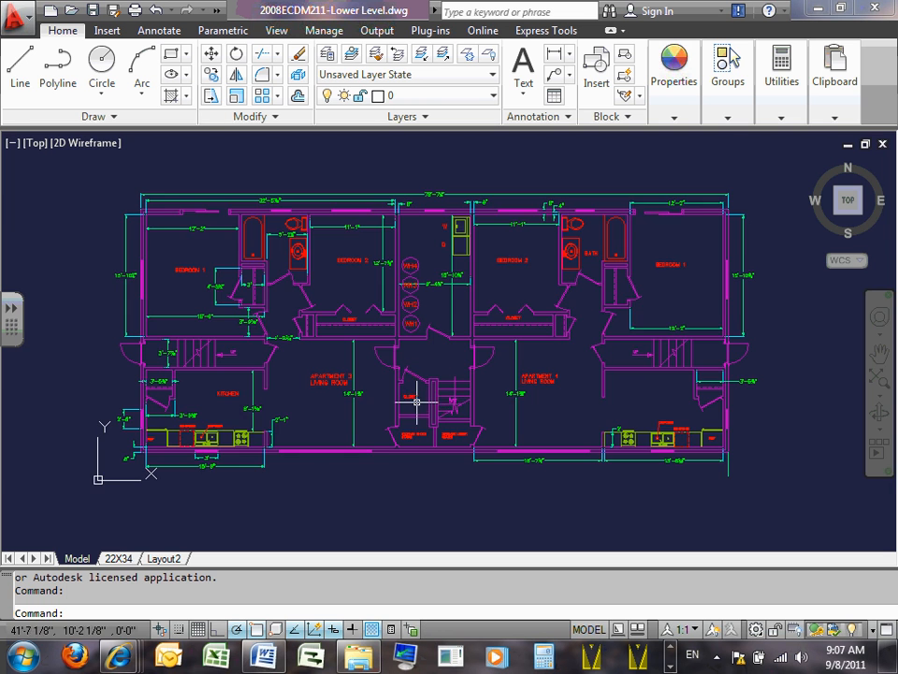
pyautogui.scroll(3, 417, 398)
pyautogui.scroll(-5, 417, 399)
pyautogui.scroll(2, 418, 397)
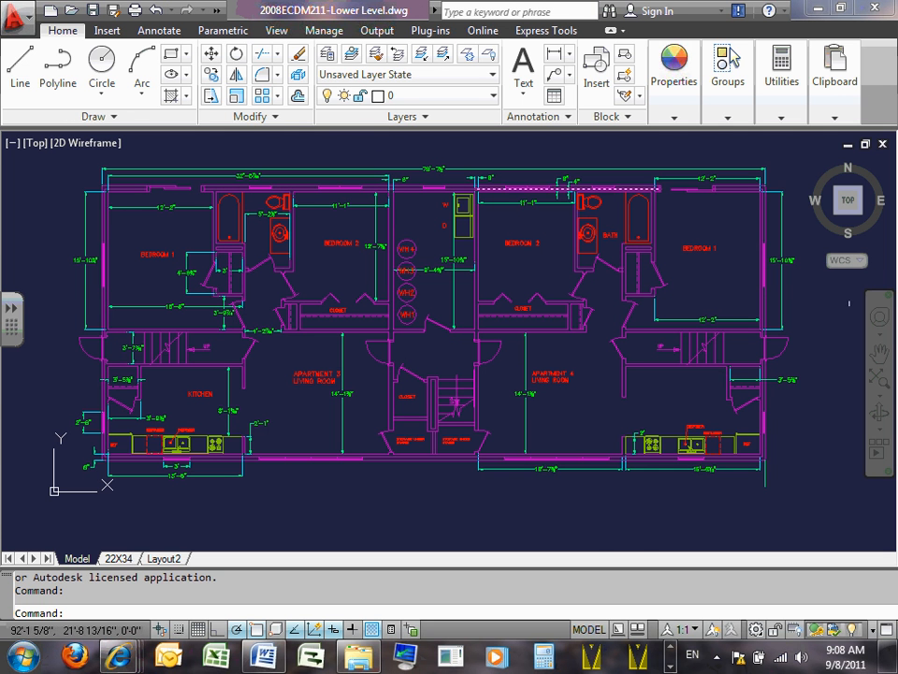
pyautogui.scroll(-4, 415, 392)
pyautogui.scroll(3, 415, 382)
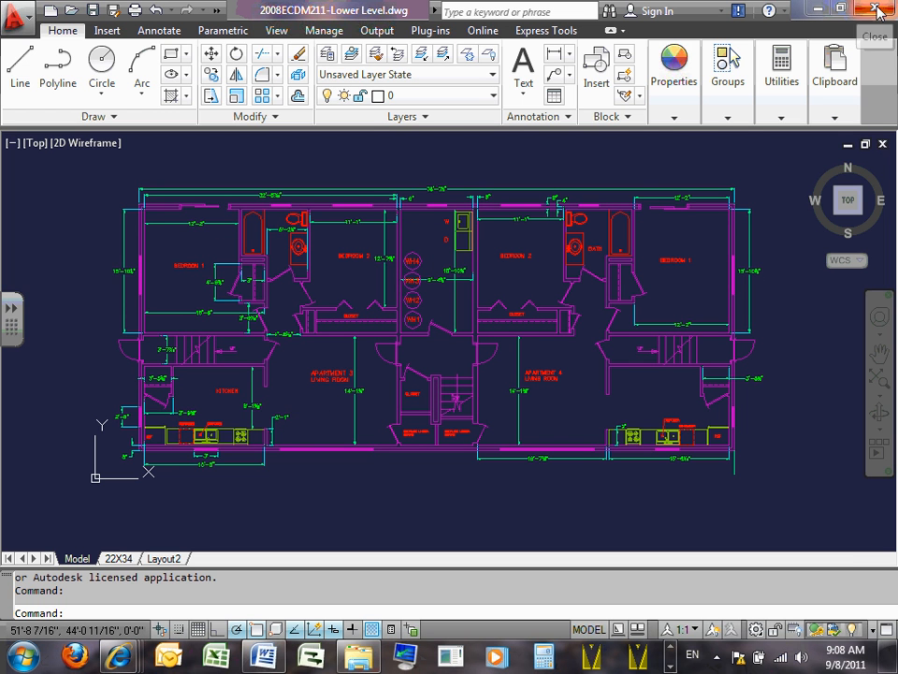
# - Close the Lower Level drawing and exit AutoCAD without saving changes to it or the site plan
pyautogui.click(28, 20)
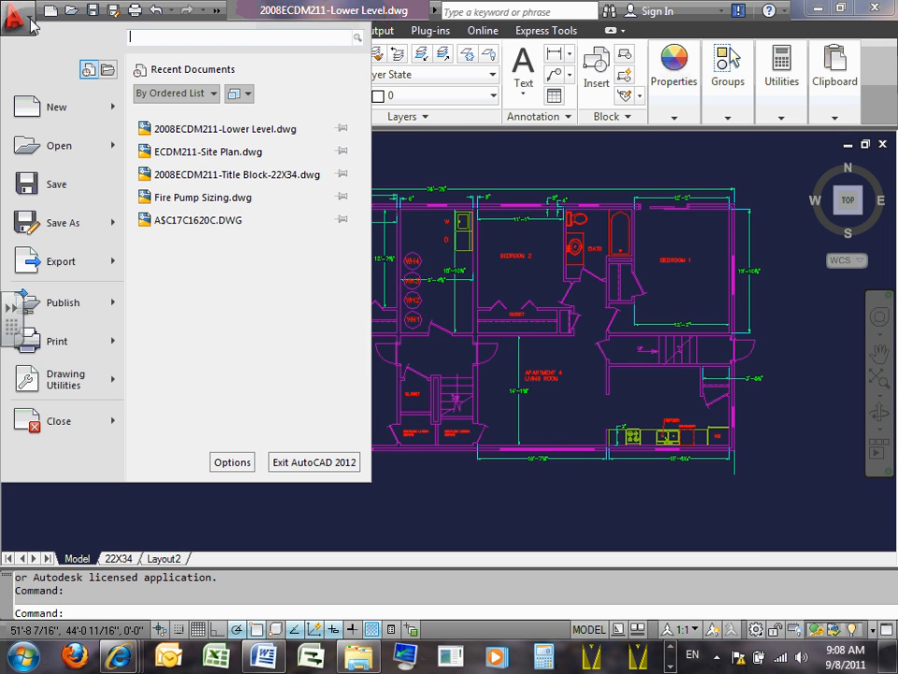
pyautogui.click(64, 424)
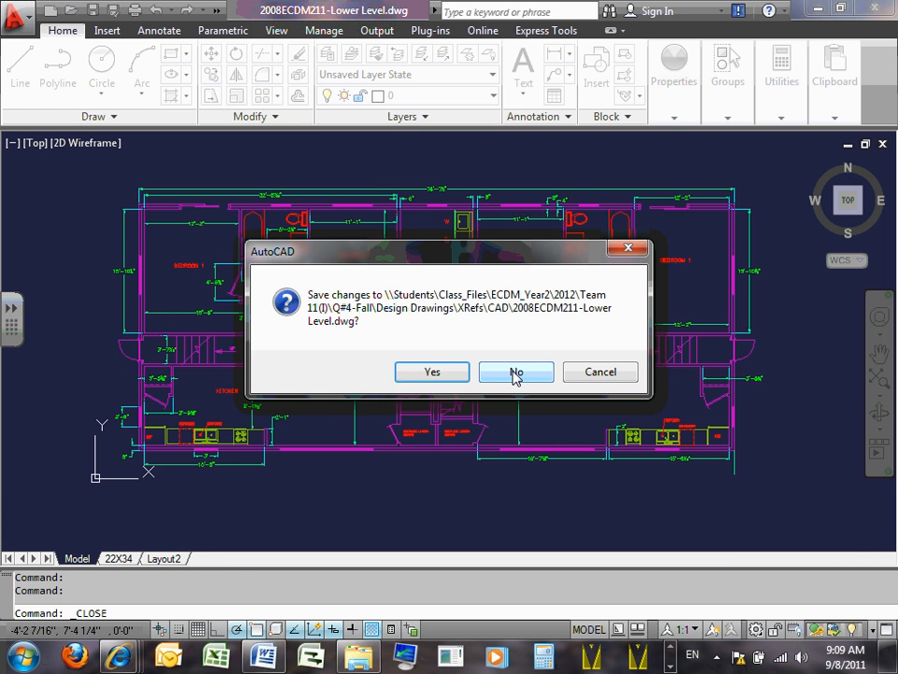
pyautogui.click(515, 372)
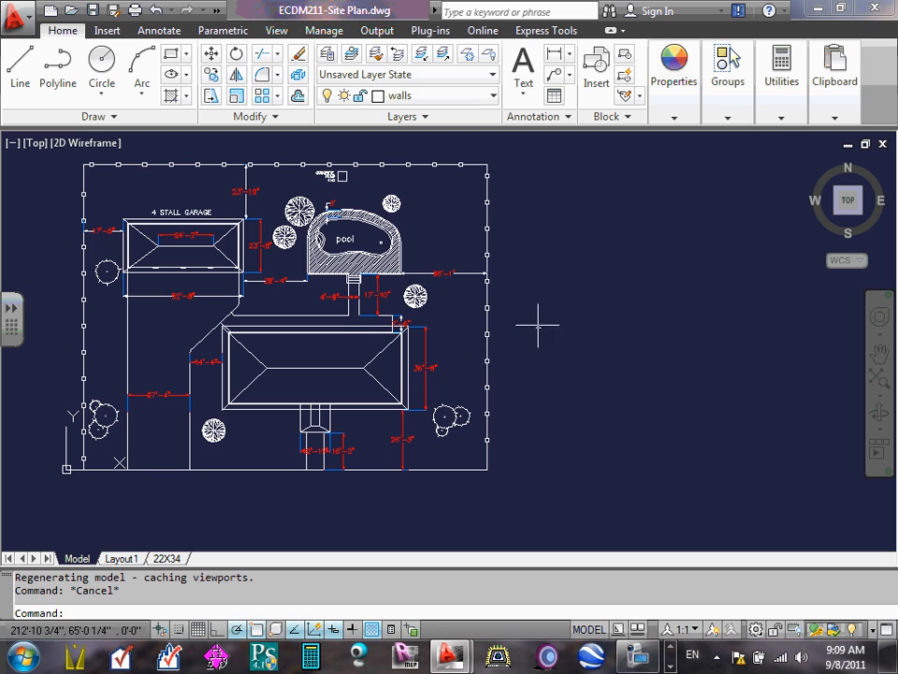
pyautogui.click(883, 8)
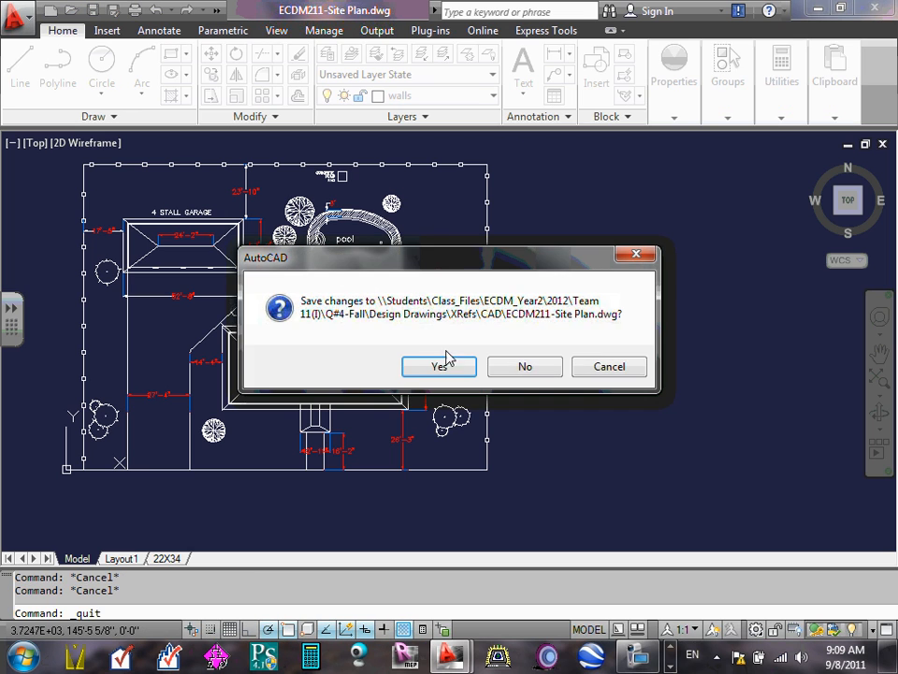
pyautogui.click(524, 366)
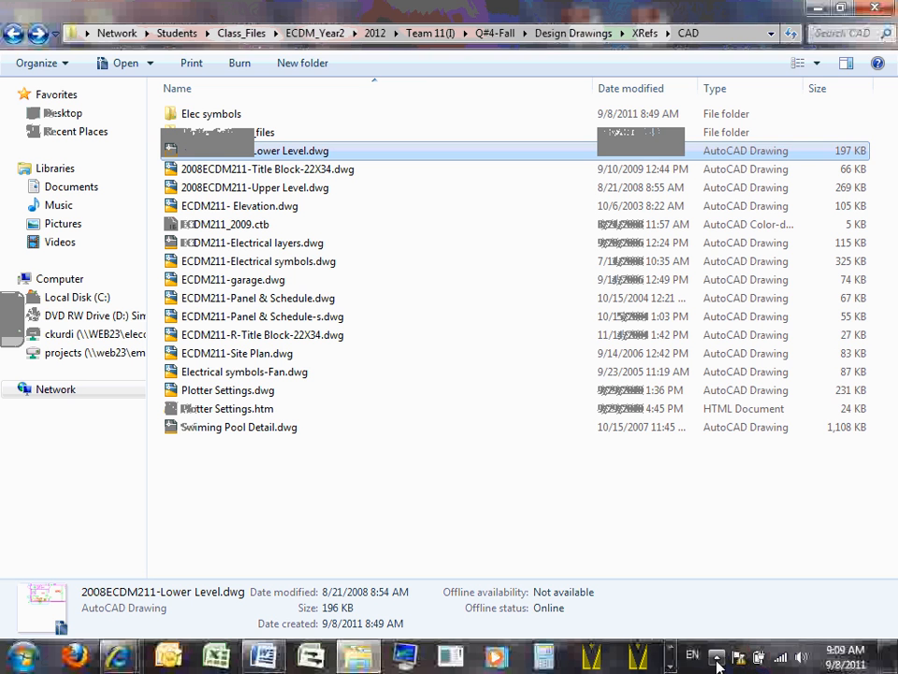
# - Start AutoCAD 2012 again with a blank drawing and dismiss both borrowed-license notices
pyautogui.click(671, 667)
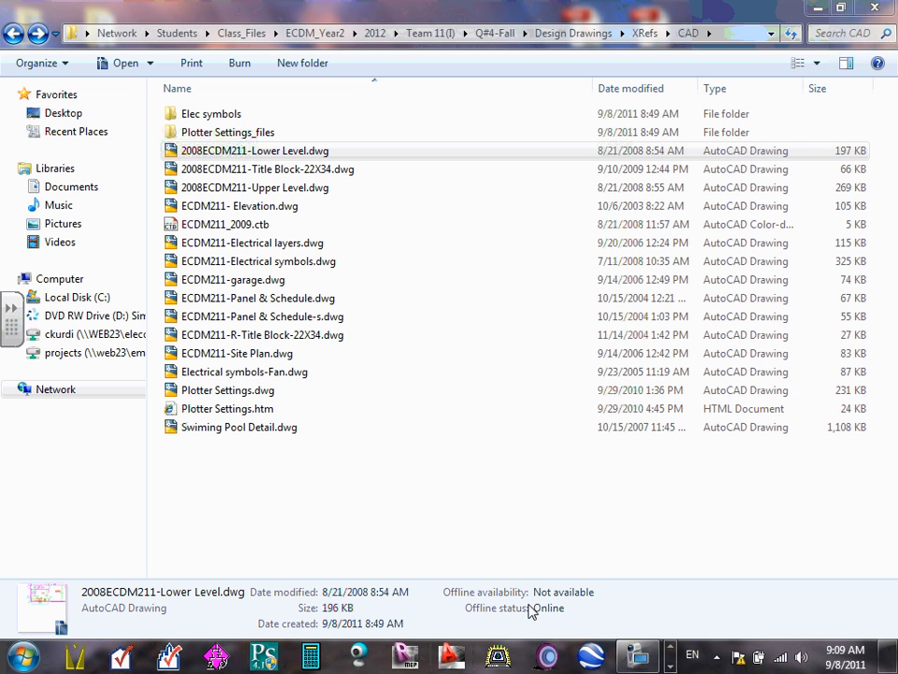
pyautogui.click(452, 657)
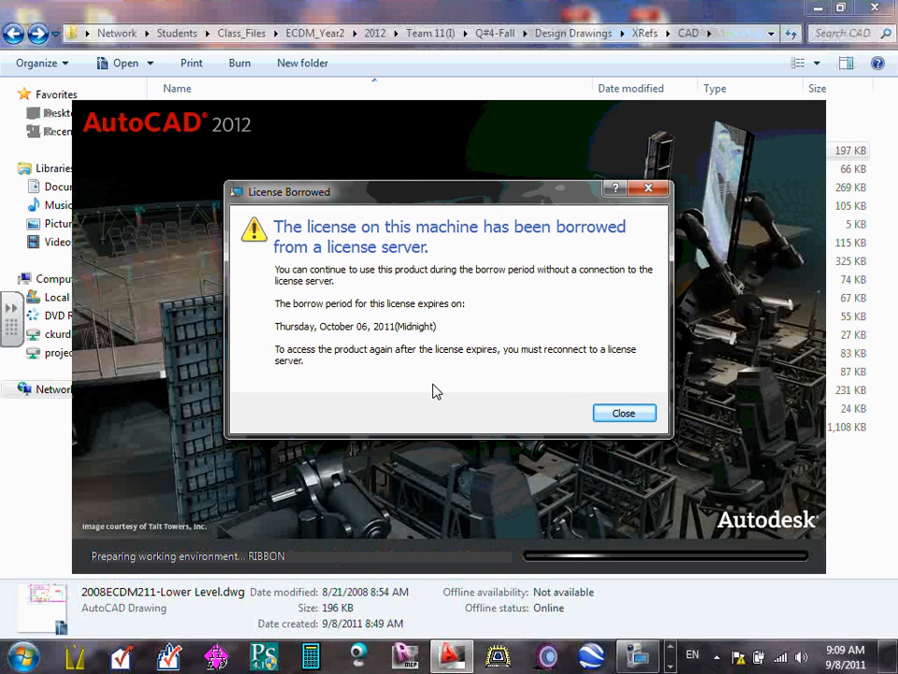
pyautogui.click(623, 413)
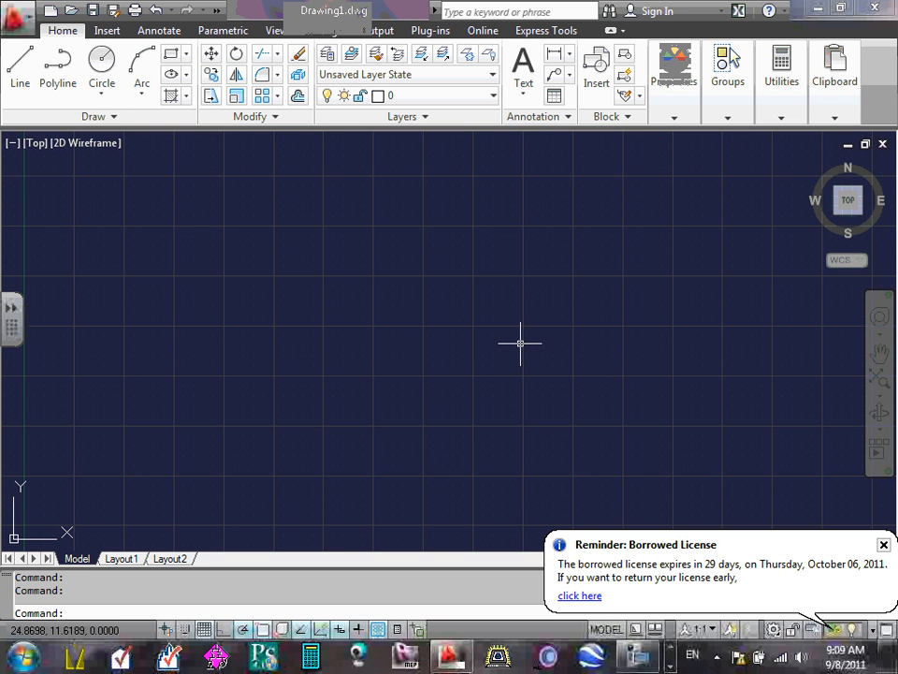
pyautogui.click(883, 543)
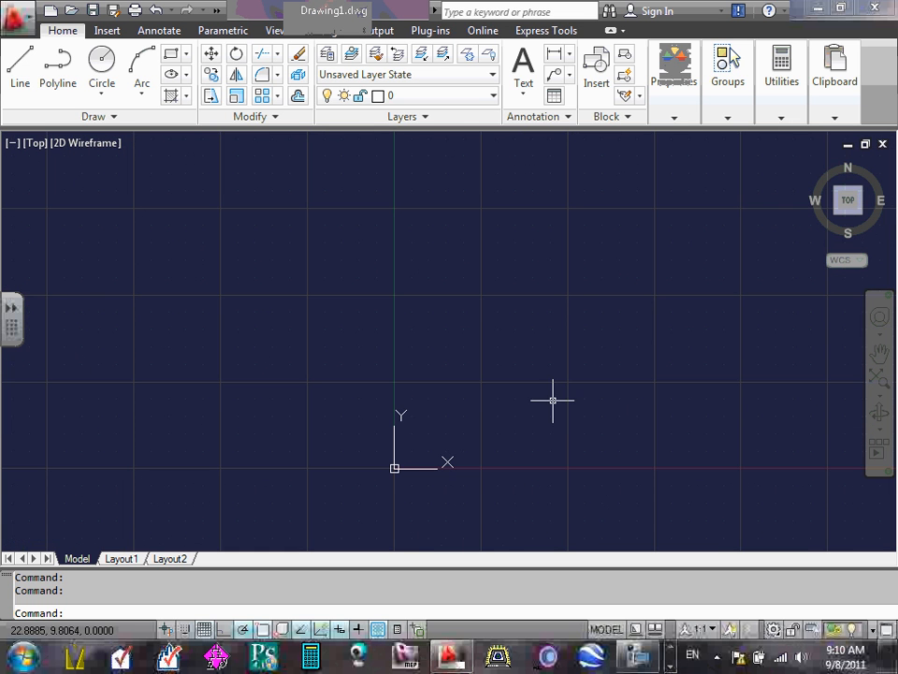
# - Compare the blank drawing's model space with the Layout1 paper space, ending in model space
pyautogui.scroll(12, 488, 369)
pyautogui.scroll(-12, 488, 368)
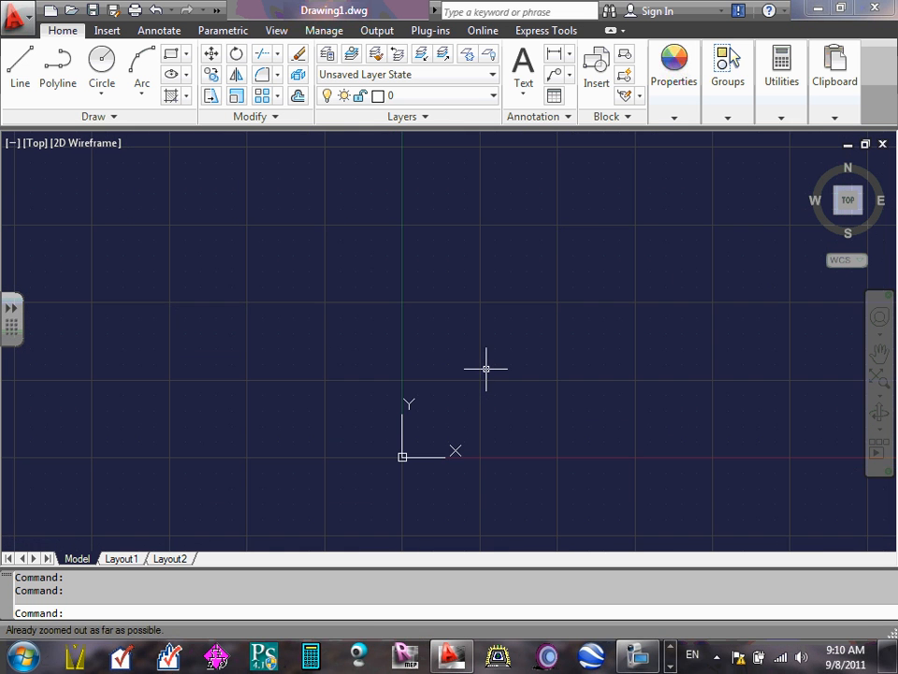
pyautogui.scroll(5, 484, 369)
pyautogui.scroll(-5, 484, 368)
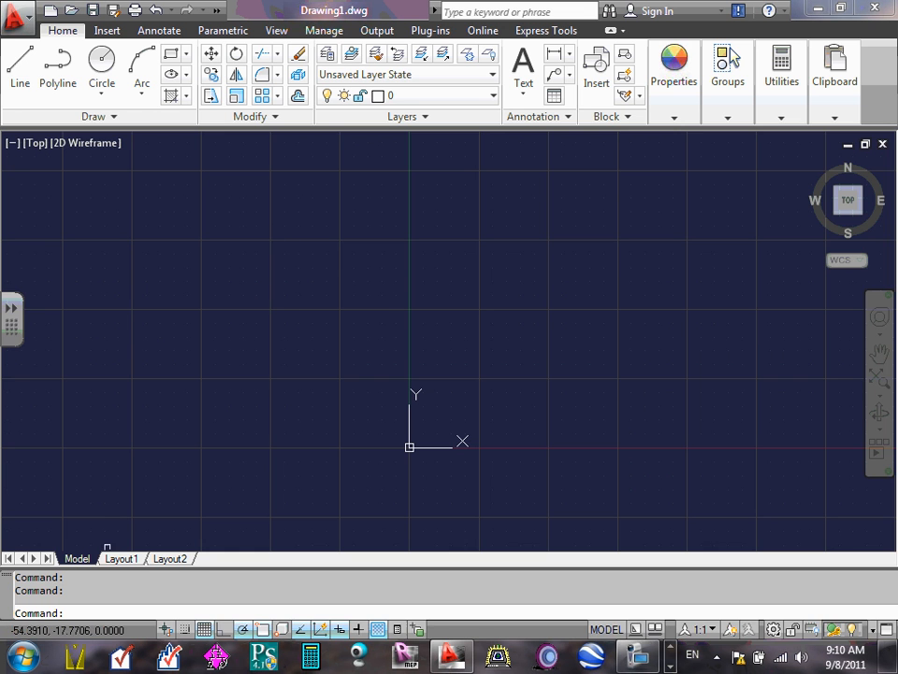
pyautogui.click(120, 559)
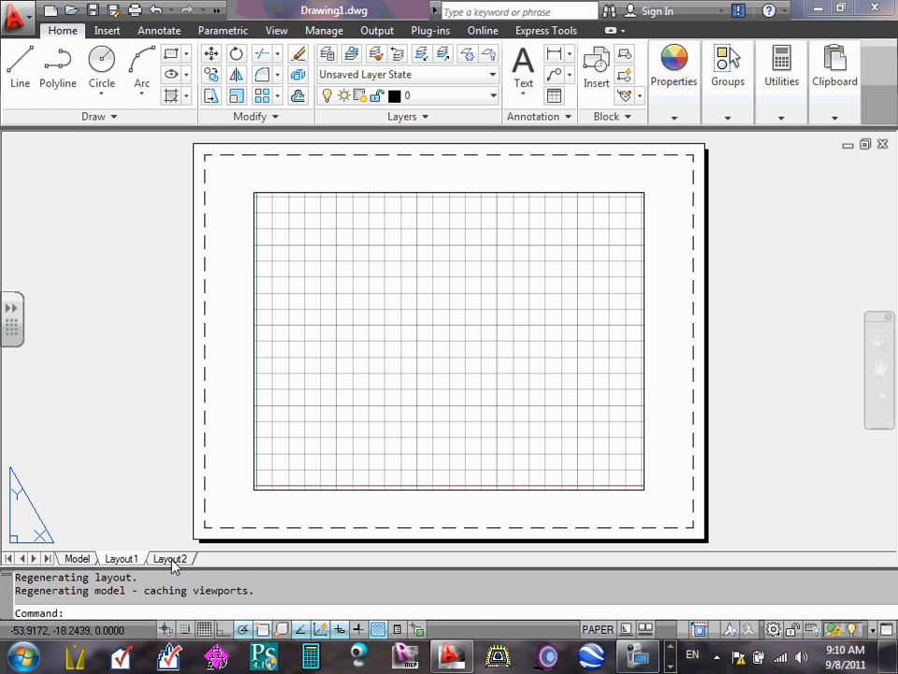
pyautogui.click(90, 559)
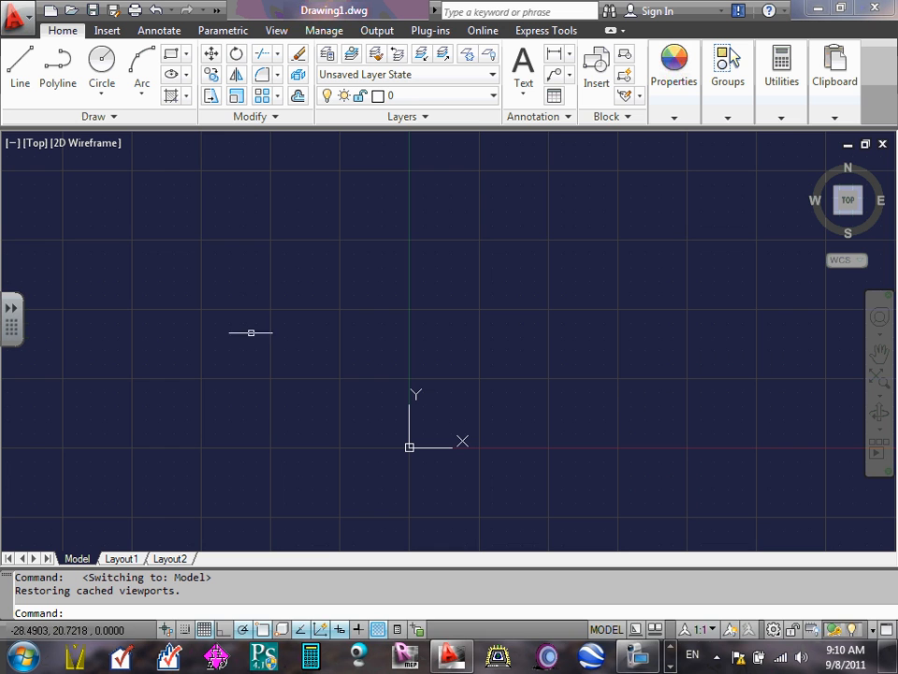
pyautogui.scroll(-2, 253, 329)
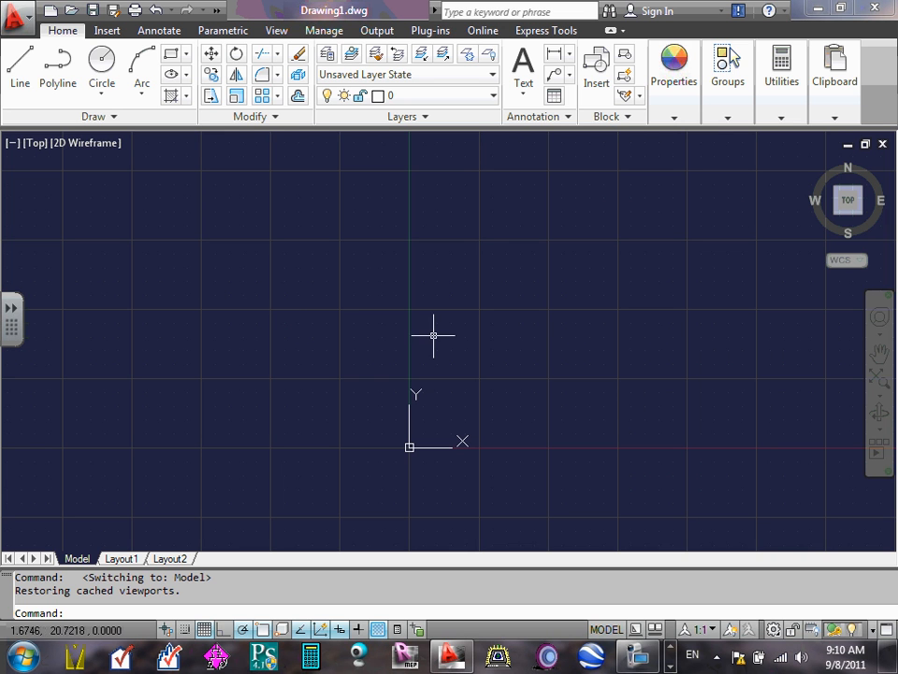
pyautogui.click(119, 558)
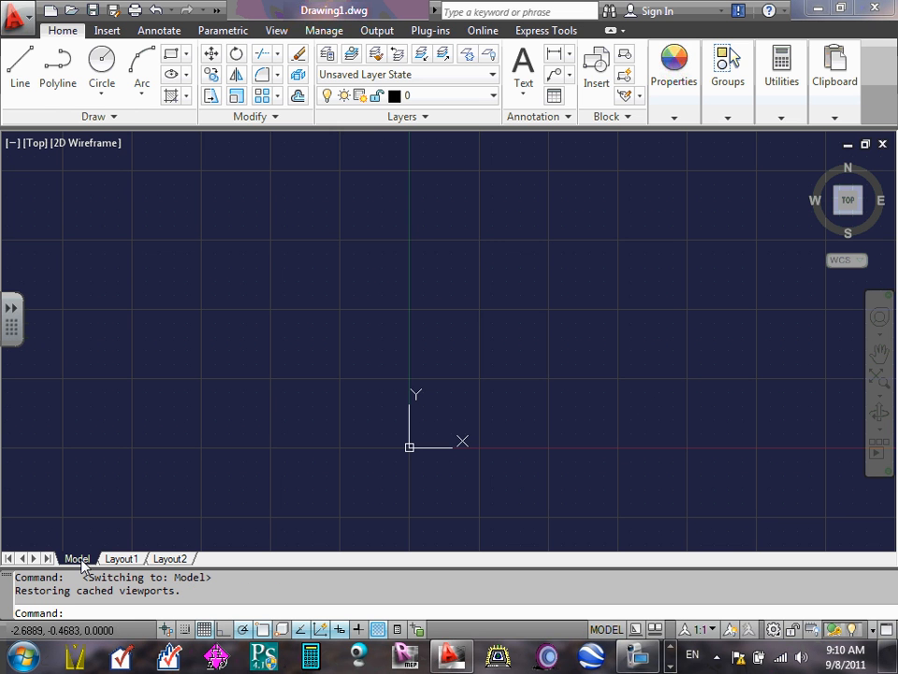
pyautogui.click(78, 558)
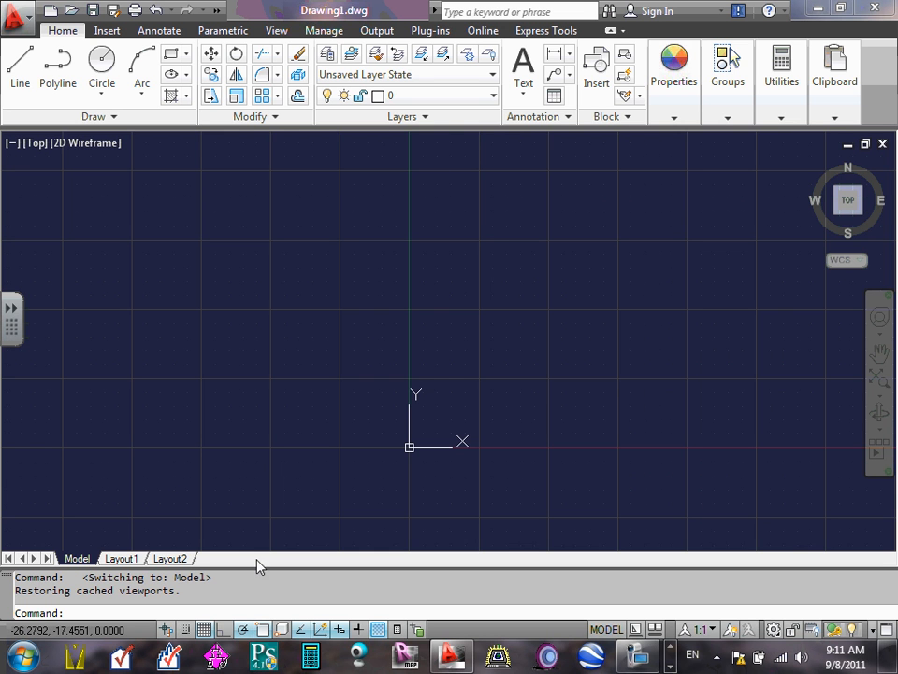
# - Toggle the grid display off and on repeatedly in model space, leaving the grid off
pyautogui.click(209, 635)
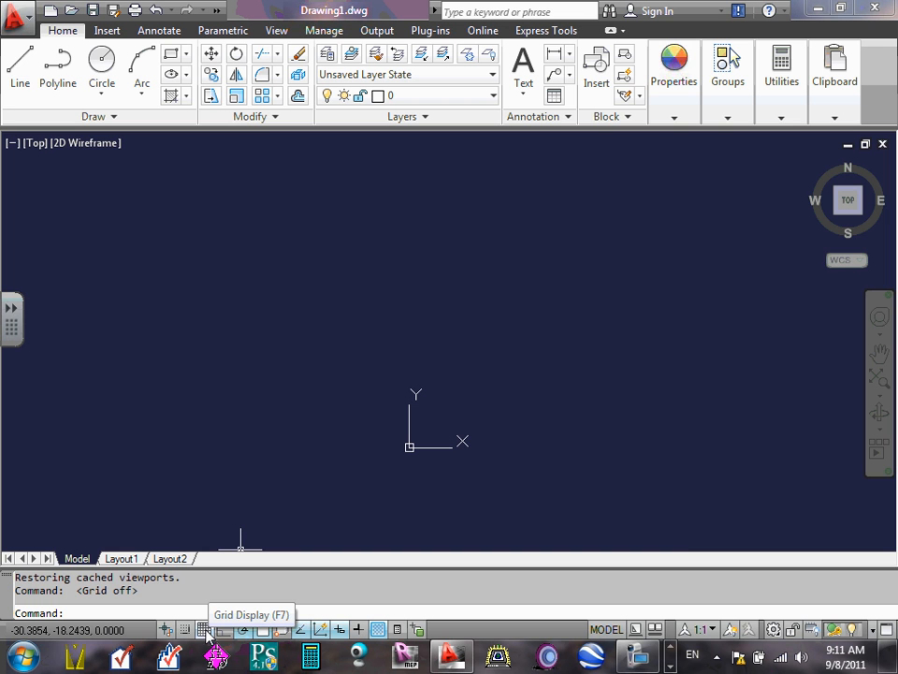
pyautogui.click(207, 635)
pyautogui.click(208, 635)
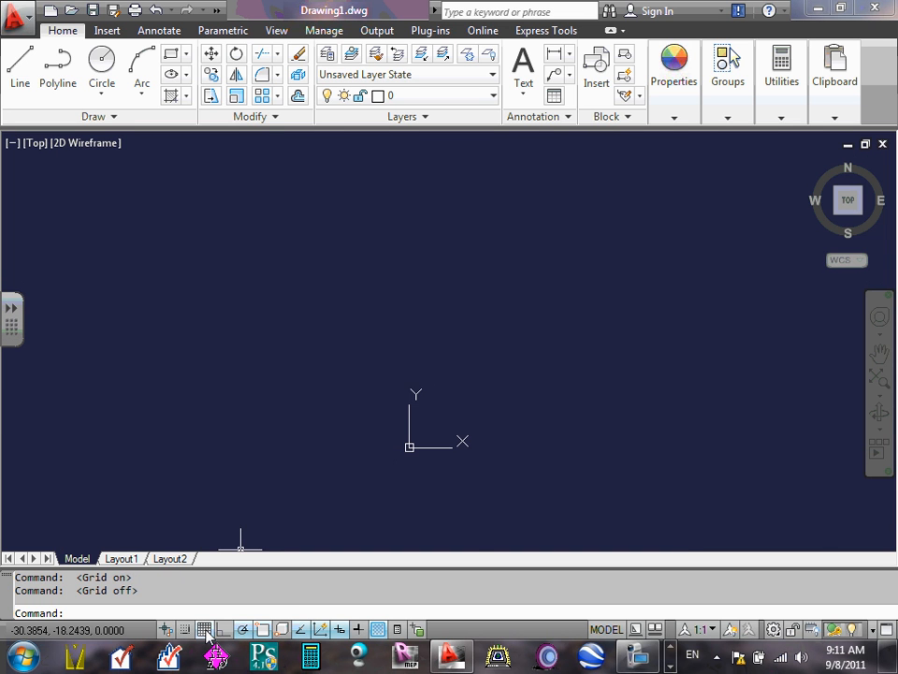
pyautogui.click(207, 635)
pyautogui.click(208, 635)
pyautogui.click(208, 635)
pyautogui.click(207, 635)
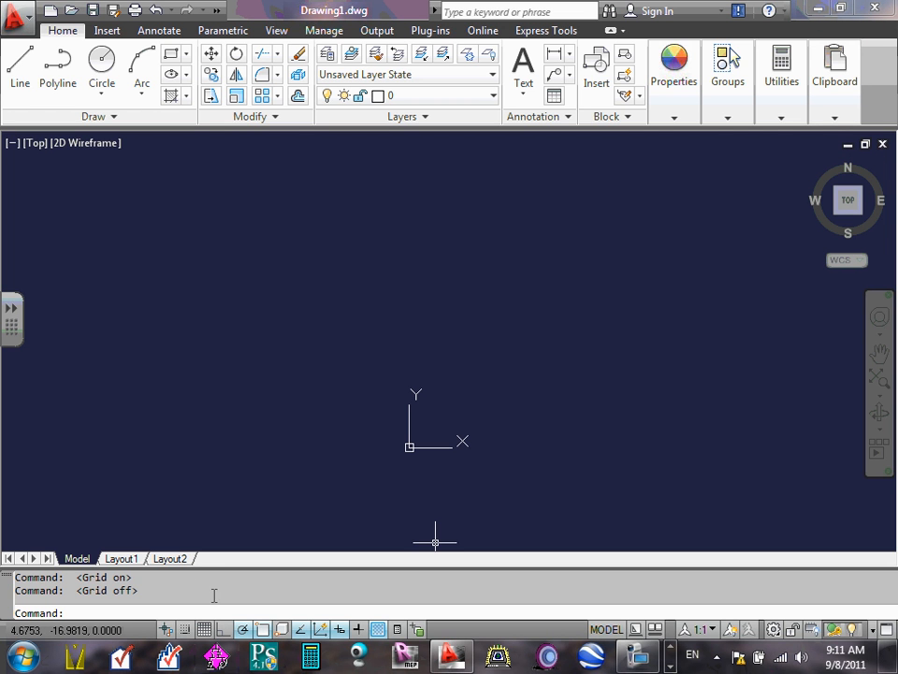
pyautogui.click(206, 631)
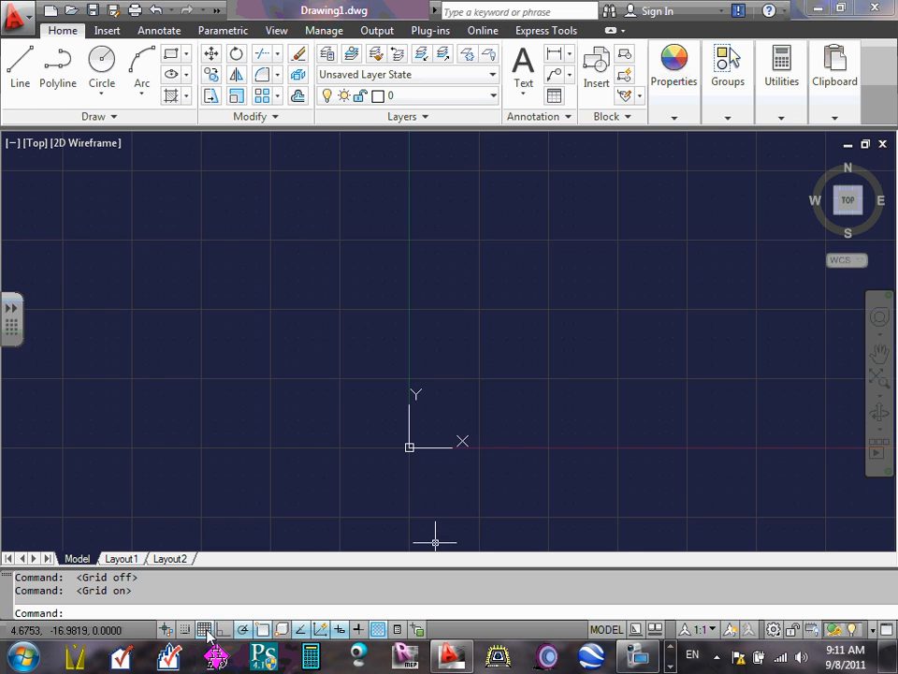
pyautogui.click(206, 630)
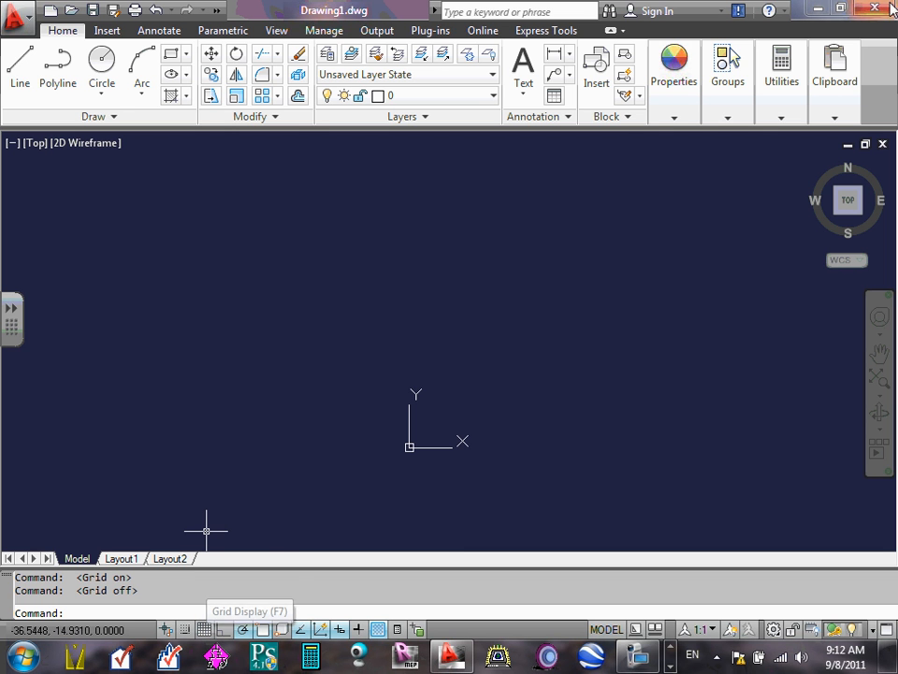
# - Minimize AutoCAD to return to the CAD folder and select ECDM211-Electrical layers.dwg
pyautogui.click(818, 10)
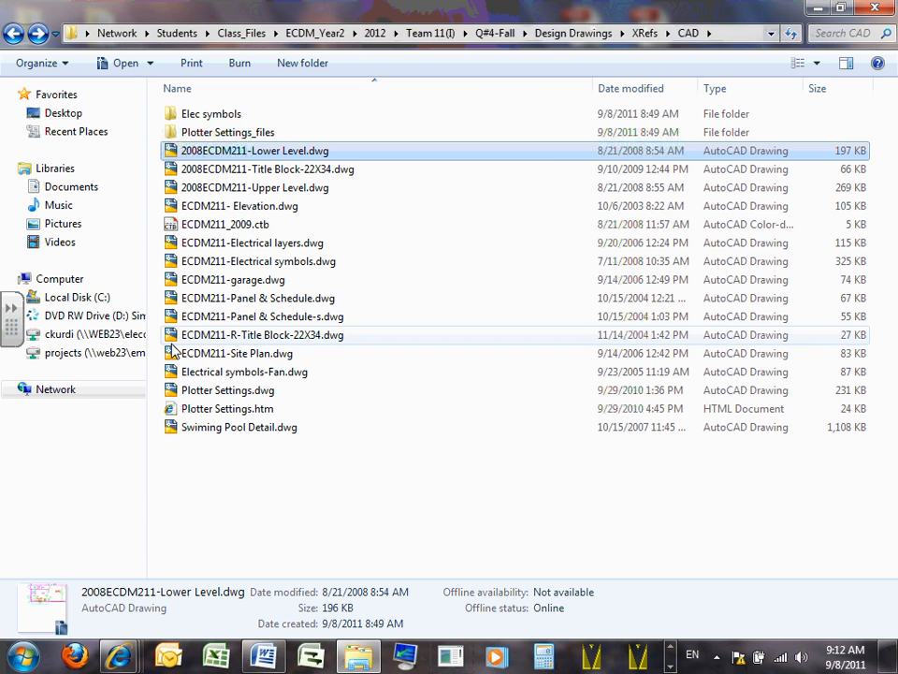
pyautogui.click(295, 245)
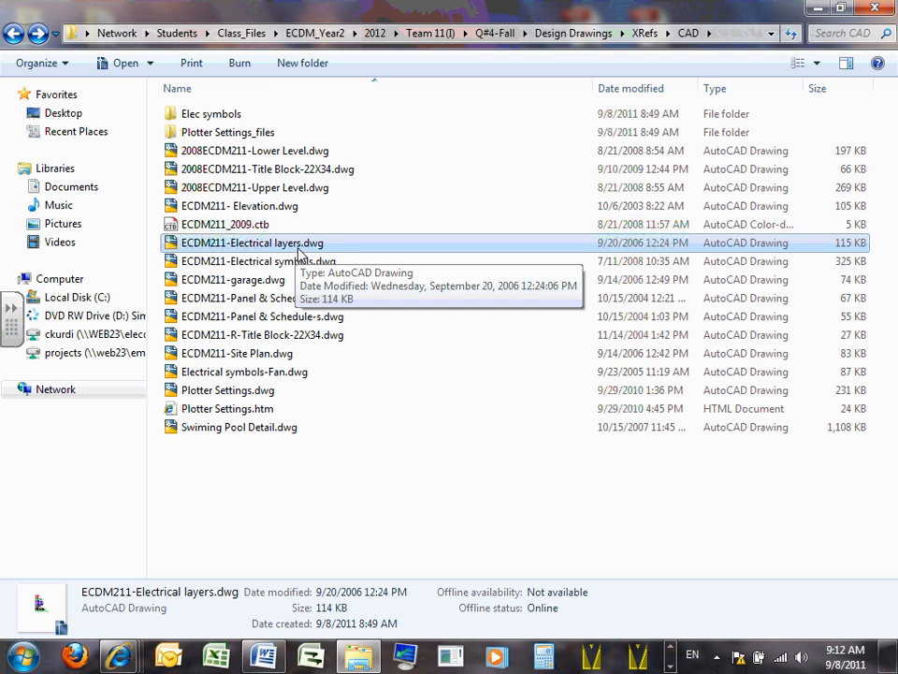
# - Open ECDM211-Electrical layers.dwg in AutoCAD and dismiss the notice about previous-version AEC objects
pyautogui.doubleClick(281, 244)
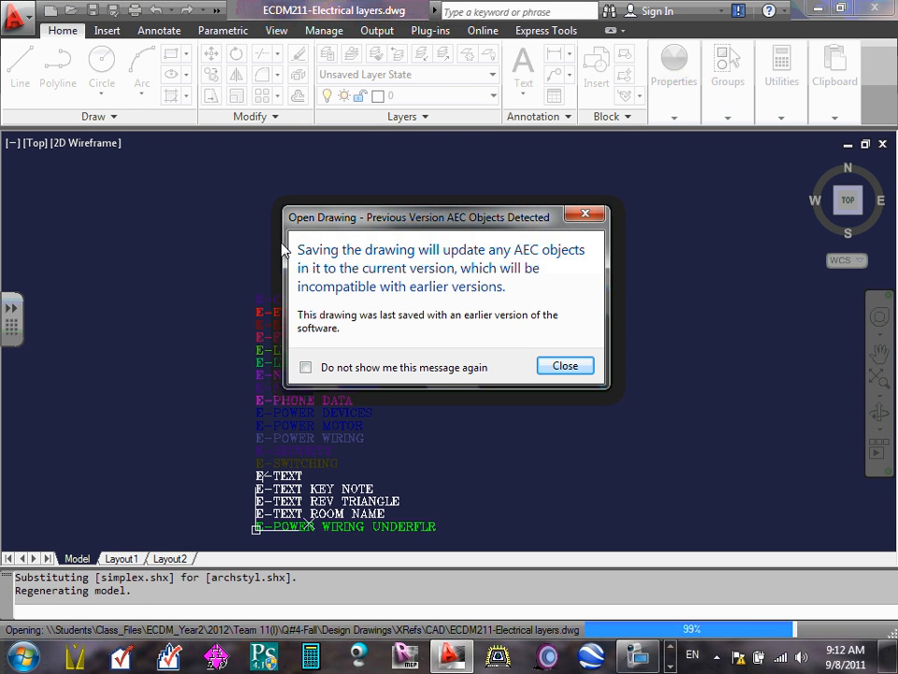
pyautogui.click(573, 367)
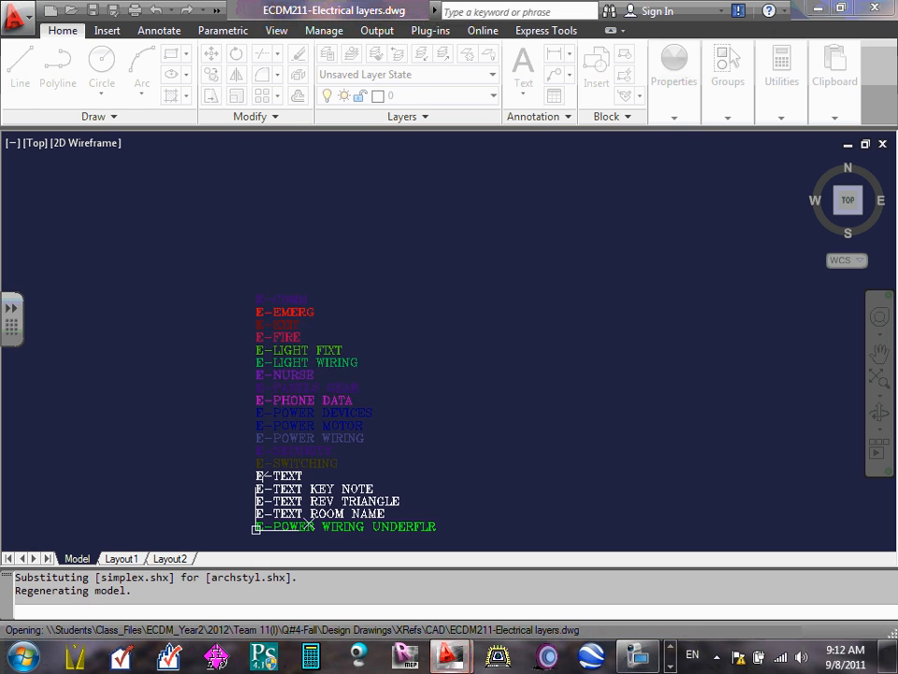
# - Examine the list of color-coded electrical layer names in model space, including a close look at the E-COMM, E-EMERG and E-EXIT entries
pyautogui.scroll(-4, 476, 409)
pyautogui.scroll(6, 493, 434)
pyautogui.scroll(-2, 389, 406)
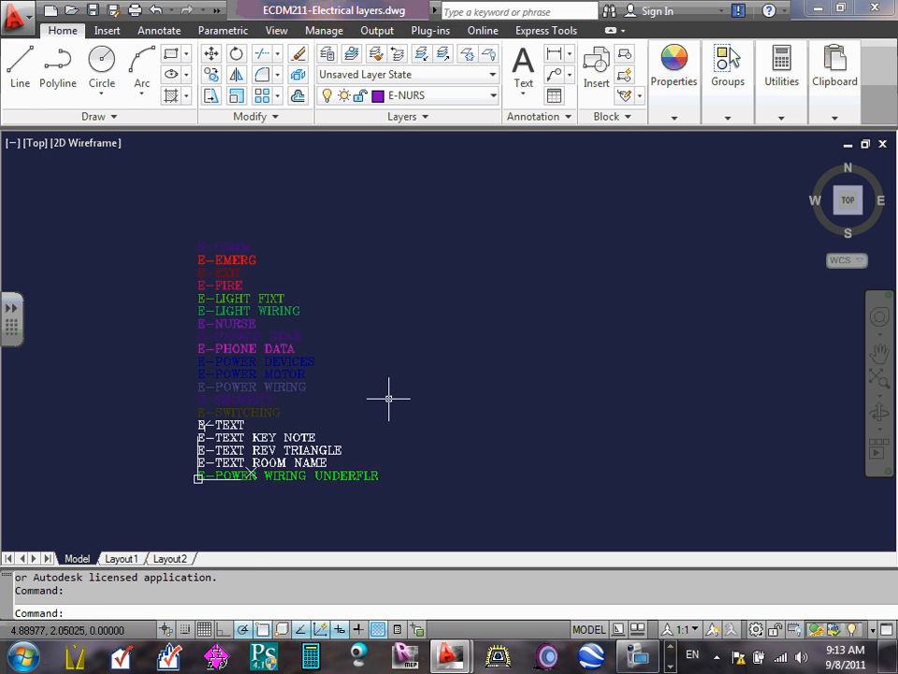
pyautogui.moveTo(388, 397); pyautogui.dragTo(515, 390, button='middle')
pyautogui.scroll(2, 437, 398)
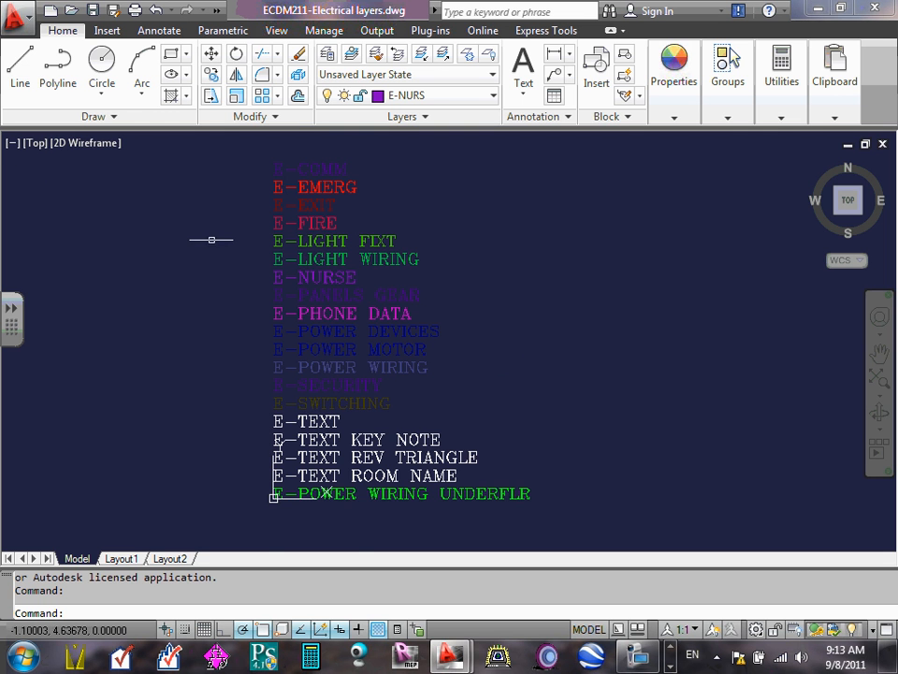
pyautogui.scroll(5, 293, 171)
pyautogui.scroll(4, 292, 173)
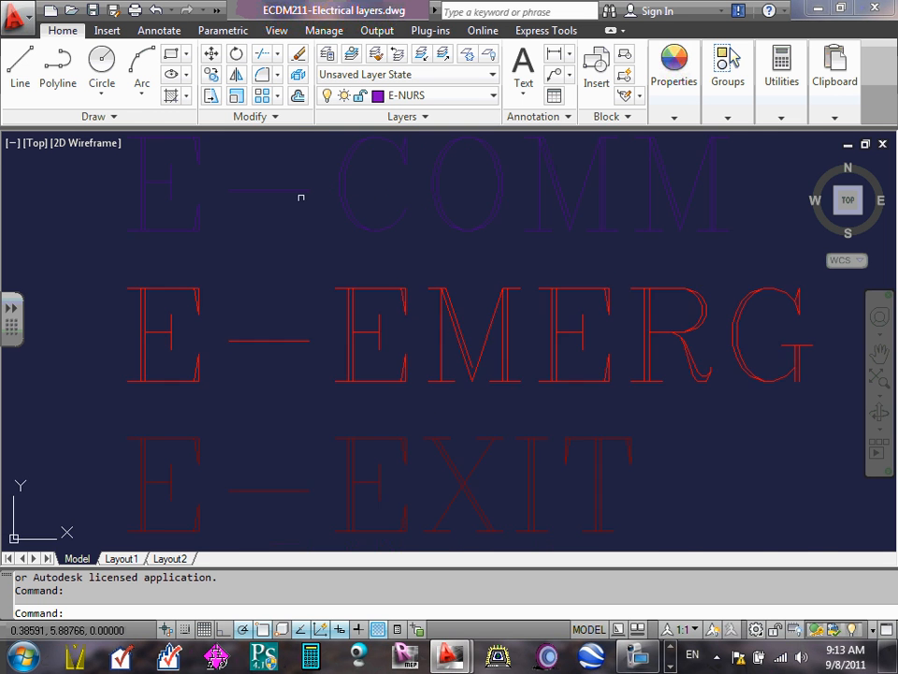
pyautogui.scroll(-8, 300, 194)
pyautogui.scroll(5, 311, 187)
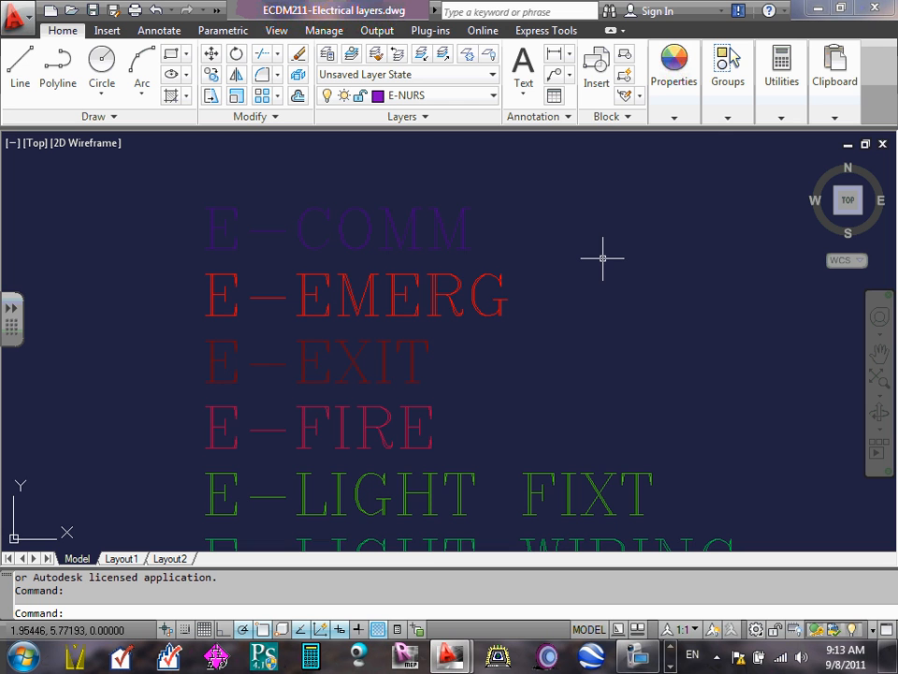
pyautogui.scroll(-10, 602, 258)
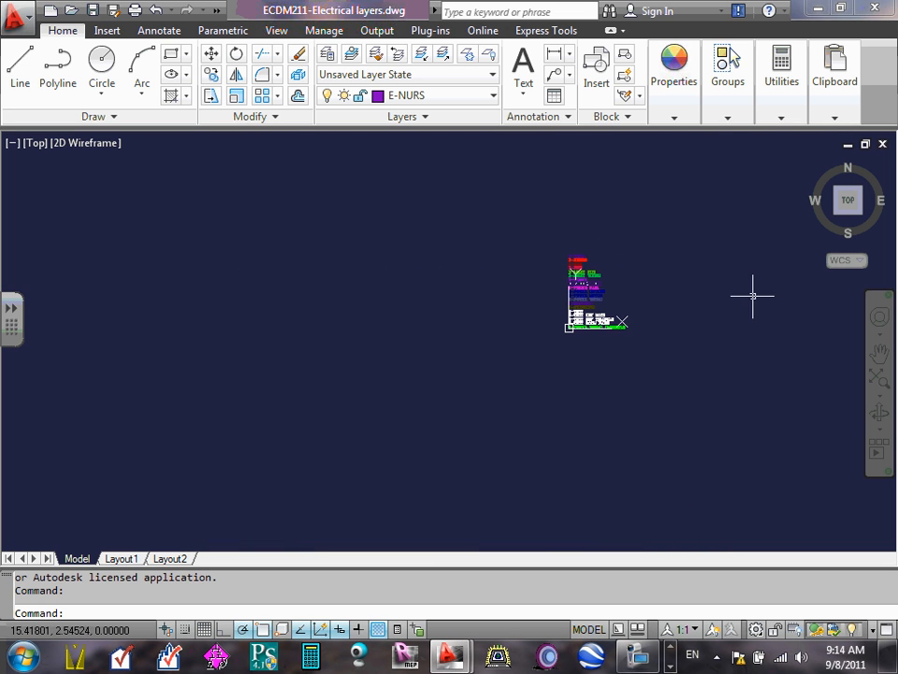
# - Select all the electrical layer name texts, from E-COMM to E-POWER WIRING UNDERFLR, and bring up the clipboard copy options
pyautogui.moveTo(753, 295); pyautogui.dragTo(608, 271, button='middle')
pyautogui.scroll(3, 433, 259)
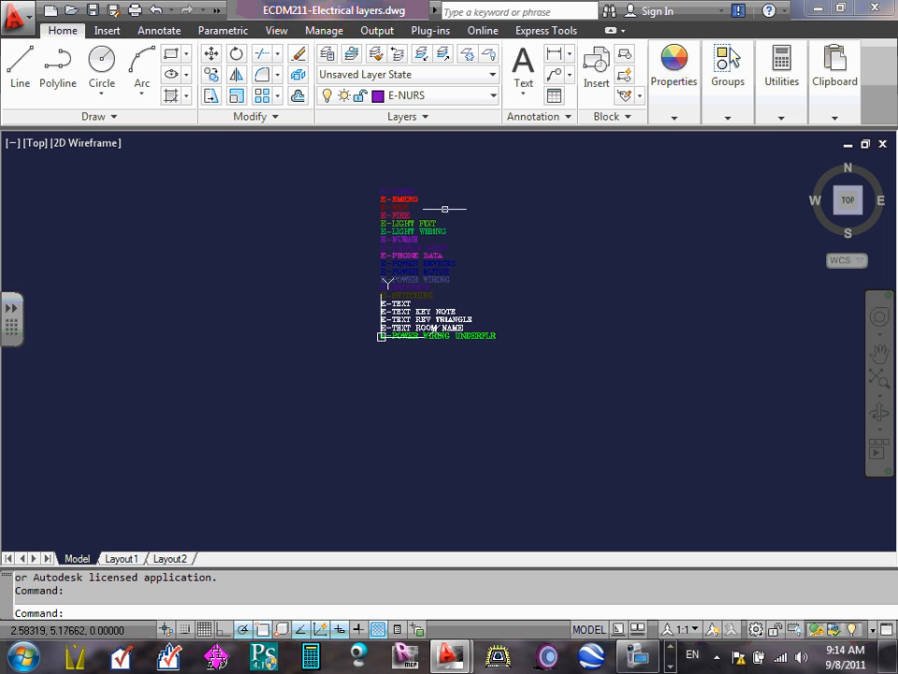
pyautogui.scroll(2, 453, 208)
pyautogui.click(298, 172)
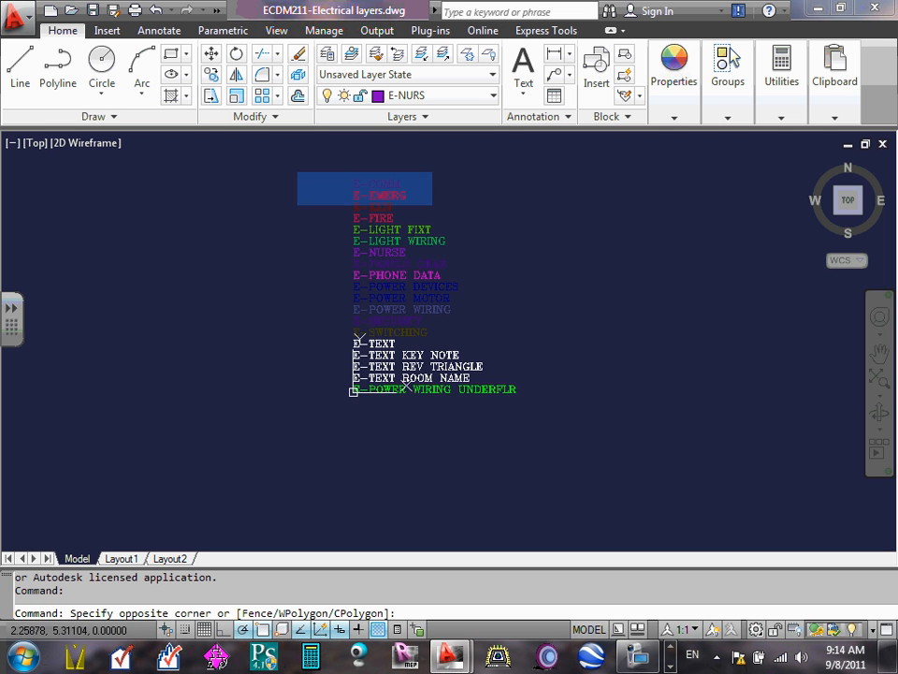
pyautogui.click(554, 484)
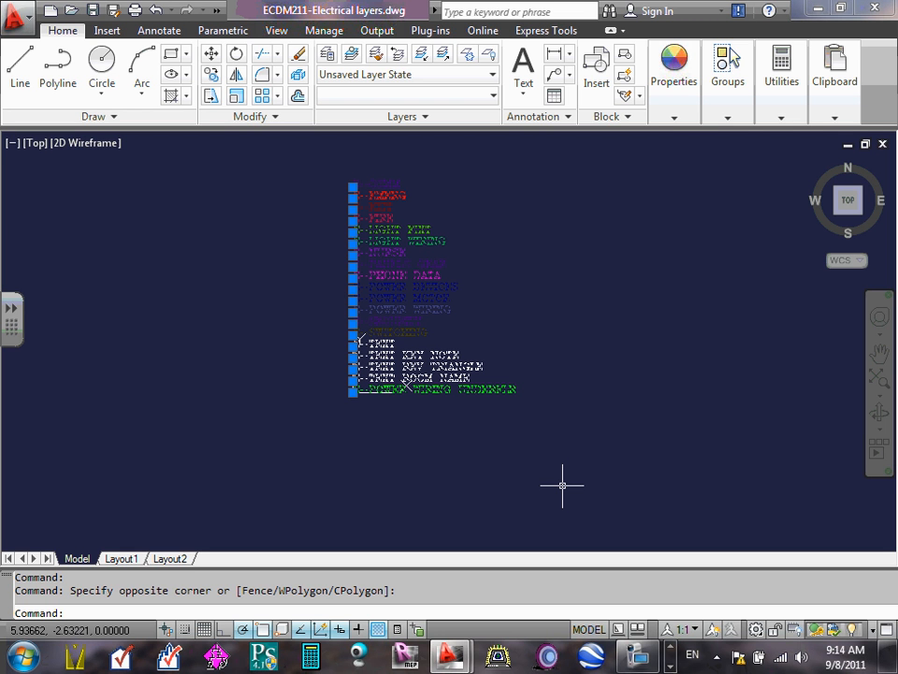
pyautogui.rightClick(376, 225)
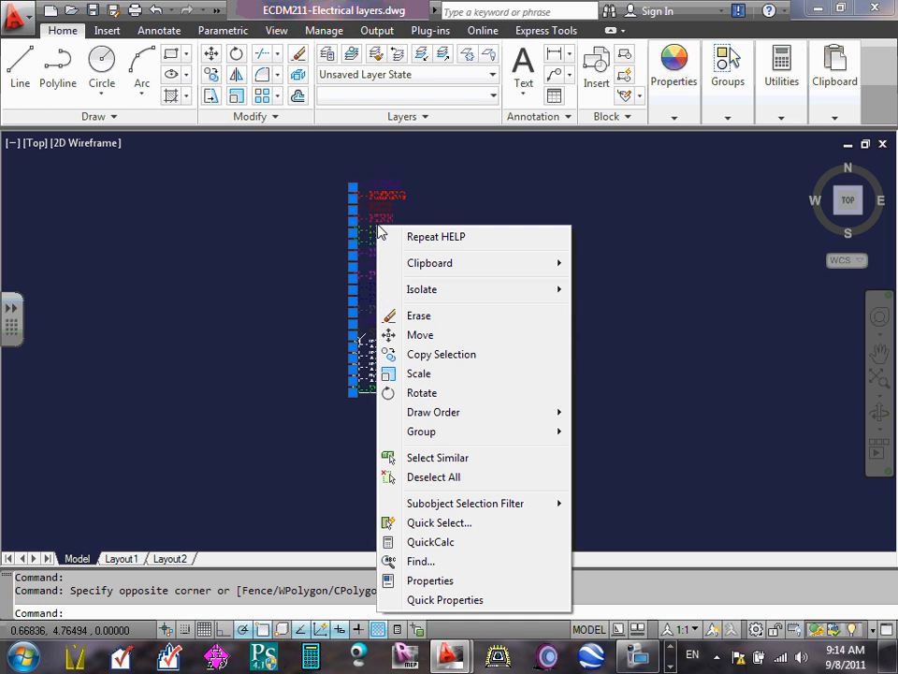
pyautogui.moveTo(439, 266)
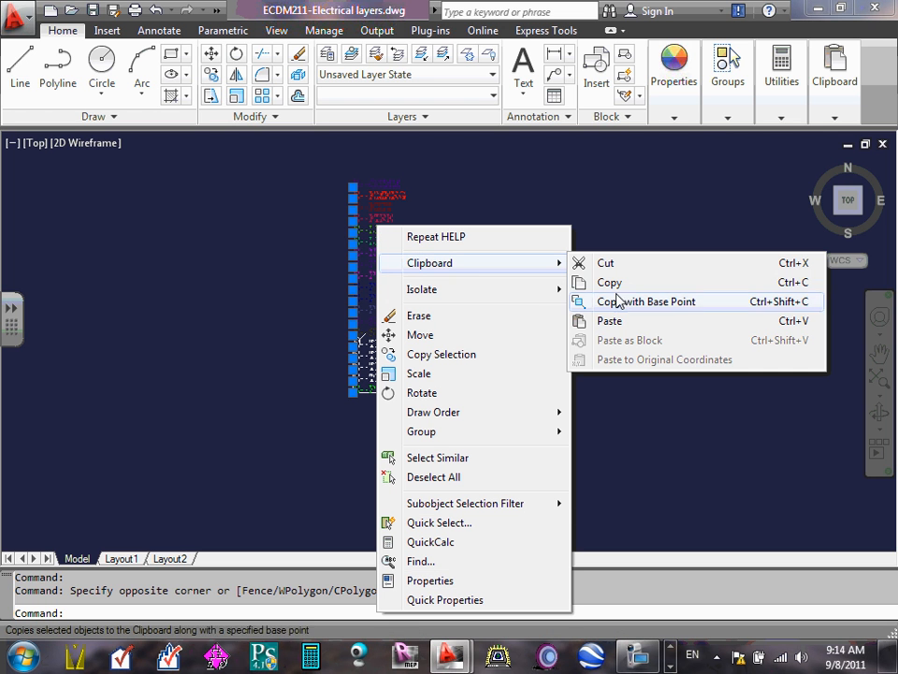
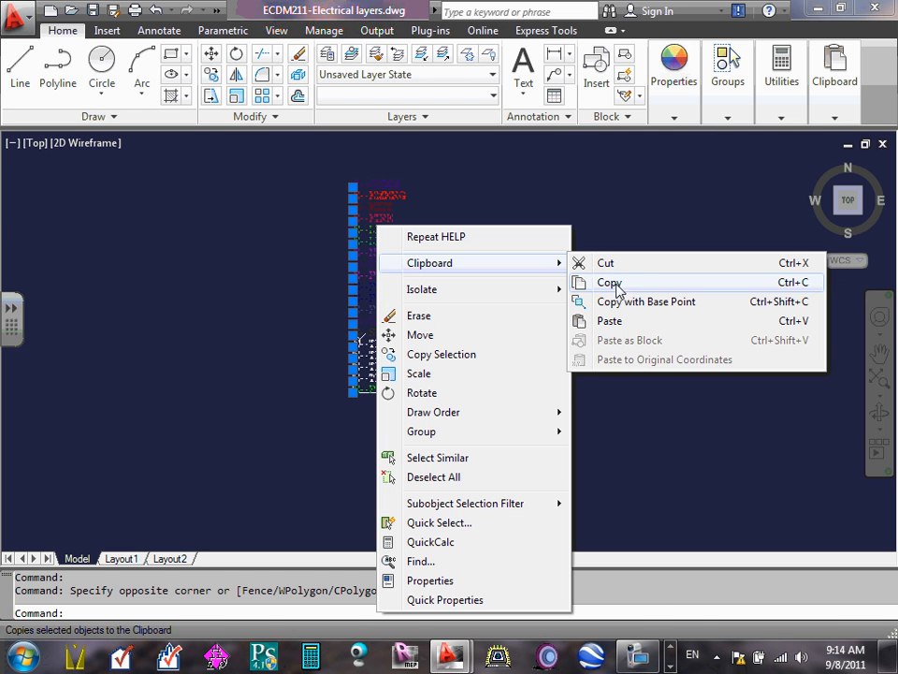
# - Copy the selected electrical layer name texts to the clipboard and switch to the blank drawing Drawing1.dwg
pyautogui.click(619, 285)
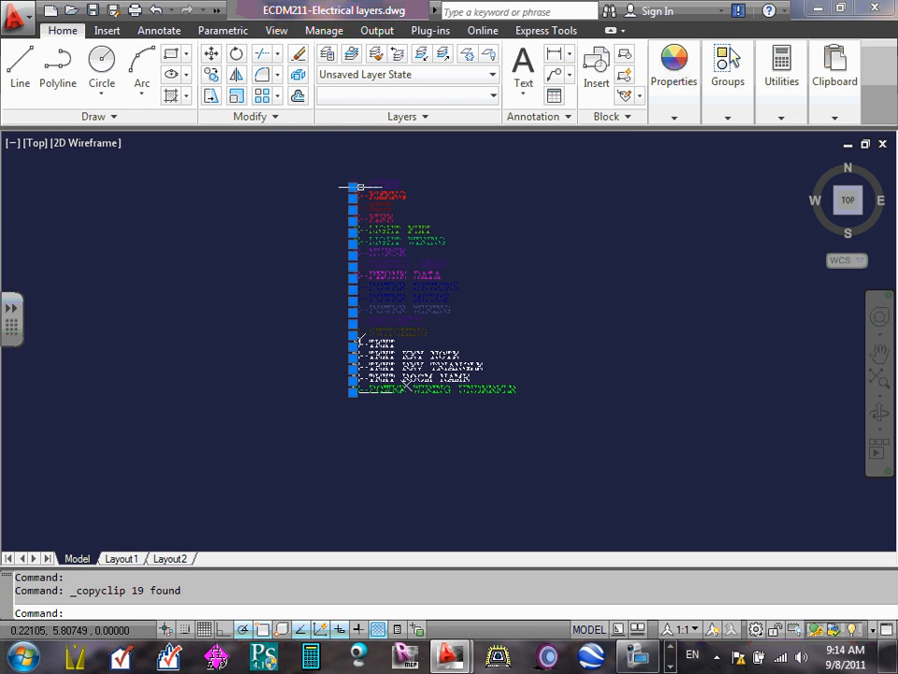
pyautogui.click(819, 14)
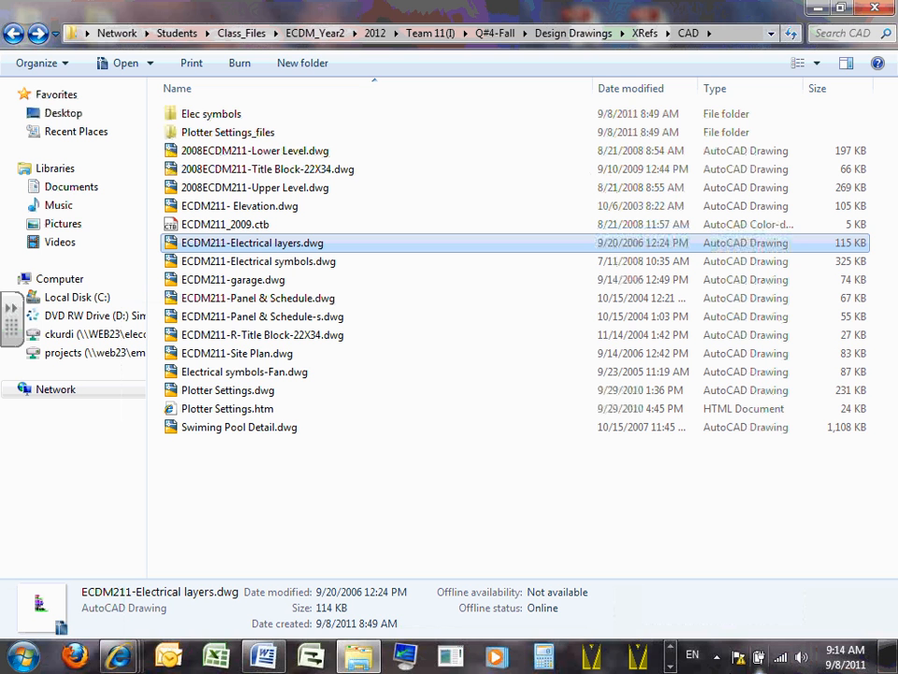
pyautogui.click(670, 665)
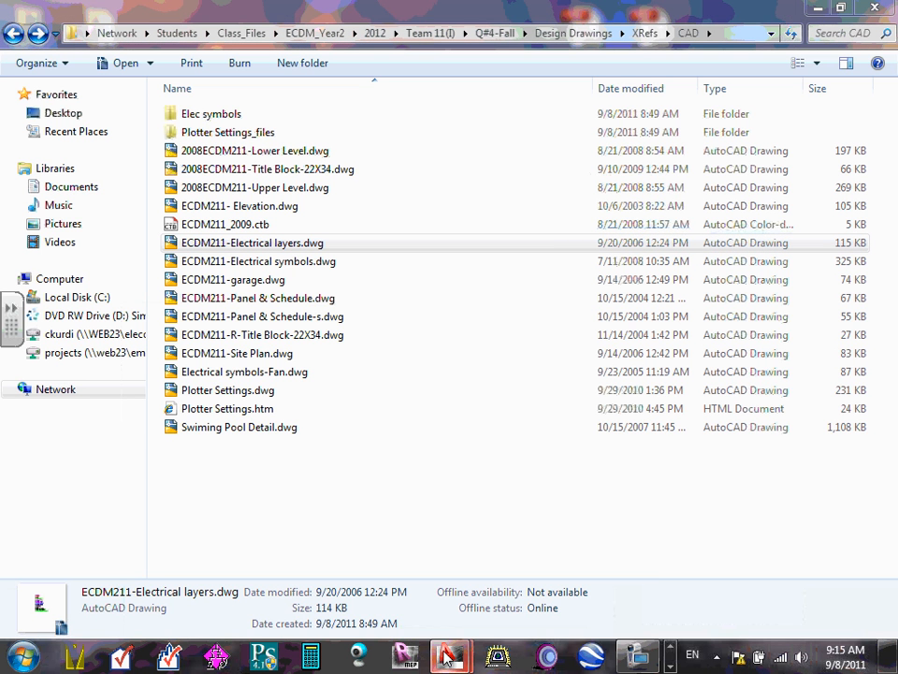
pyautogui.moveTo(449, 657)
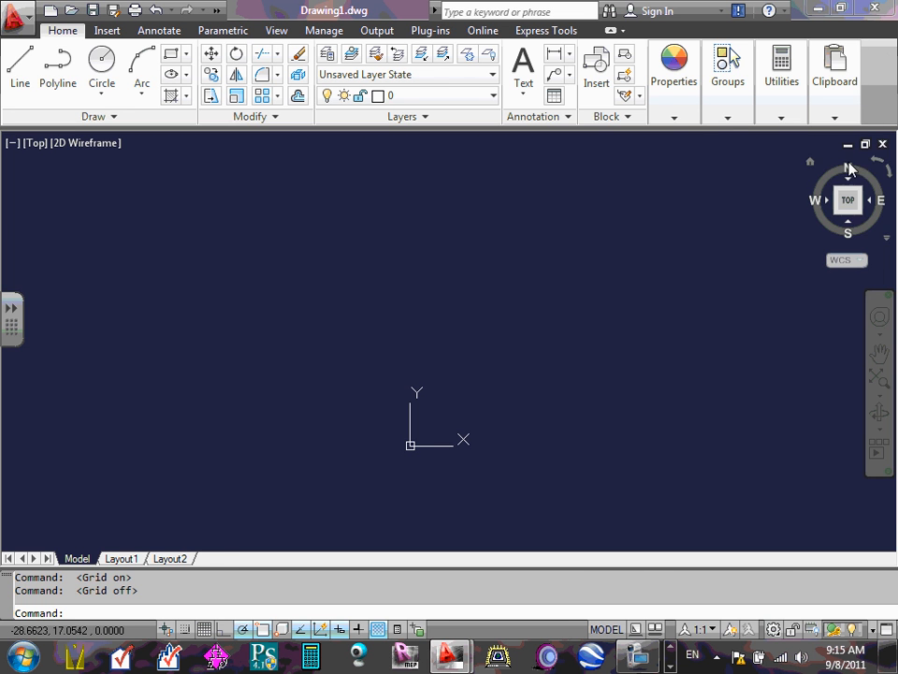
# - Minimize both open drawings inside AutoCAD and maximize Drawing1.dwg
pyautogui.click(848, 145)
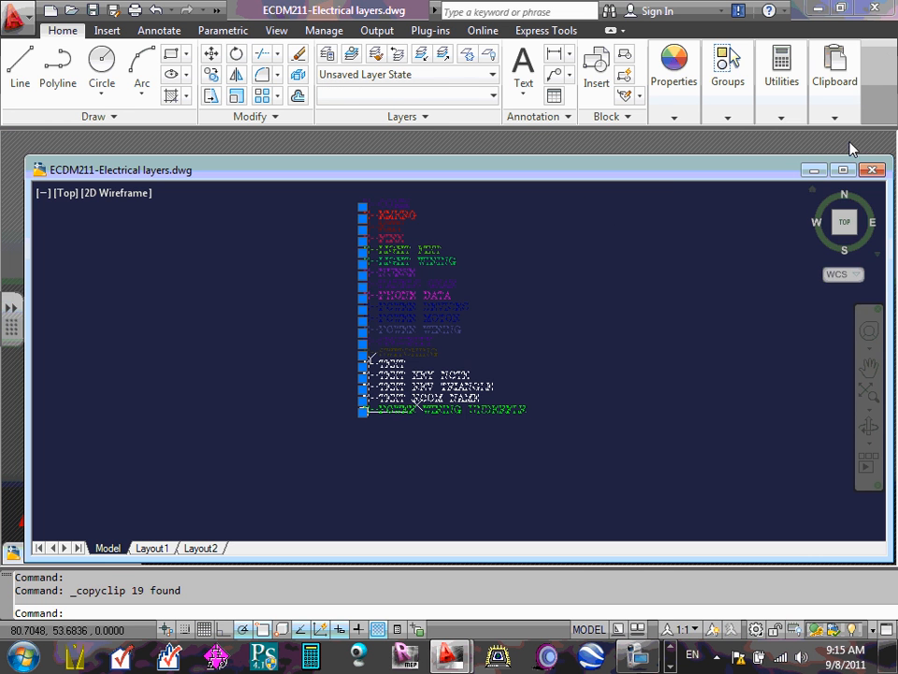
pyautogui.click(811, 171)
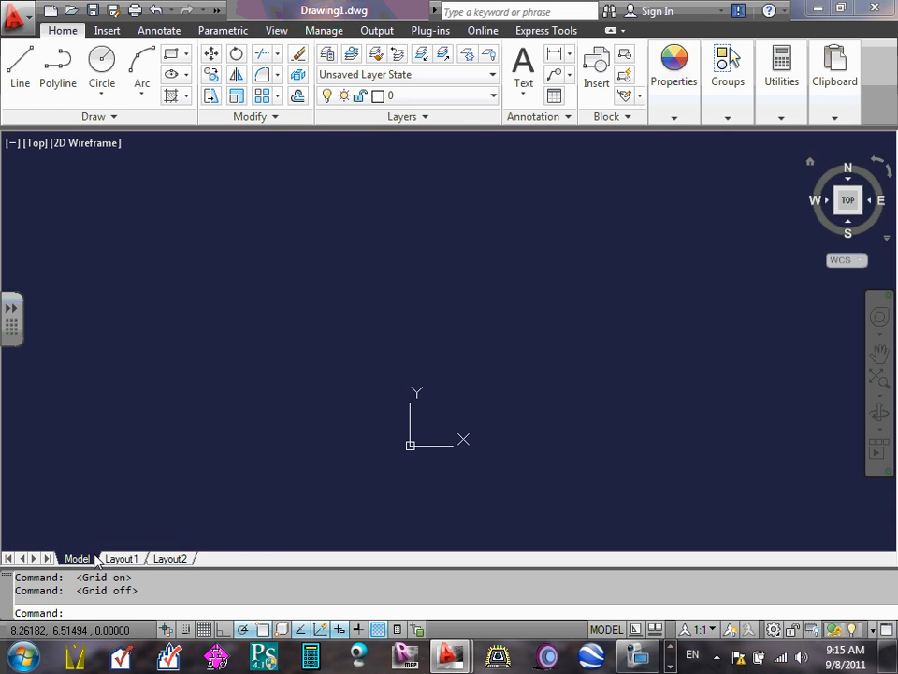
pyautogui.click(94, 553)
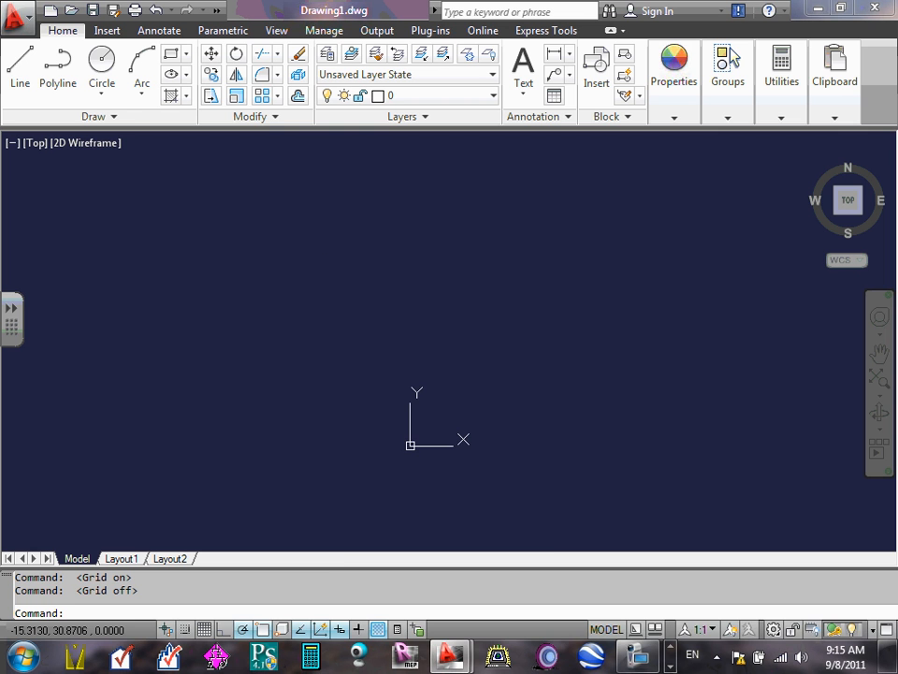
# - Paste the copied layer name texts into Drawing1 above the origin, at about 2.38, 25.89
pyautogui.rightClick(329, 284)
pyautogui.moveTo(407, 321)
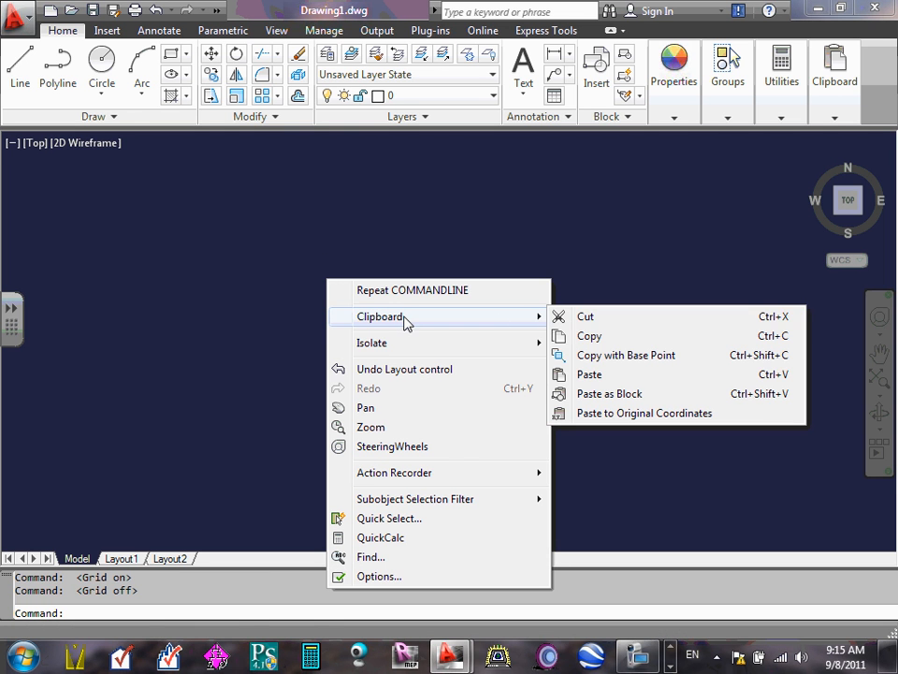
pyautogui.click(606, 375)
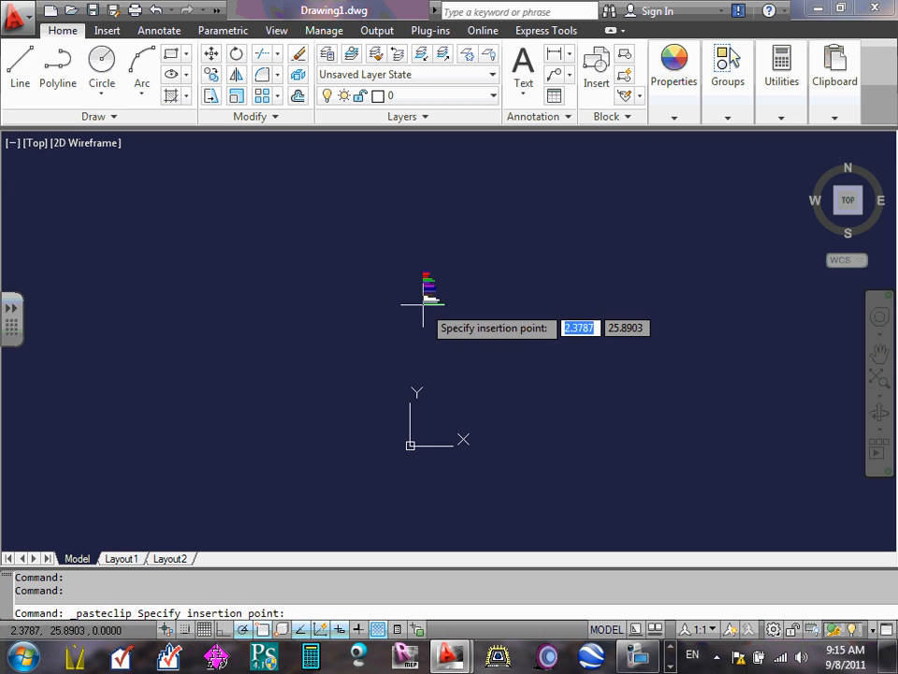
pyautogui.click(423, 304)
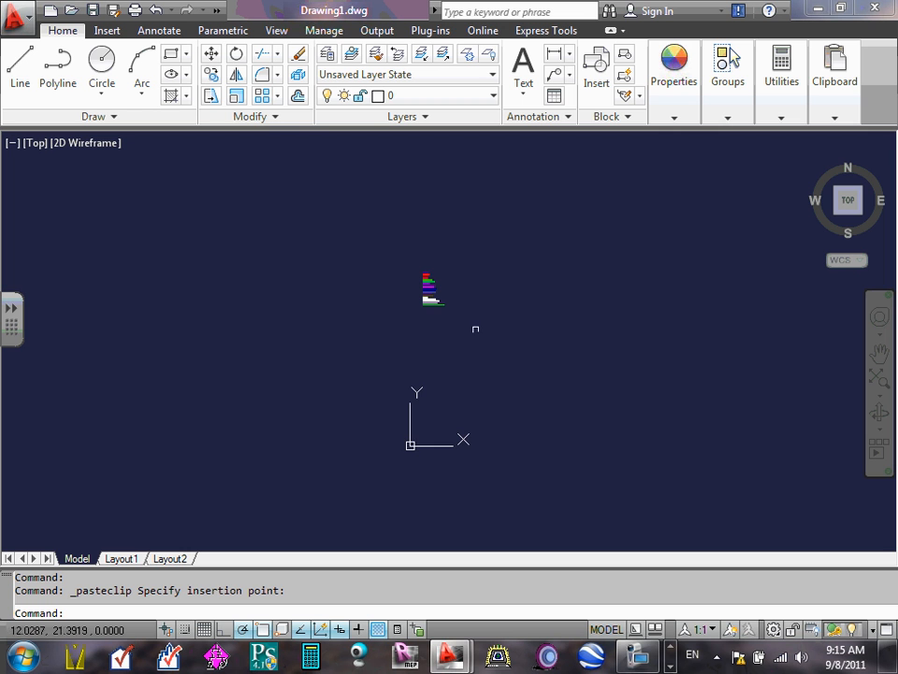
pyautogui.scroll(5, 438, 283)
pyautogui.scroll(4, 401, 281)
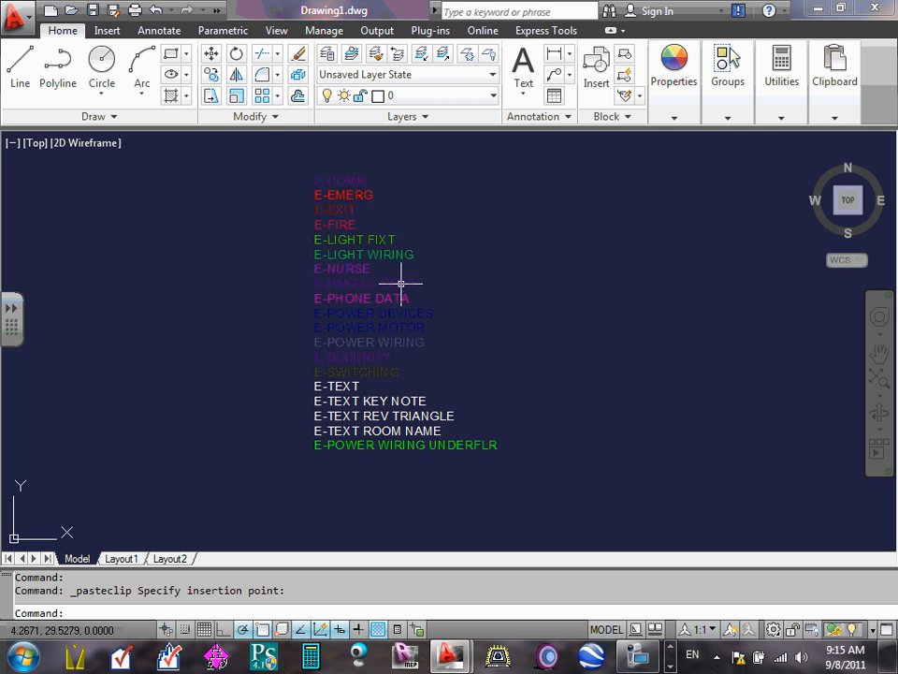
pyautogui.scroll(-4, 410, 277)
pyautogui.scroll(4, 373, 261)
pyautogui.scroll(-4, 375, 261)
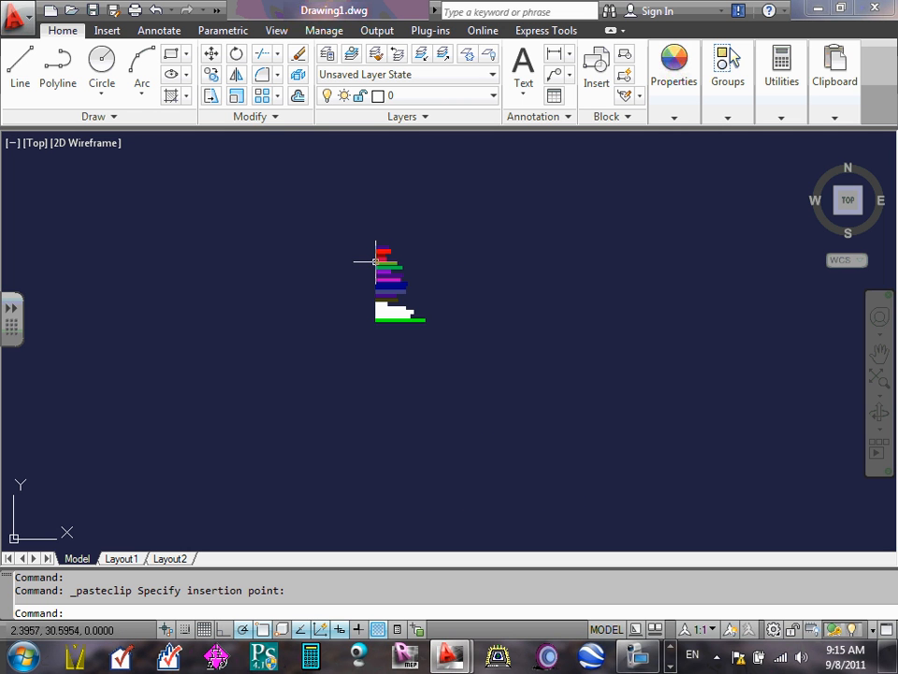
# - Examine Drawing1's layer list for the electrical layers brought in with the pasted texts
pyautogui.click(483, 202)
pyautogui.click(481, 200)
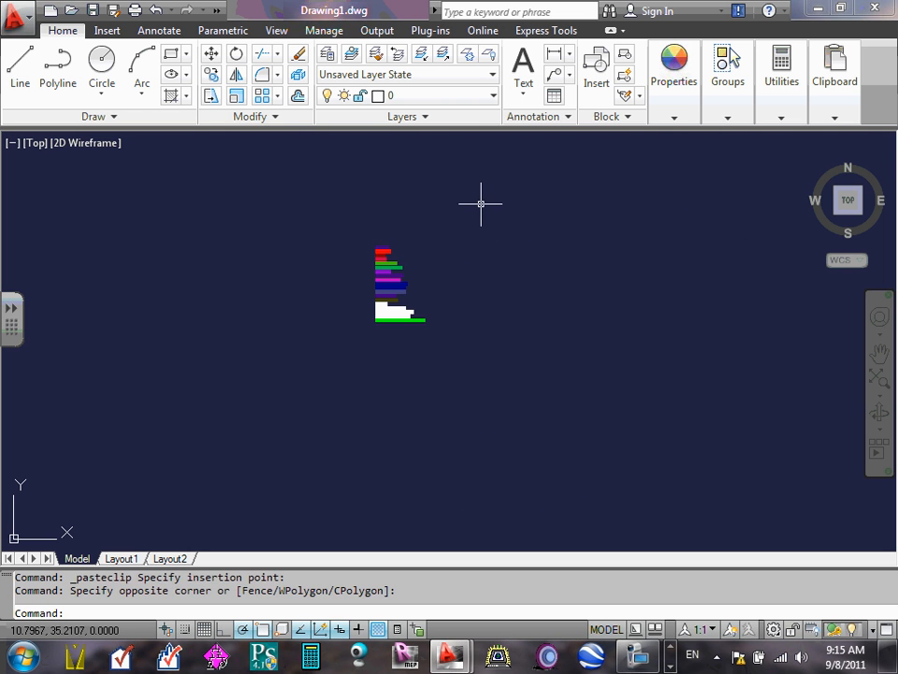
pyautogui.click(494, 98)
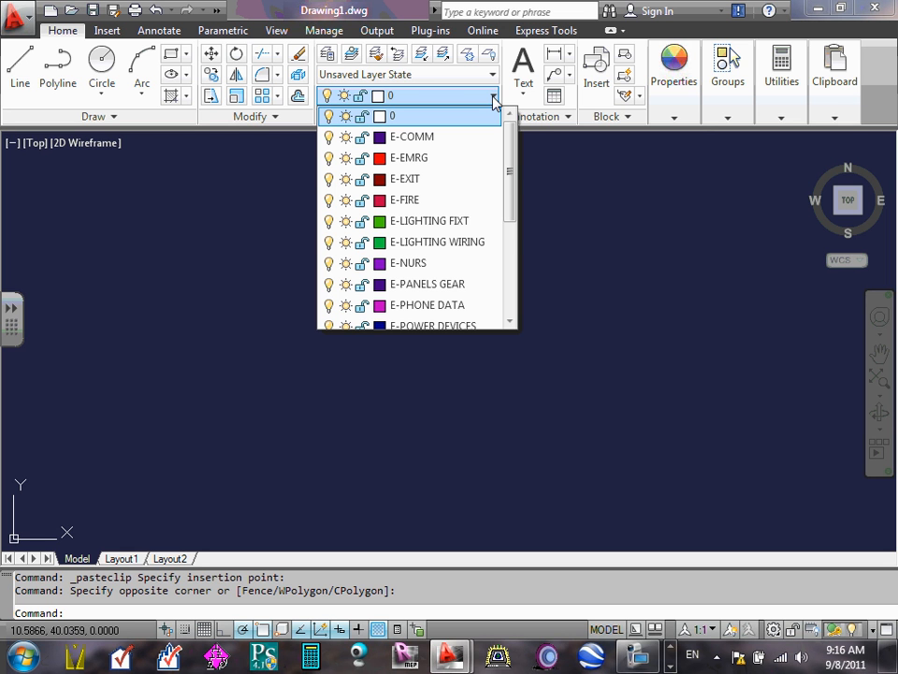
pyautogui.click(506, 136)
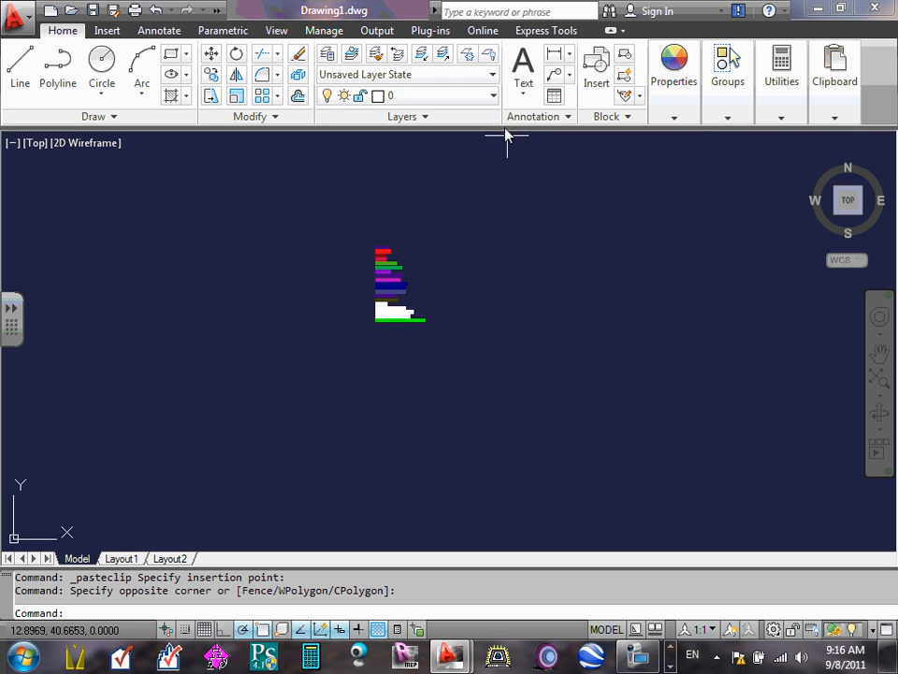
pyautogui.scroll(5, 386, 297)
pyautogui.scroll(-9, 386, 300)
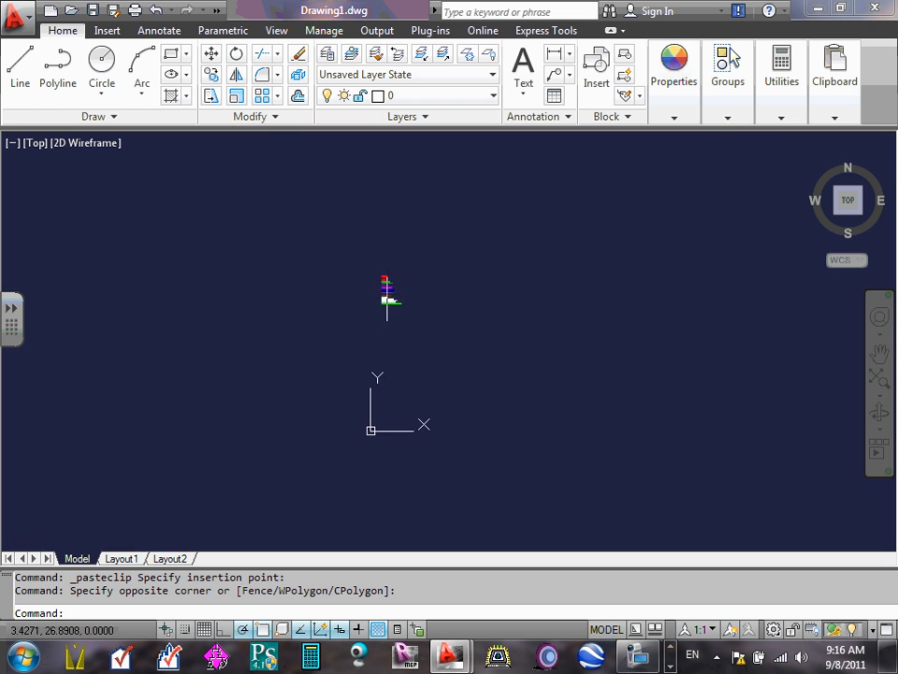
pyautogui.scroll(7, 386, 299)
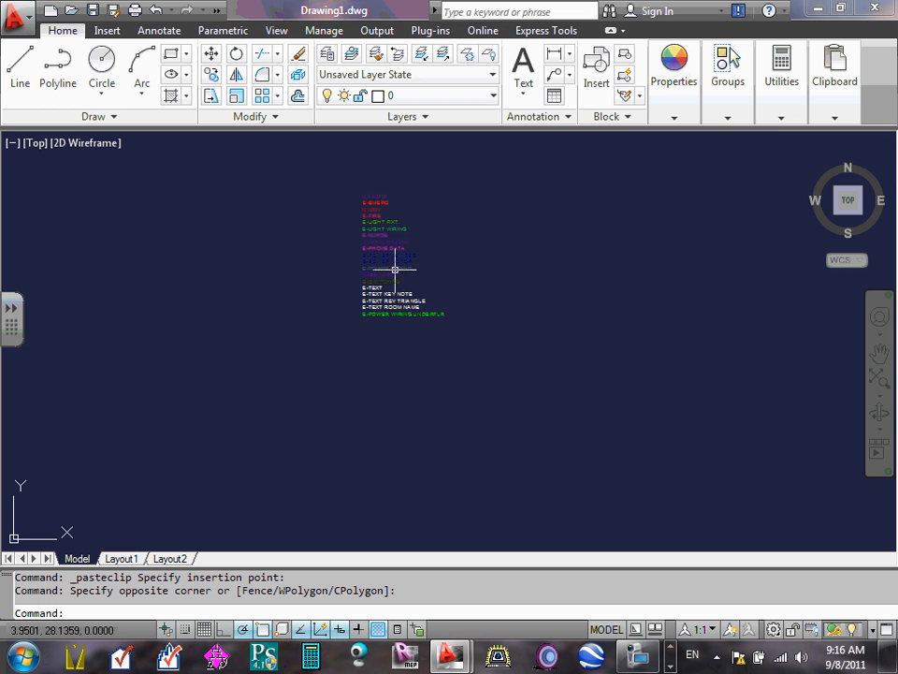
pyautogui.click(495, 97)
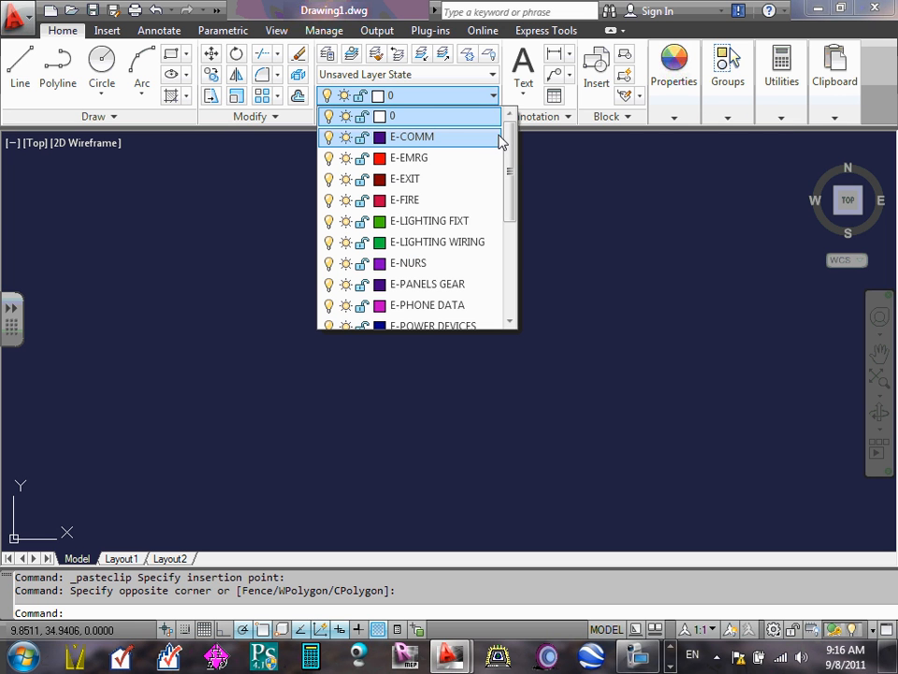
pyautogui.moveTo(509, 160)
pyautogui.mouseDown()
pyautogui.moveTo(508, 261)
pyautogui.moveTo(507, 144)
pyautogui.mouseUp()
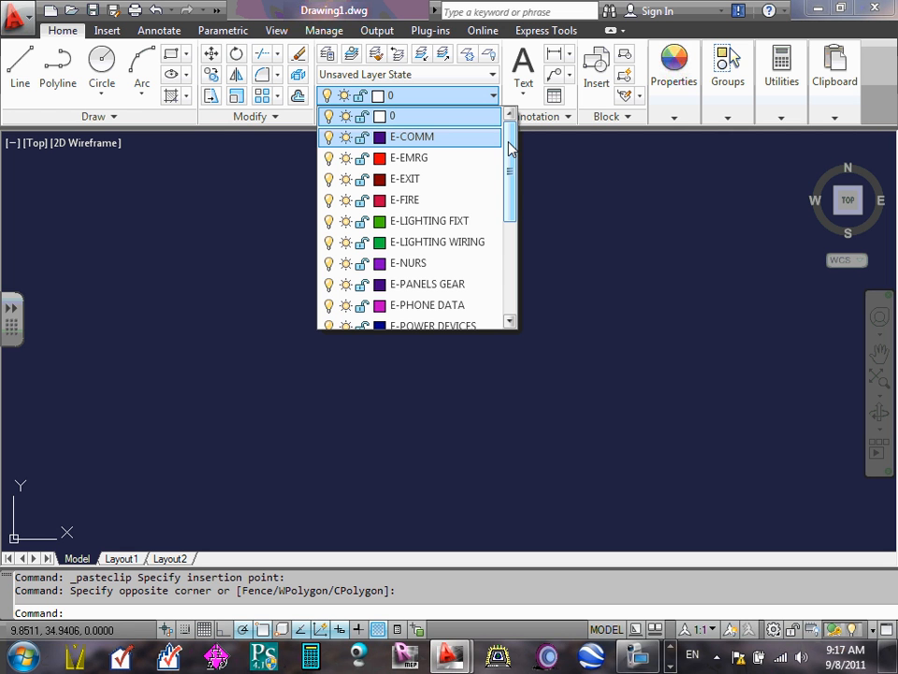
pyautogui.click(646, 282)
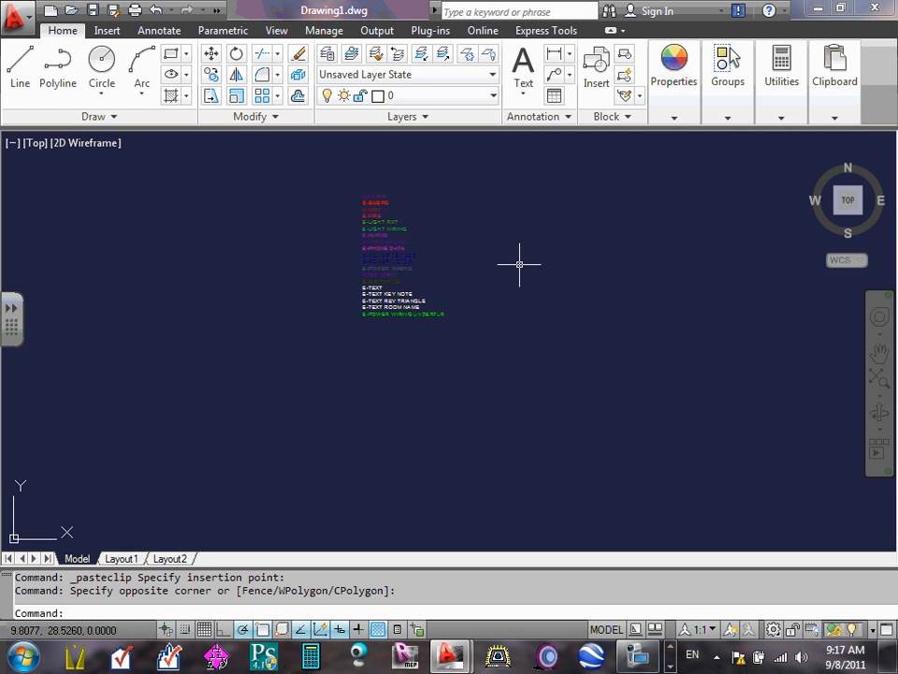
# - Erase all the pasted layer name texts, from E-COMM to E-POWER WIRING UNDERFLR
pyautogui.scroll(3, 326, 176)
pyautogui.click(328, 178)
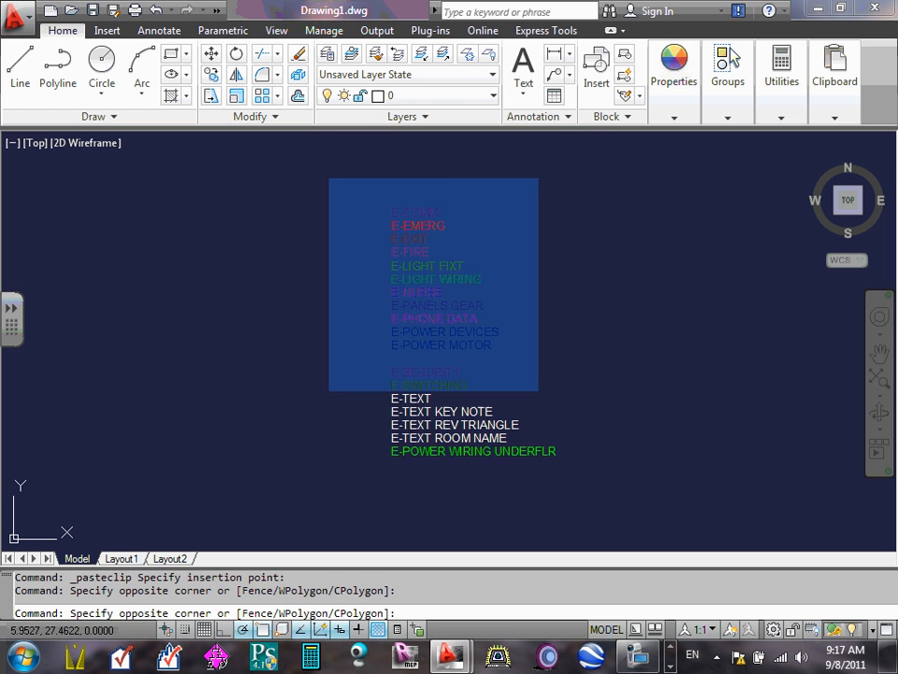
pyautogui.click(572, 501)
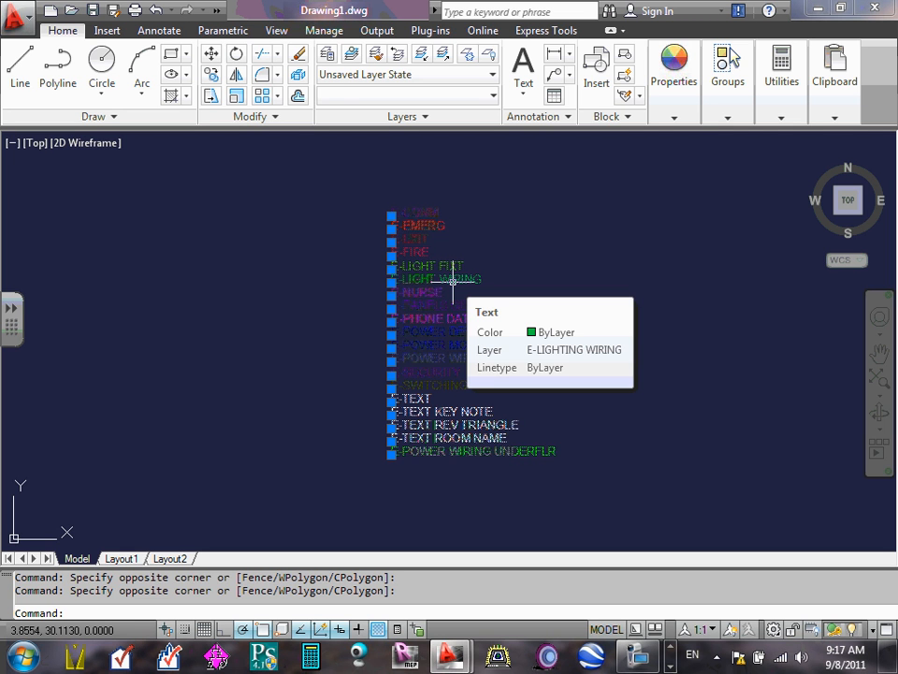
pyautogui.press('Delete')
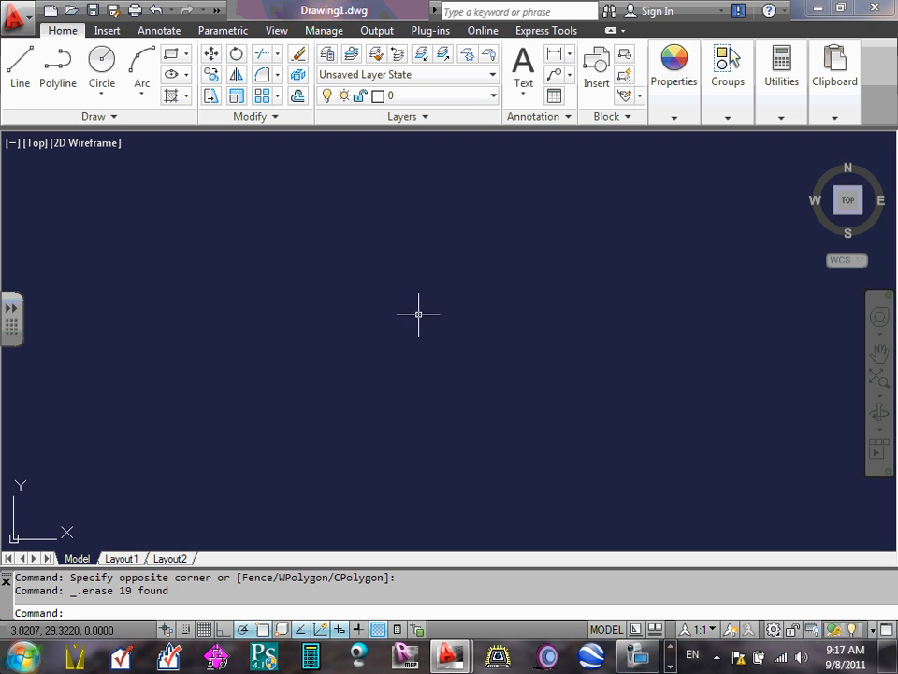
# - Check which electrical layers the layer list holds after the texts are erased
pyautogui.click(495, 98)
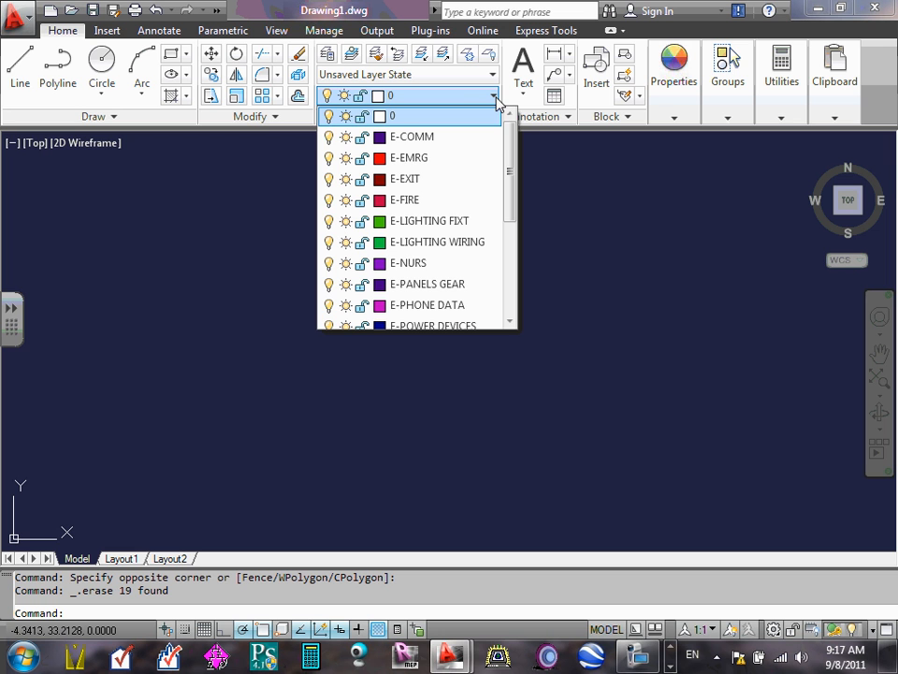
pyautogui.click(564, 241)
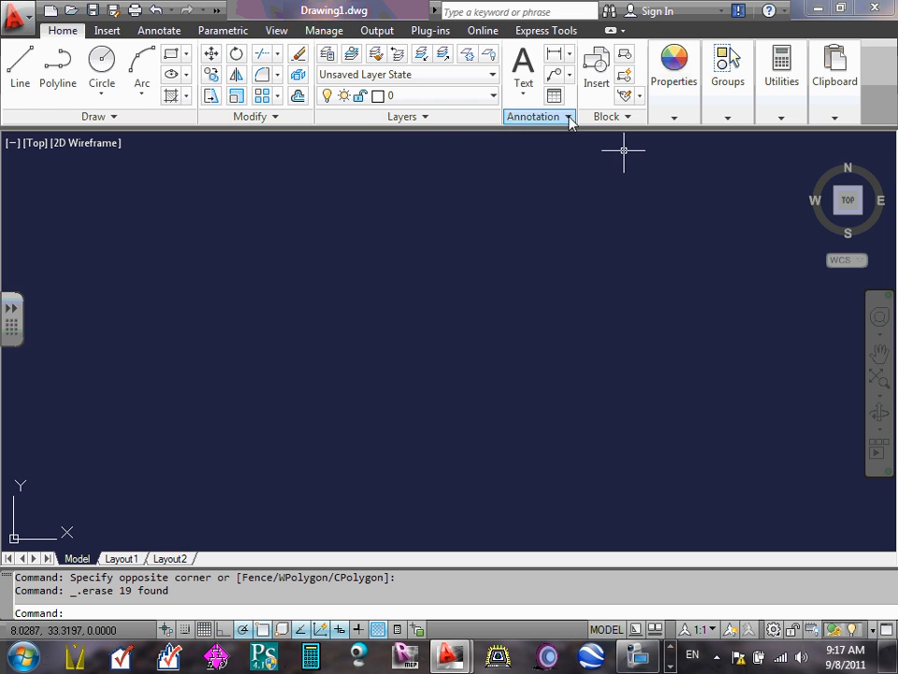
pyautogui.click(494, 97)
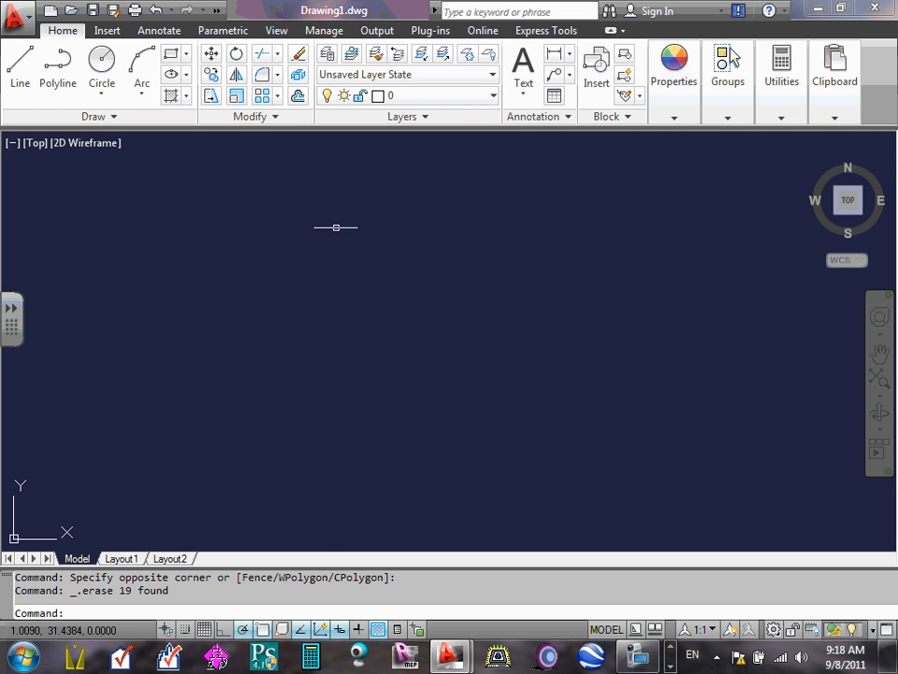
# - Paste the copied layer name texts into Drawing1 again and review the layer list
pyautogui.rightClick(337, 230)
pyautogui.moveTo(481, 288)
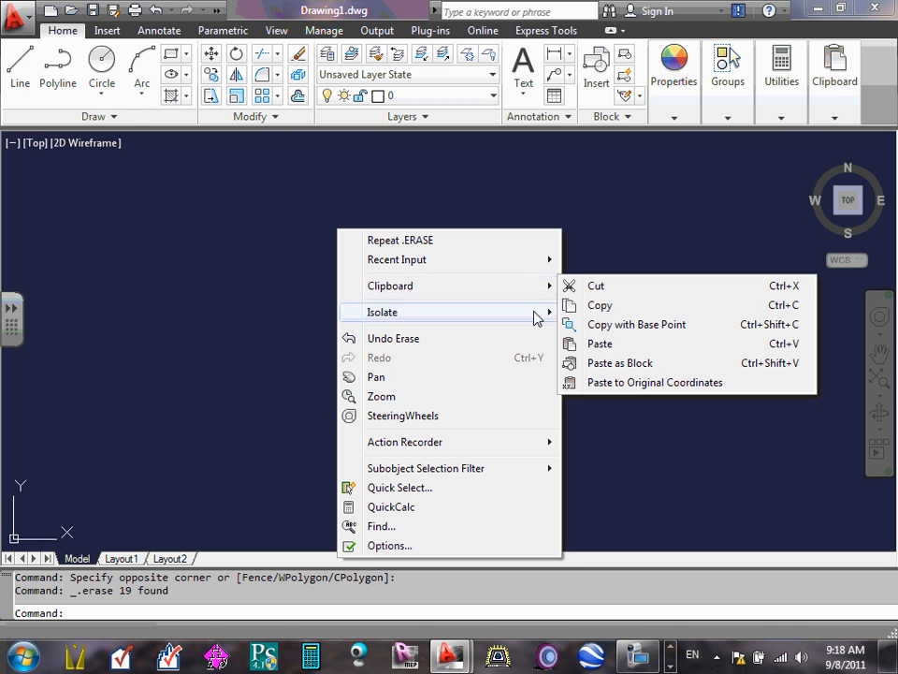
pyautogui.click(601, 344)
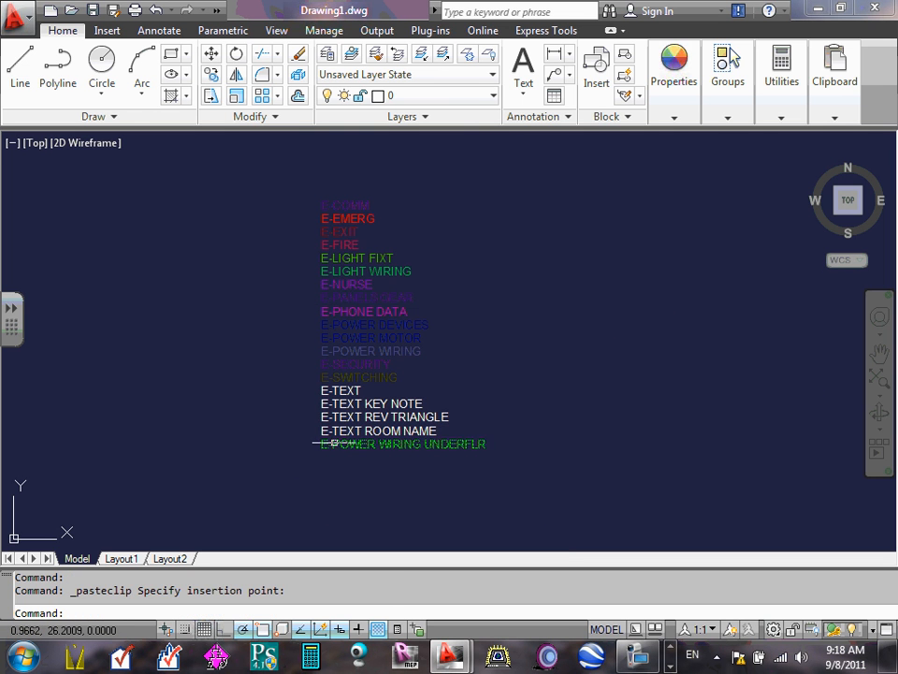
pyautogui.click(528, 275)
pyautogui.click(464, 193)
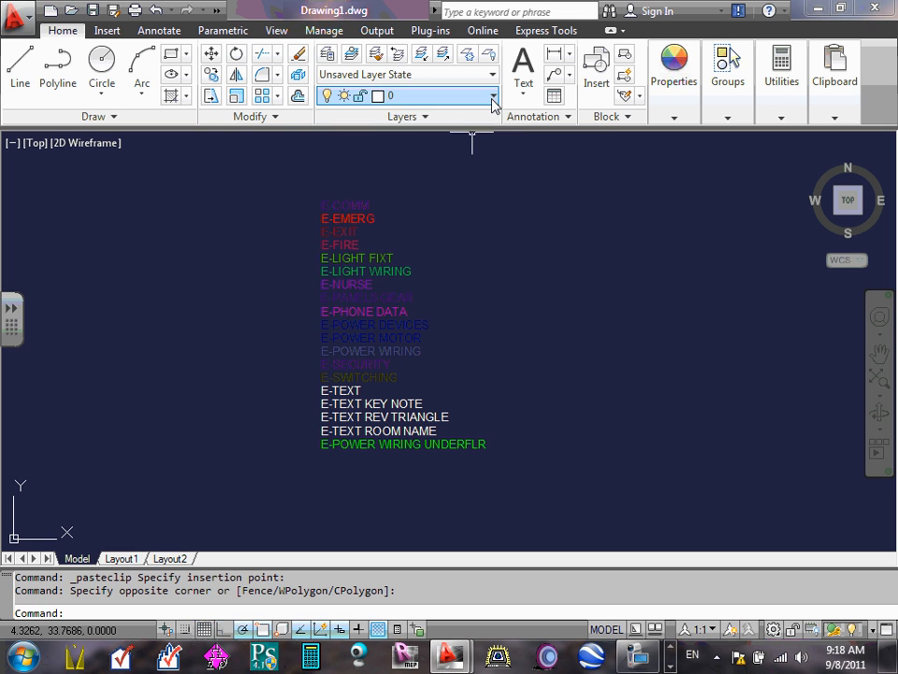
pyautogui.click(493, 98)
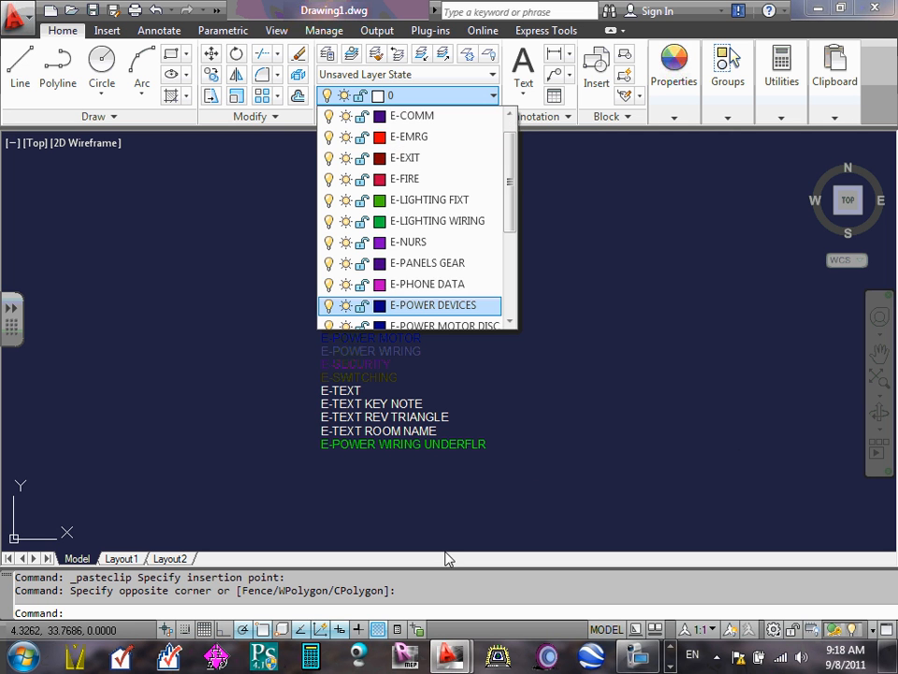
pyautogui.click(651, 344)
# - Select and erase the second pasted set of layer name texts
pyautogui.click(291, 170)
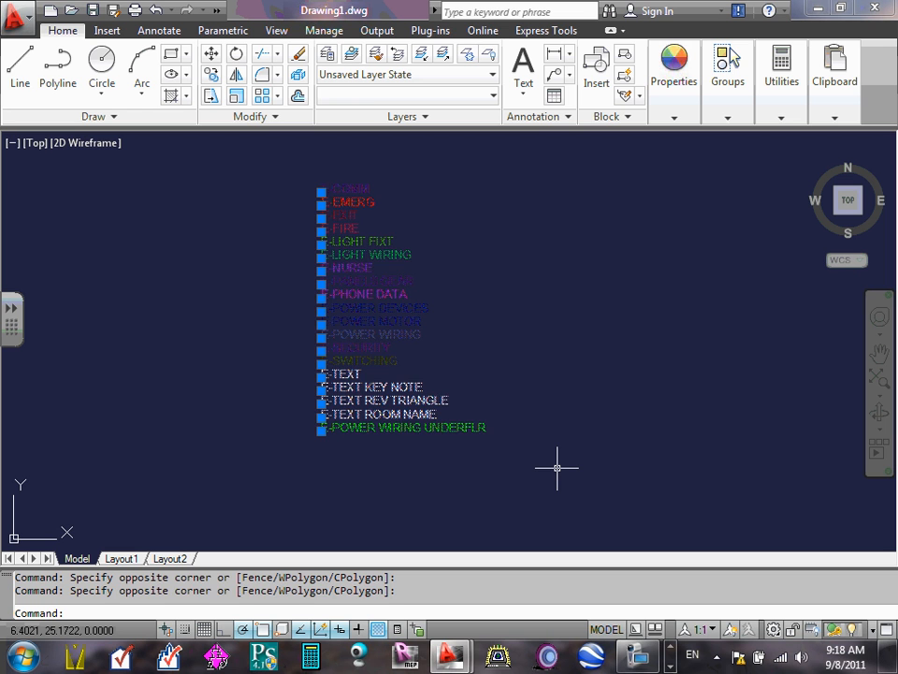
pyautogui.press('Delete')
pyautogui.click(462, 280)
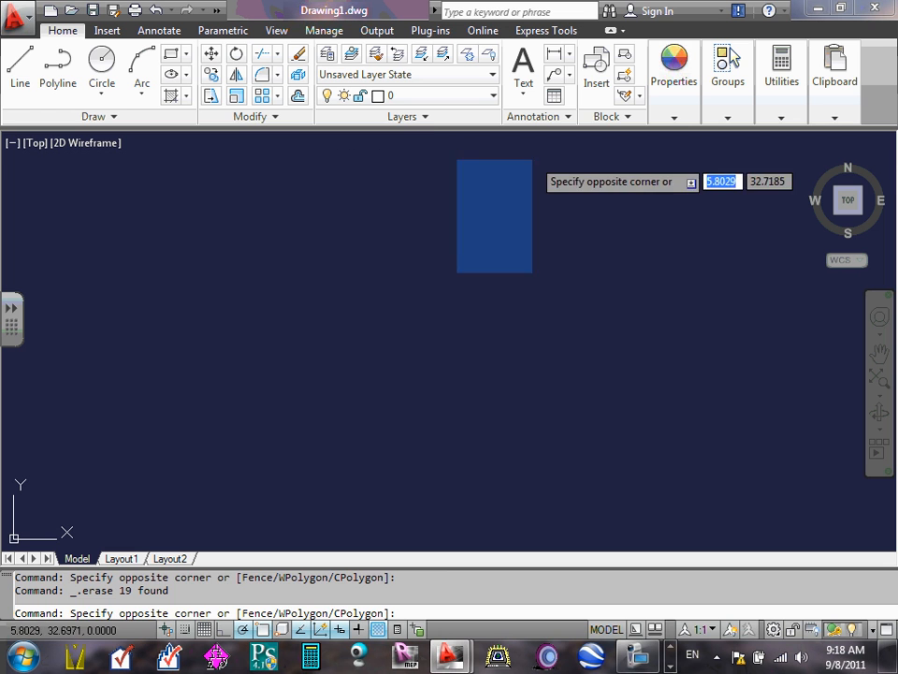
pyautogui.press('Escape')
pyautogui.click(417, 246)
pyautogui.click(413, 235)
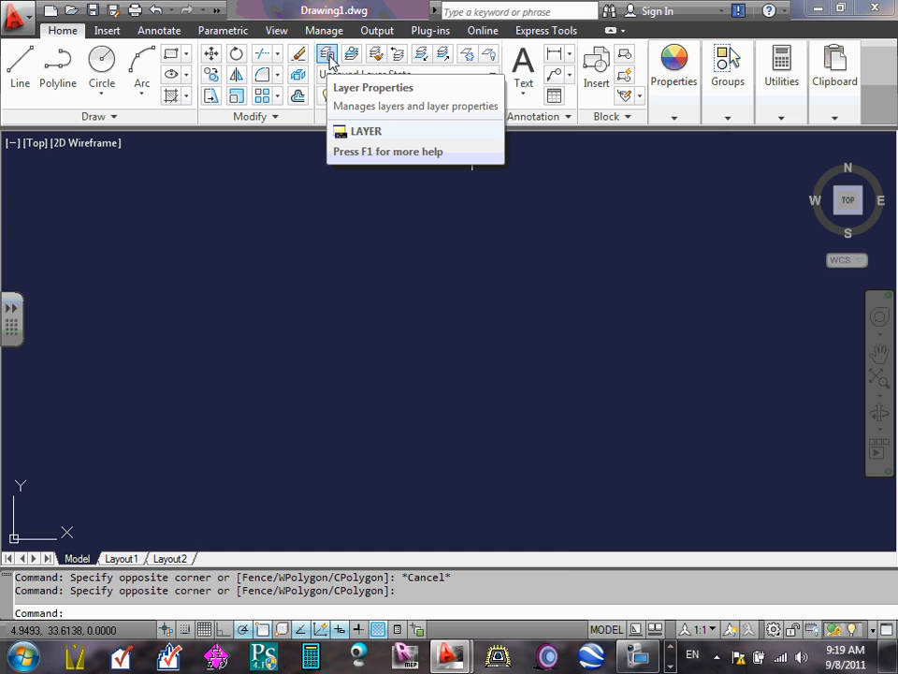
# - Open the Layer Properties Manager and widen it to show all columns through Description
pyautogui.click(327, 58)
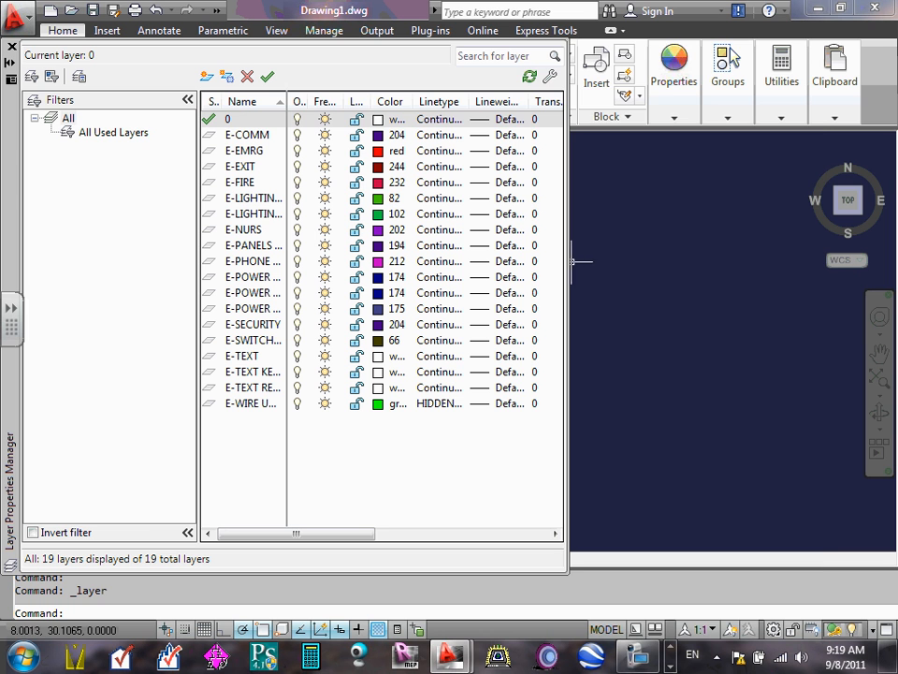
pyautogui.moveTo(568, 262); pyautogui.dragTo(824, 262)
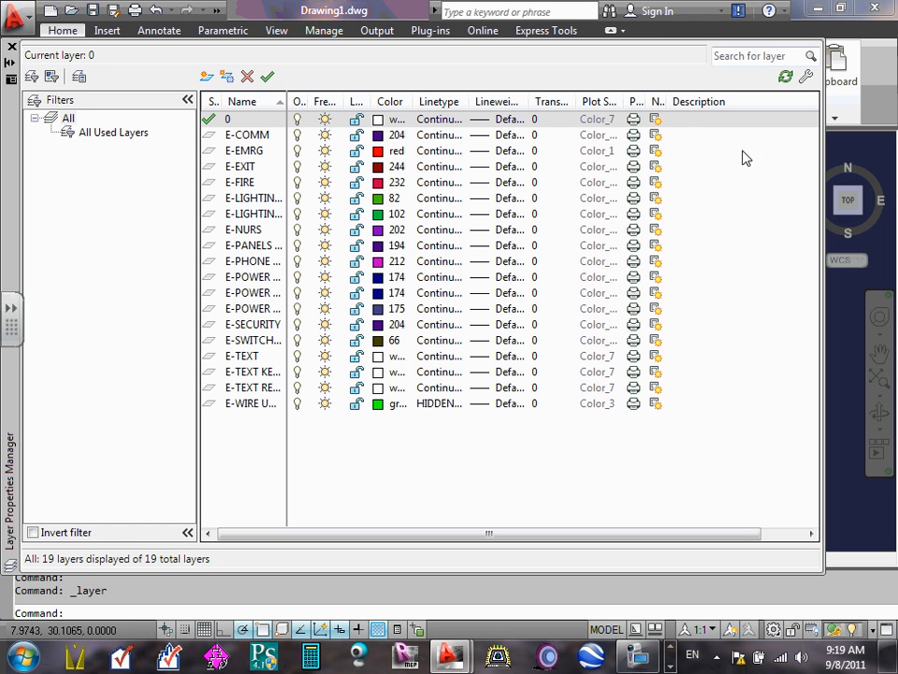
# - Narrow the Layer Properties Manager to end after Description and inspect the E-COMM layer's on/off and color settings without changing them
pyautogui.moveTo(821, 199)
pyautogui.mouseDown()
pyautogui.moveTo(810, 191)
pyautogui.moveTo(266, 142)
pyautogui.moveTo(657, 193)
pyautogui.moveTo(889, 197)
pyautogui.moveTo(581, 200)
pyautogui.moveTo(744, 211)
pyautogui.moveTo(754, 210)
pyautogui.moveTo(297, 177)
pyautogui.moveTo(712, 209)
pyautogui.mouseUp()
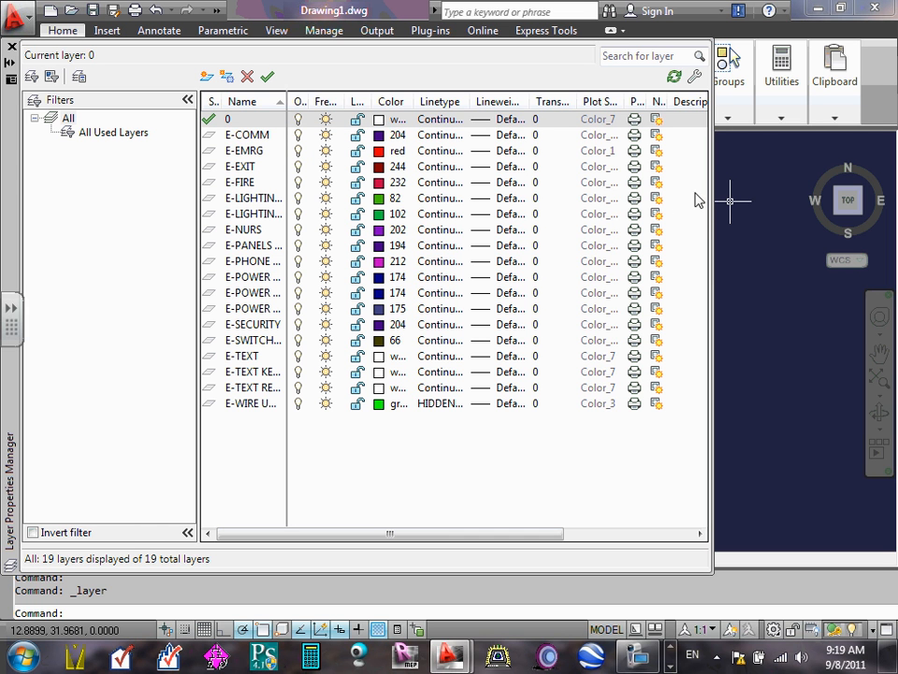
pyautogui.moveTo(714, 201); pyautogui.dragTo(756, 201)
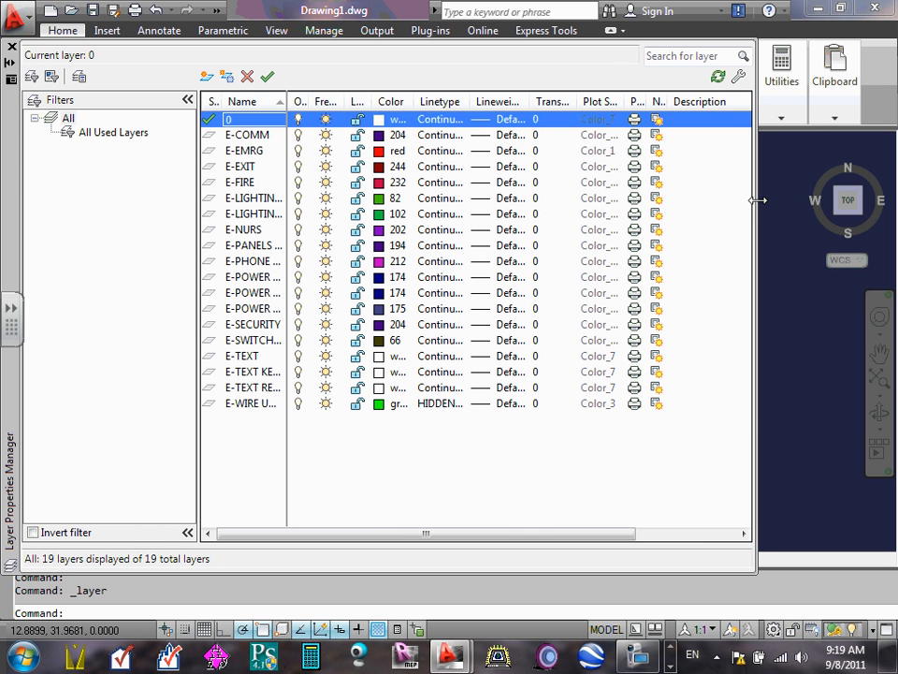
pyautogui.click(241, 151)
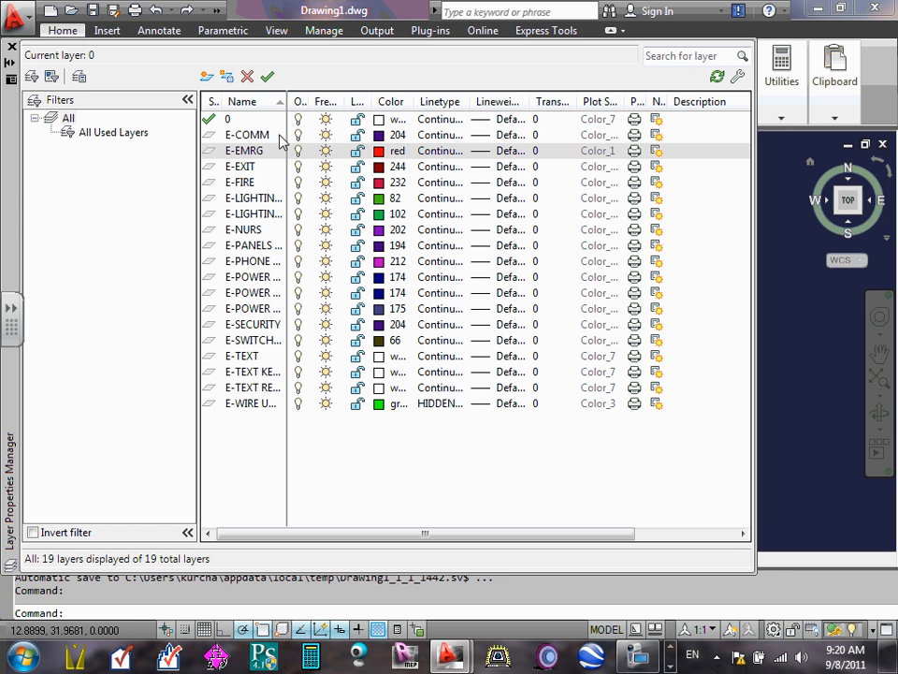
pyautogui.click(249, 137)
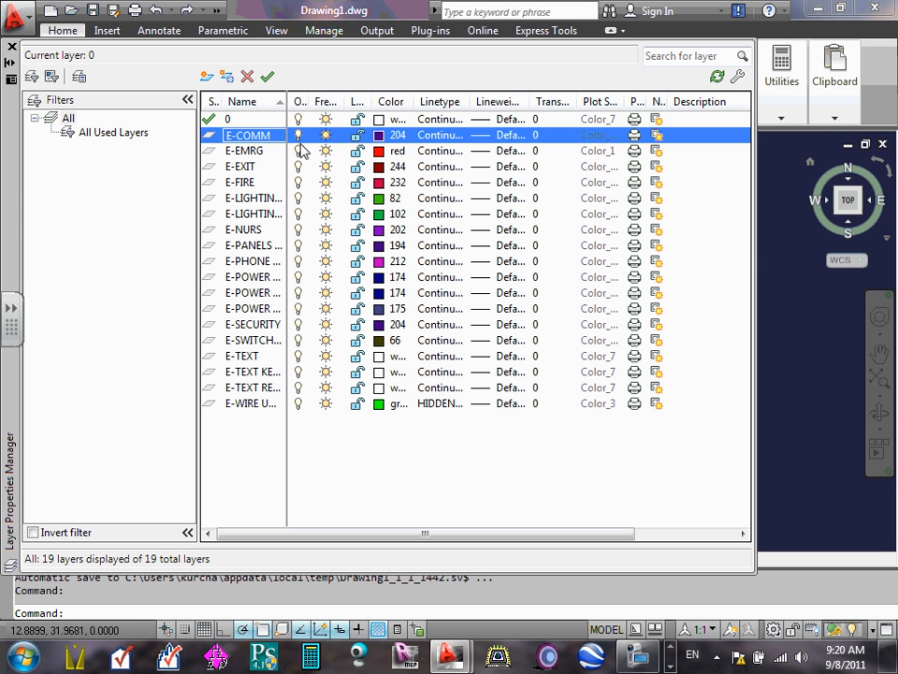
pyautogui.click(299, 137)
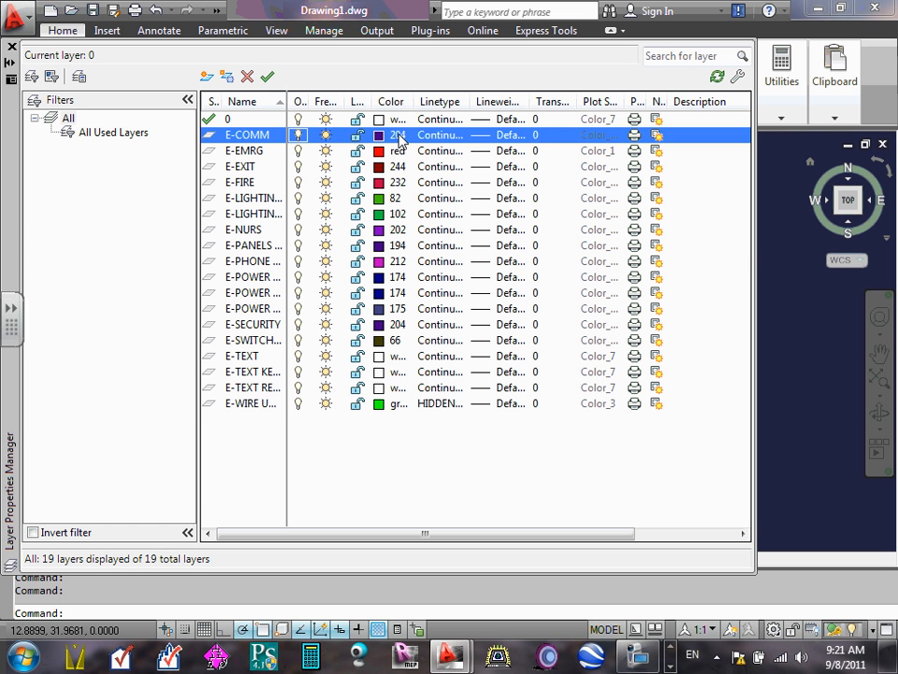
pyautogui.click(398, 140)
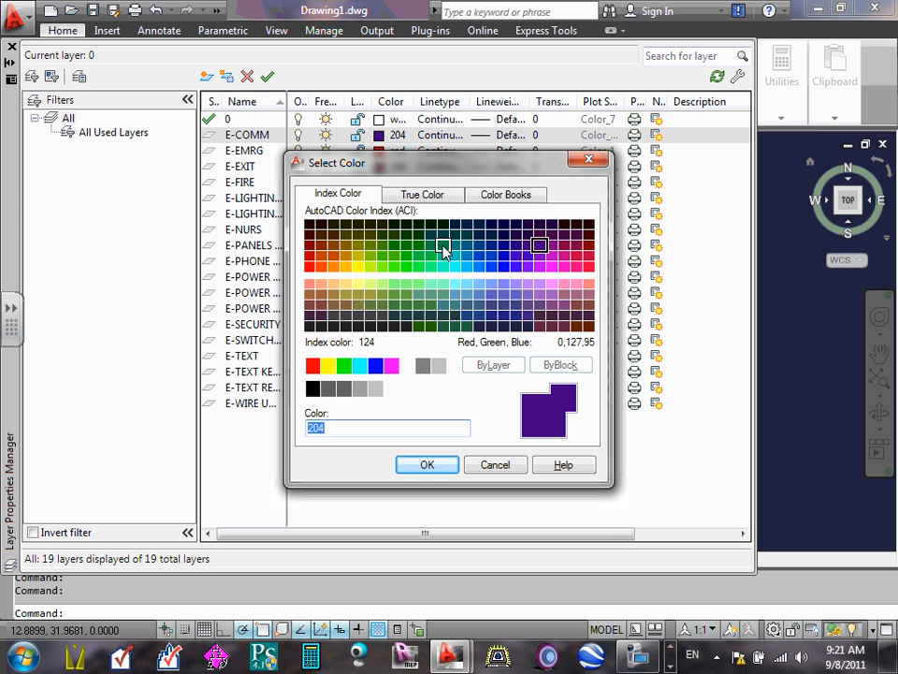
pyautogui.click(493, 463)
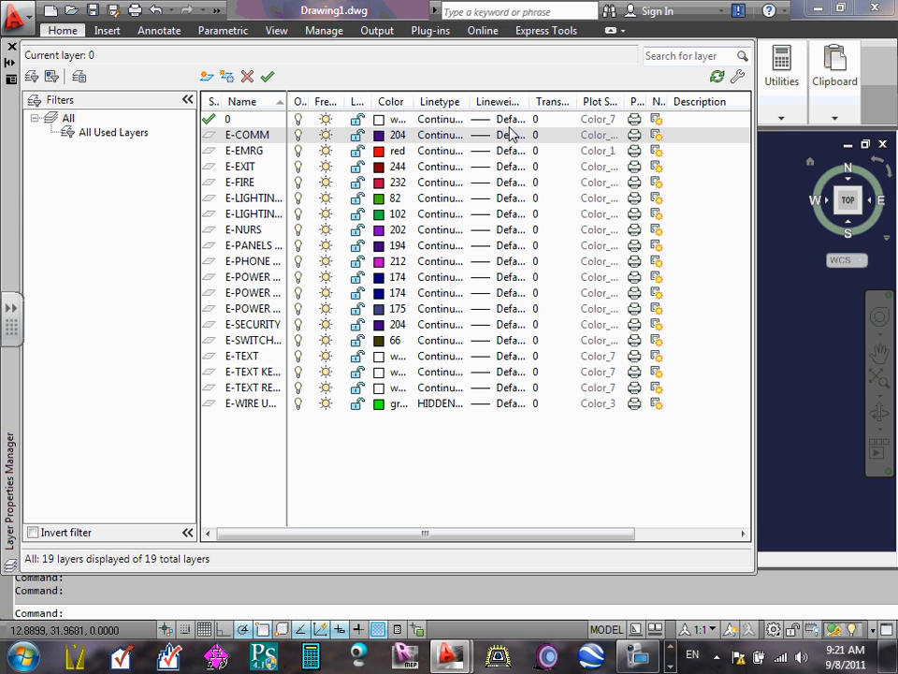
# - Turn plotting of the E-COMM layer off and back on, and widen the New VP Freeze column to show its full heading
pyautogui.click(635, 137)
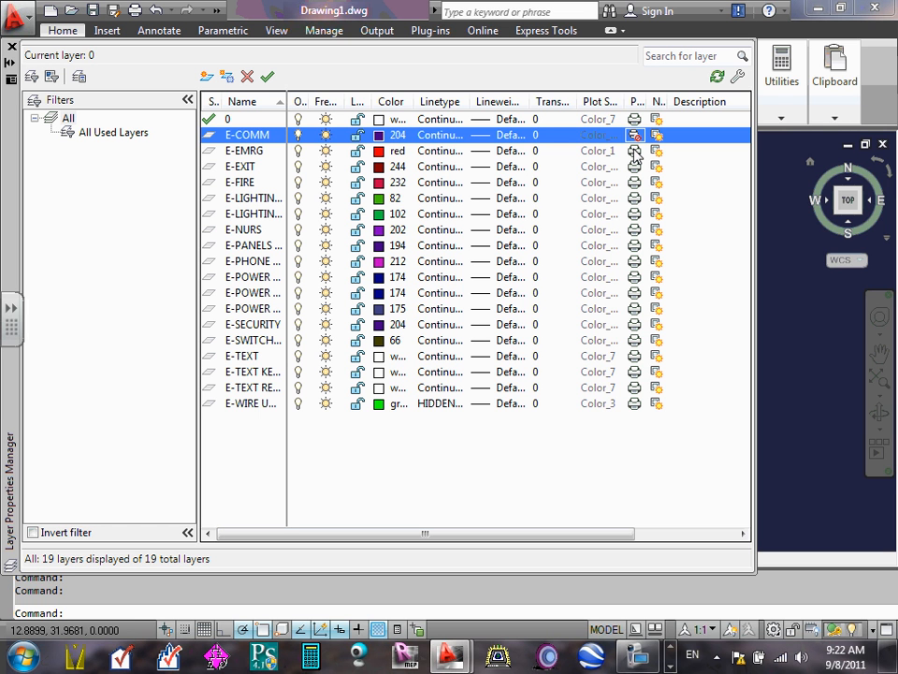
pyautogui.click(634, 135)
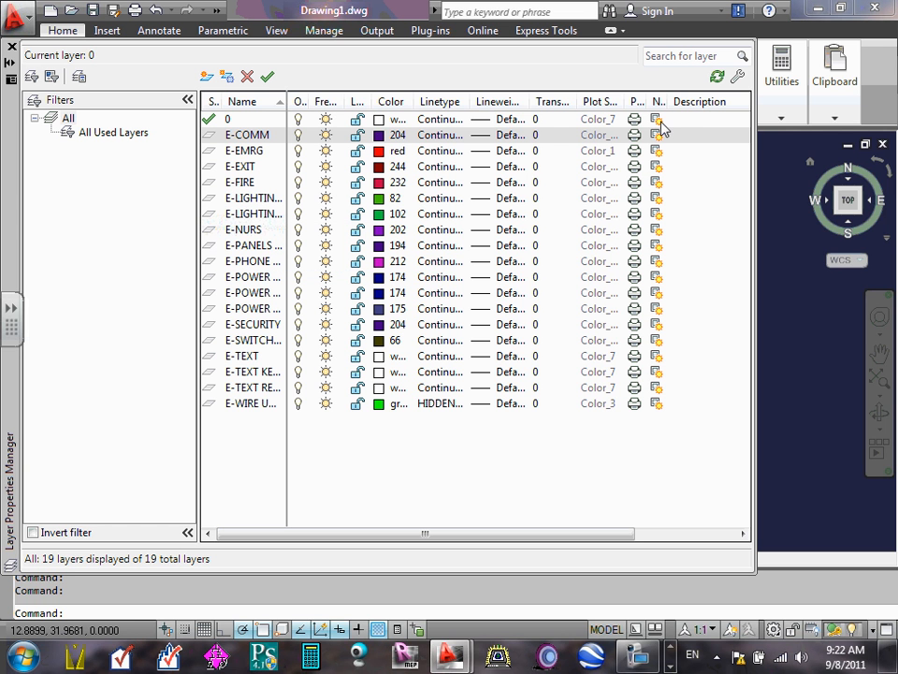
pyautogui.moveTo(669, 106); pyautogui.dragTo(732, 112)
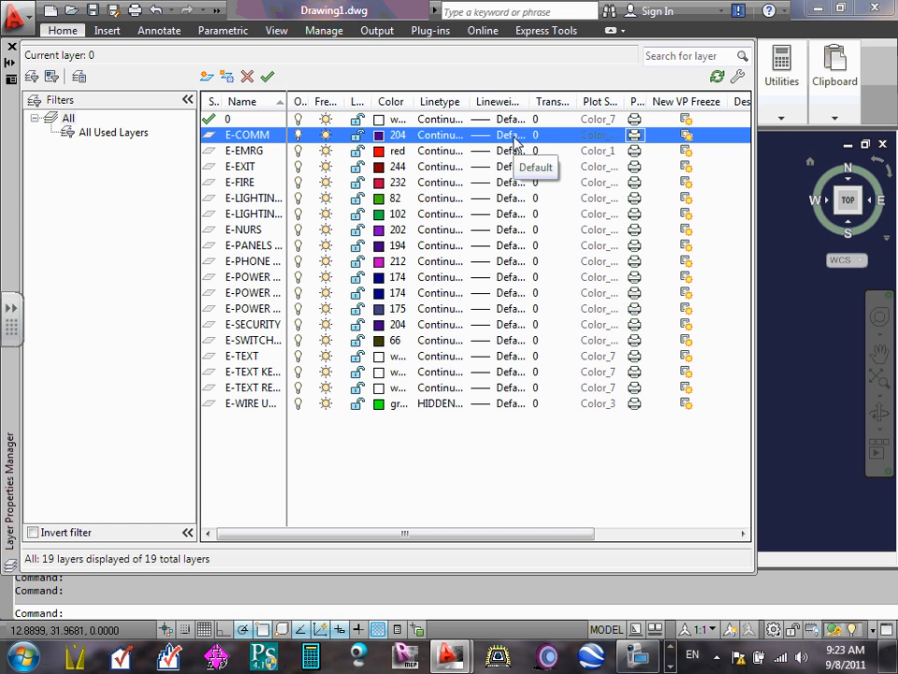
# - Create a new layer named Background
pyautogui.click(206, 79)
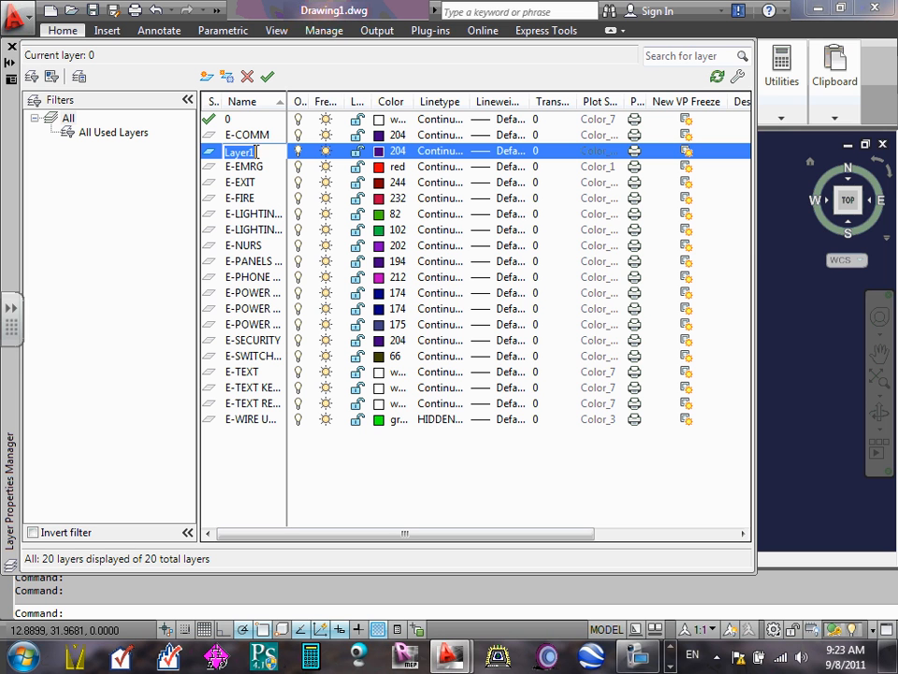
pyautogui.click(255, 152)
pyautogui.press('BackSpace')
pyautogui.press('BackSpace')
pyautogui.press('BackSpace')
pyautogui.press('BackSpace')
pyautogui.press('BackSpace')
pyautogui.press('BackSpace')
pyautogui.write('Backgroun')
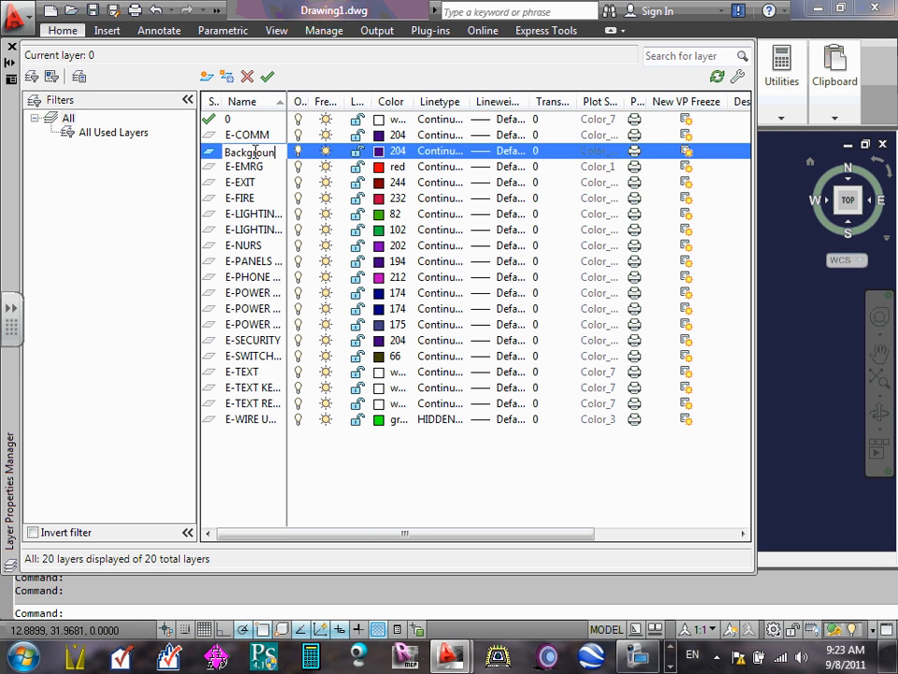
pyautogui.write('d')
pyautogui.press('Return')
# - Set the Background layer's color to yellow and look at the color choices once more
pyautogui.click(392, 156)
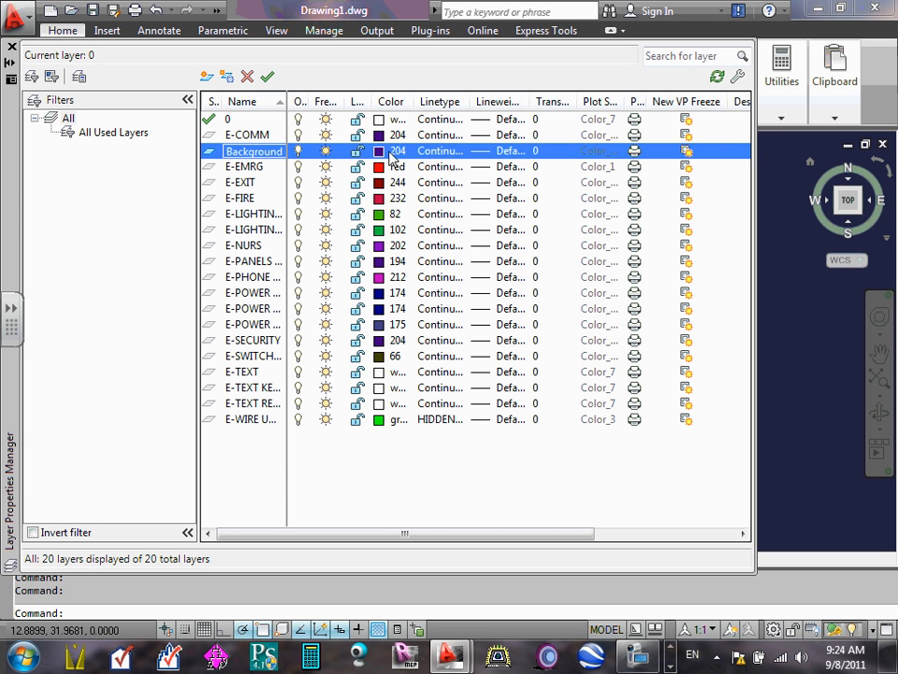
pyautogui.click(391, 157)
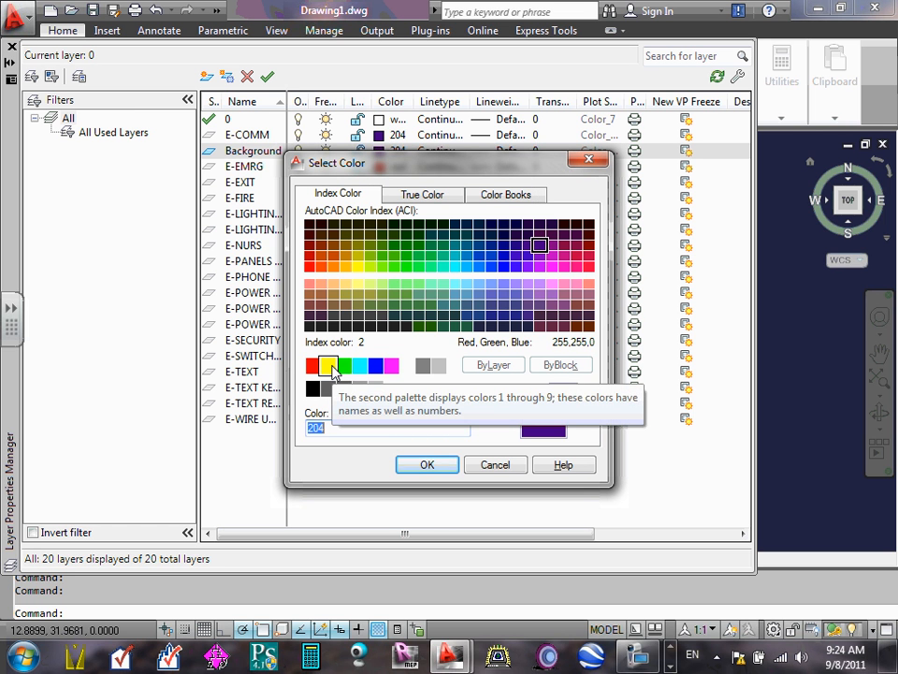
pyautogui.click(329, 367)
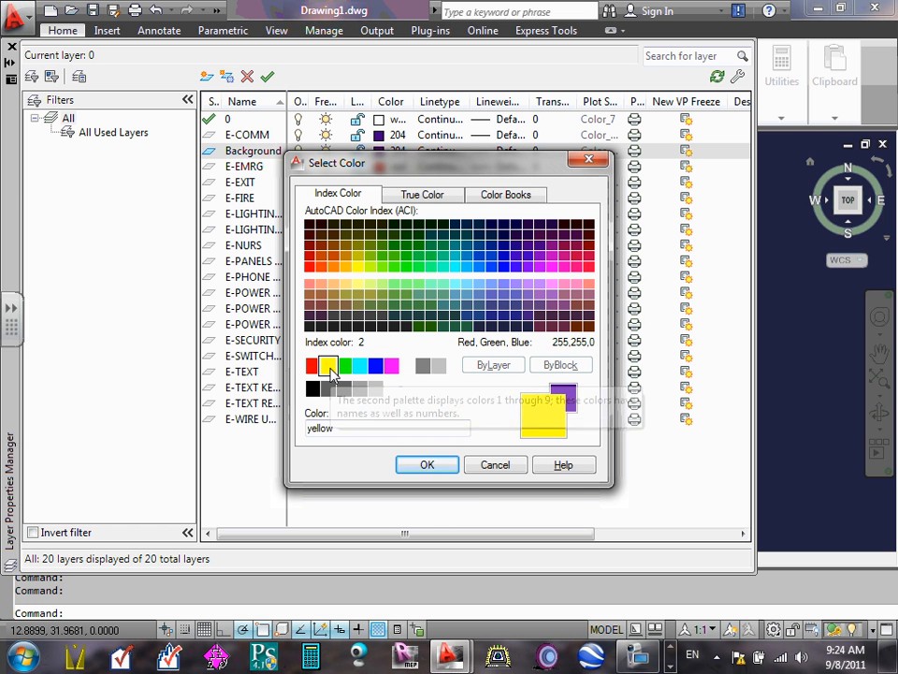
pyautogui.click(432, 466)
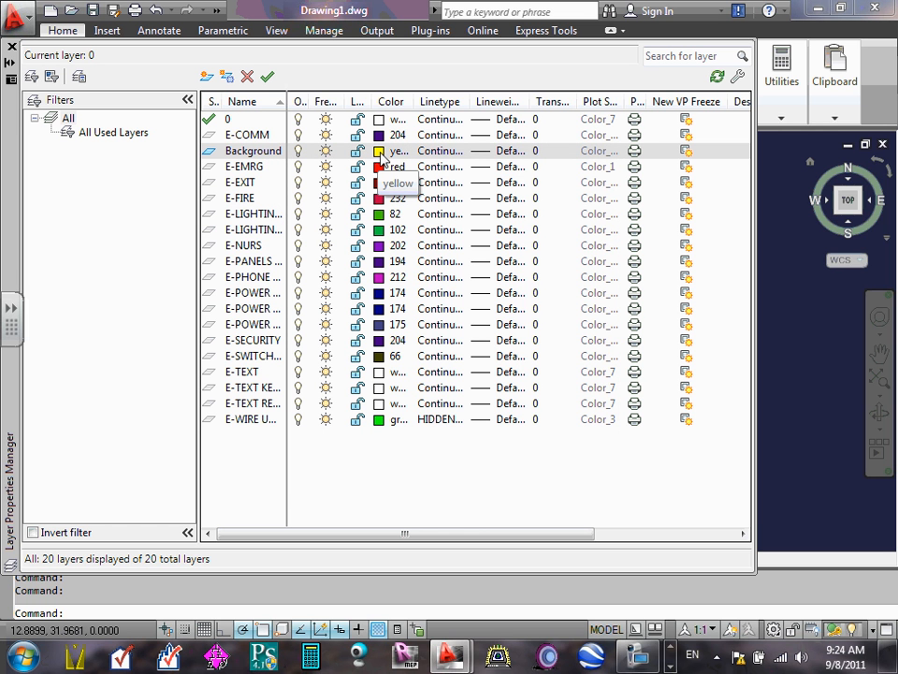
pyautogui.click(380, 155)
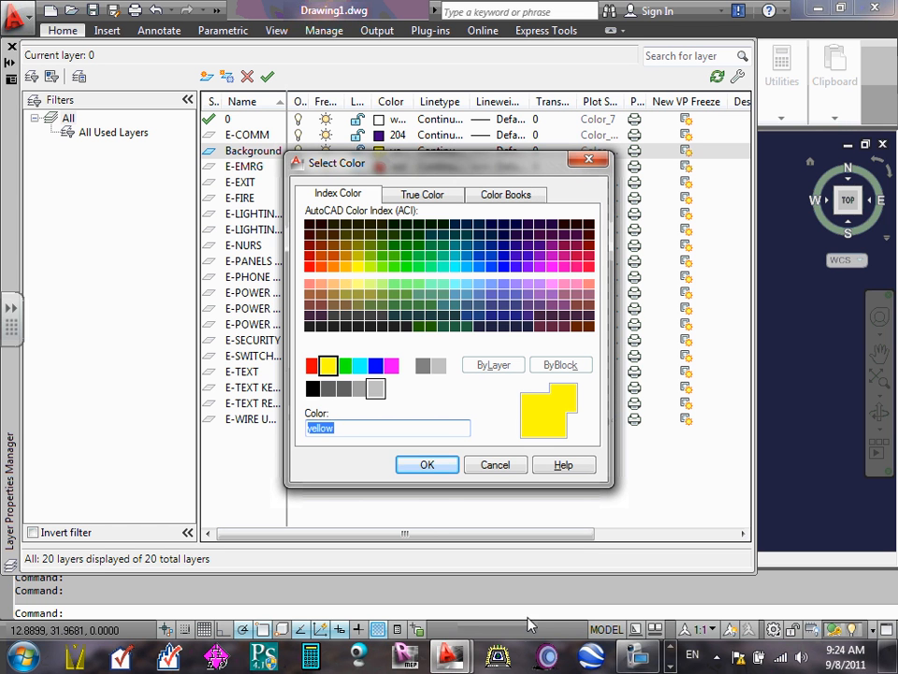
pyautogui.click(504, 470)
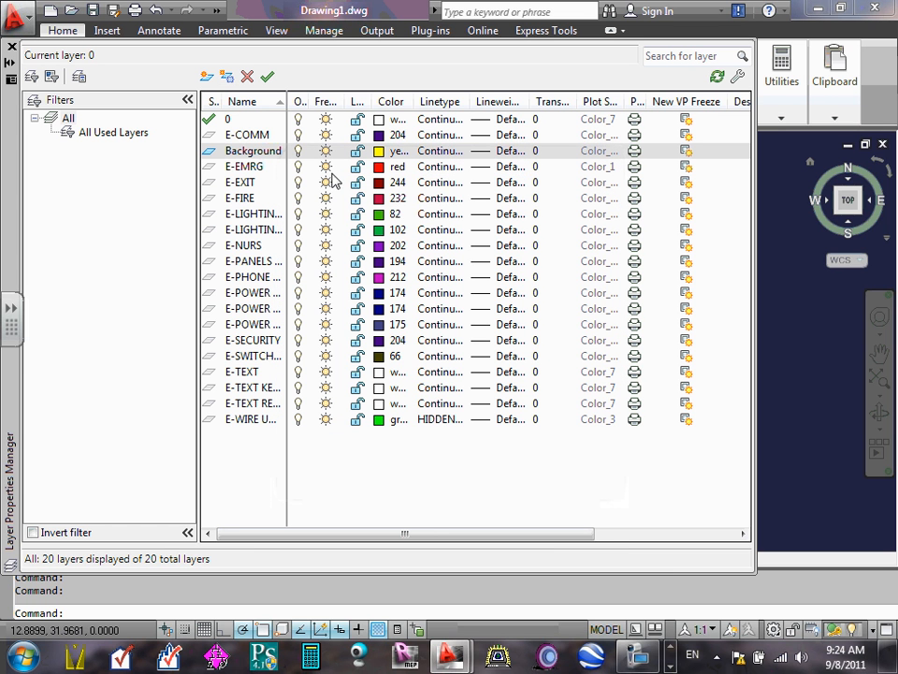
# - Set the Background layer's color to light gray, index color 9
pyautogui.click(380, 155)
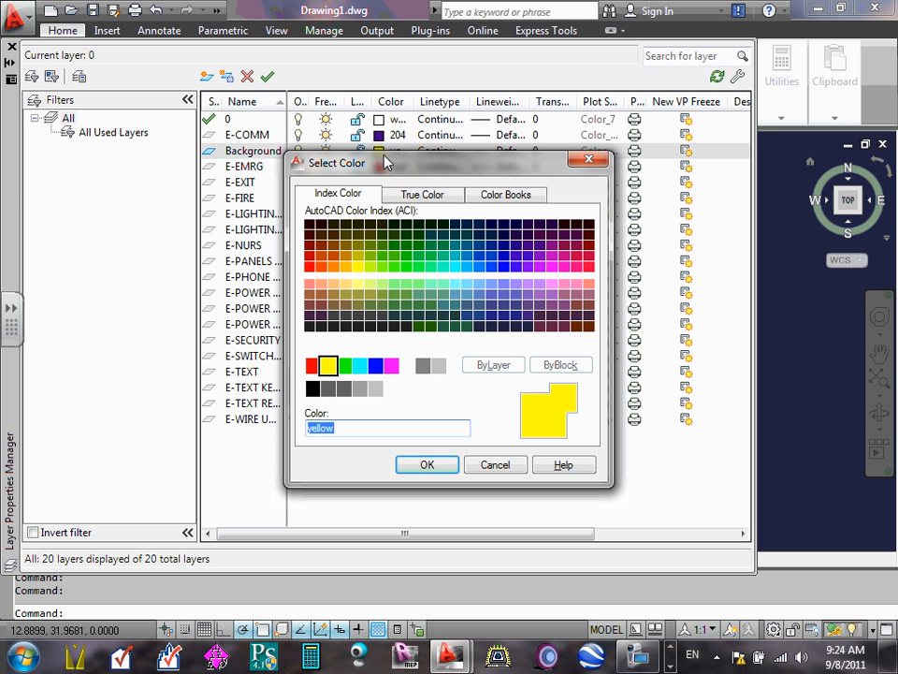
pyautogui.click(376, 389)
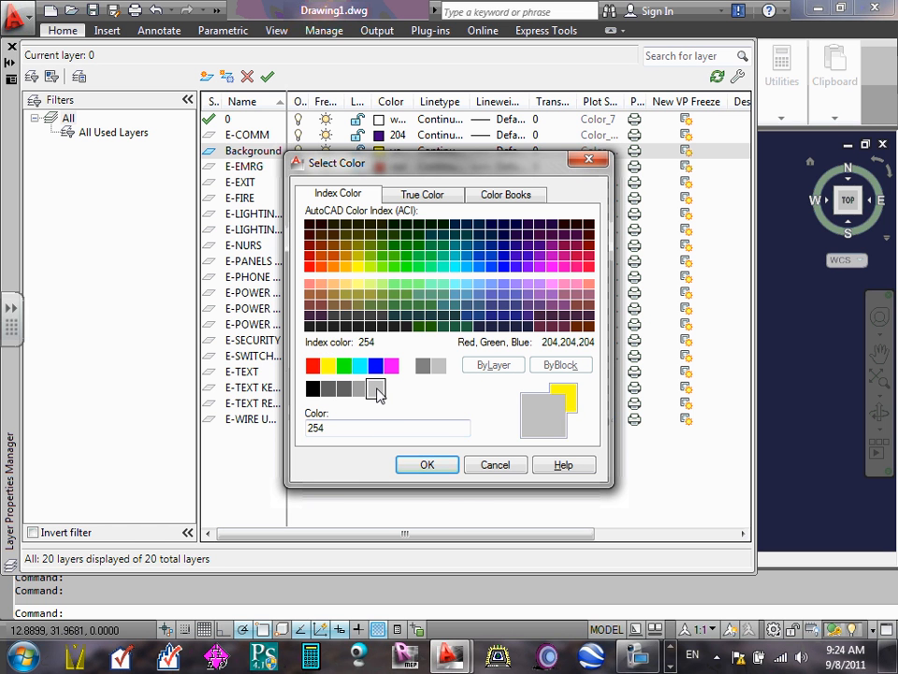
pyautogui.click(438, 365)
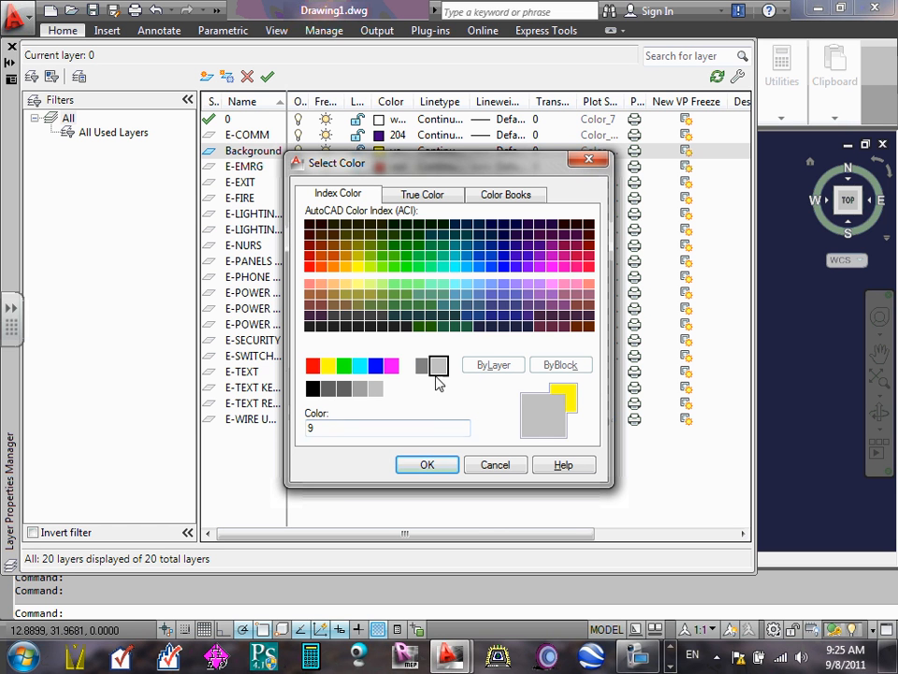
pyautogui.moveTo(330, 429); pyautogui.dragTo(269, 425)
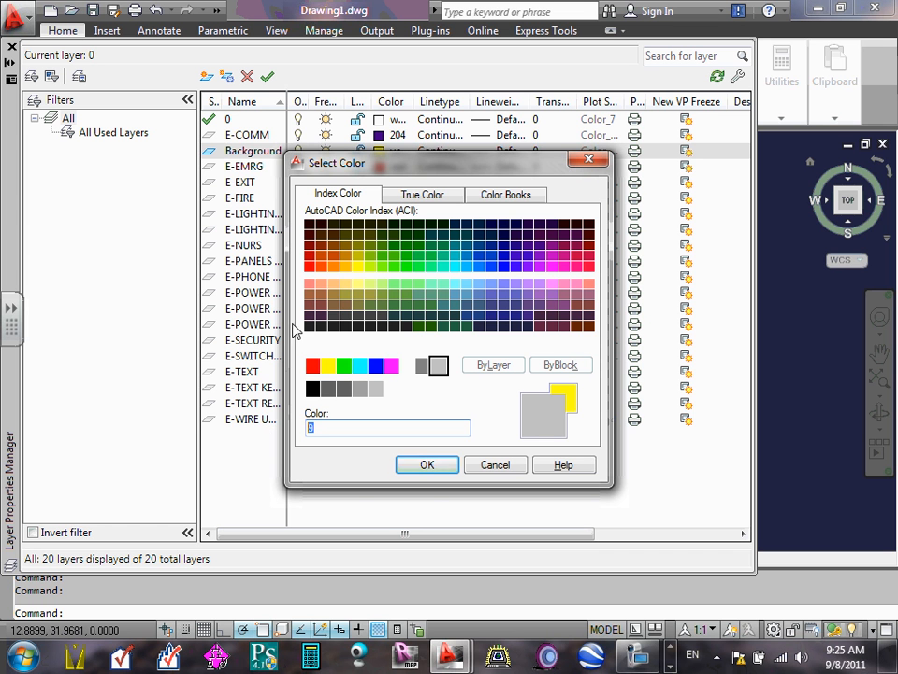
pyautogui.click(428, 465)
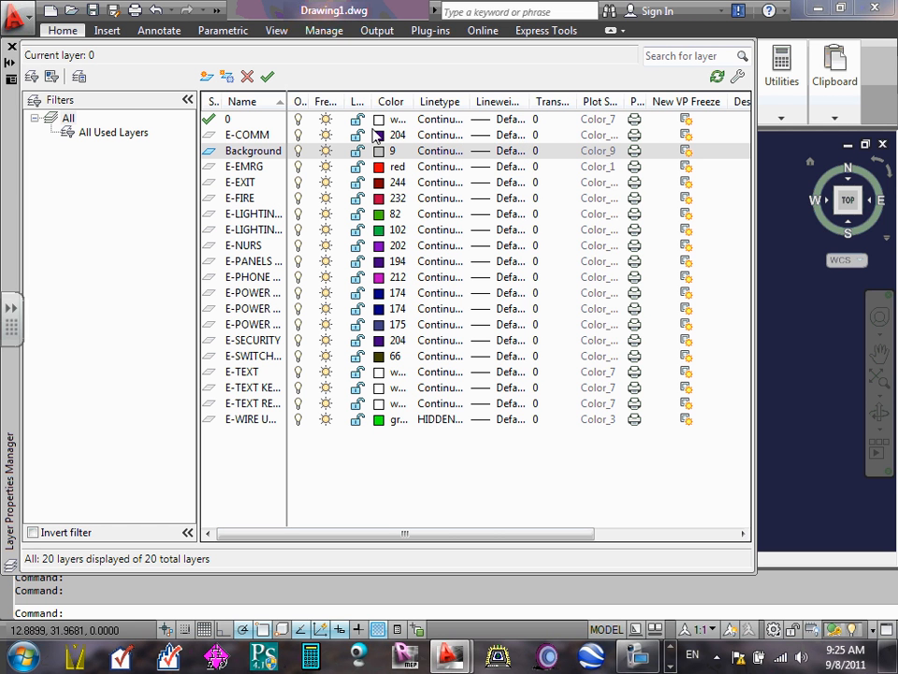
# - Create another new layer named ViewPort
pyautogui.click(205, 78)
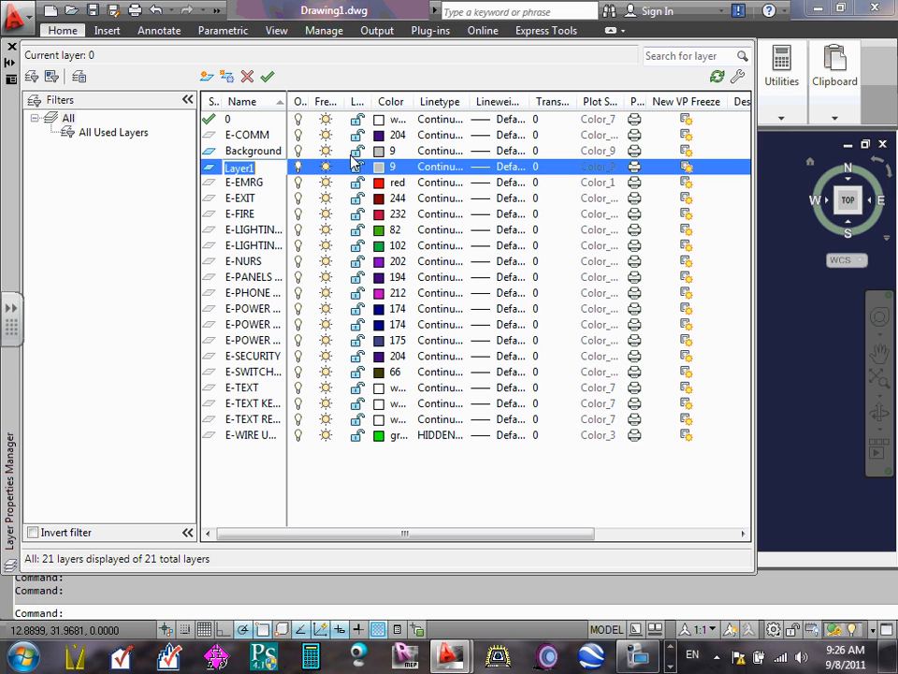
pyautogui.write('ViewPort')
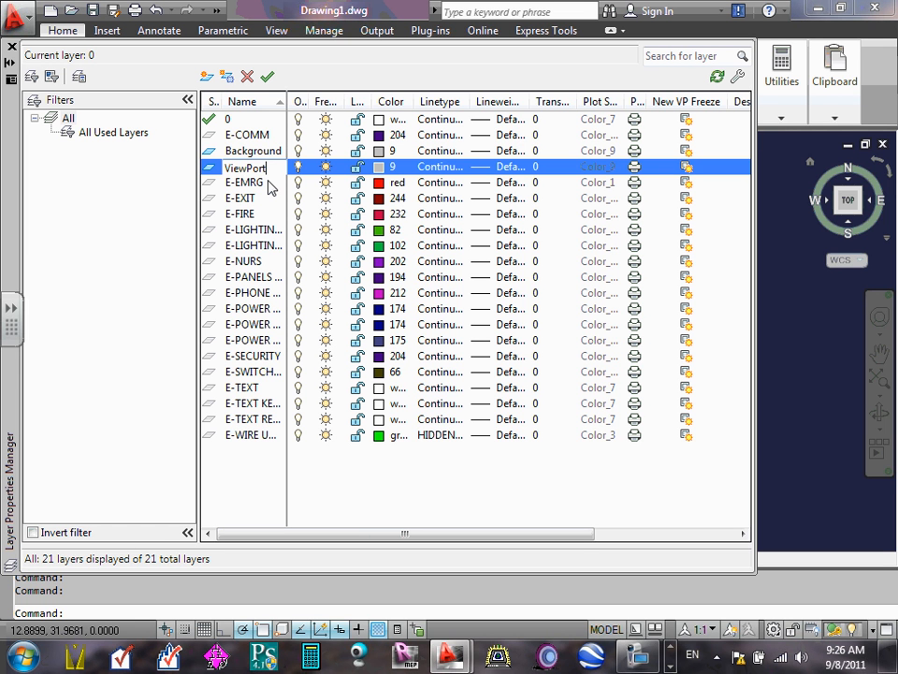
# - Set the ViewPort layer's color to red
pyautogui.click(382, 166)
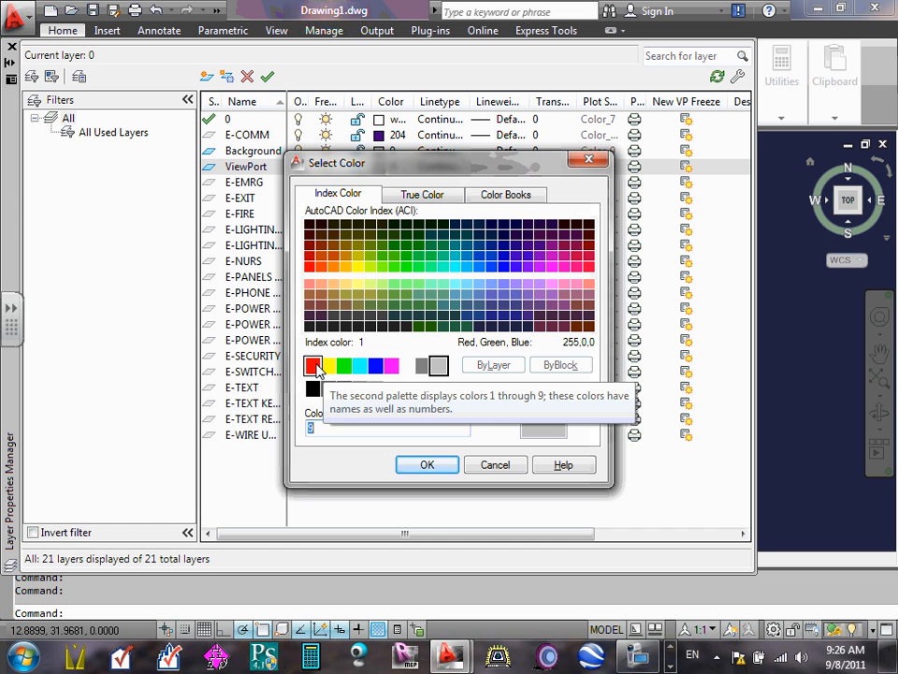
pyautogui.click(314, 366)
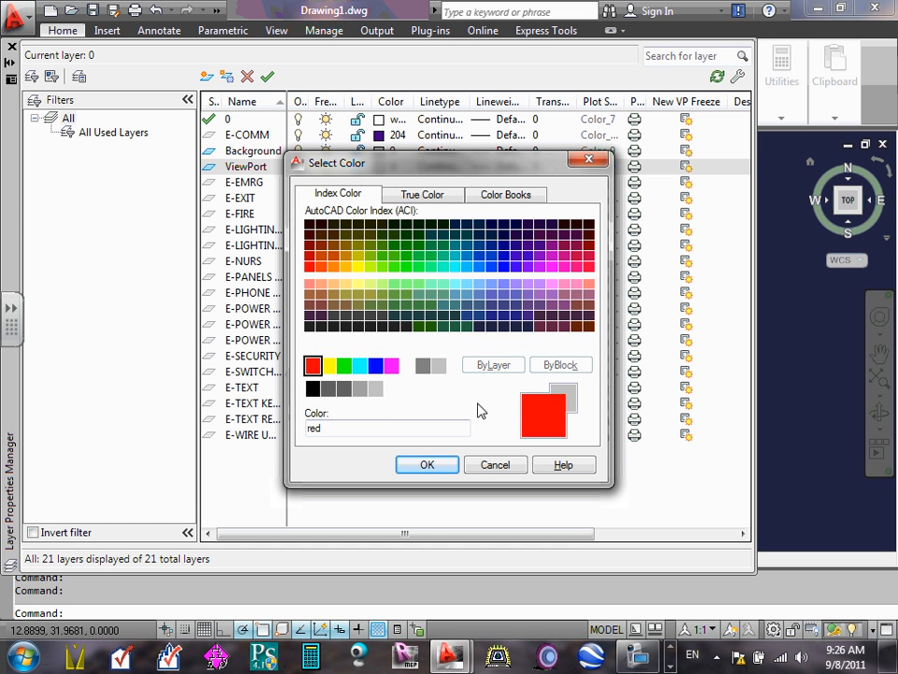
pyautogui.click(429, 466)
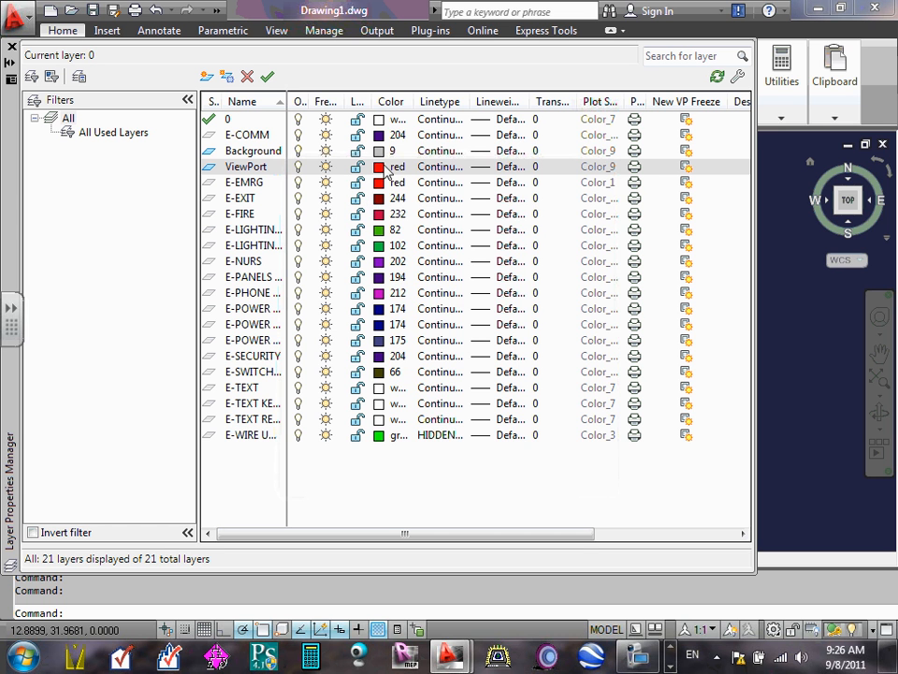
# - Set the ViewPort layer's color to yellow and make the layer non-plotting
pyautogui.click(383, 166)
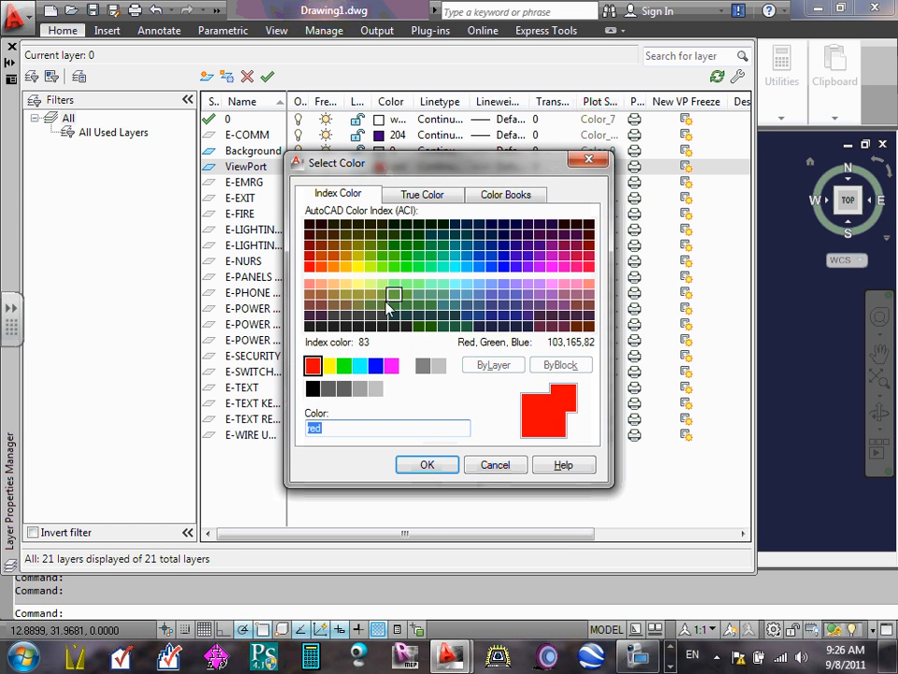
pyautogui.click(328, 366)
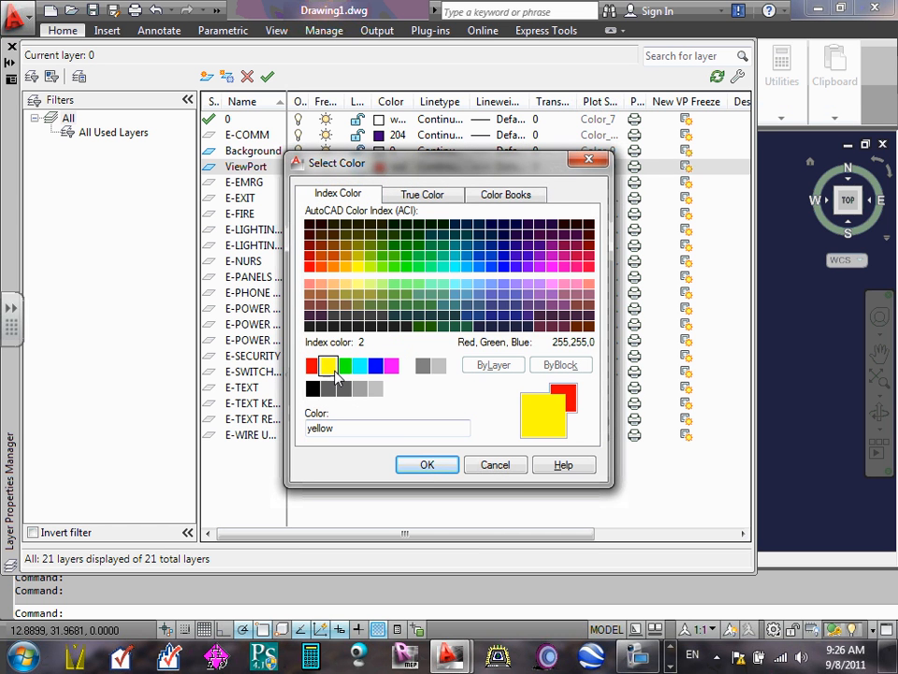
pyautogui.click(426, 464)
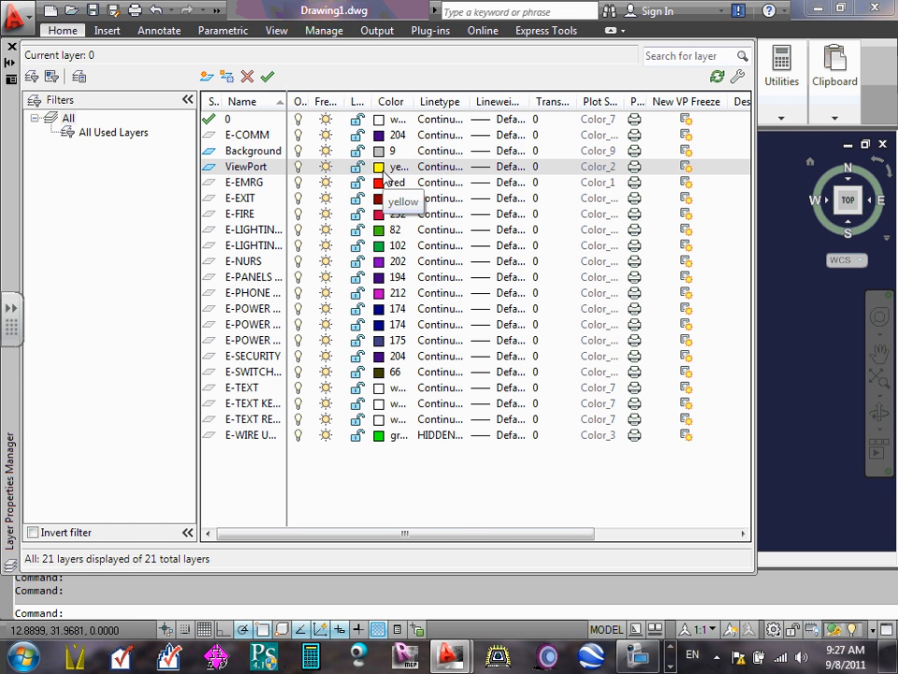
pyautogui.click(636, 169)
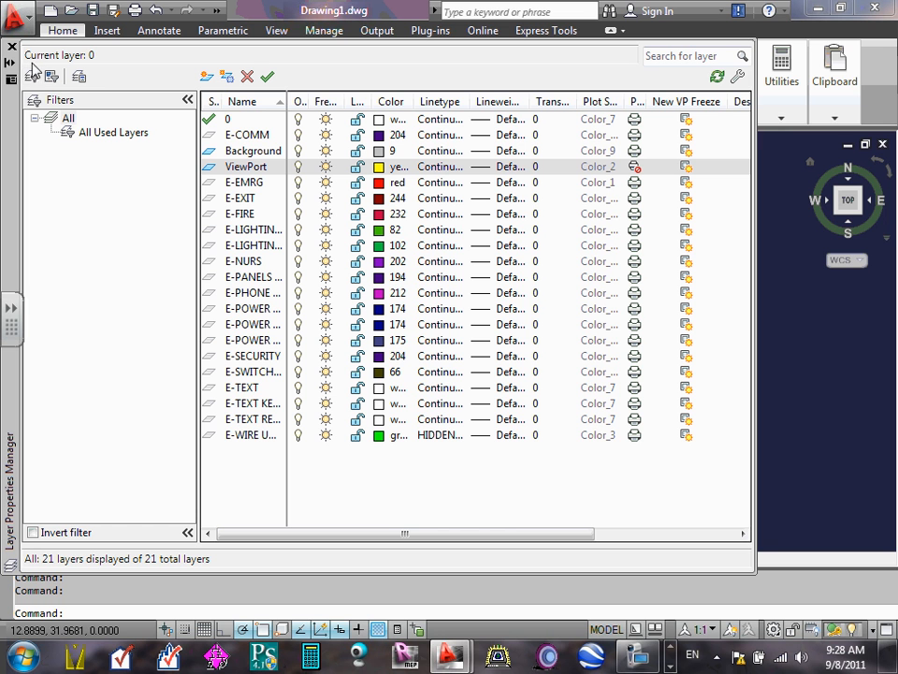
# - Close the Layer Properties Manager and examine the available layers in the drawing's layer list
pyautogui.click(68, 118)
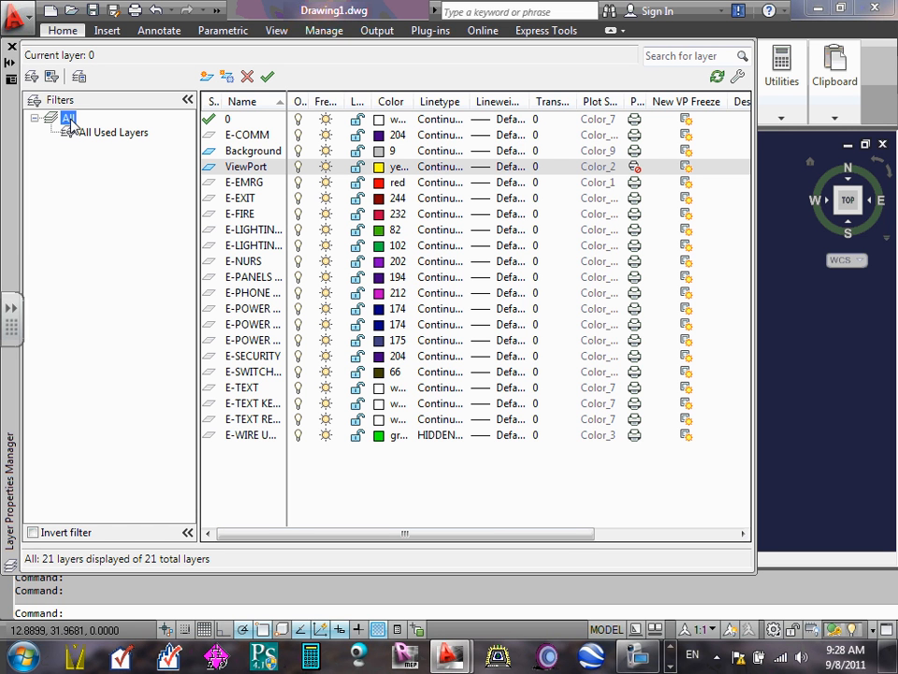
pyautogui.click(11, 46)
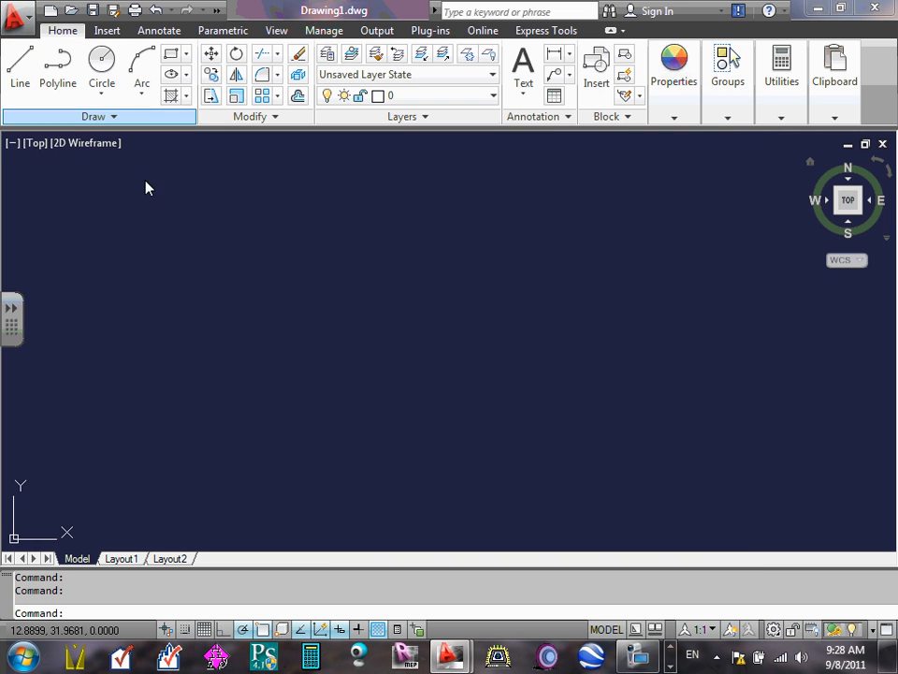
pyautogui.click(493, 96)
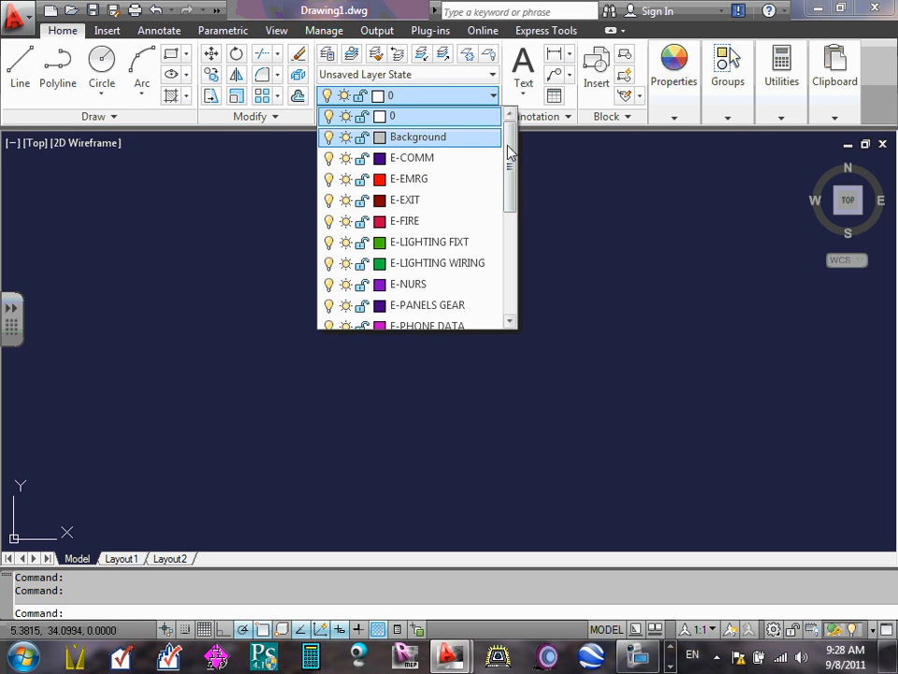
pyautogui.click(543, 239)
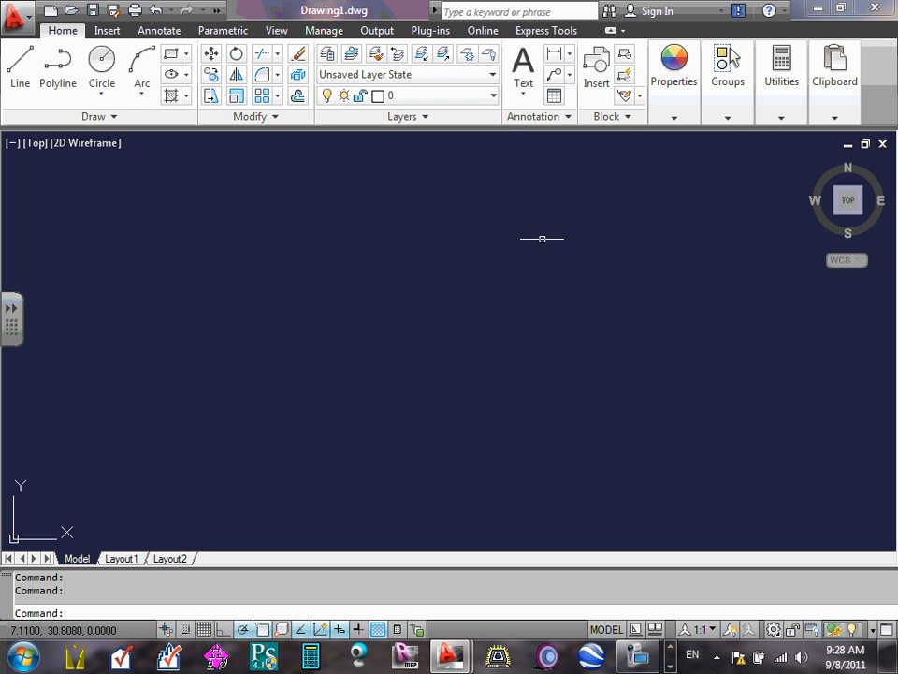
pyautogui.click(493, 95)
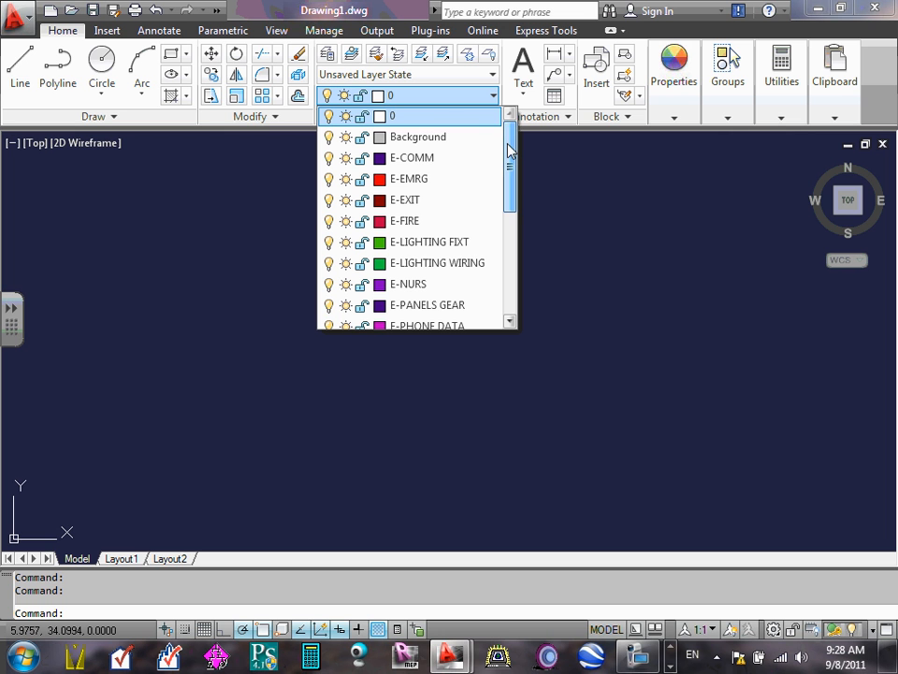
pyautogui.moveTo(508, 147)
pyautogui.mouseDown()
pyautogui.moveTo(499, 266)
pyautogui.moveTo(509, 117)
pyautogui.moveTo(504, 277)
pyautogui.moveTo(513, 135)
pyautogui.mouseUp()
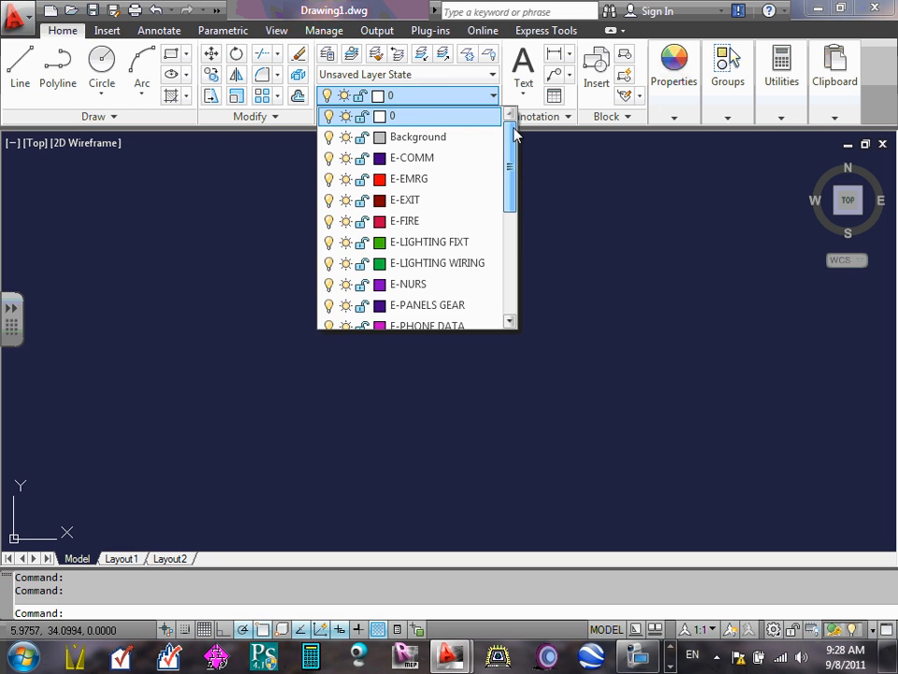
pyautogui.click(548, 167)
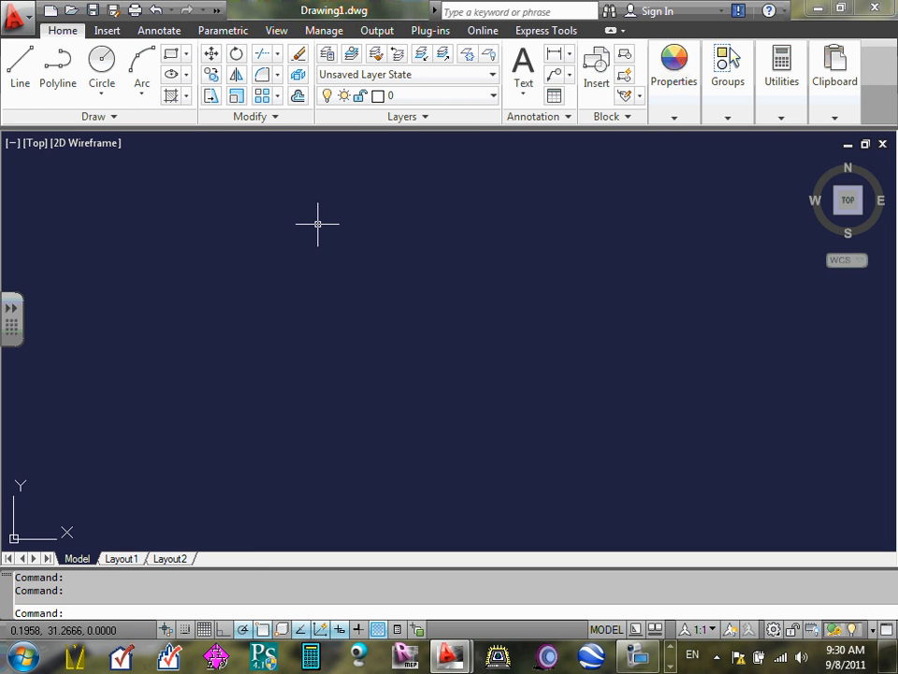
pyautogui.click(848, 144)
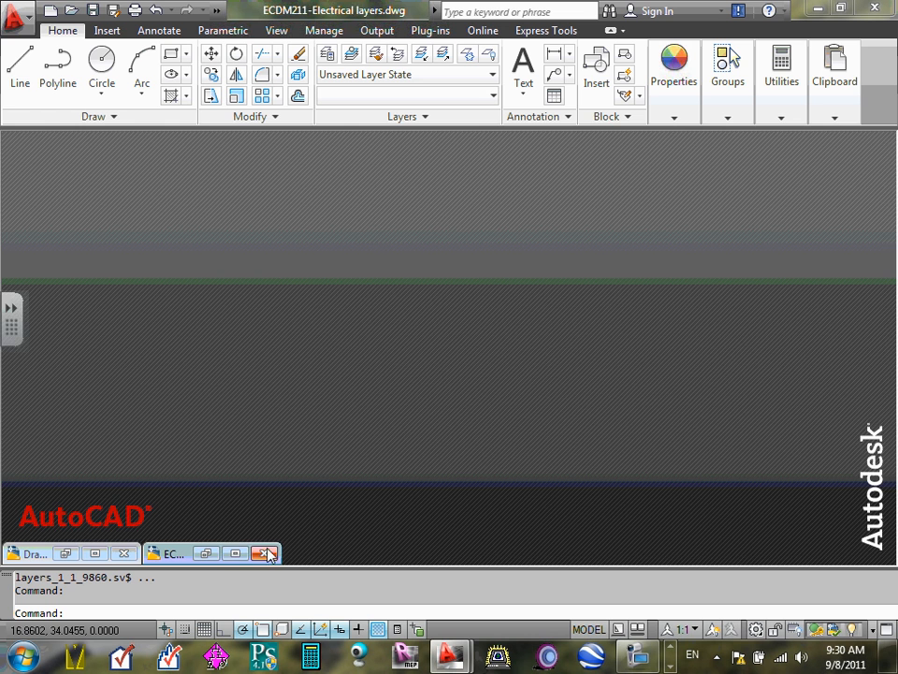
pyautogui.click(236, 554)
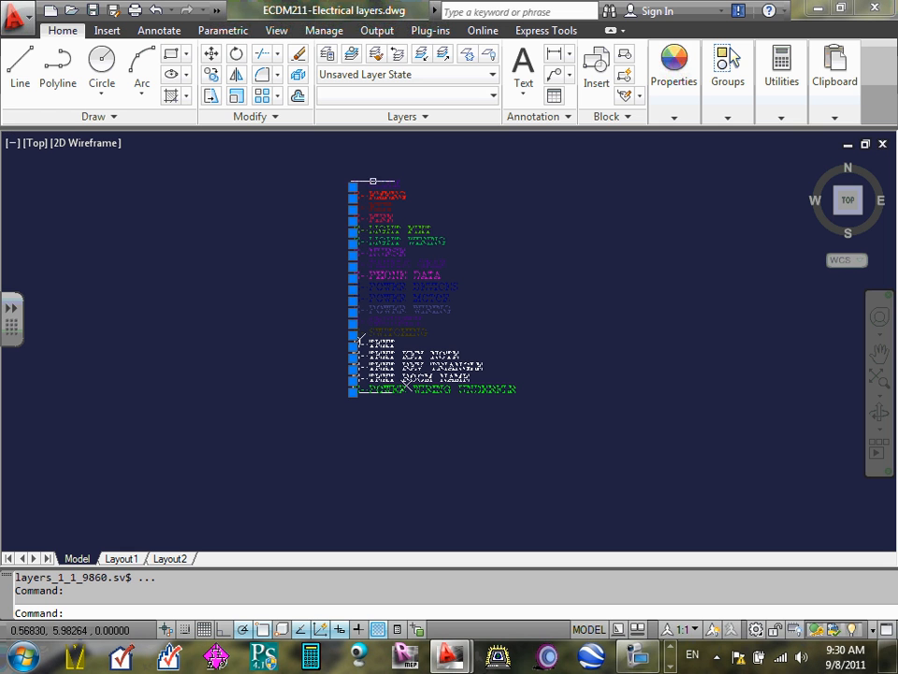
pyautogui.click(604, 195)
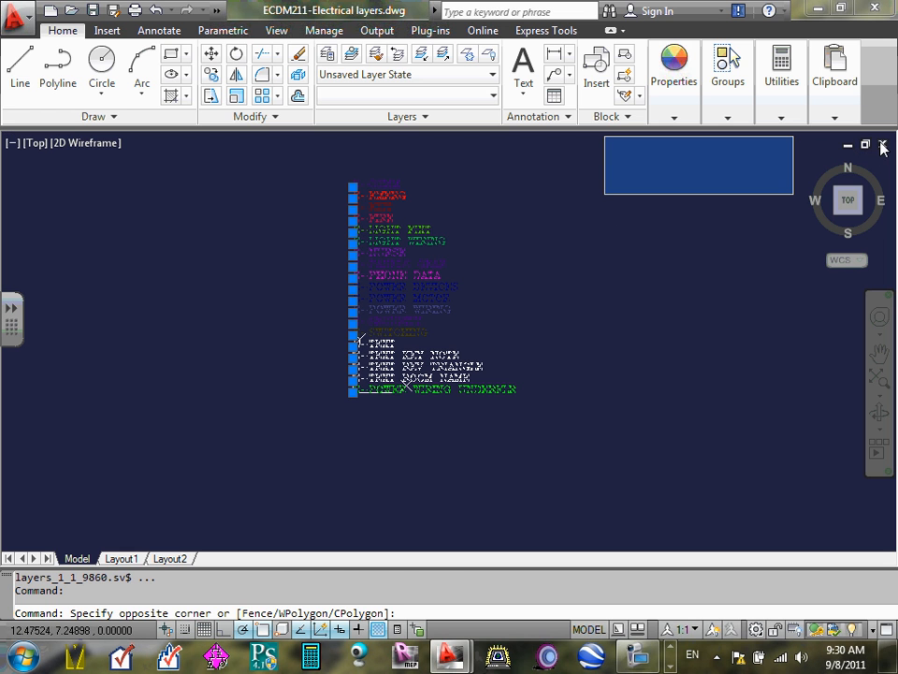
pyautogui.click(883, 147)
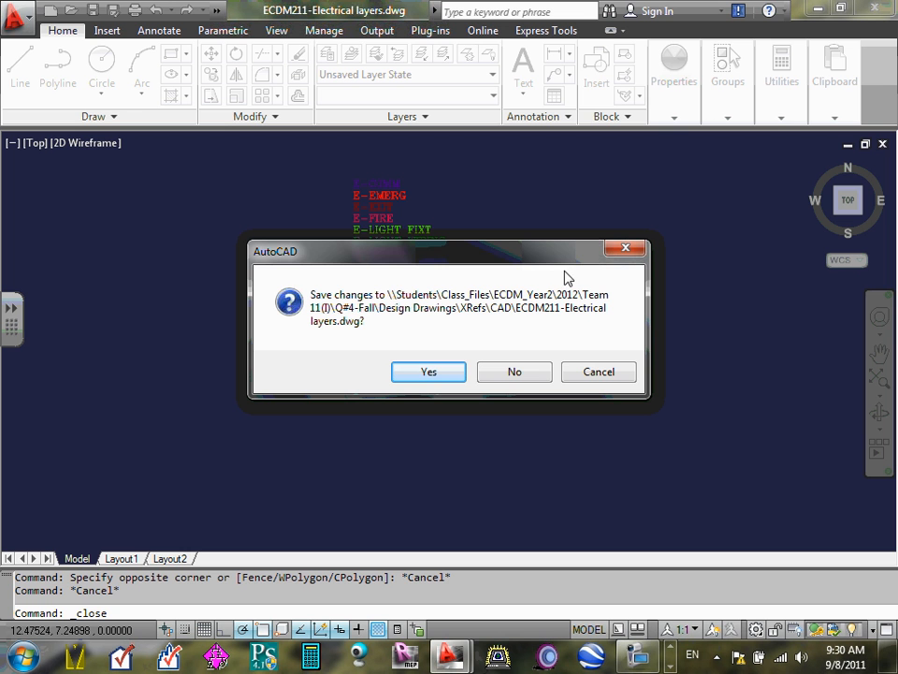
pyautogui.click(623, 377)
pyautogui.click(481, 196)
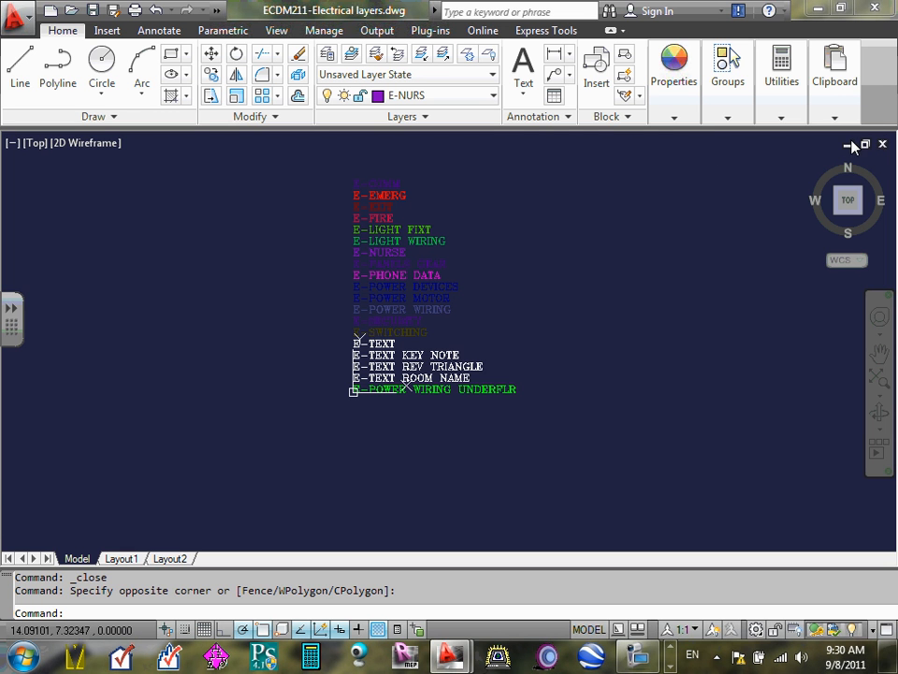
pyautogui.click(852, 146)
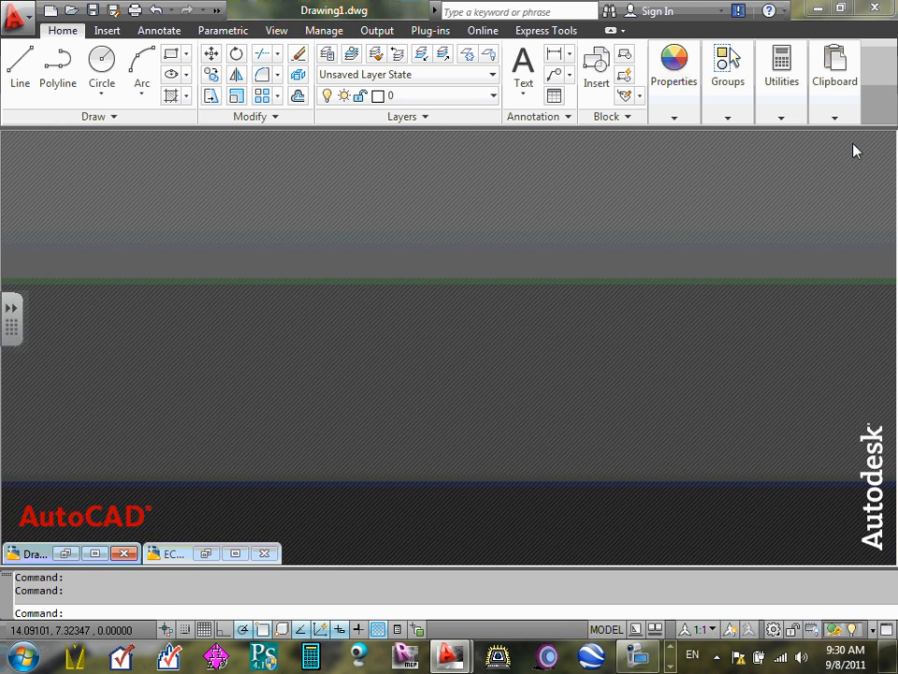
pyautogui.click(95, 553)
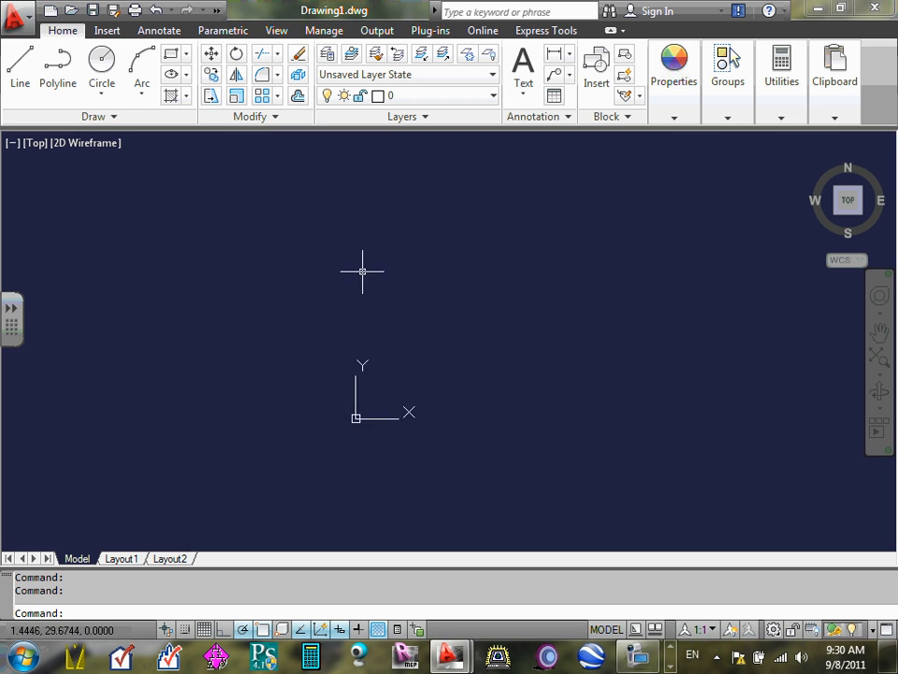
pyautogui.click(882, 144)
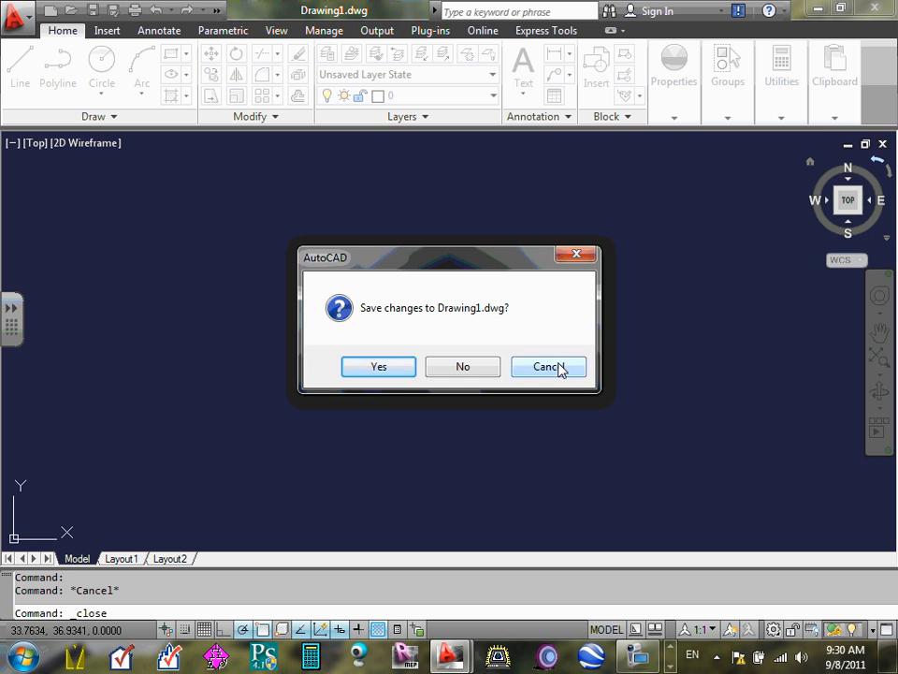
pyautogui.click(555, 367)
pyautogui.click(852, 116)
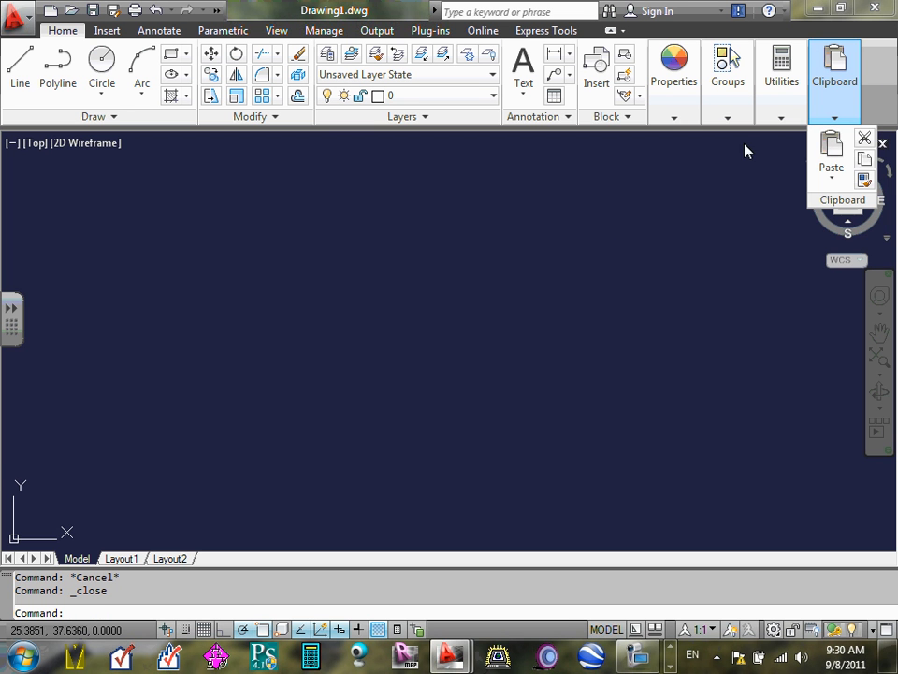
pyautogui.click(787, 161)
# - Switch to the ECDM211-Electrical layers drawing and close it without saving changes, returning to Drawing1
pyautogui.click(848, 145)
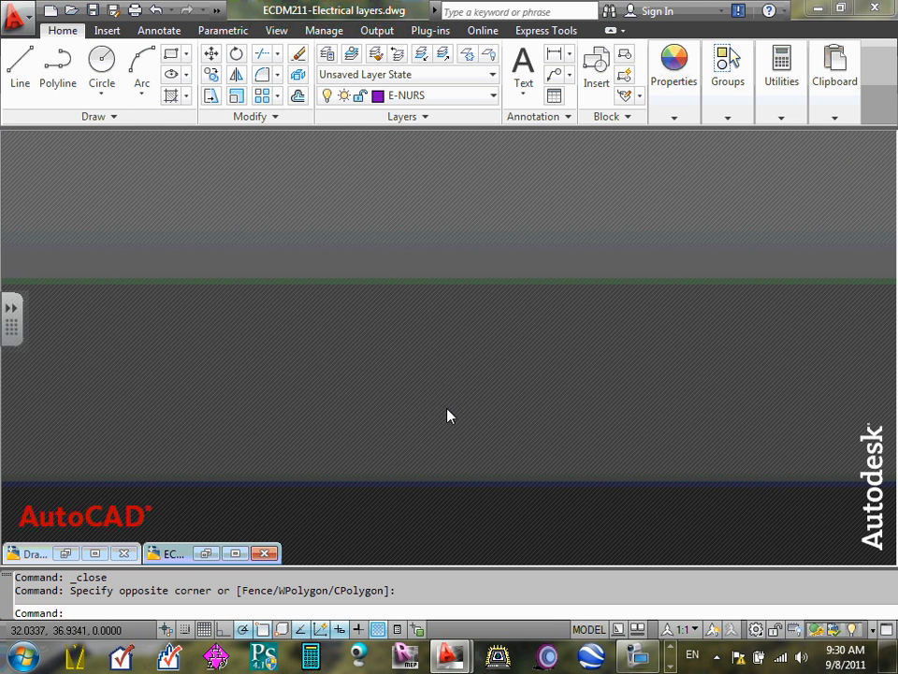
pyautogui.click(235, 553)
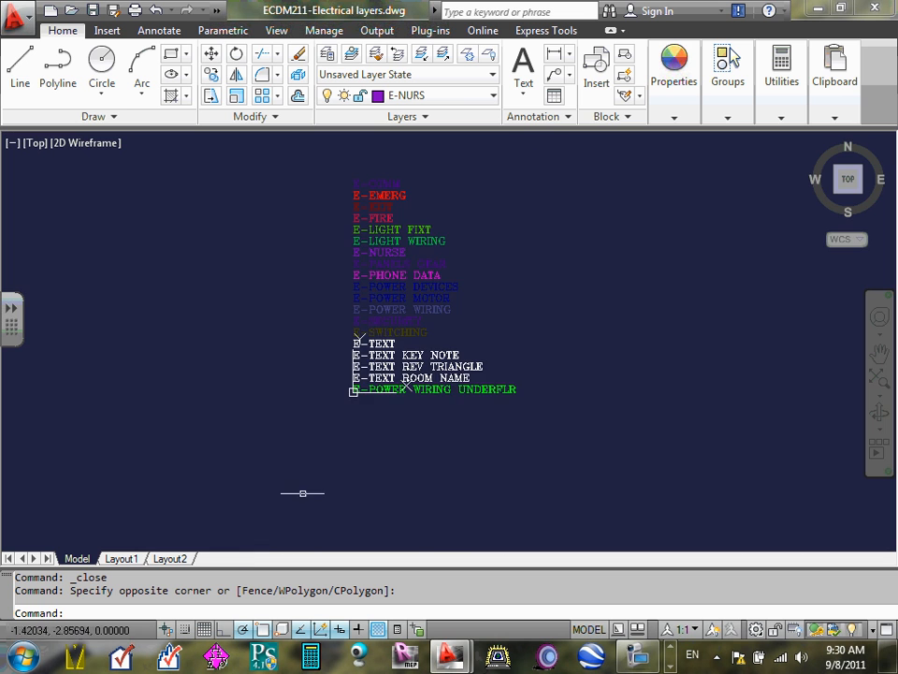
pyautogui.scroll(3, 445, 161)
pyautogui.scroll(-4, 445, 170)
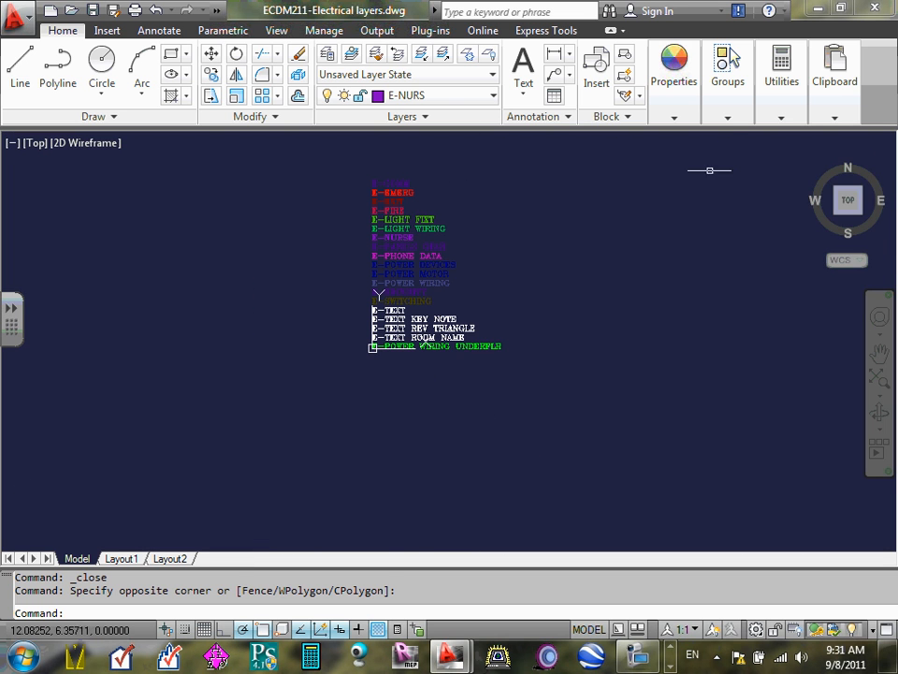
pyautogui.click(709, 170)
pyautogui.click(831, 153)
pyautogui.click(890, 137)
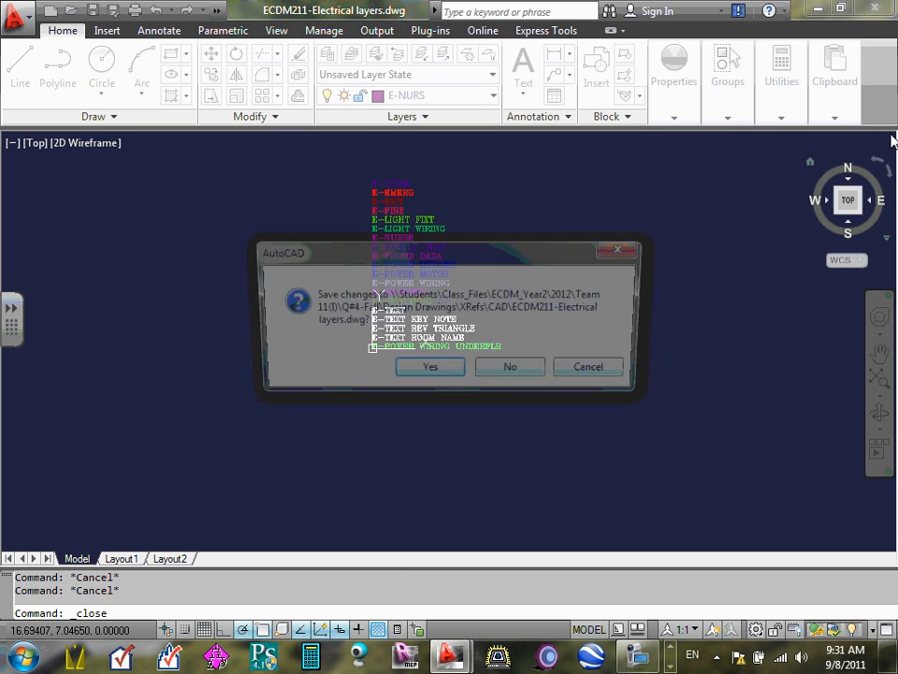
pyautogui.click(600, 373)
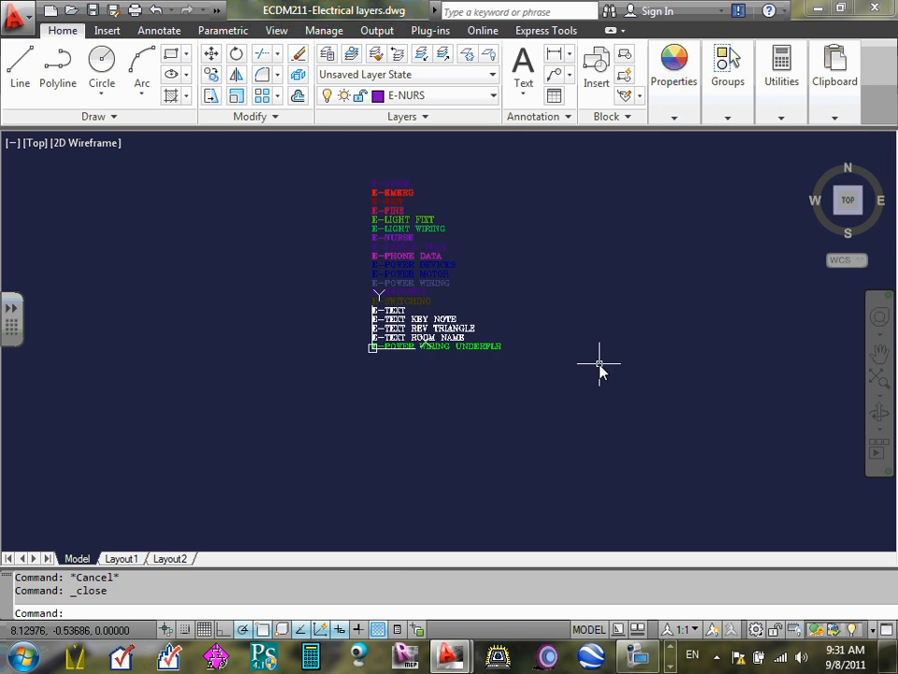
pyautogui.click(890, 140)
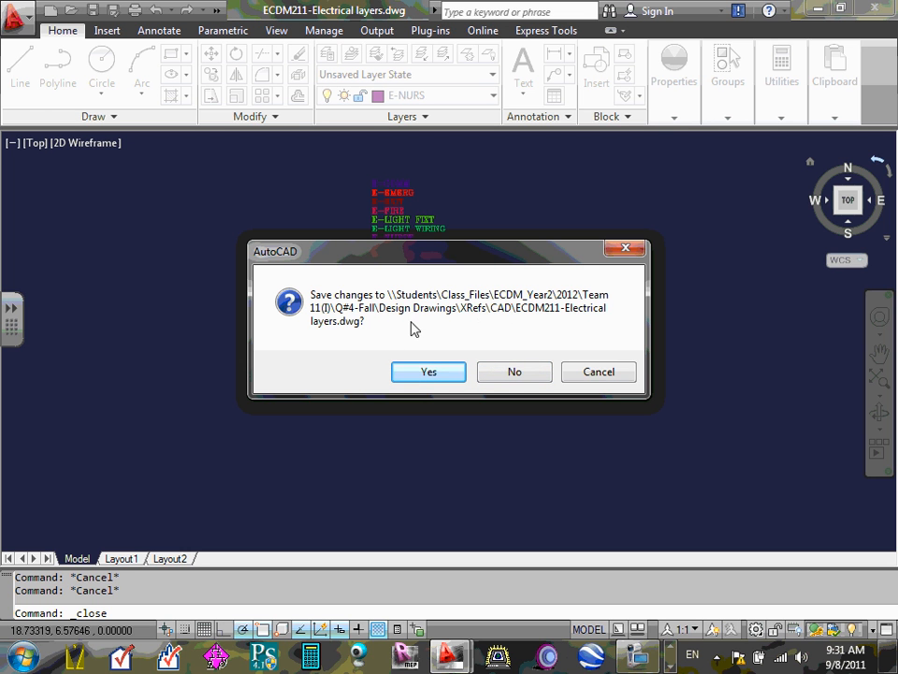
pyautogui.click(524, 371)
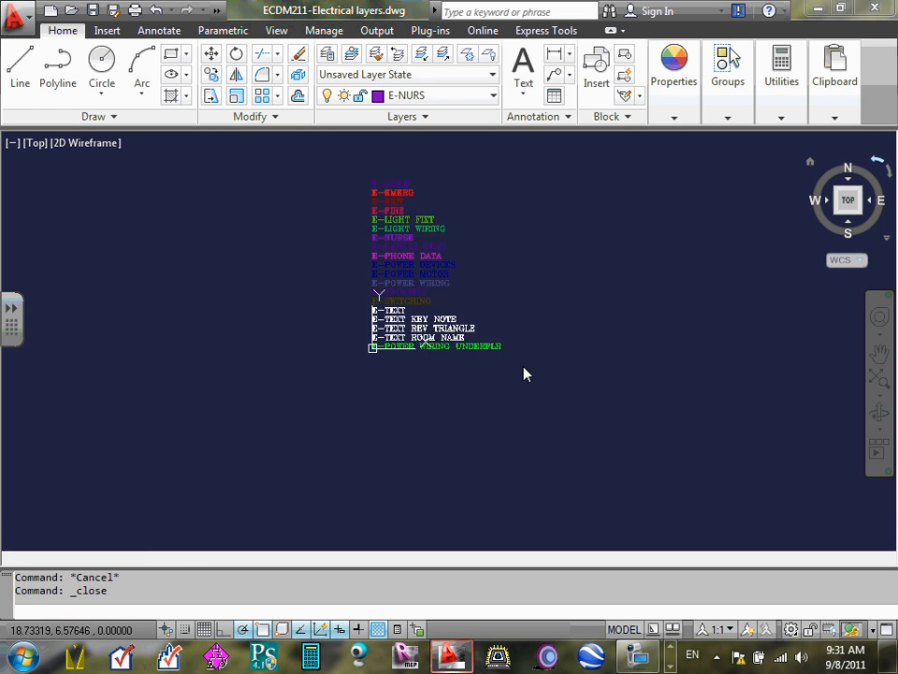
pyautogui.click(387, 358)
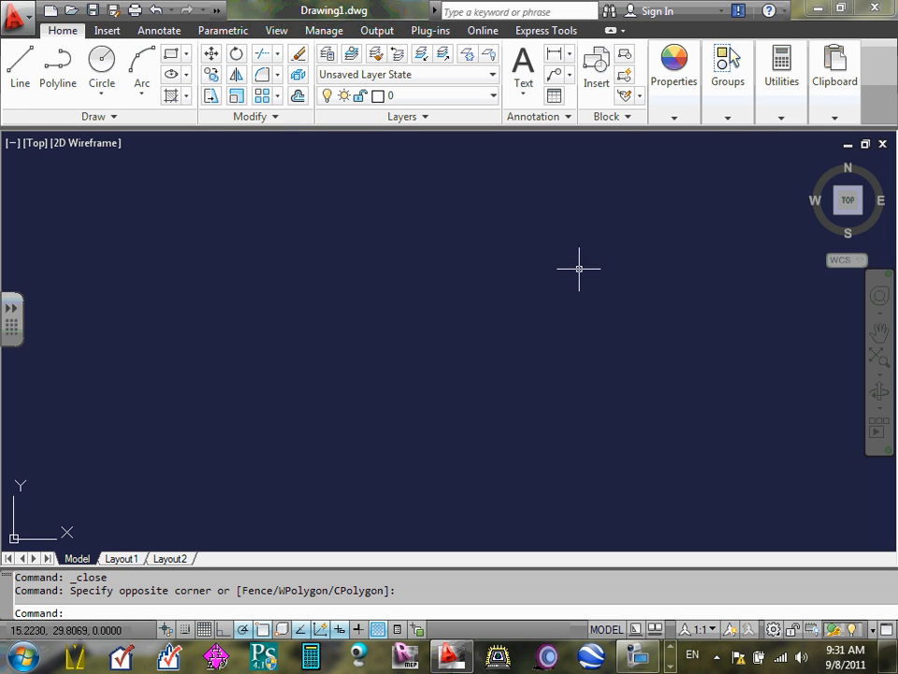
pyautogui.click(849, 145)
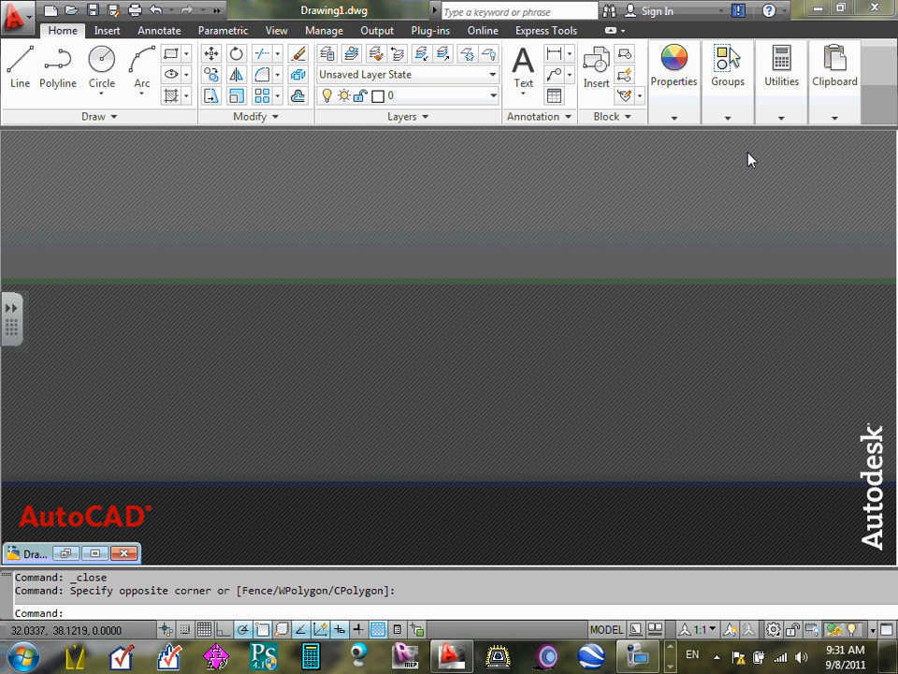
pyautogui.click(96, 554)
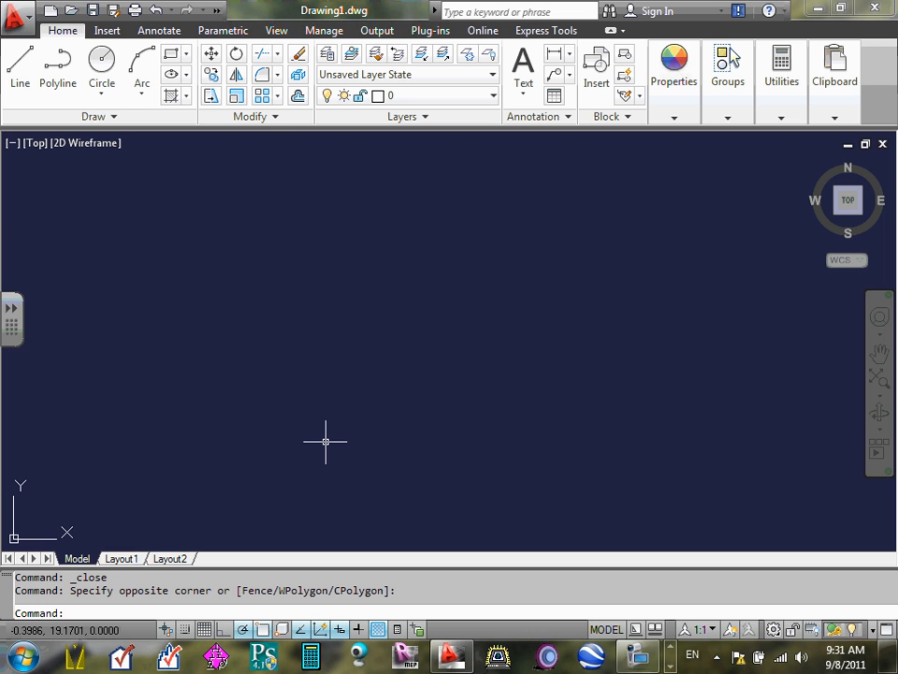
pyautogui.click(29, 25)
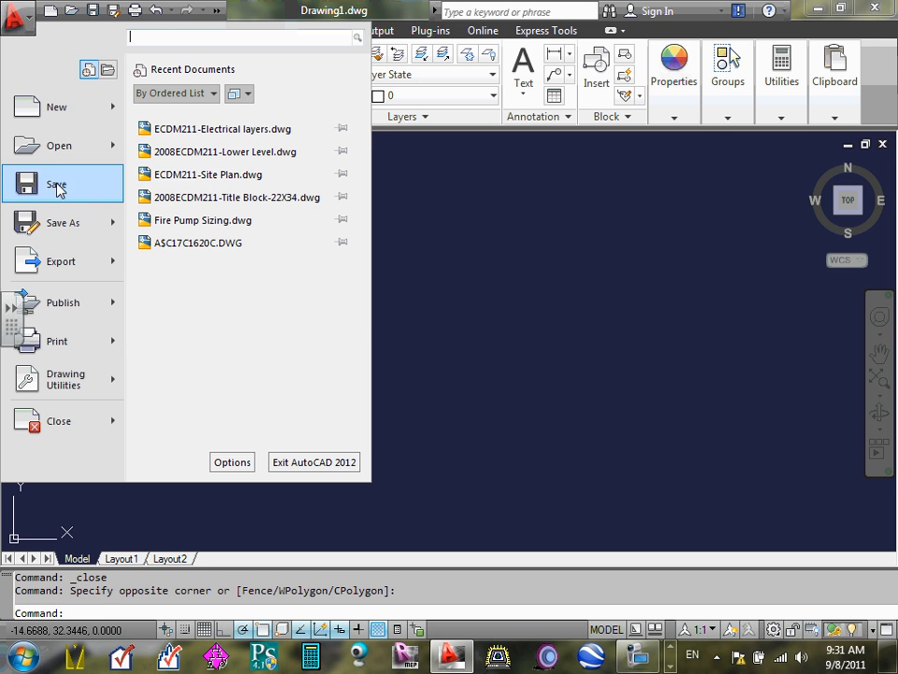
pyautogui.click(57, 185)
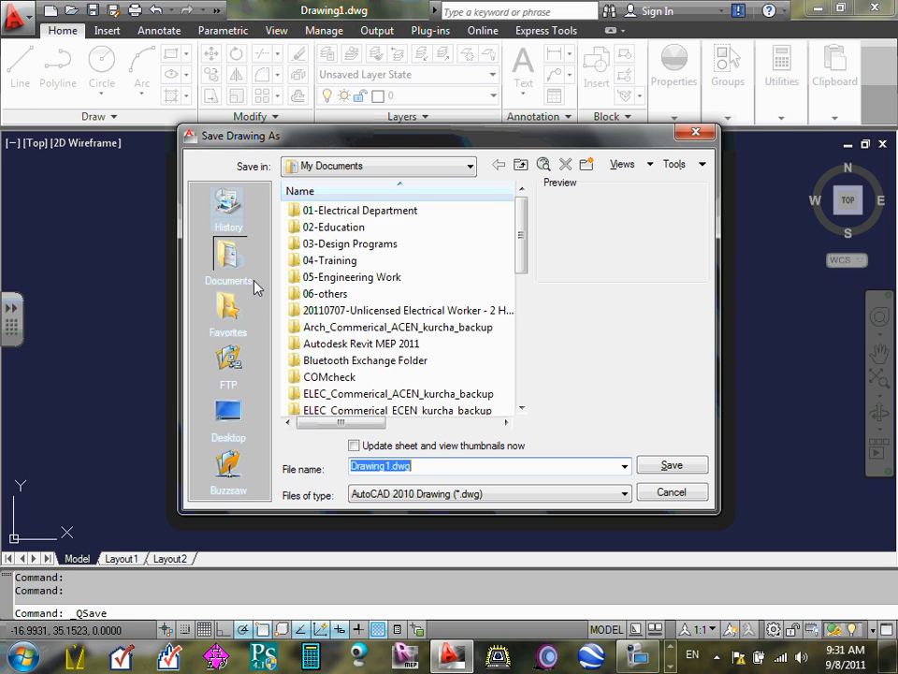
pyautogui.click(232, 418)
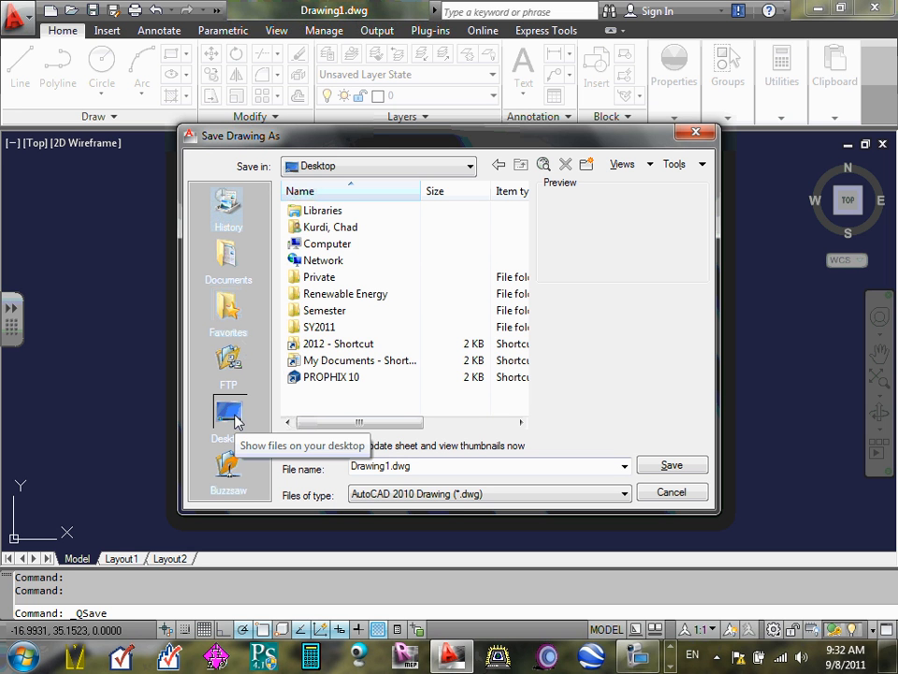
pyautogui.doubleClick(354, 345)
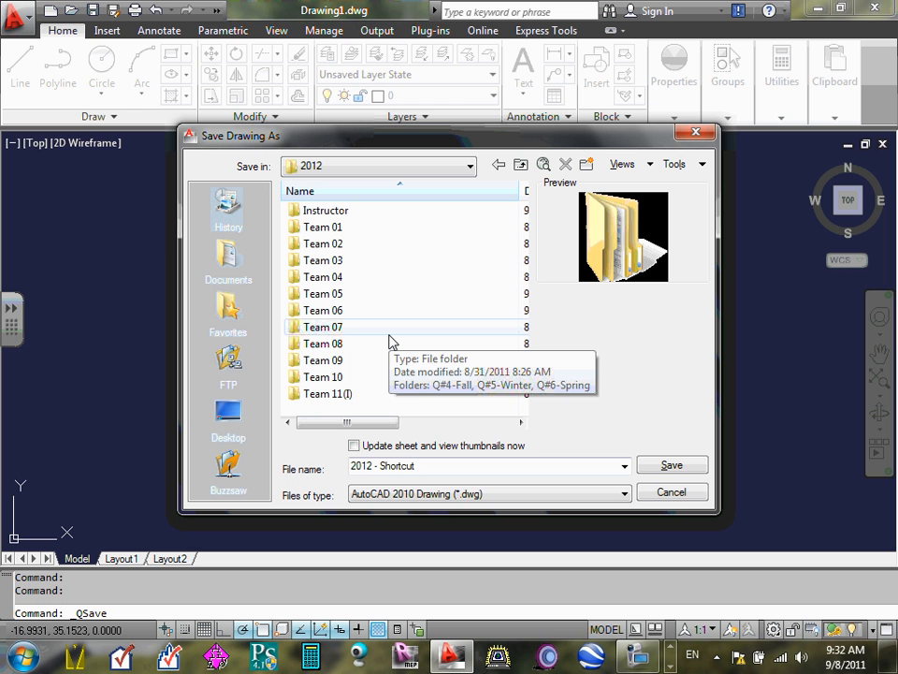
pyautogui.click(674, 492)
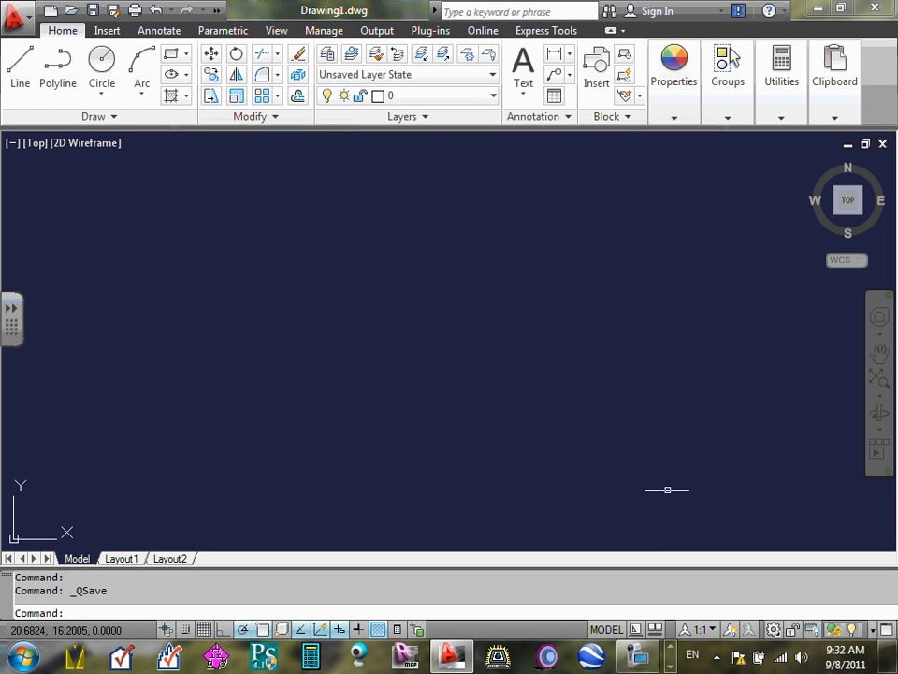
# - Start saving the drawing and browse from the desktop's 2012 shortcut to the Team 11(I) > Q#4-Fall > Design Drawings folder
pyautogui.click(19, 18)
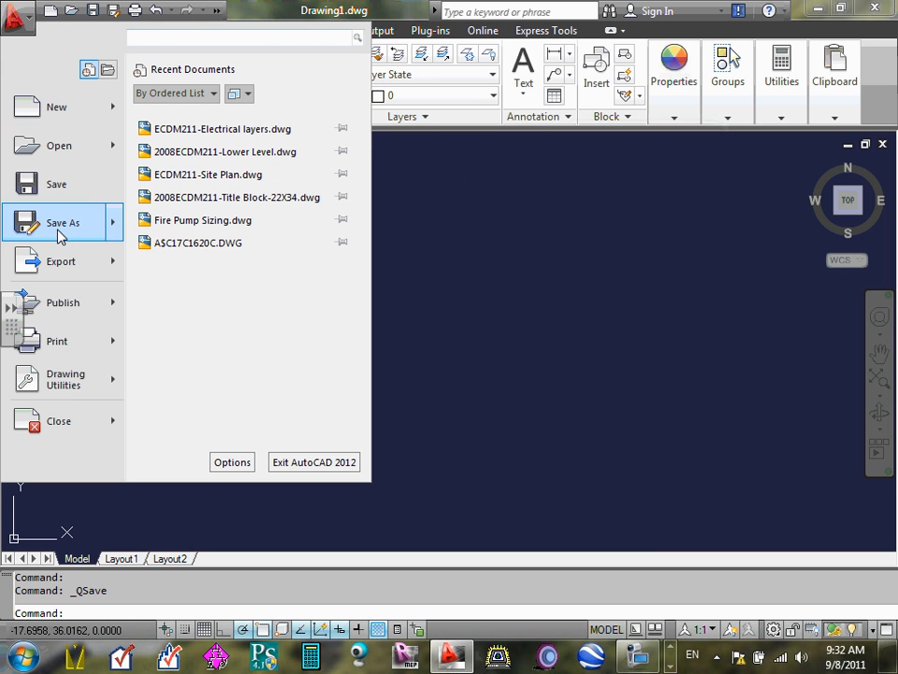
pyautogui.click(66, 185)
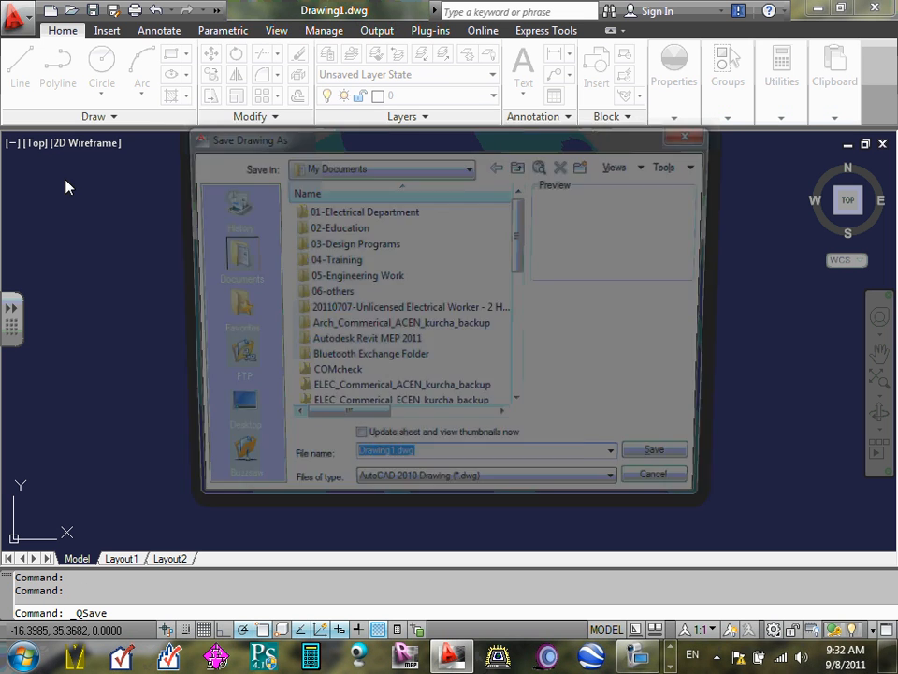
pyautogui.click(228, 415)
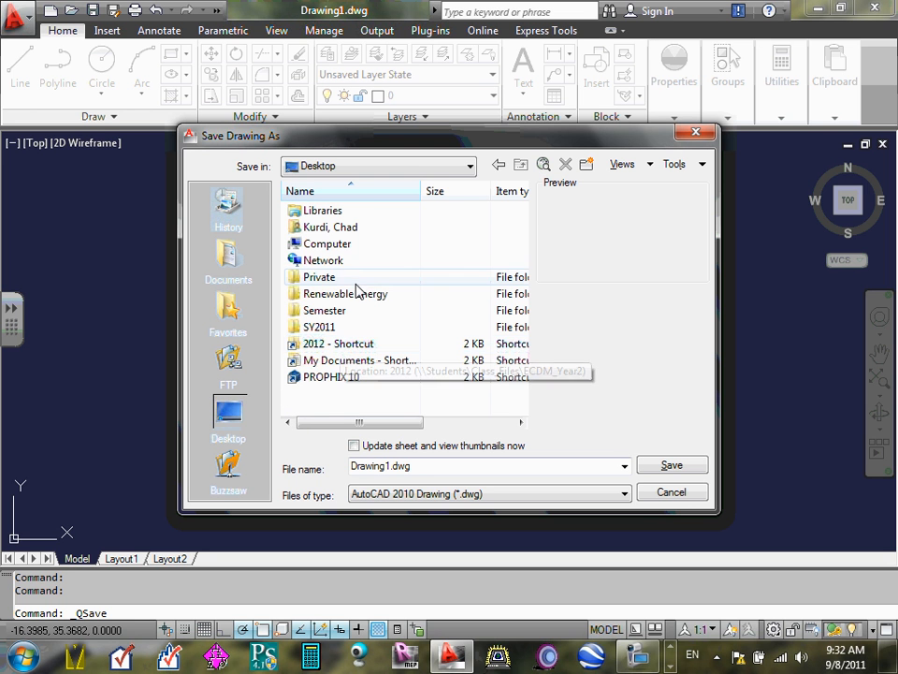
pyautogui.doubleClick(349, 345)
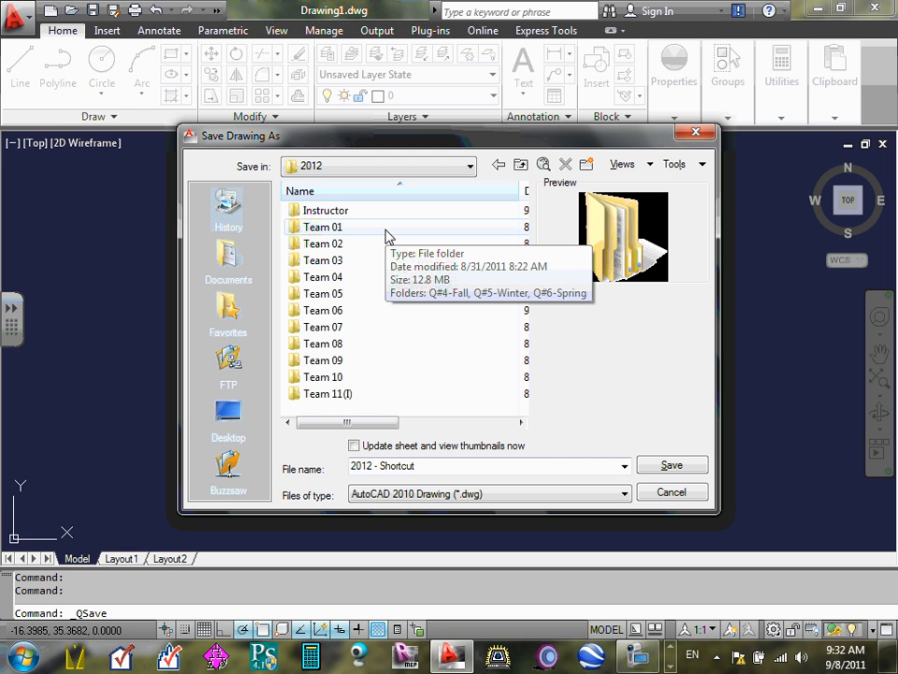
pyautogui.doubleClick(345, 394)
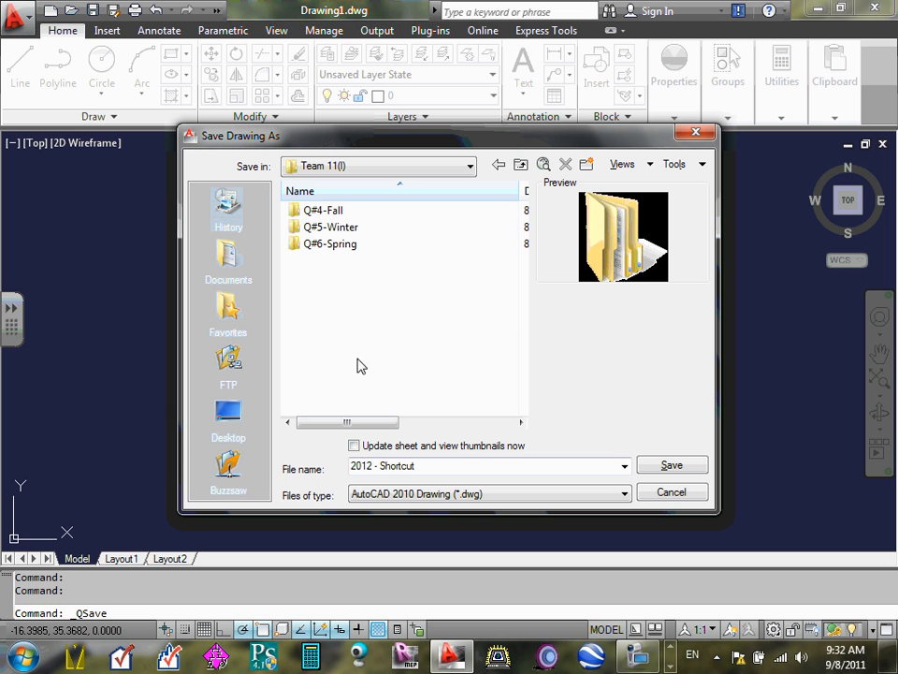
pyautogui.click(324, 213)
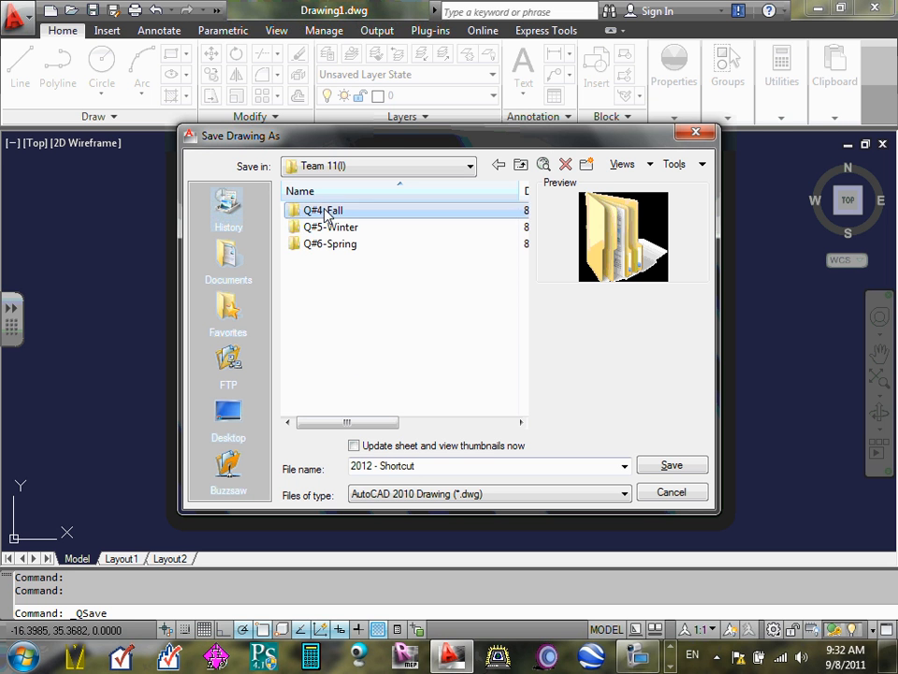
pyautogui.doubleClick(324, 212)
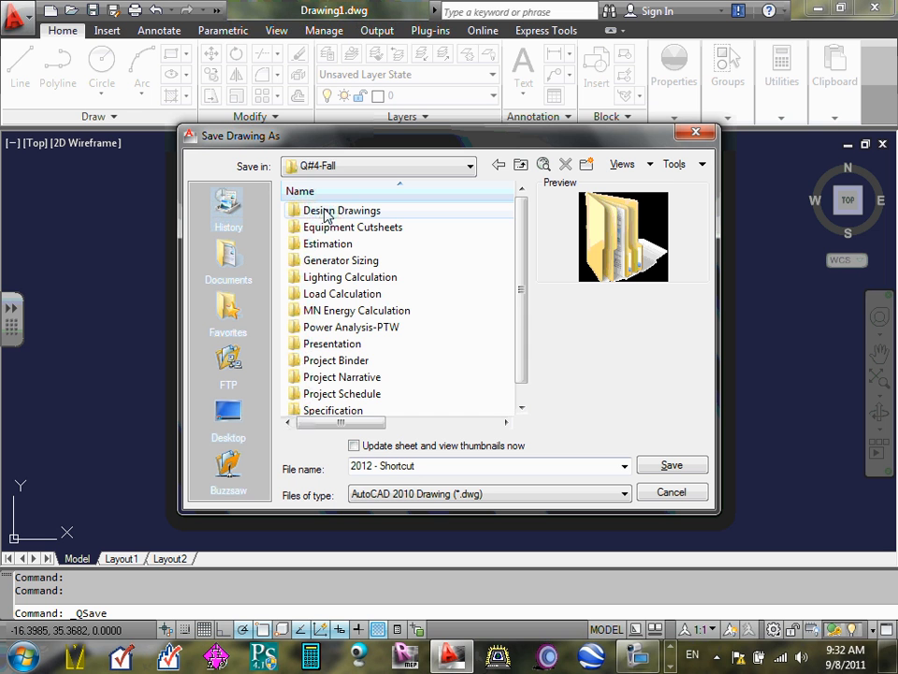
pyautogui.doubleClick(325, 211)
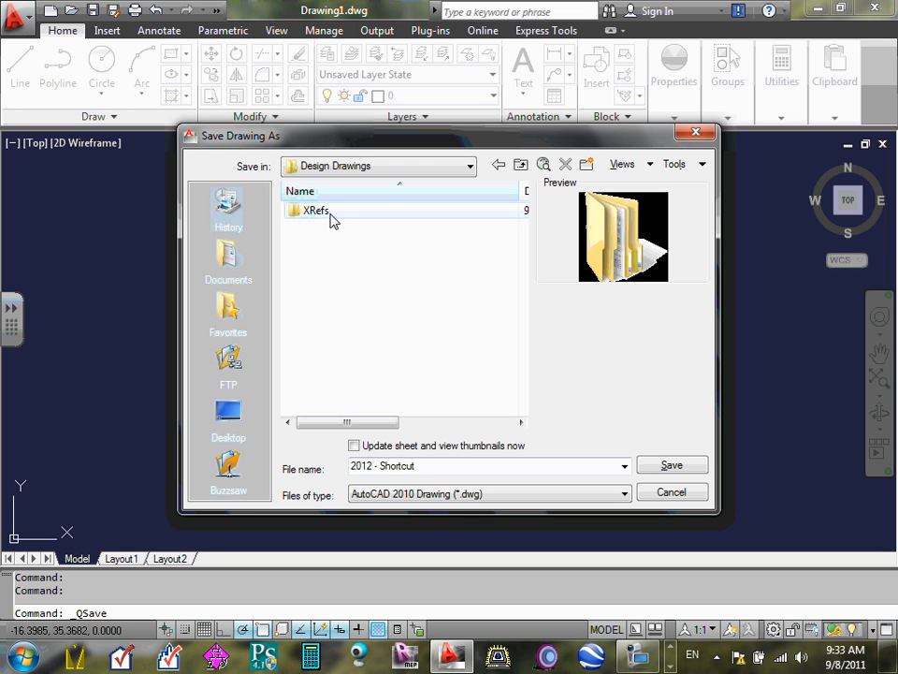
# - Replace the proposed file name with "E5-Upper Level"
pyautogui.click(386, 494)
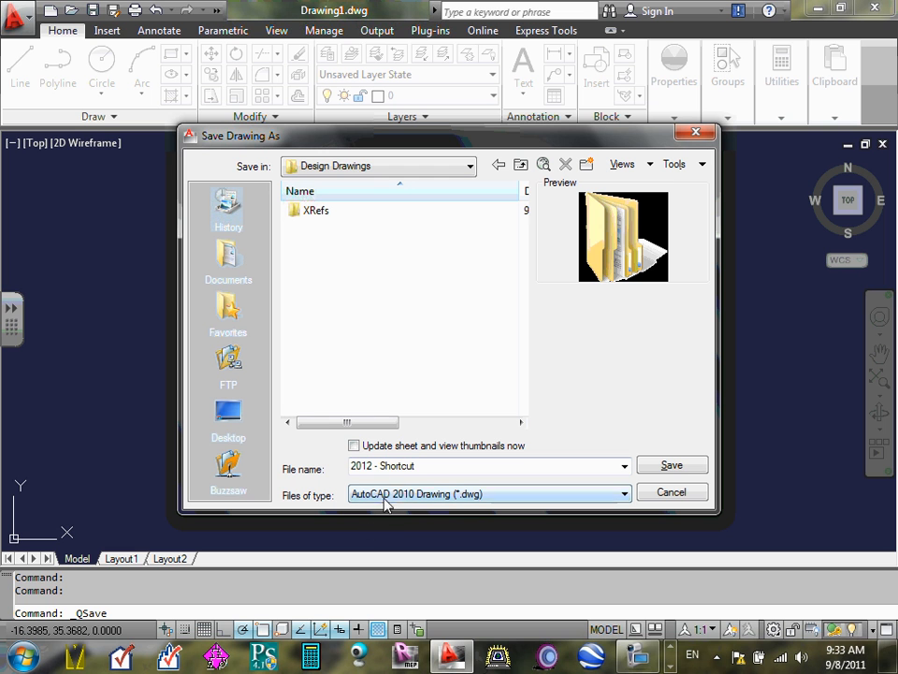
pyautogui.click(423, 465)
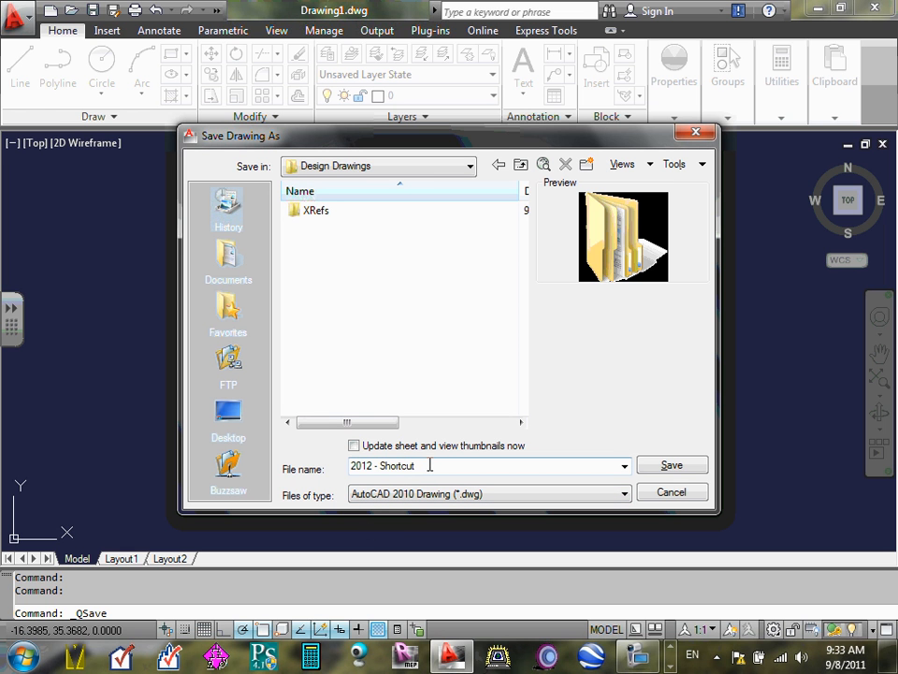
pyautogui.tripleClick(431, 465)
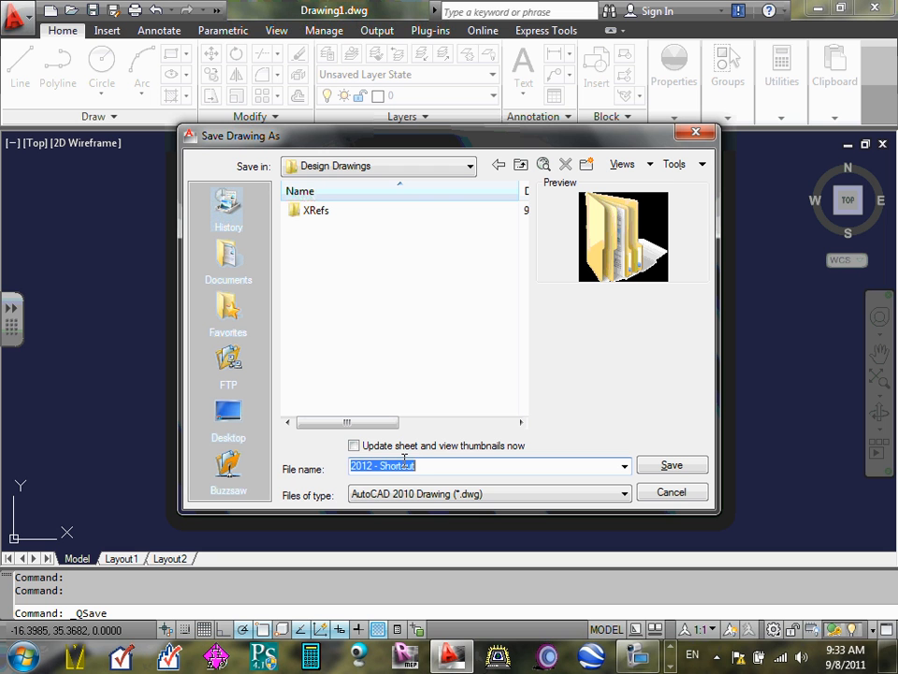
pyautogui.write('E5-')
pyautogui.write('Upper L')
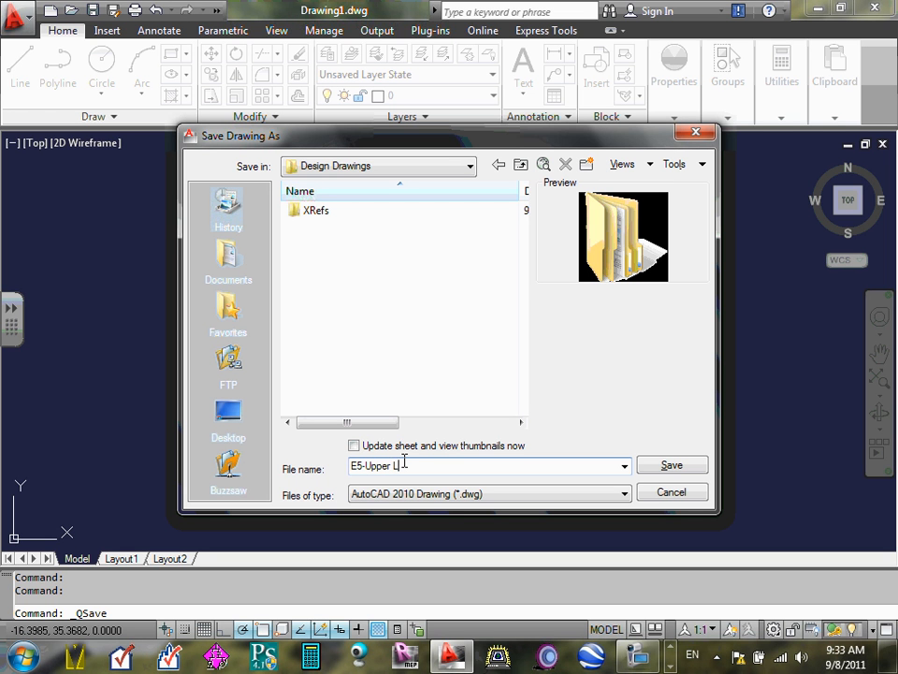
pyautogui.write('evel Power')
pyautogui.press('BackSpace')
pyautogui.press('BackSpace')
pyautogui.press('BackSpace')
pyautogui.press('BackSpace')
pyautogui.press('BackSpace')
pyautogui.press('BackSpace')
# - Extend the sheet number prefix of the file name so that it reads "E5,E6&E7-Upper Level"
pyautogui.click(363, 465)
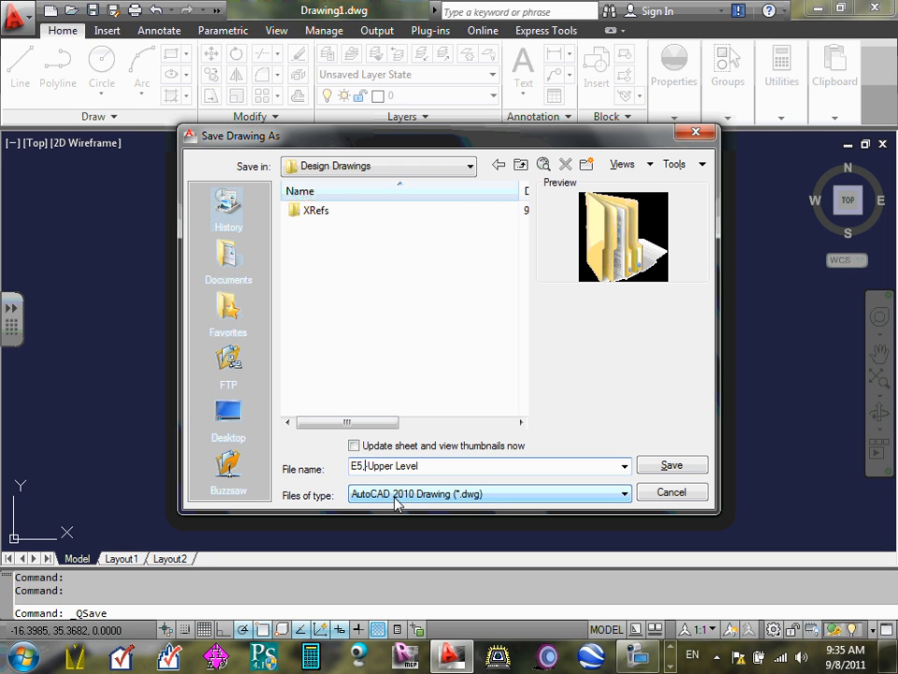
pyautogui.write('E6&E7-')
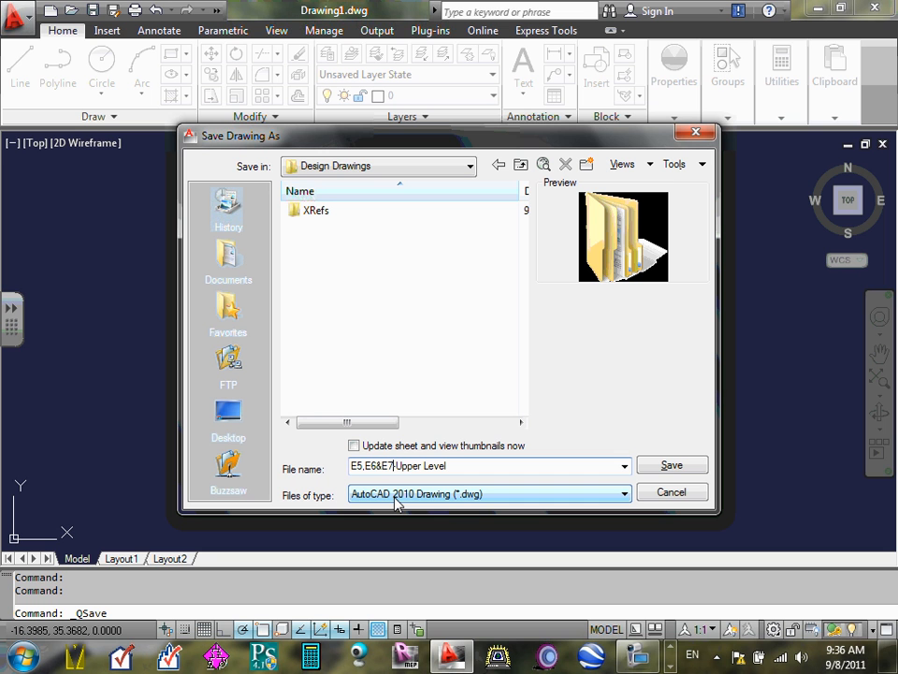
# - Append "-Power, Light & LV" to the end of the file name
pyautogui.click(455, 465)
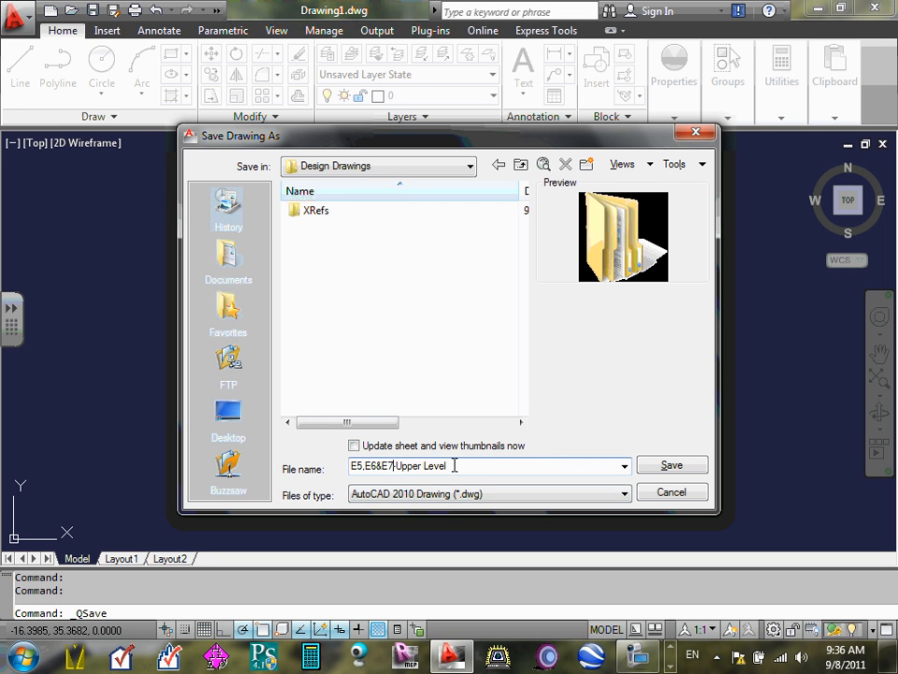
pyautogui.write('-')
pyautogui.write('Power, Light & LV')
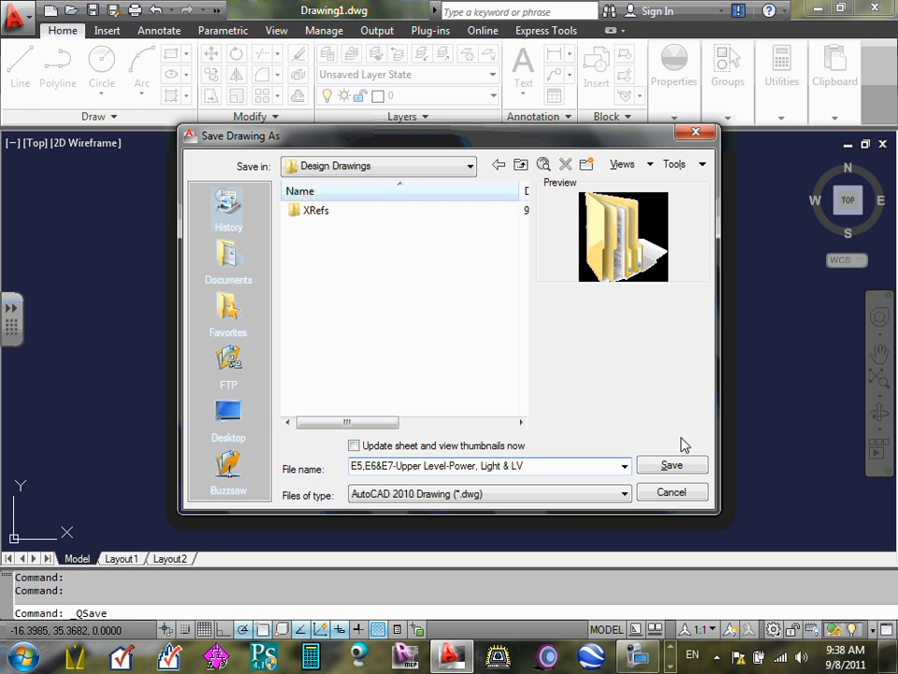
# - Save the drawing in the Design Drawings folder as "E5,E6&E7-Upper Level-Power, Light & LV" in AutoCAD 2010 Drawing format
pyautogui.click(675, 466)
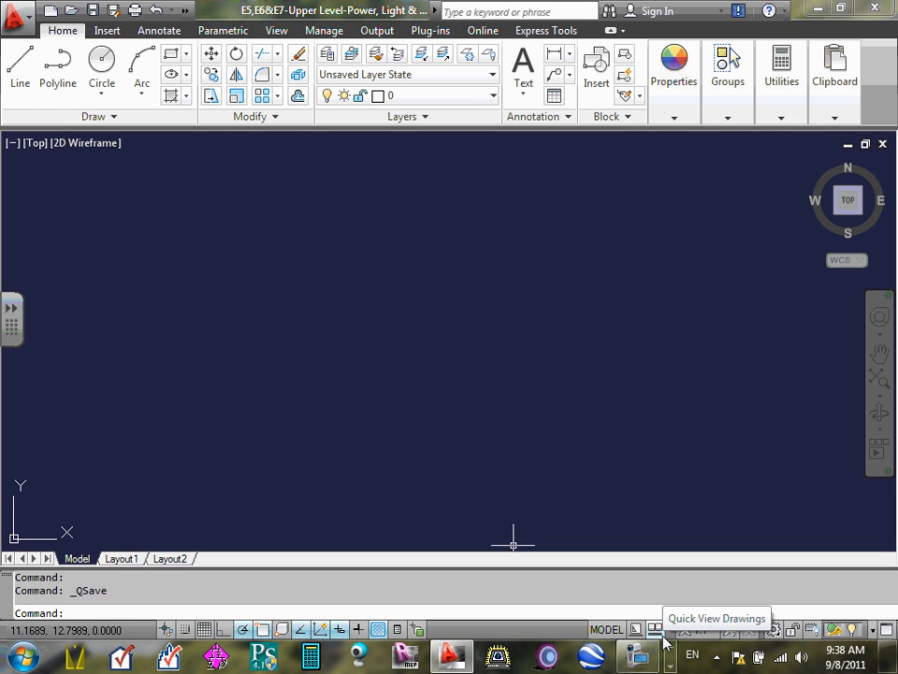
pyautogui.click(644, 661)
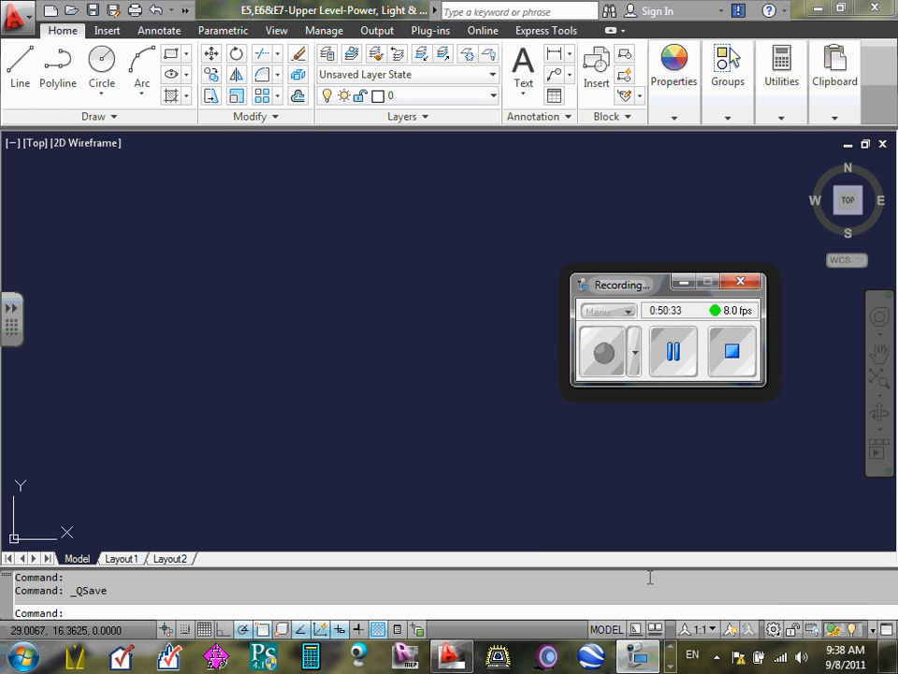
pyautogui.click(691, 363)
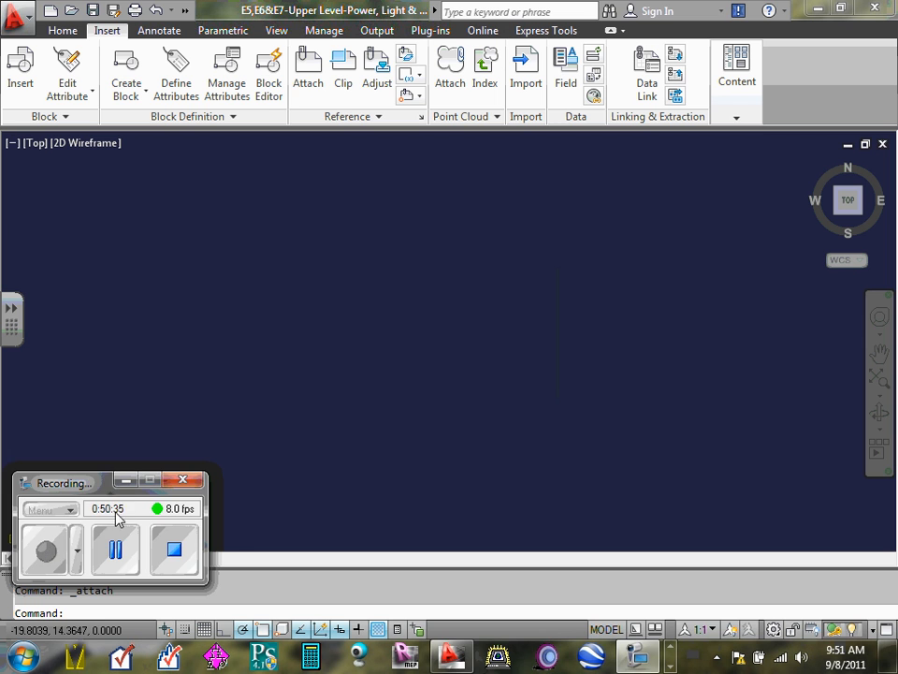
pyautogui.click(126, 480)
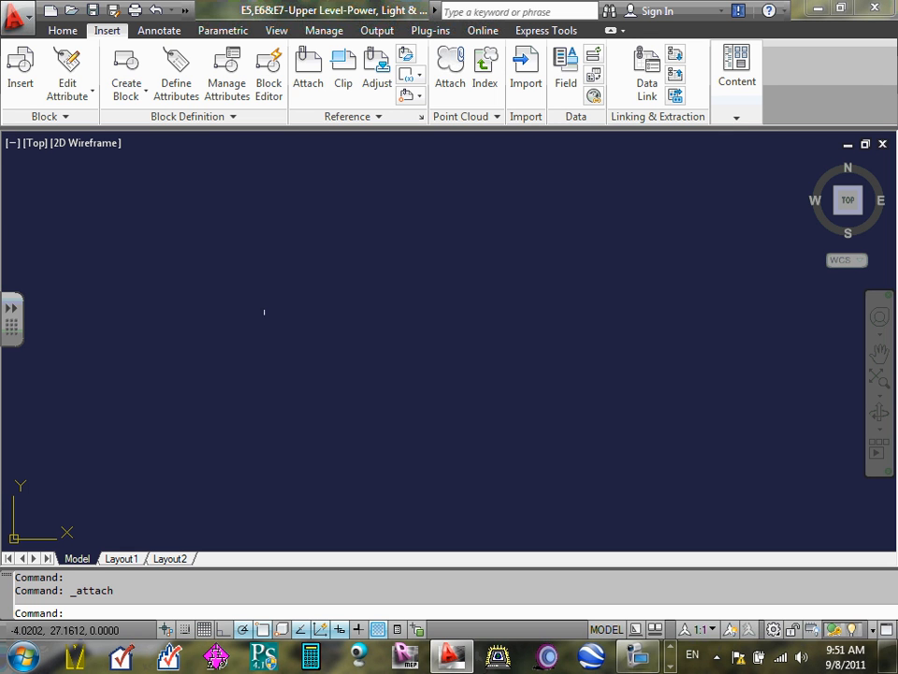
pyautogui.click(66, 31)
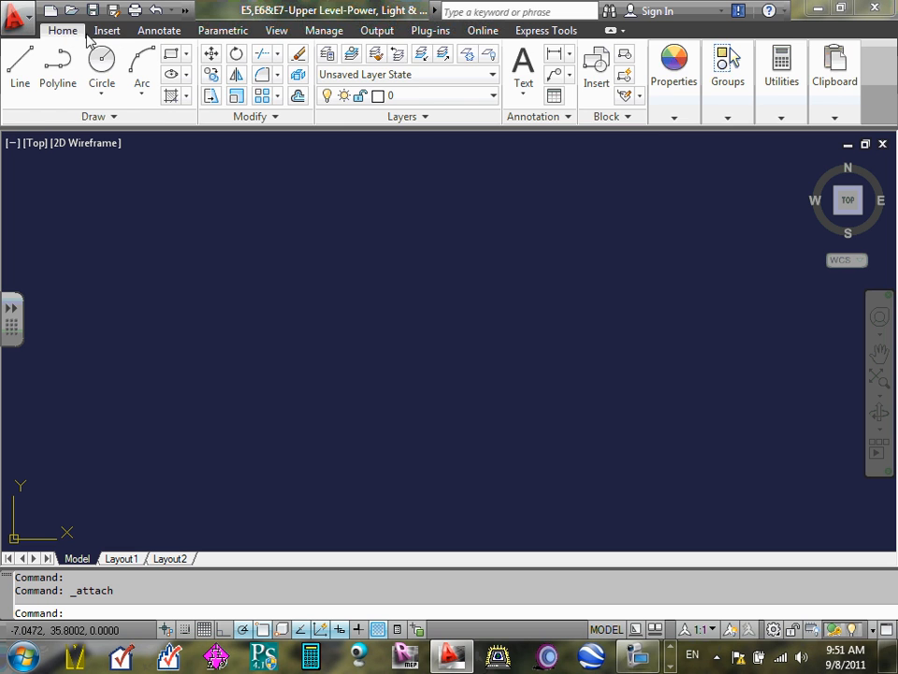
pyautogui.click(105, 32)
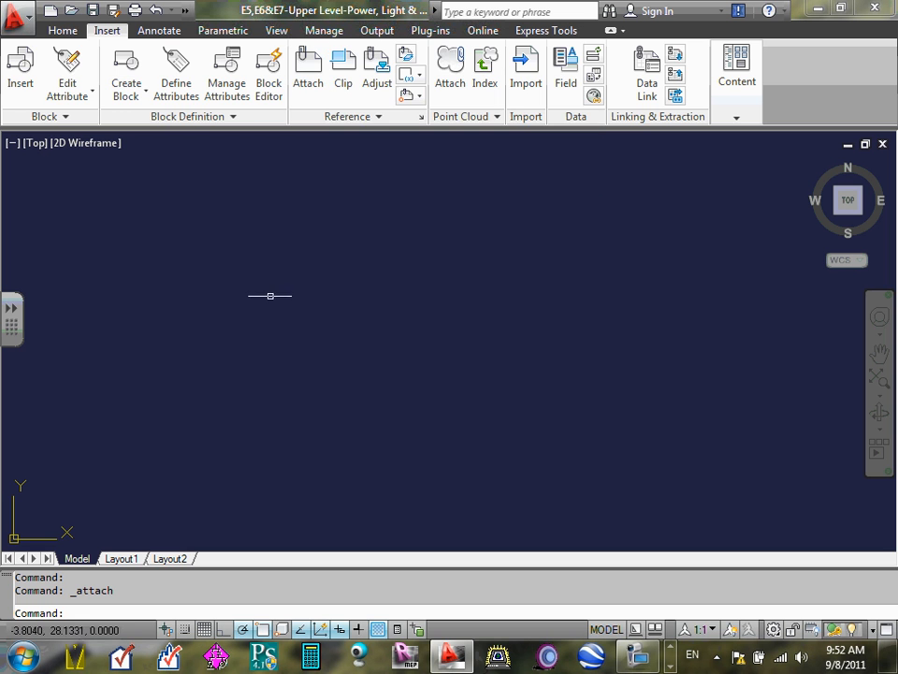
pyautogui.click(277, 284)
pyautogui.click(277, 276)
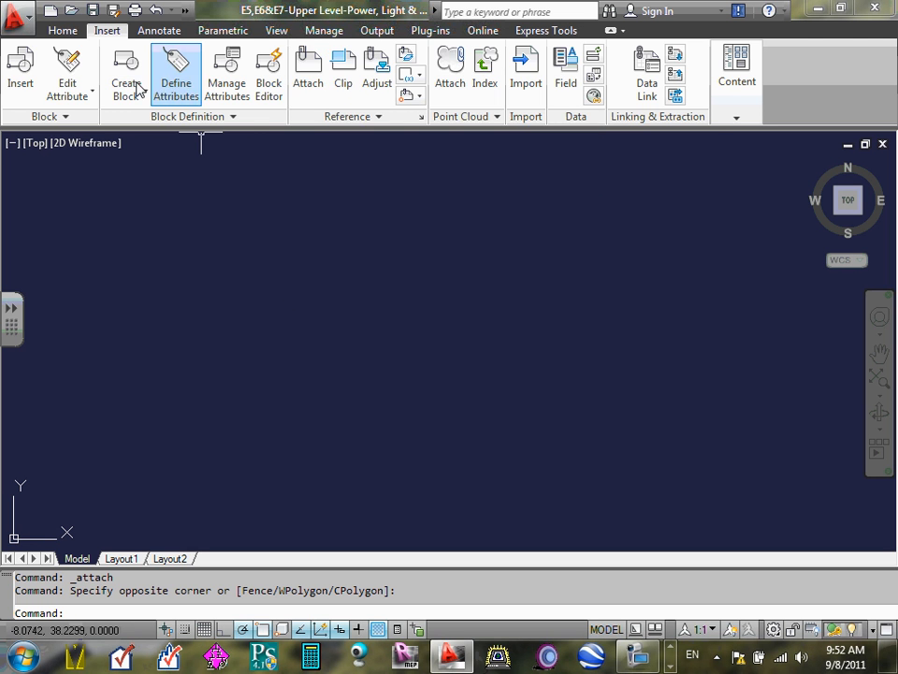
# - Make the Background layer the current layer
pyautogui.click(60, 32)
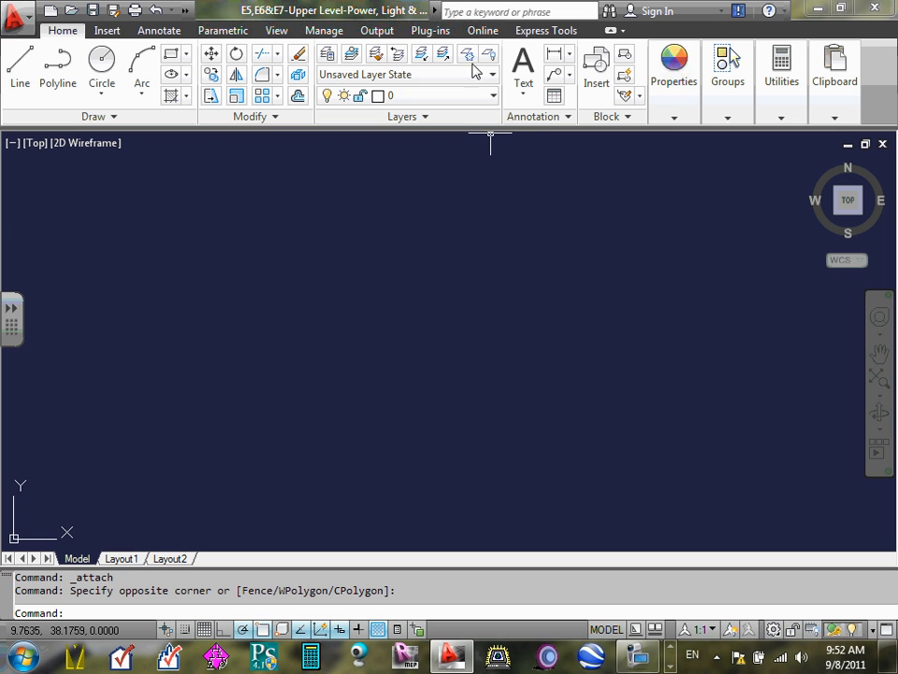
pyautogui.click(493, 96)
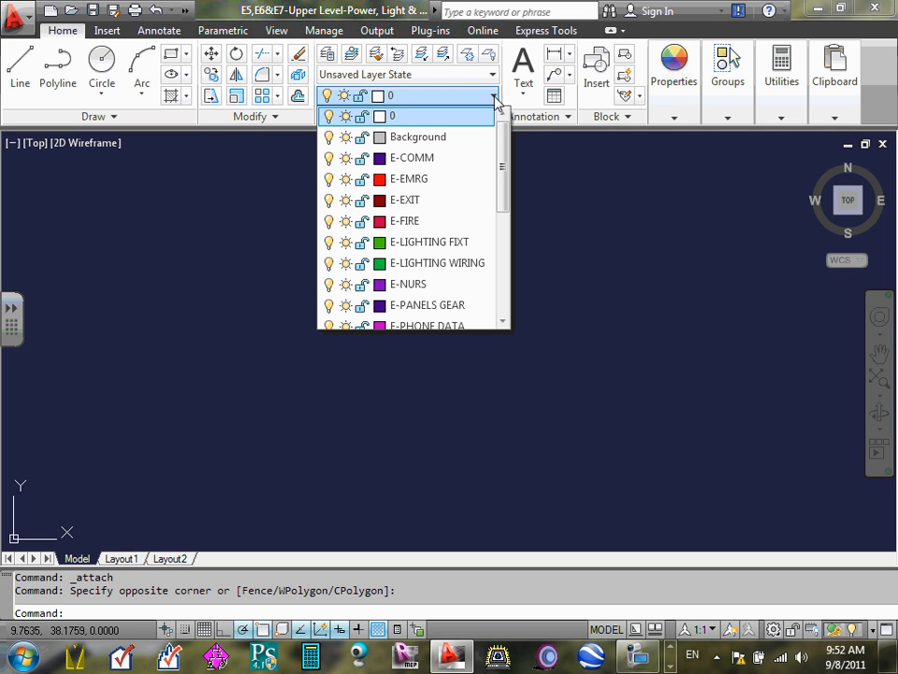
pyautogui.click(456, 140)
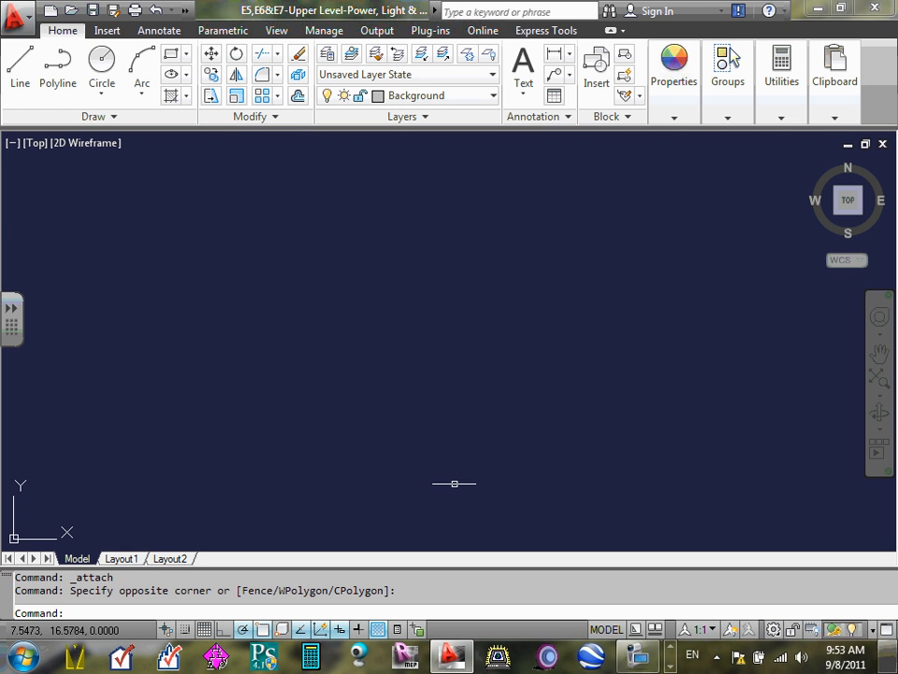
# - Start attaching a reference file and limit the file types to Drawing (*.dwg)
pyautogui.click(107, 31)
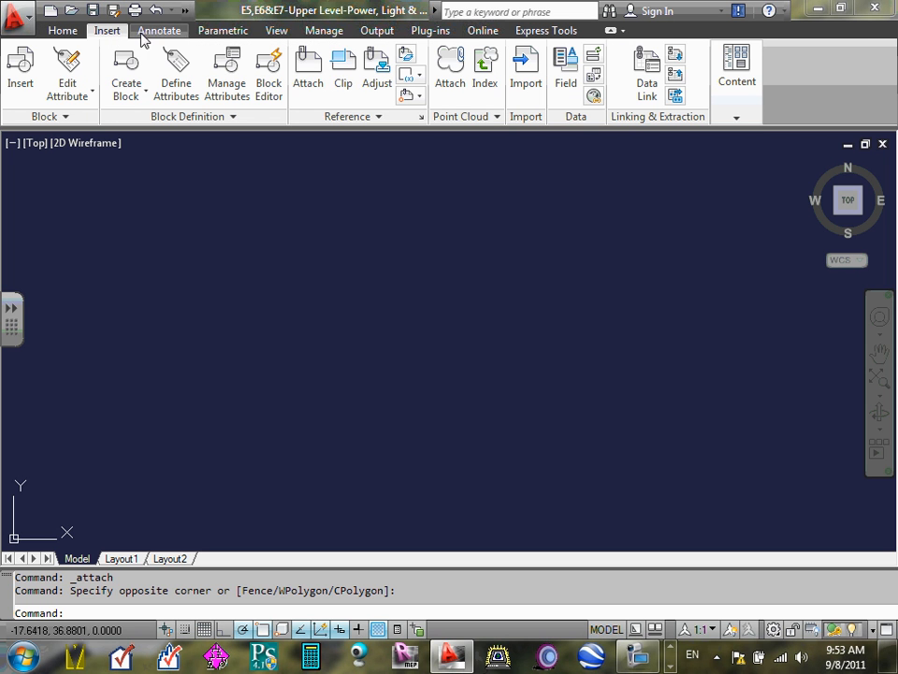
pyautogui.click(311, 89)
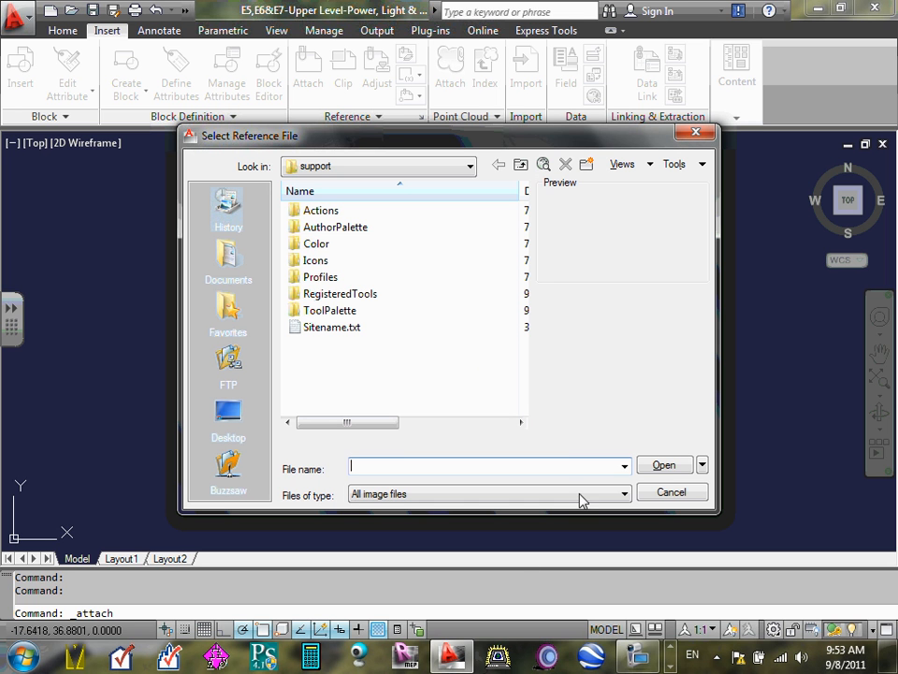
pyautogui.click(626, 496)
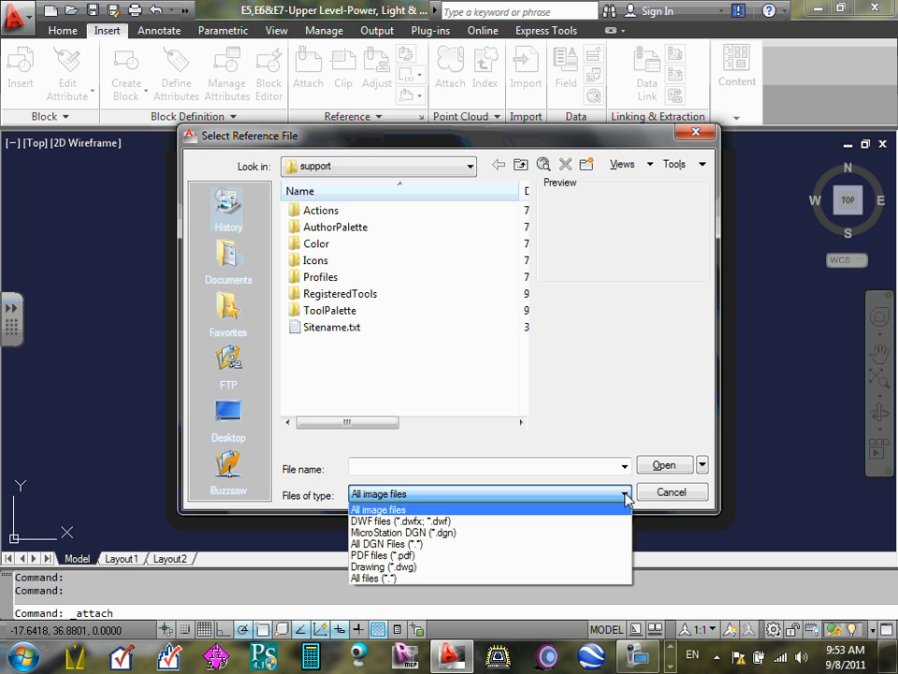
pyautogui.click(446, 530)
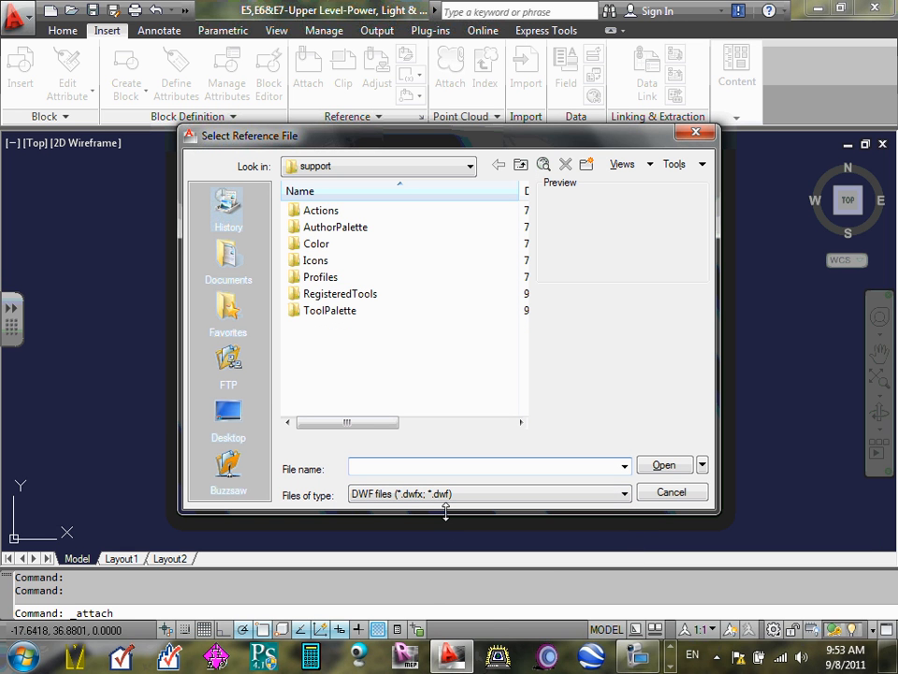
pyautogui.click(625, 495)
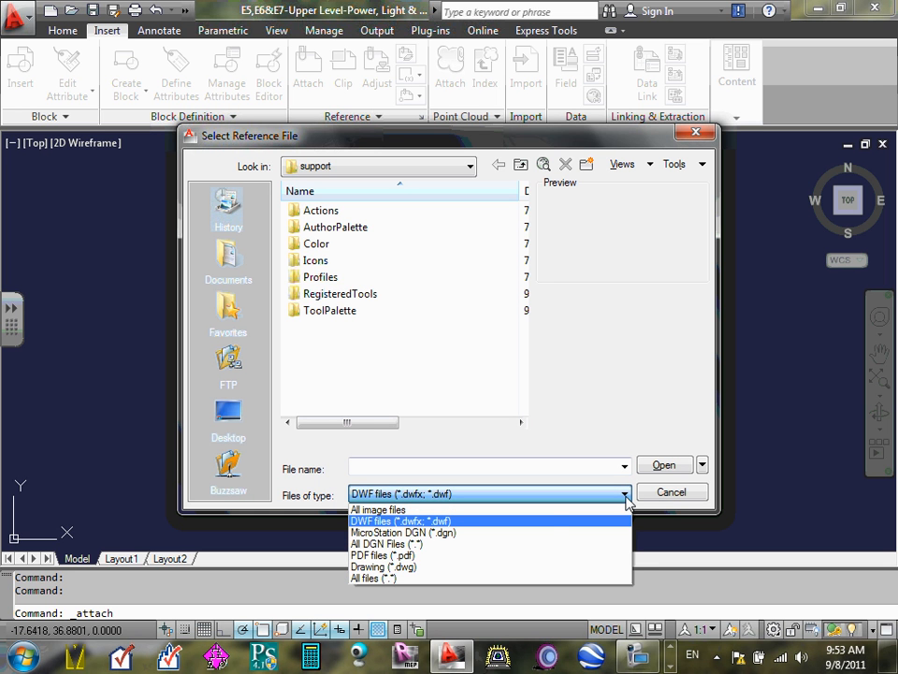
pyautogui.click(401, 567)
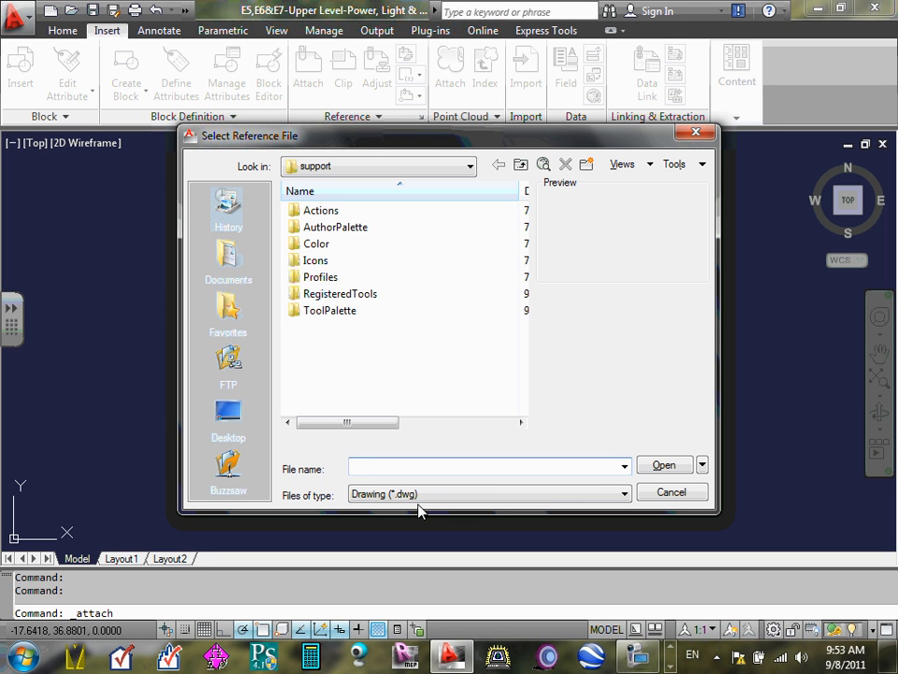
# - Open the 2012 folder through its desktop shortcut as the location for the reference file
pyautogui.click(227, 412)
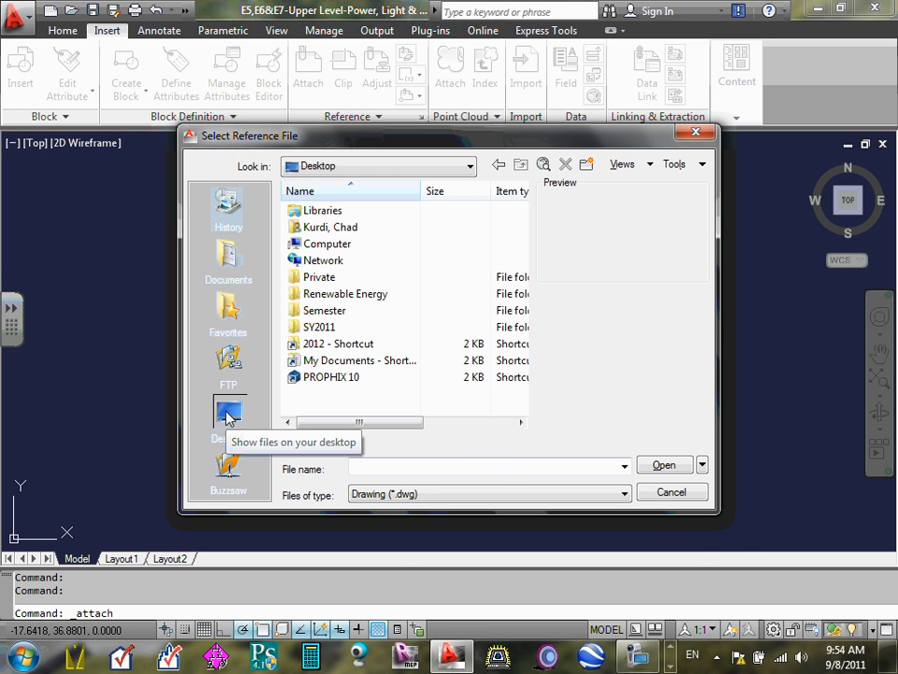
pyautogui.moveTo(890, 650)
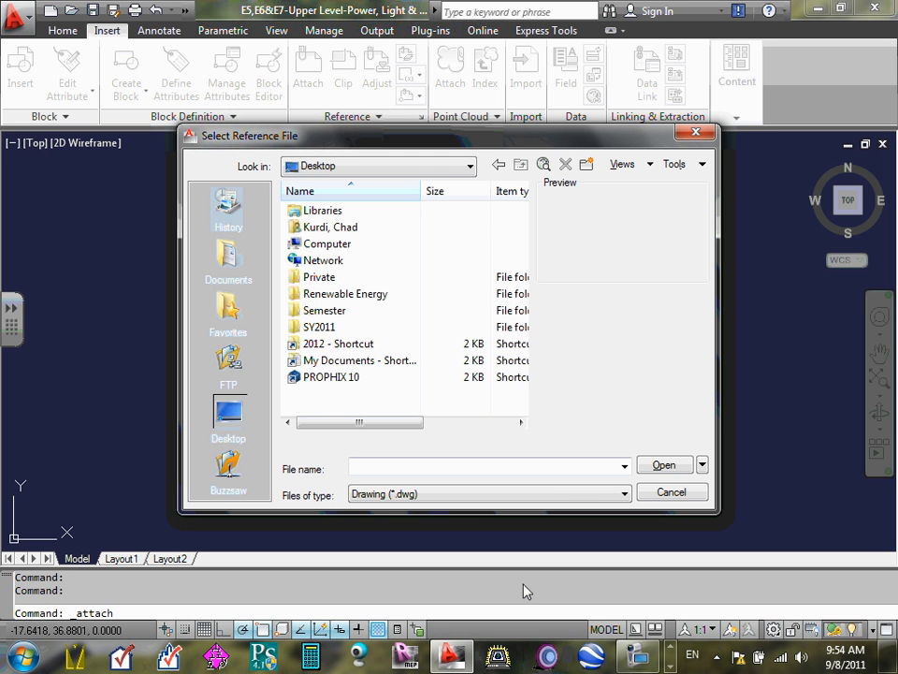
pyautogui.click(343, 346)
pyautogui.doubleClick(342, 346)
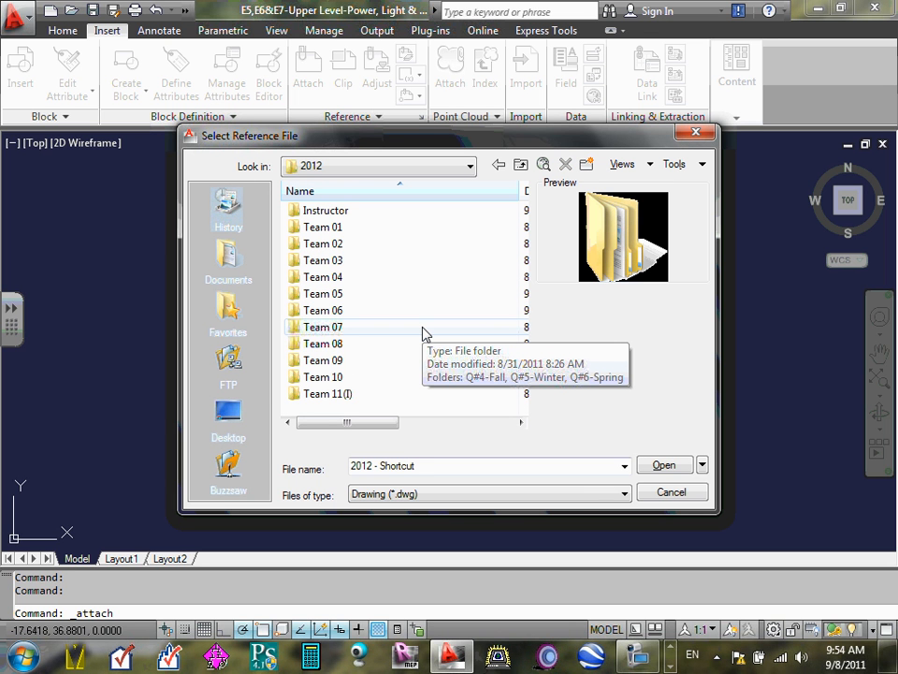
pyautogui.click(348, 395)
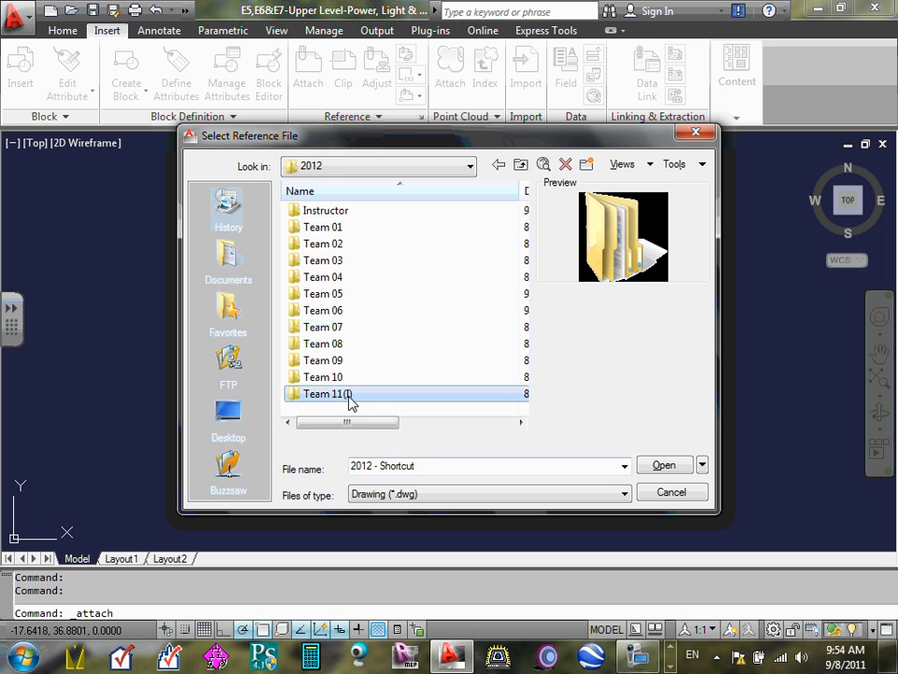
pyautogui.doubleClick(348, 393)
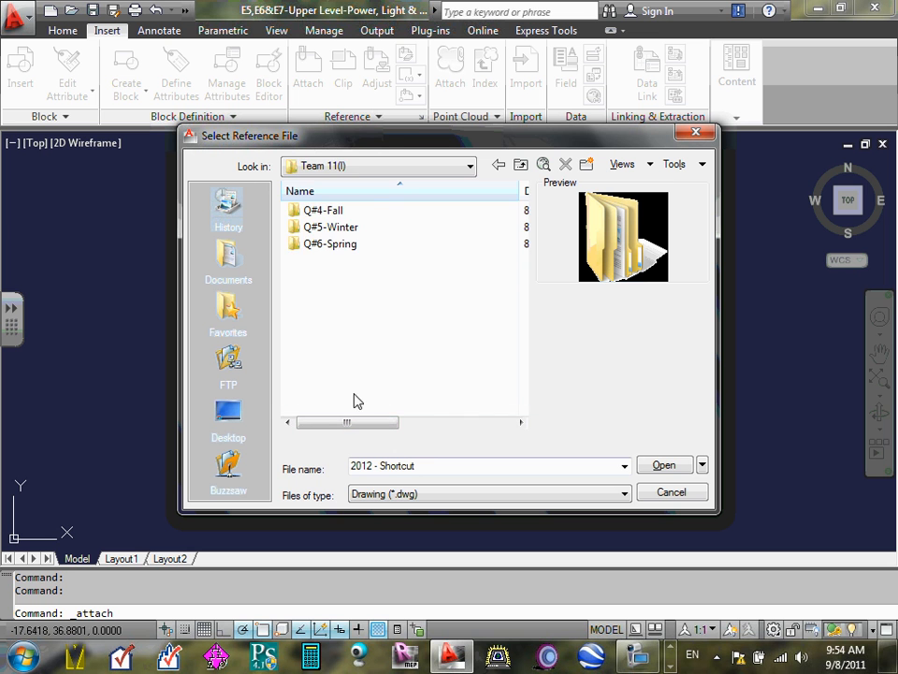
pyautogui.doubleClick(336, 211)
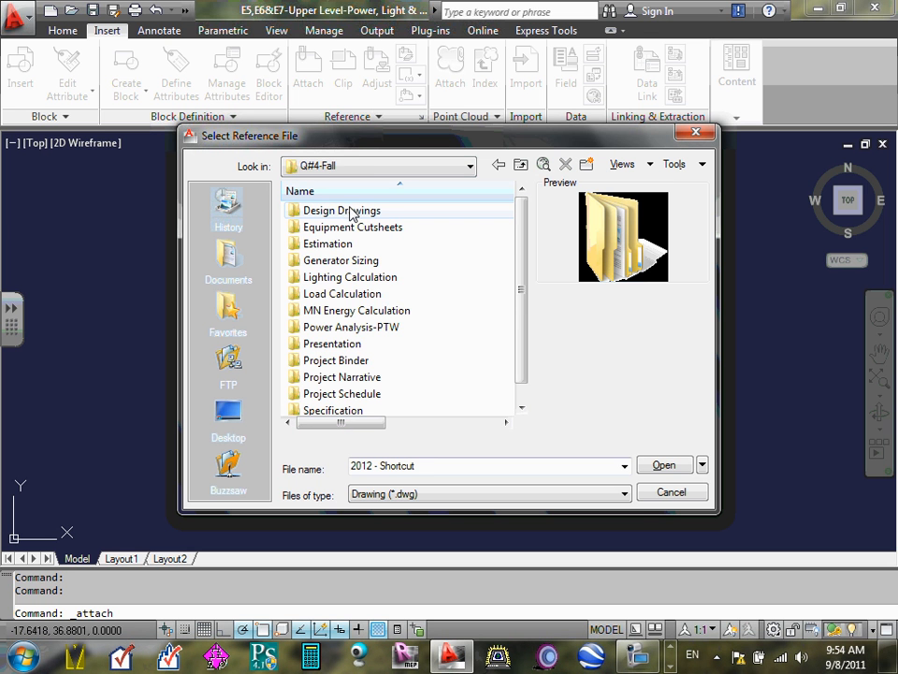
pyautogui.click(345, 218)
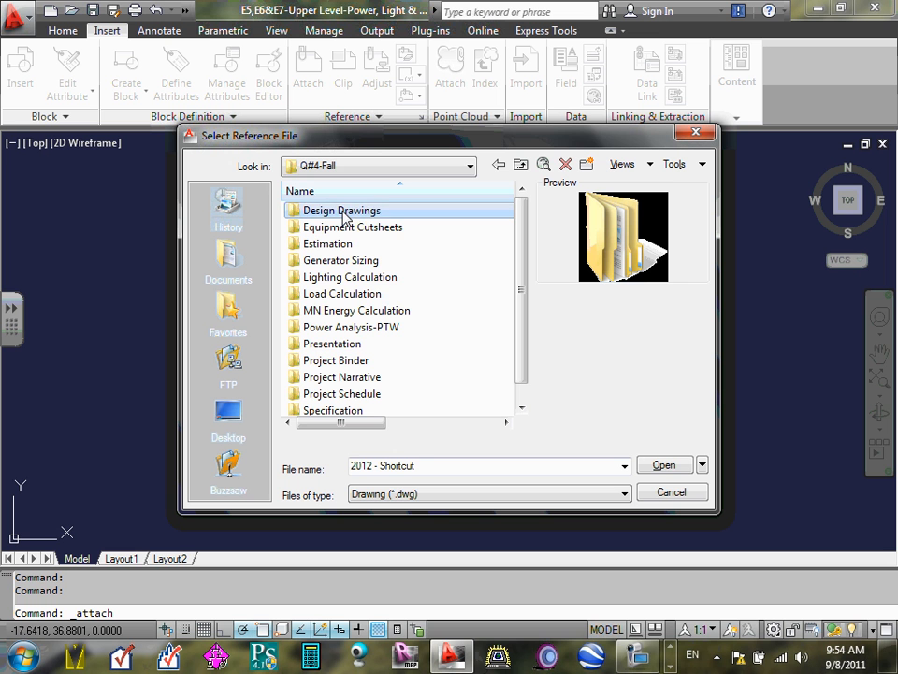
pyautogui.click(344, 212)
pyautogui.click(414, 217)
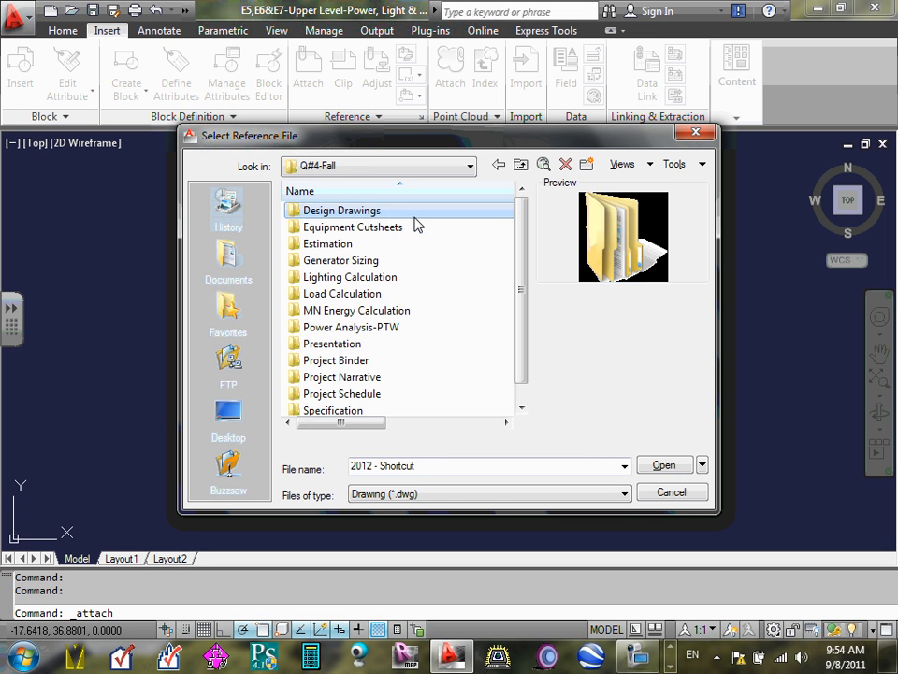
pyautogui.doubleClick(384, 211)
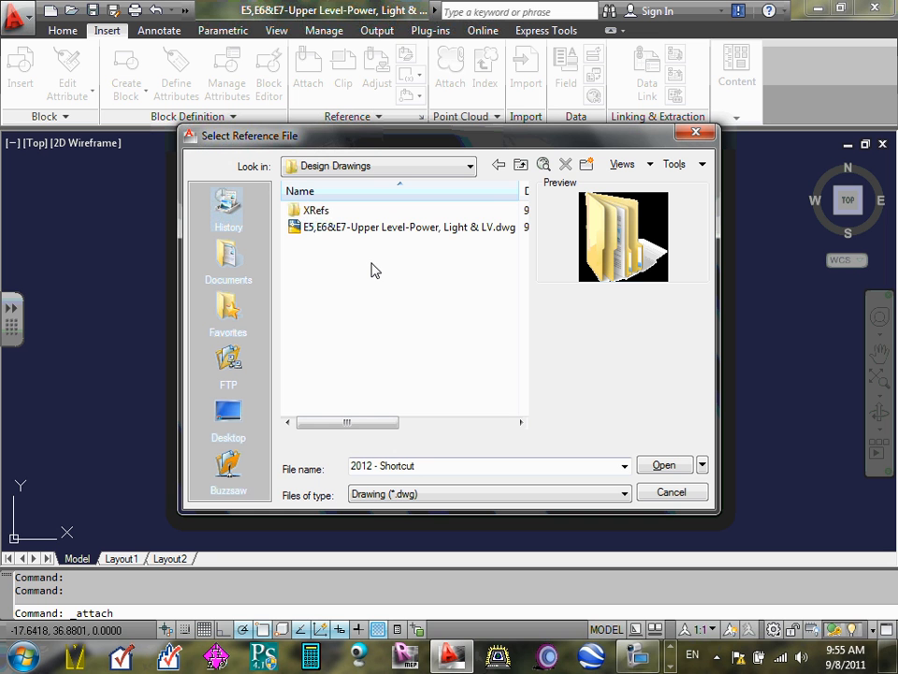
pyautogui.click(521, 166)
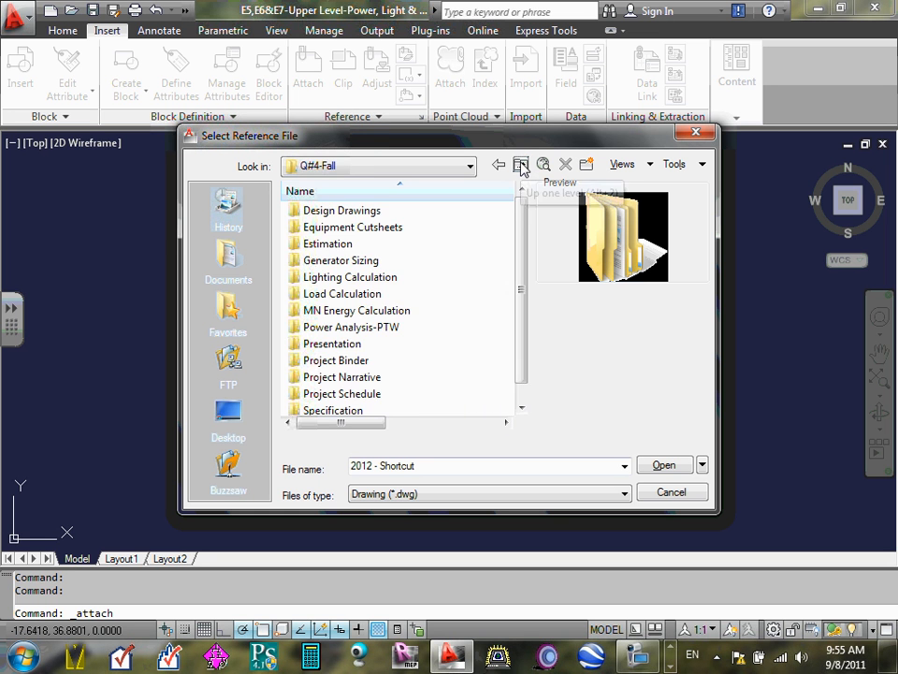
pyautogui.click(521, 166)
pyautogui.click(521, 165)
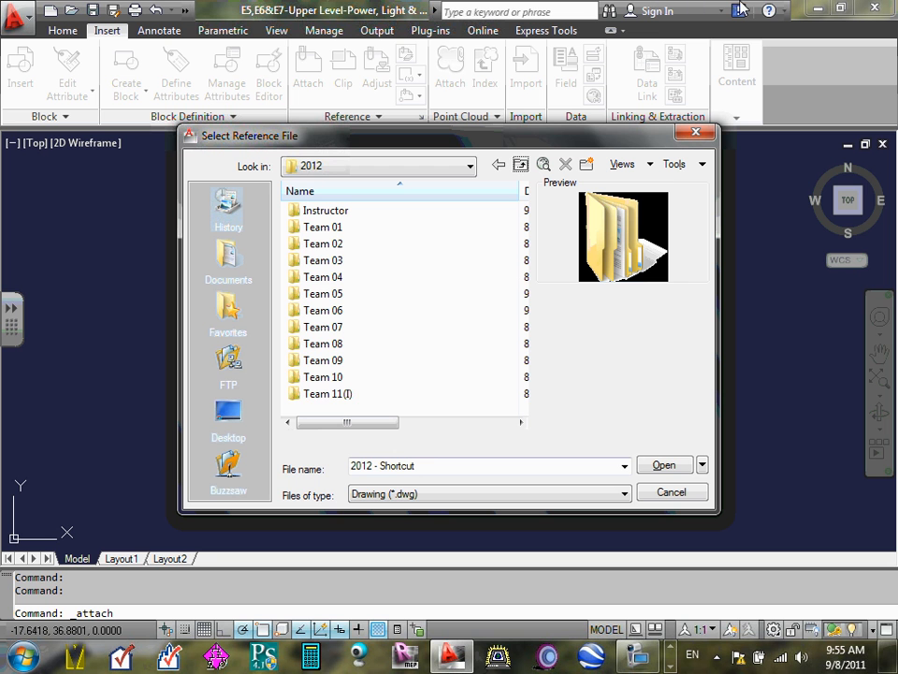
# - Browse through Team 11(I), Q#4-Fall, Design Drawings and XRefs to the CAD folder
pyautogui.doubleClick(340, 394)
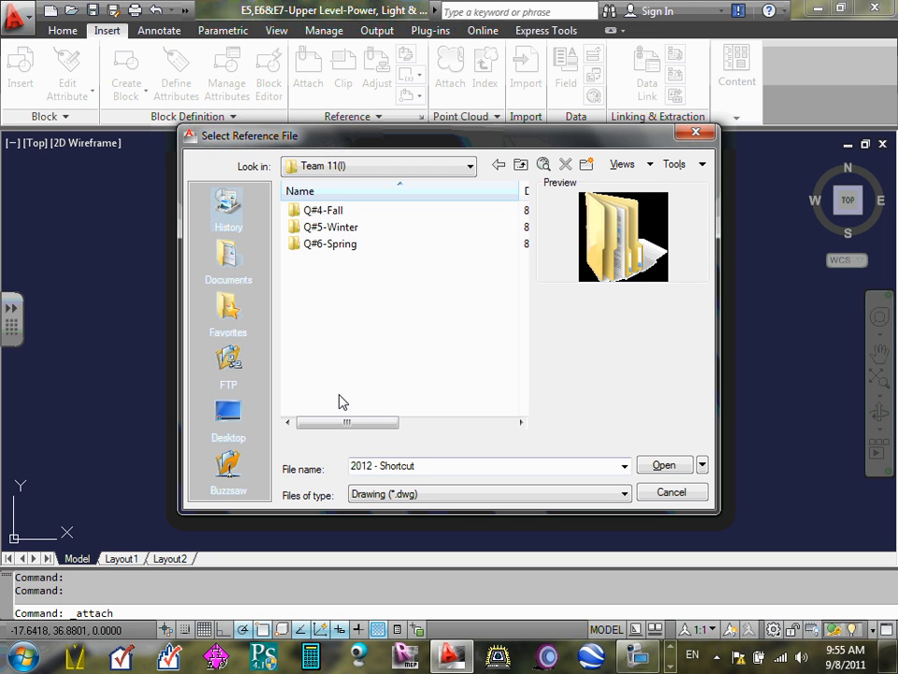
pyautogui.doubleClick(329, 210)
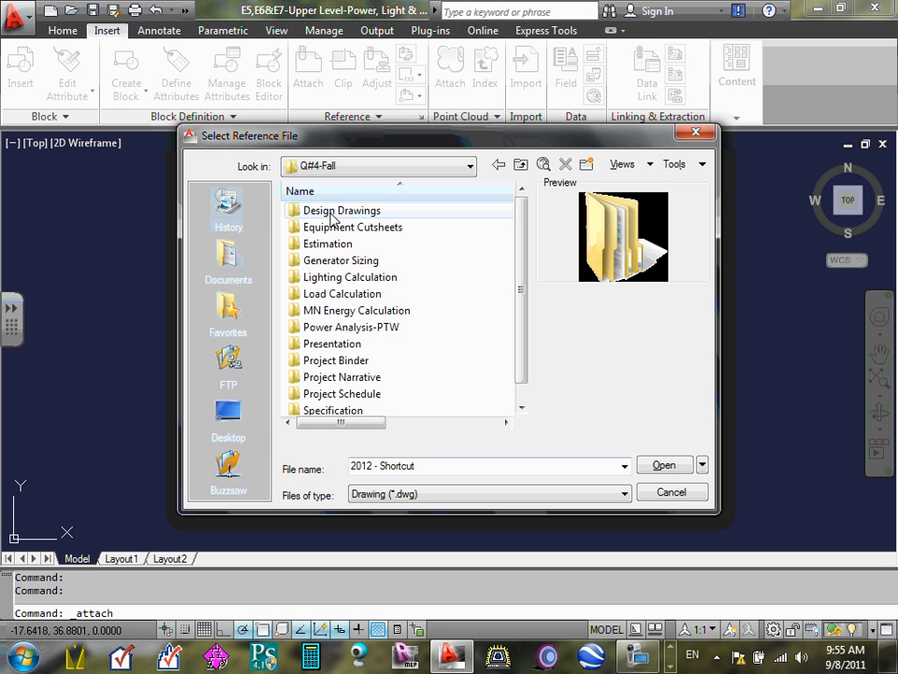
pyautogui.doubleClick(344, 211)
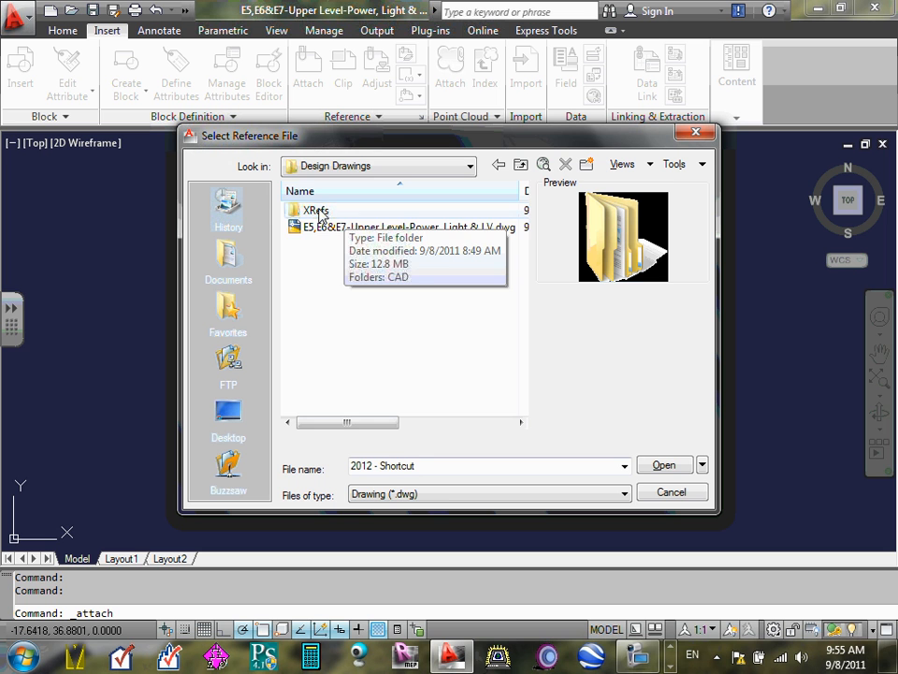
pyautogui.doubleClick(317, 210)
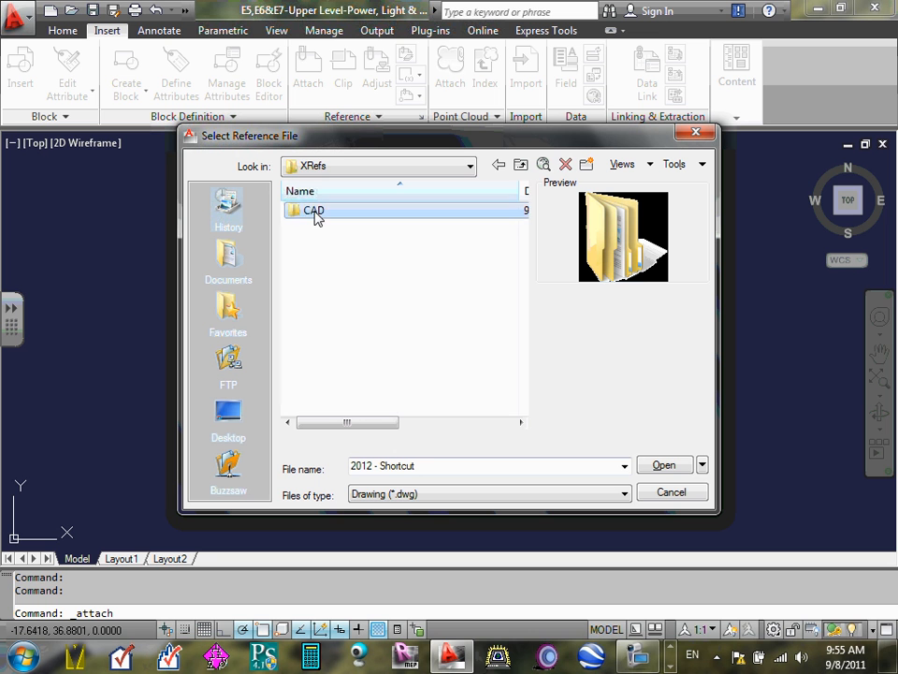
pyautogui.doubleClick(316, 212)
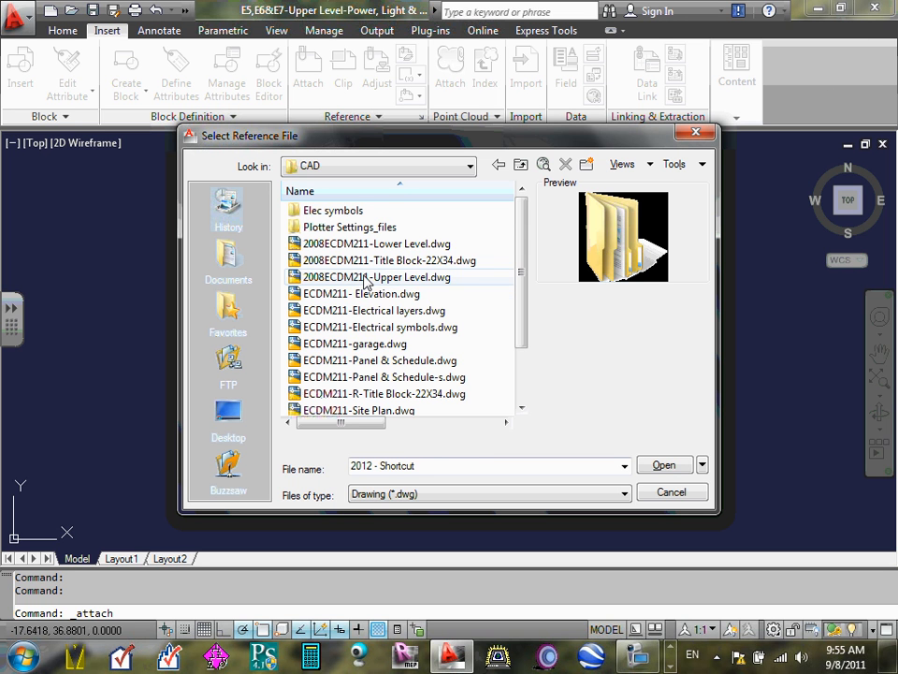
# - Choose 2008ECDM211-Upper Level.dwg as the reference file, keeping the Drawing (*.dwg) file type, and open it
pyautogui.click(369, 279)
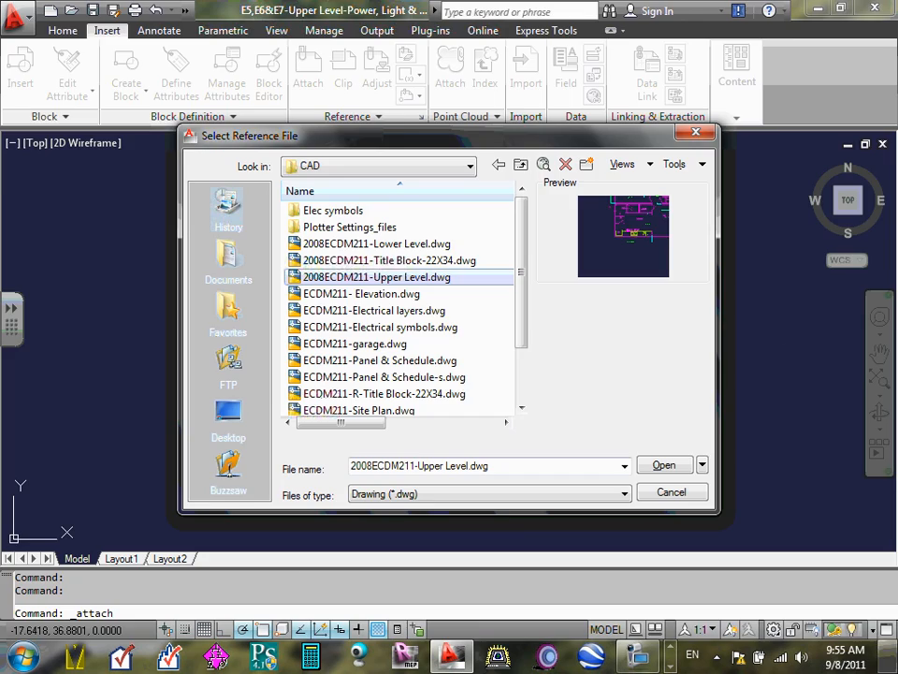
pyautogui.moveTo(894, 655)
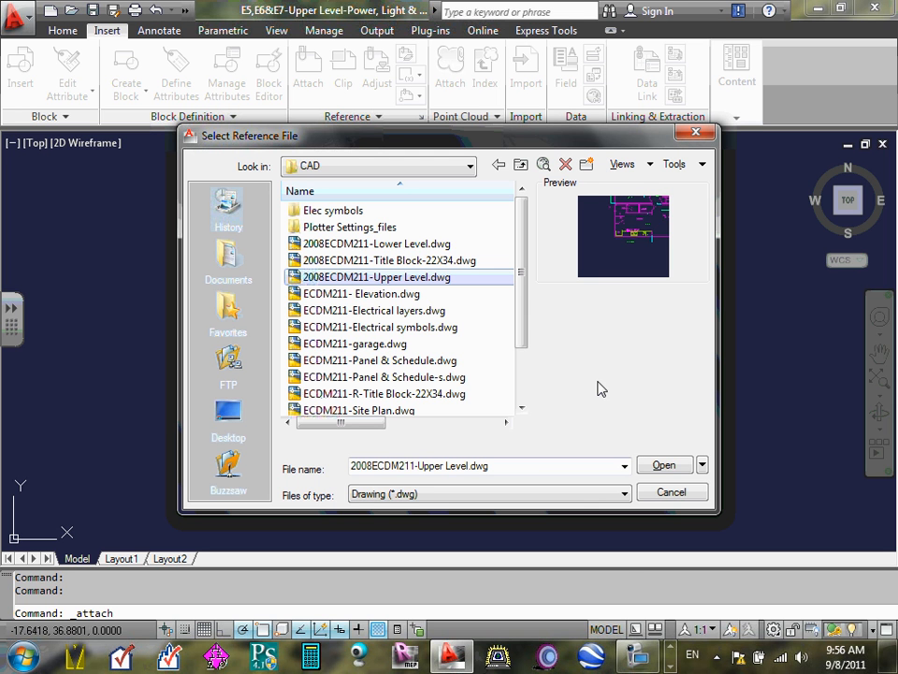
pyautogui.click(625, 494)
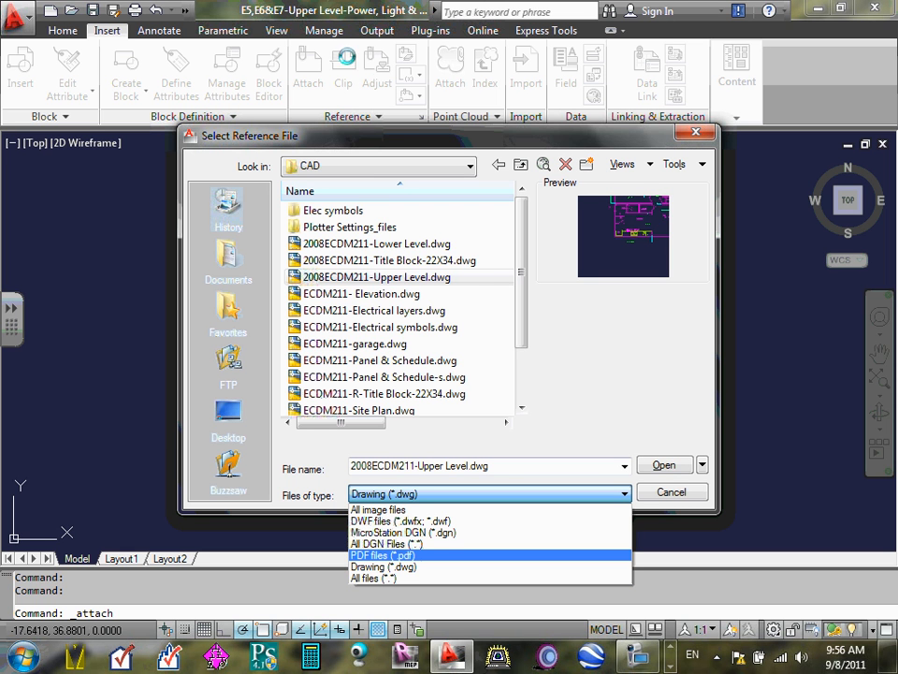
pyautogui.click(591, 425)
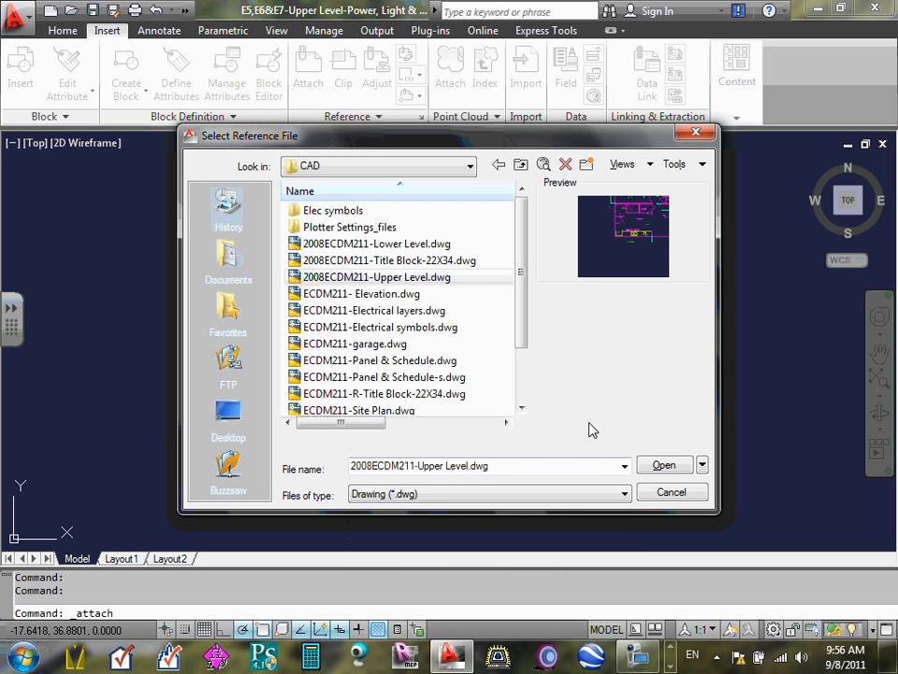
pyautogui.click(670, 465)
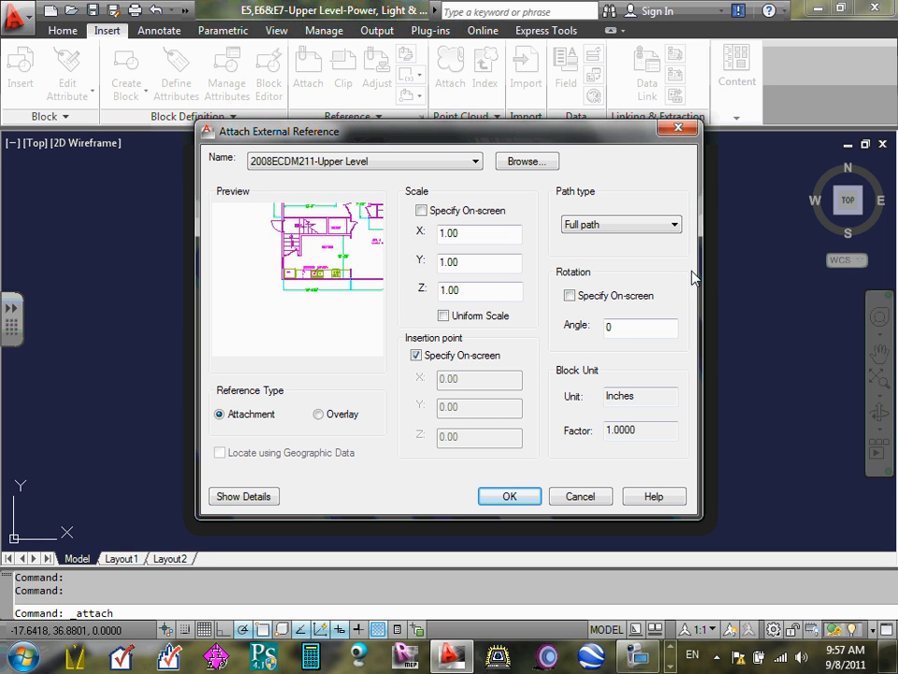
# - Attach the upper level plan as an Attachment with the Full path type and place it at an insertion point picked in model space
pyautogui.click(676, 227)
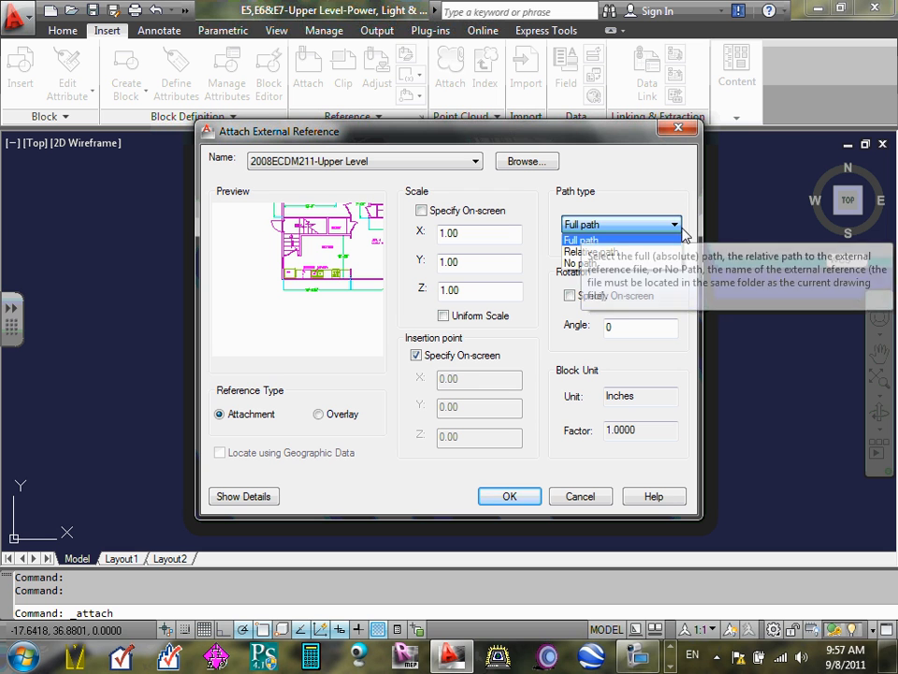
pyautogui.click(676, 222)
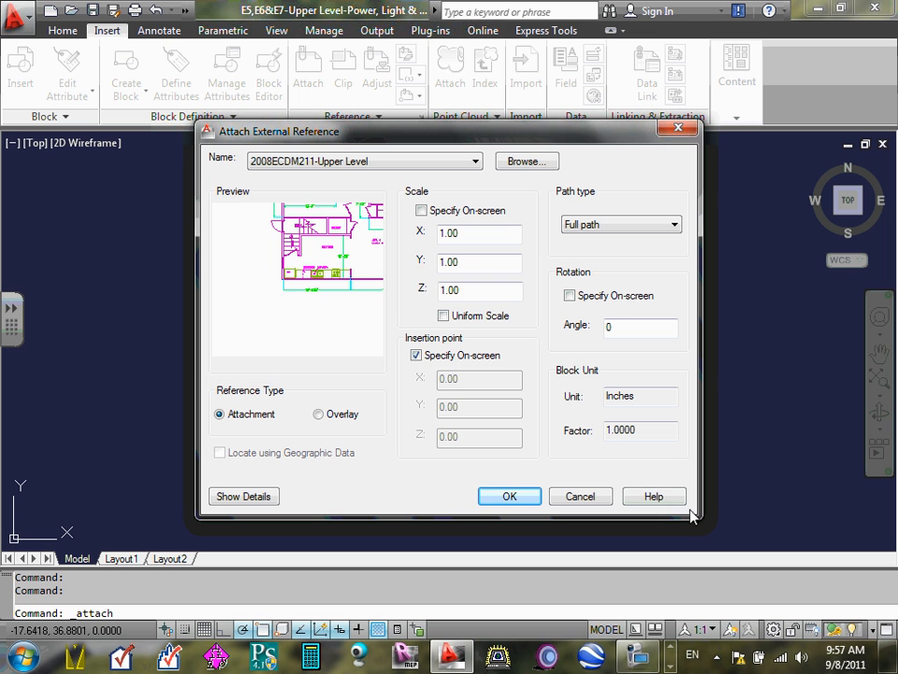
pyautogui.click(515, 502)
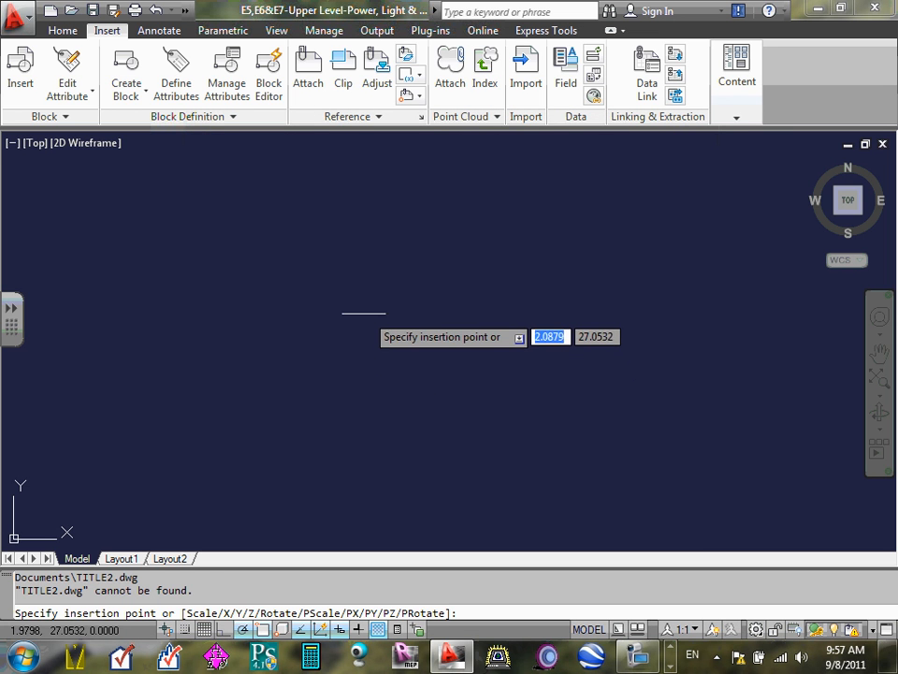
pyautogui.click(339, 301)
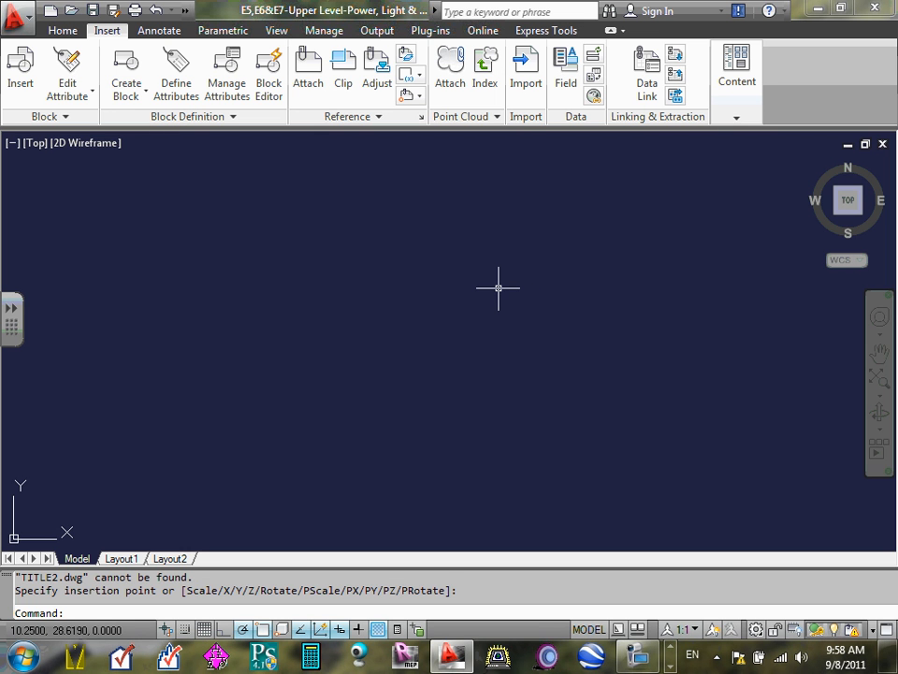
# - Zoom to the drawing extents and examine the attached upper level floor plan
pyautogui.write('z')
pyautogui.press('Return')
pyautogui.write('e')
pyautogui.press('Return')
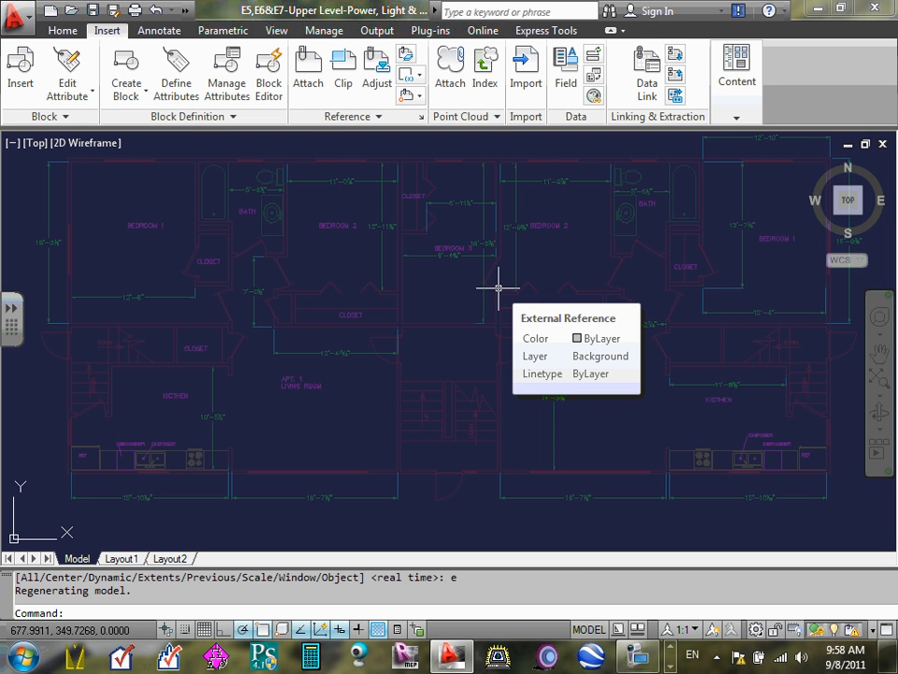
pyautogui.scroll(-5, 494, 304)
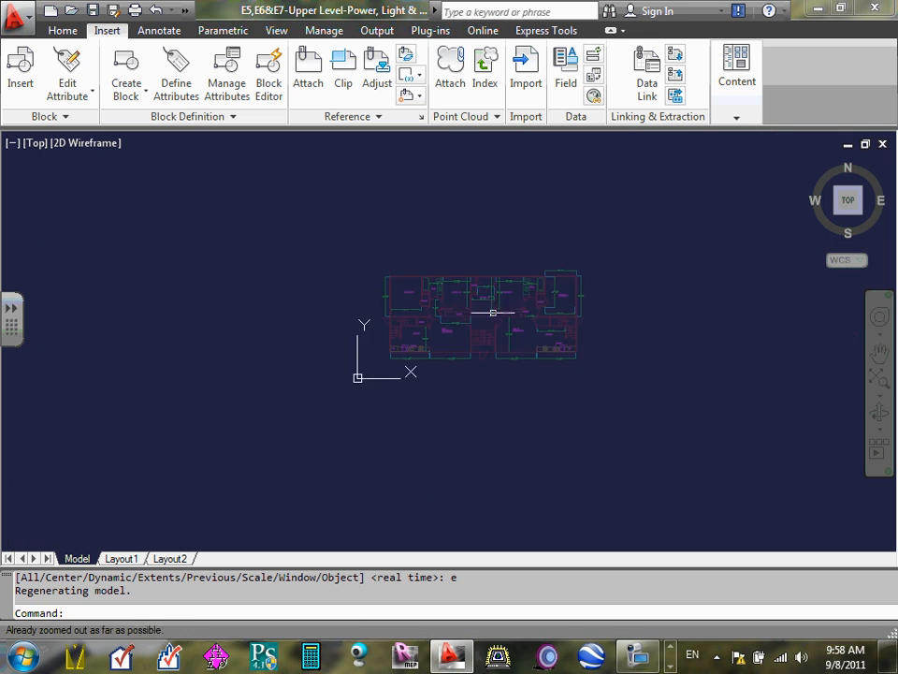
pyautogui.scroll(7, 472, 310)
pyautogui.scroll(-7, 497, 306)
pyautogui.scroll(5, 501, 304)
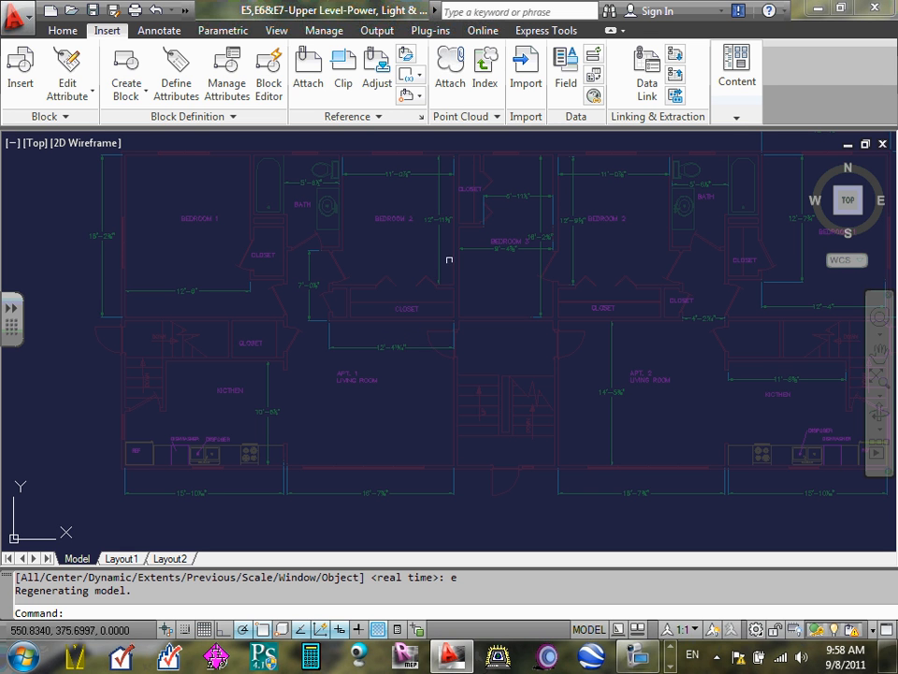
# - Select the attached floor plan to check how it is treated as an object, and clear the selection
pyautogui.click(441, 200)
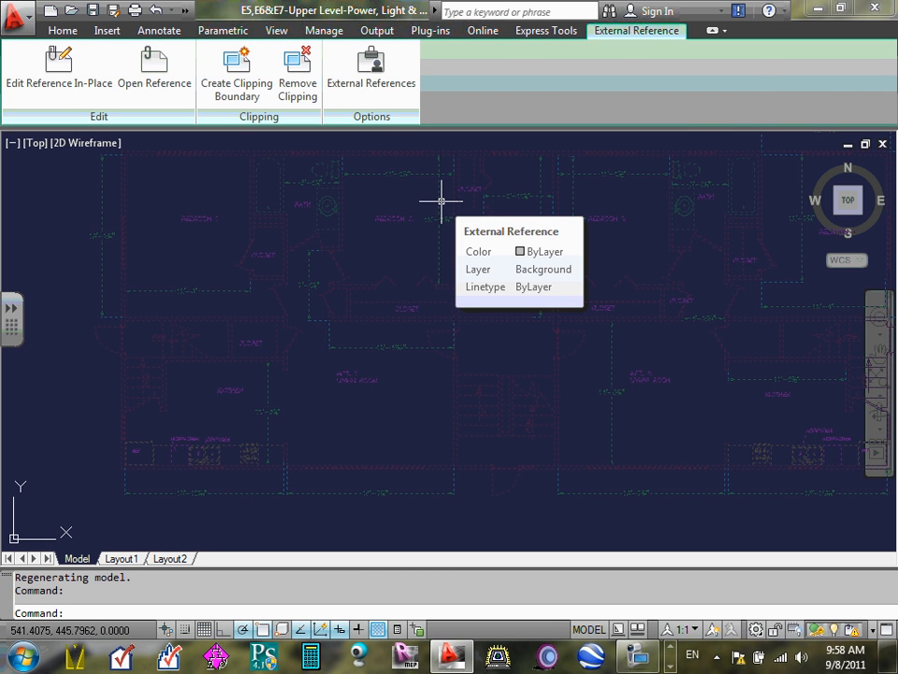
pyautogui.press('Escape')
pyautogui.press('Escape')
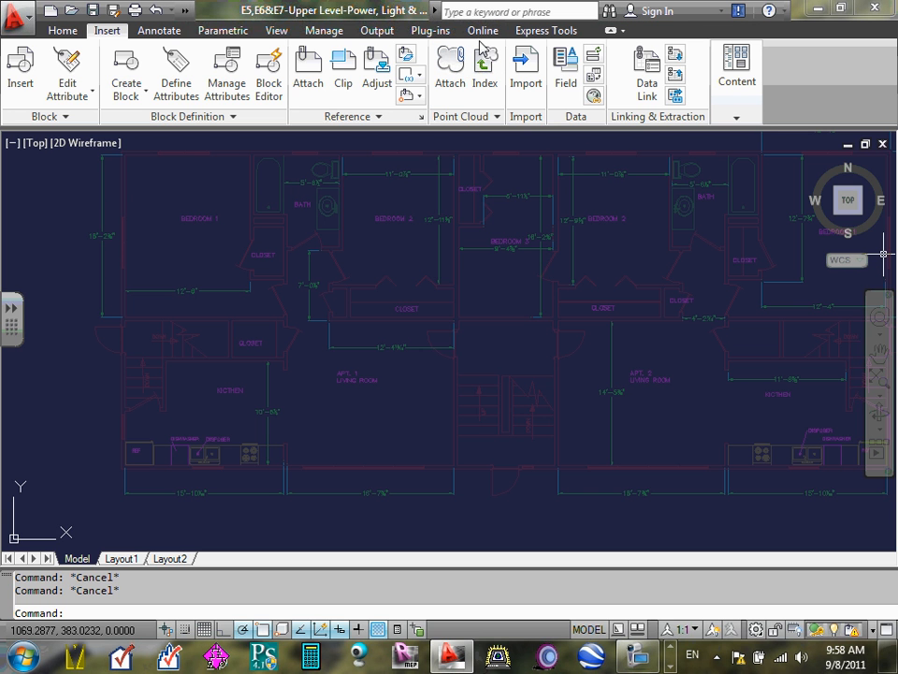
pyautogui.moveTo(328, 278); pyautogui.dragTo(805, 546, button='middle')
pyautogui.scroll(-3, 335, 279)
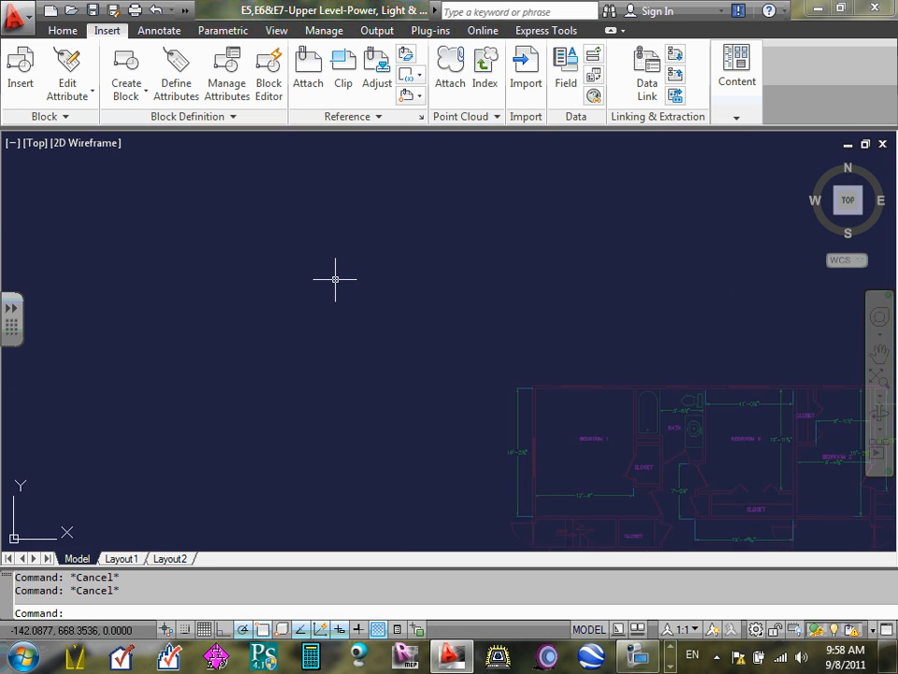
pyautogui.scroll(-2, 323, 267)
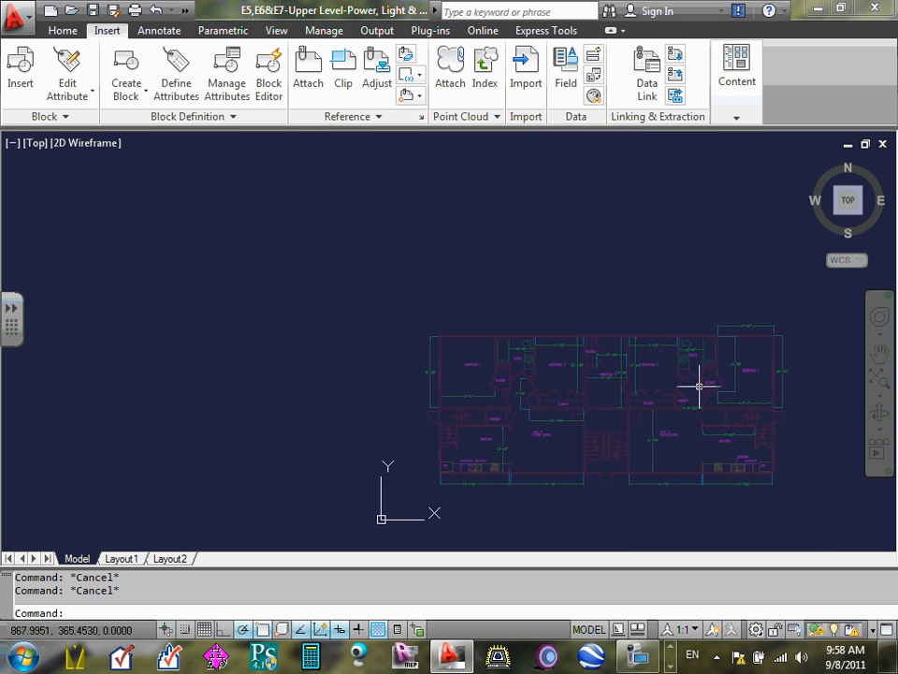
pyautogui.moveTo(698, 382); pyautogui.dragTo(340, 283, button='middle')
pyautogui.scroll(6, 255, 270)
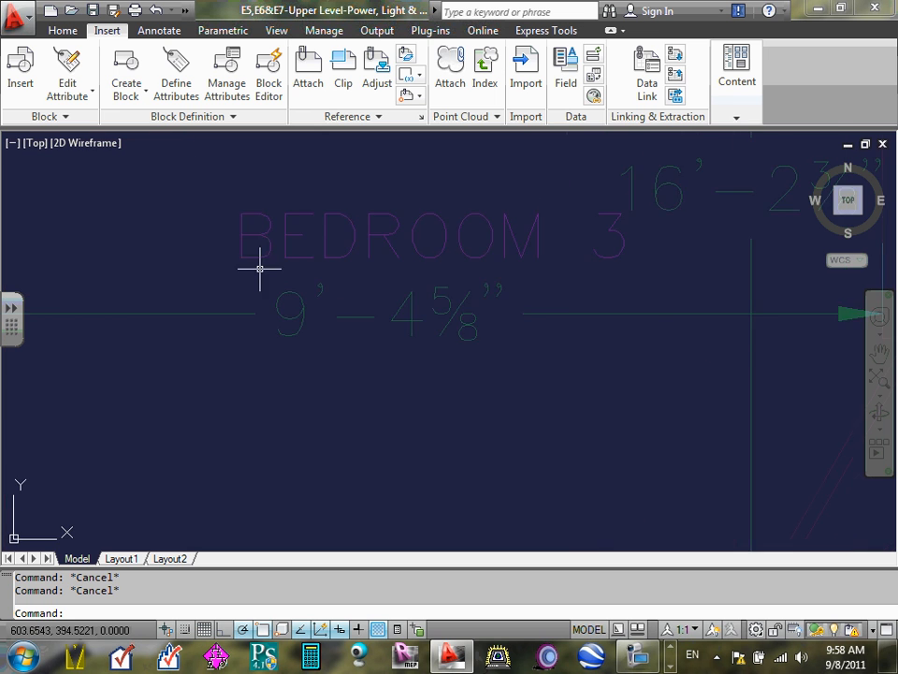
pyautogui.scroll(-7, 265, 263)
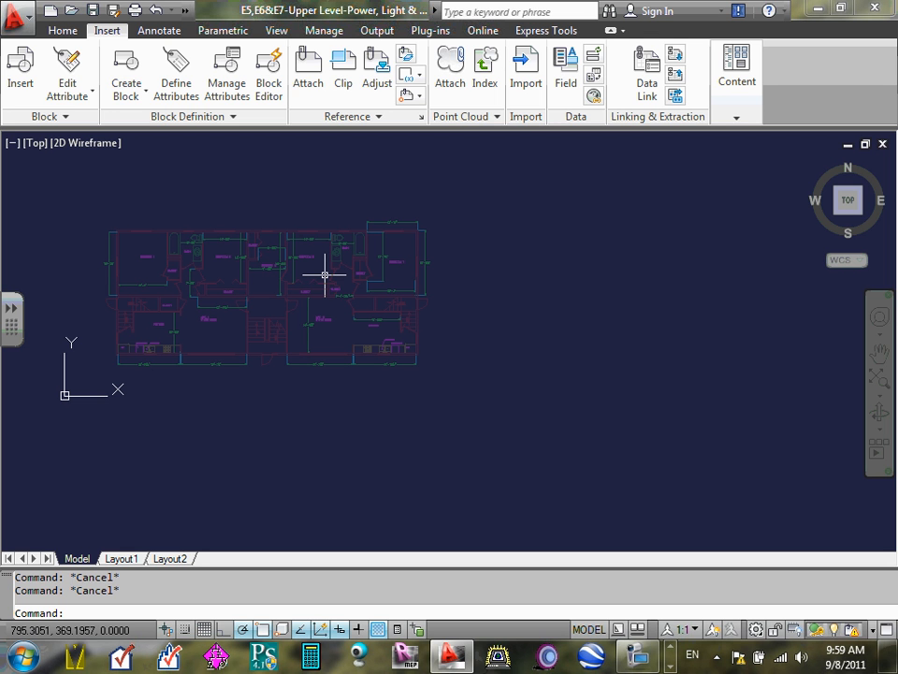
pyautogui.click(62, 29)
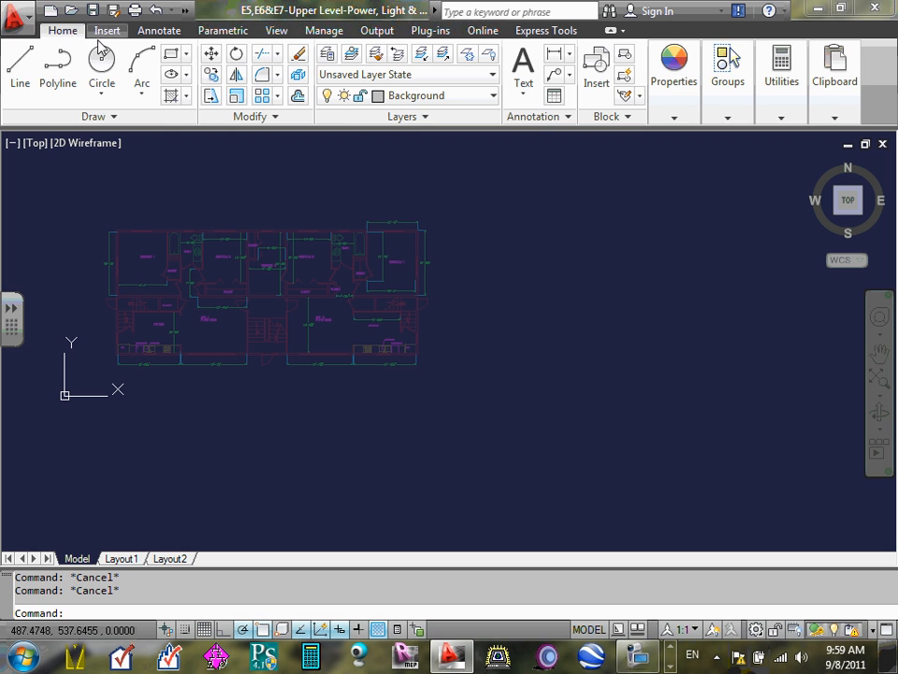
pyautogui.click(106, 31)
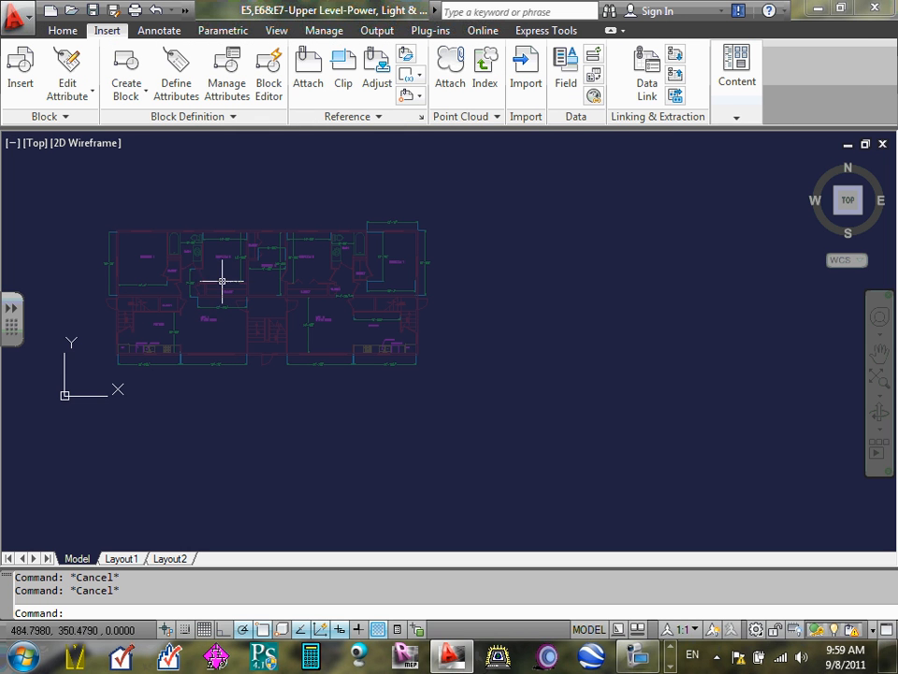
pyautogui.scroll(-3, 411, 357)
pyautogui.scroll(3, 433, 350)
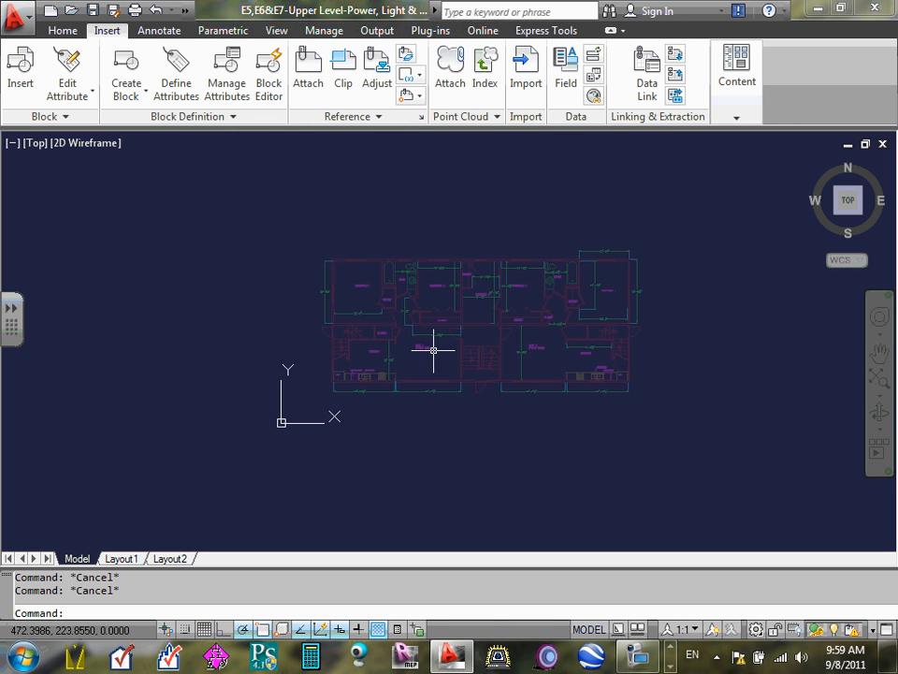
pyautogui.scroll(5, 401, 297)
pyautogui.scroll(-4, 483, 289)
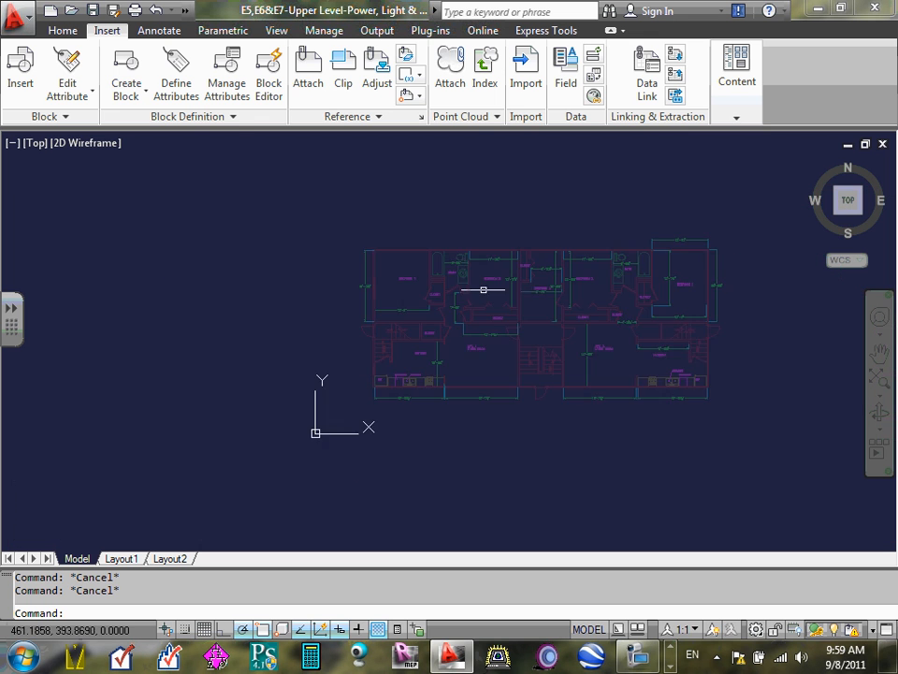
pyautogui.scroll(4, 608, 328)
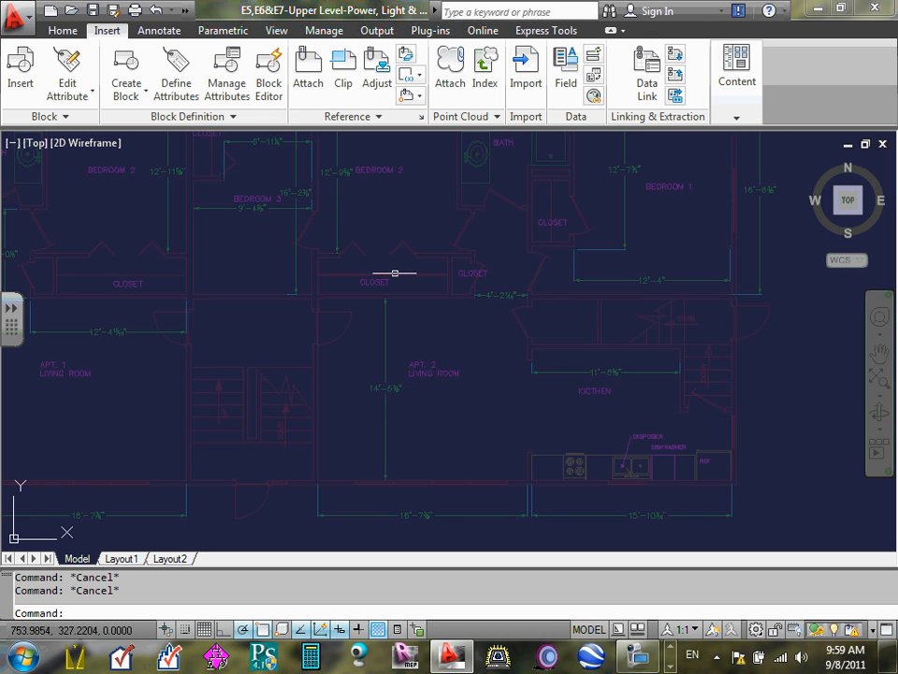
pyautogui.scroll(-5, 394, 273)
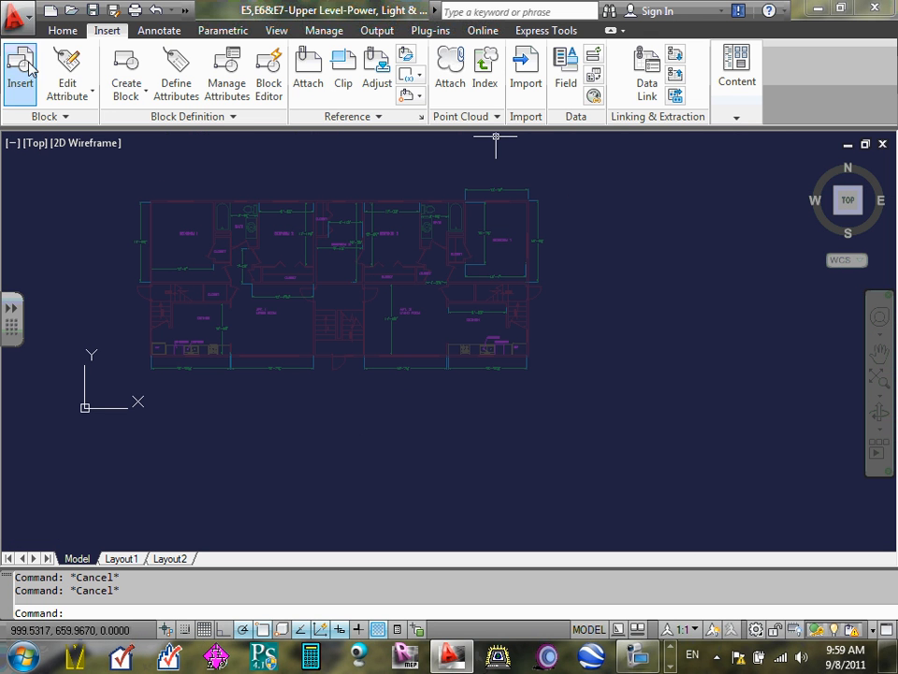
# - Open the Layer Properties Manager and examine the layers under the TITLE2 and 2008ECDM211-Upper Level Xref filters
pyautogui.click(59, 31)
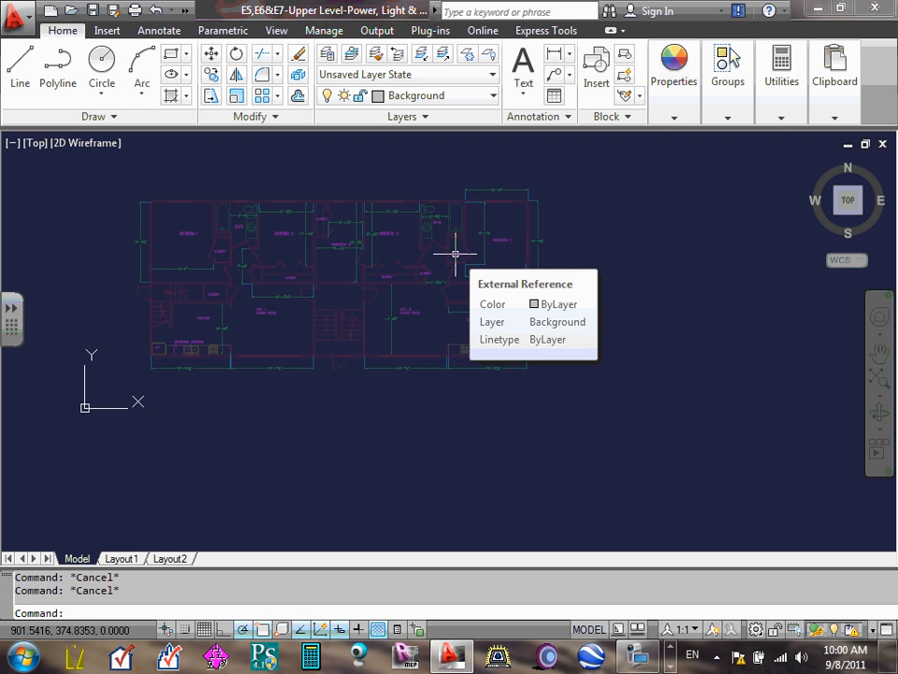
pyautogui.click(327, 58)
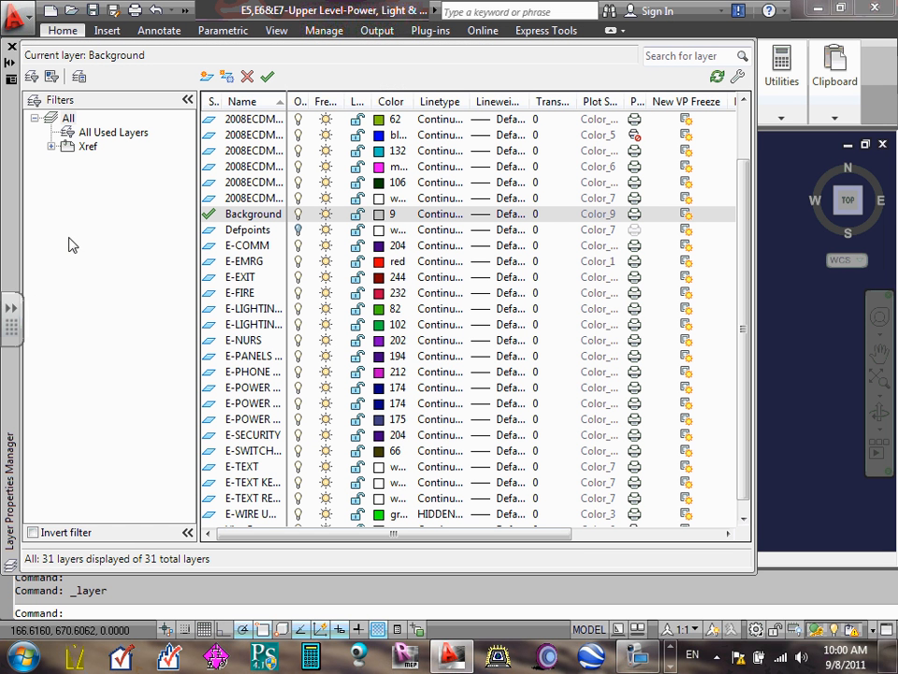
pyautogui.click(51, 146)
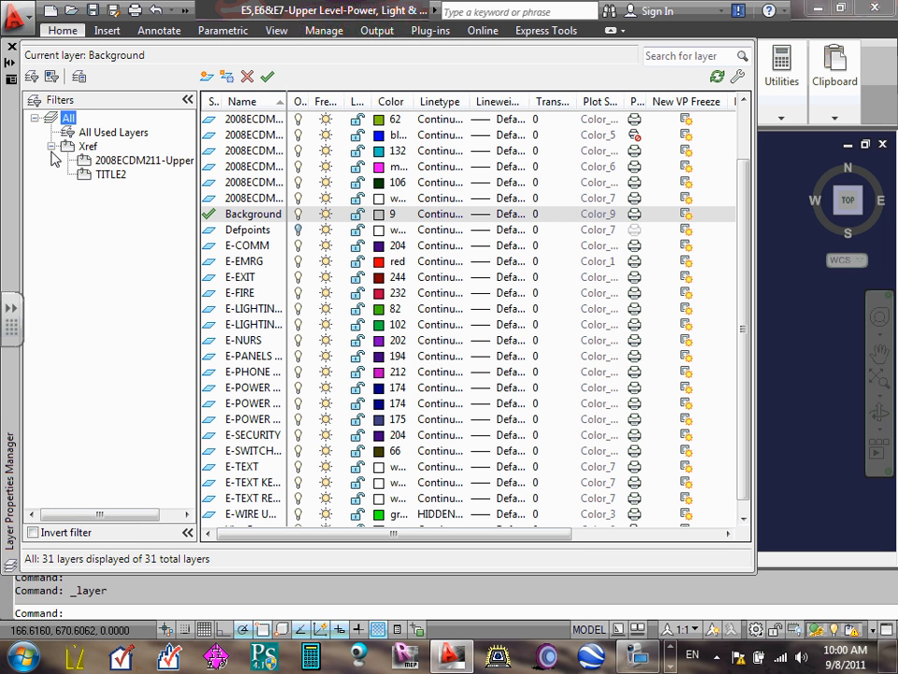
pyautogui.click(110, 161)
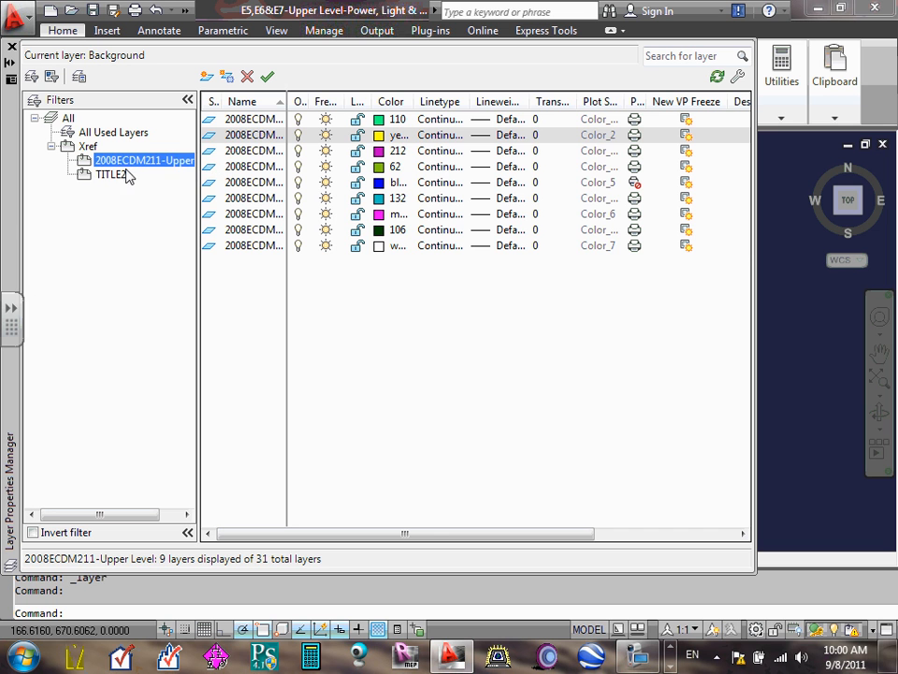
pyautogui.click(105, 177)
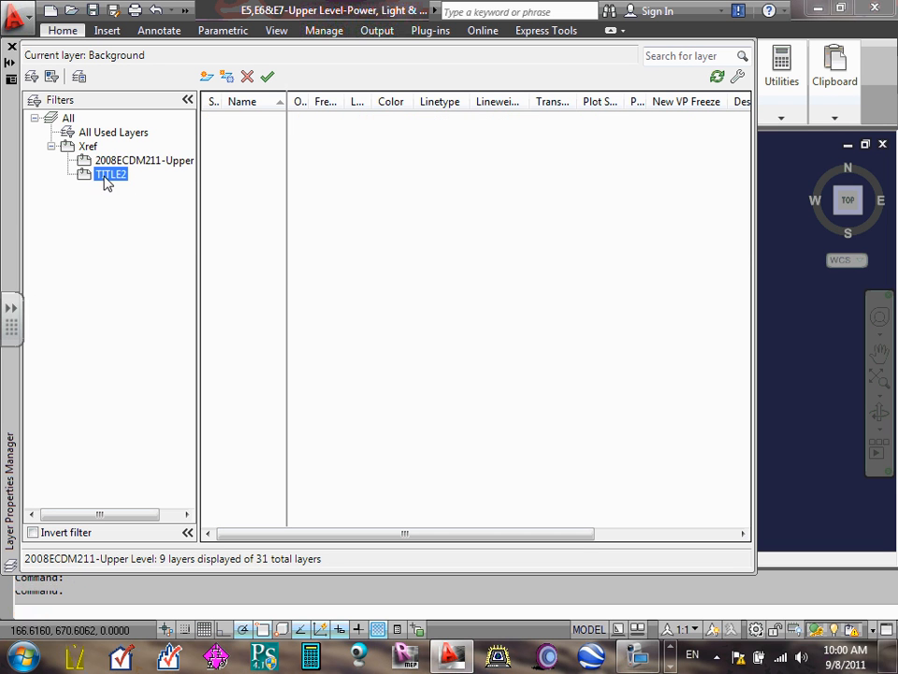
pyautogui.click(120, 167)
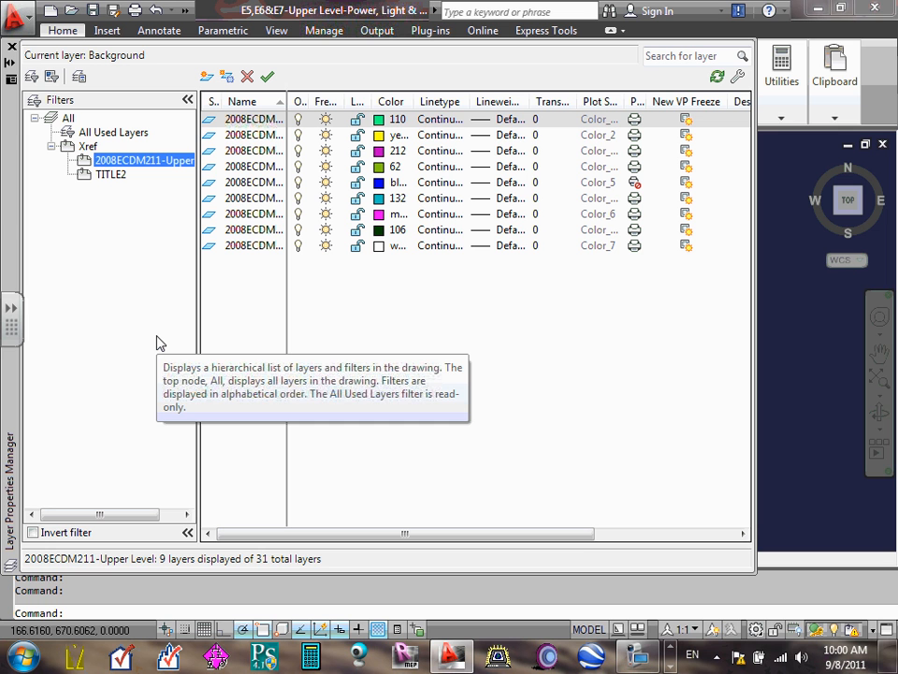
# - Set the color of all 2008ECDM211-Upper Level xref layers to 9, and close the Layer Properties Manager with all layers listed
pyautogui.click(291, 344)
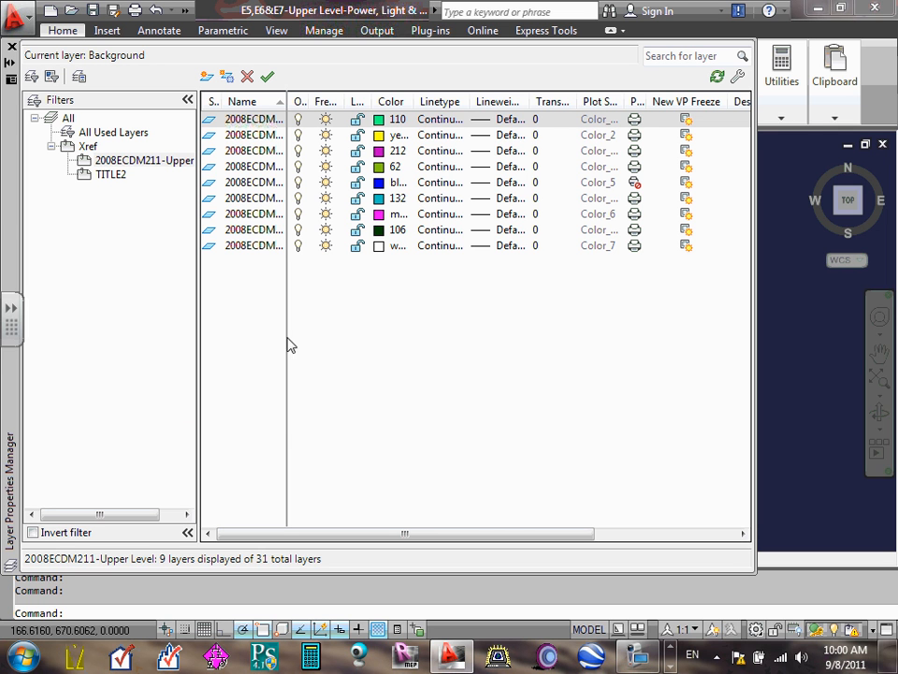
pyautogui.click(273, 121)
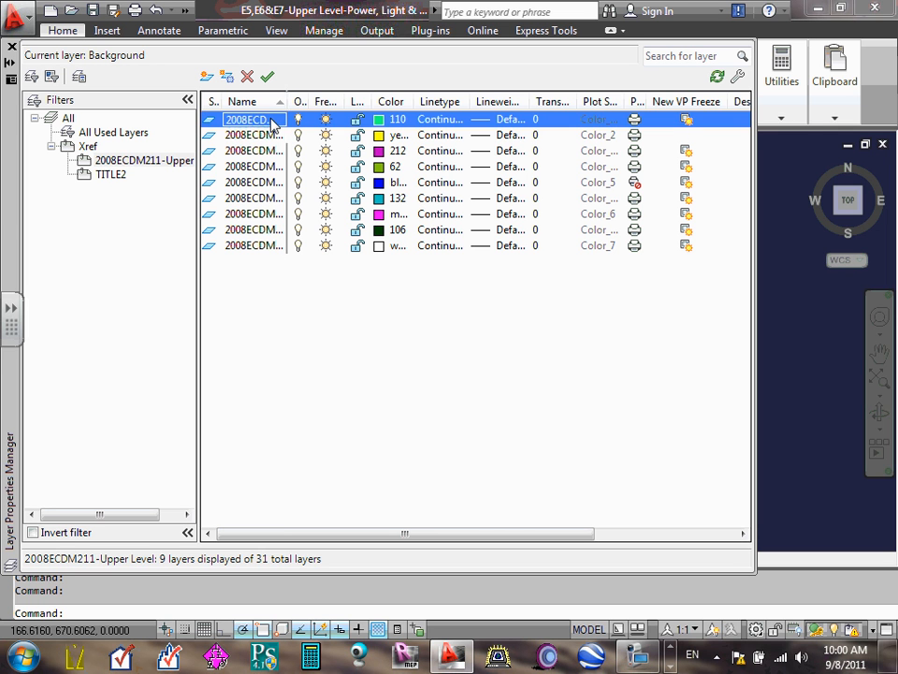
pyautogui.keyDown('shift'); pyautogui.click(266, 247); pyautogui.keyUp('shift')
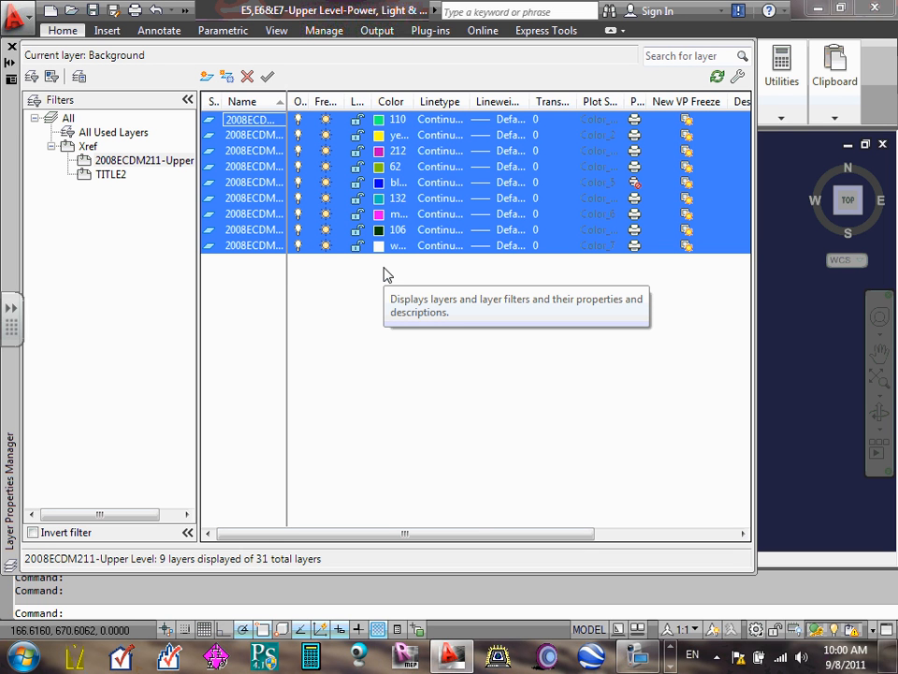
pyautogui.click(379, 173)
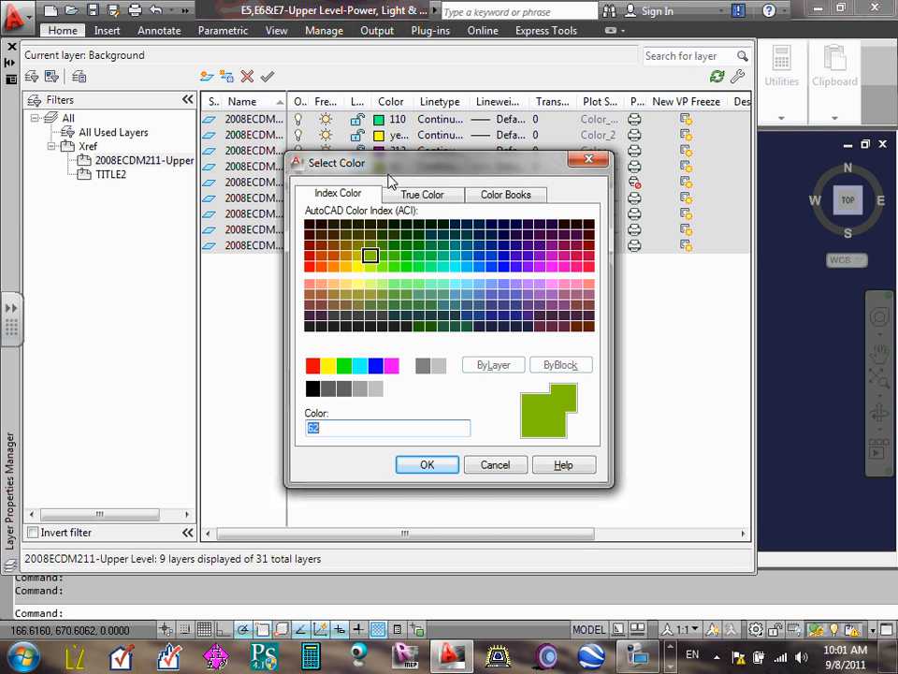
pyautogui.write('9')
pyautogui.click(428, 466)
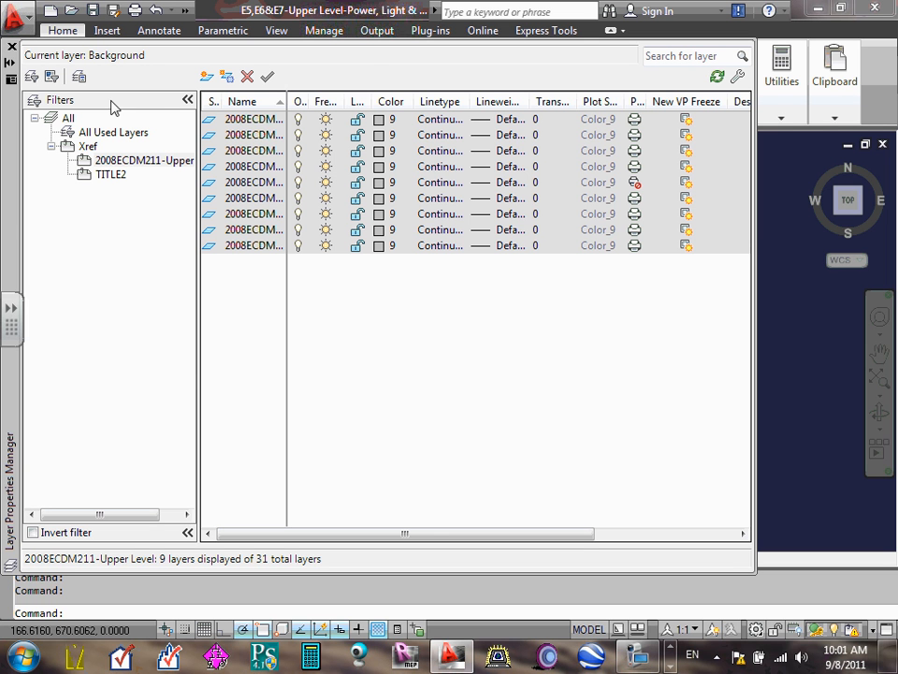
pyautogui.click(67, 120)
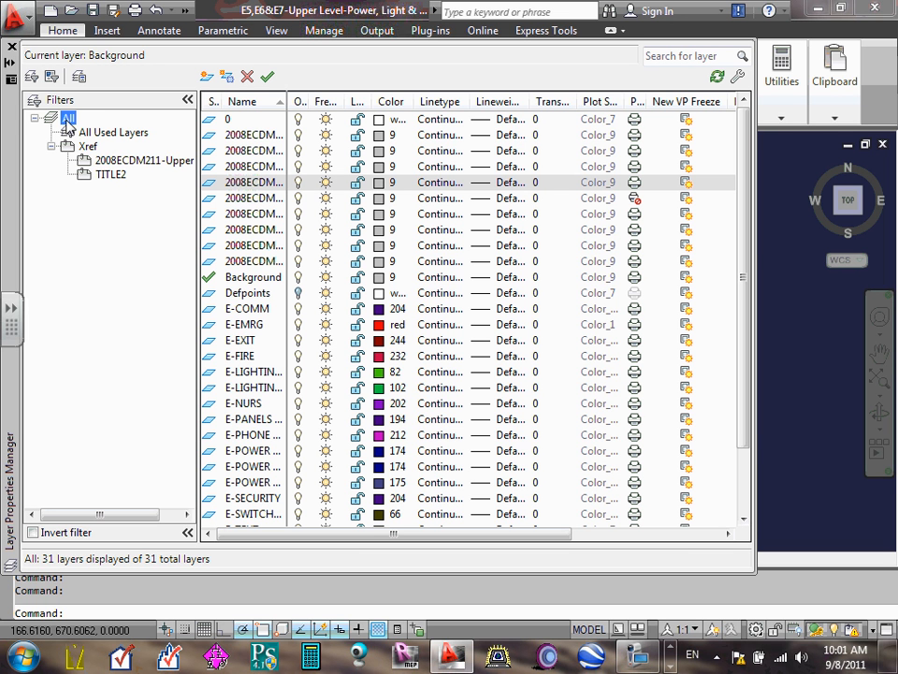
pyautogui.click(11, 46)
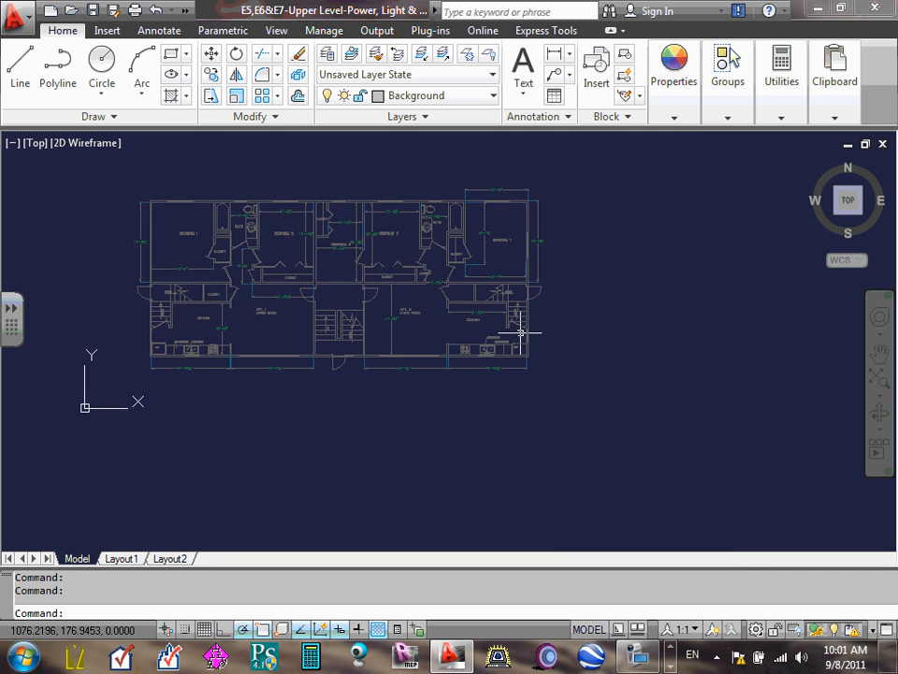
# - Examine the recolored xref's rooms and dimensions in model space, and fit the whole plan to the drawing extents
pyautogui.scroll(3, 278, 259)
pyautogui.scroll(-2, 477, 291)
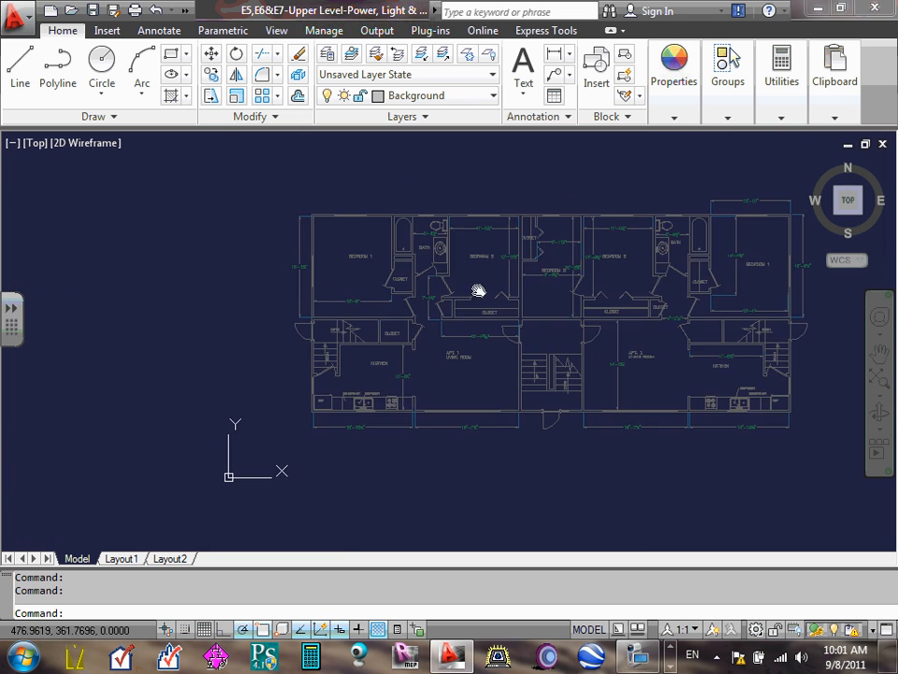
pyautogui.scroll(4, 477, 286)
pyautogui.scroll(3, 483, 279)
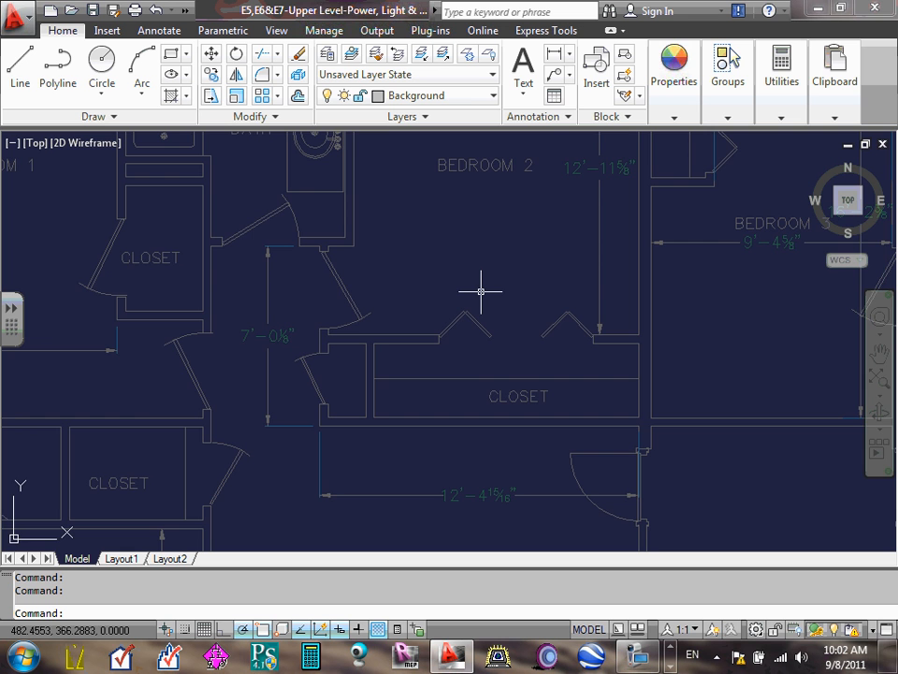
pyautogui.scroll(-8, 481, 291)
pyautogui.scroll(6, 487, 244)
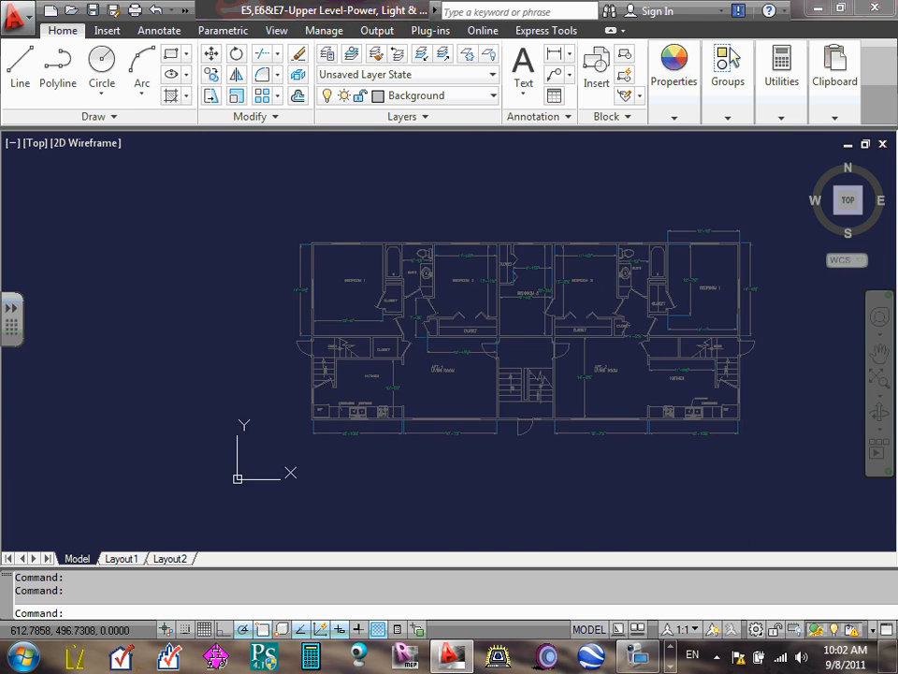
pyautogui.scroll(8, 486, 245)
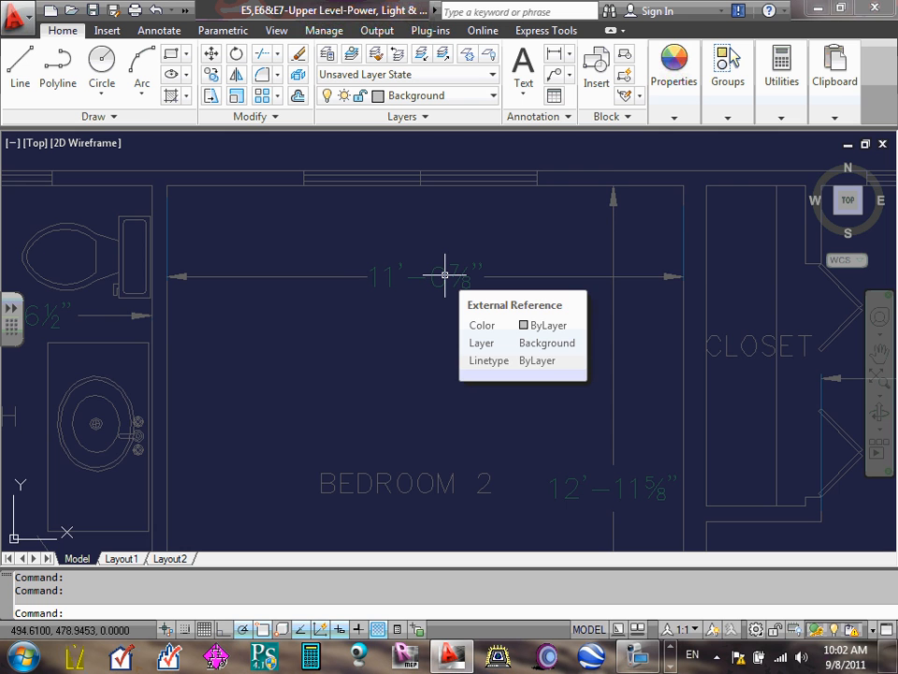
pyautogui.scroll(-6, 446, 274)
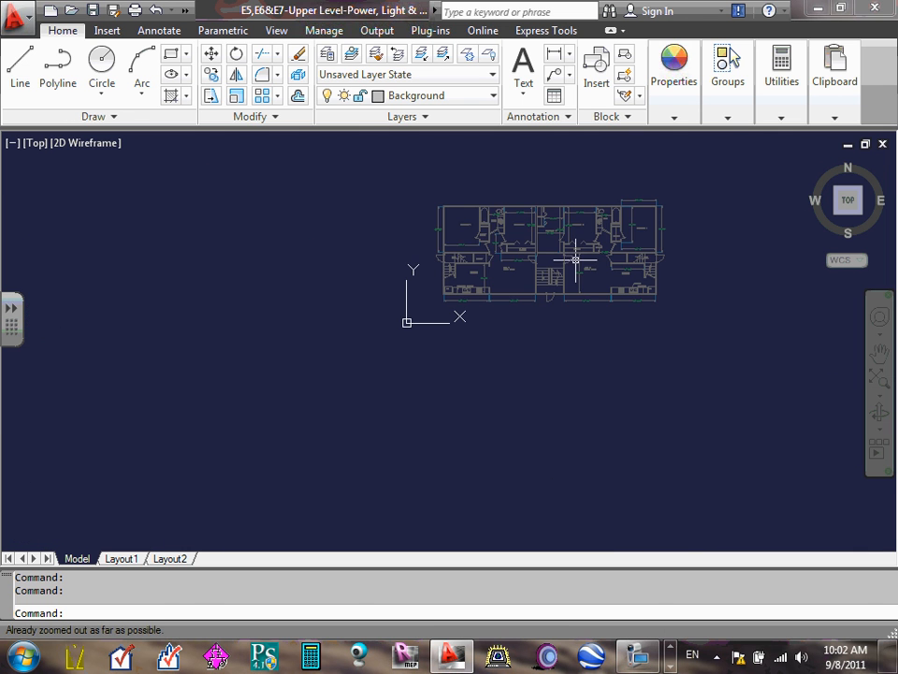
pyautogui.scroll(5, 549, 272)
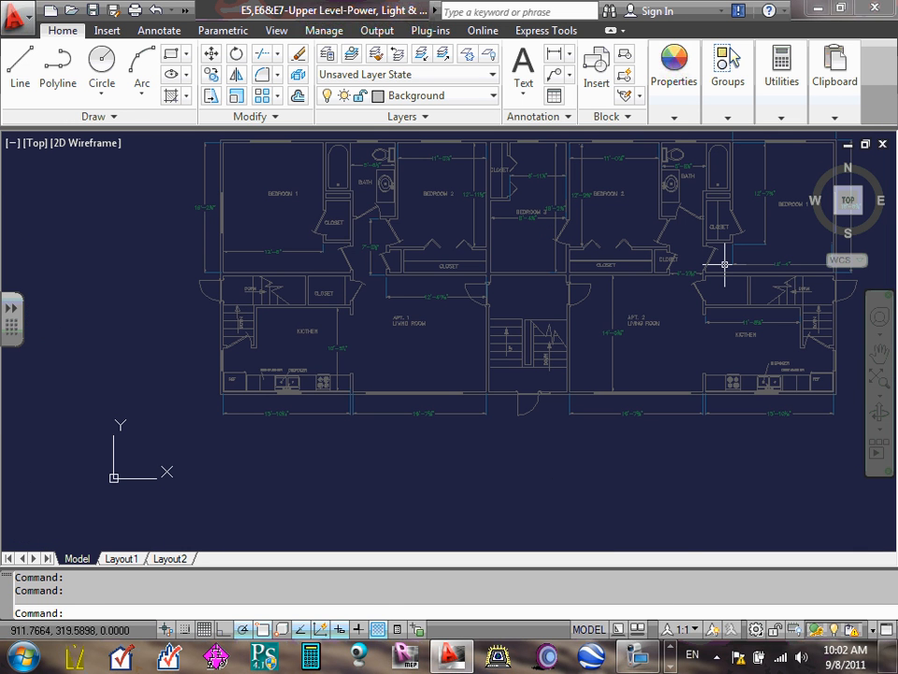
pyautogui.write('z')
pyautogui.press('Return')
pyautogui.write('e')
pyautogui.press('Return')
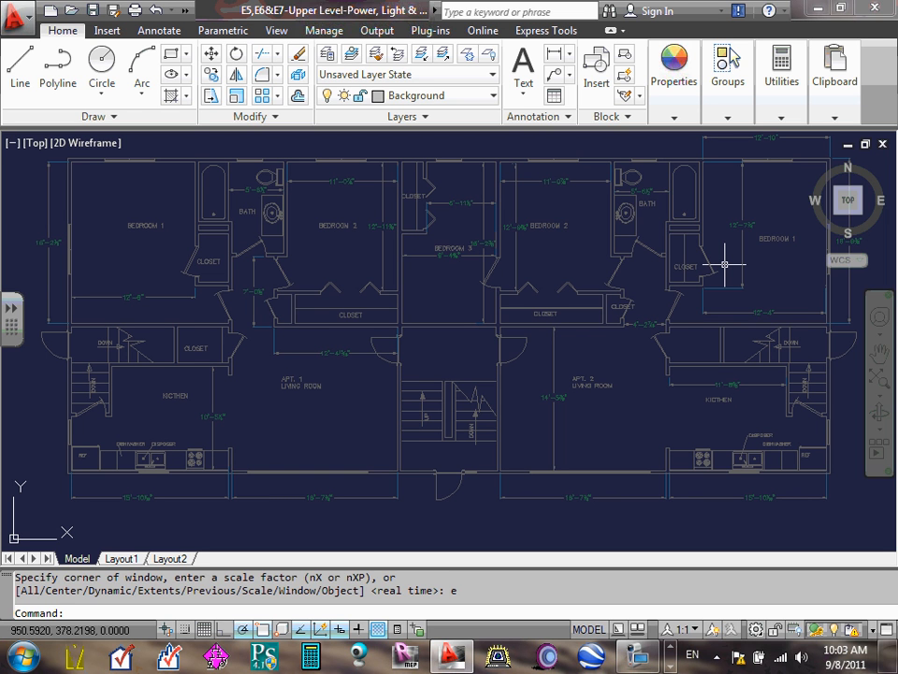
pyautogui.press('Return')
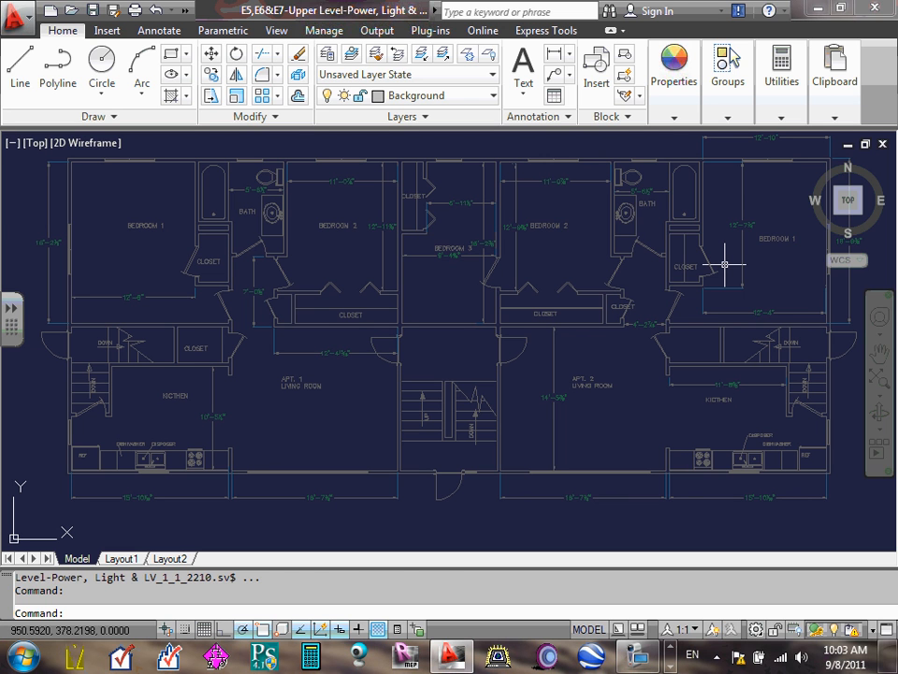
pyautogui.write('z')
pyautogui.press('Return')
pyautogui.write('e')
pyautogui.press('Return')
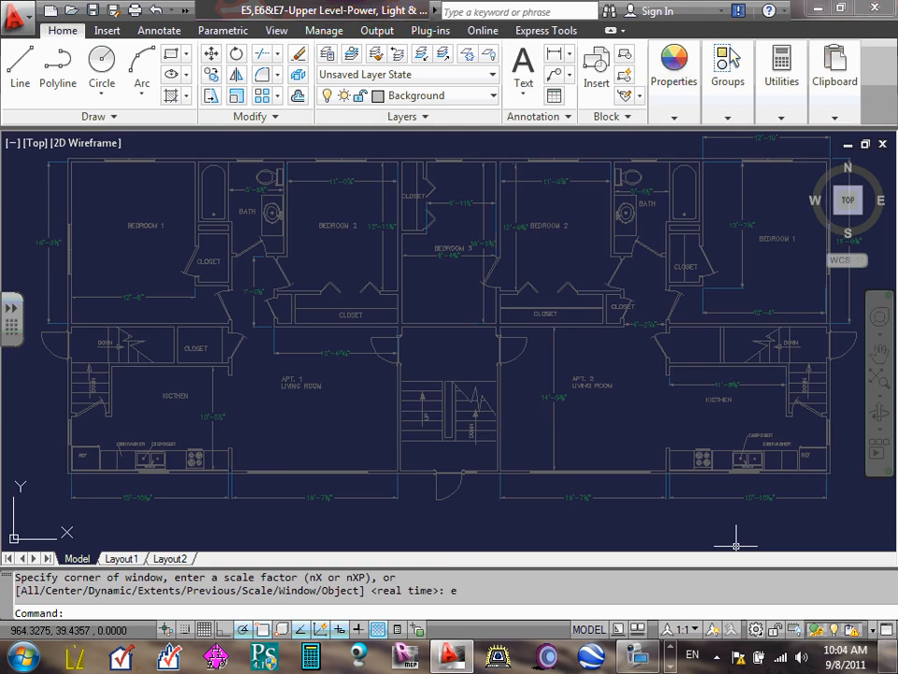
pyautogui.click(891, 657)
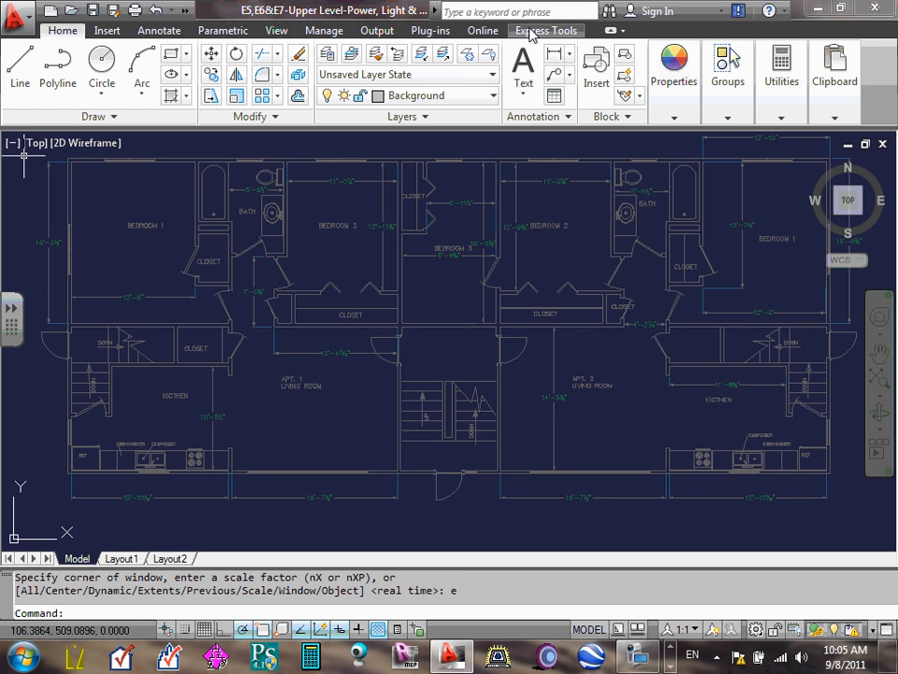
pyautogui.click(107, 34)
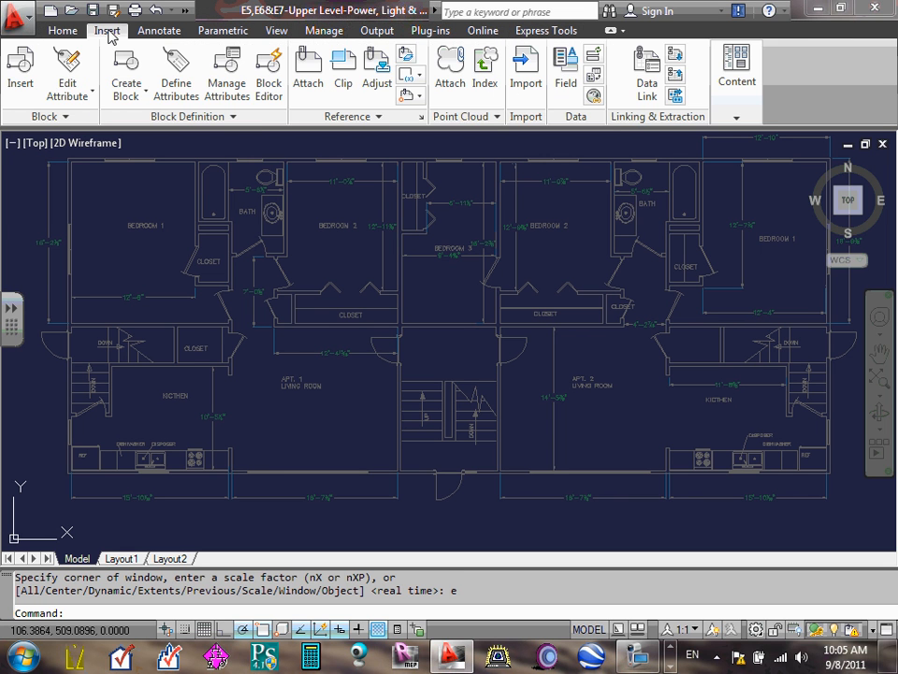
pyautogui.click(159, 33)
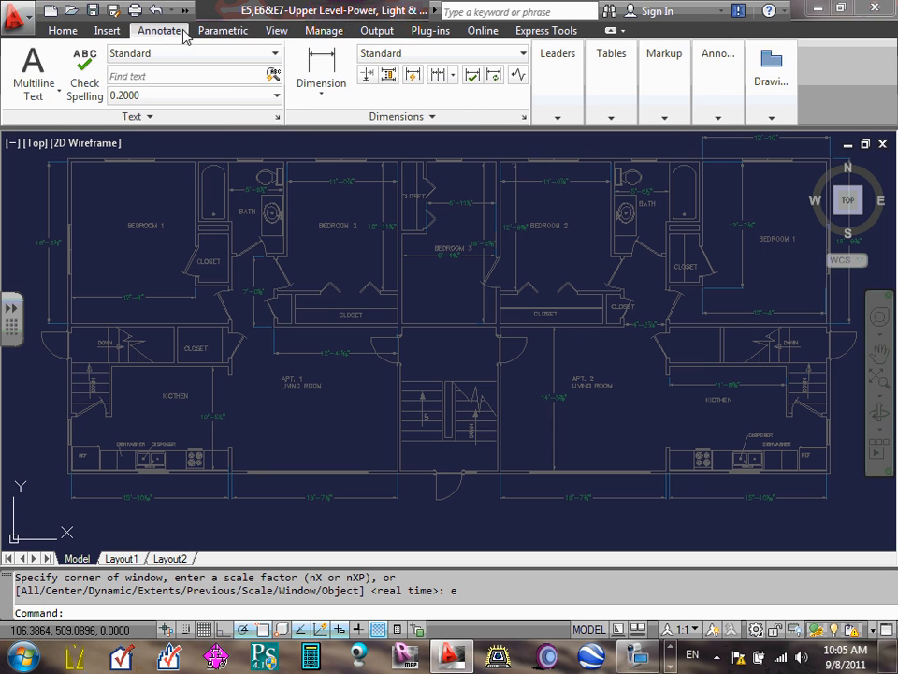
pyautogui.click(324, 33)
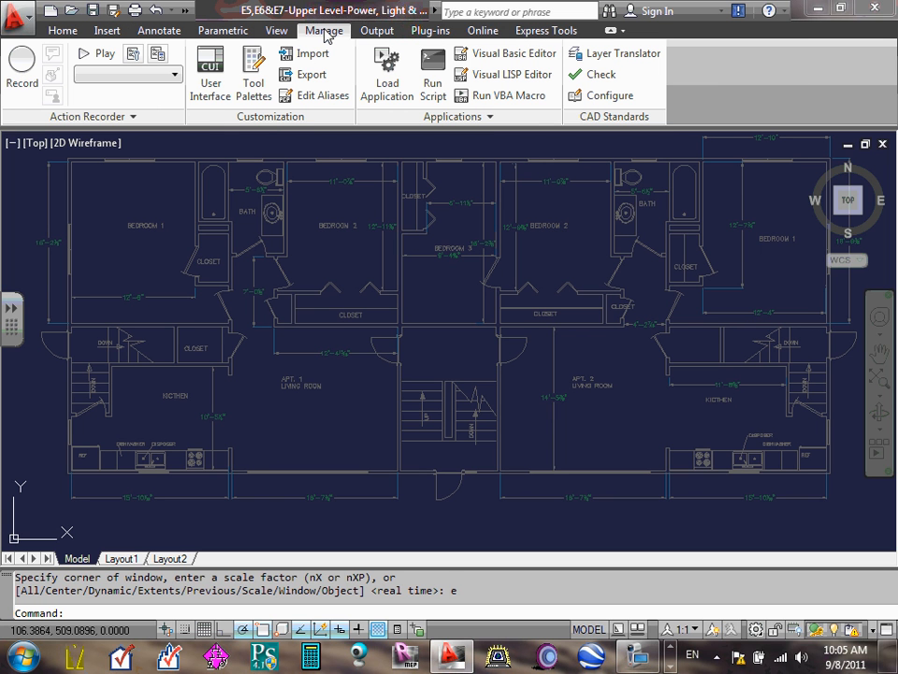
pyautogui.click(378, 30)
pyautogui.click(489, 33)
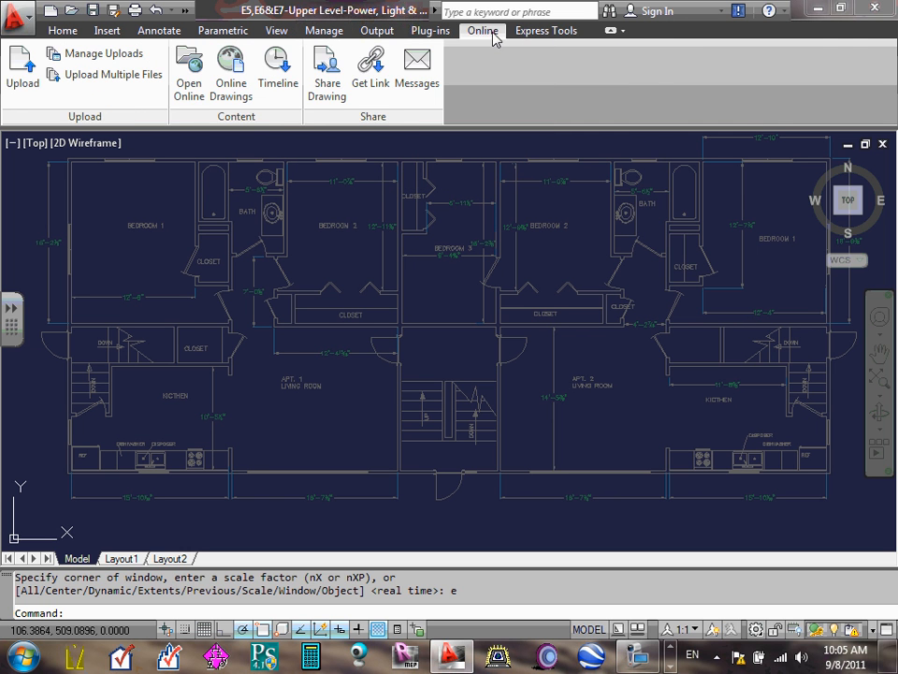
pyautogui.click(527, 32)
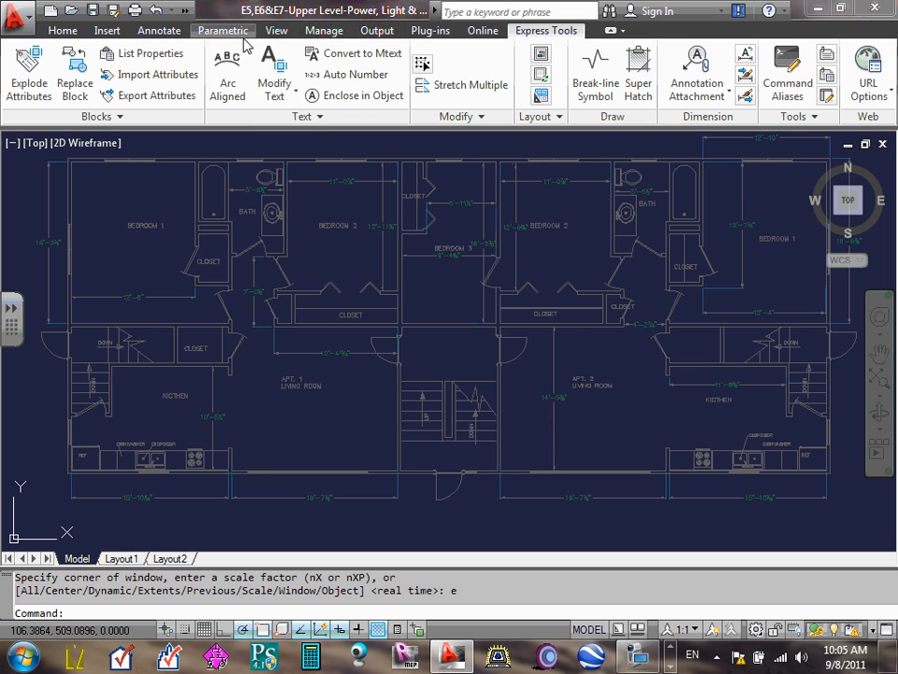
pyautogui.click(63, 30)
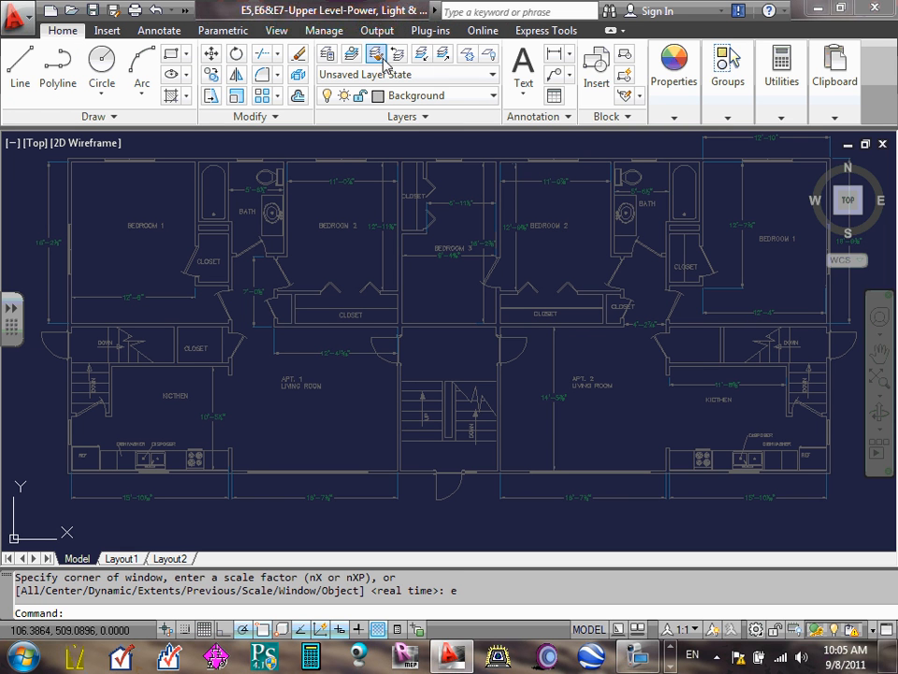
pyautogui.moveTo(782, 82)
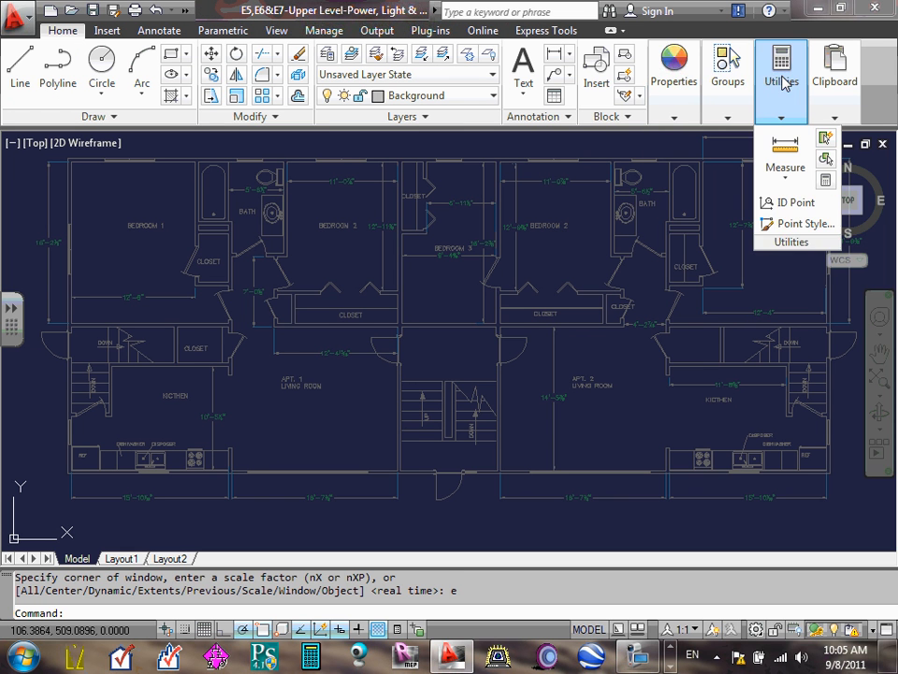
pyautogui.click(112, 32)
pyautogui.click(237, 31)
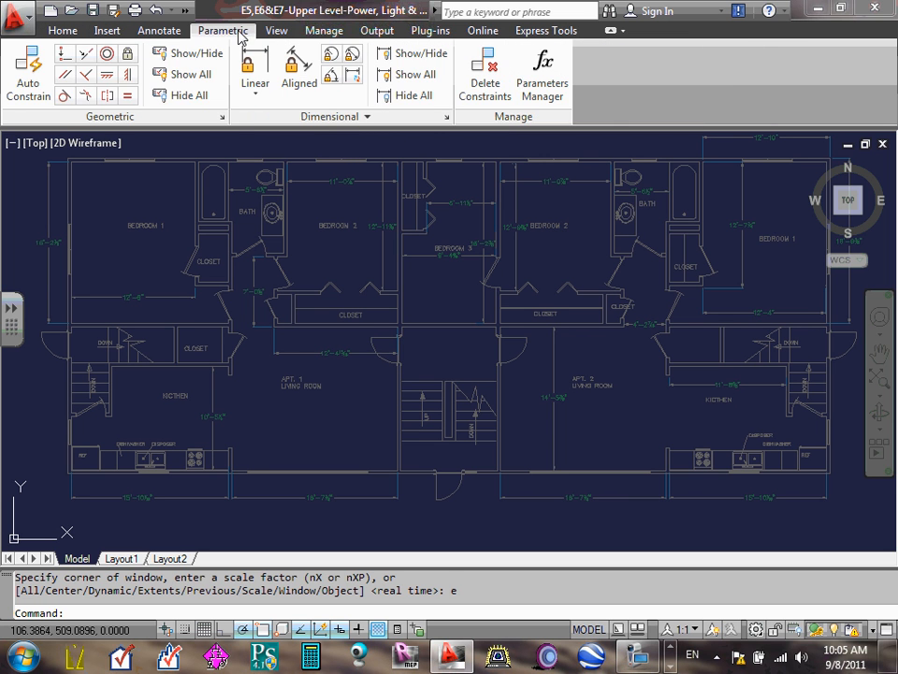
# - Open the DesignCenter and enlarge its window over the drawing area
pyautogui.click(277, 30)
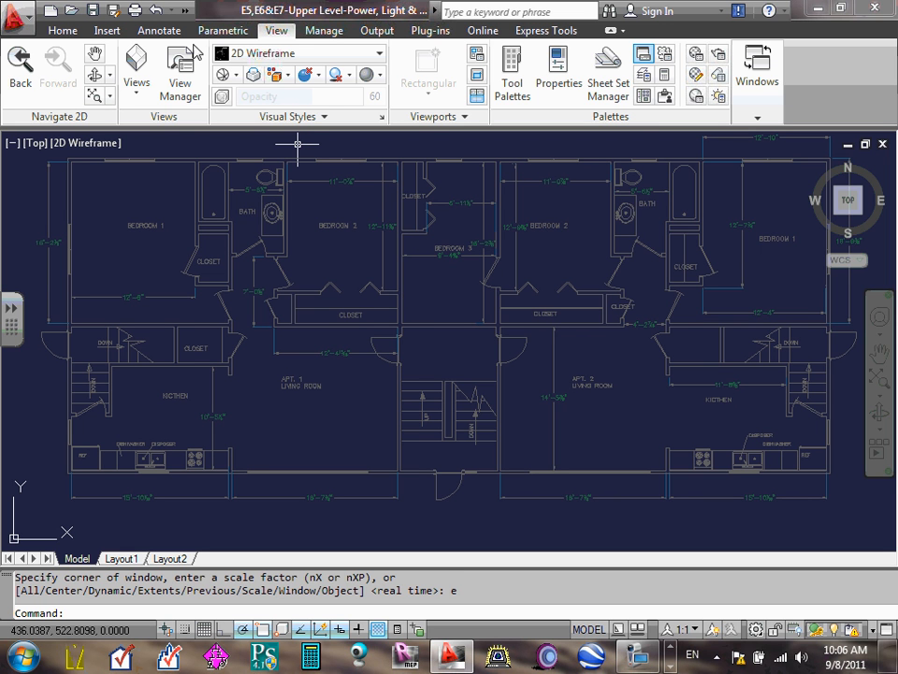
pyautogui.click(643, 96)
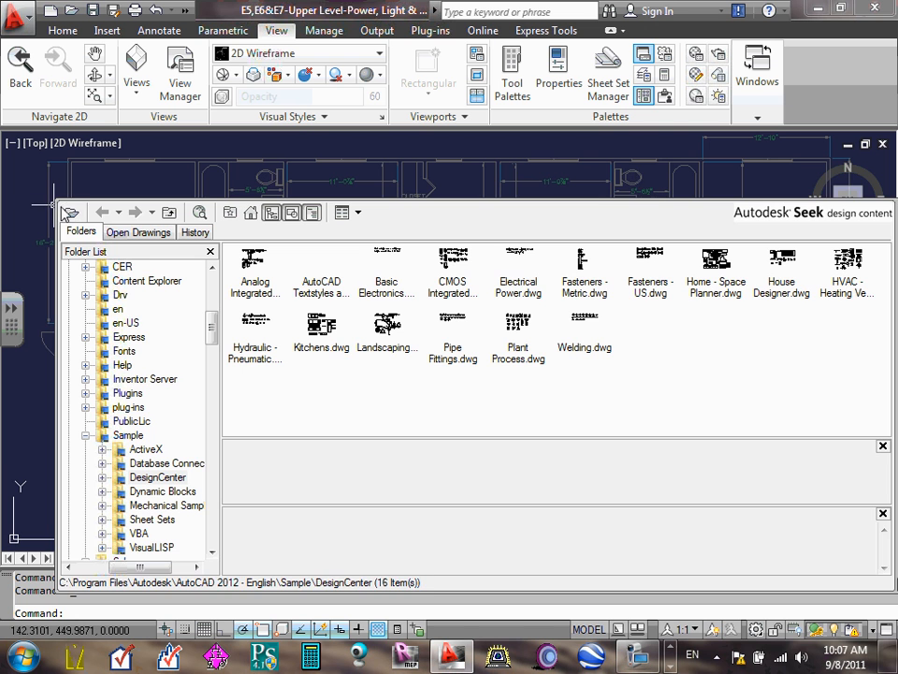
pyautogui.moveTo(66, 194); pyautogui.dragTo(47, 161)
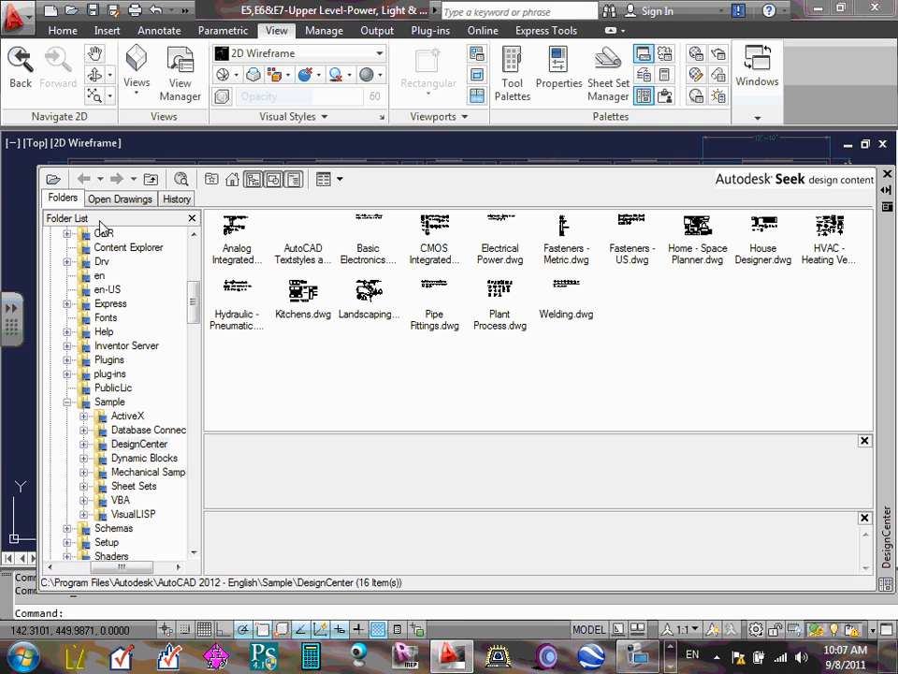
# - Show the Desktop contents in the DesignCenter folder list and collapse the Computer branch
pyautogui.moveTo(194, 296); pyautogui.dragTo(202, 267)
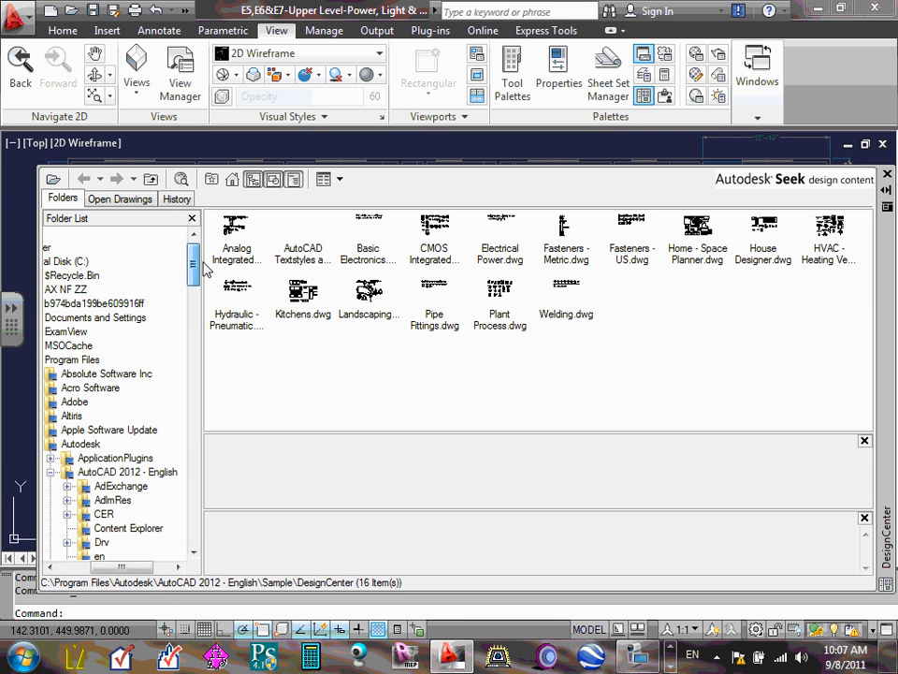
pyautogui.moveTo(122, 567); pyautogui.dragTo(89, 567)
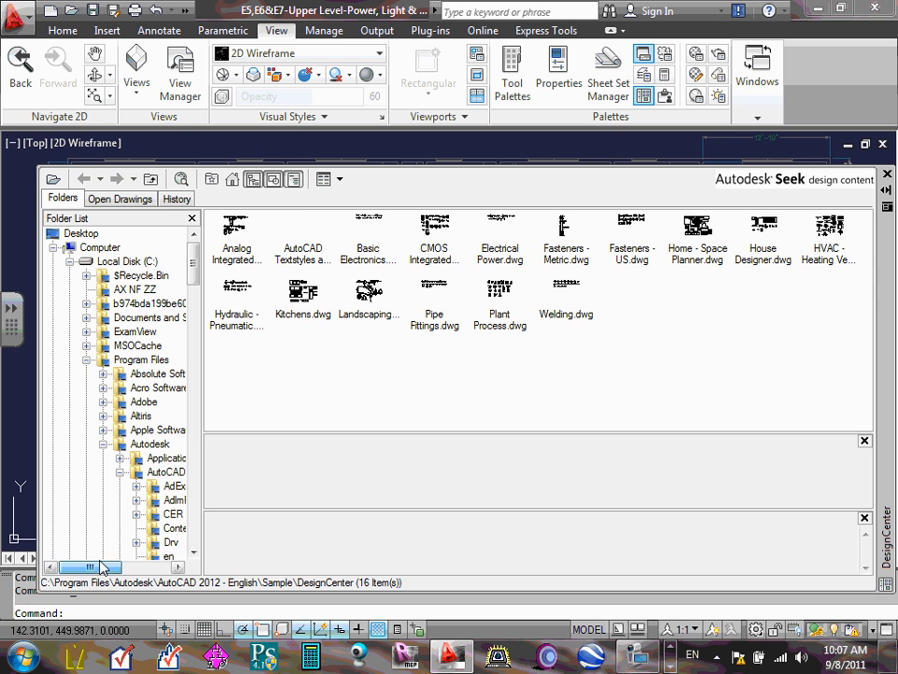
pyautogui.click(66, 247)
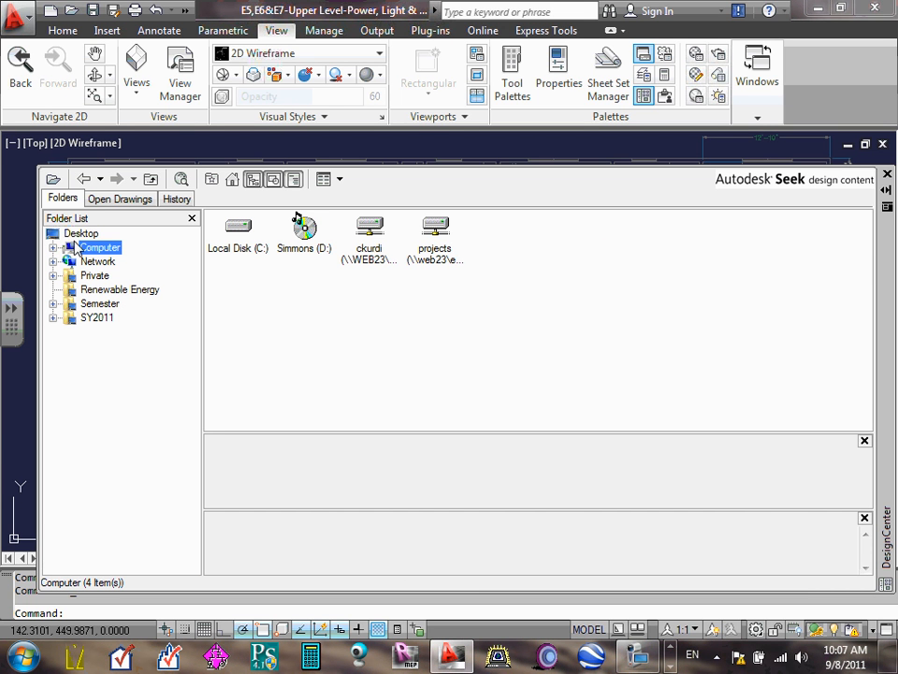
pyautogui.doubleClick(84, 235)
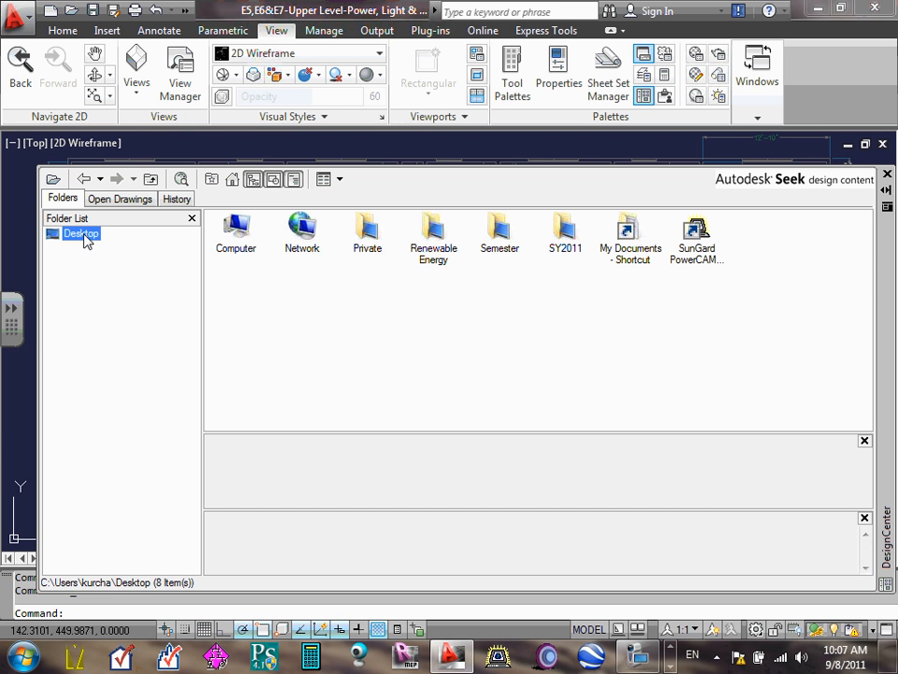
pyautogui.doubleClick(79, 238)
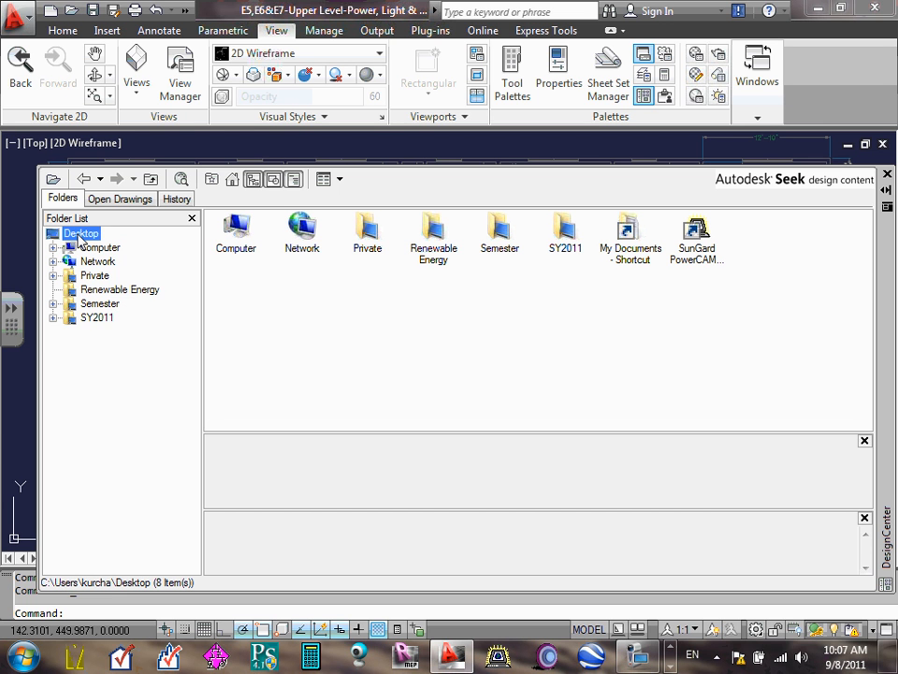
pyautogui.click(53, 247)
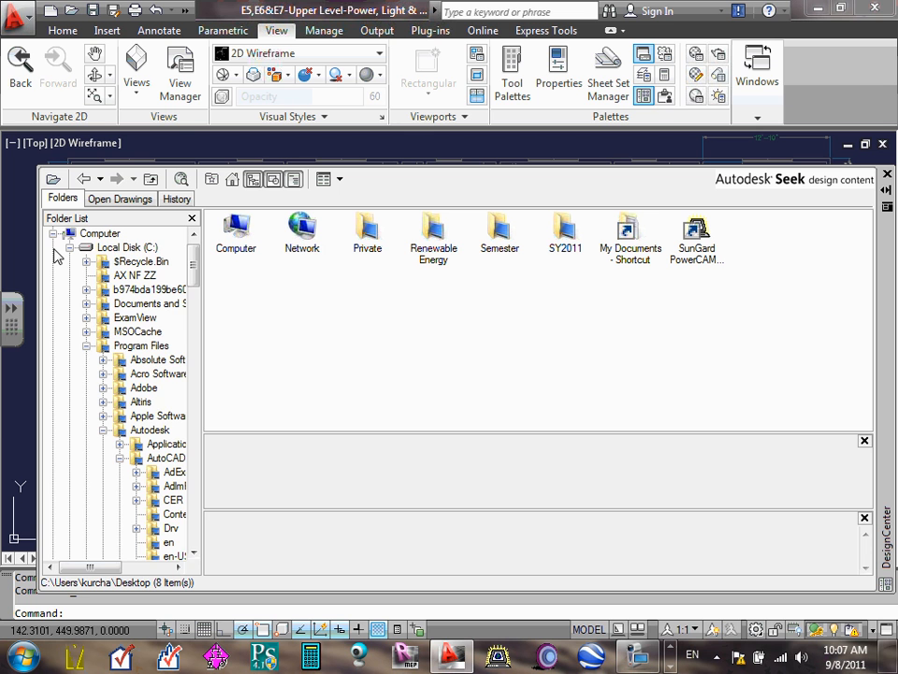
pyautogui.click(53, 233)
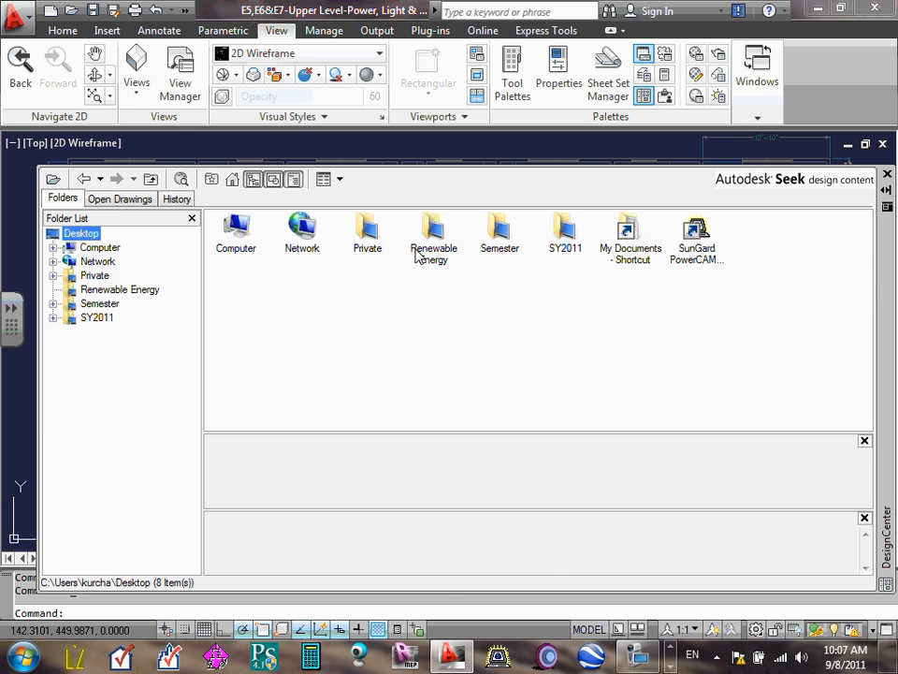
# - Look through the DesignCenter's open drawings and history views, and return to the folder list
pyautogui.click(119, 199)
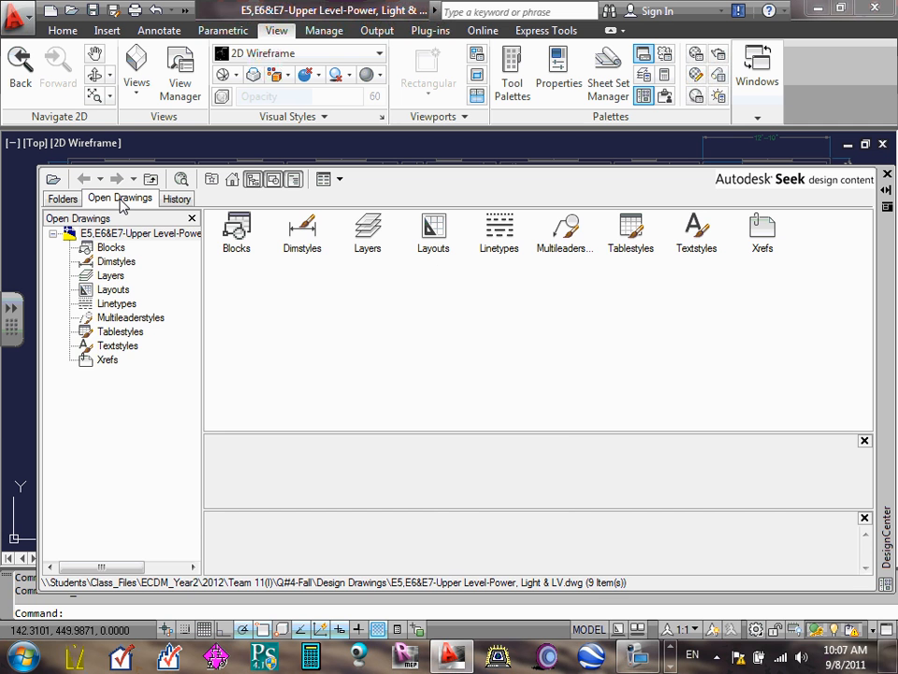
pyautogui.click(176, 200)
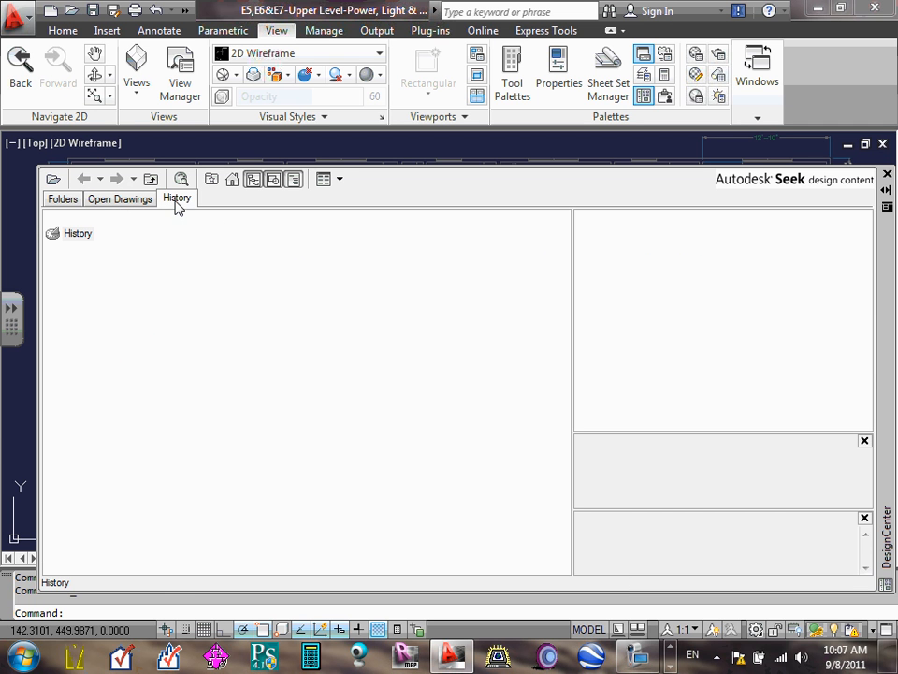
pyautogui.click(77, 200)
pyautogui.click(52, 179)
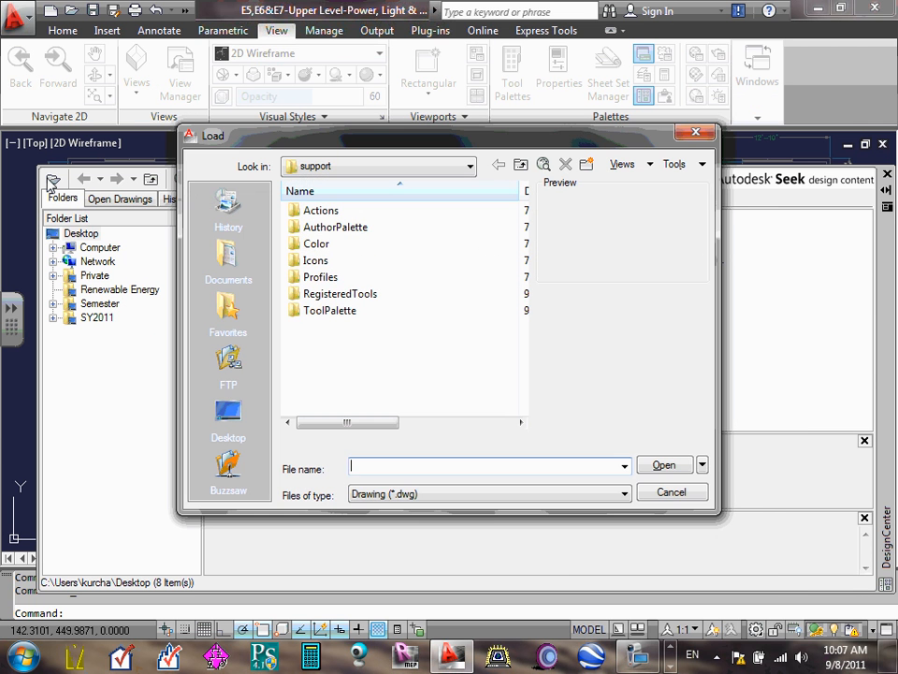
pyautogui.click(690, 497)
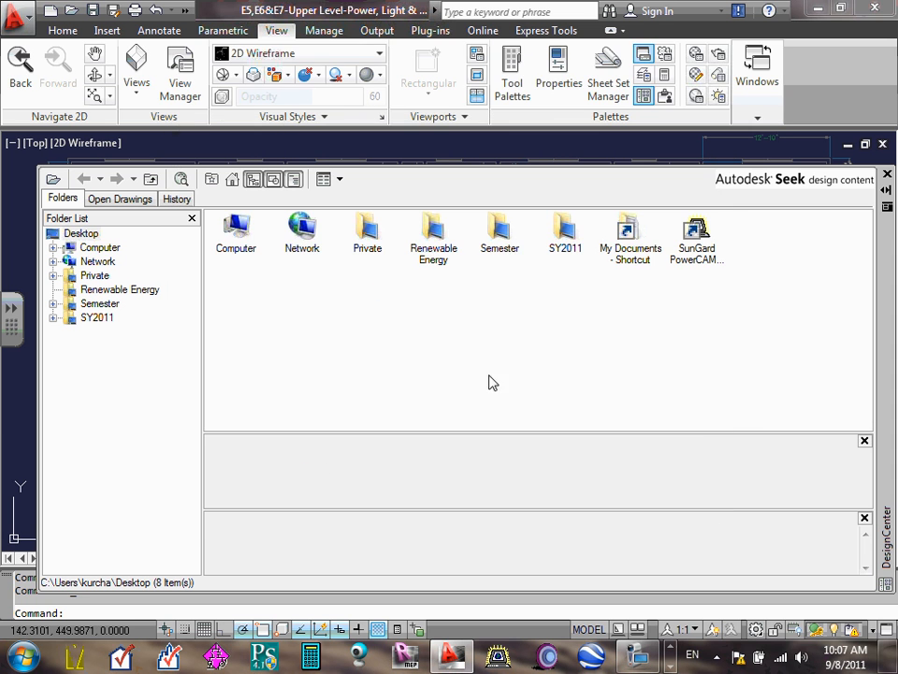
pyautogui.click(883, 144)
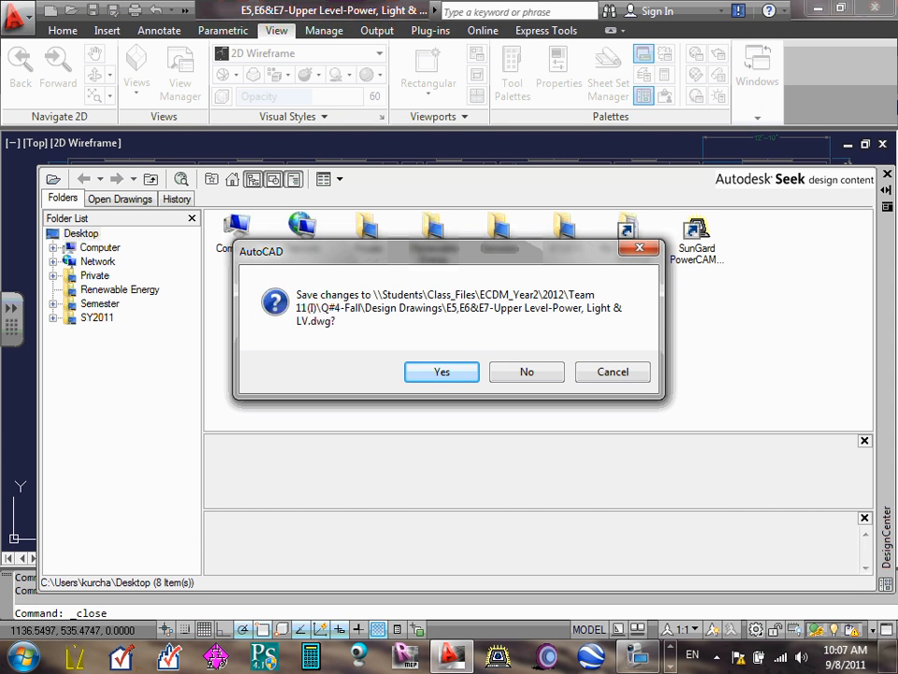
pyautogui.click(619, 378)
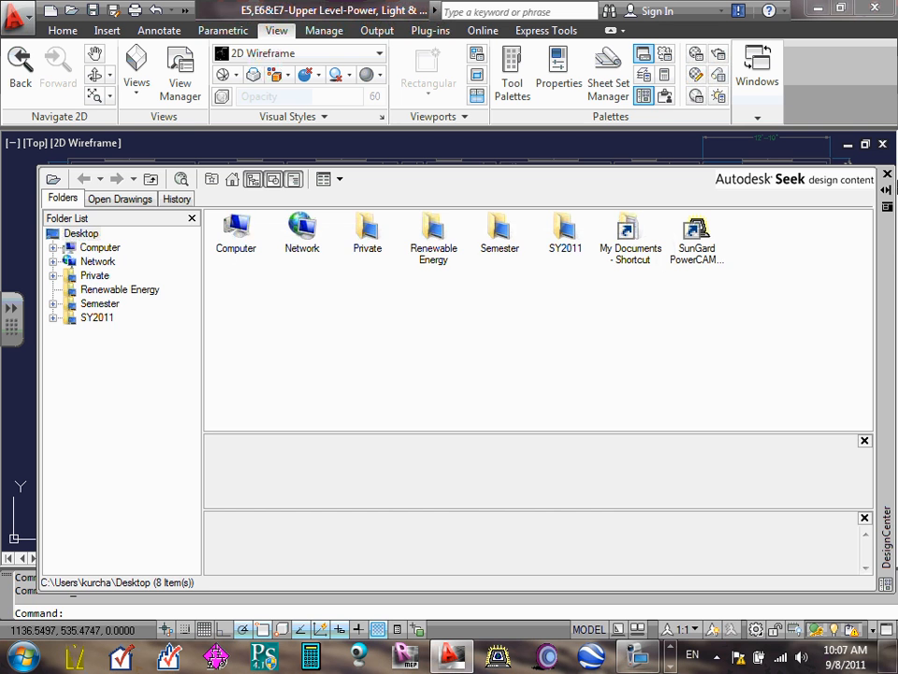
pyautogui.click(888, 175)
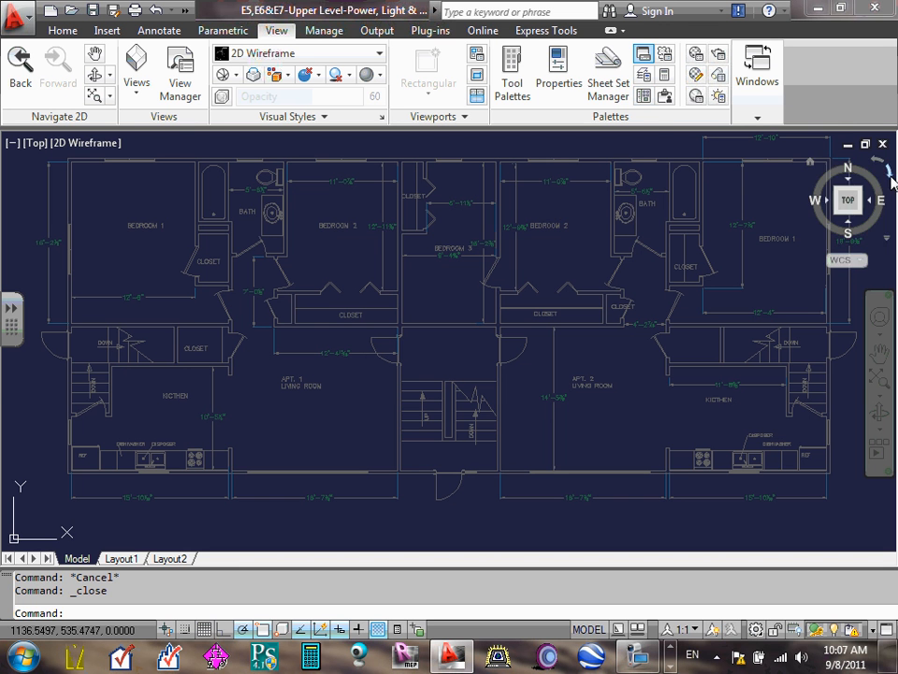
pyautogui.click(646, 97)
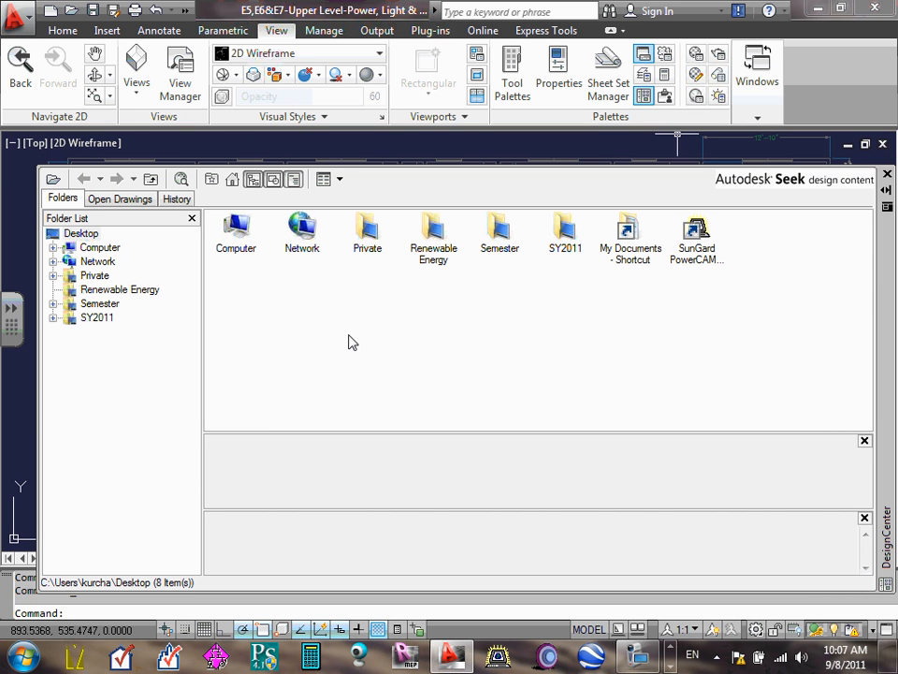
pyautogui.click(52, 183)
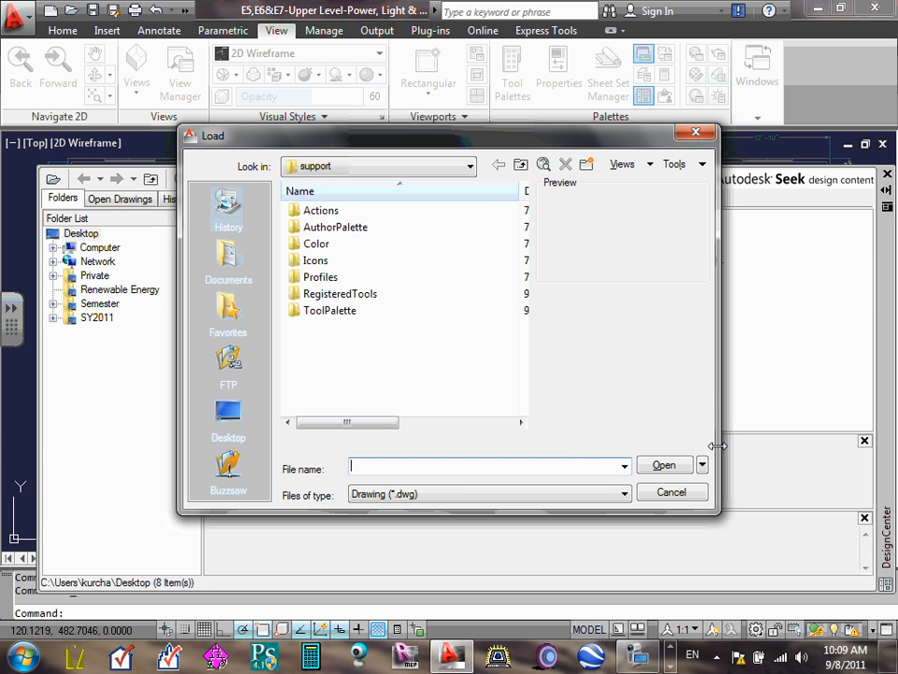
pyautogui.click(671, 493)
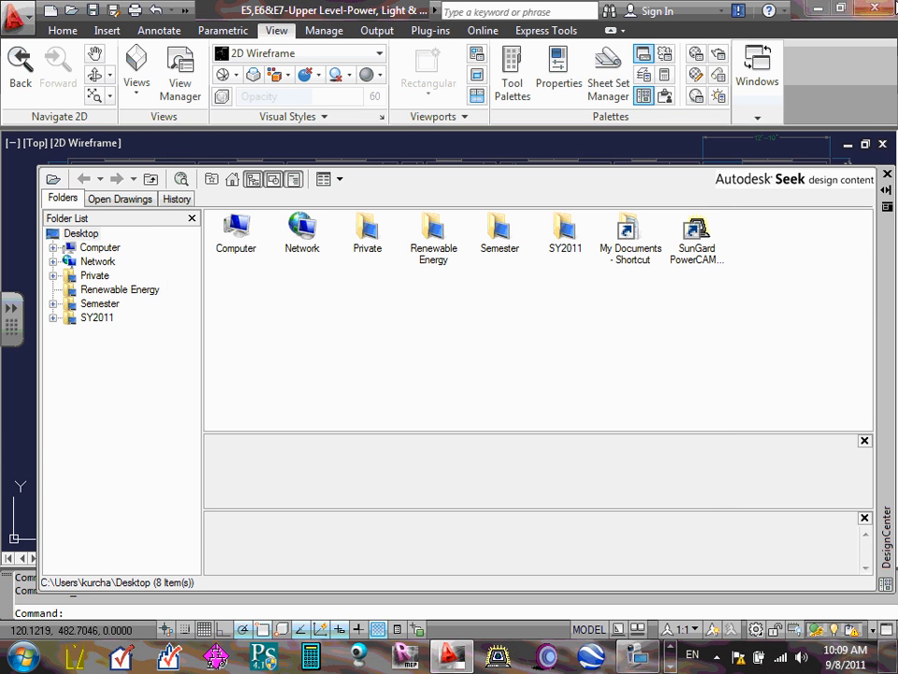
# - Switch to Windows Explorer and copy ECDM211-Electrical symbols.dwg from the XRefs CAD folder
pyautogui.click(820, 9)
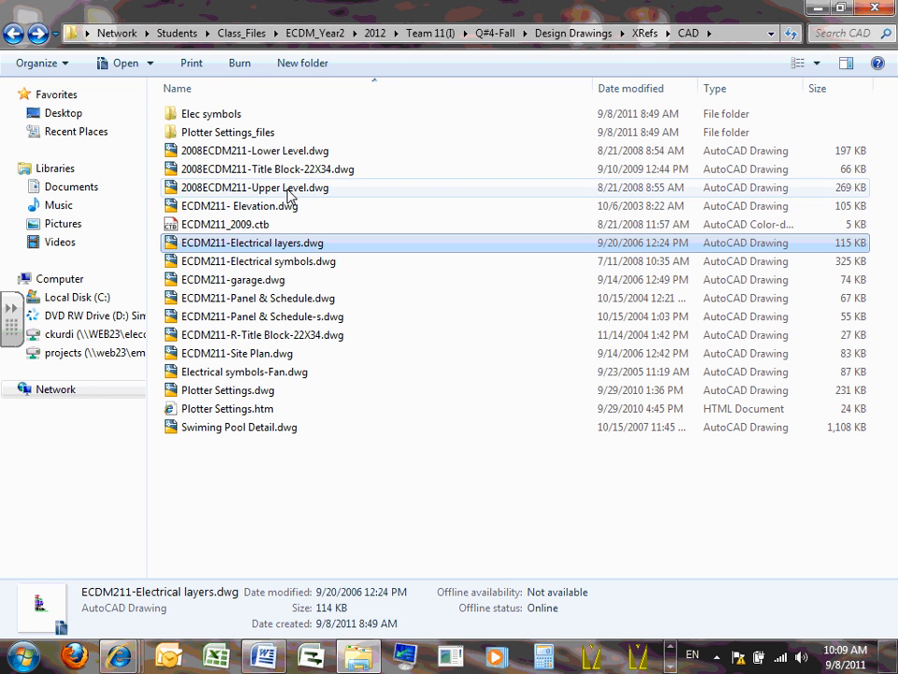
pyautogui.click(300, 266)
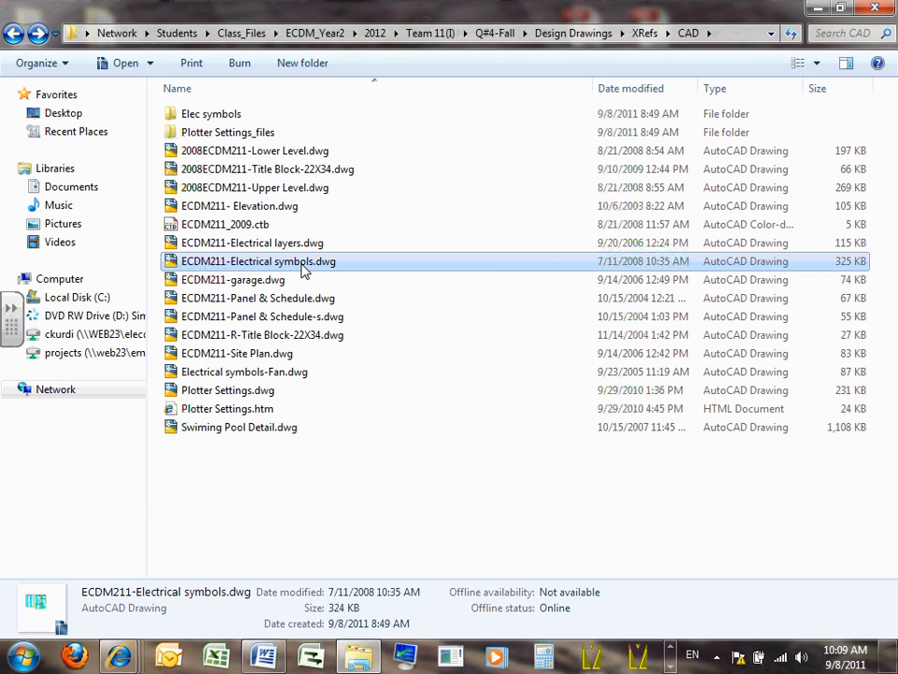
pyautogui.doubleClick(300, 264)
pyautogui.rightClick(300, 264)
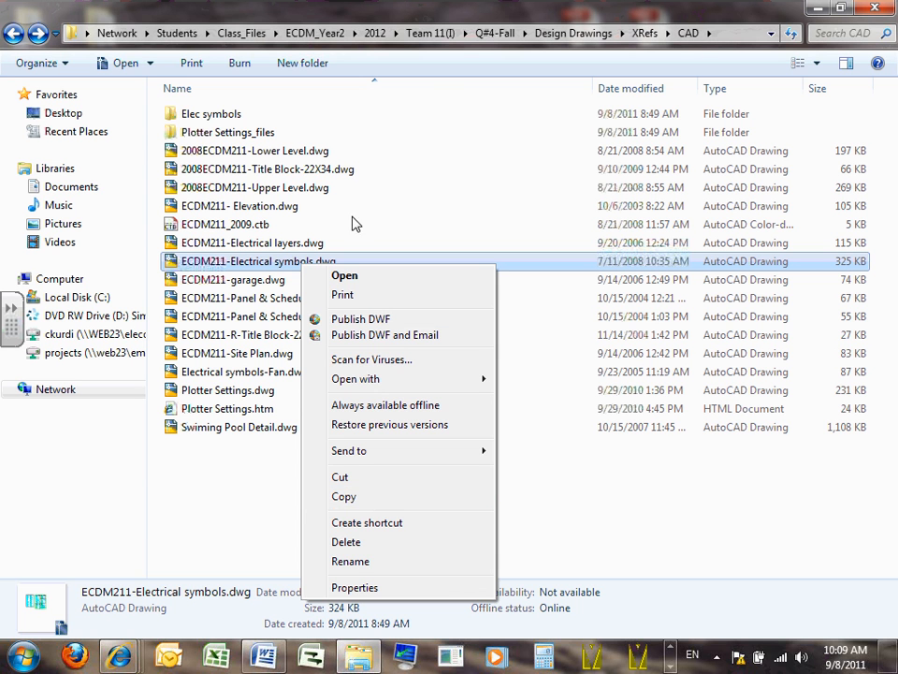
pyautogui.click(335, 186)
pyautogui.click(298, 264)
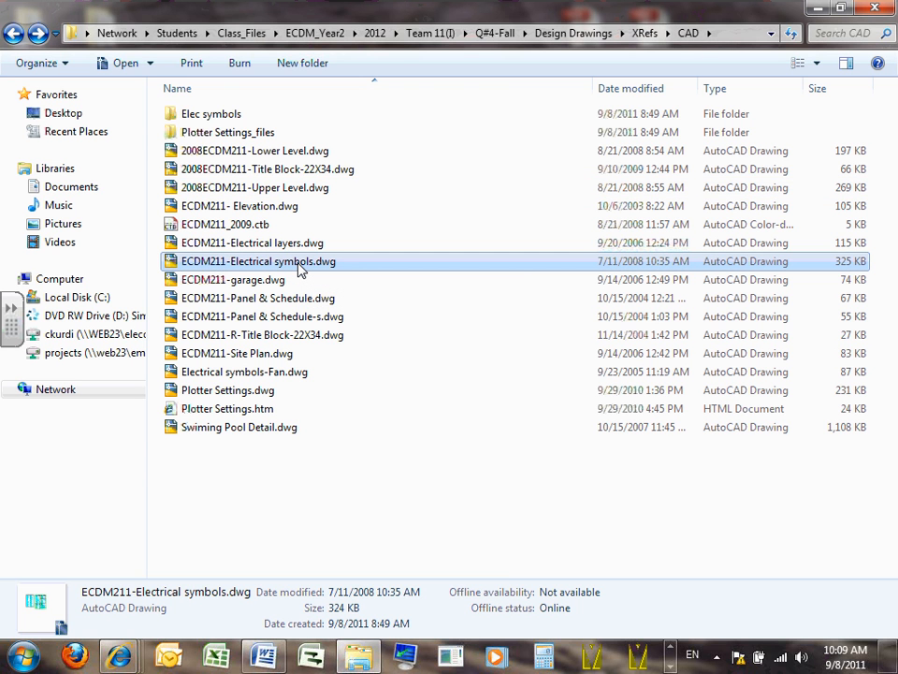
pyautogui.rightClick(299, 265)
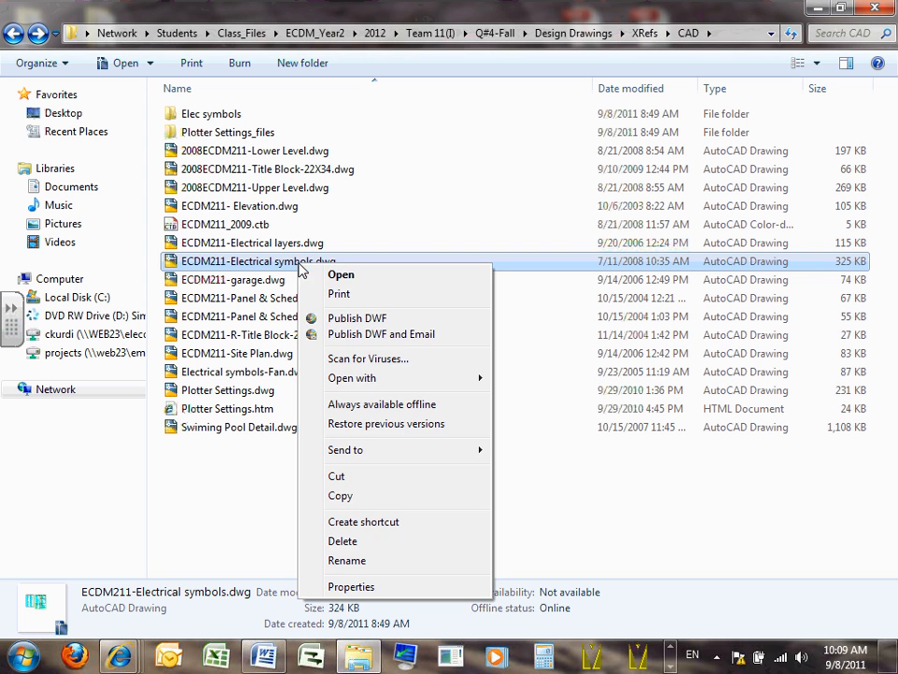
pyautogui.click(355, 496)
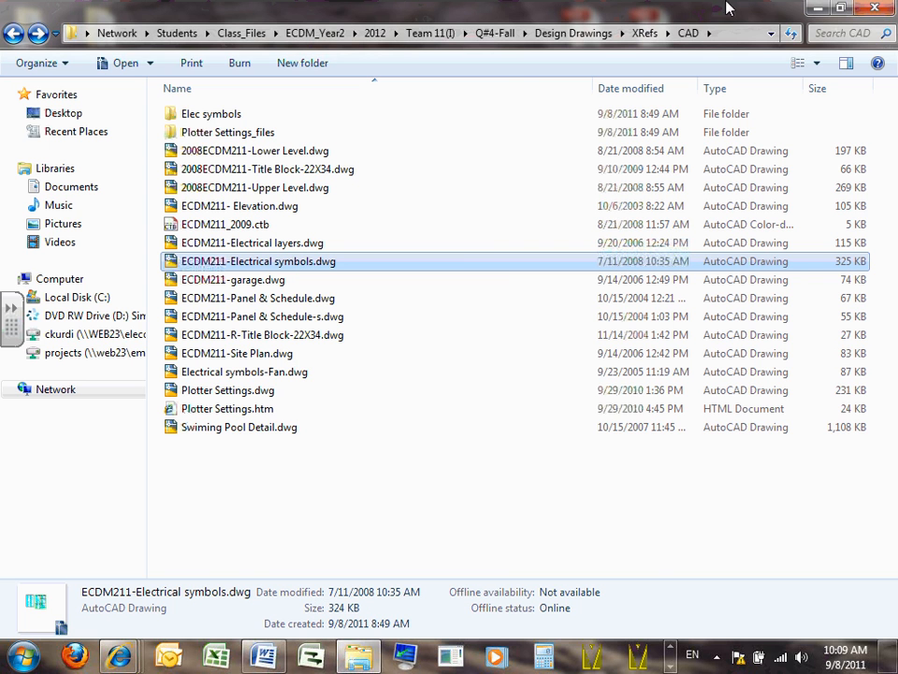
# - Paste the copied electrical symbols drawing into the My Documents folder and switch back to AutoCAD
pyautogui.click(823, 10)
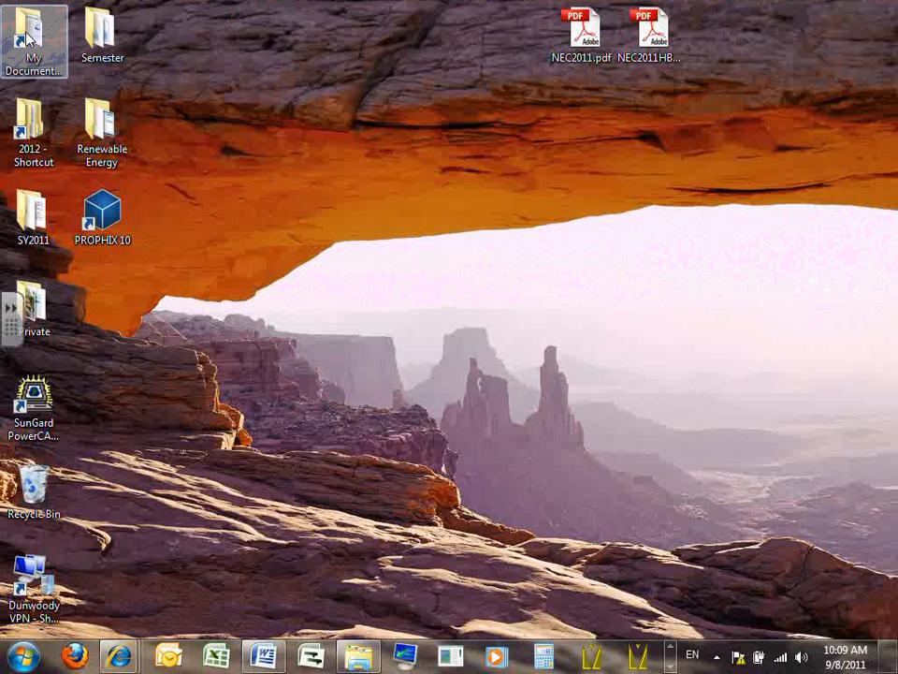
pyautogui.doubleClick(27, 38)
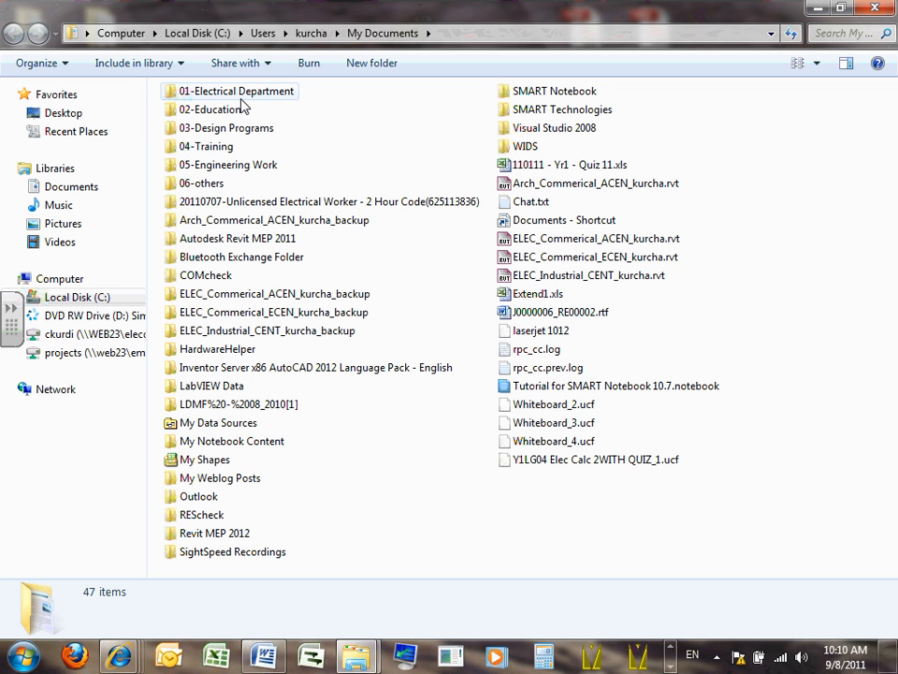
pyautogui.rightClick(379, 515)
pyautogui.click(426, 387)
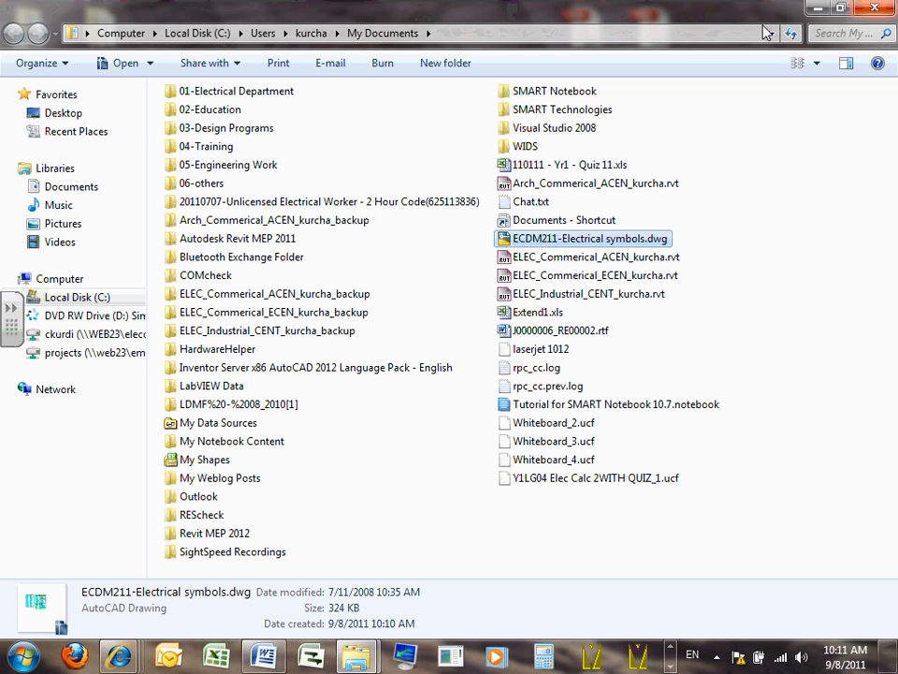
pyautogui.click(817, 8)
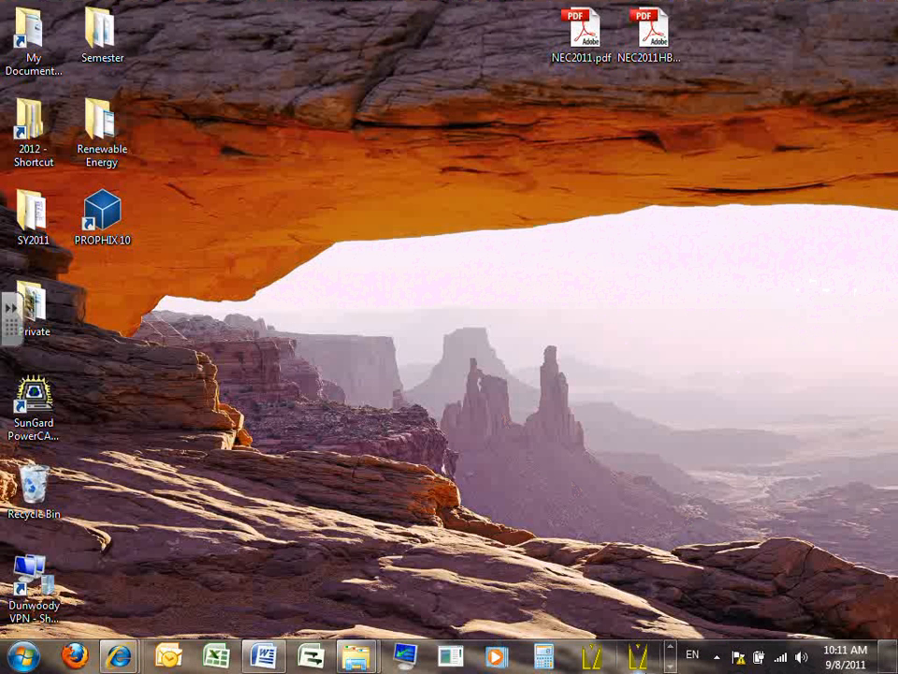
pyautogui.hotkey('alt', 'Tab')
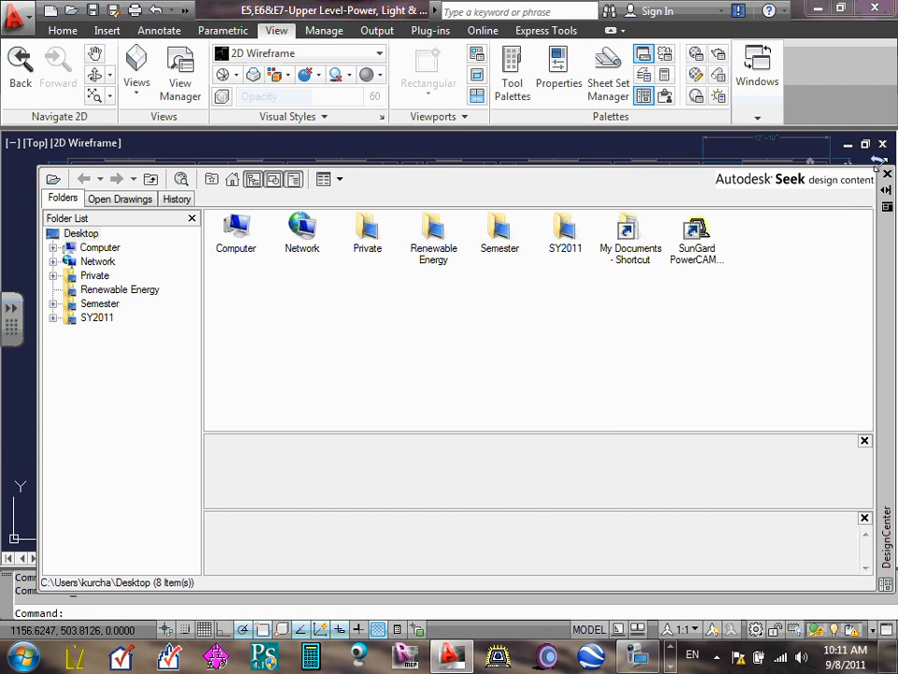
pyautogui.click(643, 96)
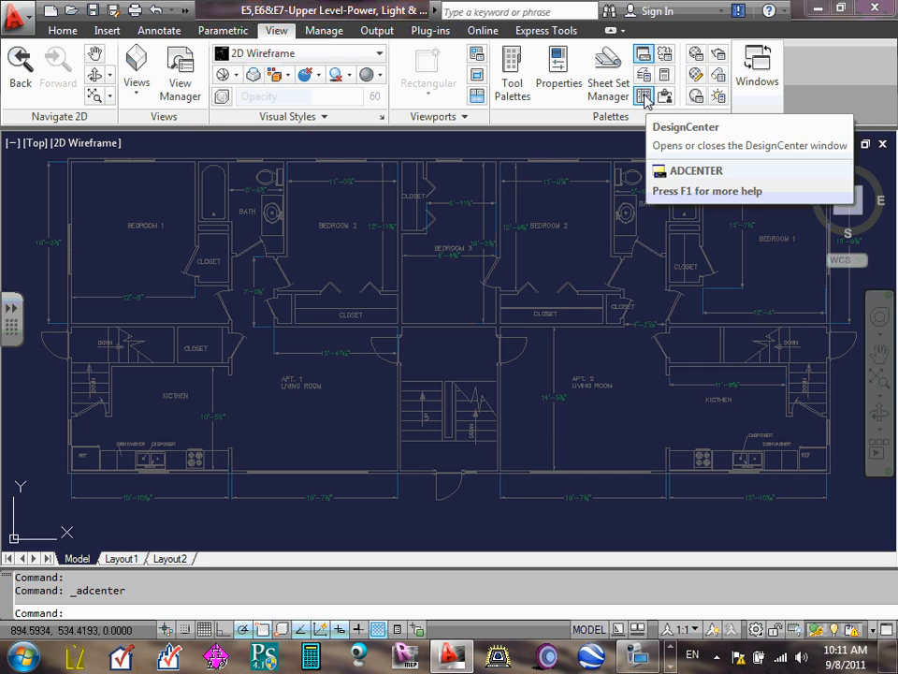
pyautogui.click(645, 96)
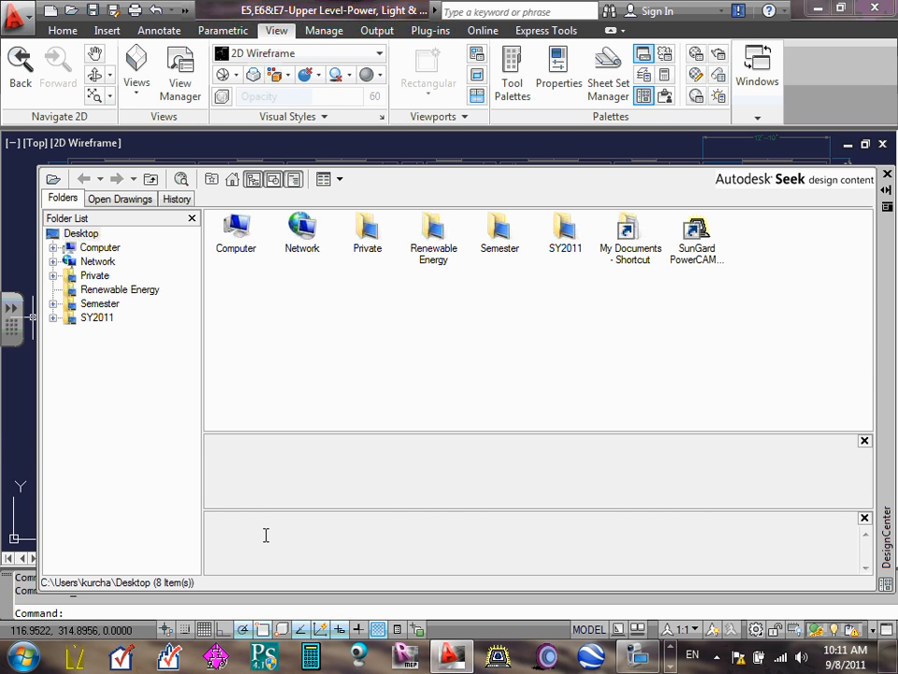
pyautogui.click(54, 181)
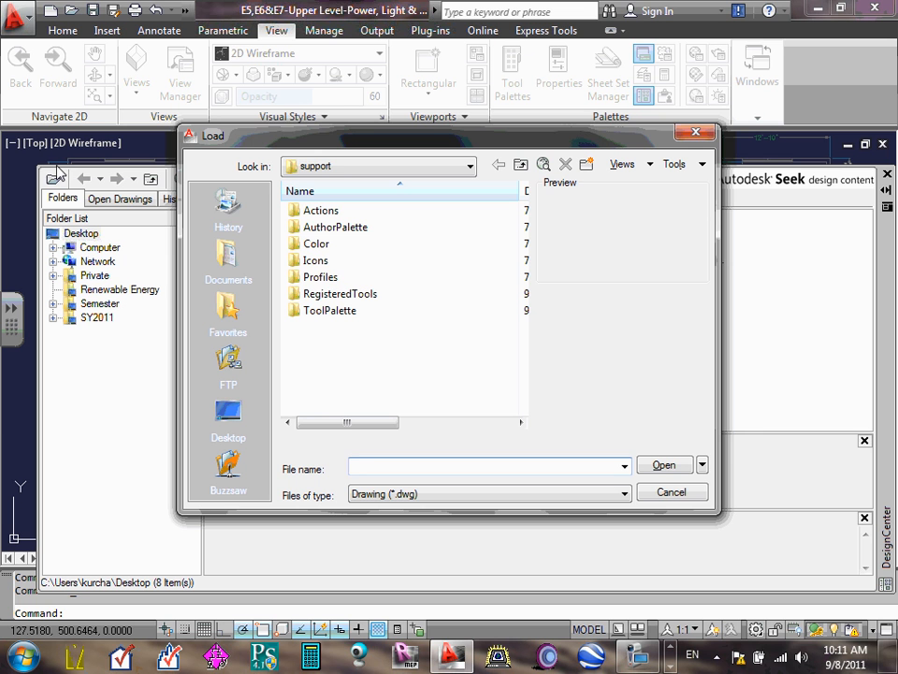
pyautogui.click(230, 260)
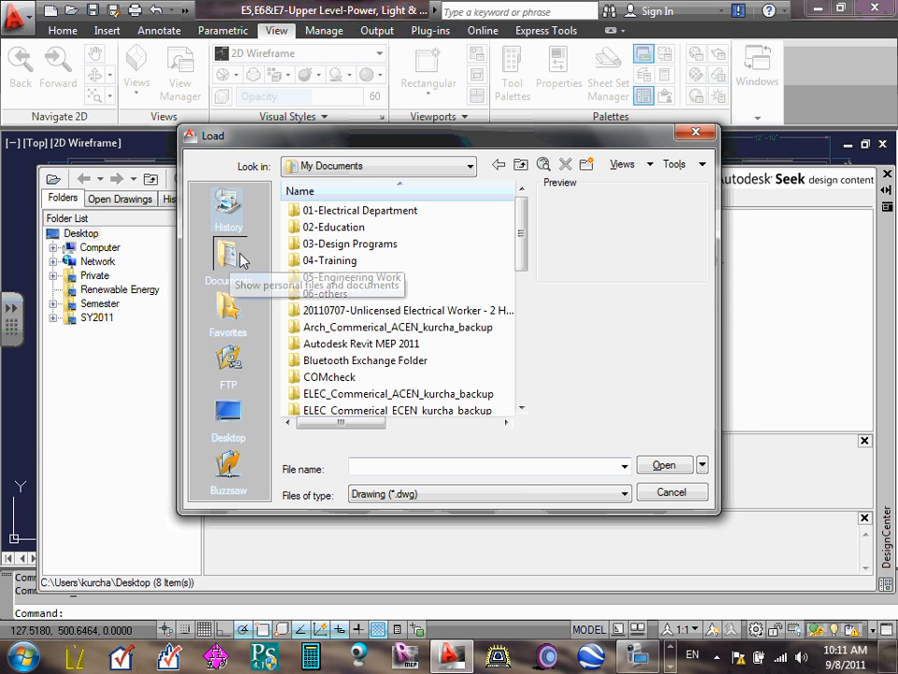
pyautogui.click(668, 492)
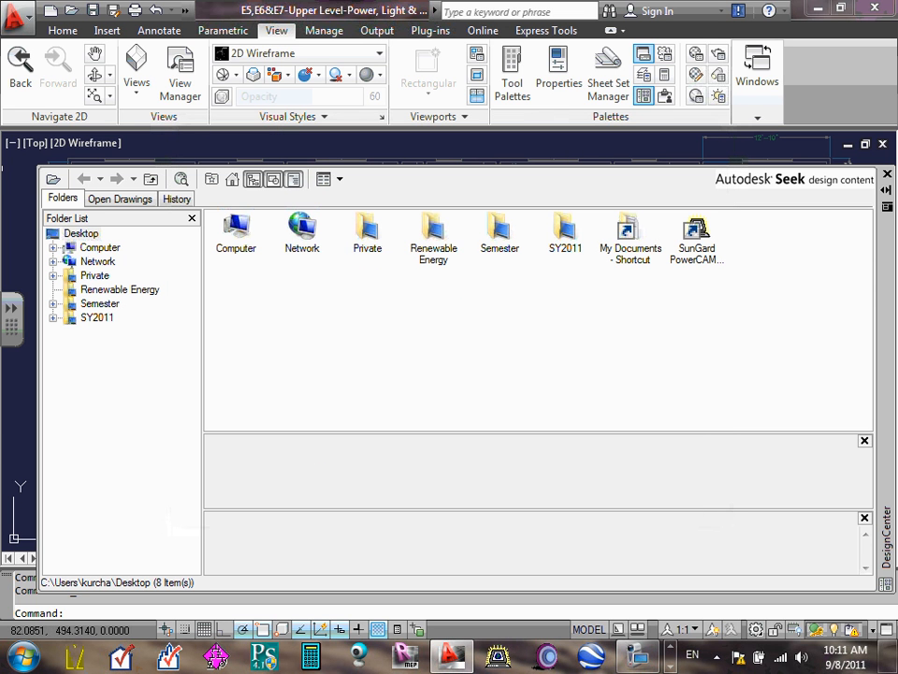
# - Load ECDM211-Electrical symbols.dwg from My Documents into the DesignCenter
pyautogui.click(53, 180)
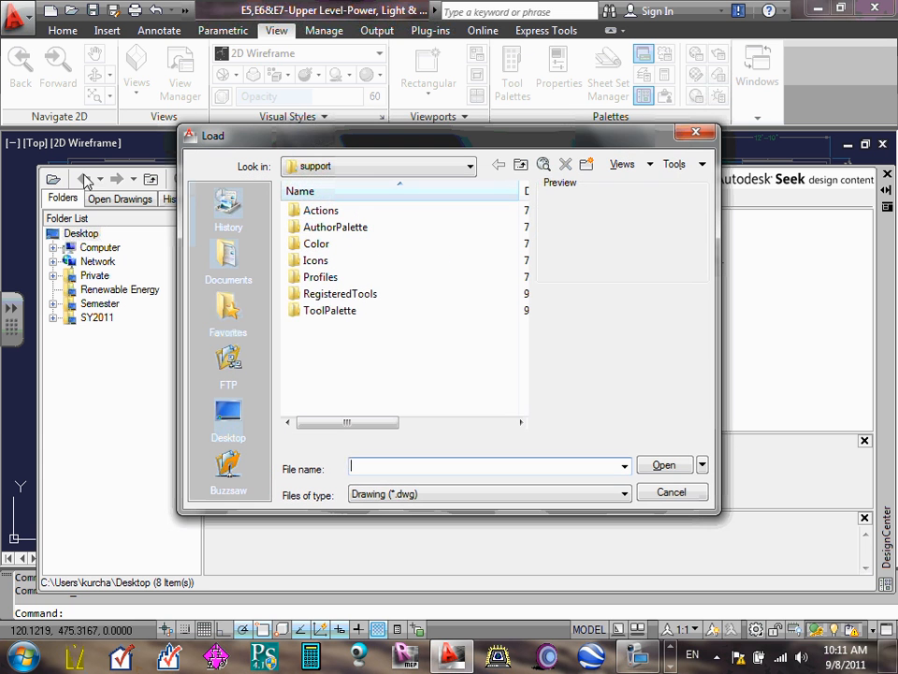
pyautogui.click(236, 262)
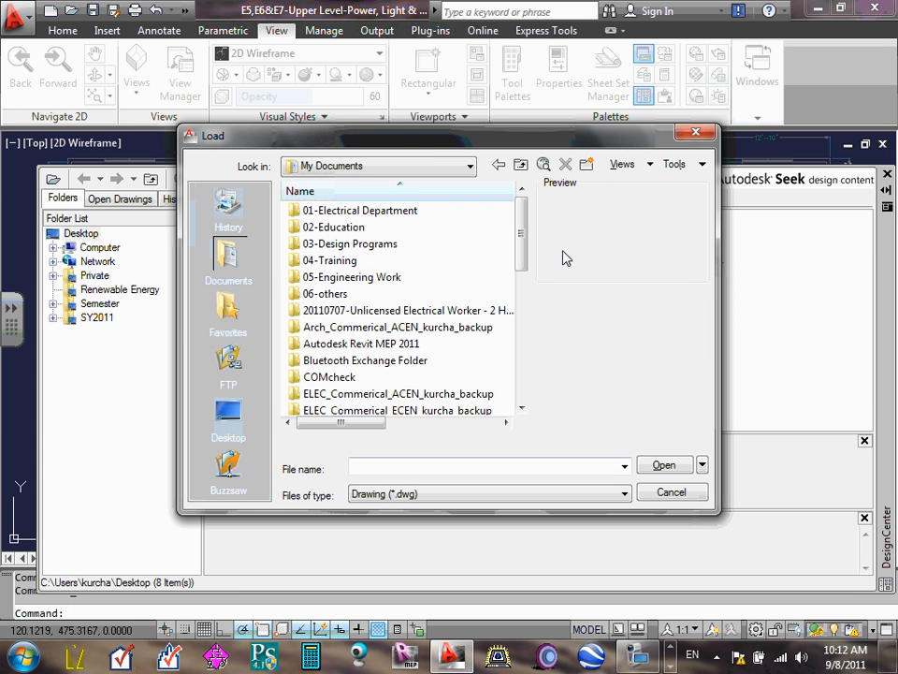
pyautogui.moveTo(521, 226); pyautogui.dragTo(515, 367)
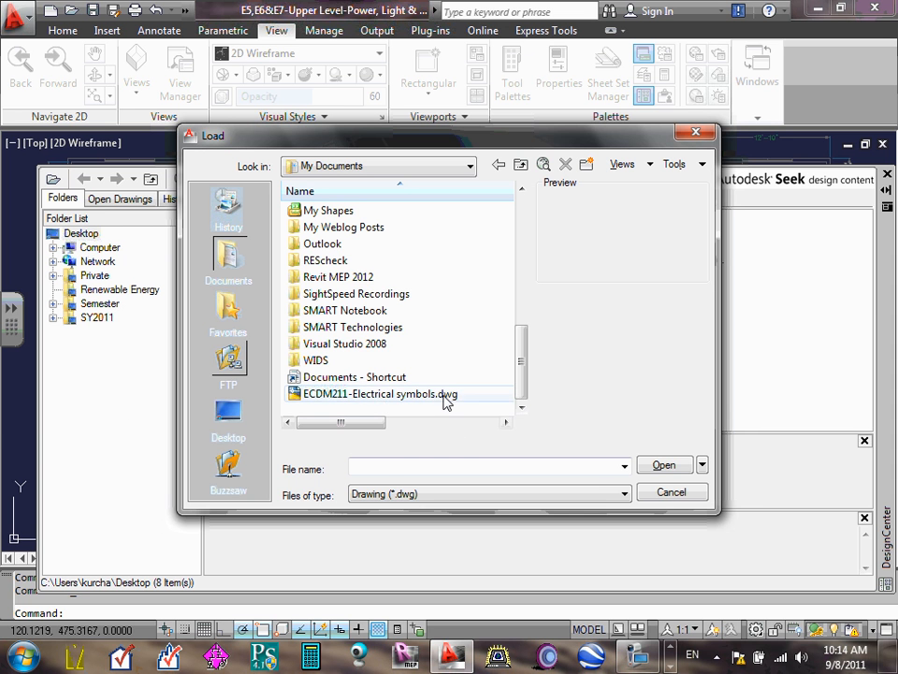
pyautogui.click(449, 393)
pyautogui.click(665, 465)
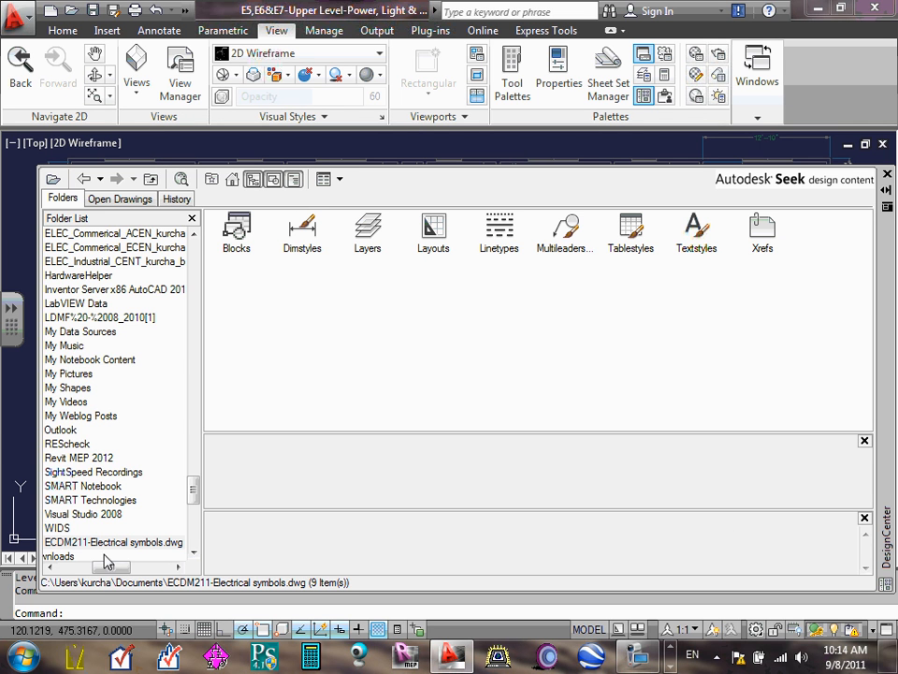
# - Expand ECDM211-Electrical symbols.dwg in the DesignCenter folder list and display its Blocks
pyautogui.moveTo(111, 566)
pyautogui.mouseDown()
pyautogui.moveTo(93, 571)
pyautogui.moveTo(101, 566)
pyautogui.mouseUp()
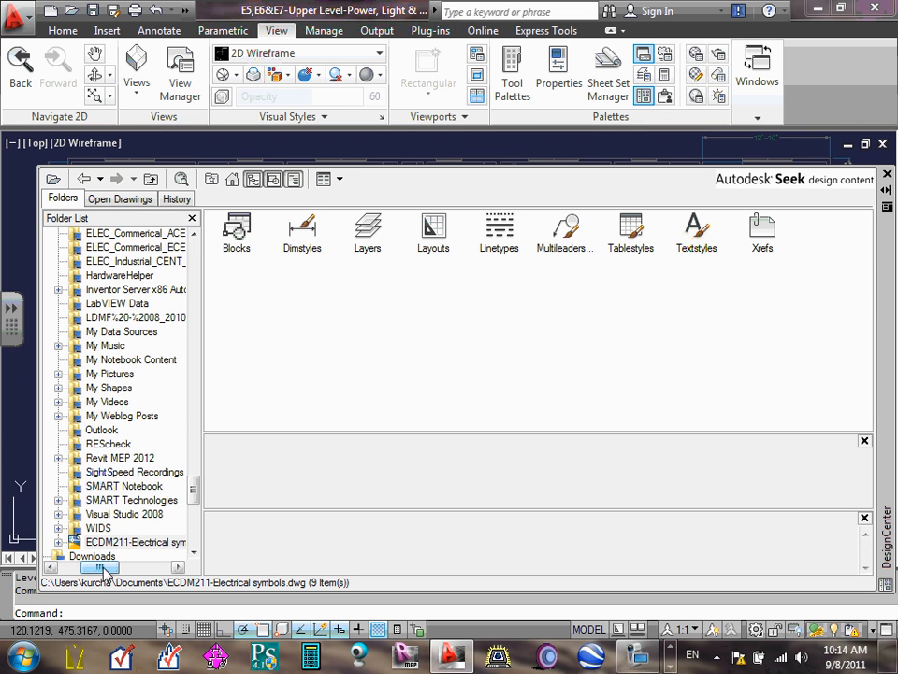
pyautogui.moveTo(199, 496); pyautogui.dragTo(199, 514)
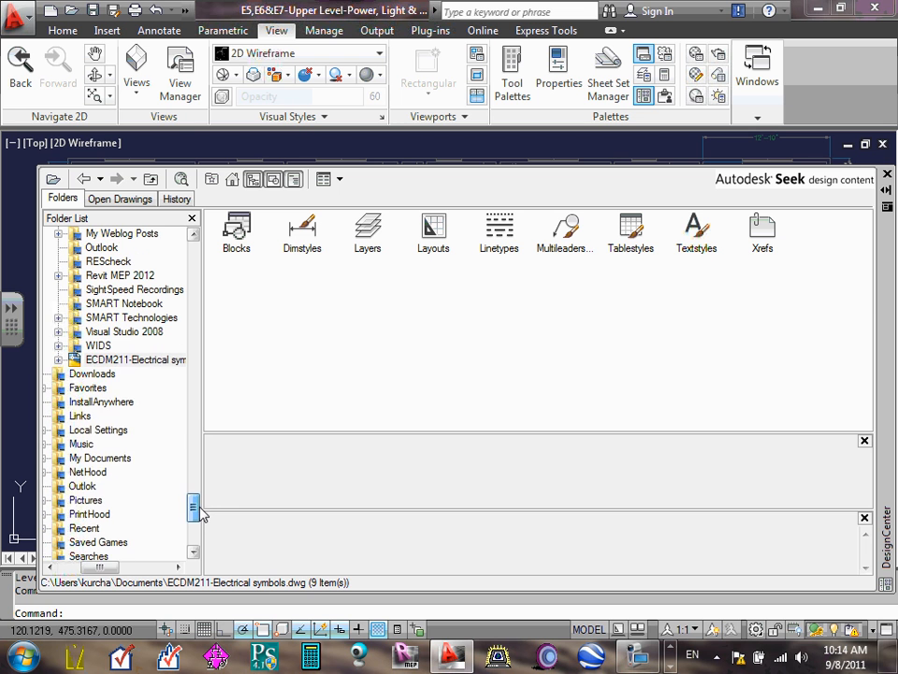
pyautogui.click(58, 361)
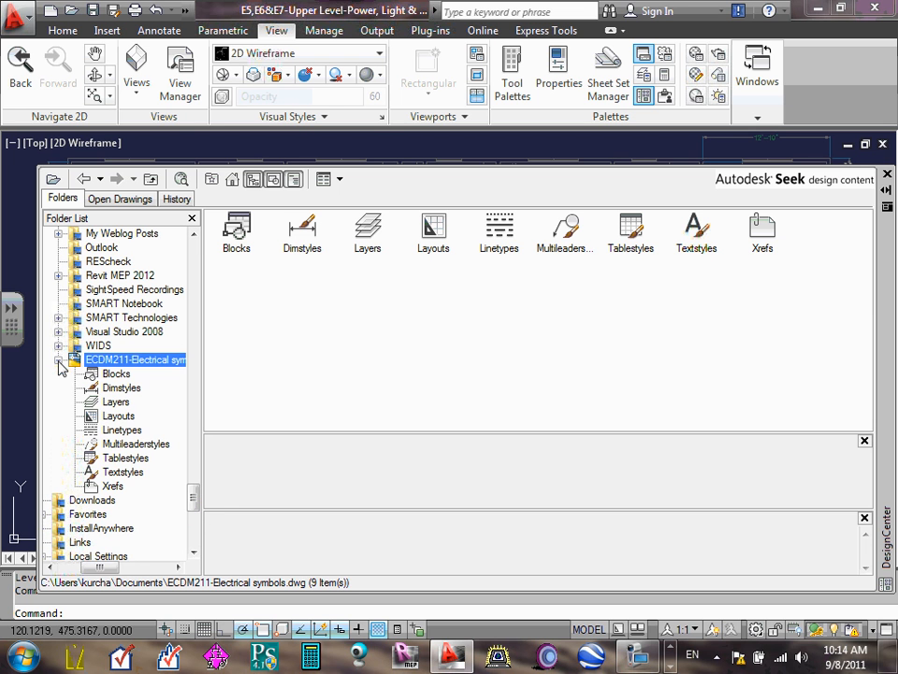
pyautogui.scroll(-1, 194, 501)
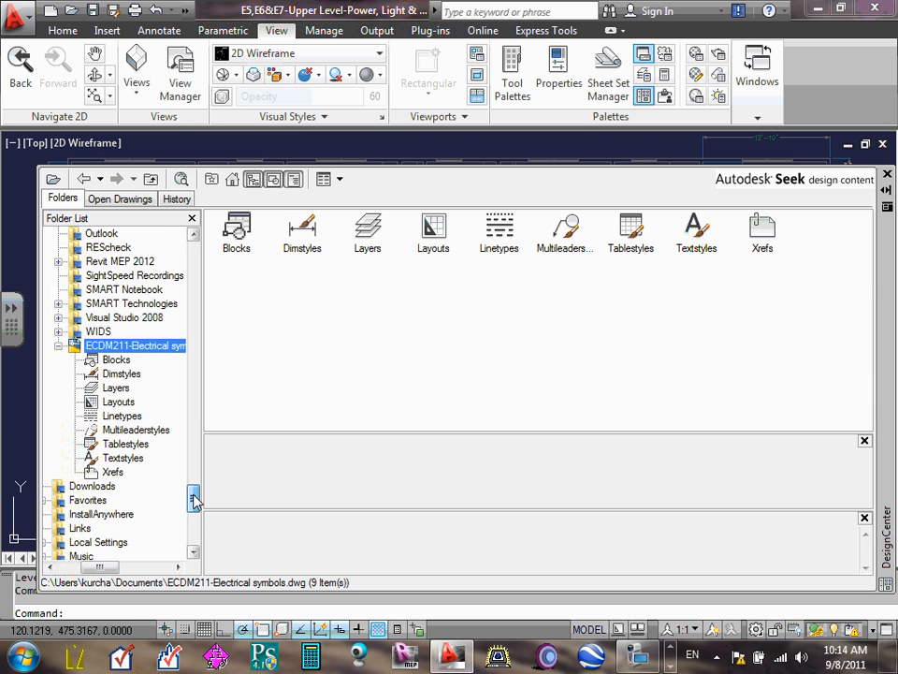
pyautogui.click(116, 361)
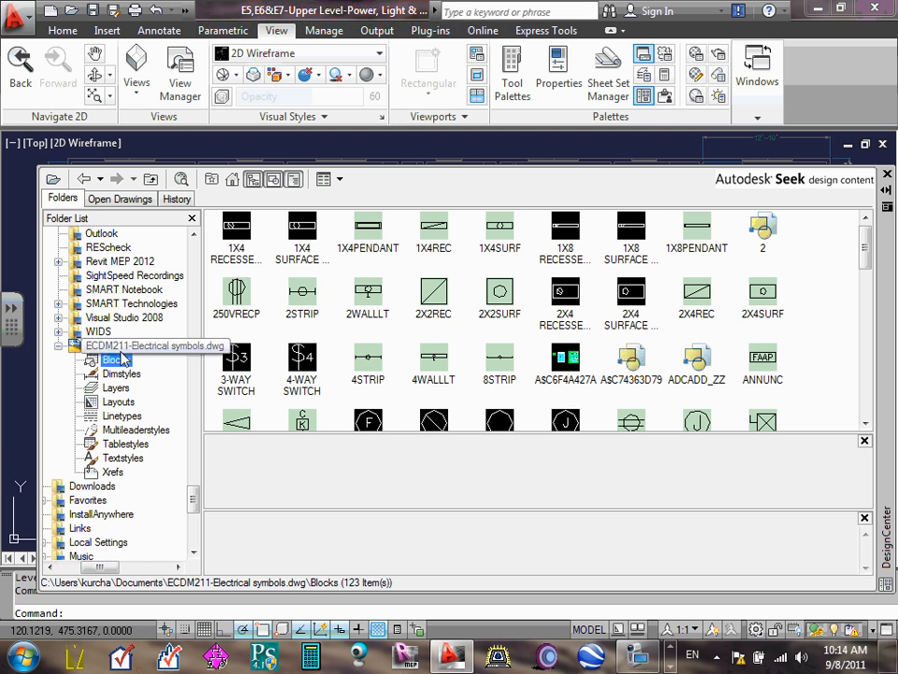
# - Create a tool palette from the Blocks of ECDM211-Electrical symbols.dwg and close the DesignCenter
pyautogui.rightClick(117, 368)
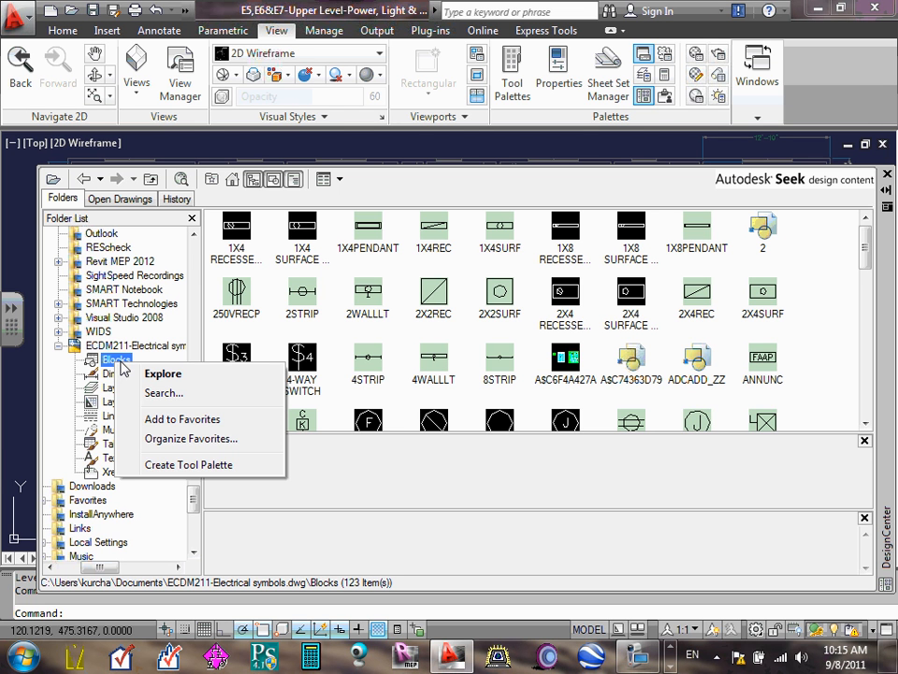
pyautogui.click(205, 466)
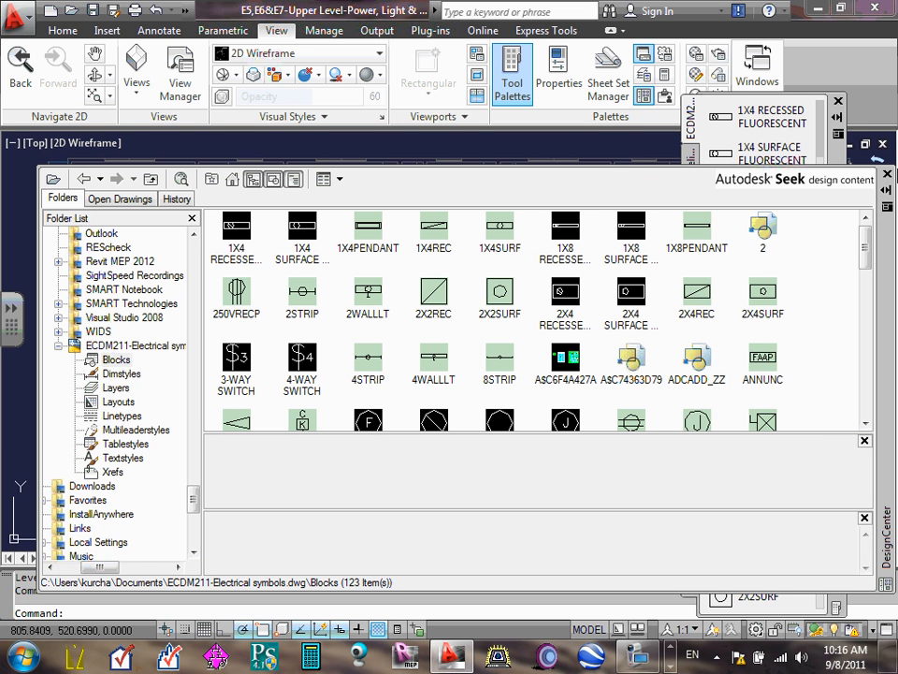
pyautogui.click(887, 176)
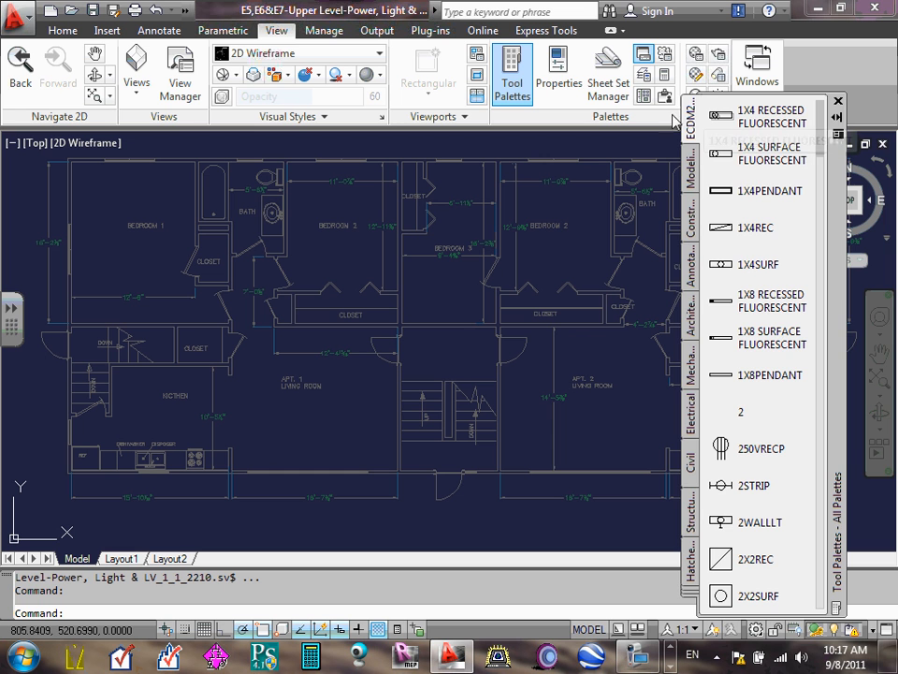
# - Close and reopen the Tool Palettes, and look through the sample palettes from Modeling to Hatches
pyautogui.click(838, 101)
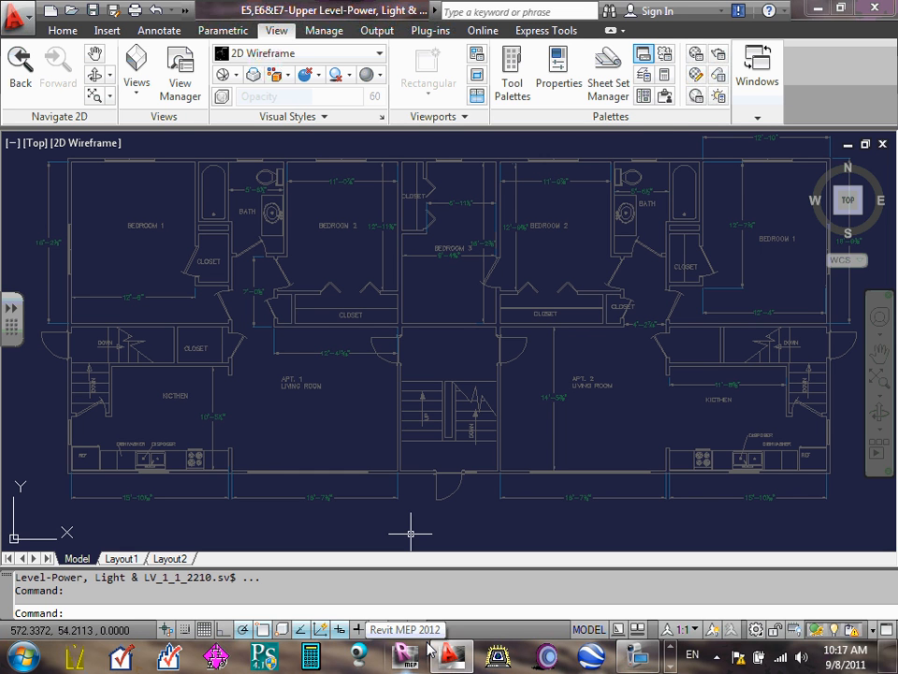
pyautogui.click(514, 75)
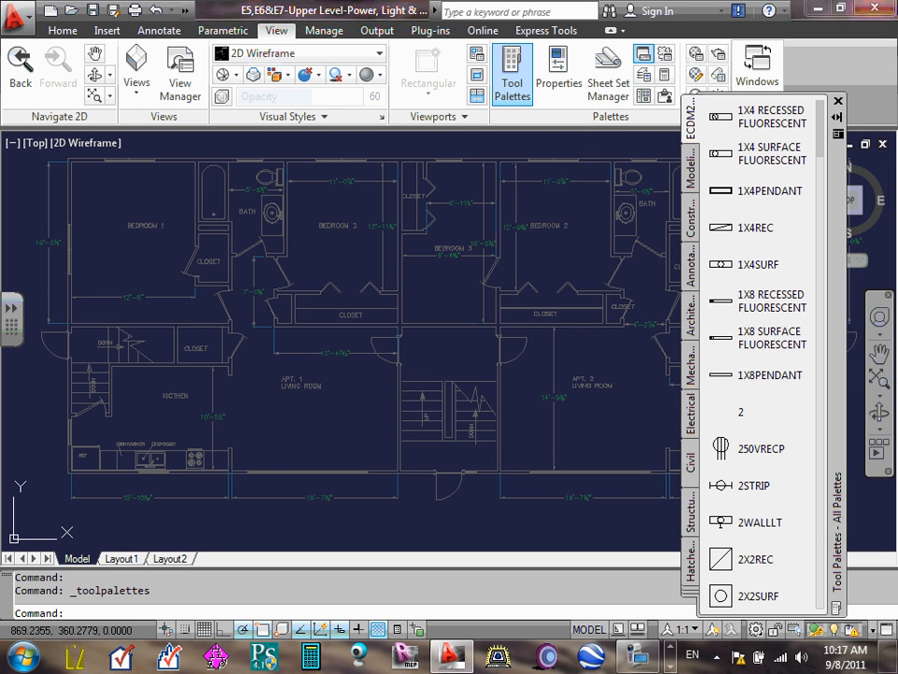
pyautogui.click(693, 176)
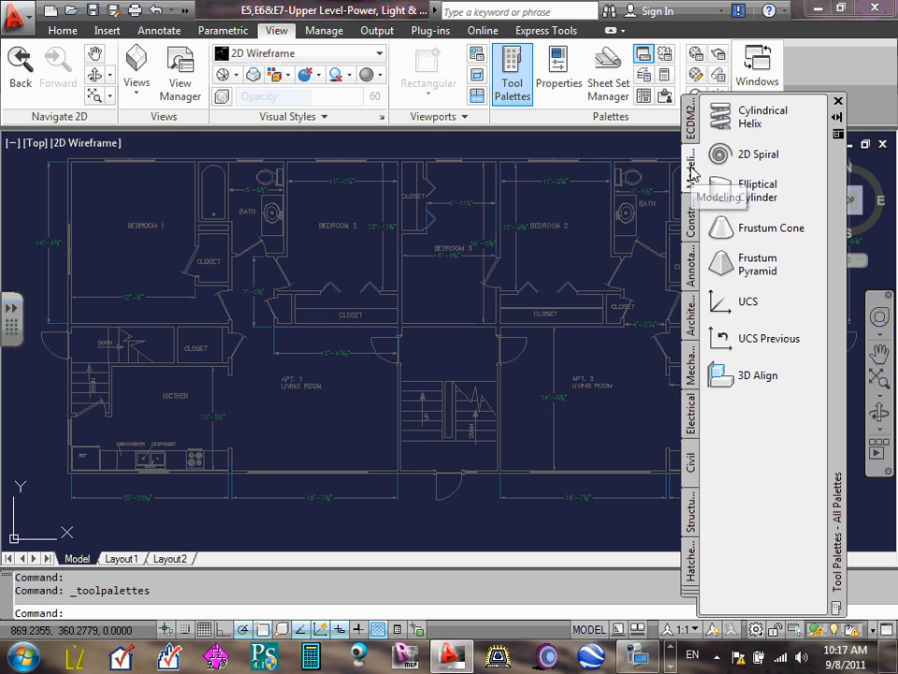
pyautogui.click(692, 224)
pyautogui.click(693, 255)
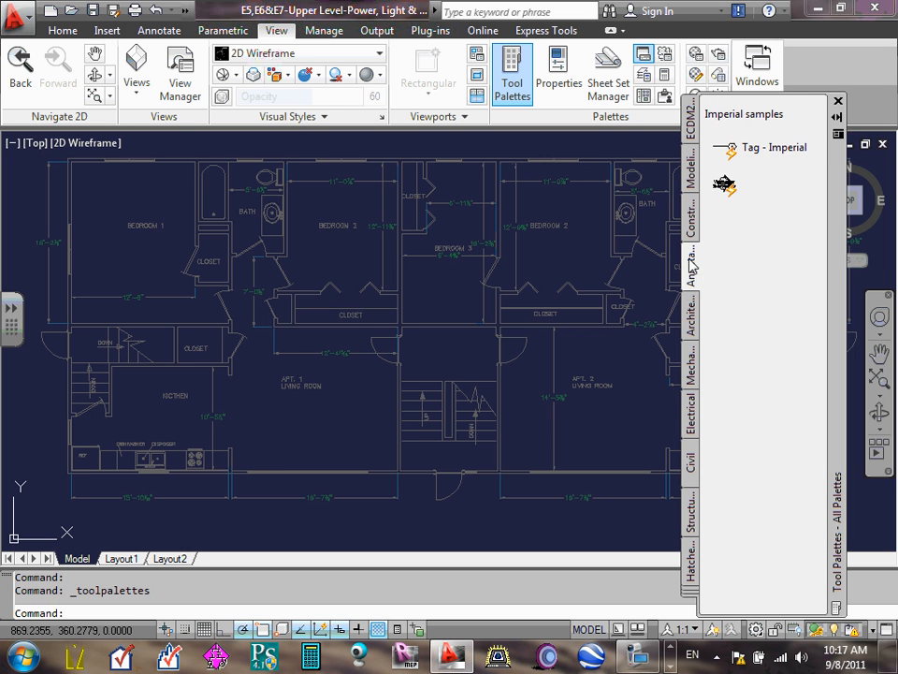
pyautogui.click(691, 316)
pyautogui.click(694, 374)
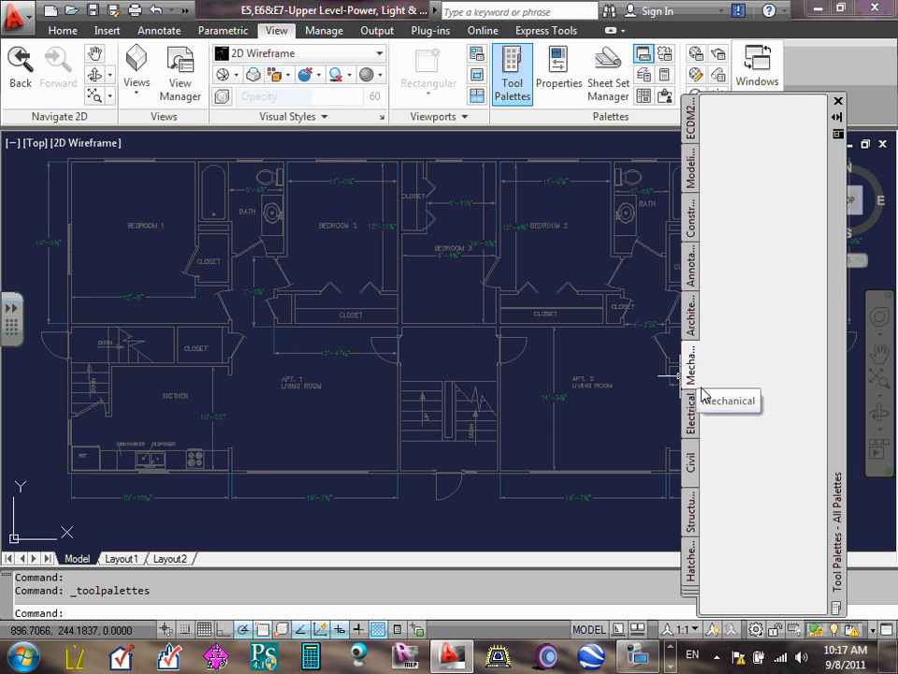
pyautogui.click(691, 421)
pyautogui.click(693, 465)
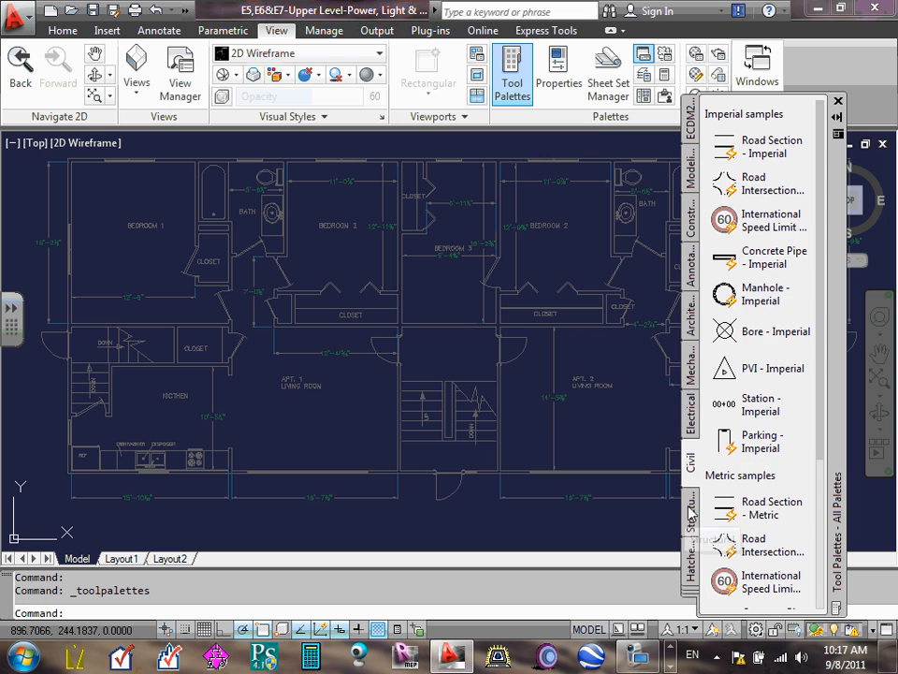
pyautogui.click(694, 522)
pyautogui.click(695, 564)
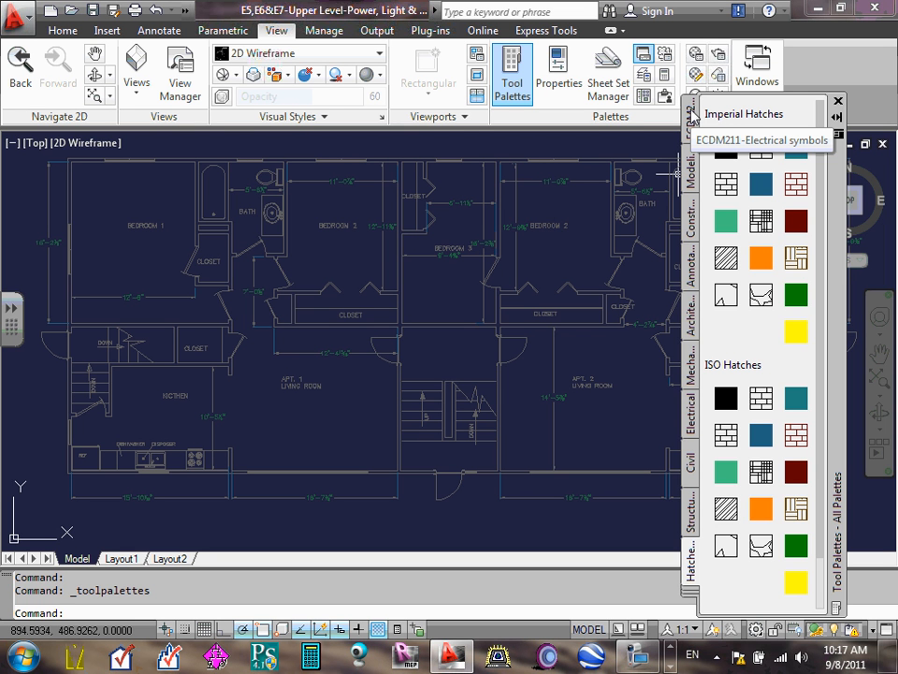
# - Examine the electrical symbol blocks in the ECDM211-Electrical symbols palette from the first entry to the end of the list
pyautogui.click(692, 116)
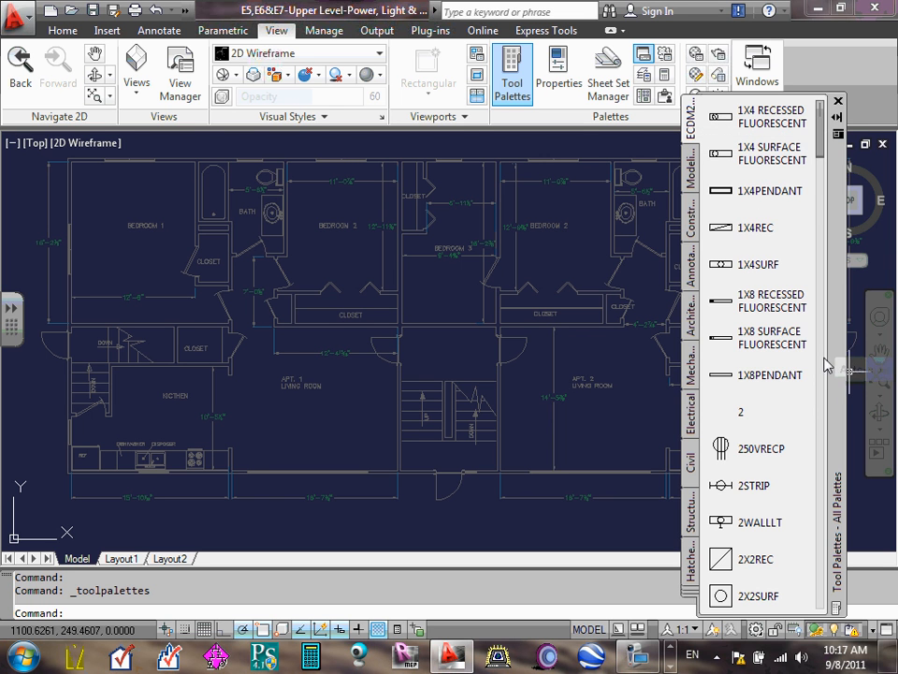
pyautogui.scroll(-5, 805, 201)
pyautogui.scroll(3, 823, 187)
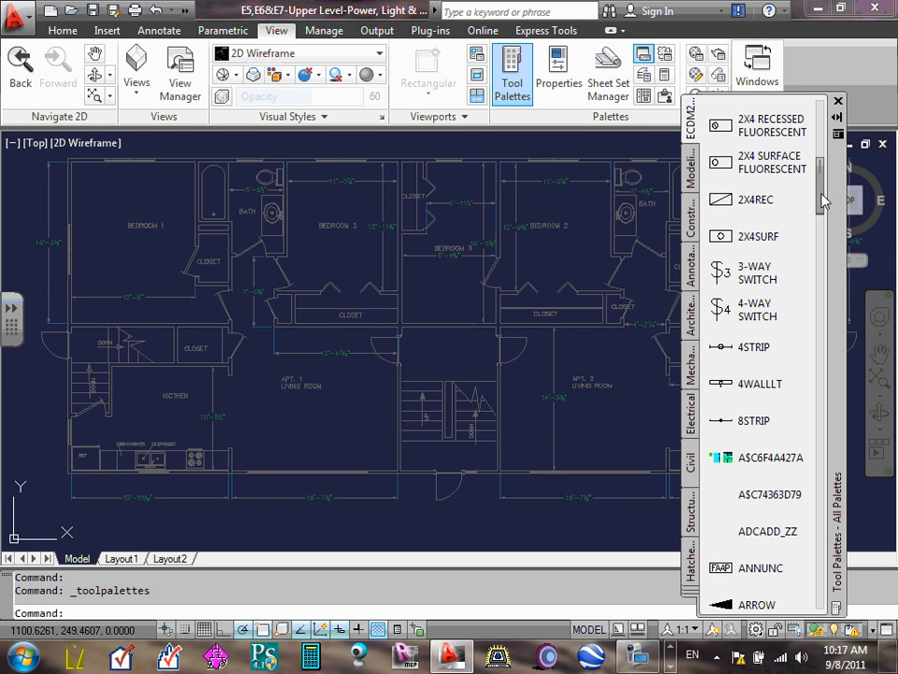
pyautogui.scroll(2, 827, 161)
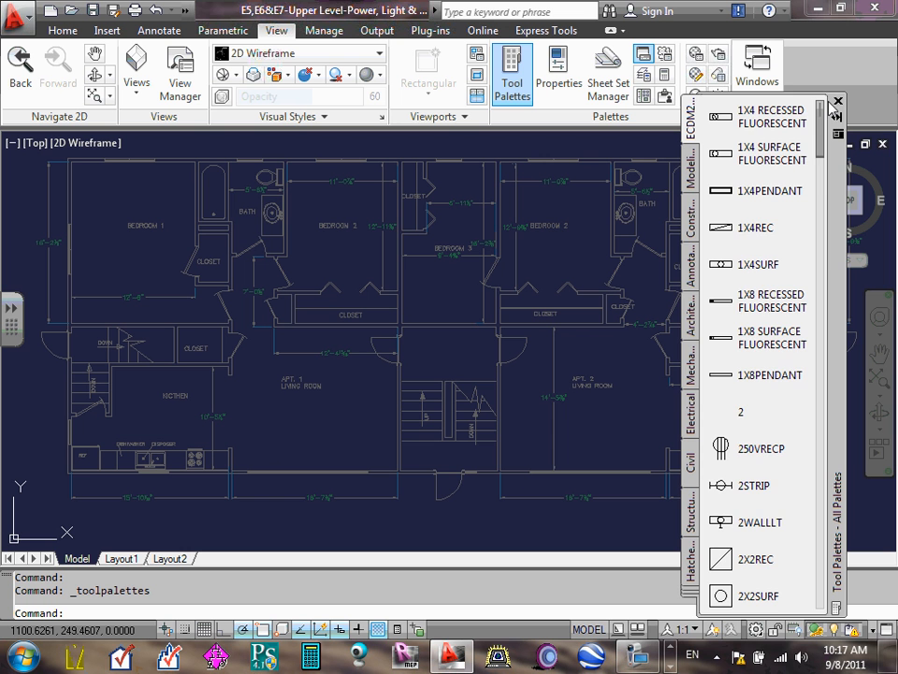
pyautogui.moveTo(829, 107); pyautogui.dragTo(831, 600)
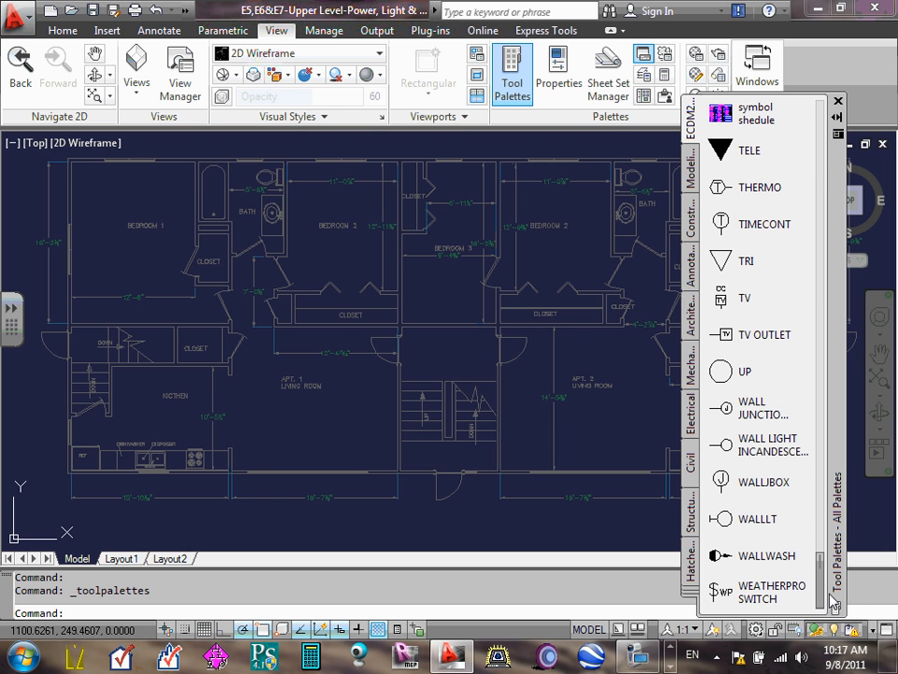
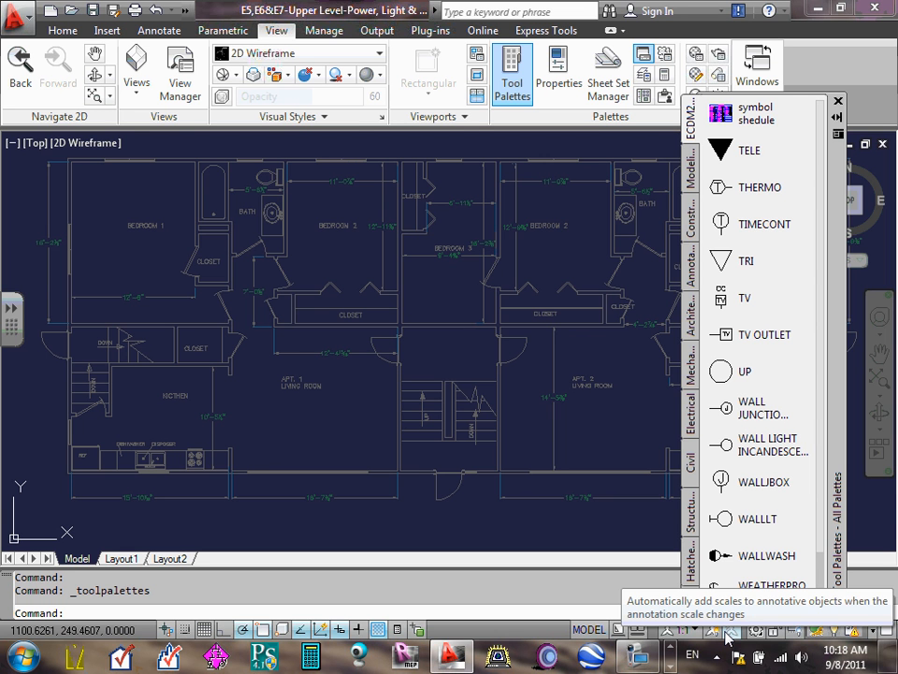
# - Return the ECDM211-Electrical symbols palette to its early entries around the 2X2REC and 3-WAY SWITCH blocks
pyautogui.scroll(-5, 633, 300)
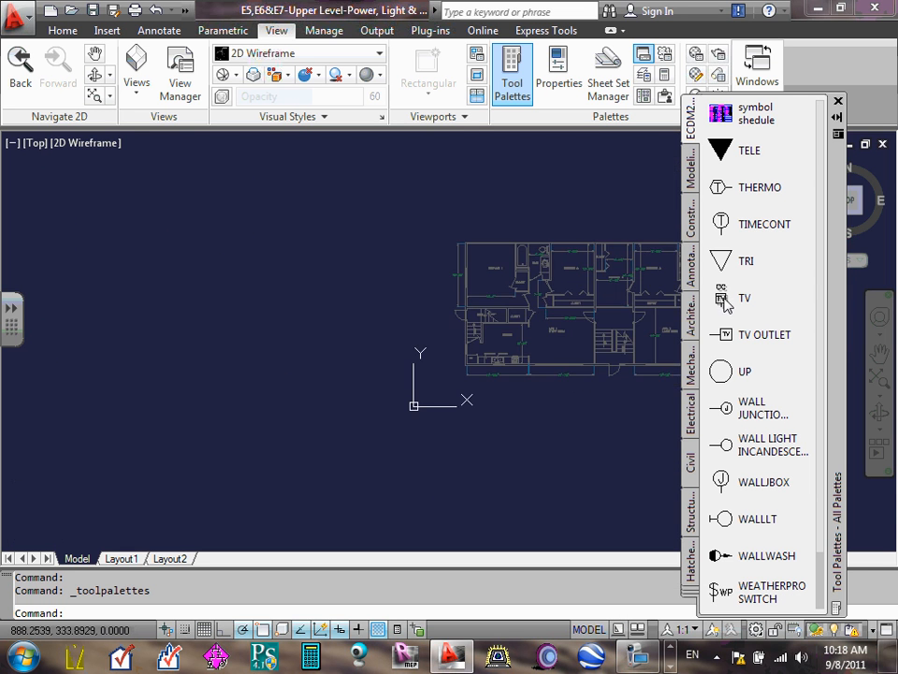
pyautogui.scroll(5, 633, 303)
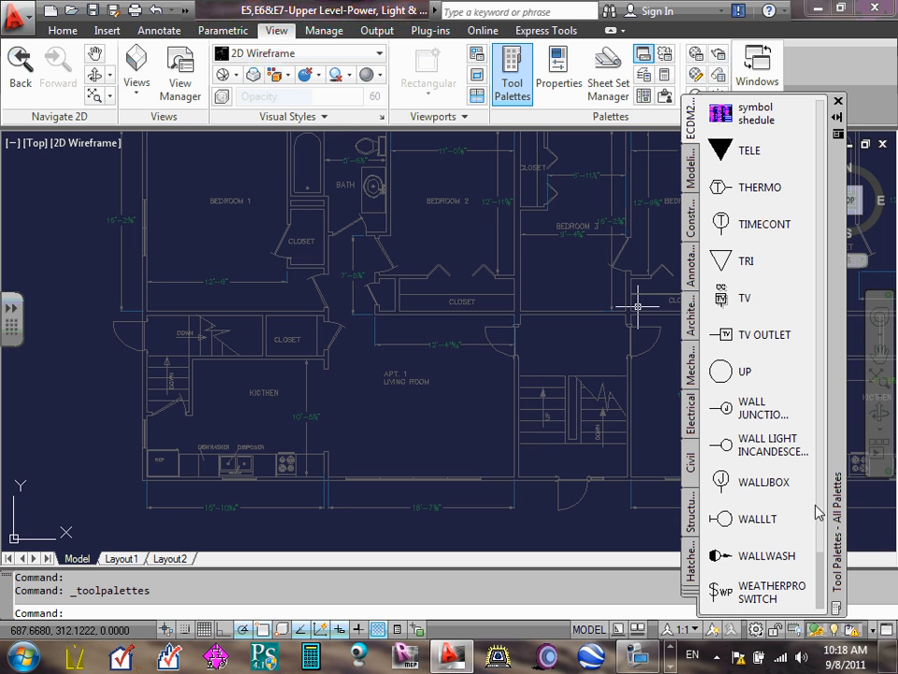
pyautogui.scroll(5, 827, 502)
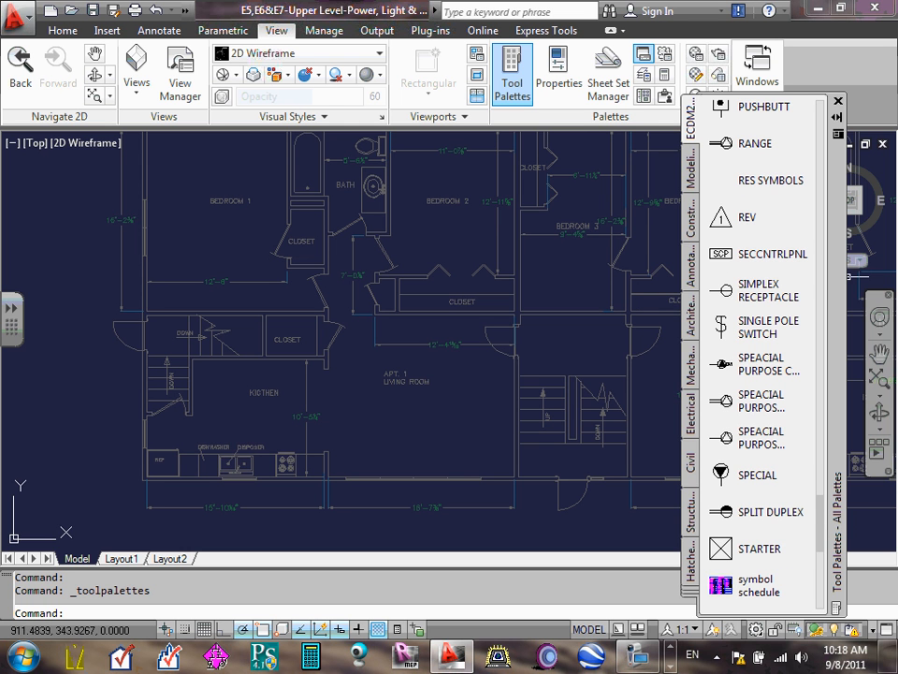
pyautogui.click(819, 440)
pyautogui.moveTo(820, 478); pyautogui.dragTo(816, 177)
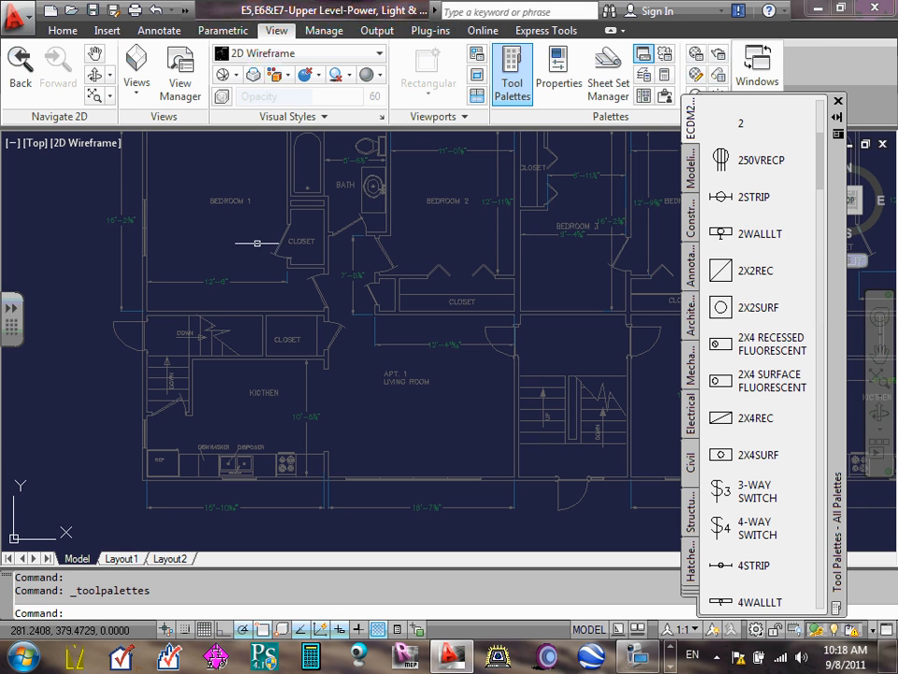
# - Minimize the Home ribbon to panel buttons and dock the Tool Palettes beside the drawing area
pyautogui.click(61, 31)
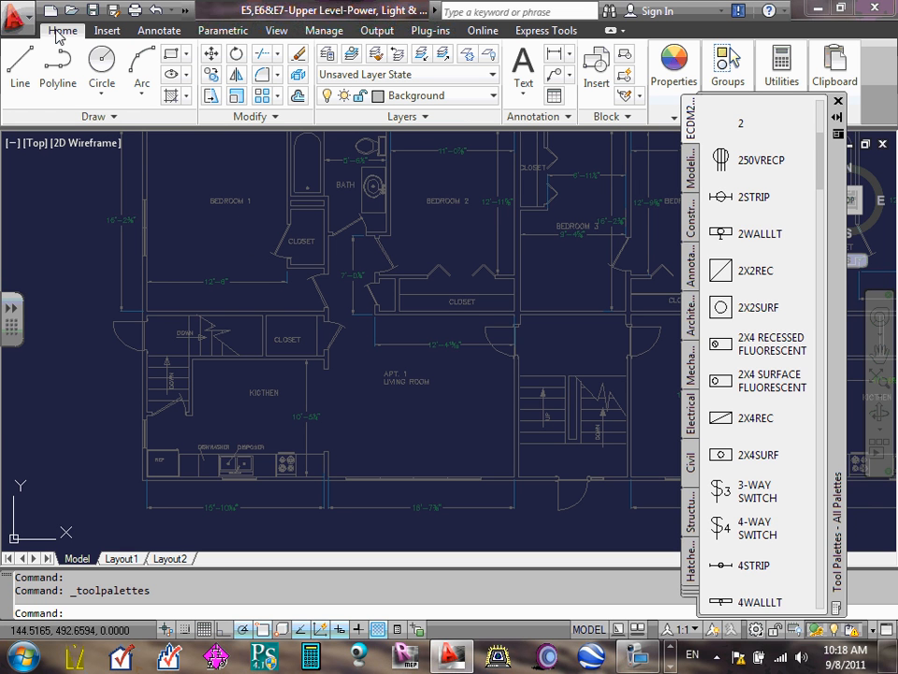
pyautogui.doubleClick(61, 31)
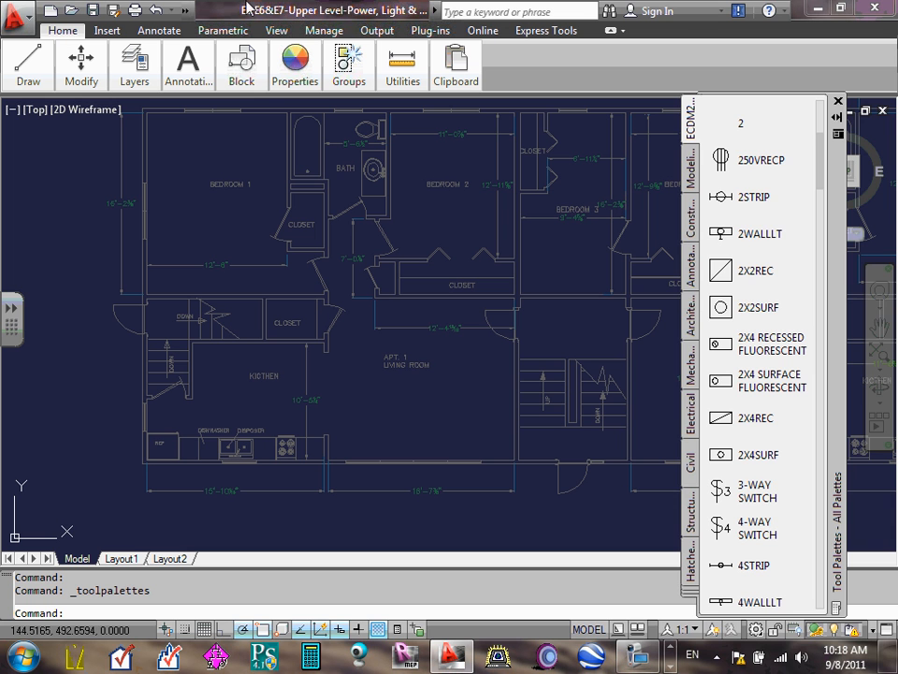
pyautogui.moveTo(843, 225); pyautogui.dragTo(882, 177)
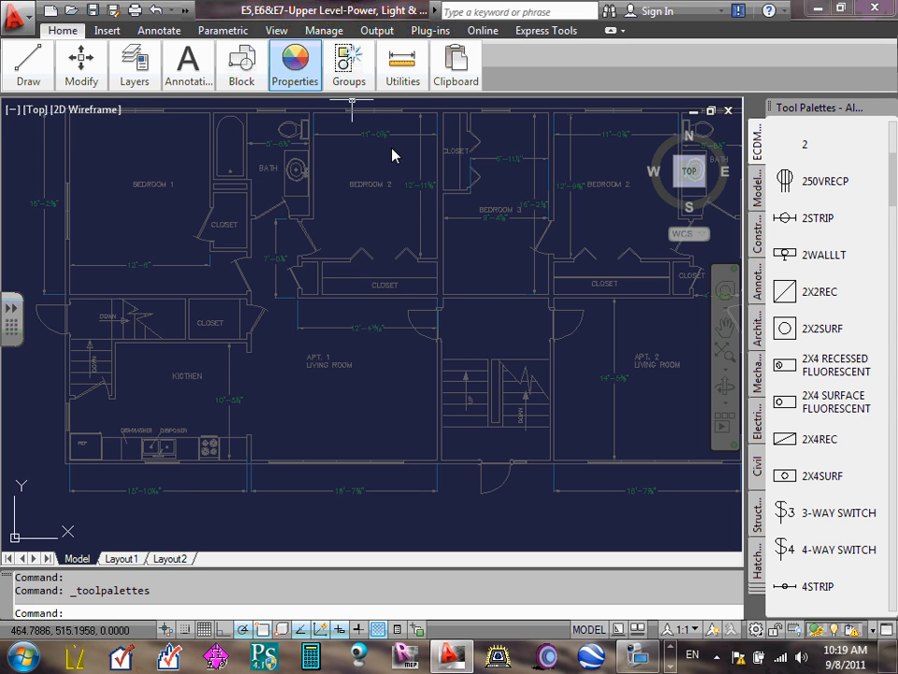
# - Cycle the ribbon through its minimized display states and back to the full Home panels
pyautogui.doubleClick(63, 32)
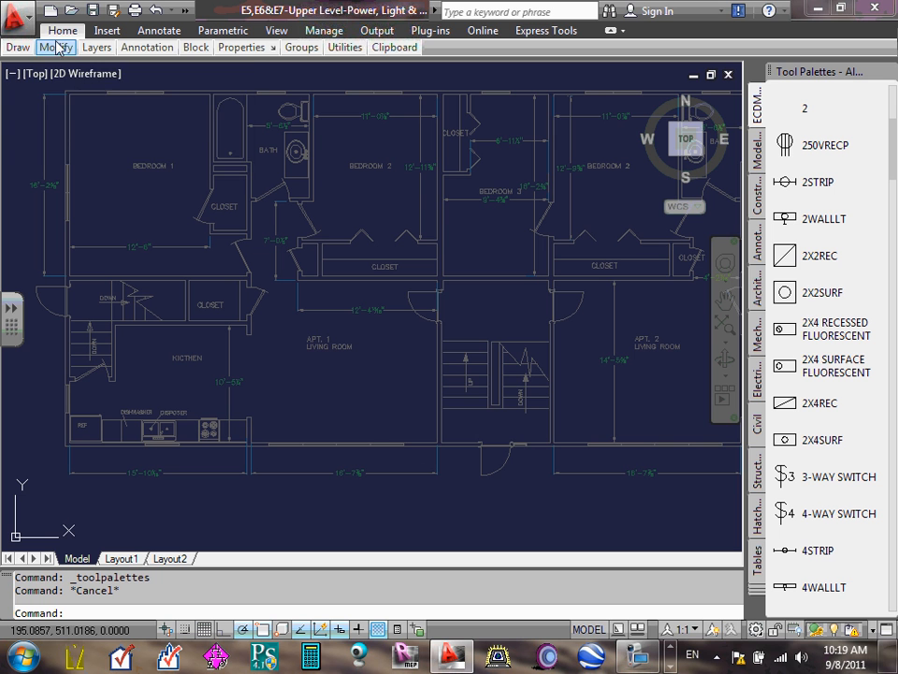
pyautogui.moveTo(58, 37)
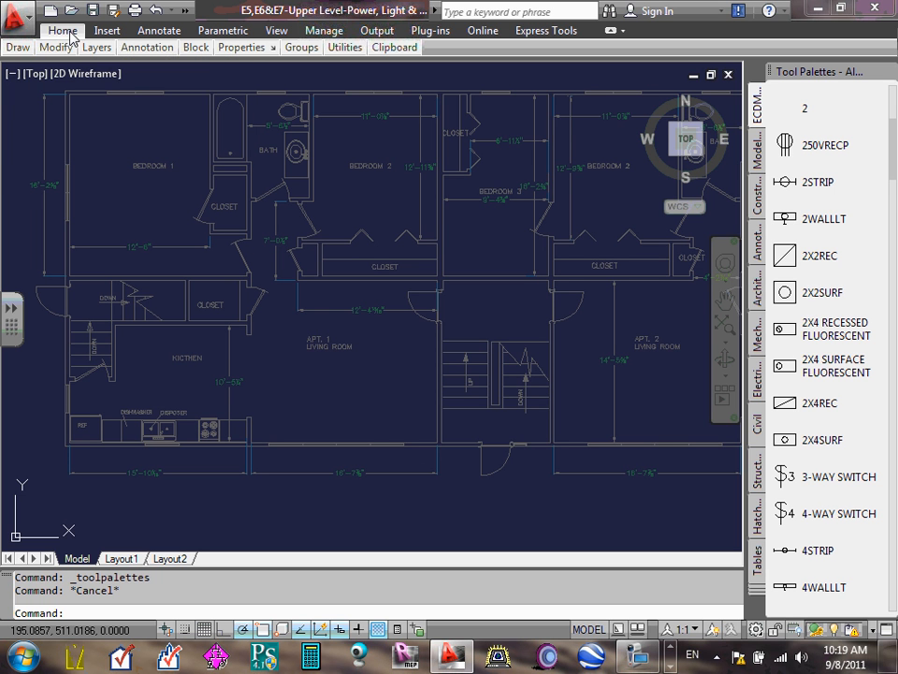
pyautogui.doubleClick(70, 35)
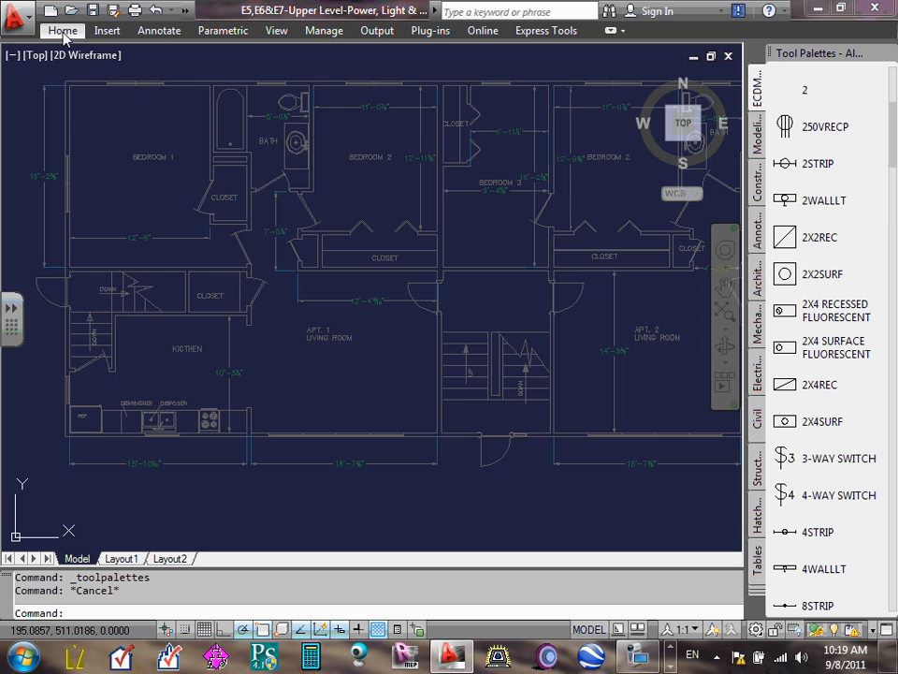
pyautogui.doubleClick(54, 30)
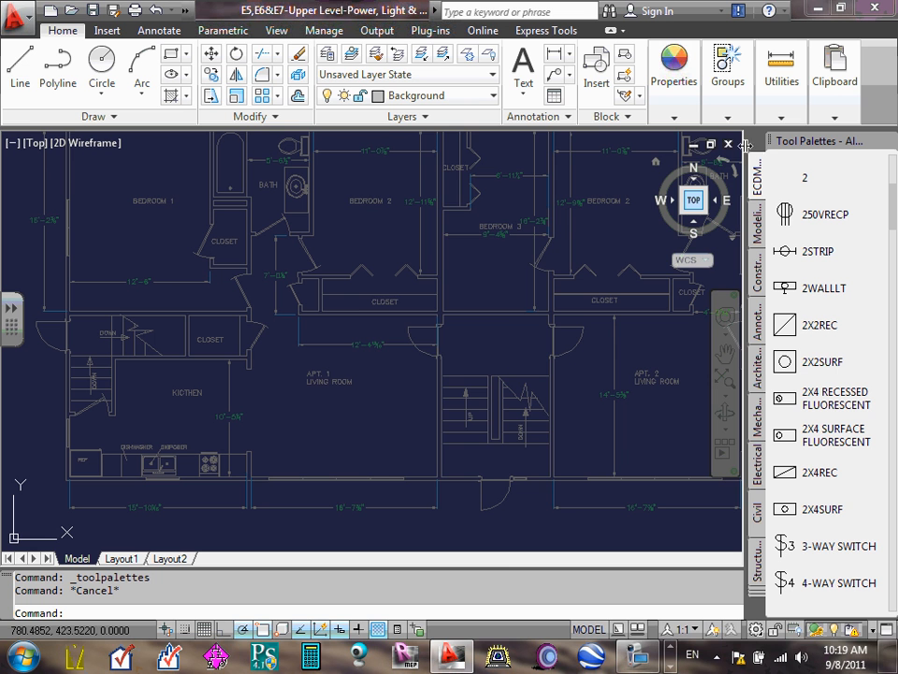
pyautogui.moveTo(842, 140)
pyautogui.mouseDown()
pyautogui.moveTo(425, 156)
pyautogui.moveTo(491, 200)
pyautogui.moveTo(594, 172)
pyautogui.moveTo(859, 218)
pyautogui.moveTo(835, 195)
pyautogui.mouseUp()
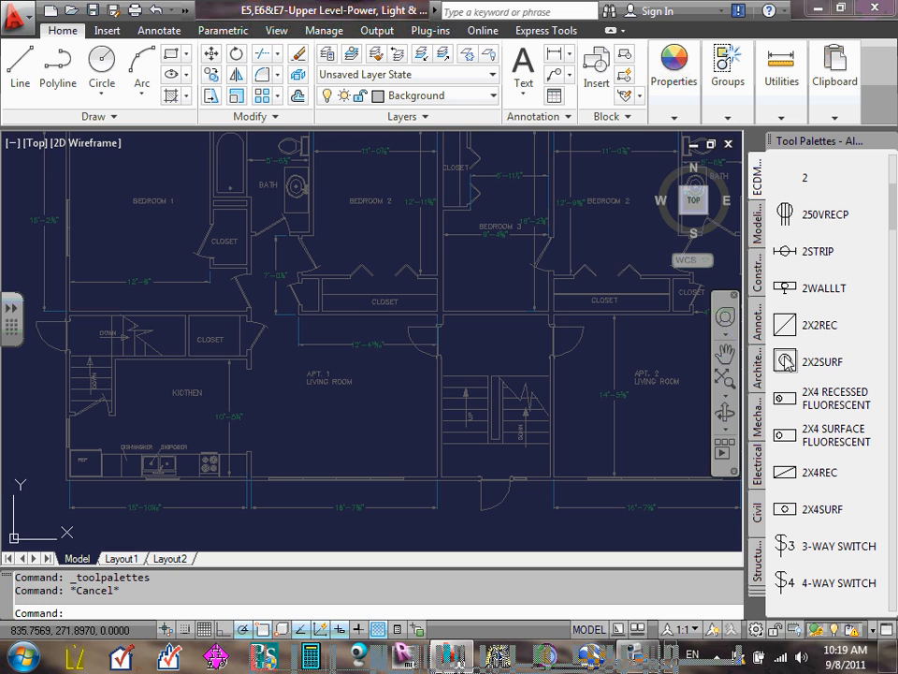
# - Look through the electrical layers in the layer list and make E-LIGHTING FIXT the current layer
pyautogui.click(494, 98)
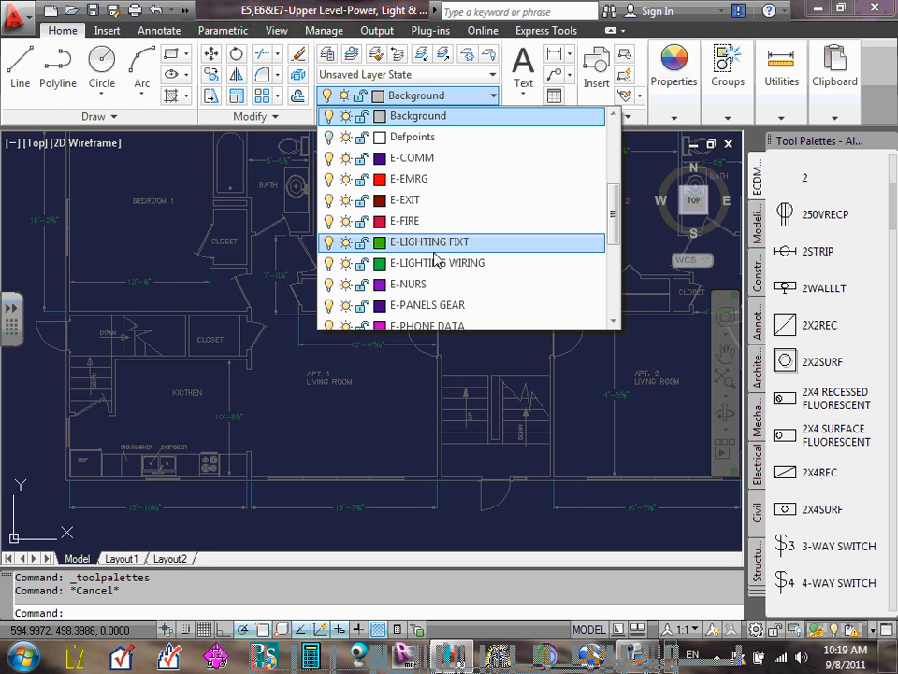
pyautogui.scroll(-2, 428, 249)
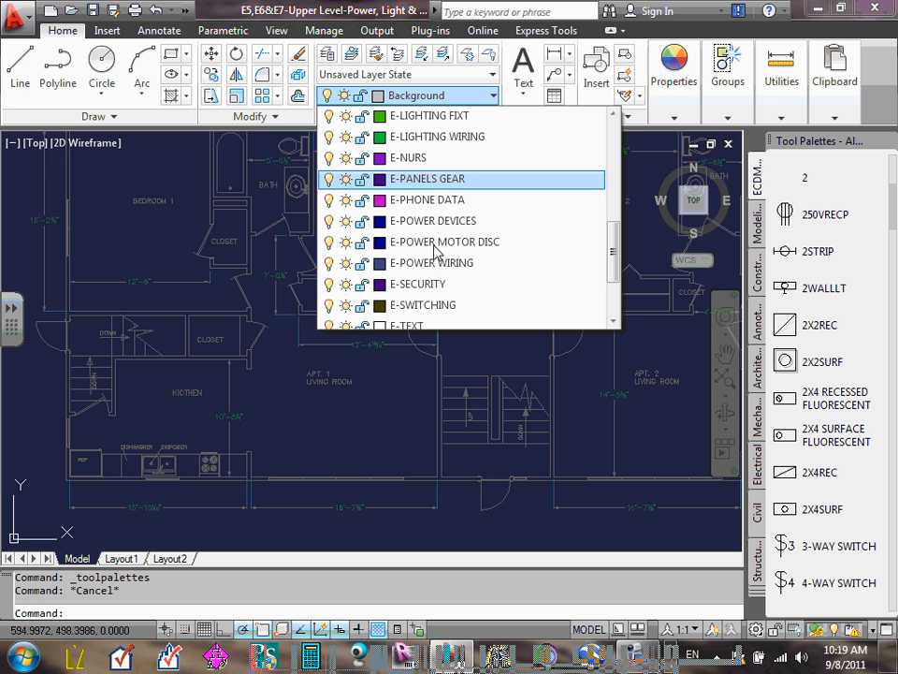
pyautogui.scroll(-2, 442, 234)
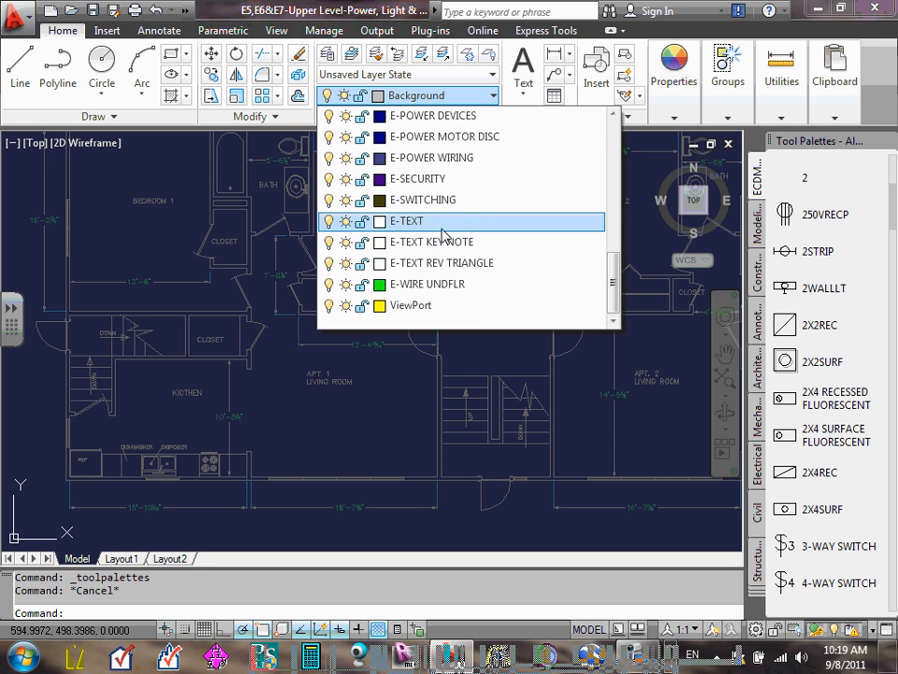
pyautogui.scroll(2, 445, 265)
pyautogui.scroll(2, 450, 196)
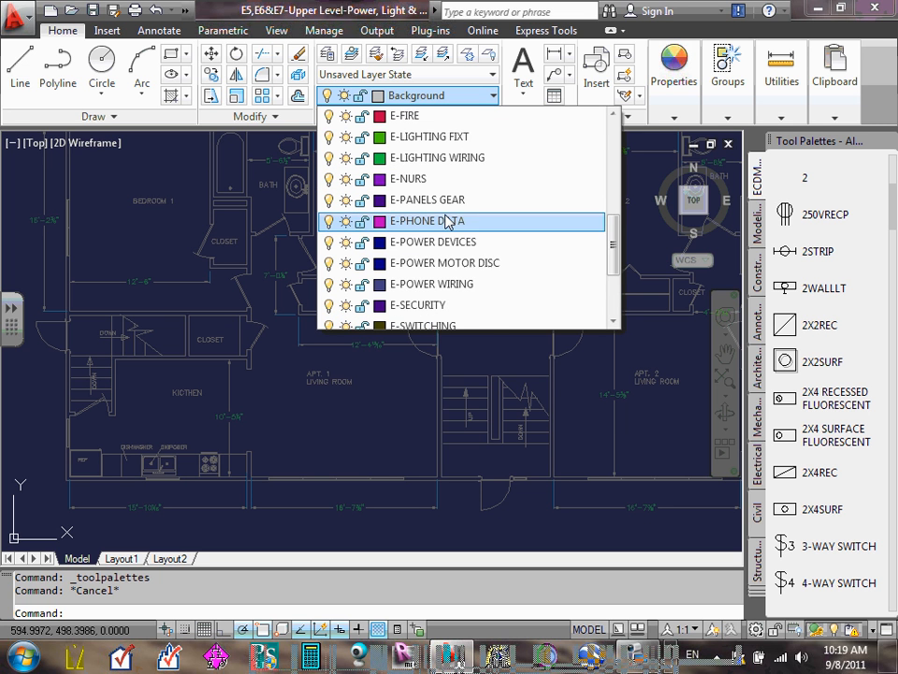
pyautogui.scroll(2, 441, 213)
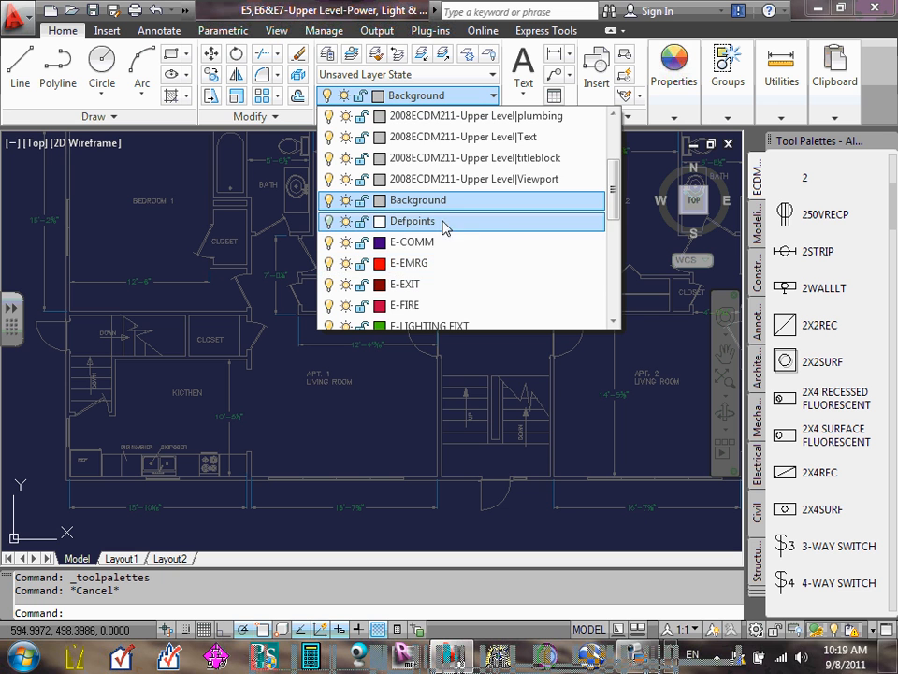
pyautogui.scroll(-1, 447, 229)
pyautogui.scroll(2, 442, 228)
pyautogui.scroll(-1, 440, 229)
pyautogui.scroll(-1, 440, 229)
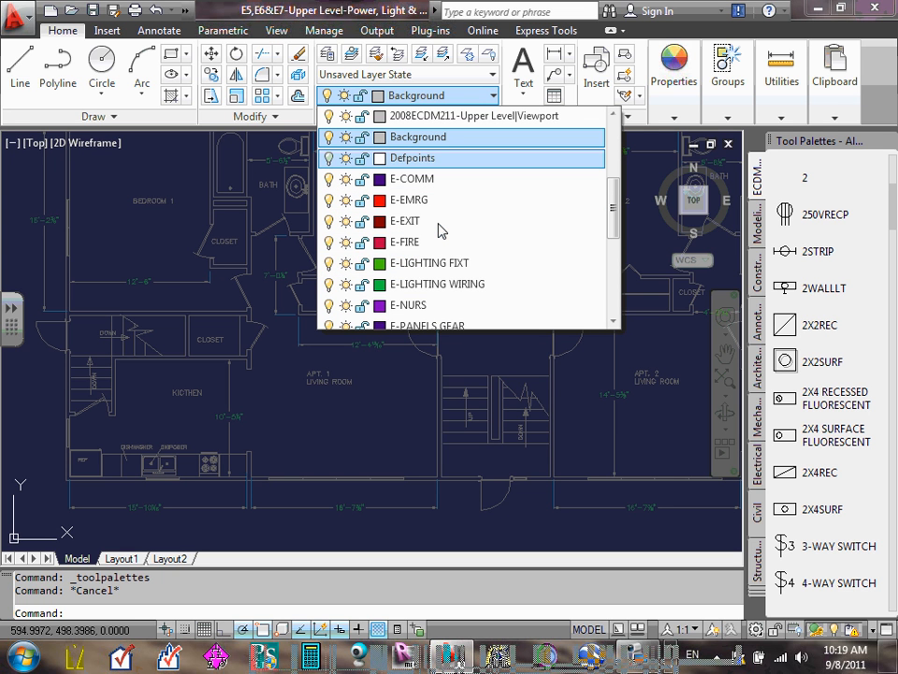
pyautogui.scroll(-1, 438, 224)
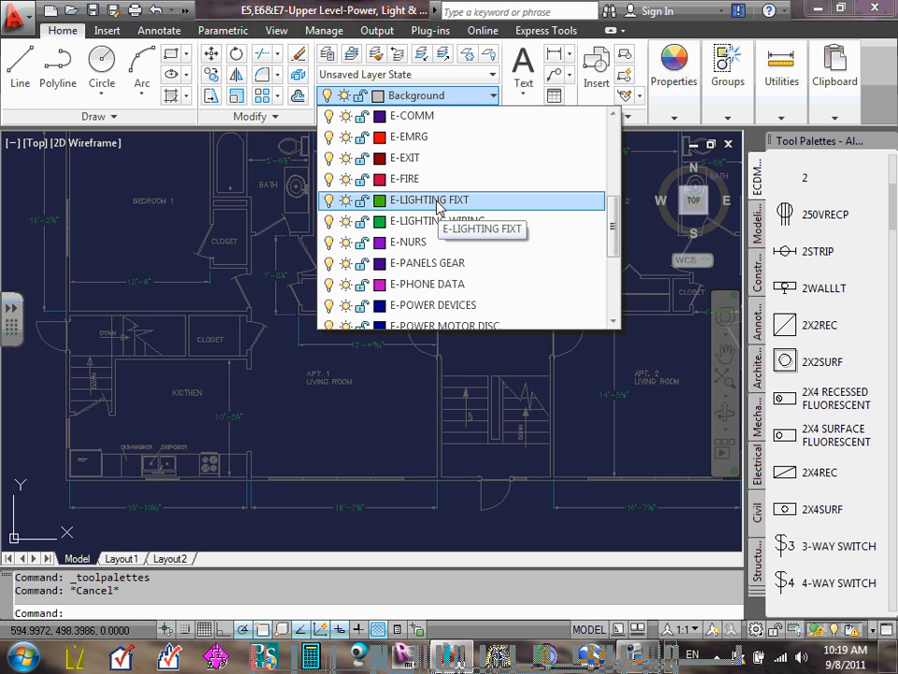
pyautogui.click(438, 202)
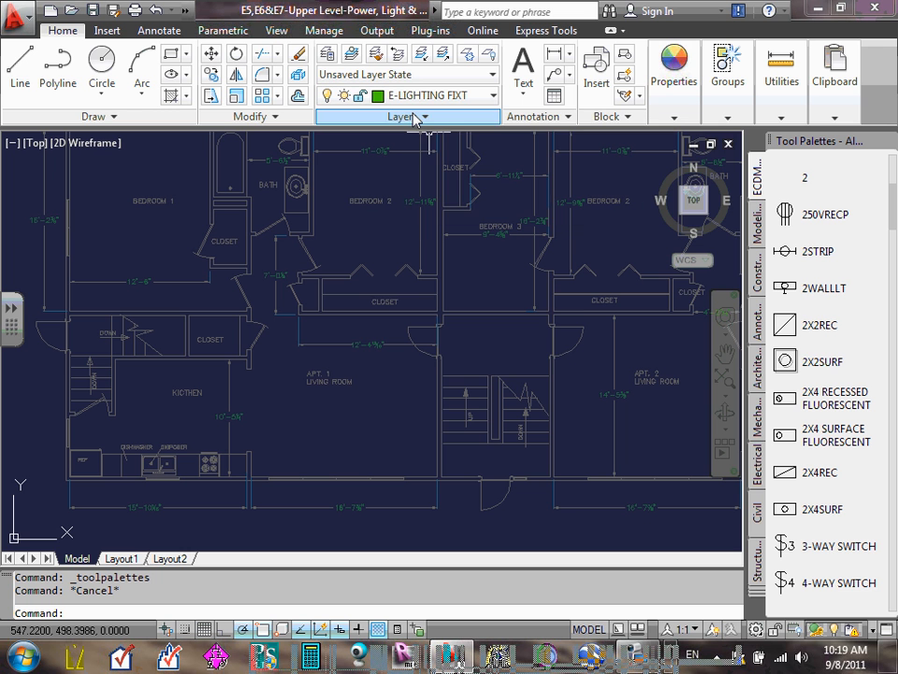
# - Insert the 2X2REC fixture block below the APT. 1 LIVING ROOM label, accepting the educational plot stamp
pyautogui.click(785, 324)
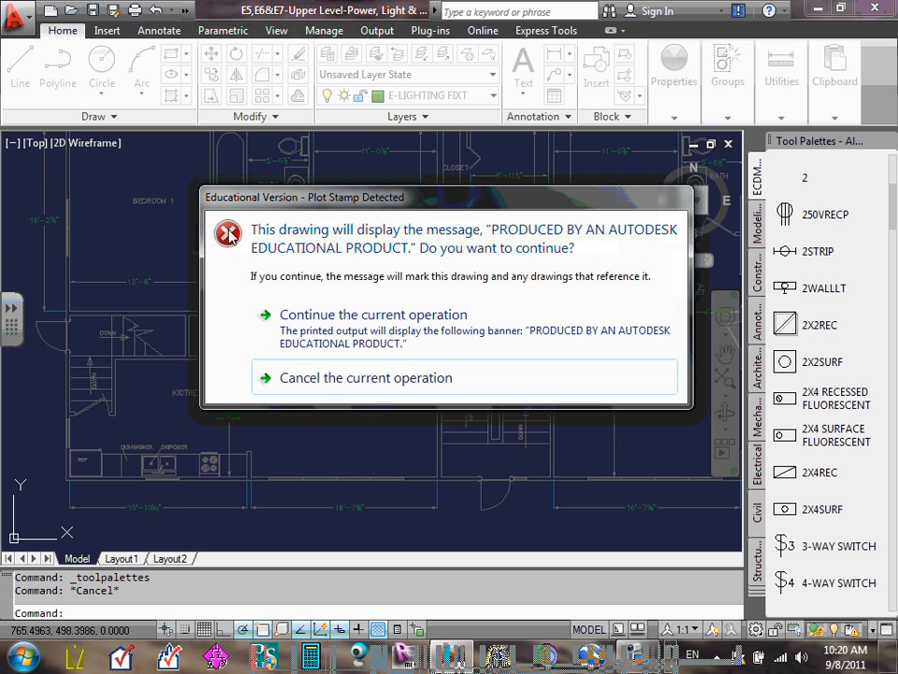
pyautogui.click(321, 318)
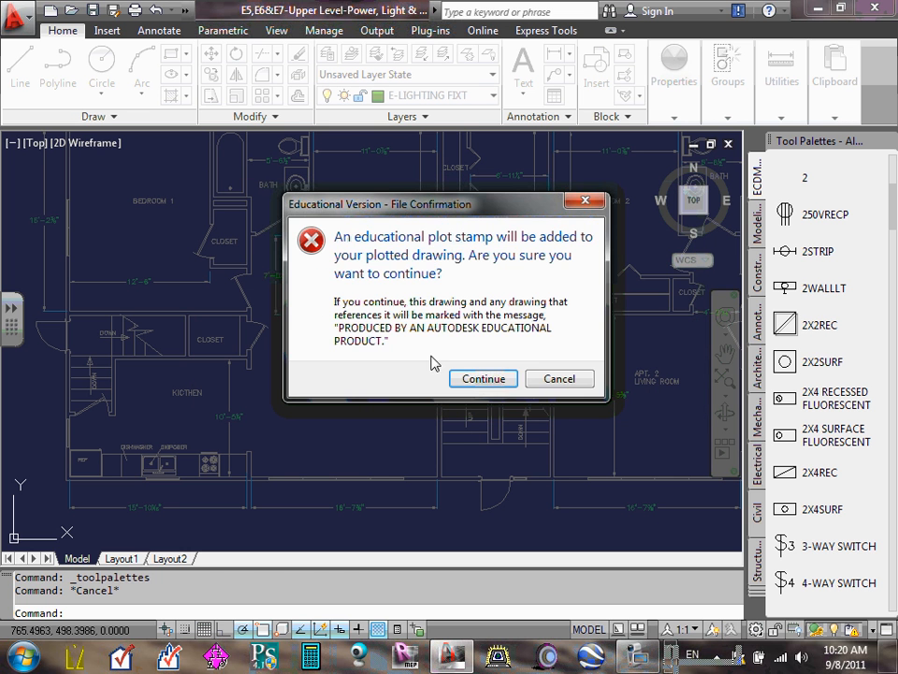
pyautogui.click(481, 378)
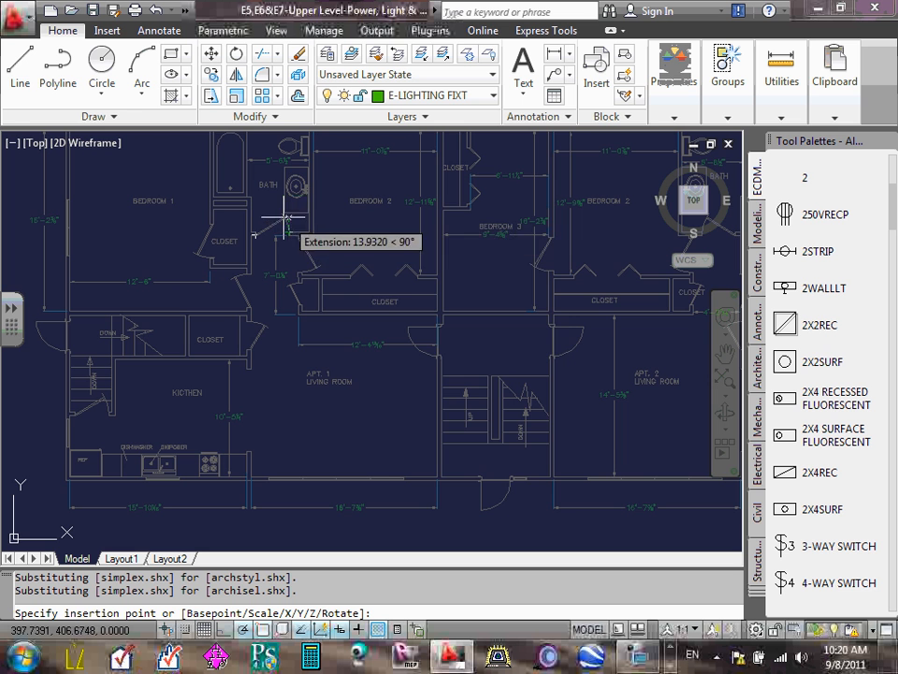
pyautogui.scroll(4, 332, 423)
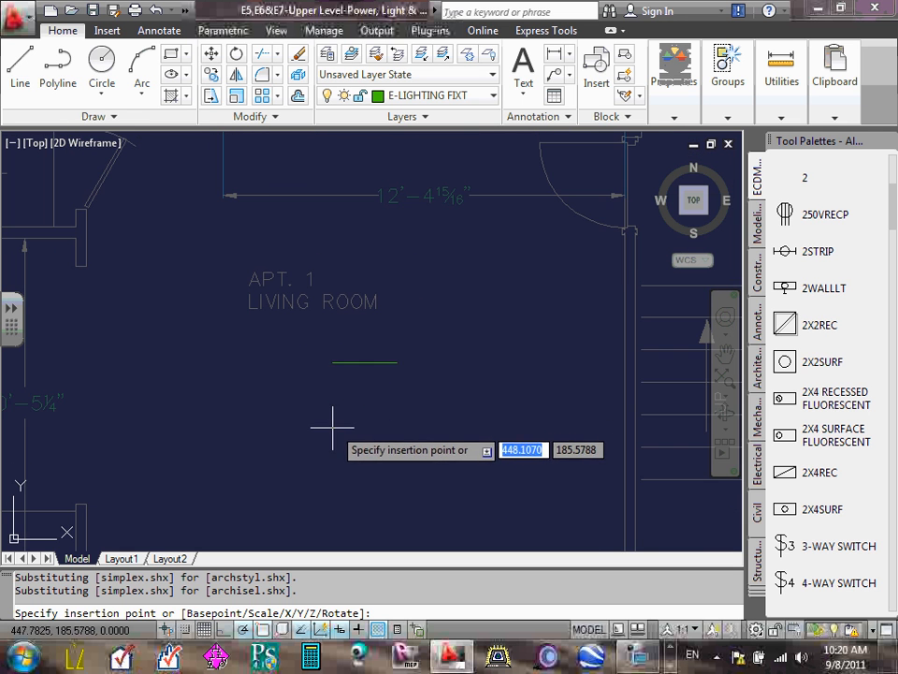
pyautogui.scroll(-4, 303, 404)
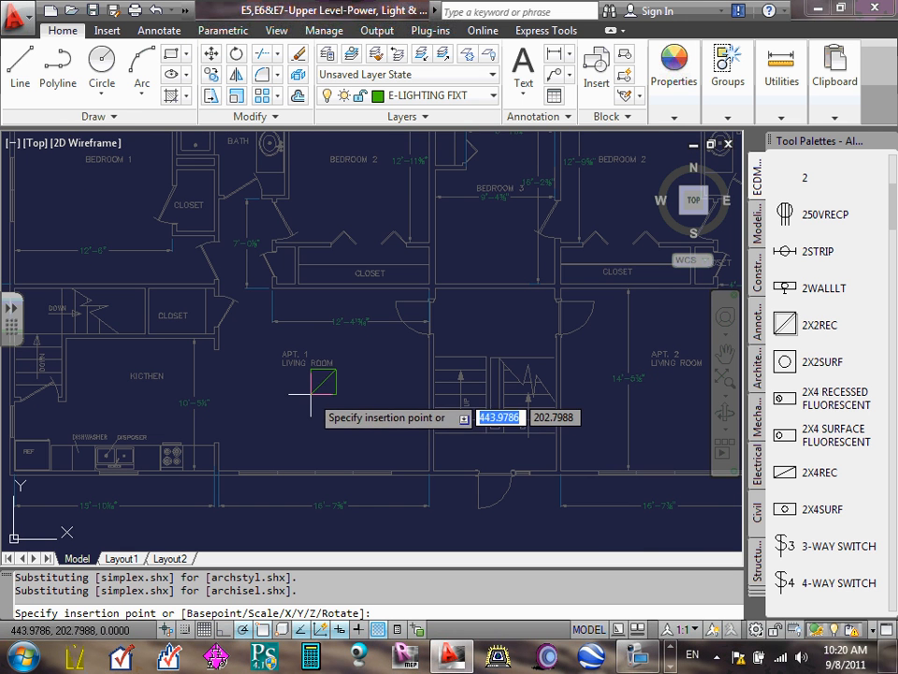
pyautogui.click(311, 393)
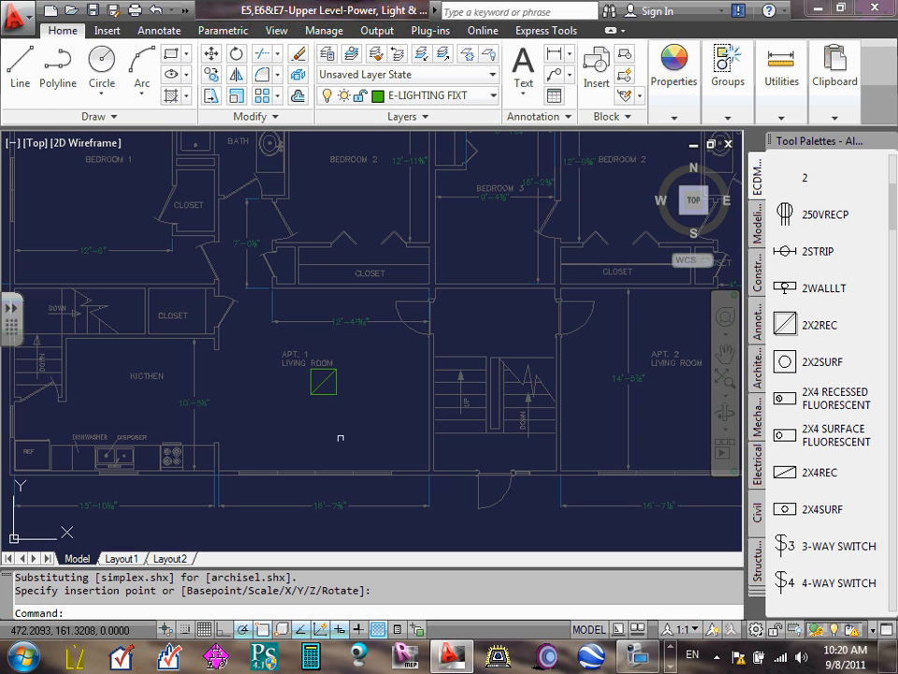
pyautogui.click(728, 70)
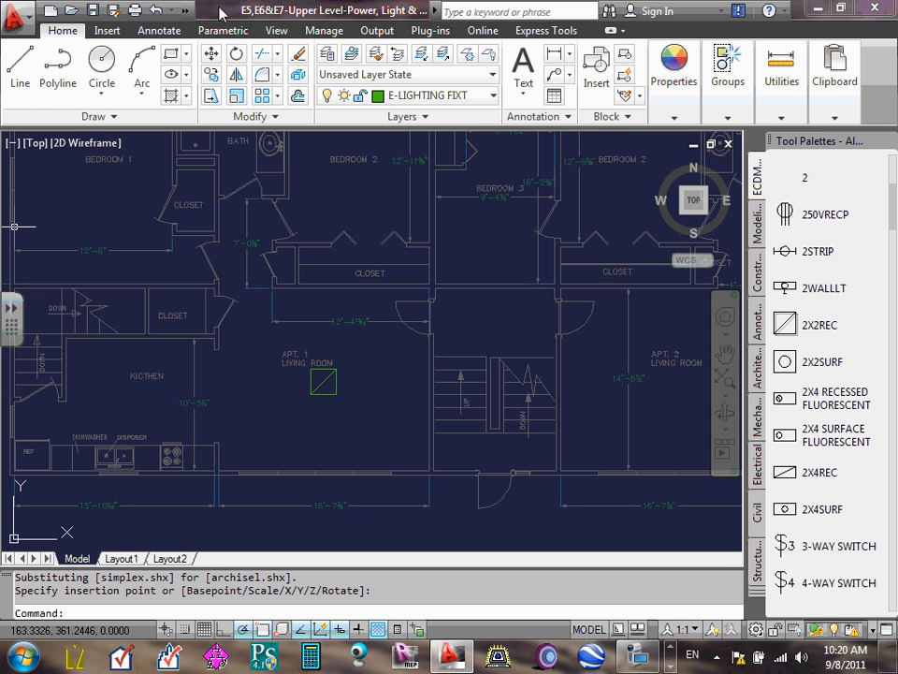
pyautogui.click(378, 31)
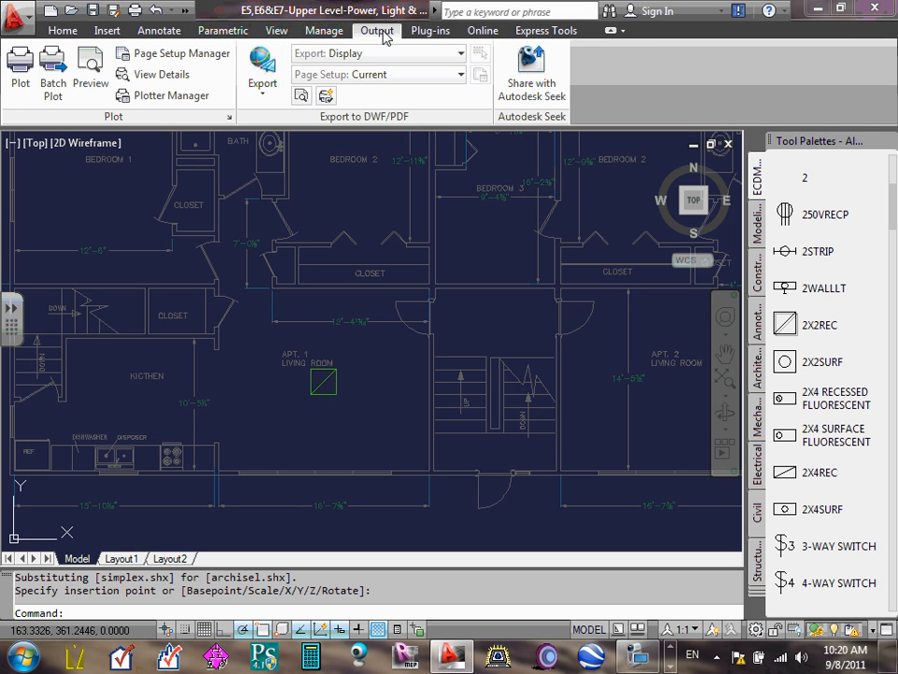
pyautogui.click(70, 36)
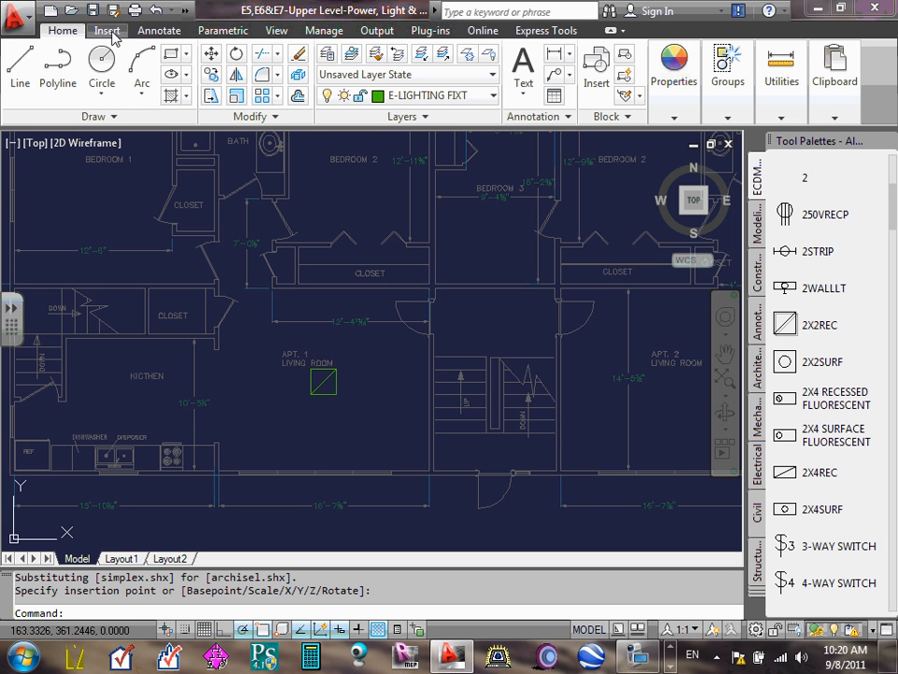
pyautogui.click(114, 119)
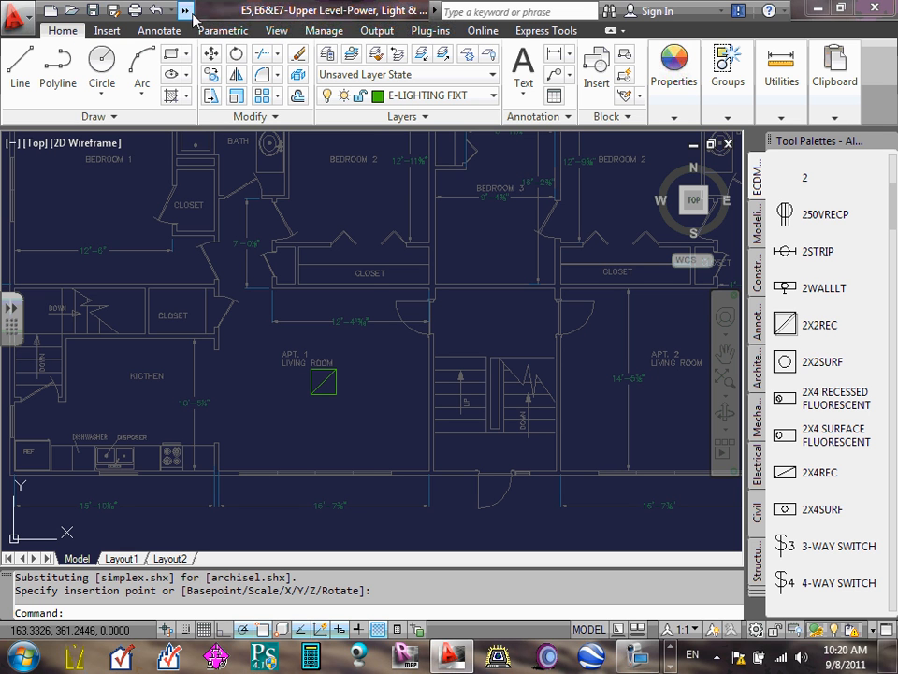
# - Open the Drawing Window Colors settings from the Drafting options
pyautogui.click(17, 13)
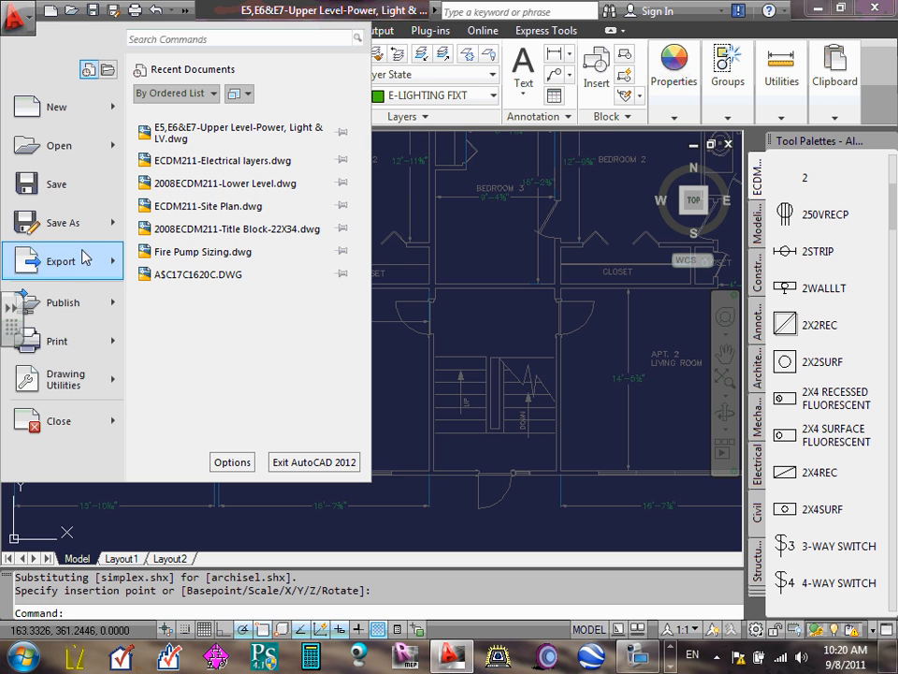
pyautogui.click(233, 464)
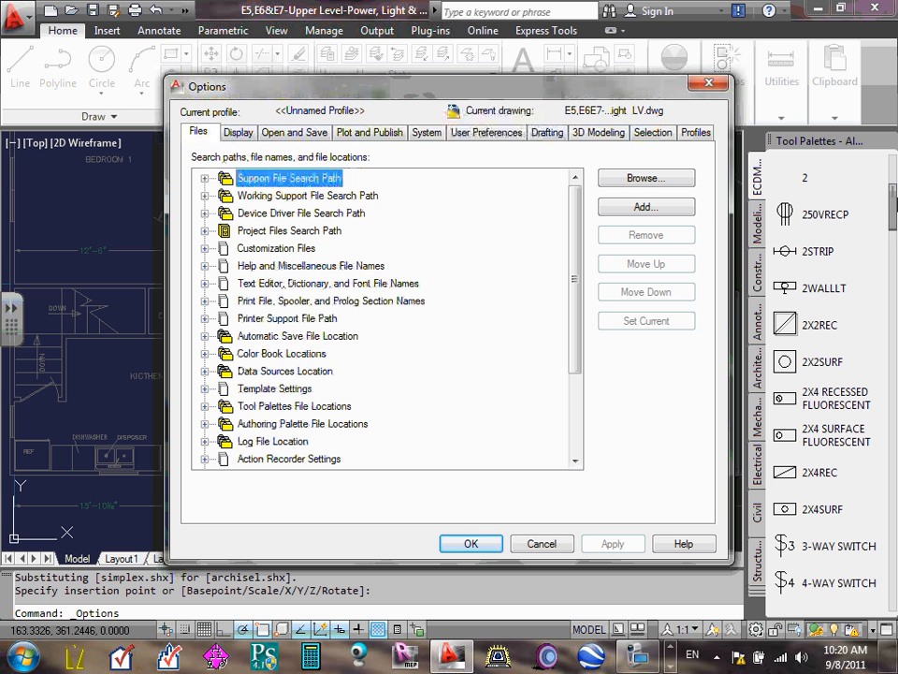
pyautogui.click(548, 133)
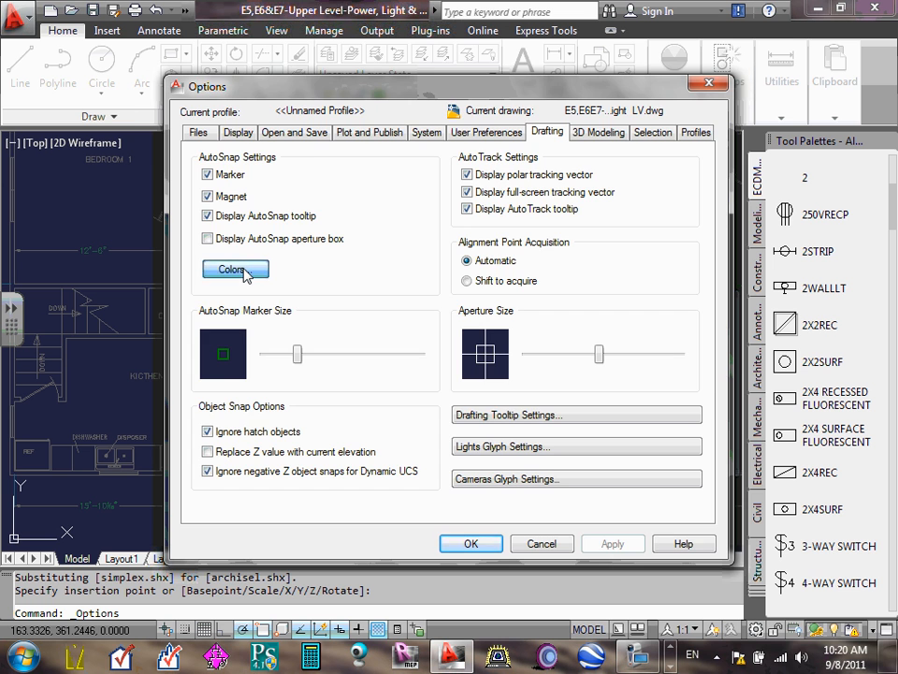
pyautogui.click(245, 272)
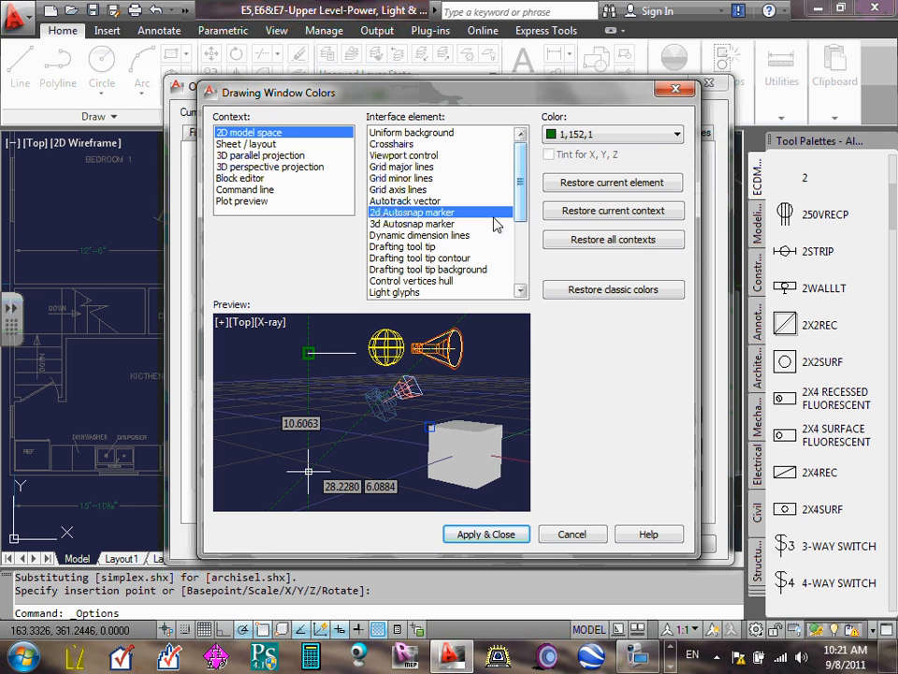
pyautogui.click(677, 137)
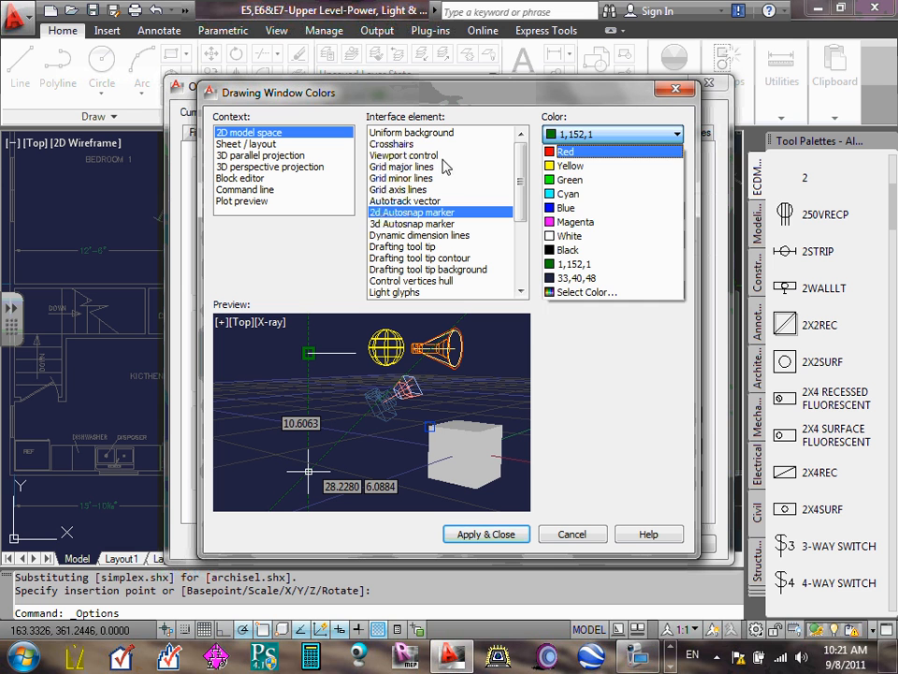
pyautogui.click(407, 148)
pyautogui.click(408, 156)
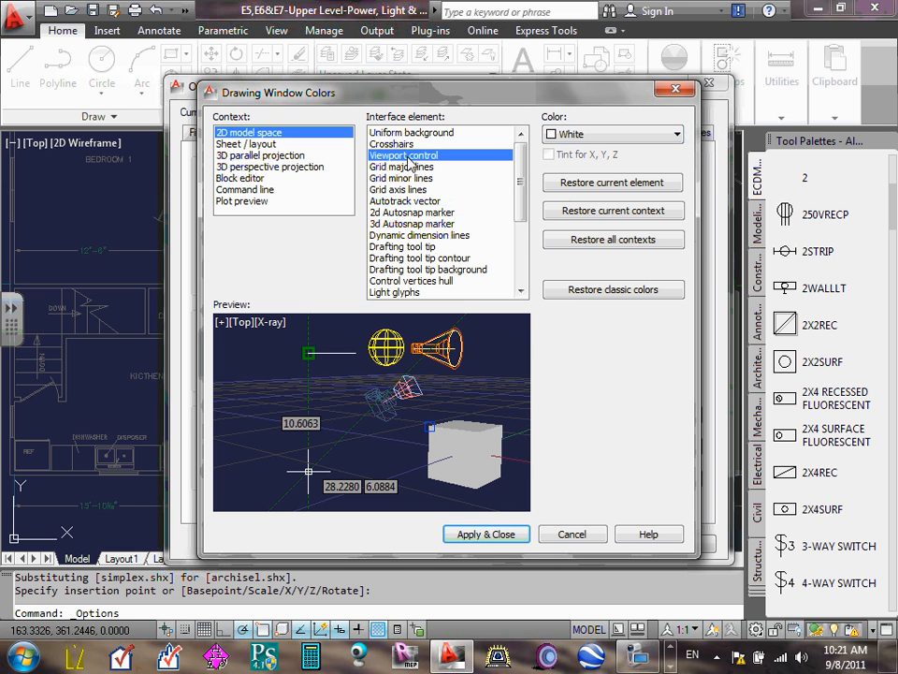
pyautogui.moveTo(521, 171)
pyautogui.mouseDown()
pyautogui.moveTo(516, 218)
pyautogui.moveTo(517, 185)
pyautogui.mouseUp()
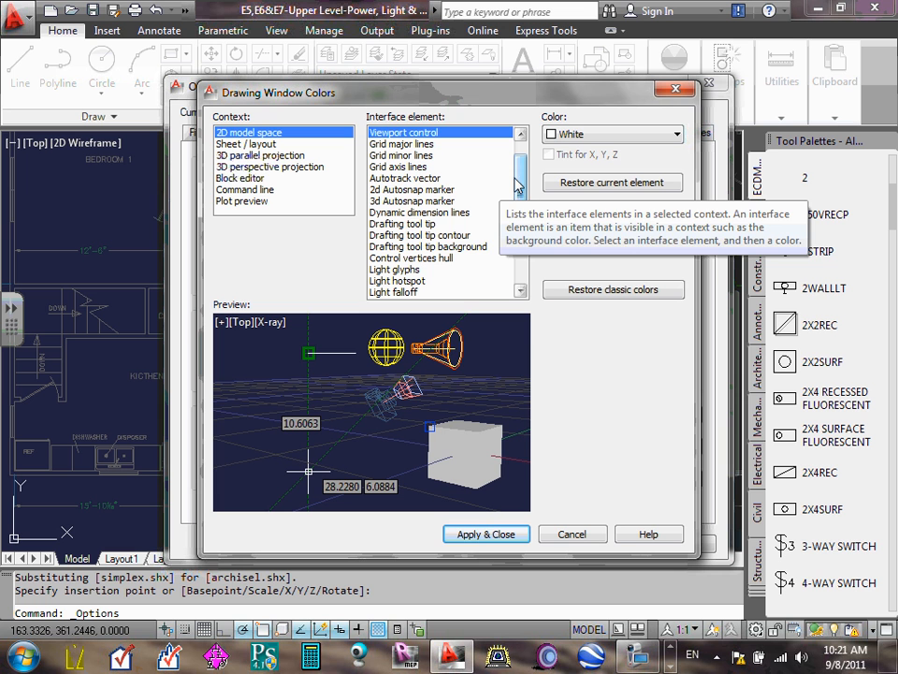
# - Set the 2d Autosnap marker color for 2D model space to White, apply it and close the options
pyautogui.click(408, 191)
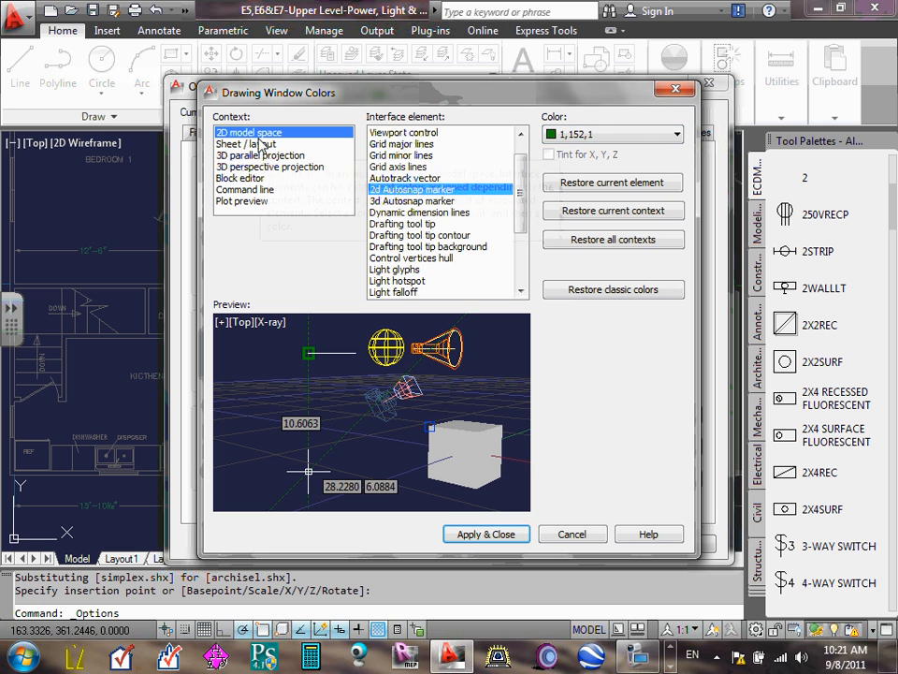
pyautogui.scroll(1, 447, 211)
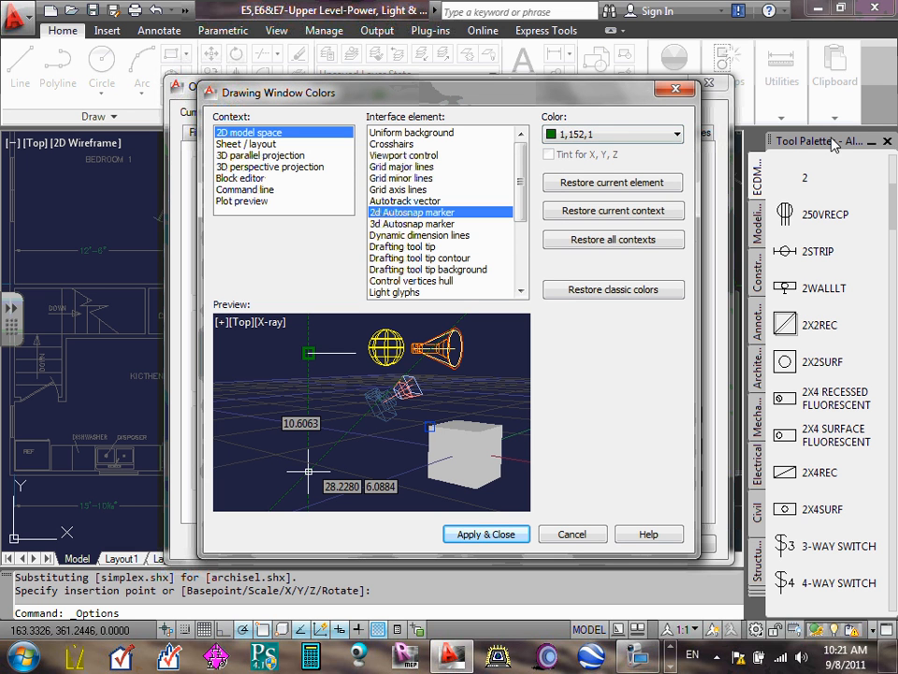
pyautogui.click(677, 134)
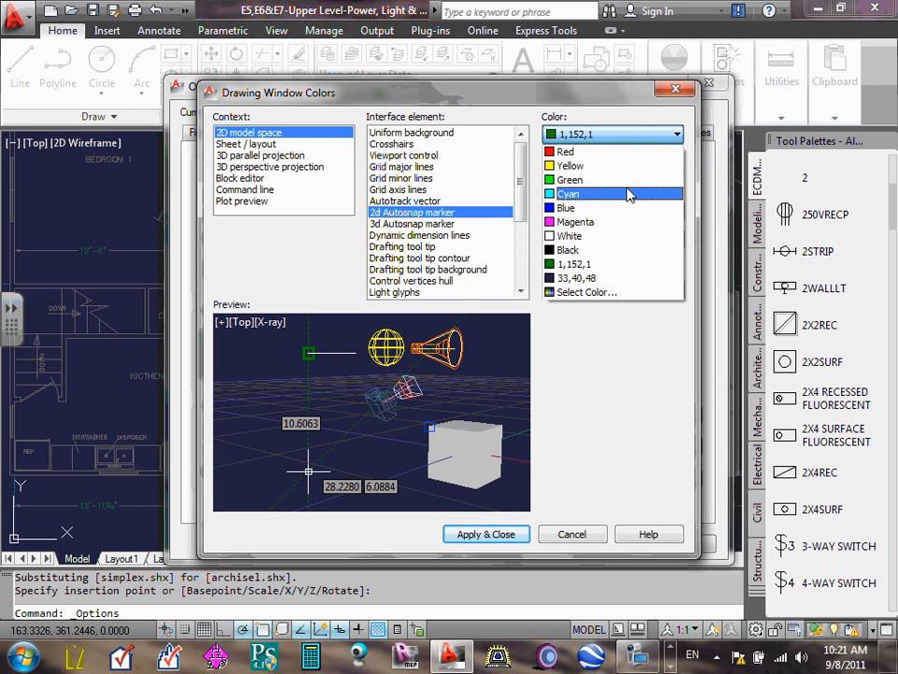
pyautogui.click(607, 236)
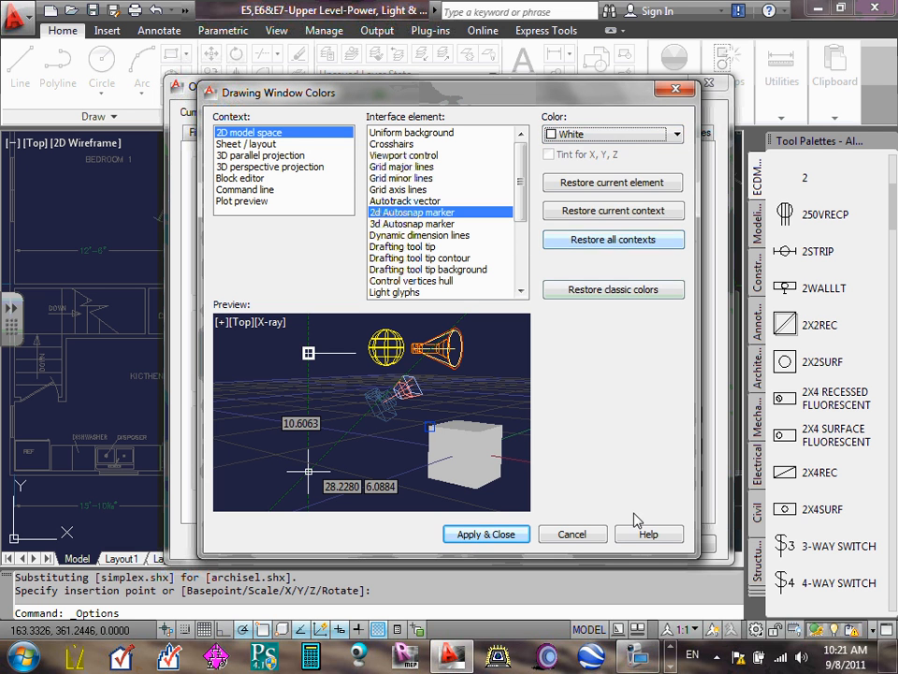
pyautogui.click(476, 538)
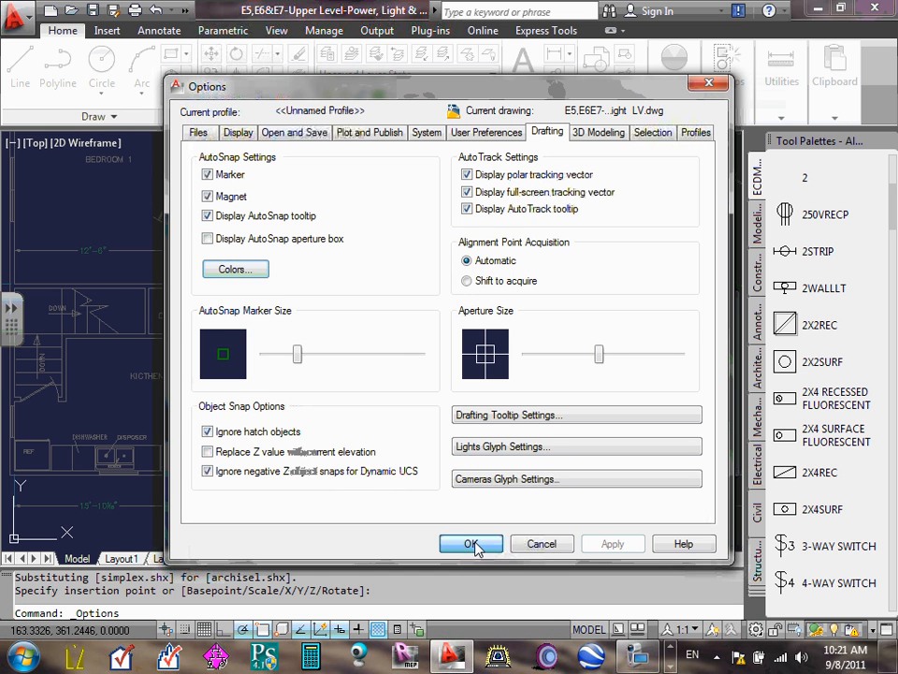
pyautogui.click(482, 547)
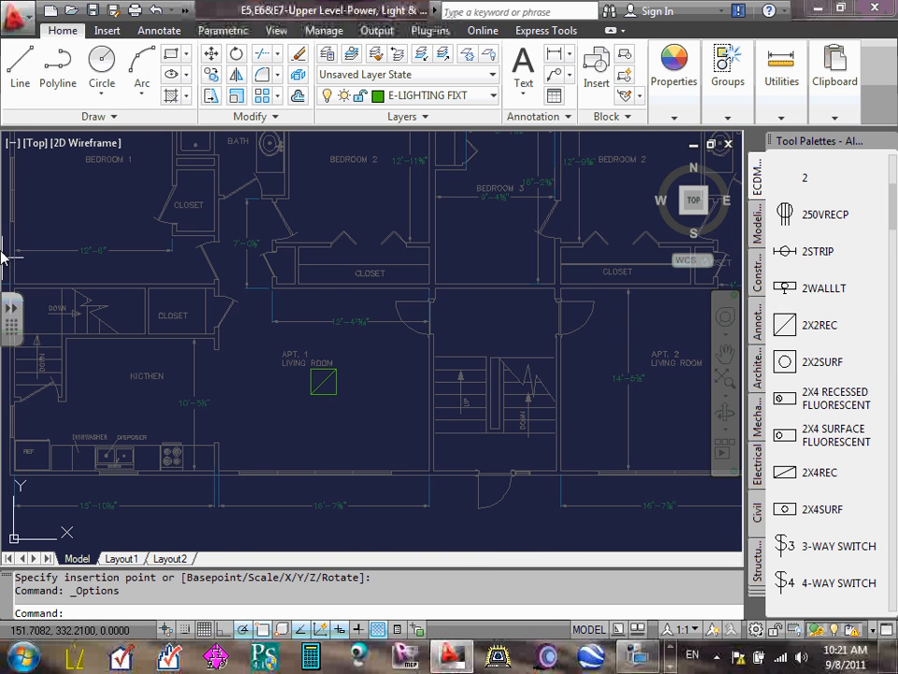
# - Change the 2D model space uniform background color to White in the Drafting color options and apply it
pyautogui.click(17, 13)
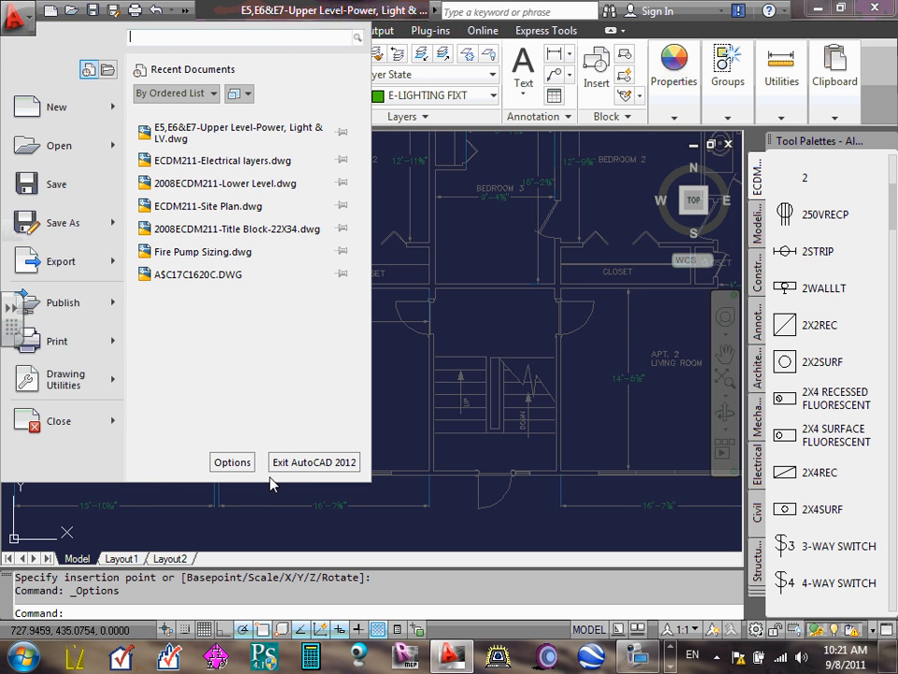
pyautogui.click(232, 462)
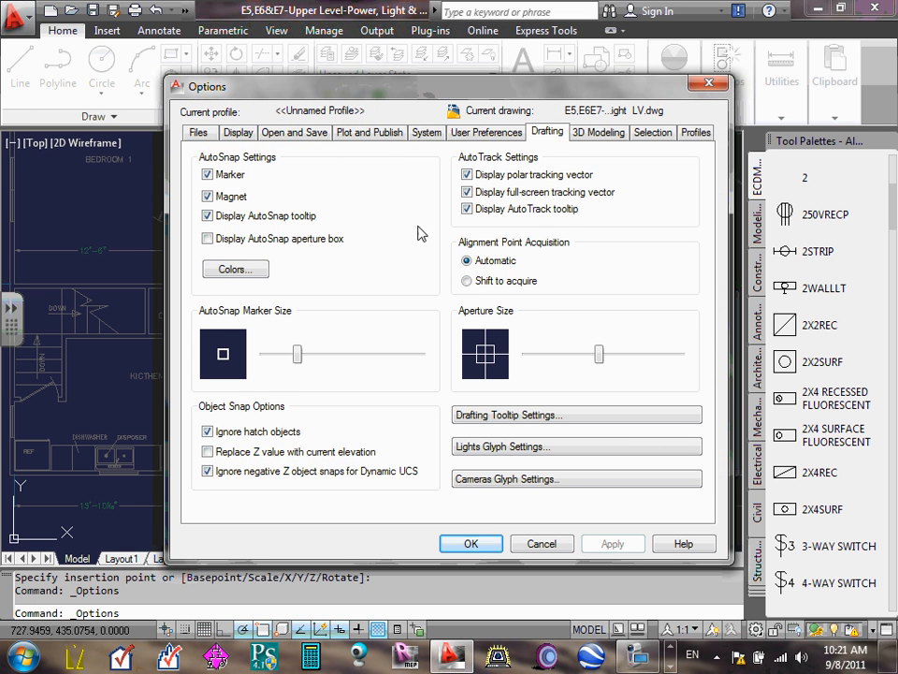
pyautogui.click(253, 270)
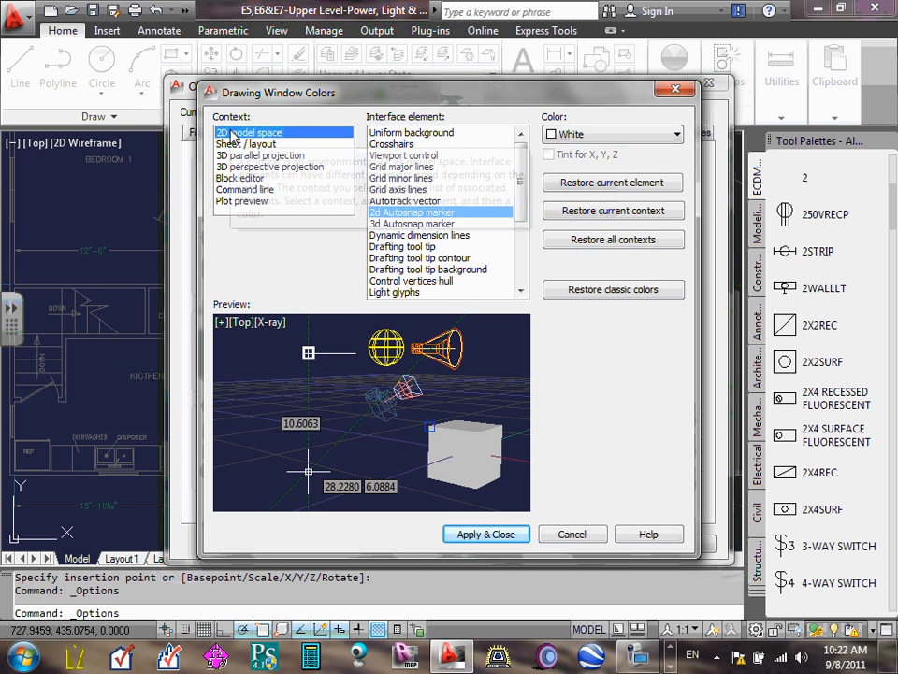
pyautogui.click(409, 133)
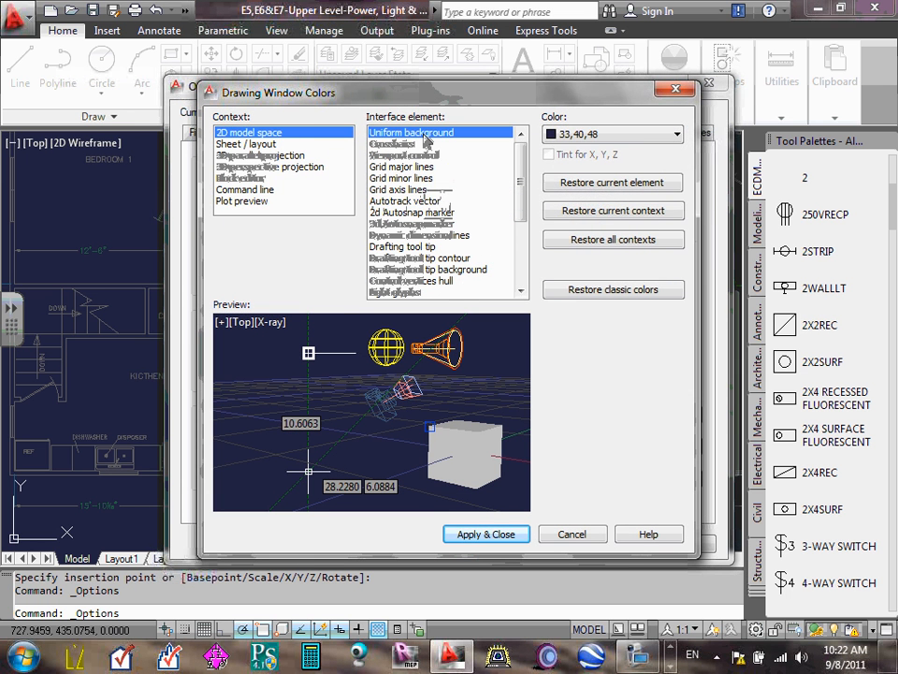
pyautogui.click(676, 135)
pyautogui.click(569, 236)
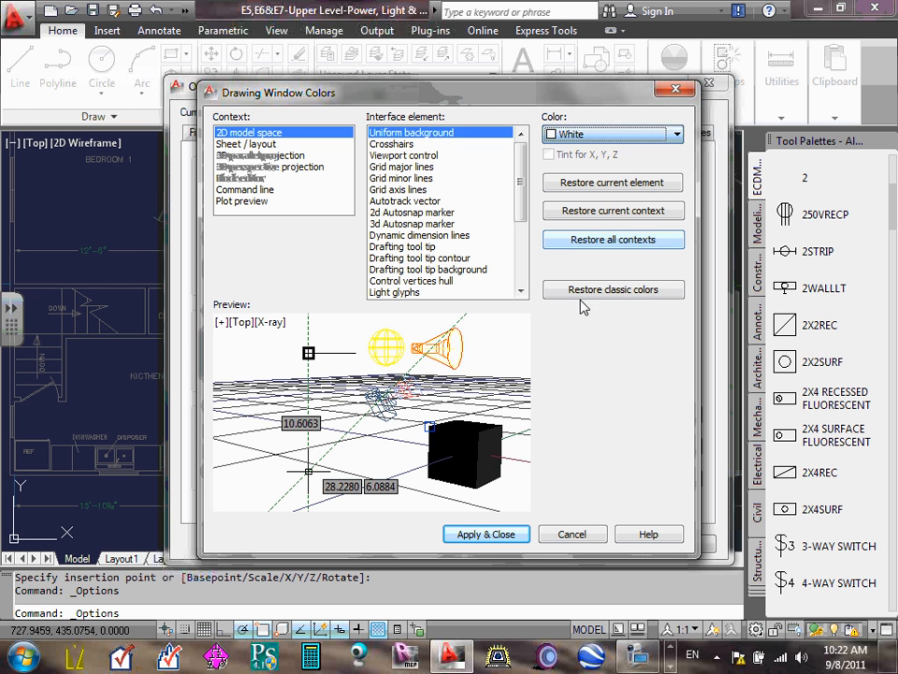
pyautogui.click(485, 535)
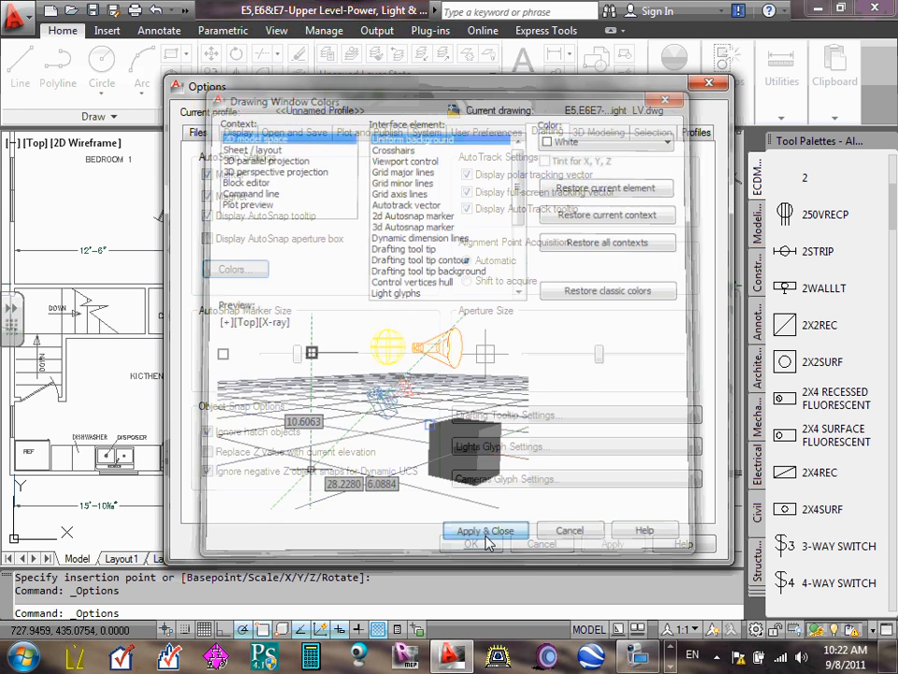
pyautogui.click(472, 544)
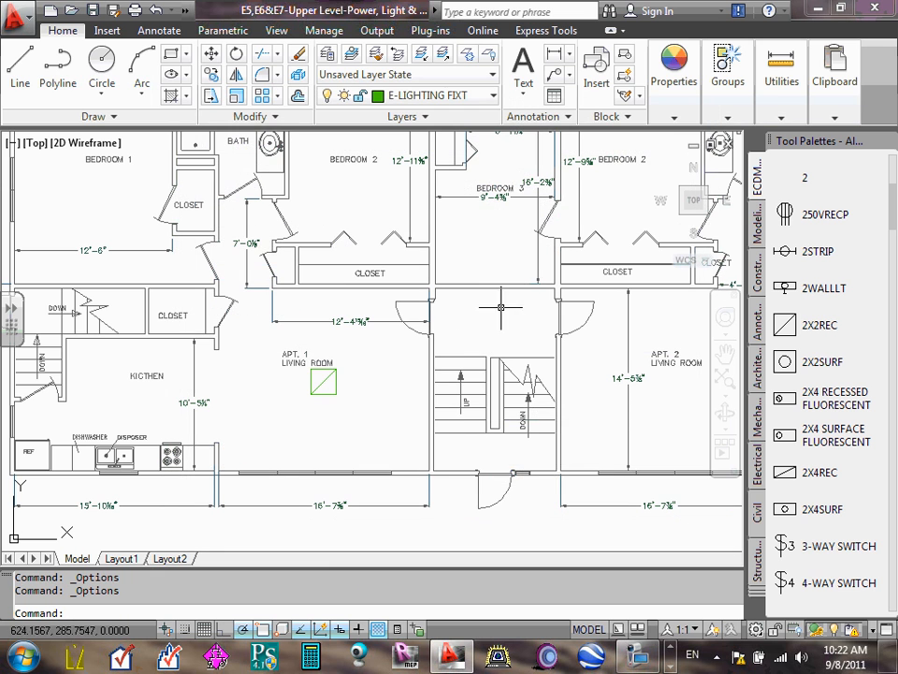
# - Return to the Drafting color options and reapply White to the 2D model space uniform background
pyautogui.scroll(-5, 311, 401)
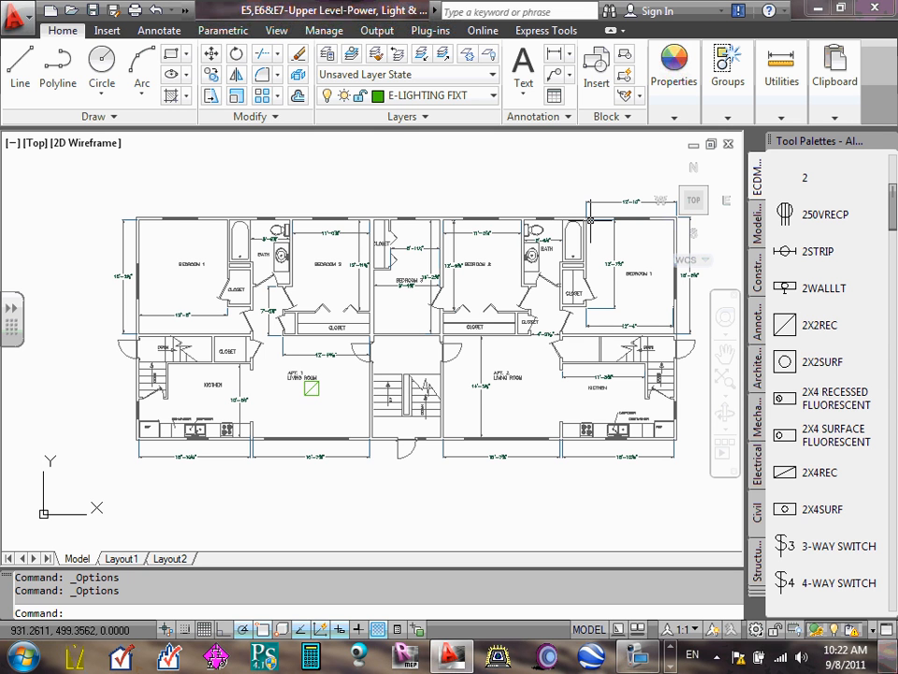
pyautogui.click(17, 13)
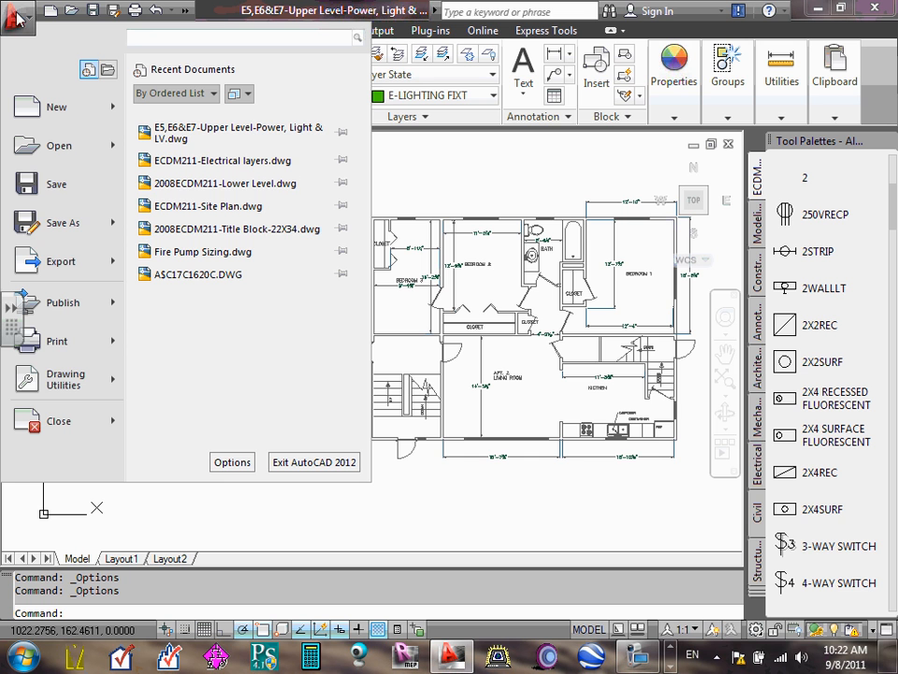
pyautogui.click(232, 462)
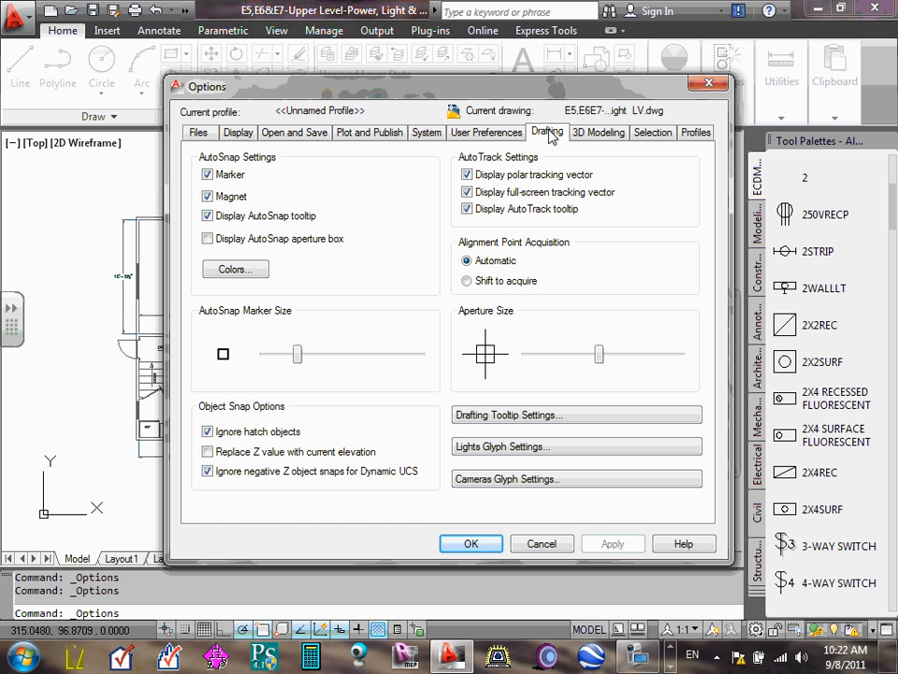
pyautogui.click(249, 271)
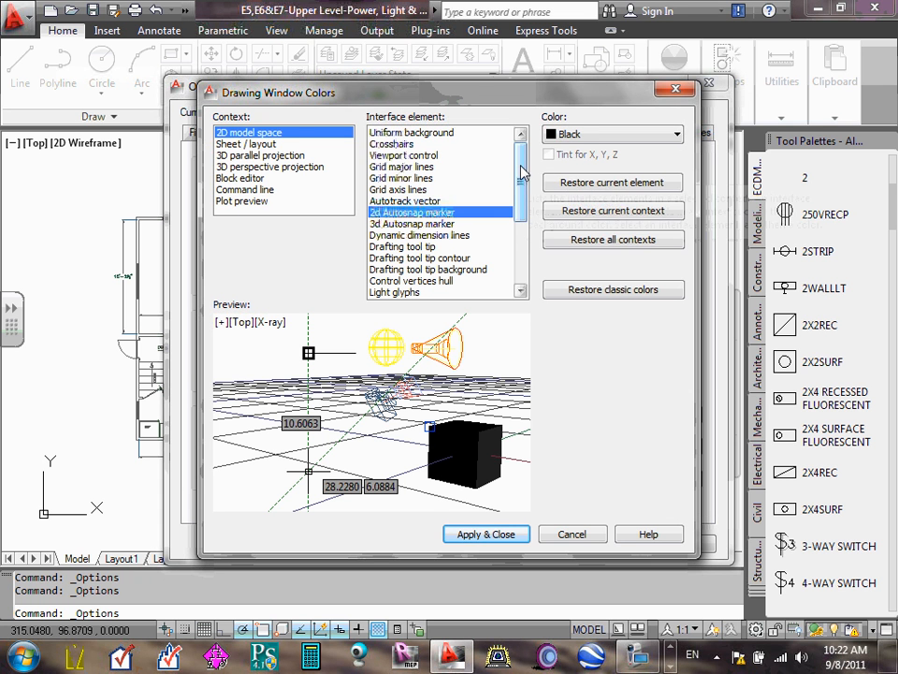
pyautogui.click(444, 133)
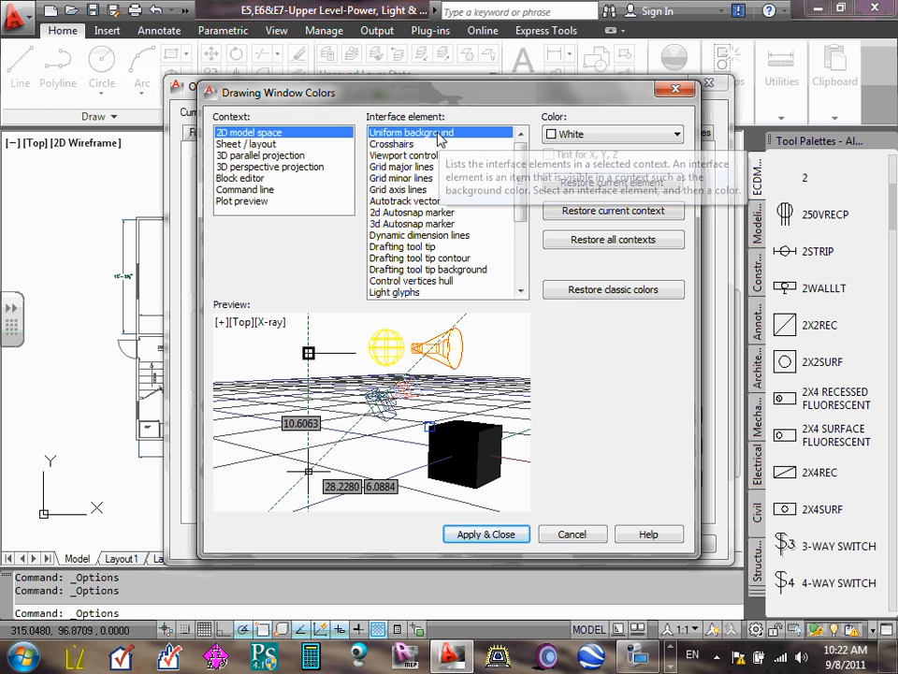
pyautogui.click(676, 137)
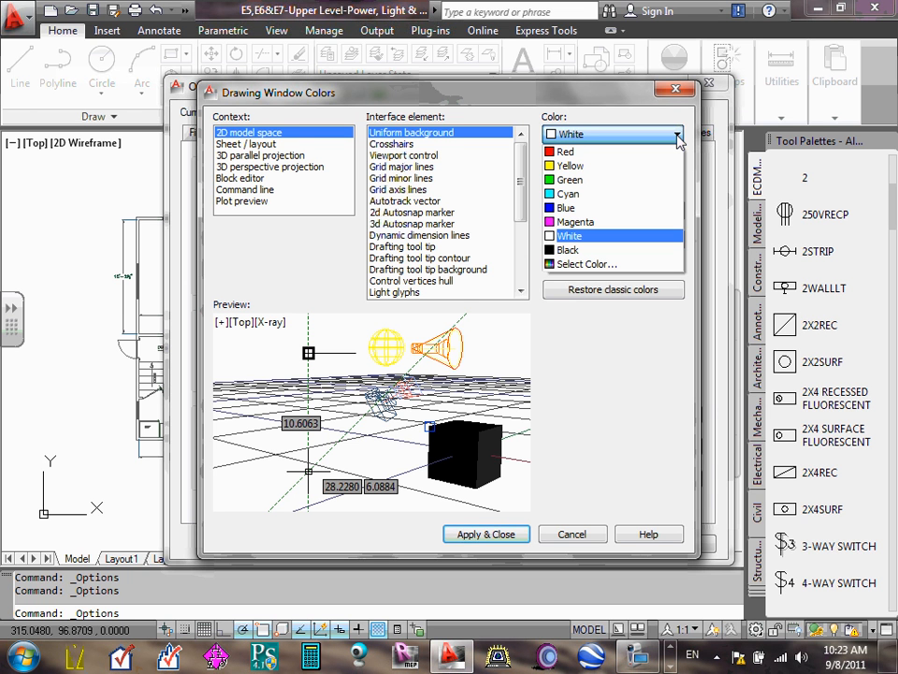
pyautogui.click(636, 237)
pyautogui.click(484, 536)
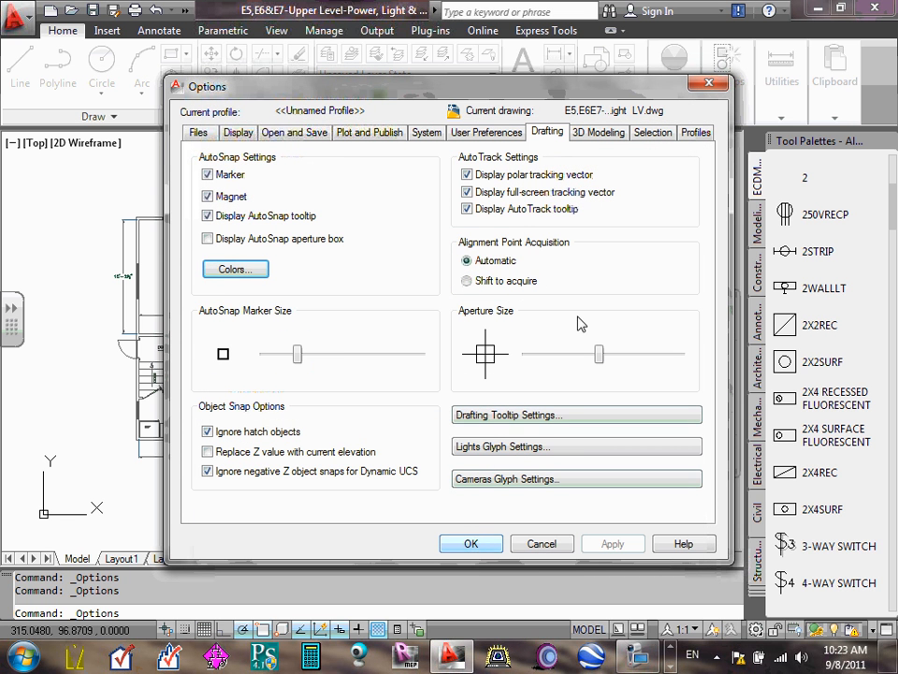
# - Go through the uniform background color choice once more, keeping White, and close the options
pyautogui.click(265, 273)
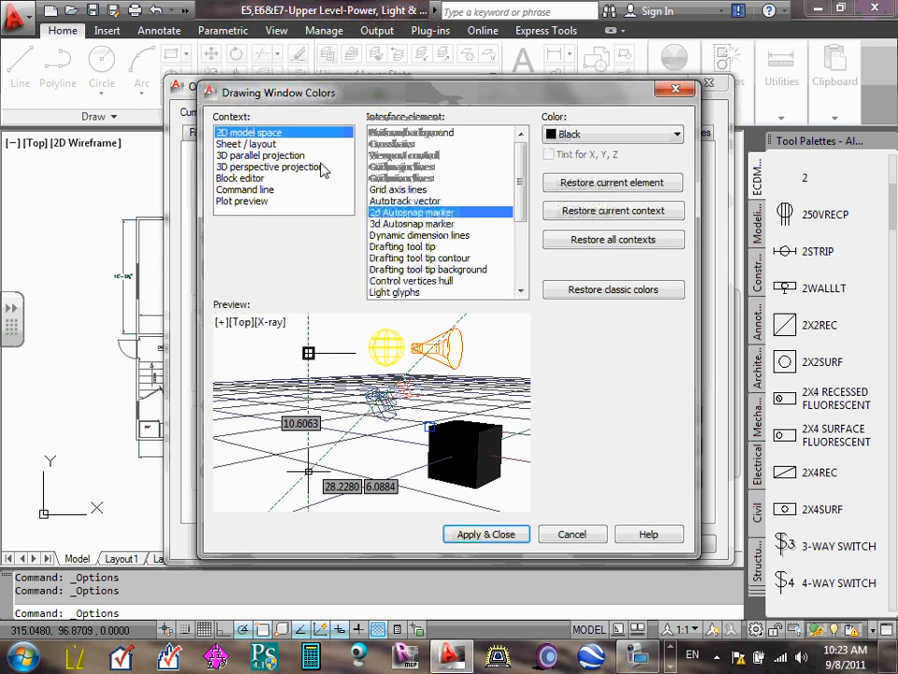
pyautogui.click(404, 133)
pyautogui.click(675, 134)
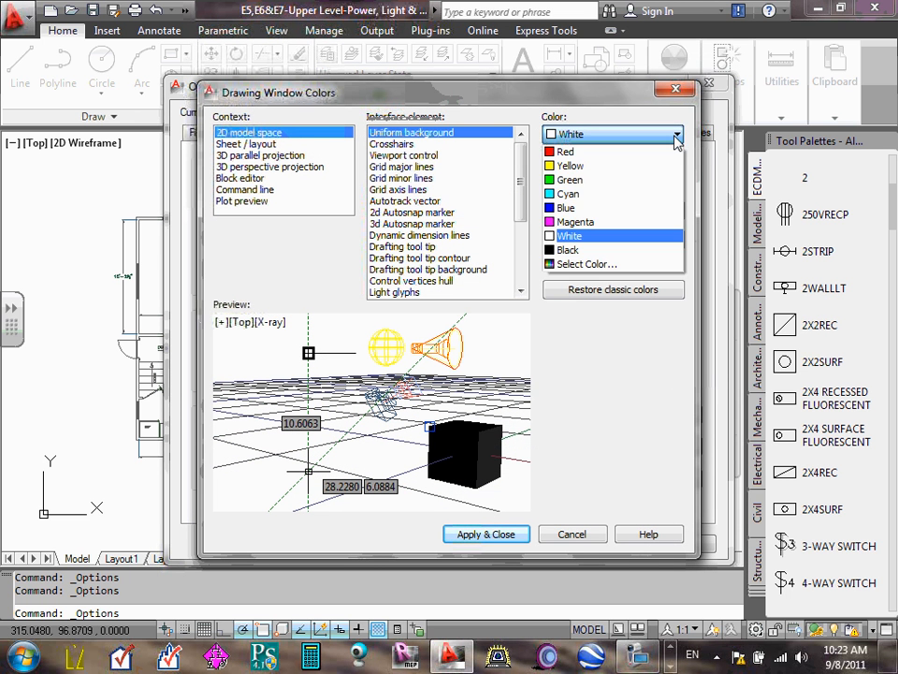
pyautogui.click(568, 236)
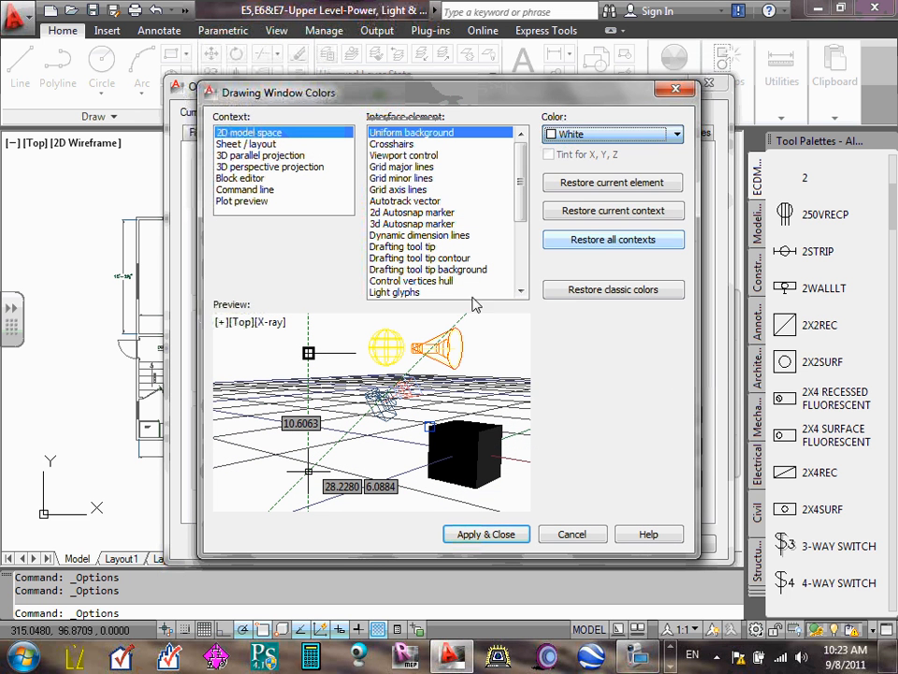
pyautogui.click(485, 535)
pyautogui.click(470, 544)
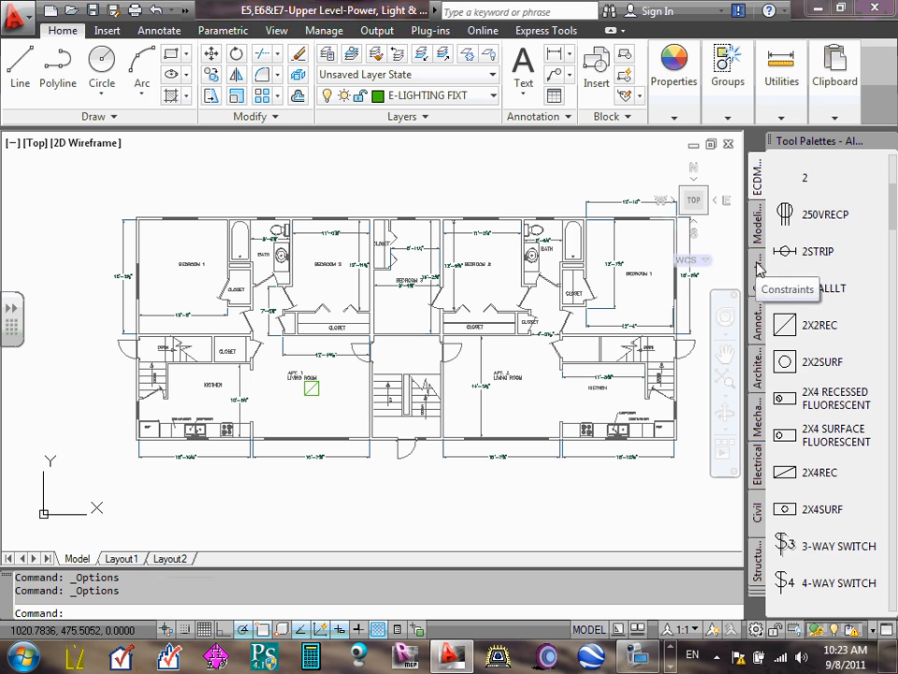
# - Insert a 2X2REC fixture block over the BEDROOM 2 label in Apt. 1 and check its placement
pyautogui.click(788, 325)
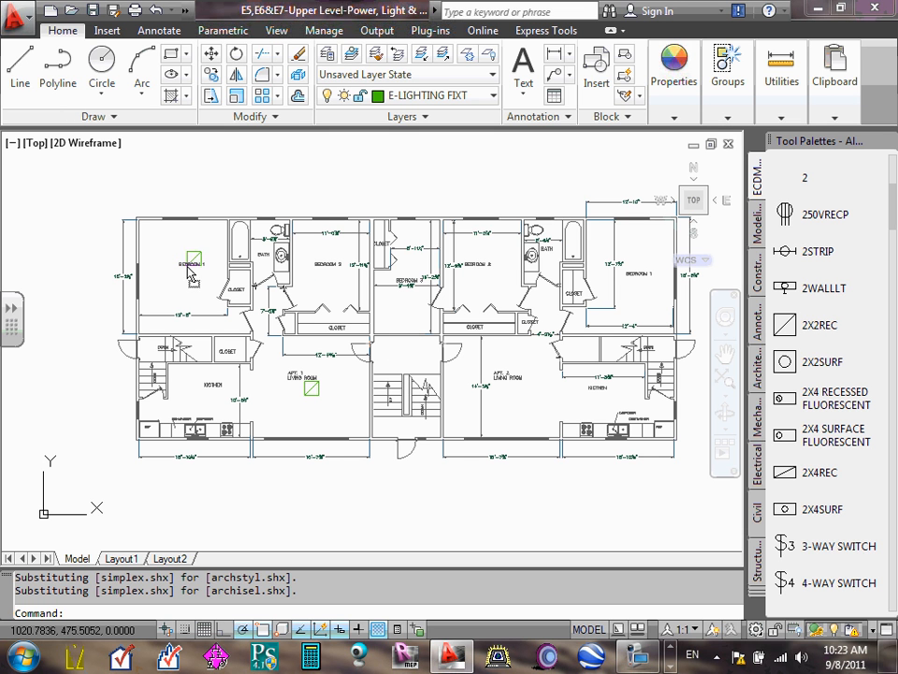
pyautogui.click(322, 264)
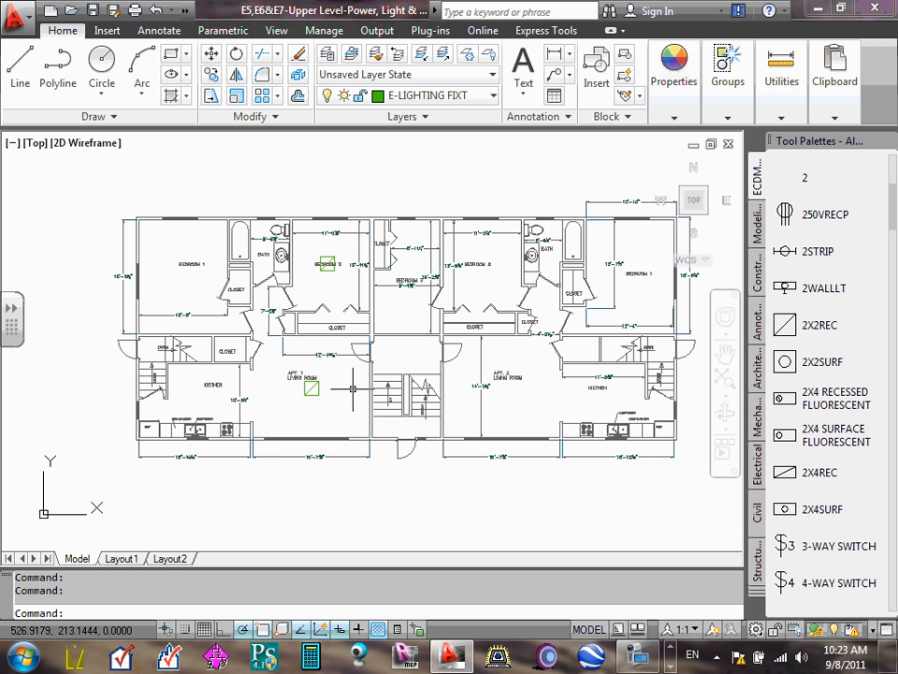
pyautogui.scroll(6, 323, 263)
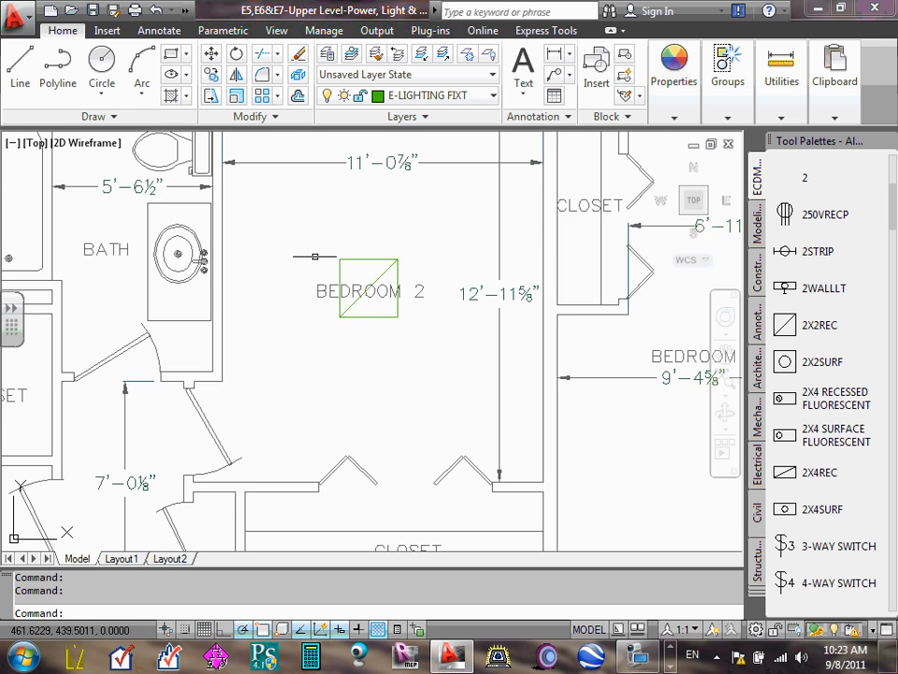
pyautogui.scroll(-5, 327, 265)
pyautogui.scroll(-3, 346, 273)
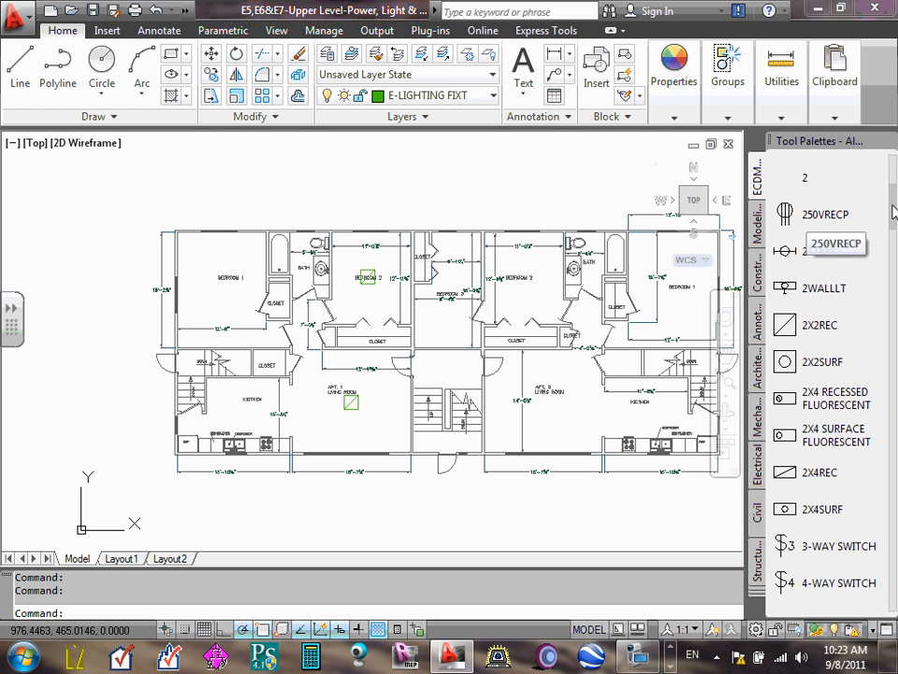
# - Erase the 2X2REC fixture block over the BEDROOM 2 label in Apt. 1
pyautogui.scroll(5, 894, 185)
pyautogui.moveTo(895, 185); pyautogui.dragTo(897, 212)
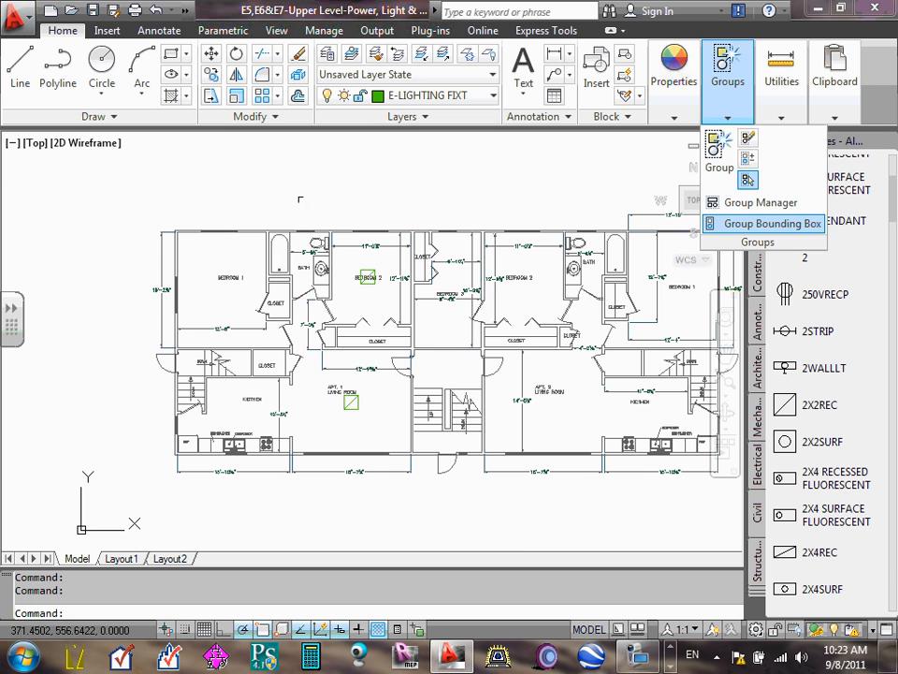
pyautogui.scroll(6, 359, 314)
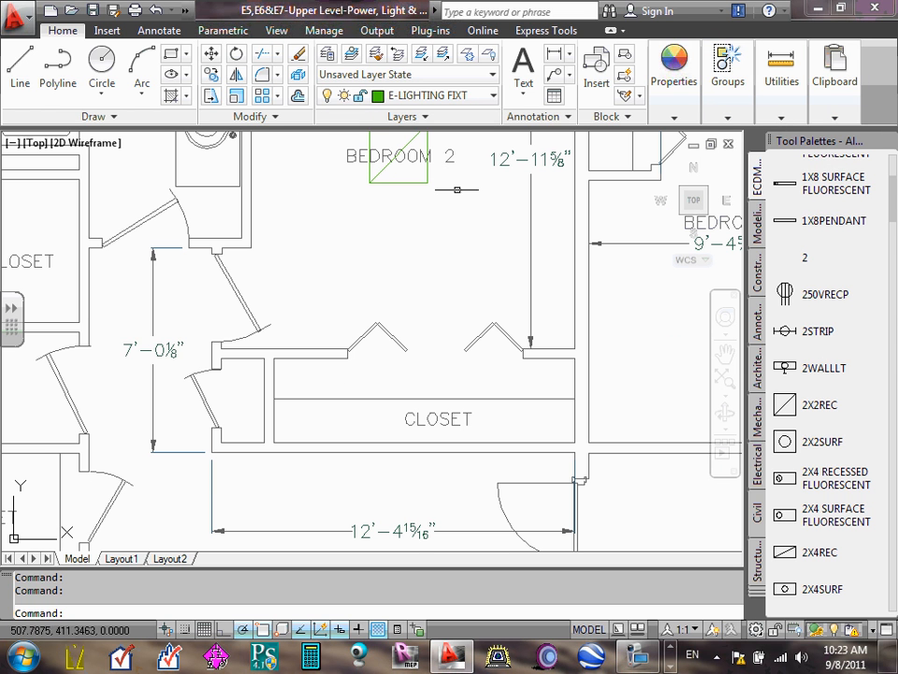
pyautogui.click(407, 177)
pyautogui.press('Delete')
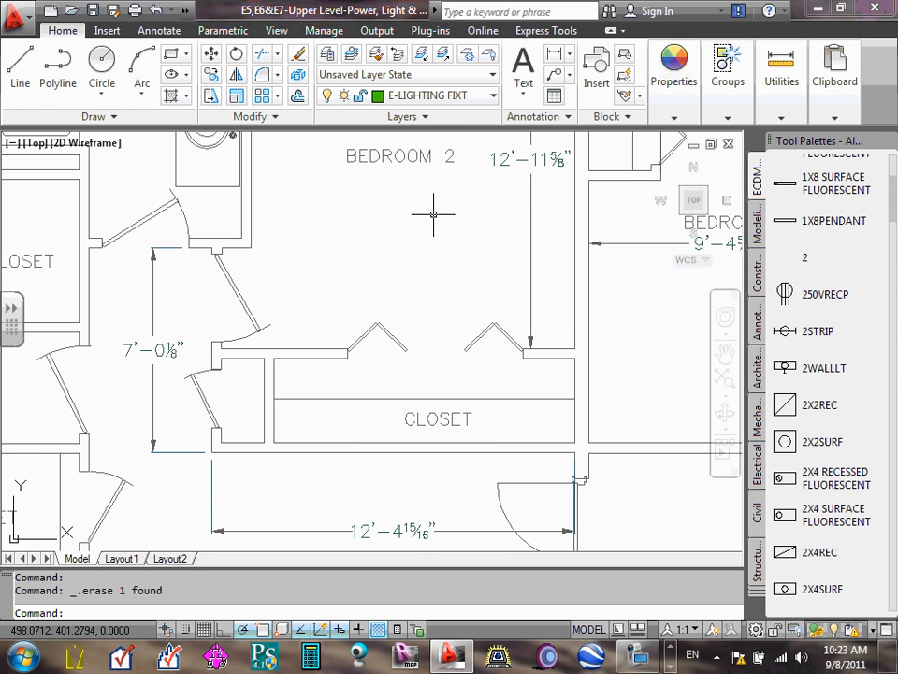
# - Erase the remaining 2X2REC fixture block in the Apt. 1 living room
pyautogui.scroll(-10, 433, 215)
pyautogui.scroll(5, 414, 230)
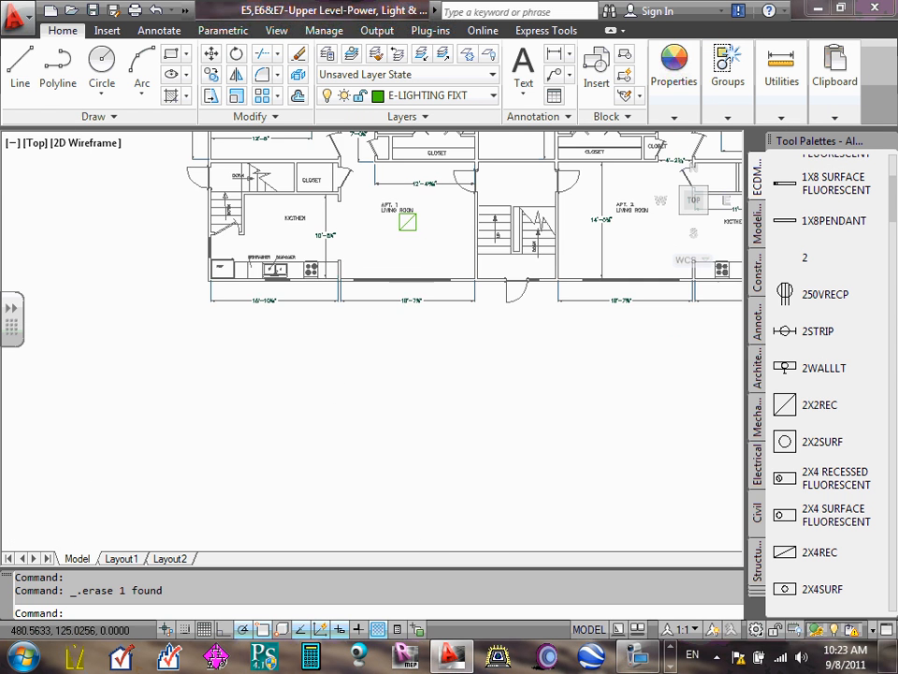
pyautogui.click(413, 230)
pyautogui.scroll(-8, 463, 248)
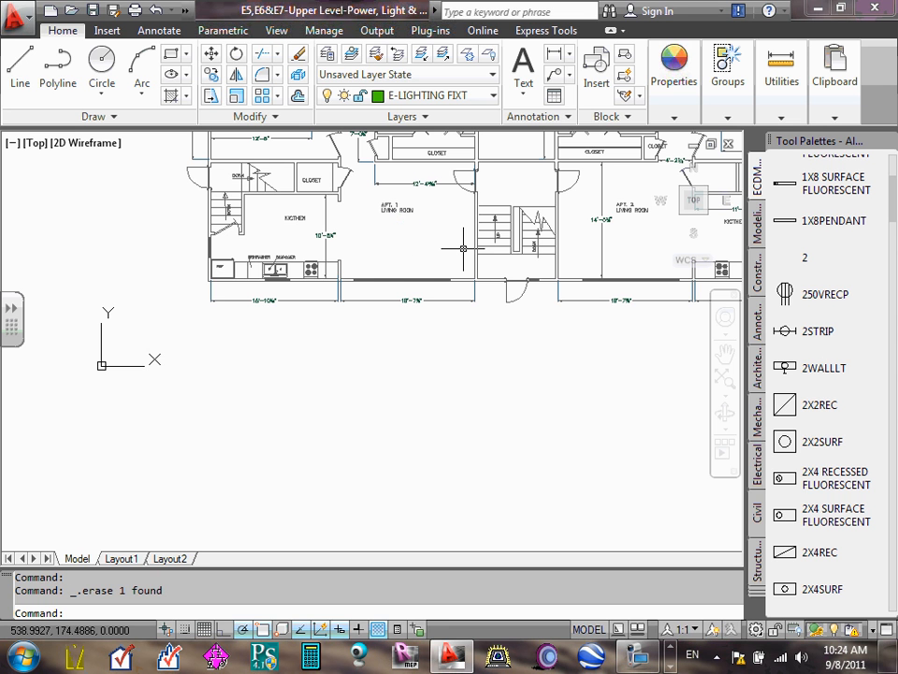
# - Zoom model space to the drawing extents and close the tool palettes
pyautogui.scroll(4, 499, 163)
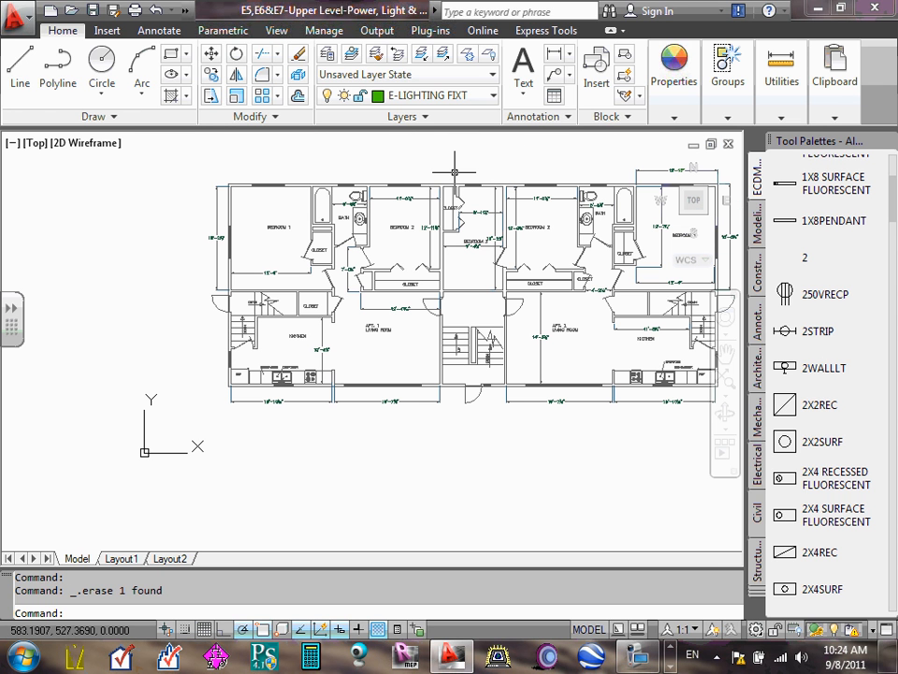
pyautogui.write('z')
pyautogui.press('Return')
pyautogui.write('e')
pyautogui.press('Return')
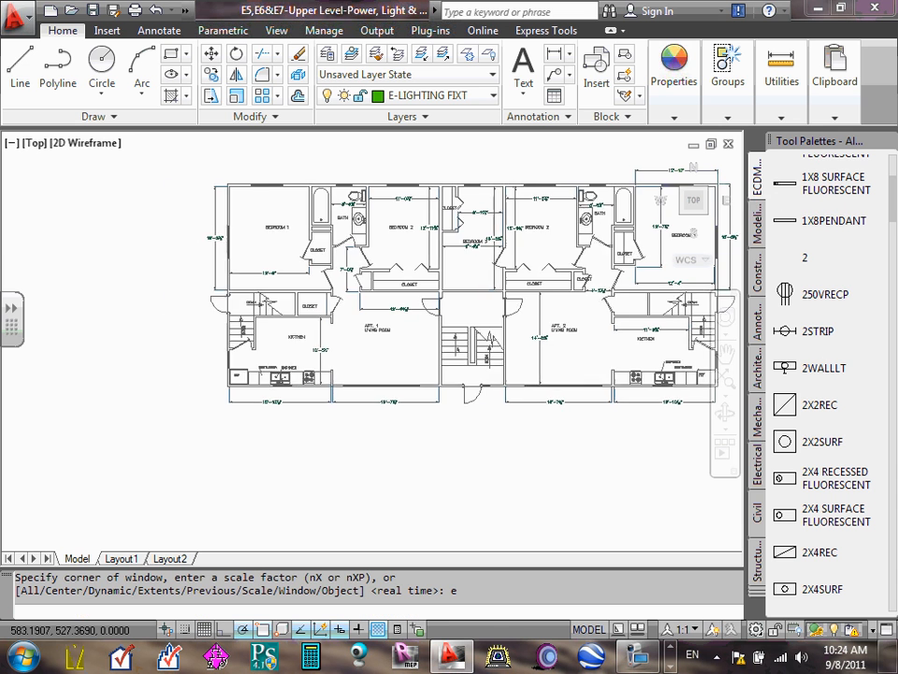
pyautogui.click(727, 75)
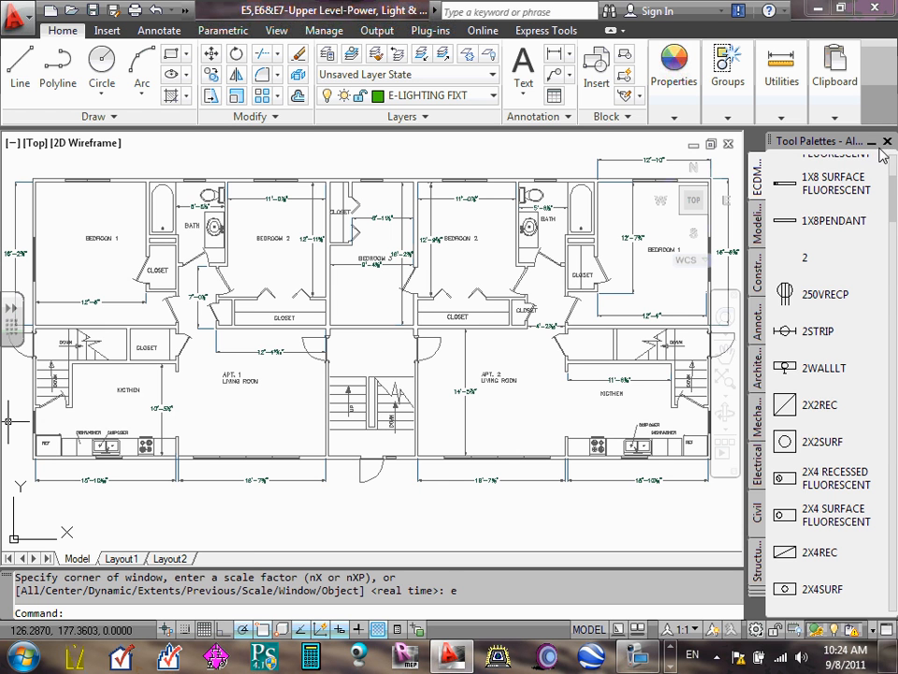
pyautogui.click(888, 142)
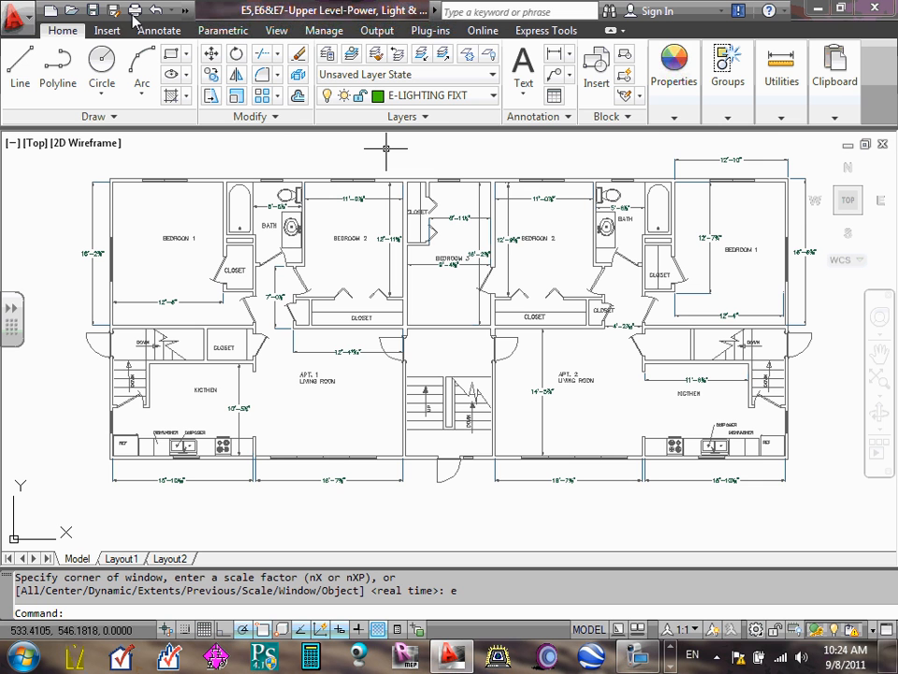
# - Save the Upper Level drawing under its current name
pyautogui.scroll(-2, 376, 307)
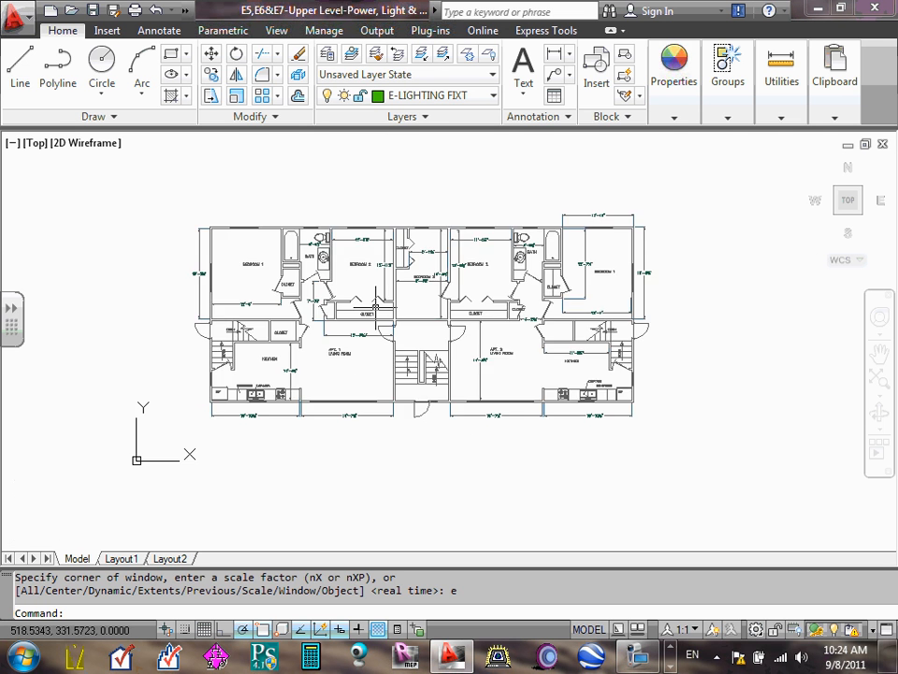
pyautogui.scroll(3, 375, 307)
pyautogui.scroll(-4, 375, 307)
pyautogui.scroll(3, 379, 308)
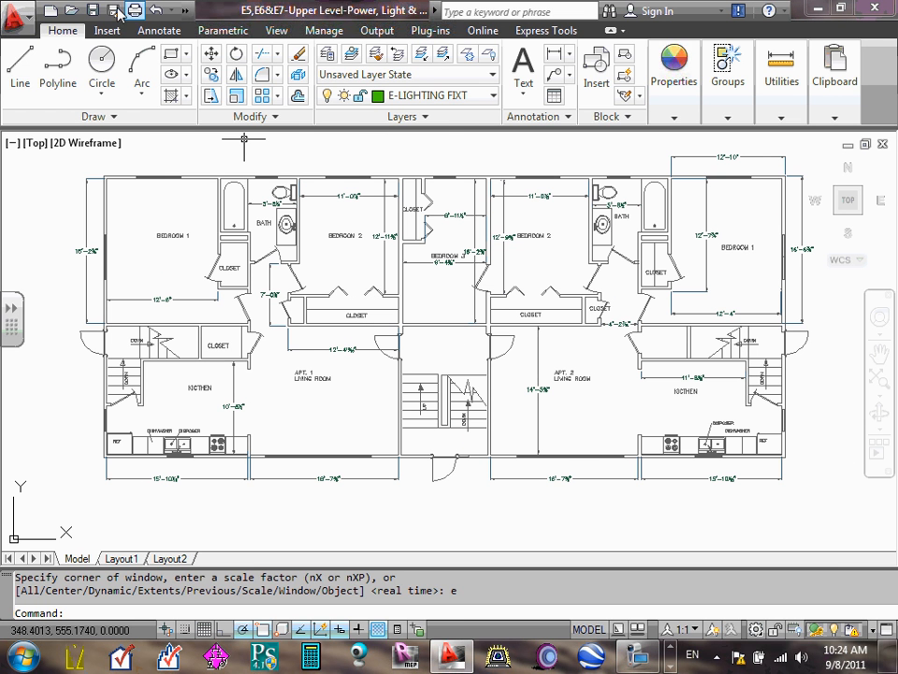
pyautogui.click(93, 11)
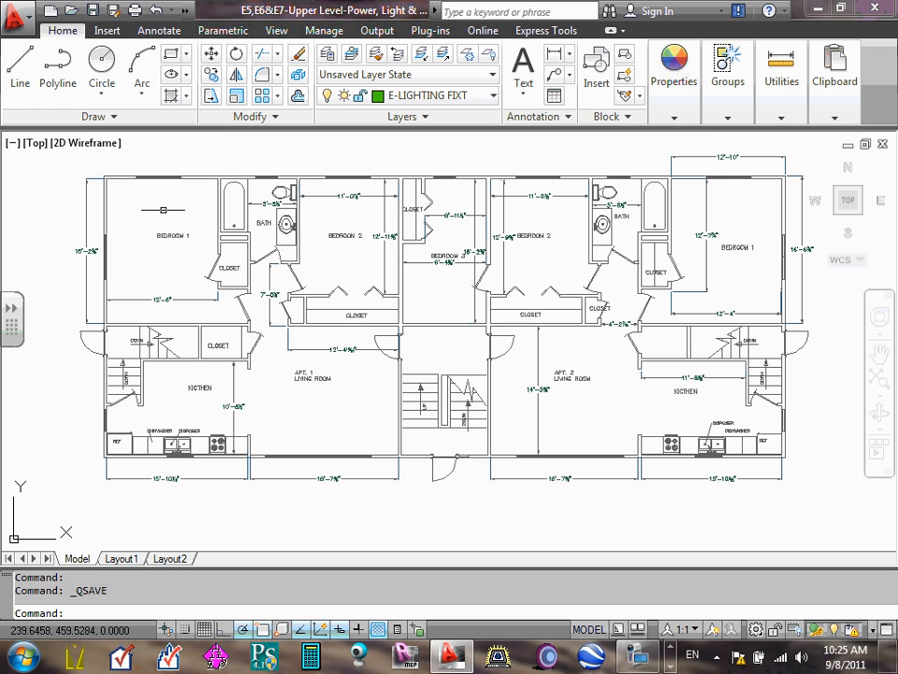
pyautogui.moveTo(175, 236)
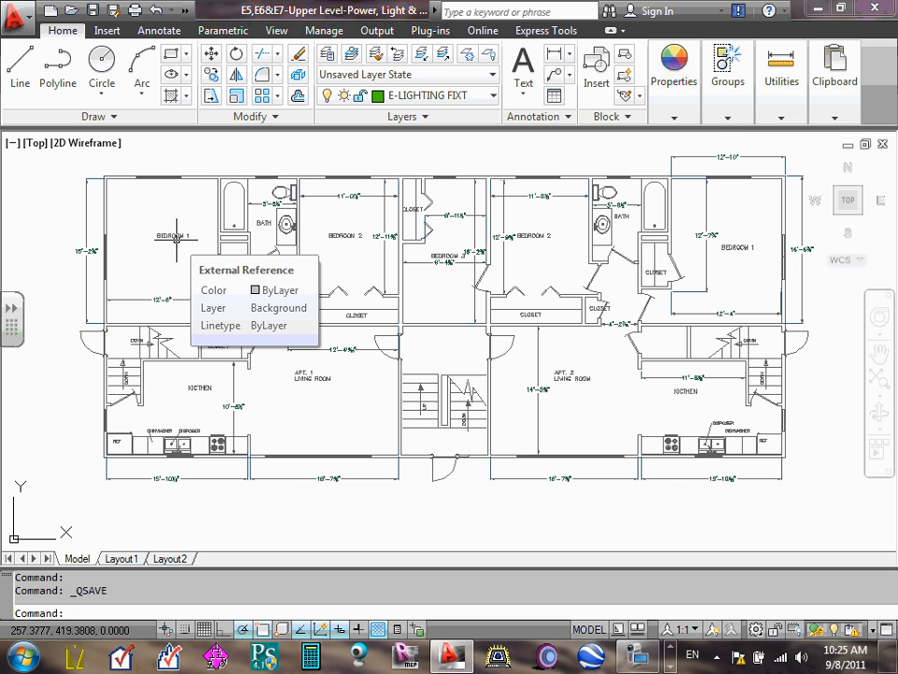
# - Switch from model space to Layout1, compare the two views, and stay in Layout1
pyautogui.click(122, 558)
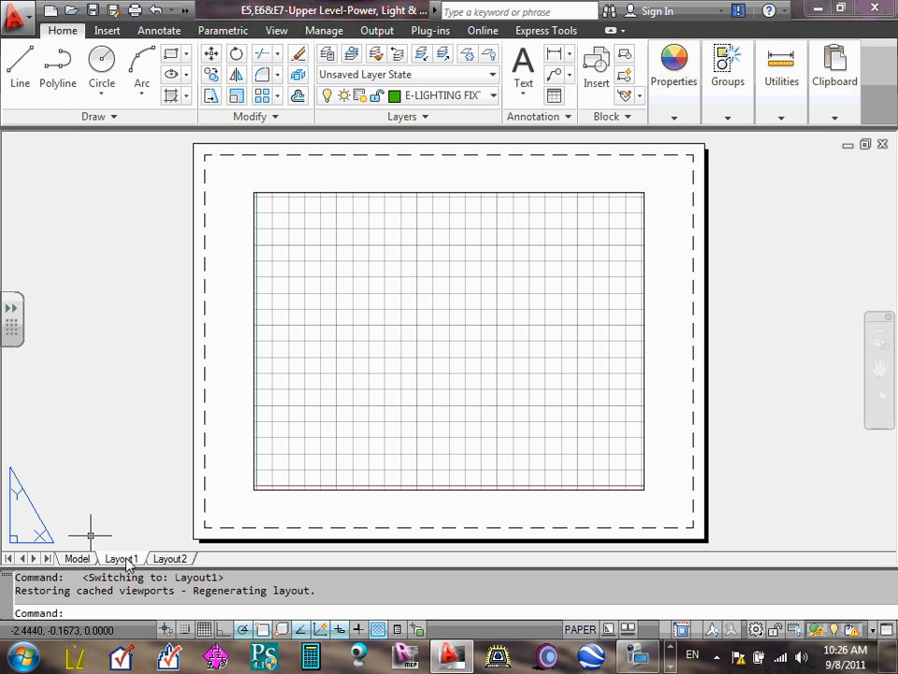
pyautogui.click(77, 558)
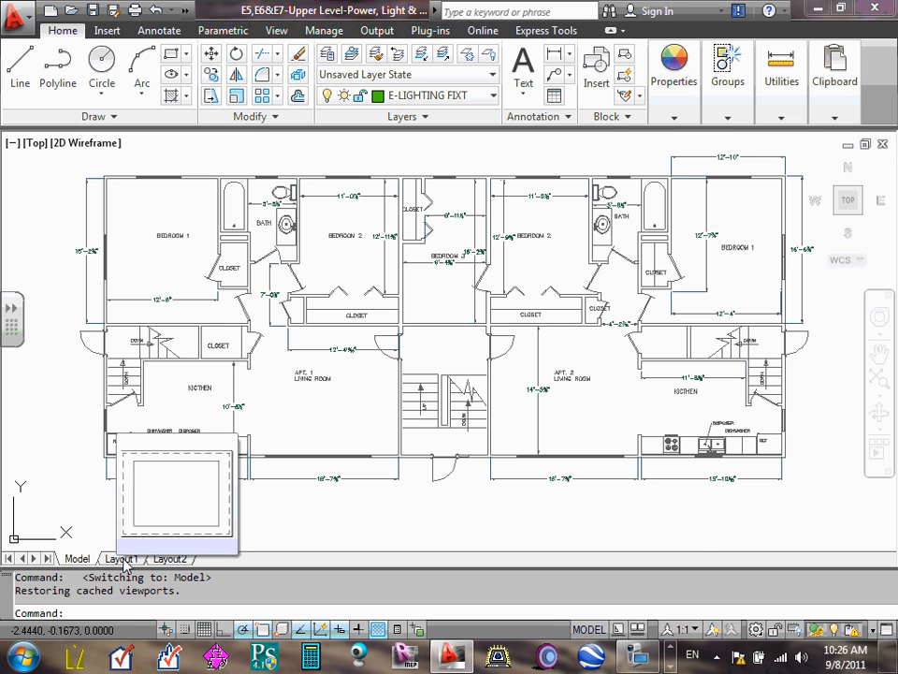
pyautogui.click(122, 558)
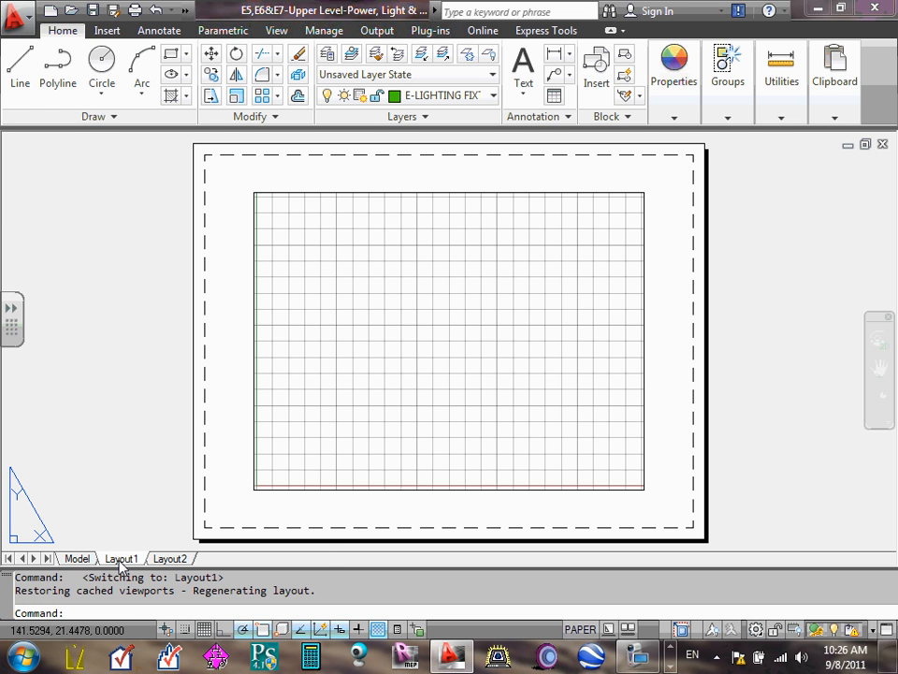
pyautogui.rightClick(121, 560)
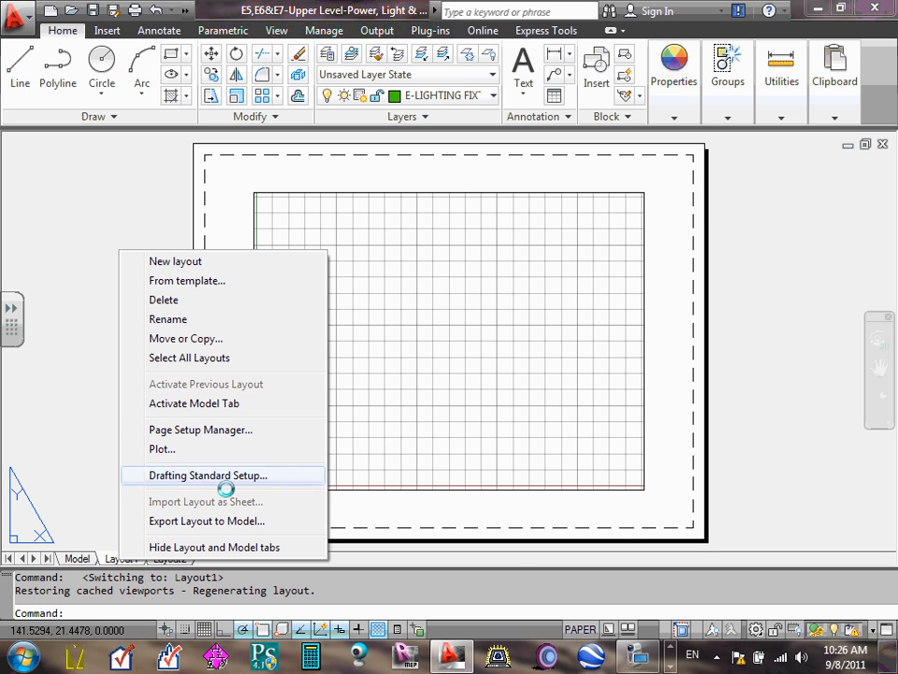
pyautogui.click(556, 565)
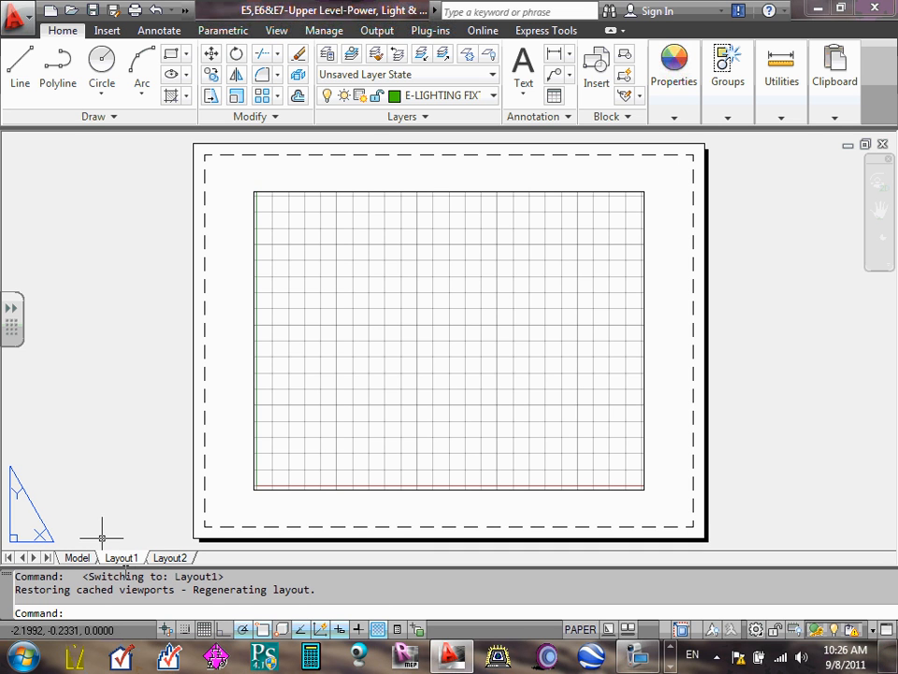
# - Activate the viewport in Layout1 and turn off its grid display
pyautogui.doubleClick(415, 314)
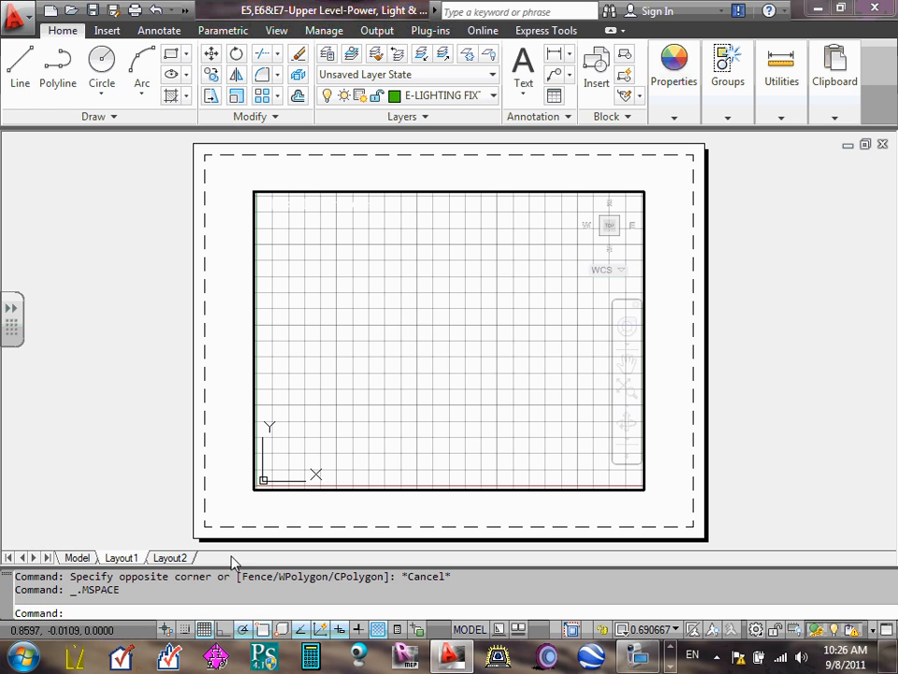
pyautogui.click(203, 629)
pyautogui.click(452, 322)
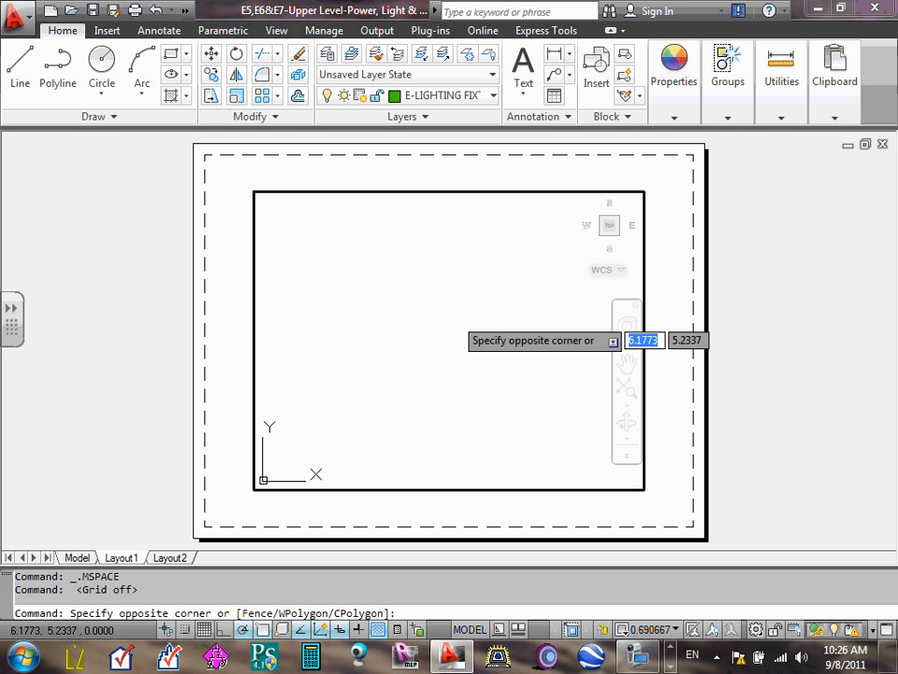
pyautogui.write('e')
pyautogui.press('Return')
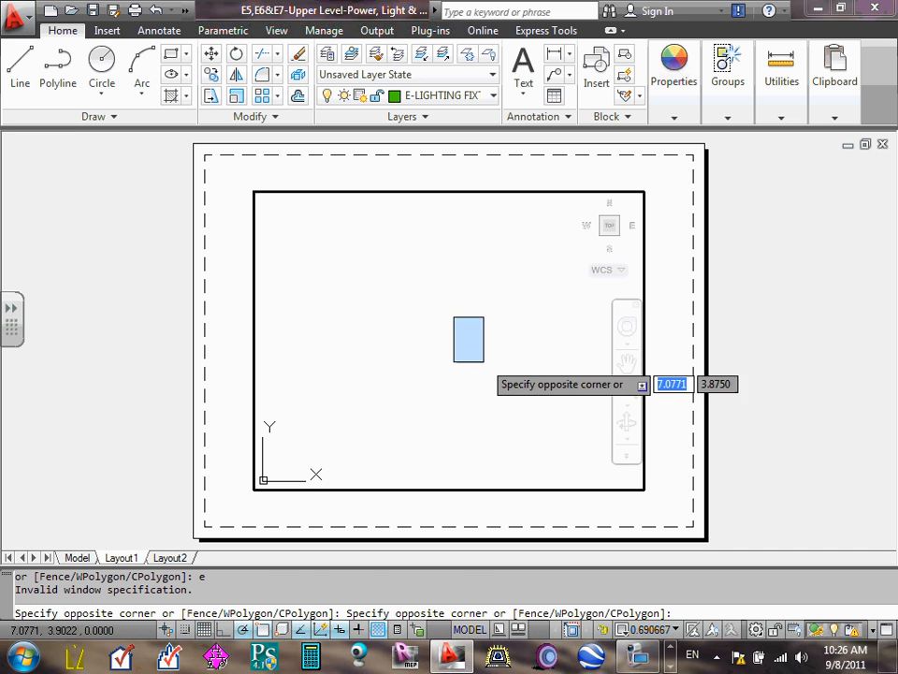
pyautogui.click(484, 363)
# - Zoom the Layout1 viewport to the extents of the floor plan and return to paper space
pyautogui.write('z')
pyautogui.press('Return')
pyautogui.write('e')
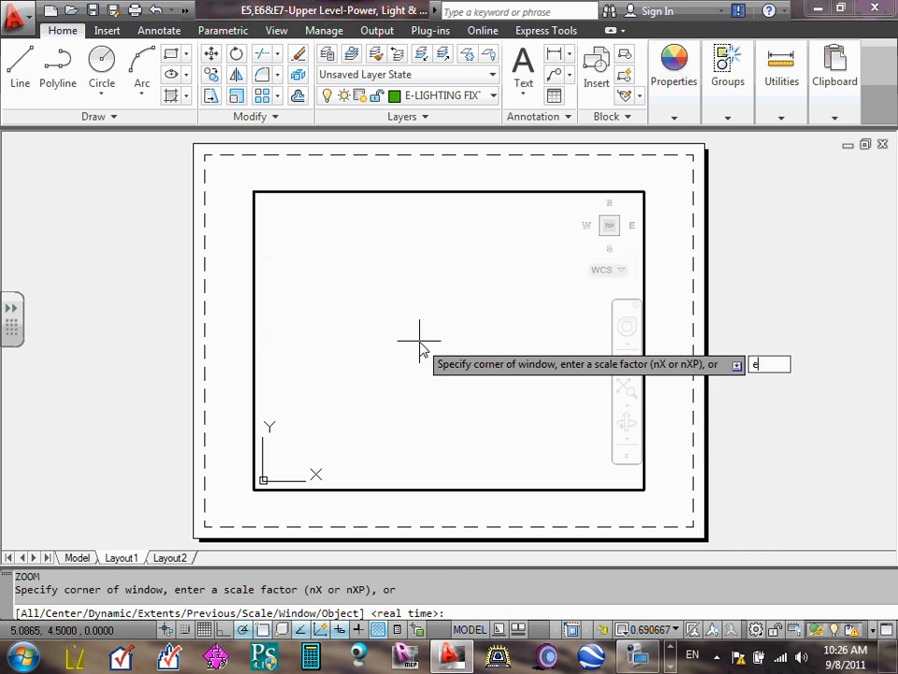
pyautogui.press('Return')
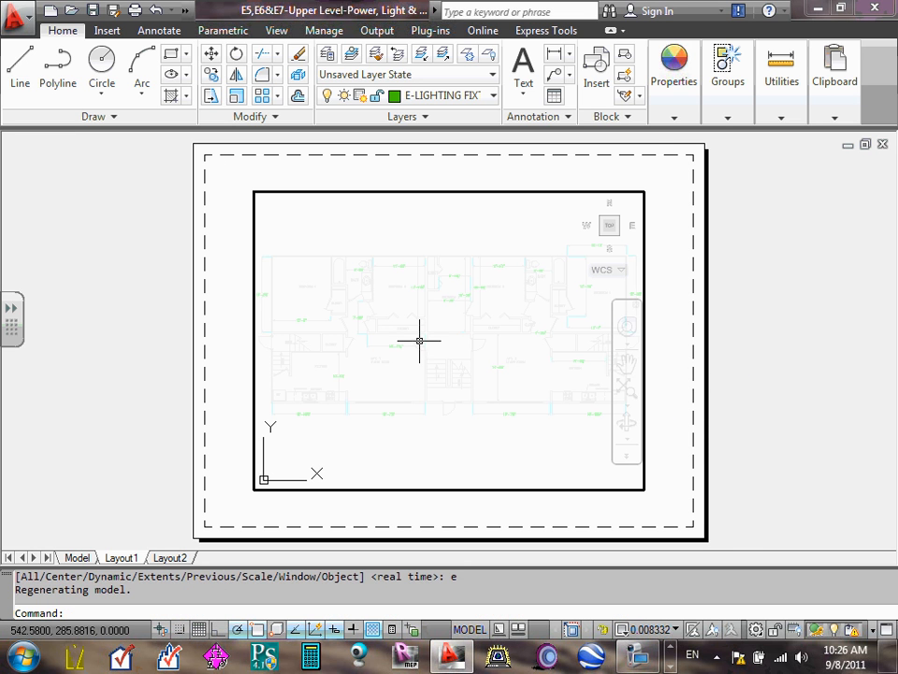
pyautogui.doubleClick(679, 241)
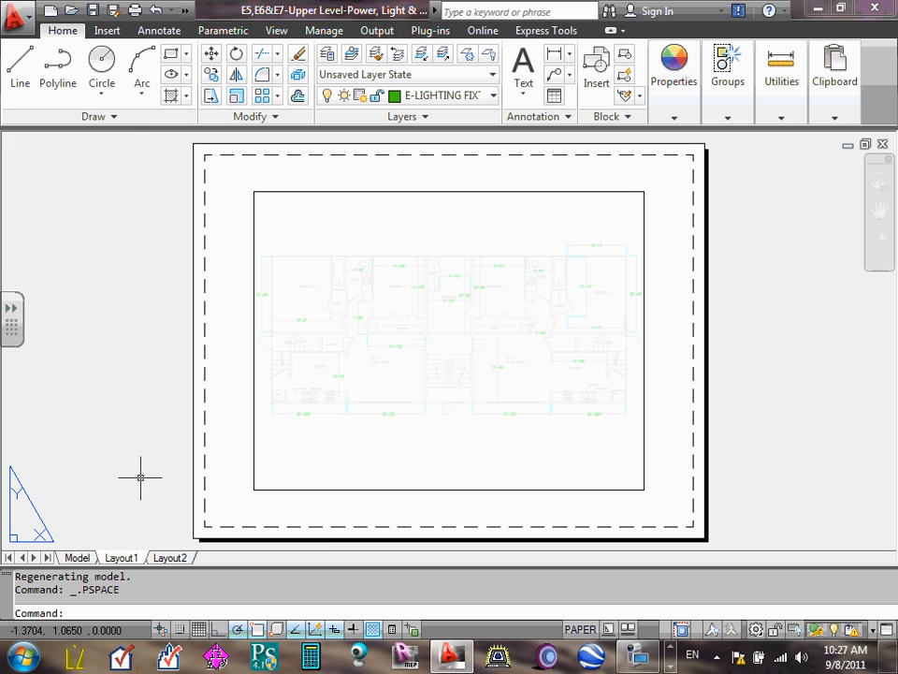
# - Create a new page setup named 22X34 for Layout1, starting with the *Layout1* settings
pyautogui.rightClick(126, 563)
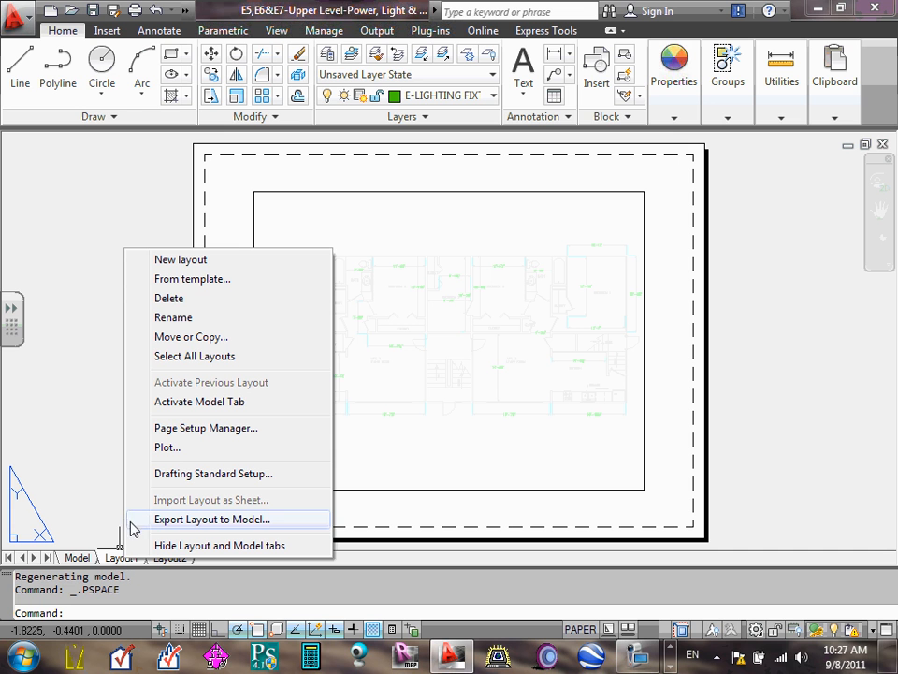
pyautogui.click(212, 429)
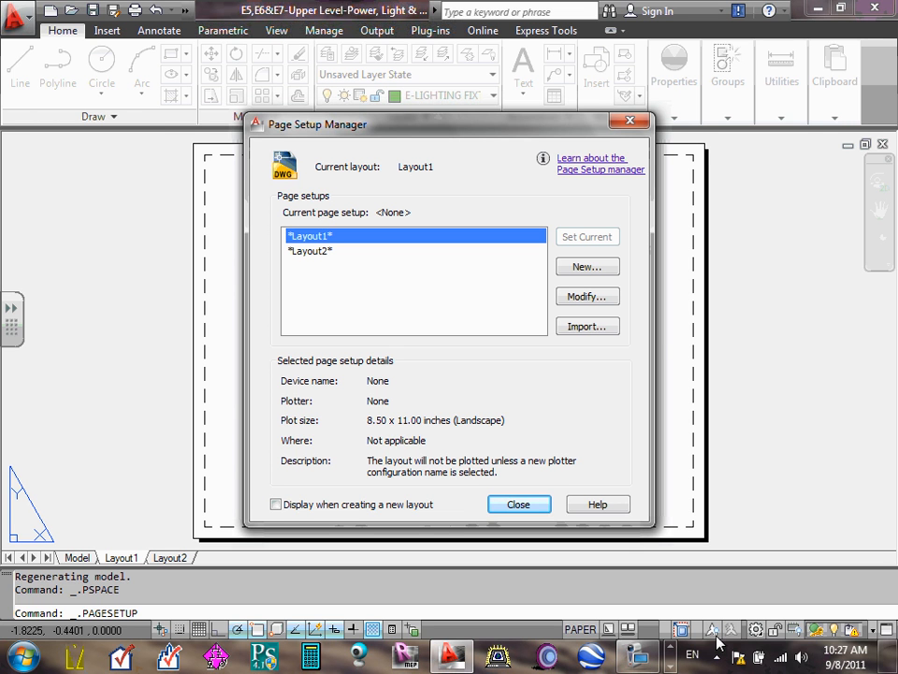
pyautogui.click(595, 267)
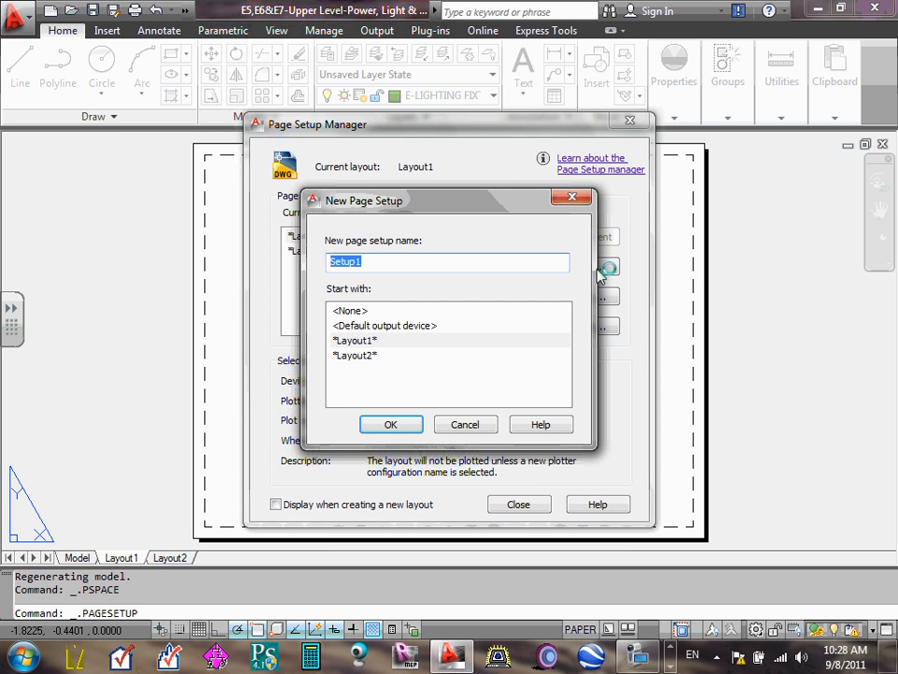
pyautogui.write('22X34')
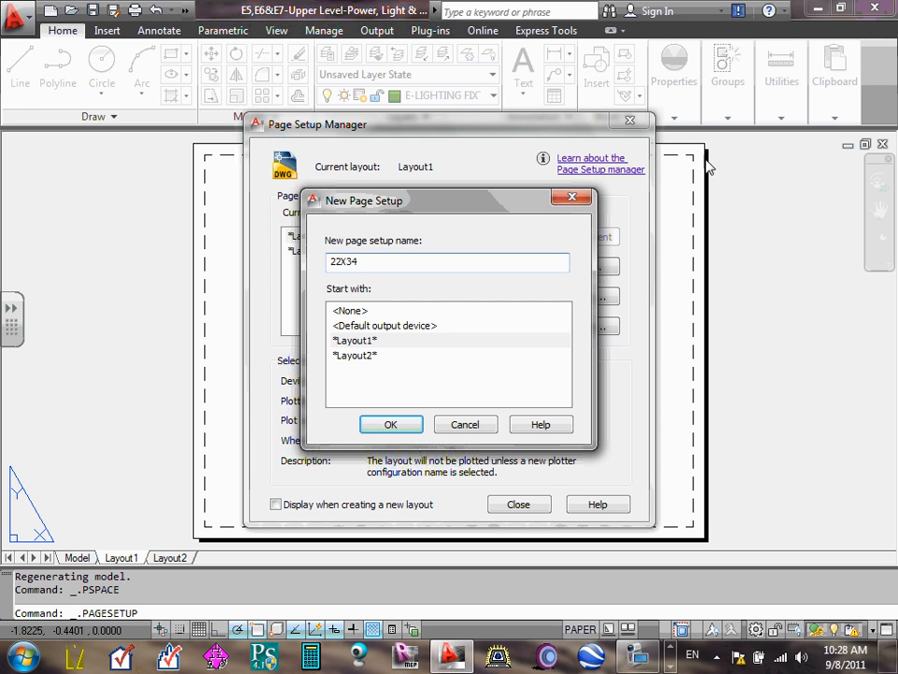
pyautogui.click(408, 428)
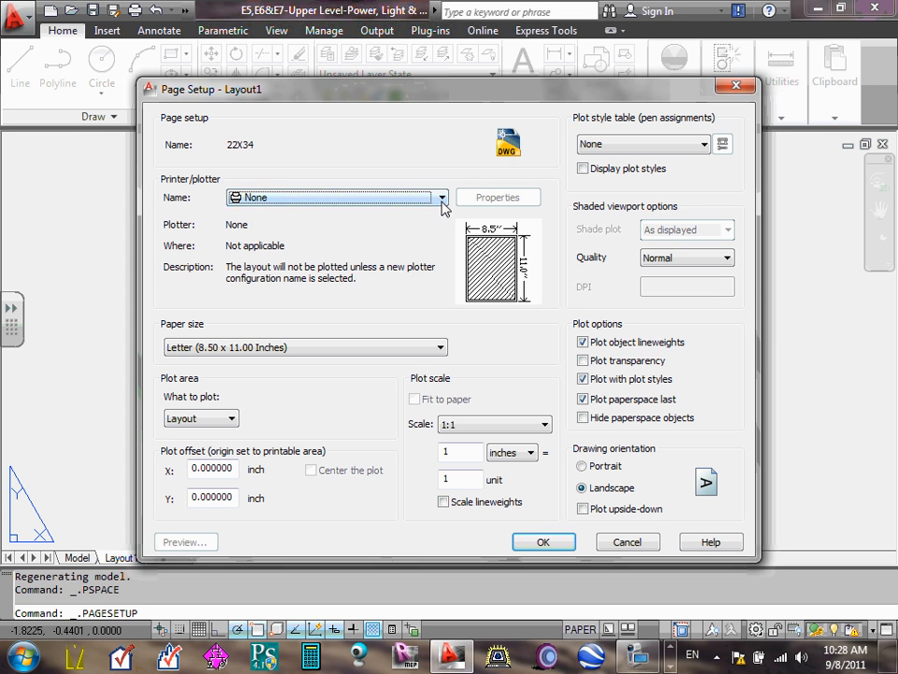
# - Assign the \\print\DCT-PTR-HP800-RED10-1 plotter and the ANSI D paper size to the 22X34 page setup
pyautogui.click(443, 198)
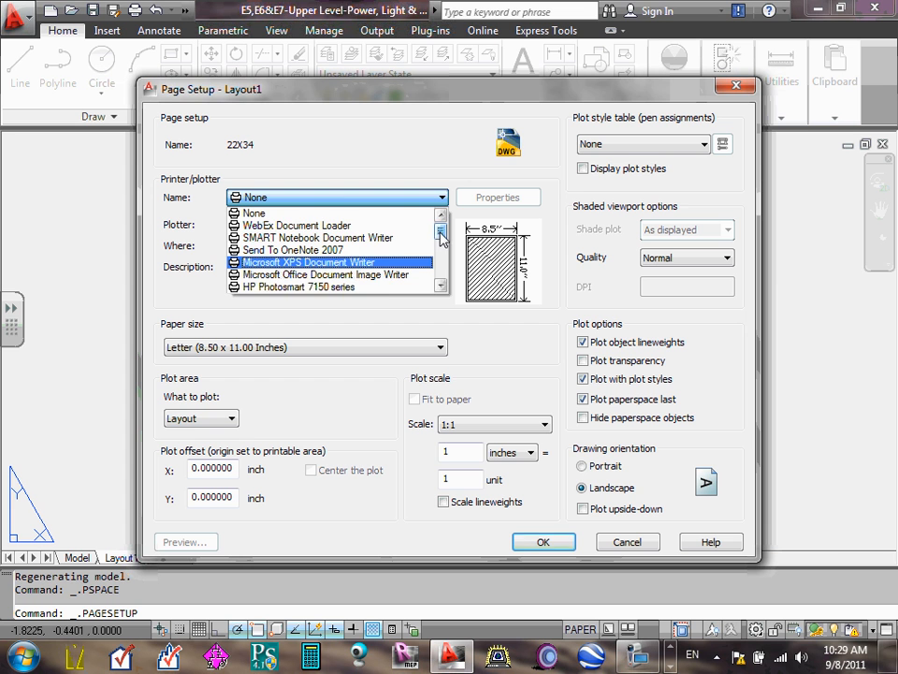
pyautogui.scroll(-3, 442, 243)
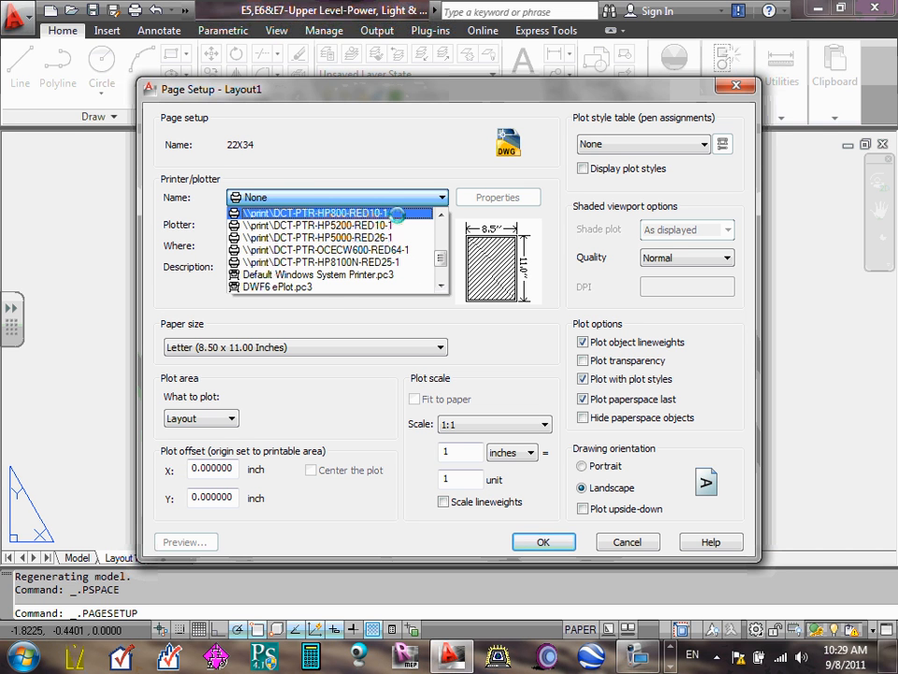
pyautogui.click(397, 213)
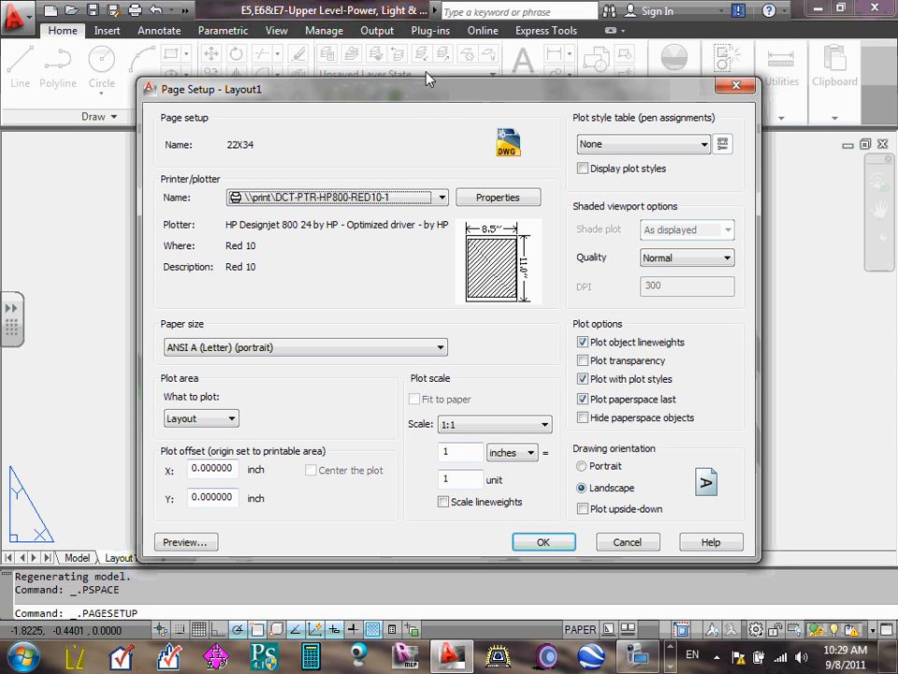
pyautogui.click(441, 348)
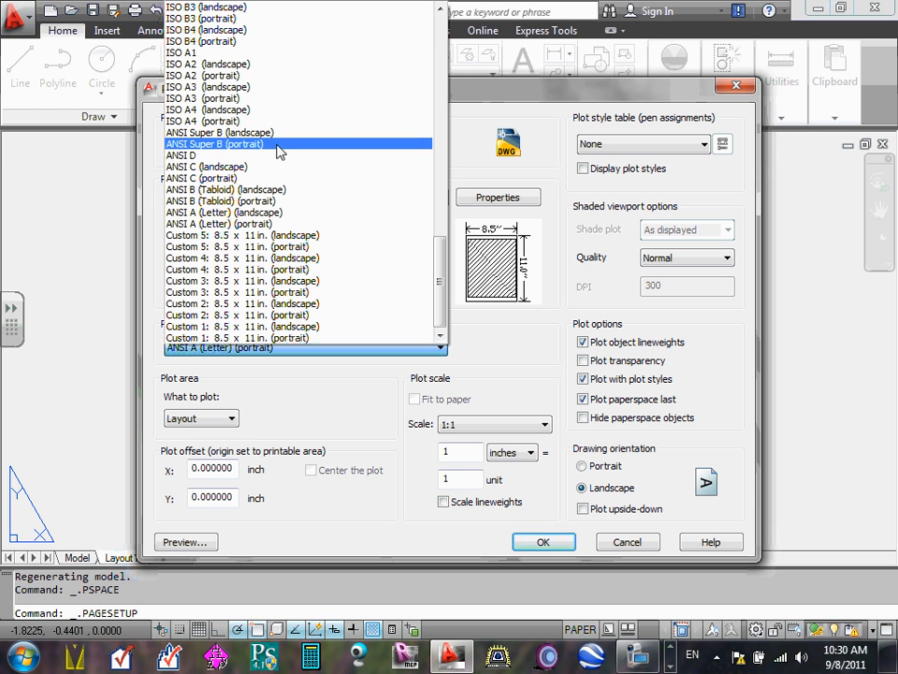
pyautogui.click(193, 161)
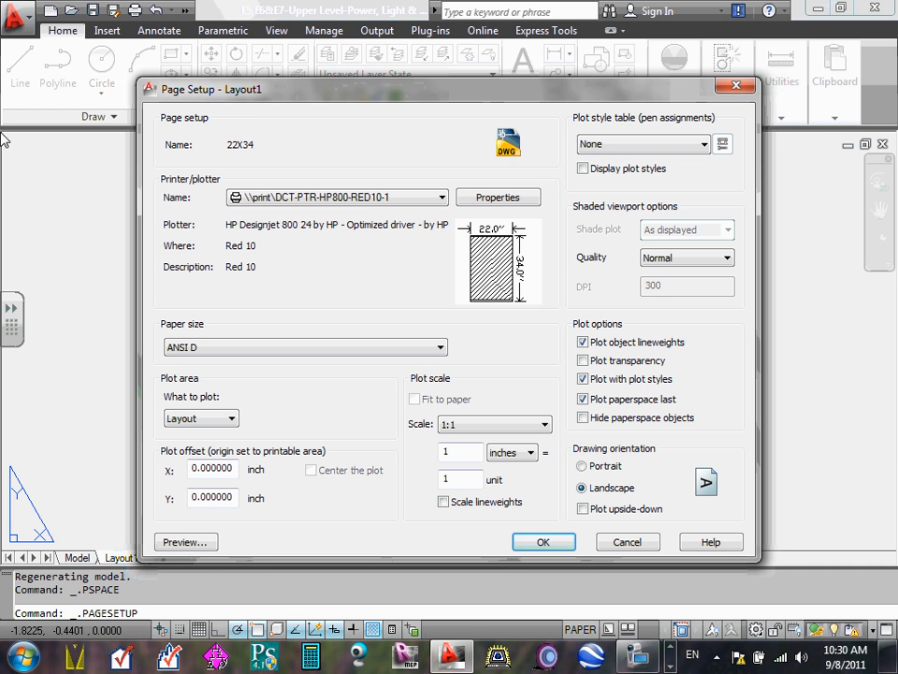
# - Browse the plotter's available paper sizes, including the oversize ones, and keep ANSI D
pyautogui.click(440, 347)
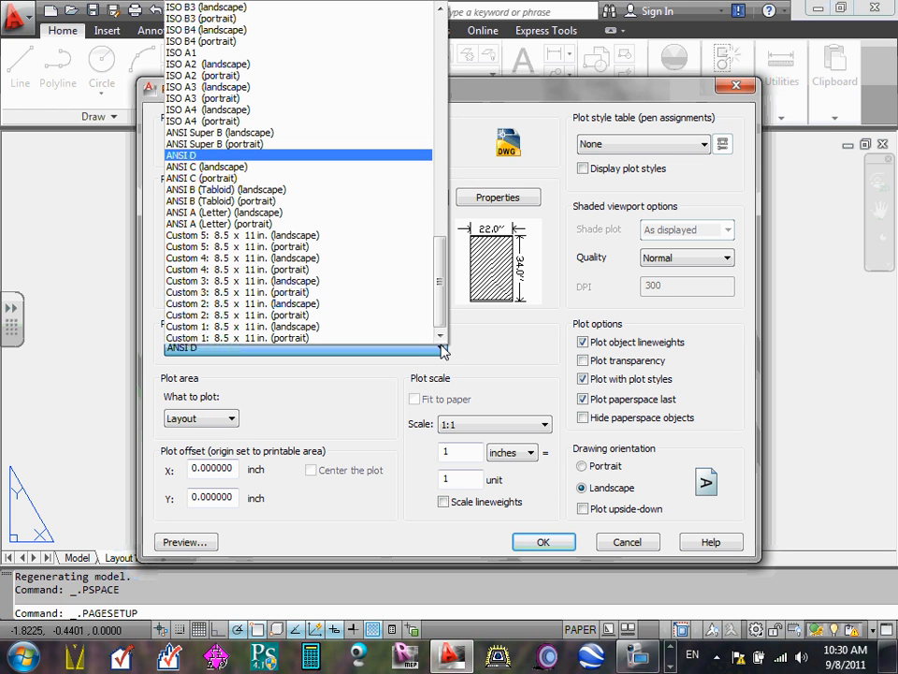
pyautogui.moveTo(440, 252); pyautogui.dragTo(456, 11)
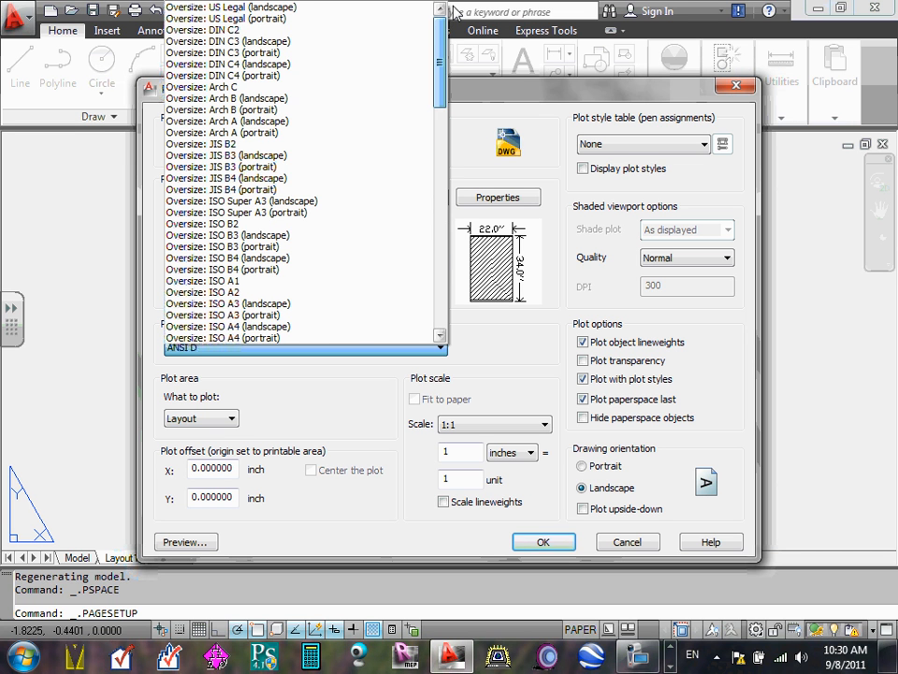
pyautogui.moveTo(440, 40); pyautogui.dragTo(440, 112)
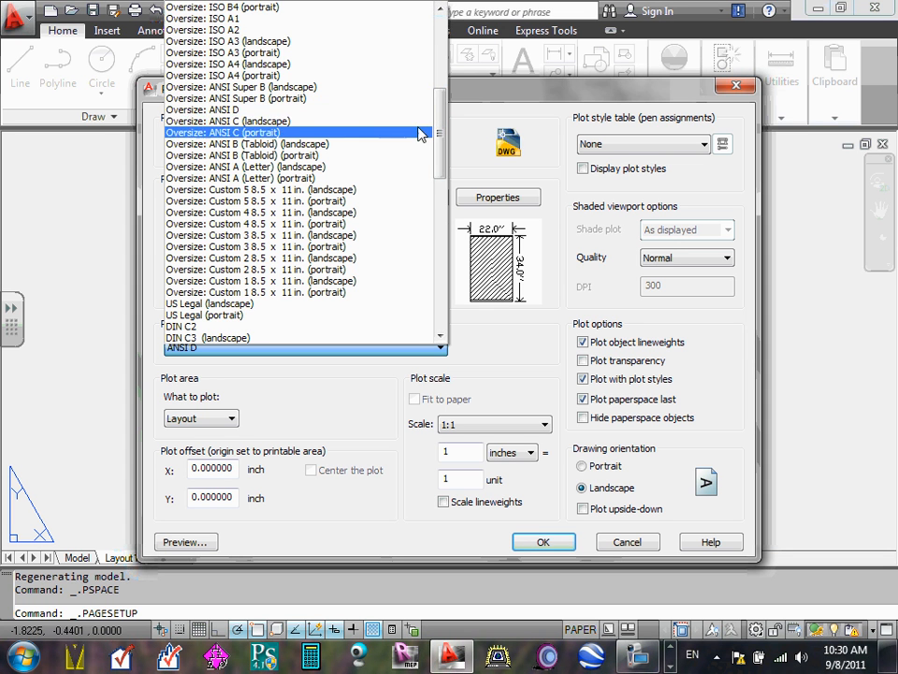
pyautogui.moveTo(437, 120); pyautogui.dragTo(431, 221)
pyautogui.click(502, 359)
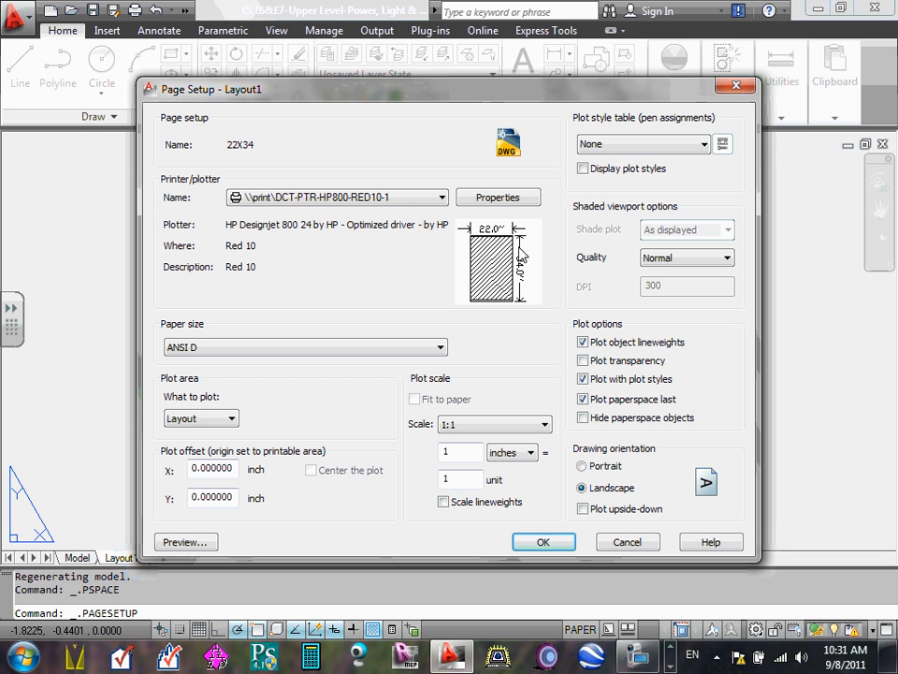
# - Review the plot area, plot scale and plot style table choices, keeping Layout, 1:1 and None
pyautogui.click(231, 419)
pyautogui.click(231, 419)
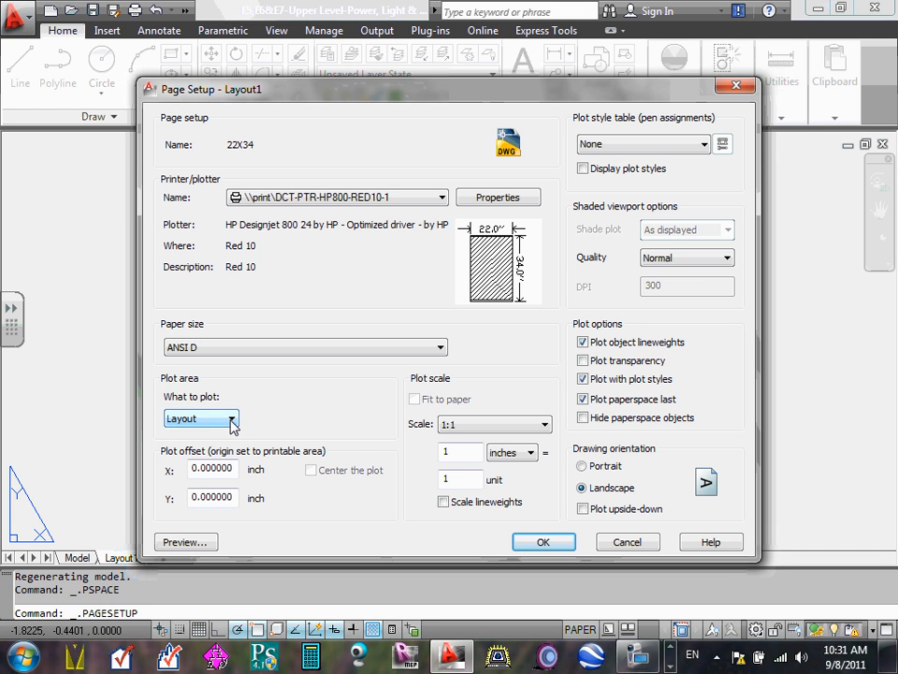
pyautogui.click(231, 420)
pyautogui.click(231, 420)
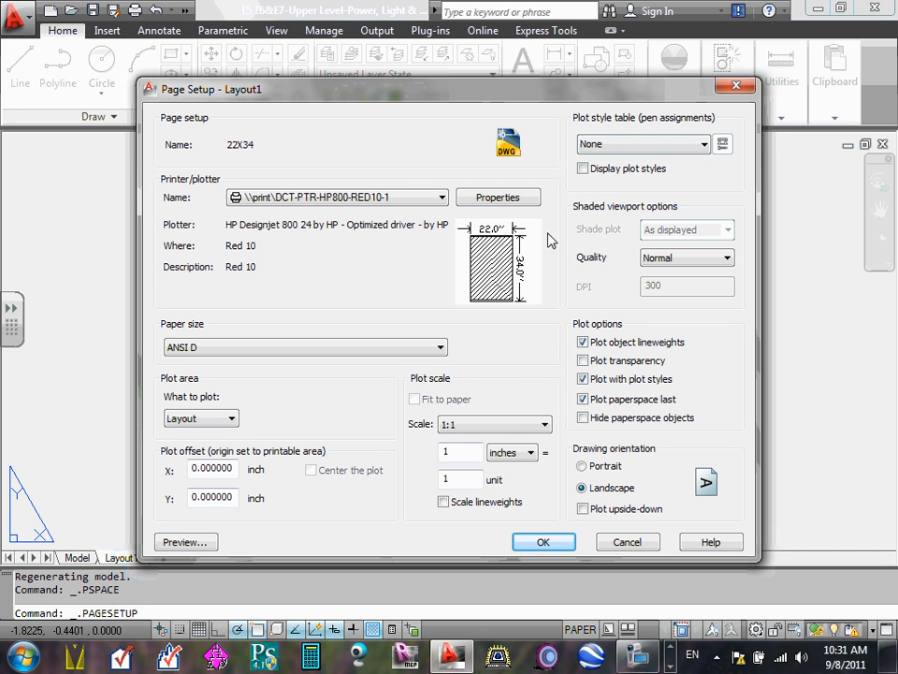
pyautogui.click(544, 426)
pyautogui.click(545, 426)
pyautogui.click(704, 144)
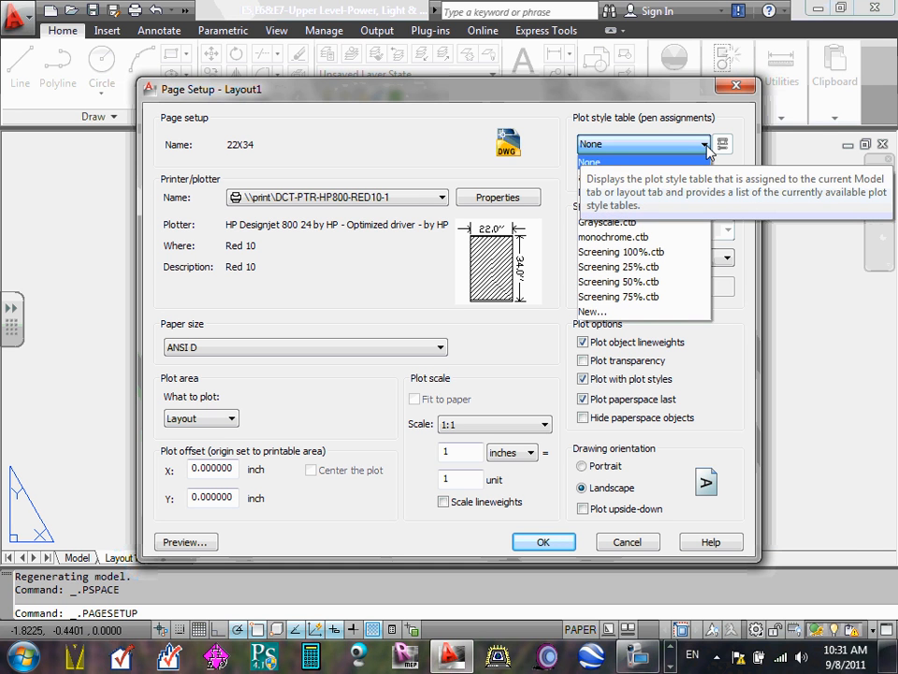
pyautogui.click(550, 132)
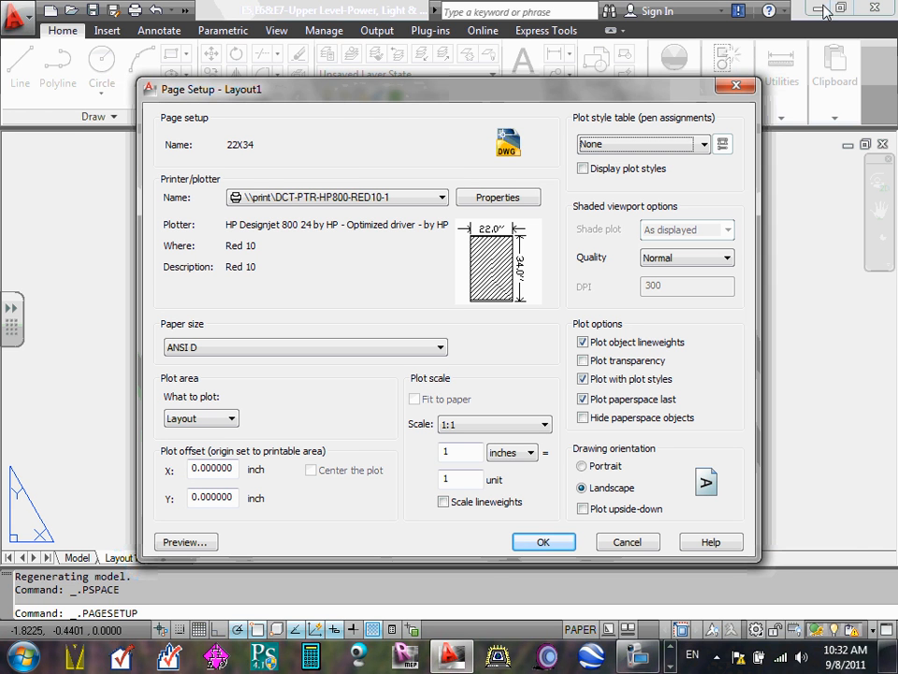
# - Save the 22X34 page setup, make it current for Layout1 and close the Page Setup Manager
pyautogui.click(542, 541)
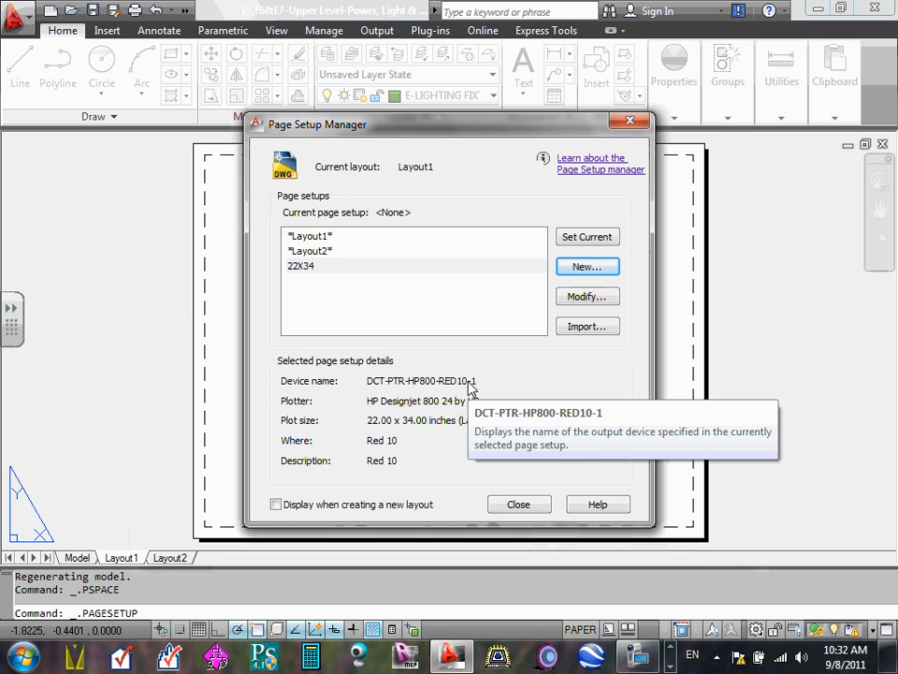
pyautogui.click(589, 238)
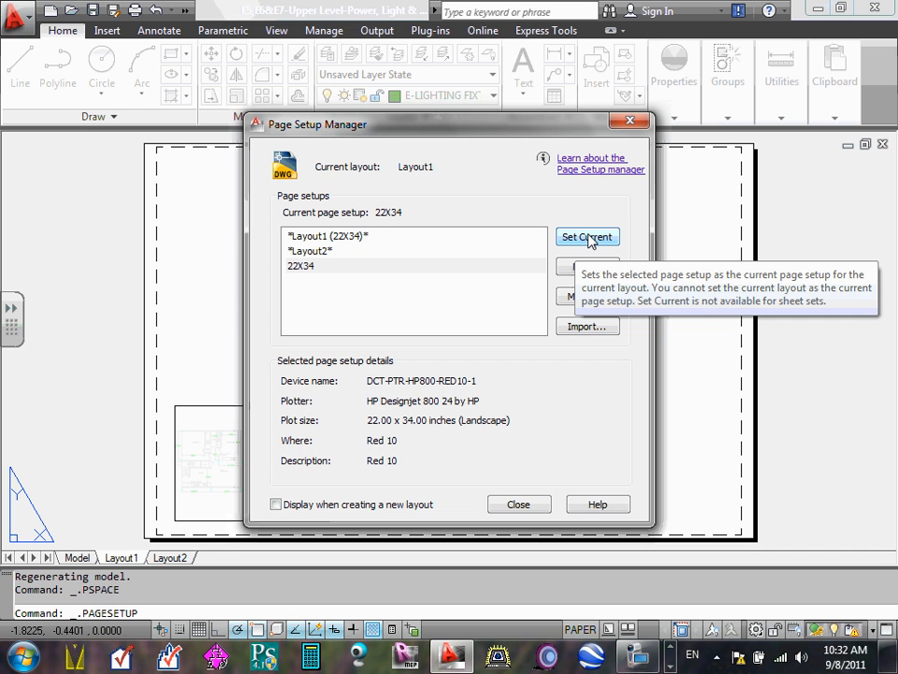
pyautogui.click(519, 504)
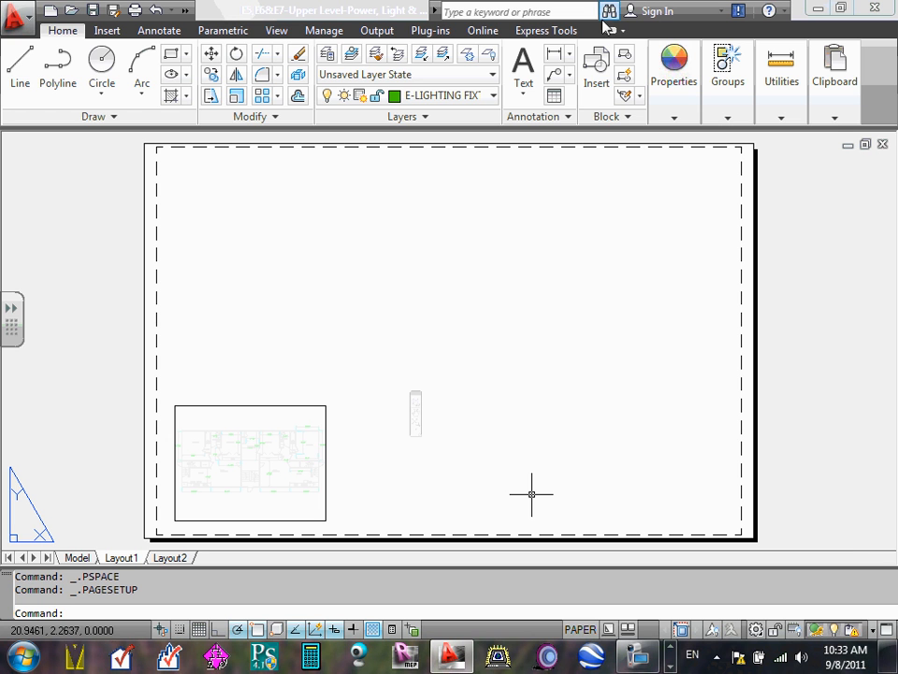
# - Delete the small floor plan viewport from the Layout1 sheet
pyautogui.click(781, 79)
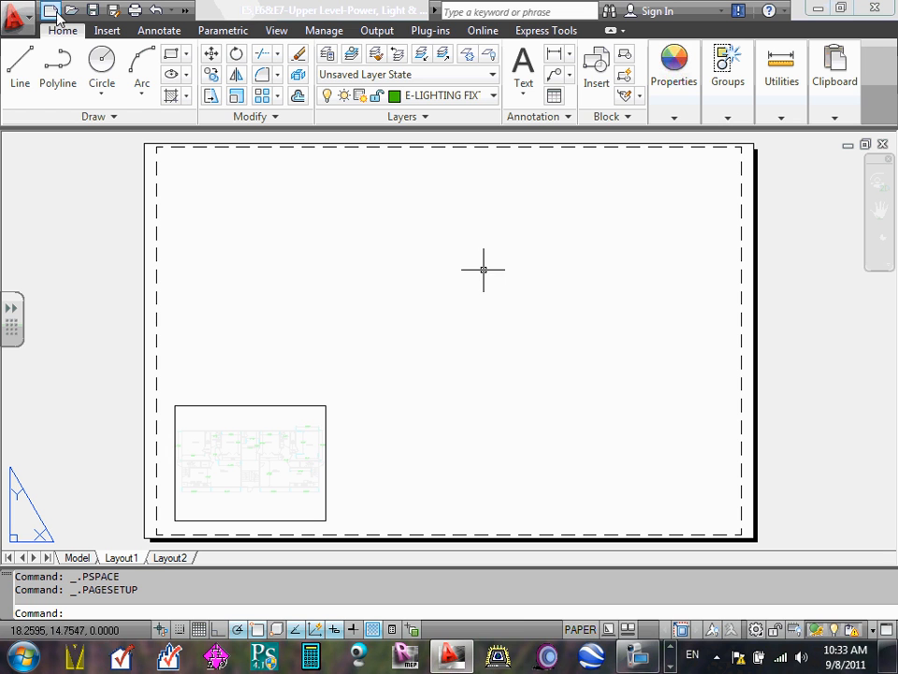
pyautogui.click(300, 406)
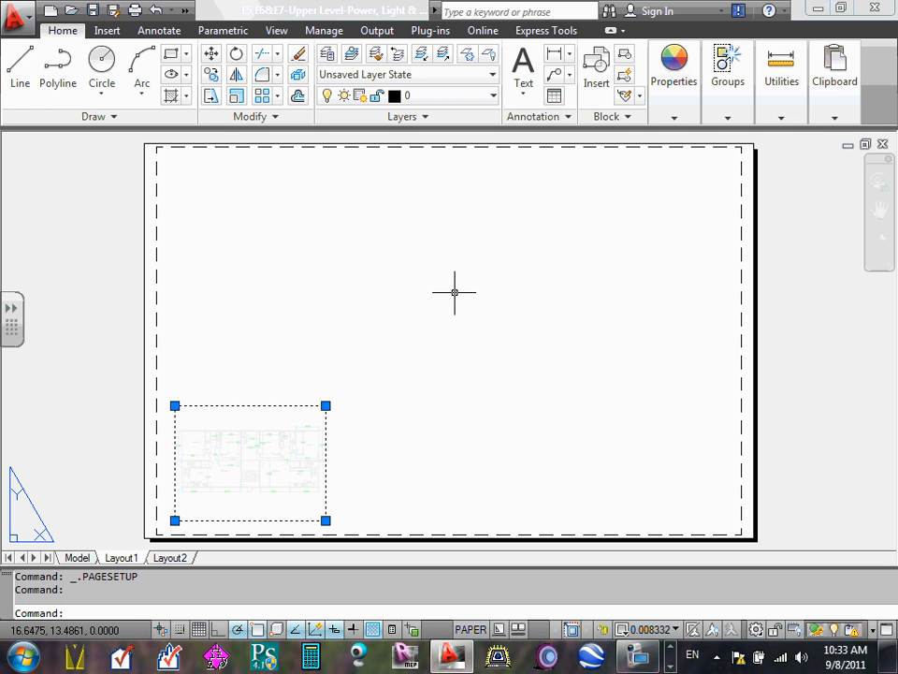
pyautogui.press('Delete')
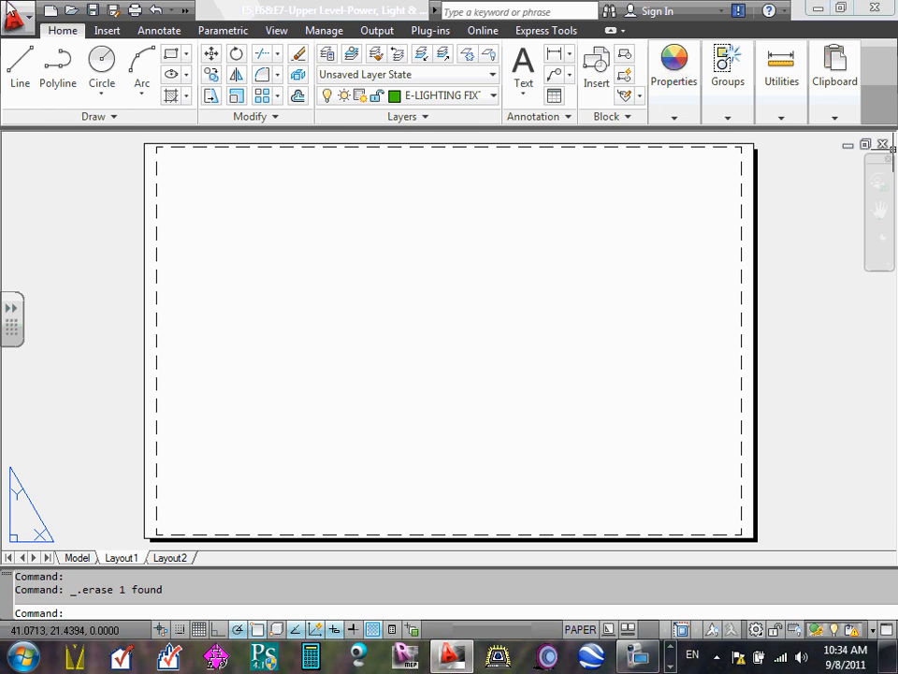
pyautogui.click(107, 31)
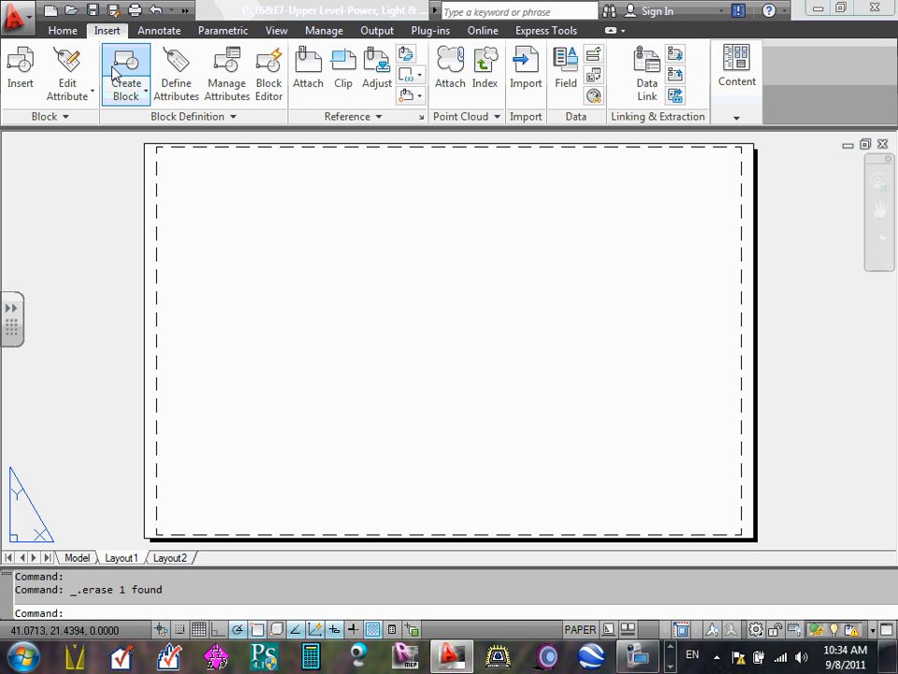
pyautogui.click(279, 32)
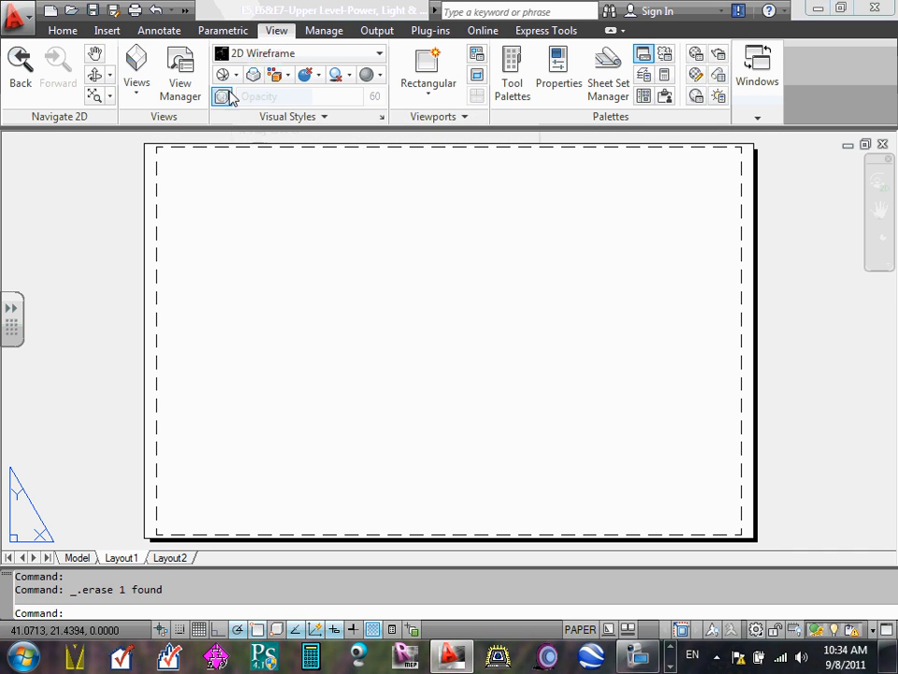
pyautogui.click(137, 93)
pyautogui.click(137, 93)
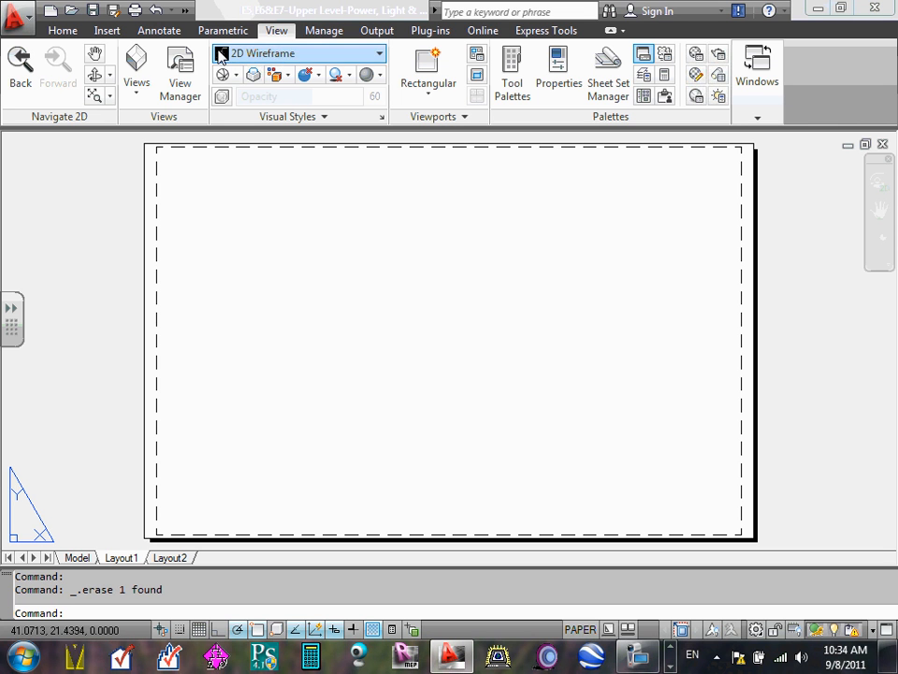
pyautogui.click(335, 34)
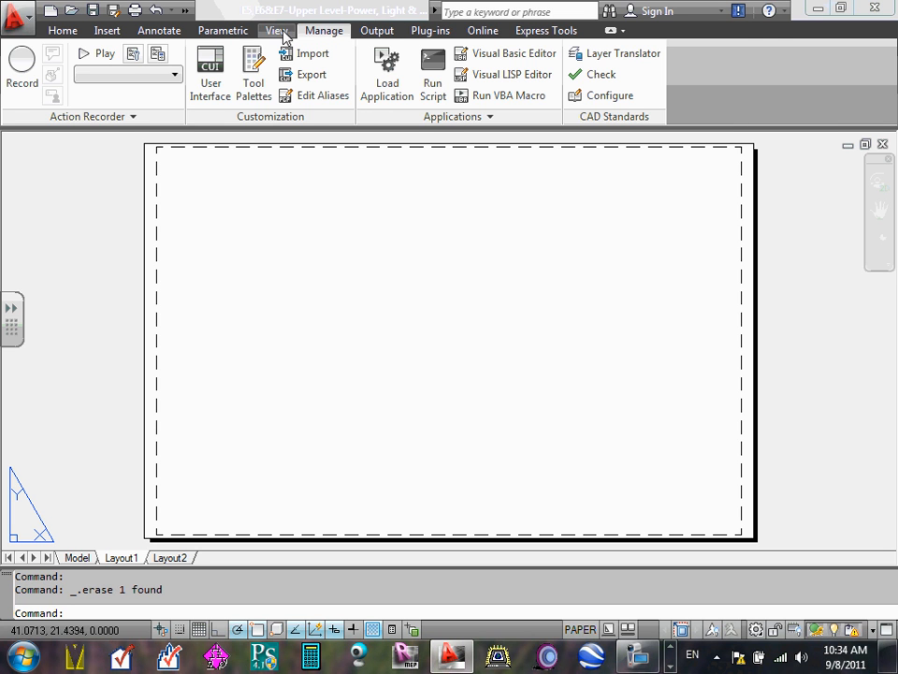
pyautogui.click(280, 32)
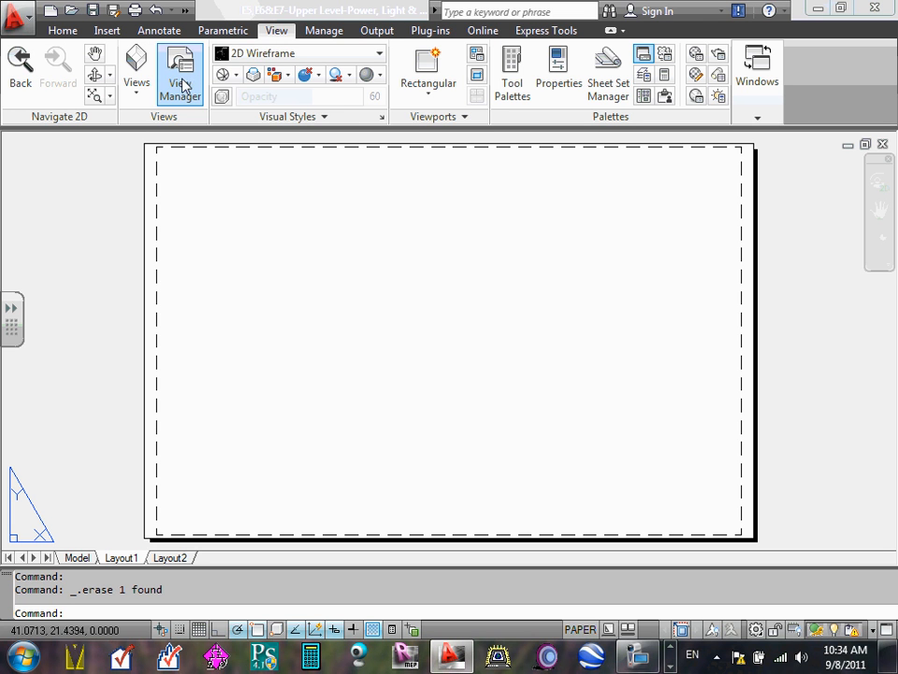
pyautogui.click(324, 118)
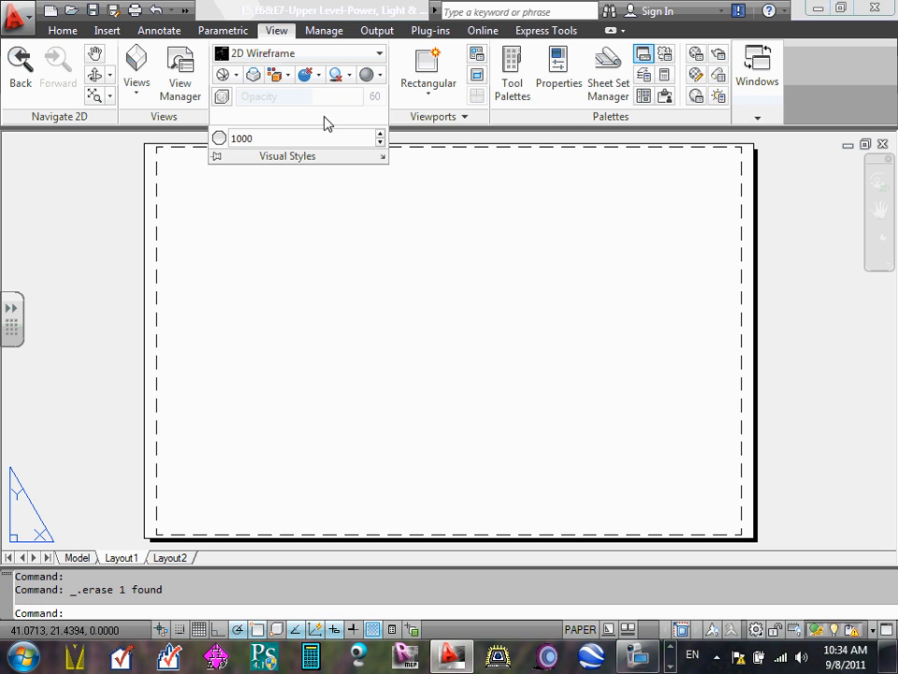
pyautogui.click(468, 119)
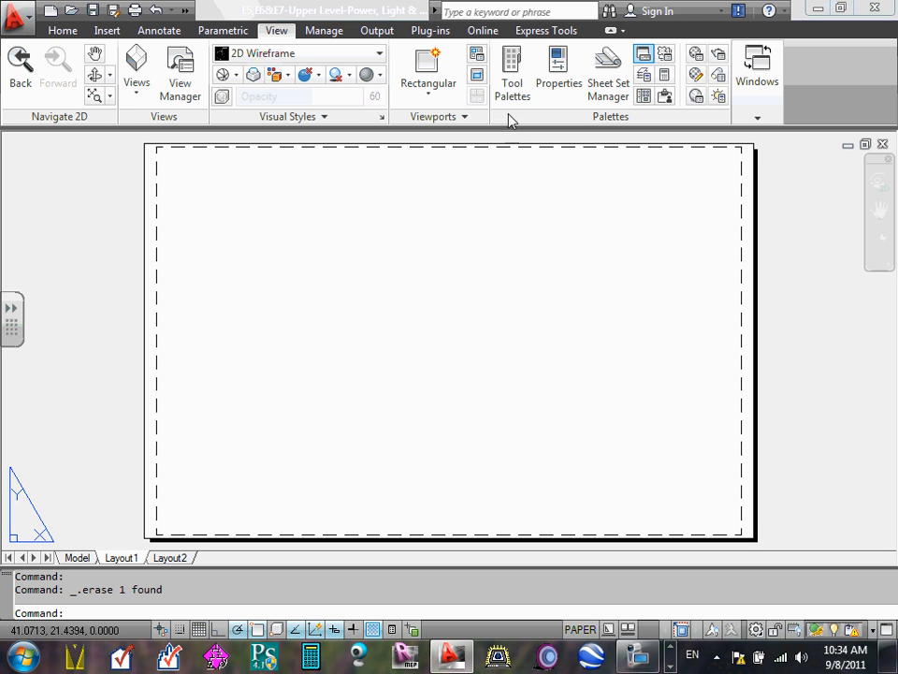
pyautogui.click(64, 30)
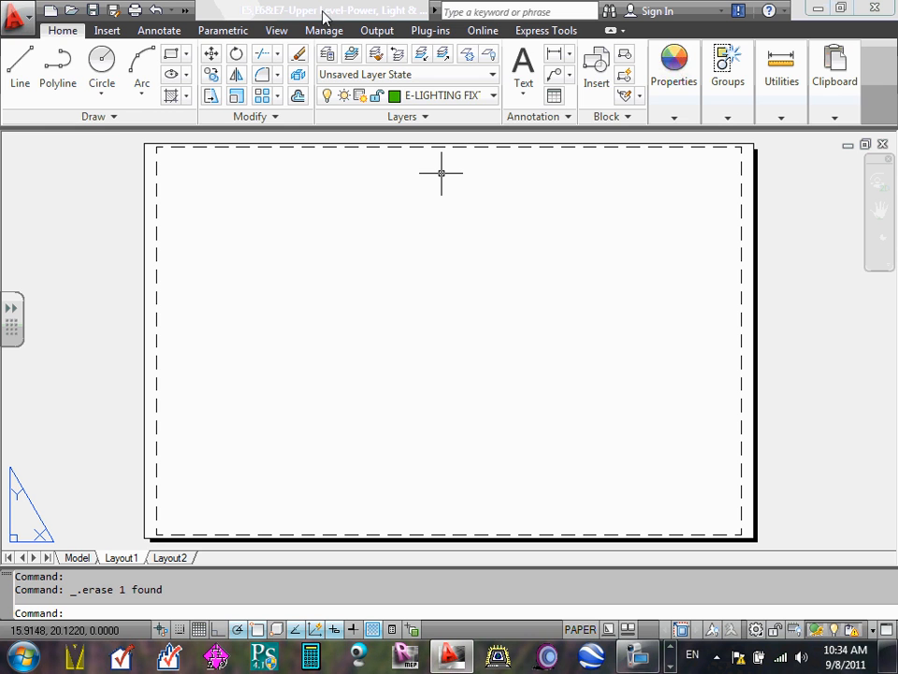
# - Create a rectangular viewport about 30 by 20 inches, leaving a margin strip along the right side of the Layout1 sheet
pyautogui.click(278, 32)
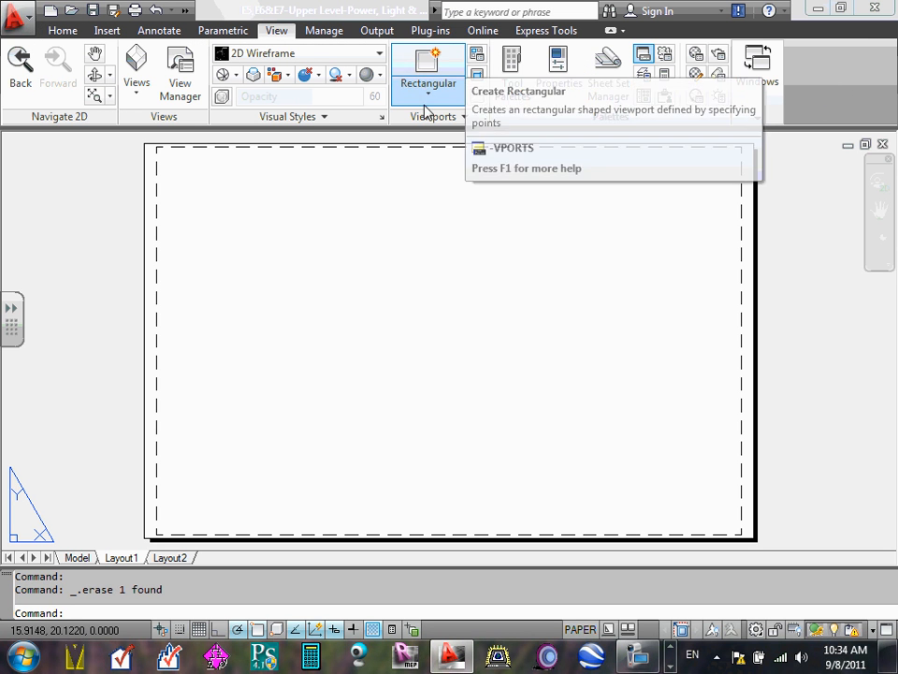
pyautogui.click(462, 119)
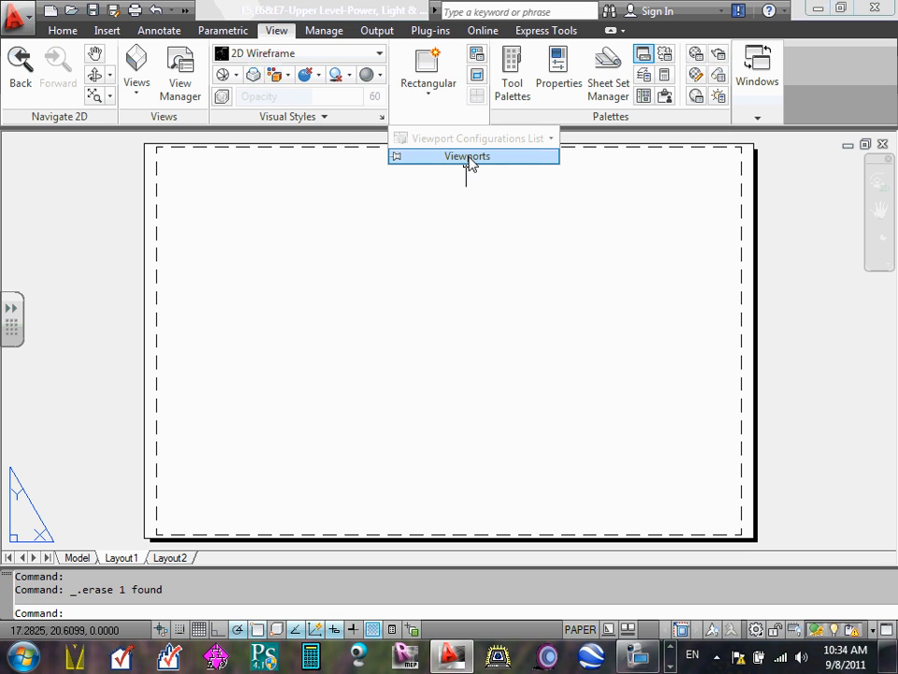
pyautogui.click(428, 95)
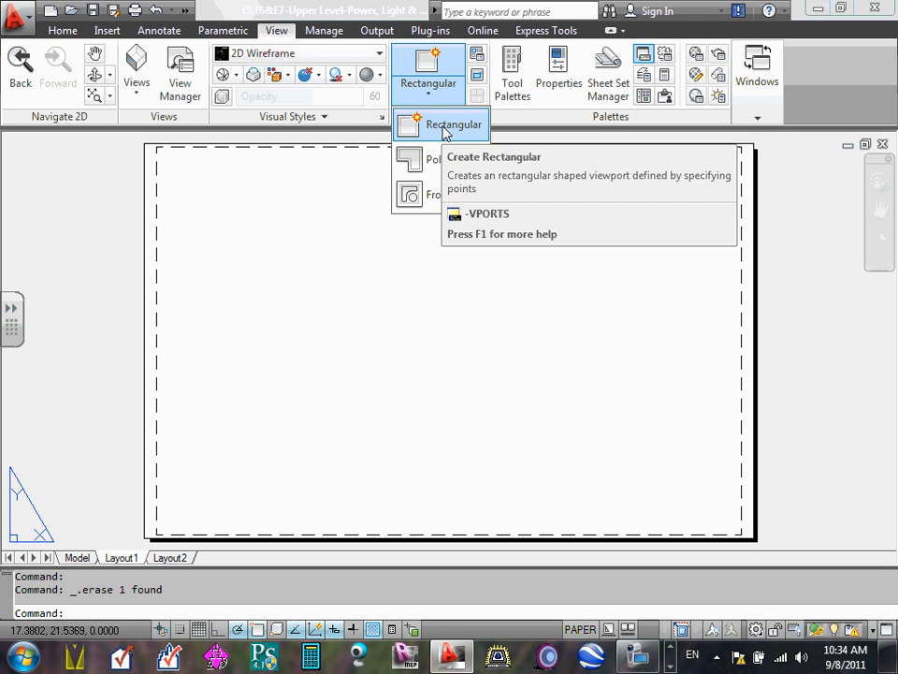
pyautogui.click(427, 64)
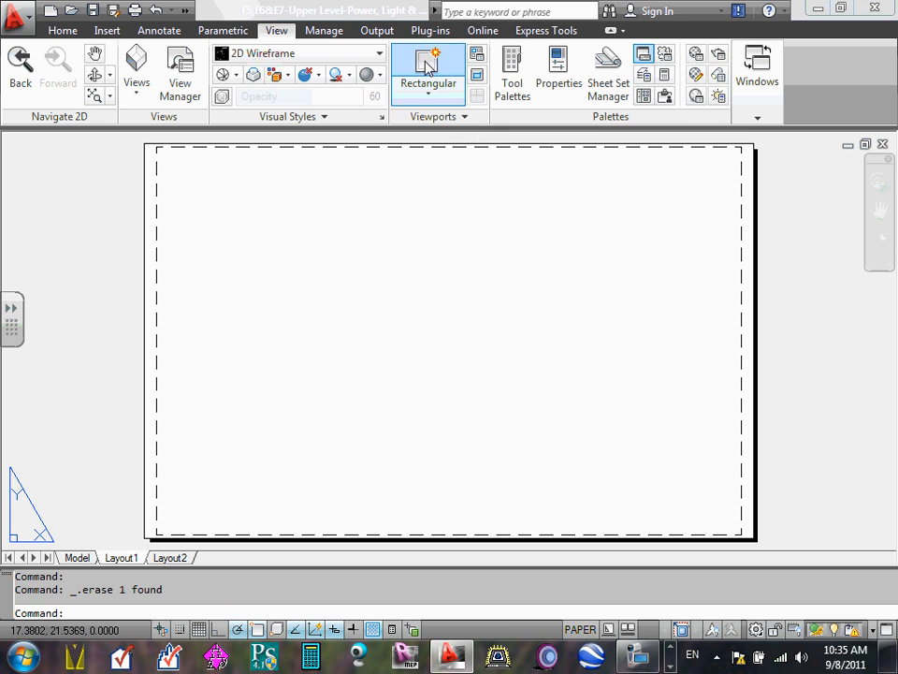
pyautogui.click(159, 157)
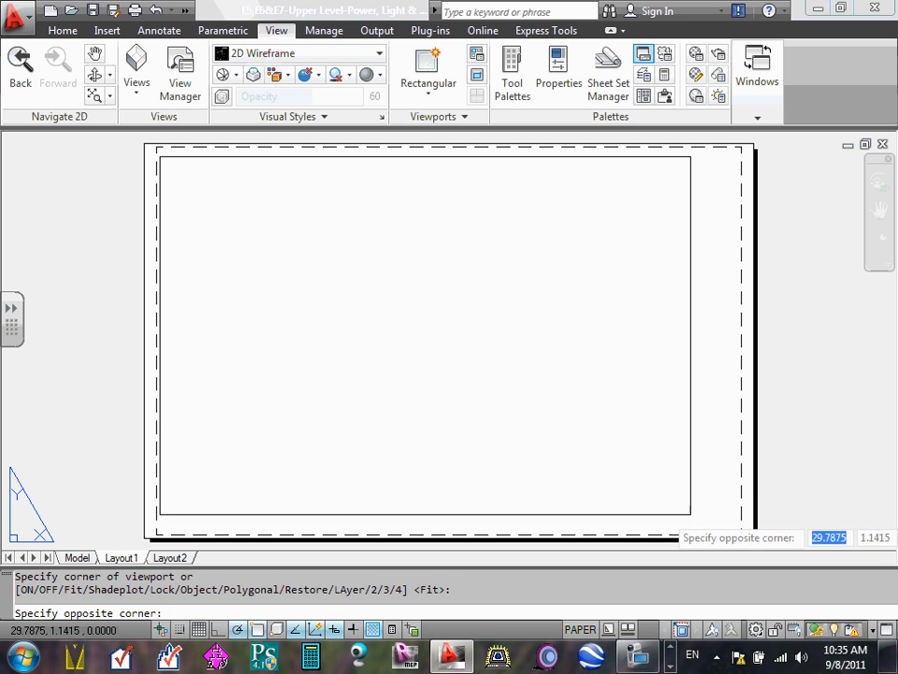
pyautogui.click(703, 526)
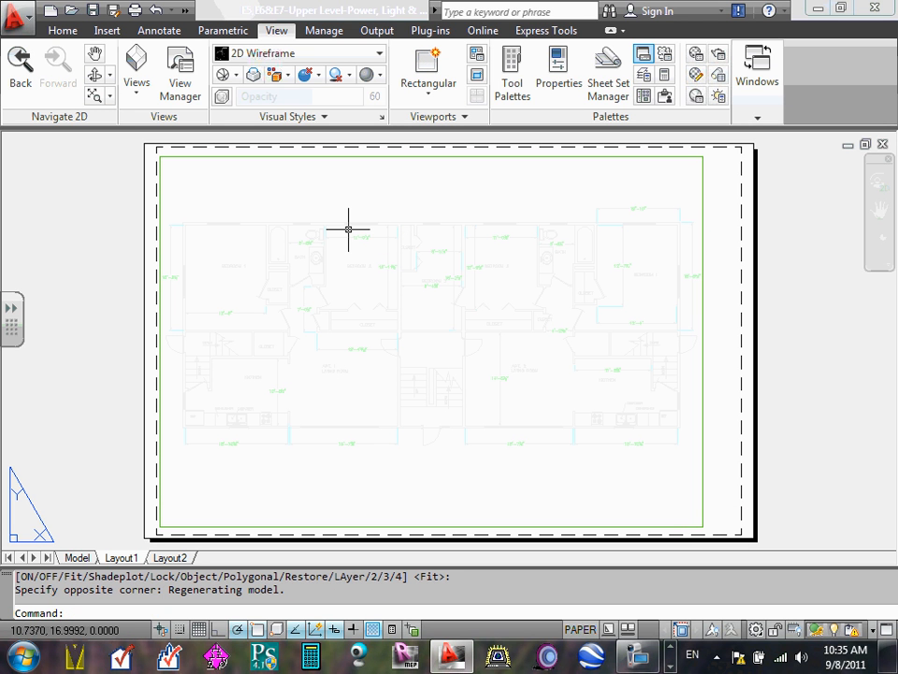
pyautogui.press('Escape')
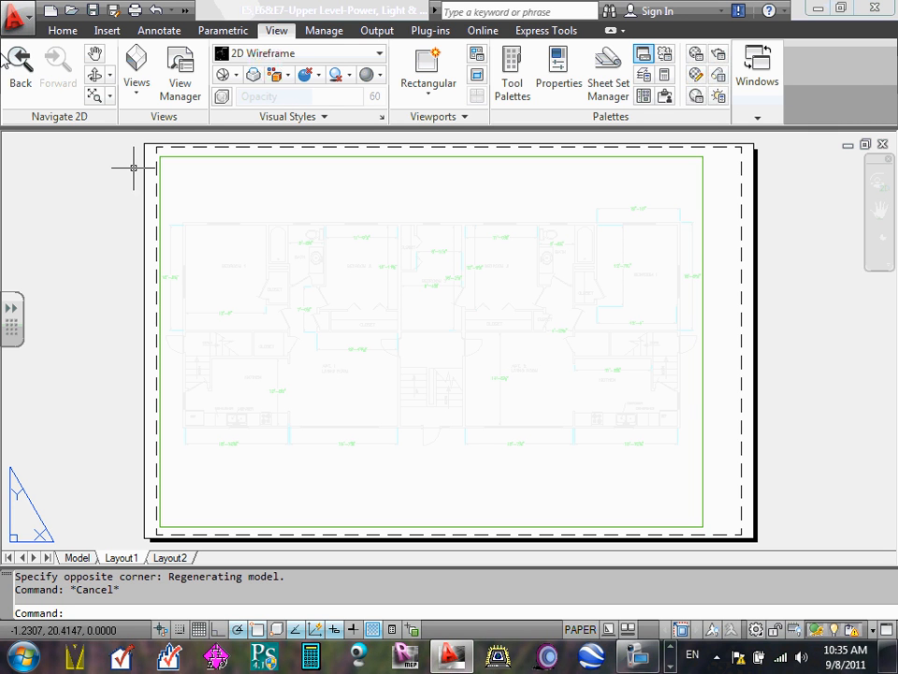
# - Delete the large rectangular viewport from Layout1
pyautogui.click(704, 183)
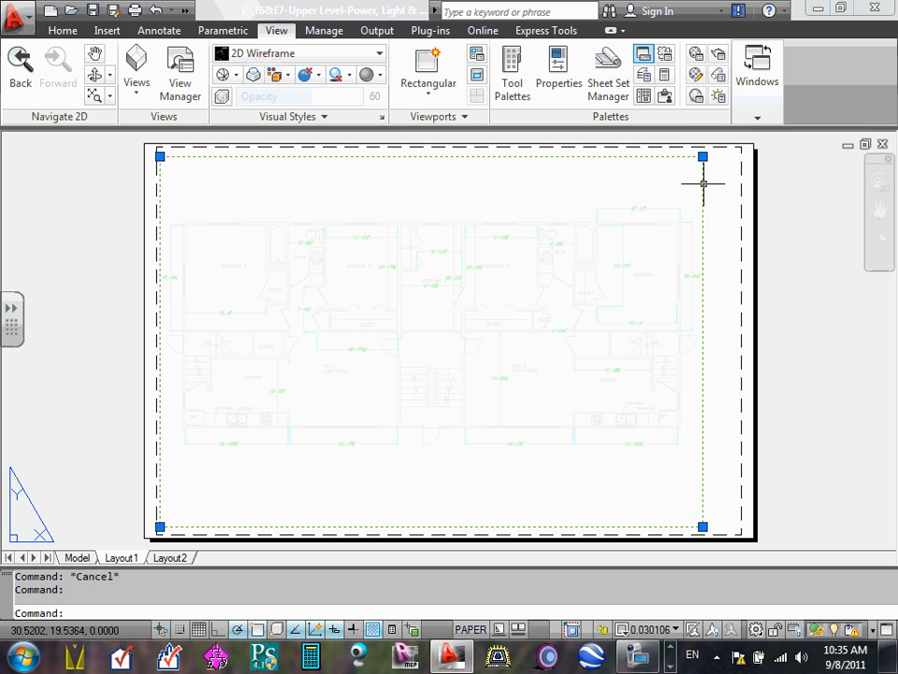
pyautogui.press('Delete')
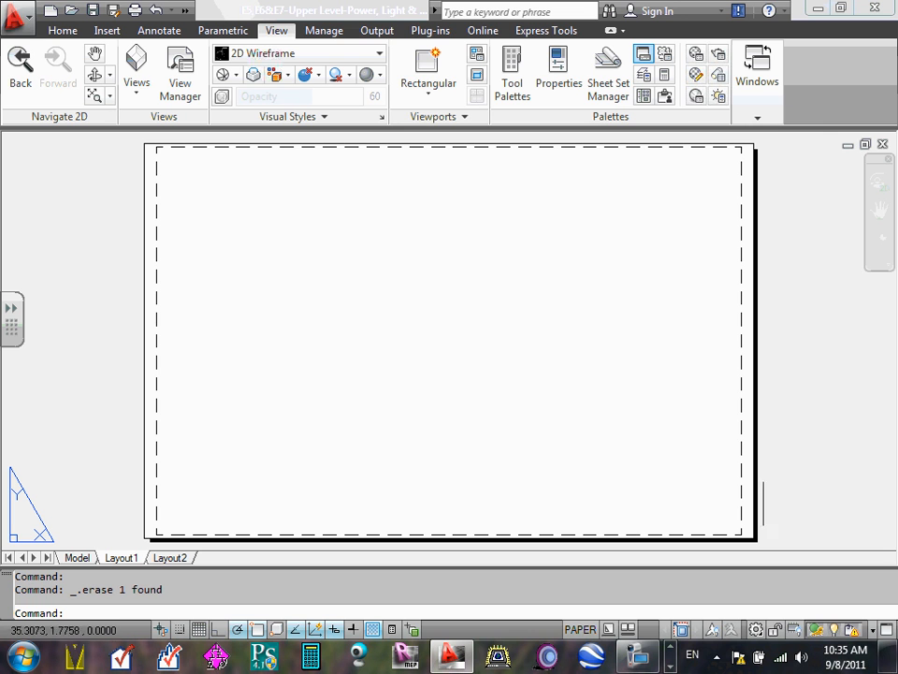
# - Create a rectangular viewport about 30 by 21 inches on the Layout1 sheet, leaving a strip free along its right side
pyautogui.click(431, 97)
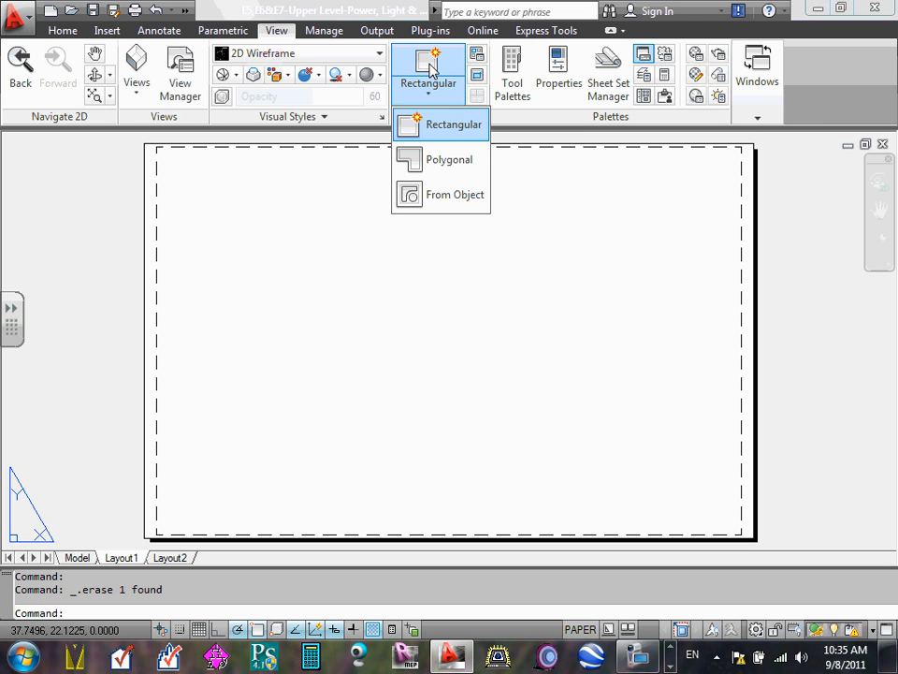
pyautogui.click(426, 67)
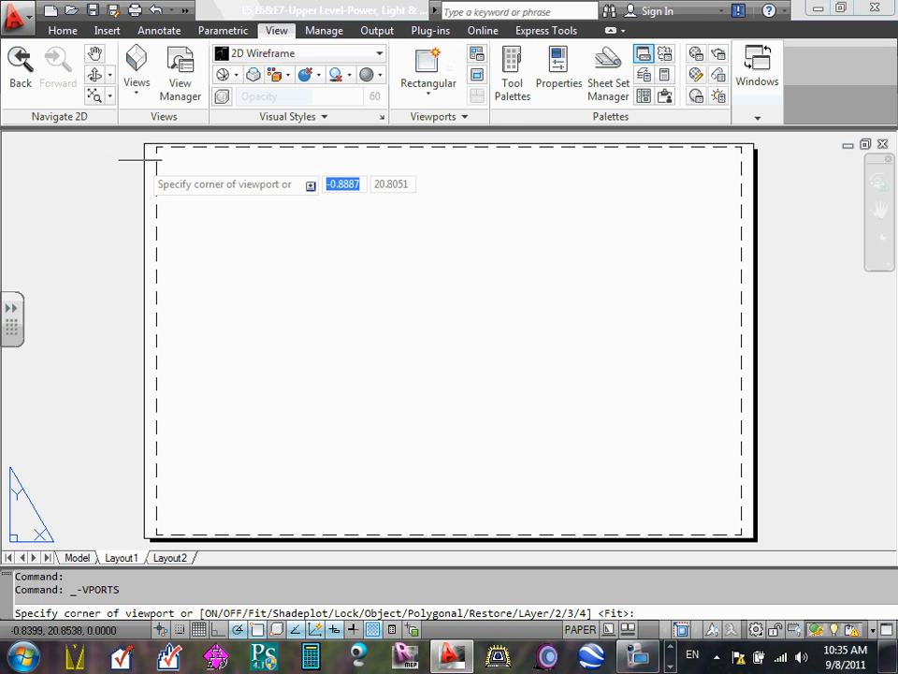
pyautogui.click(168, 155)
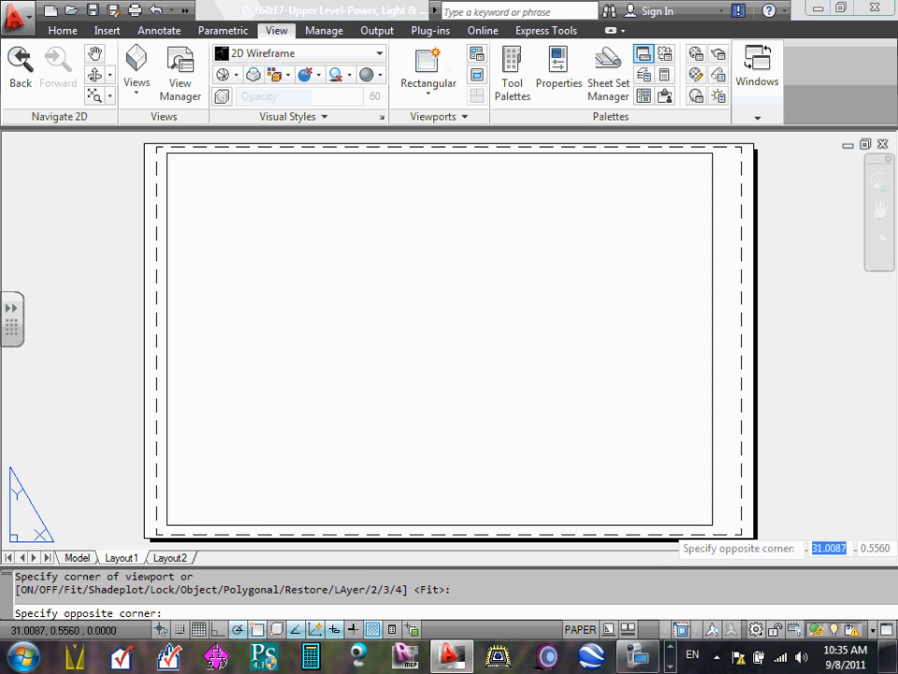
pyautogui.click(707, 525)
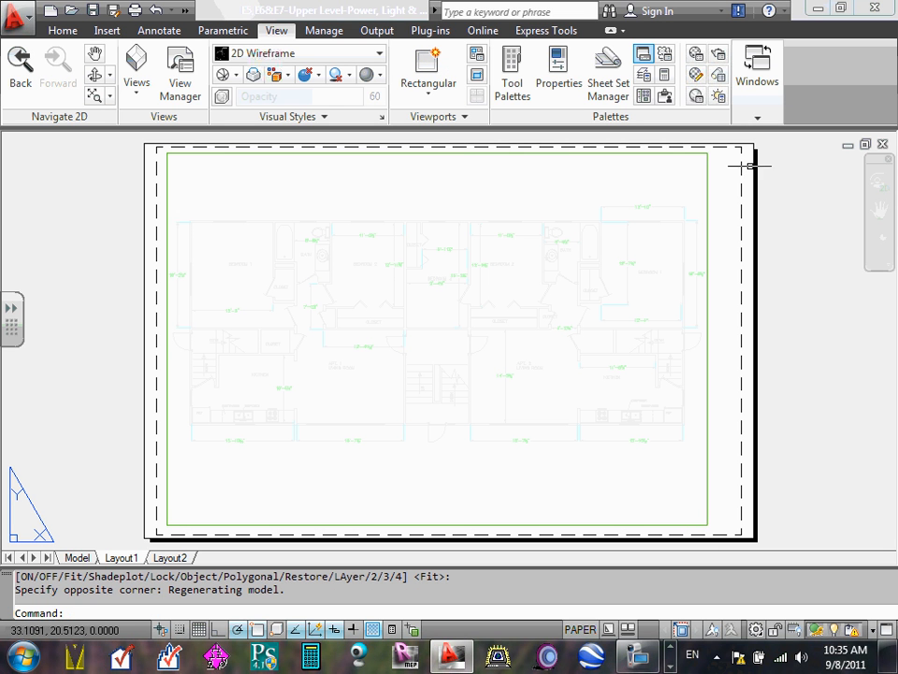
pyautogui.press('Escape')
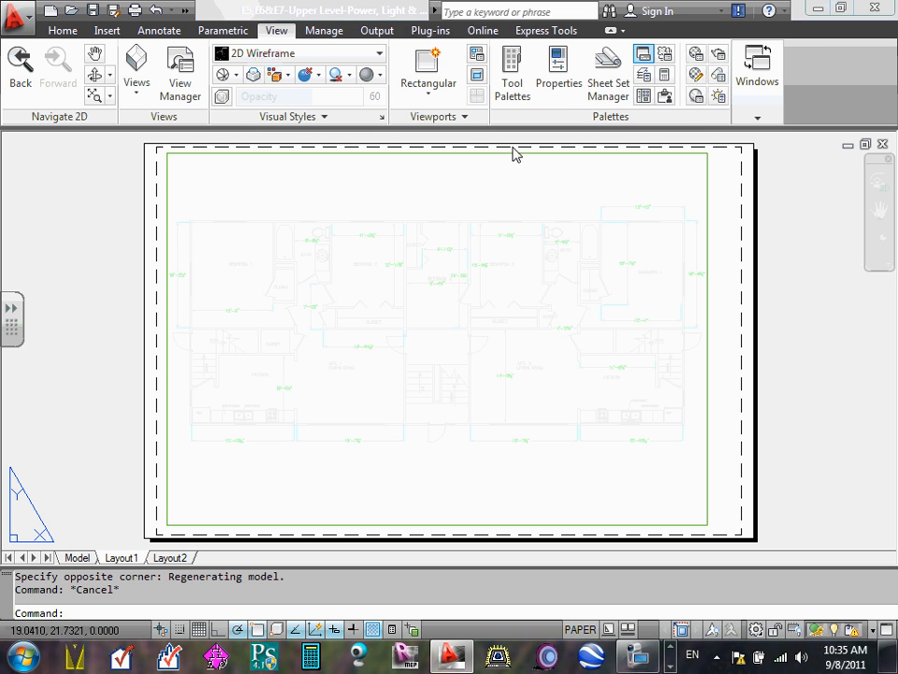
# - Move the new floor plan viewport from the E-LIGHTING FIXT layer to the ViewPort layer
pyautogui.click(60, 31)
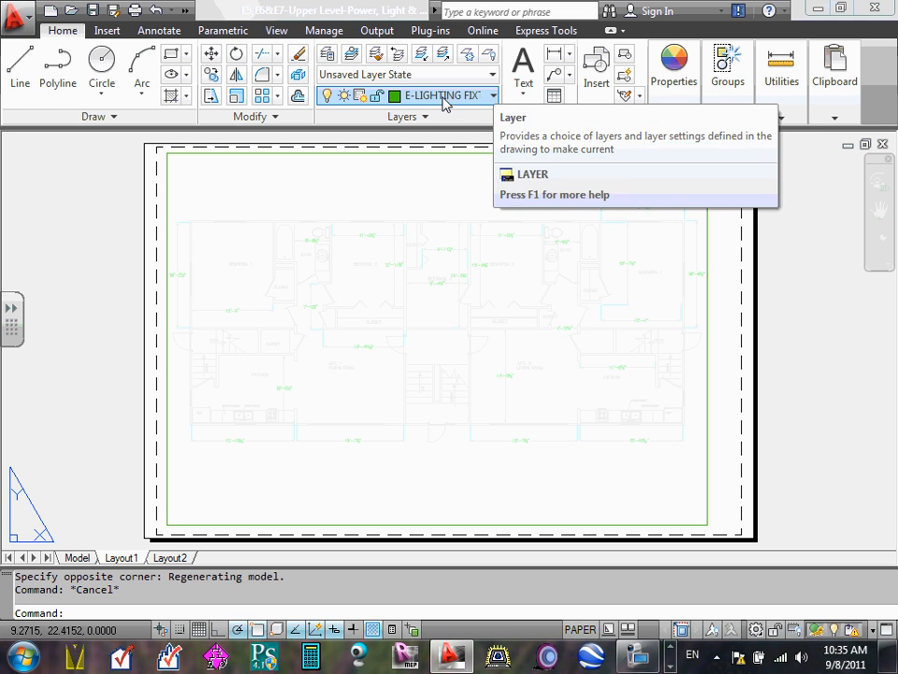
pyautogui.click(672, 107)
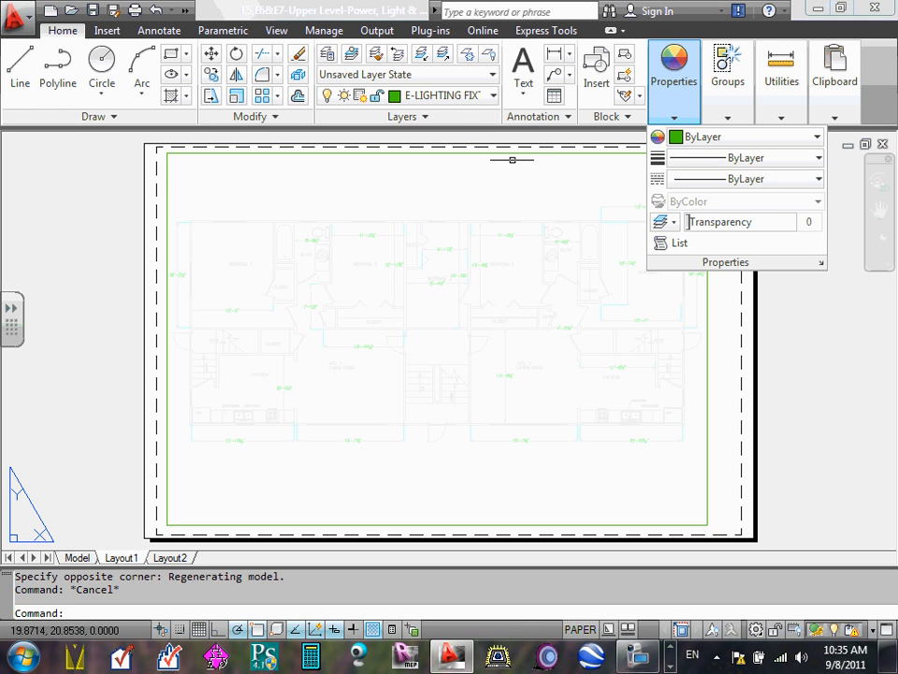
pyautogui.click(526, 154)
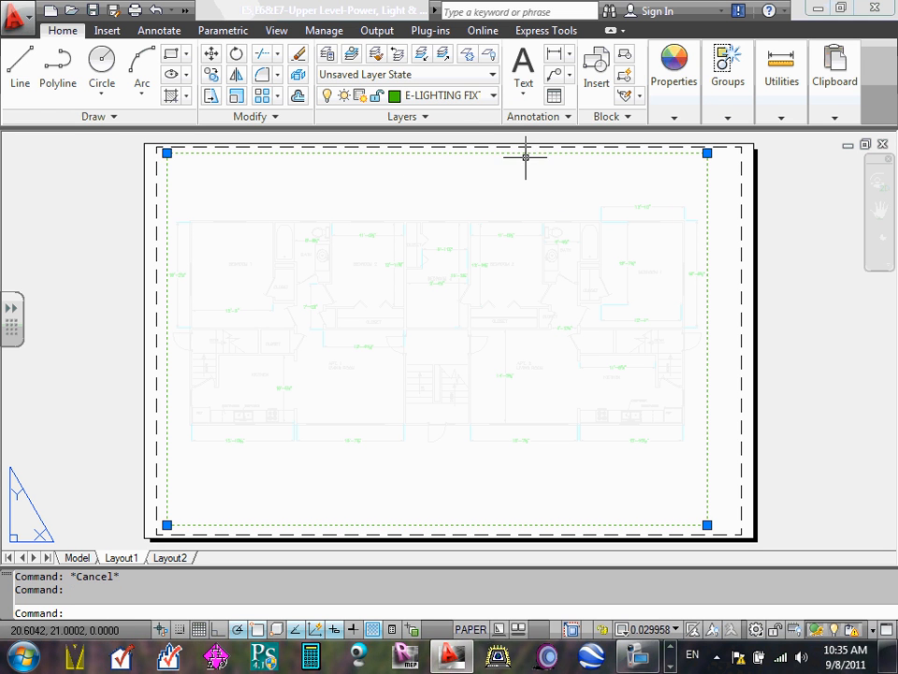
pyautogui.click(493, 96)
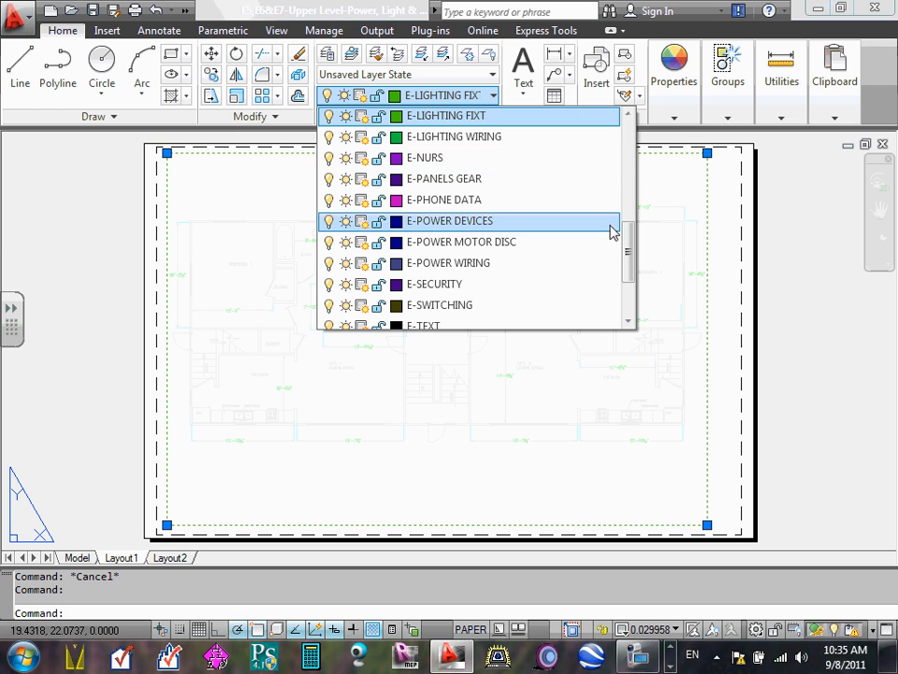
pyautogui.moveTo(631, 245); pyautogui.dragTo(632, 282)
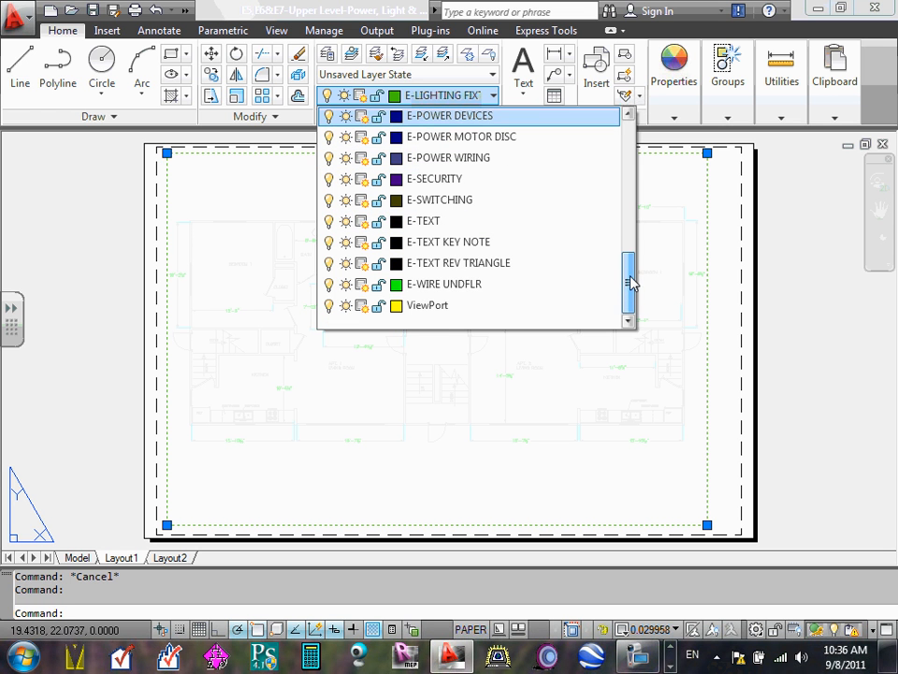
pyautogui.click(457, 306)
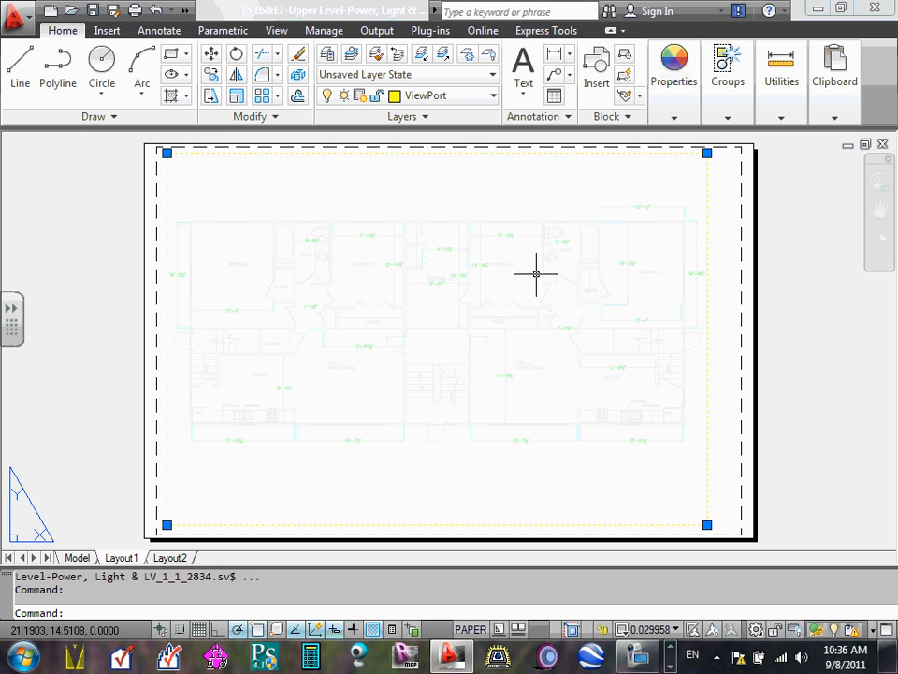
pyautogui.press('Escape')
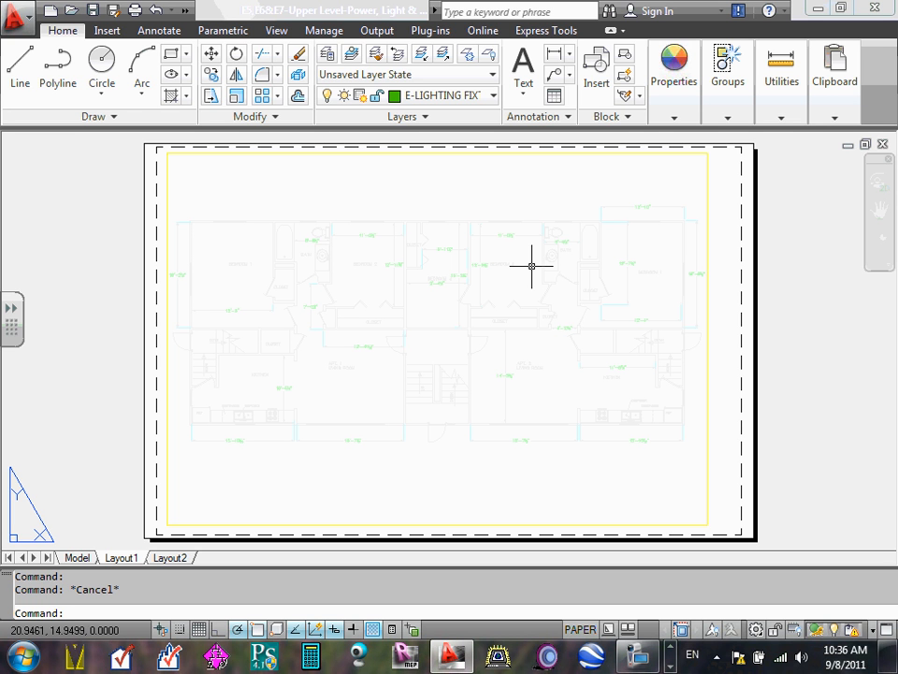
# - Delete the yellow floor plan viewport from the Layout1 sheet
pyautogui.click(706, 251)
pyautogui.press('Delete')
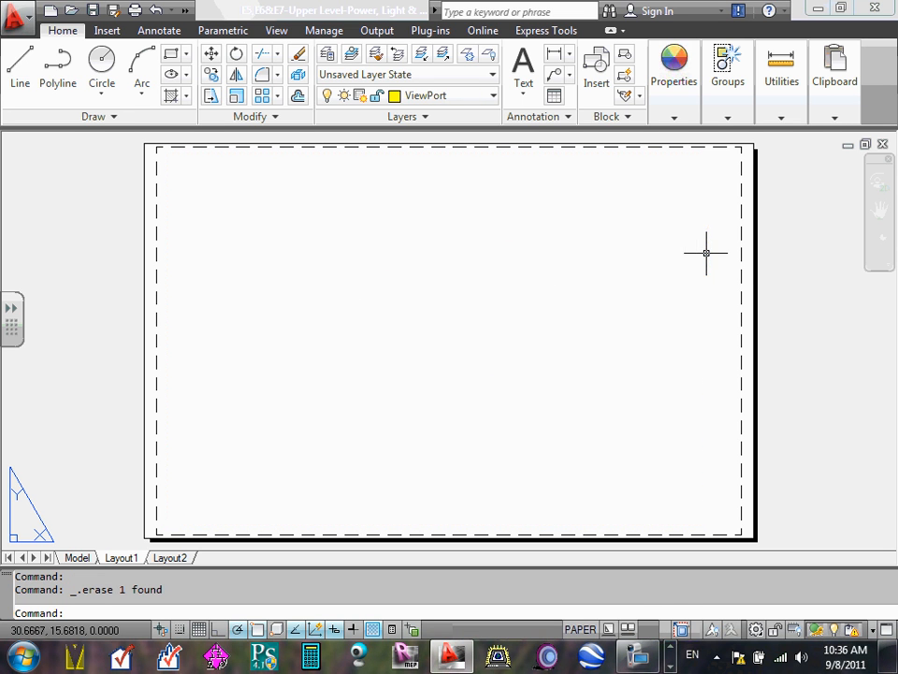
# - Create a rectangular floor plan viewport about 31 by 20 inches, inside the printable area and clear of the sheet's right edge
pyautogui.click(272, 31)
pyautogui.click(436, 63)
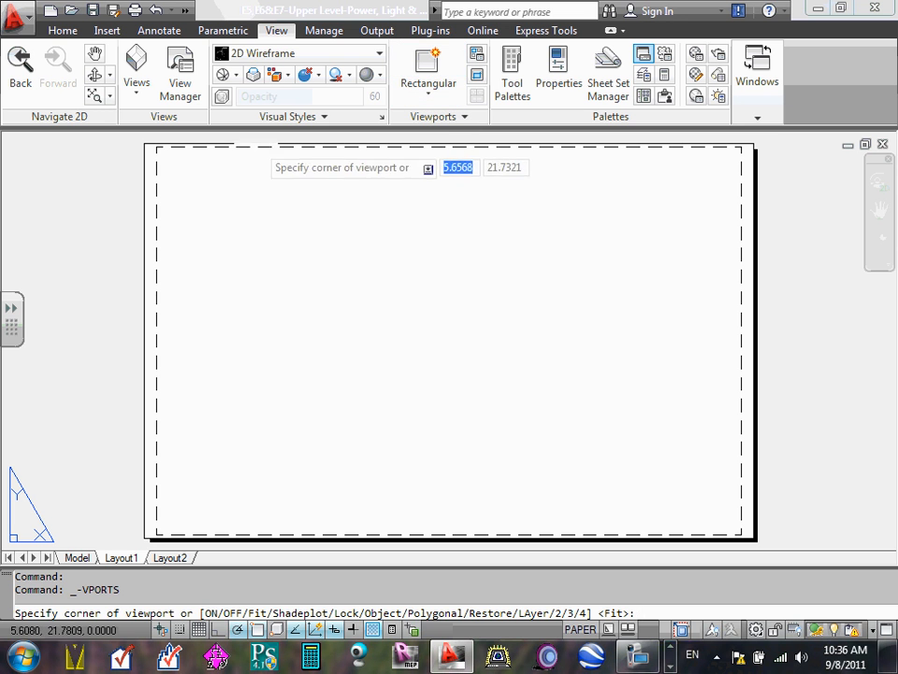
pyautogui.click(162, 160)
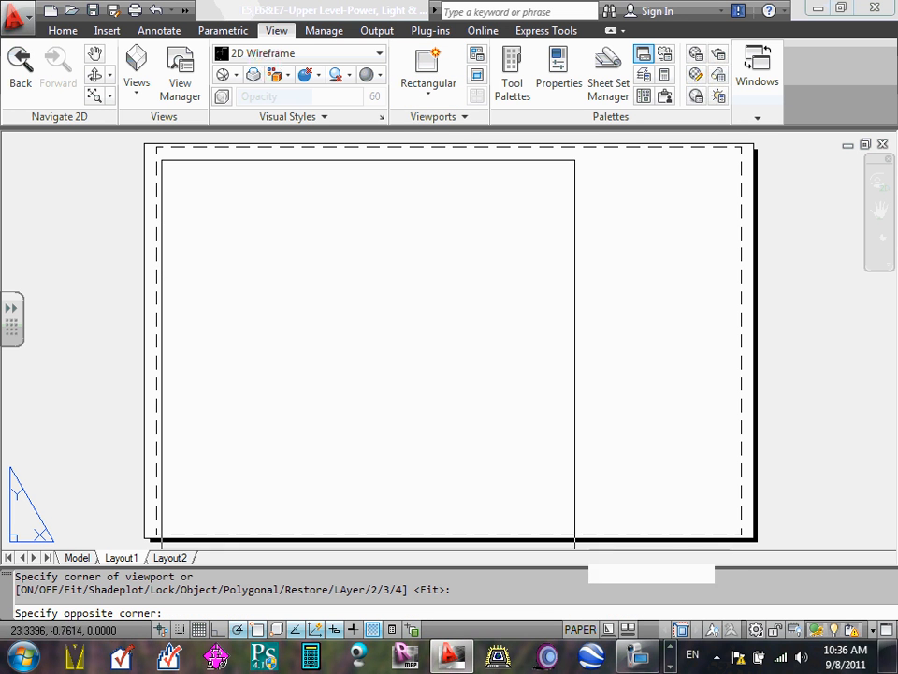
pyautogui.click(711, 520)
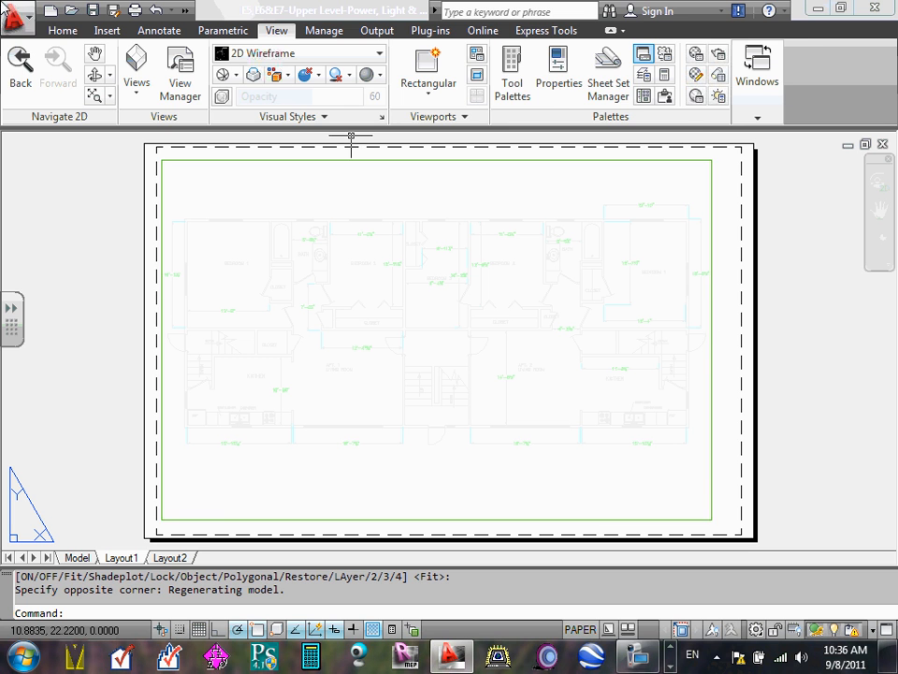
# - Assign the floor plan viewport's frame to the ViewPort layer and clear the selection
pyautogui.click(60, 33)
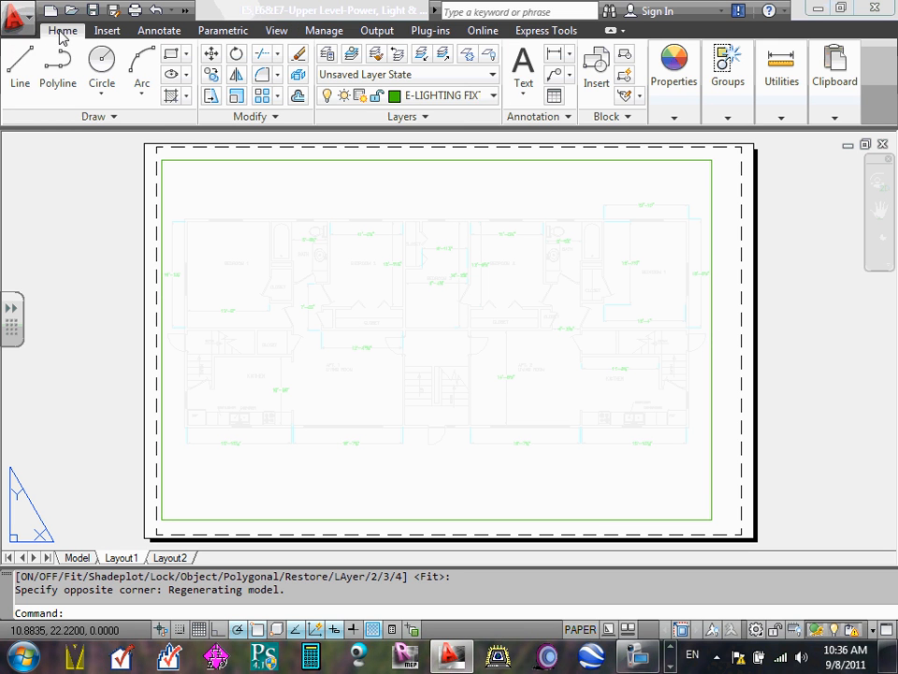
pyautogui.click(514, 160)
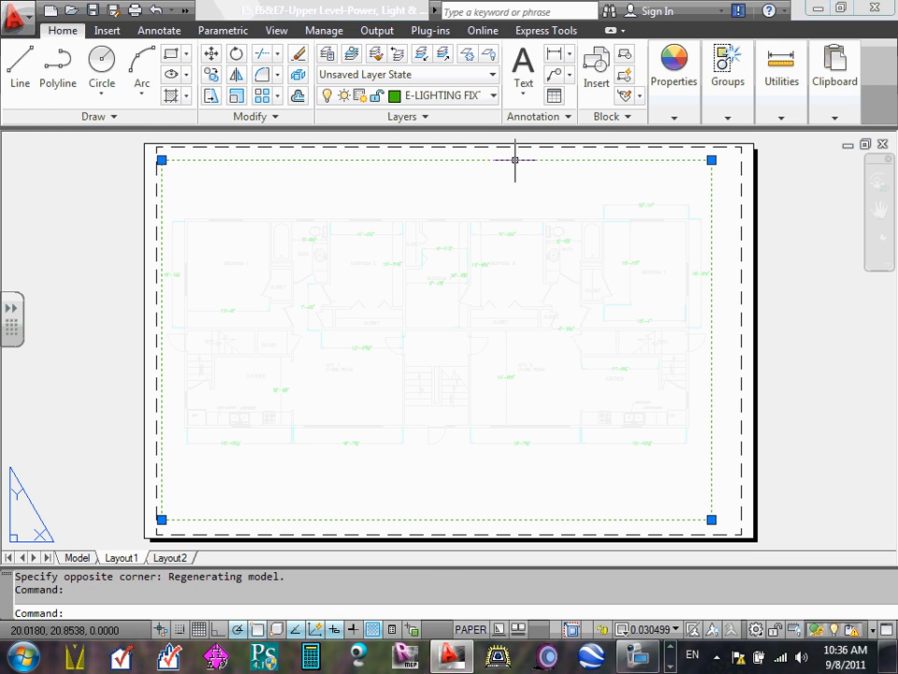
pyautogui.click(492, 94)
pyautogui.scroll(-2, 438, 264)
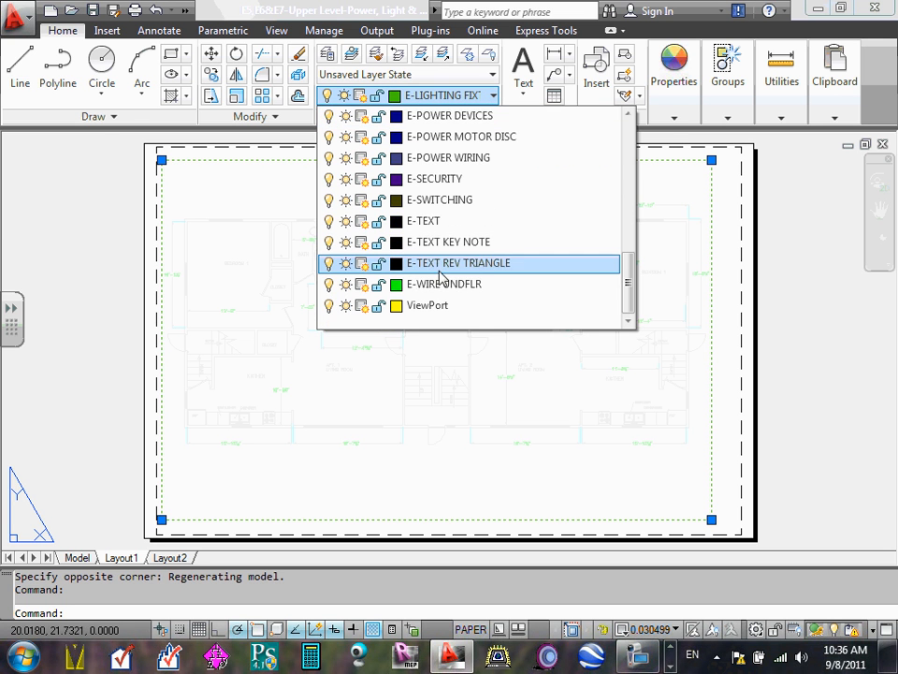
pyautogui.click(412, 310)
pyautogui.press('Escape')
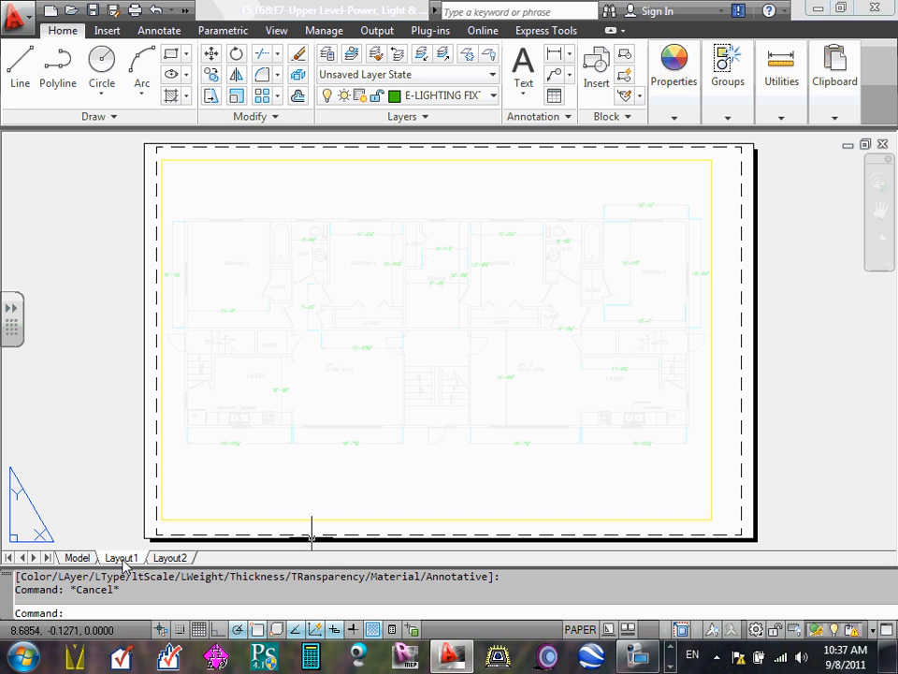
# - Rename Layout1 as E5-Power
pyautogui.rightClick(121, 558)
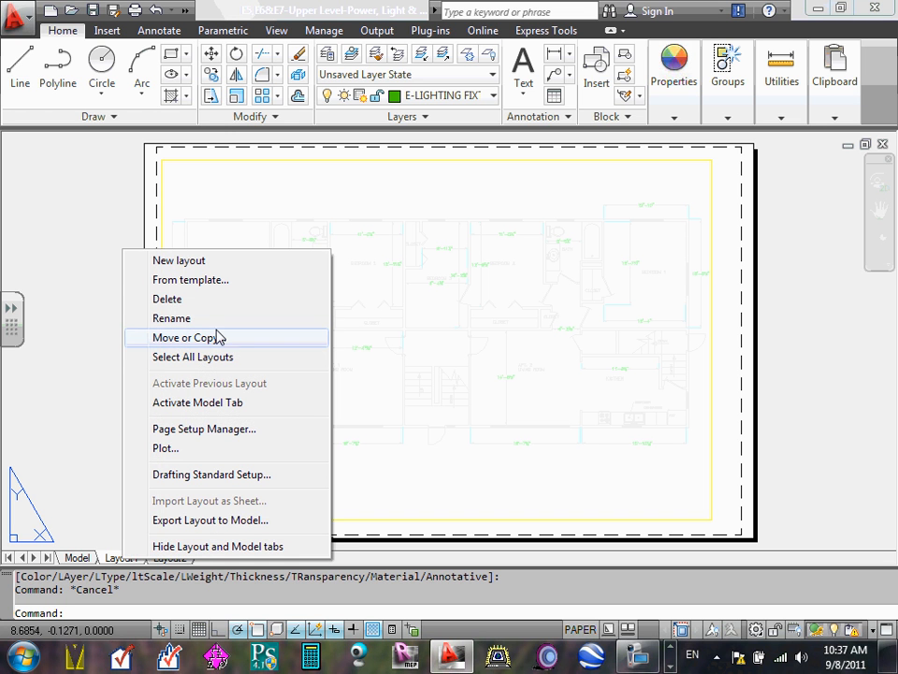
pyautogui.click(187, 318)
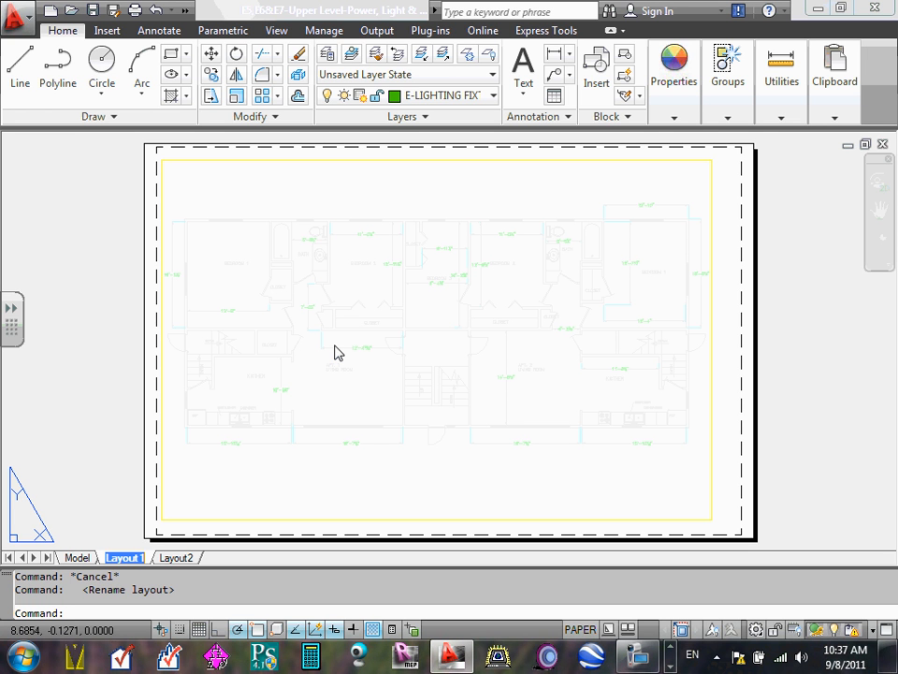
pyautogui.write('E5')
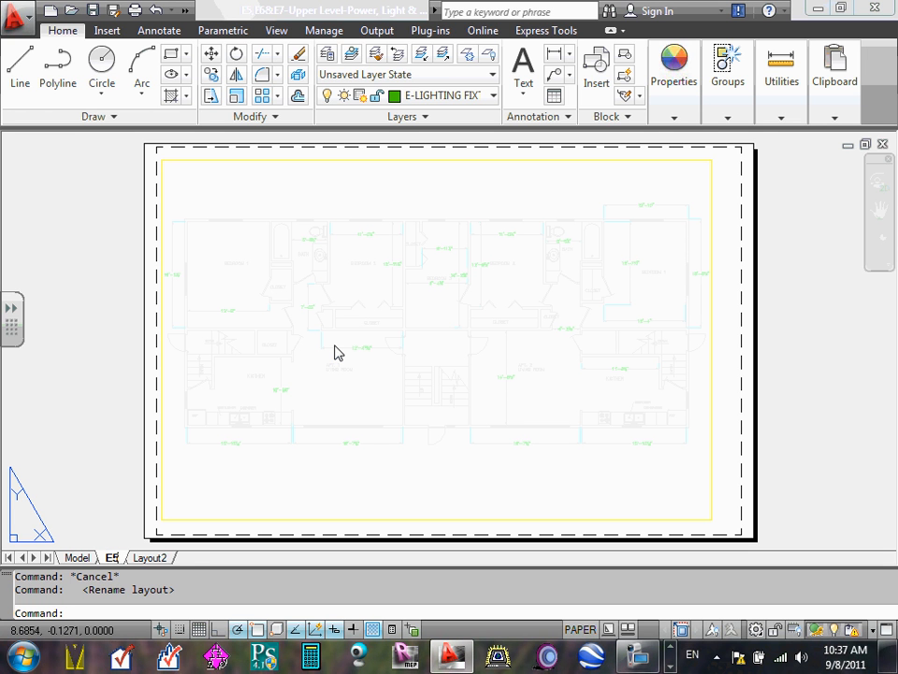
pyautogui.write('-')
pyautogui.write('Power')
pyautogui.press('Return')
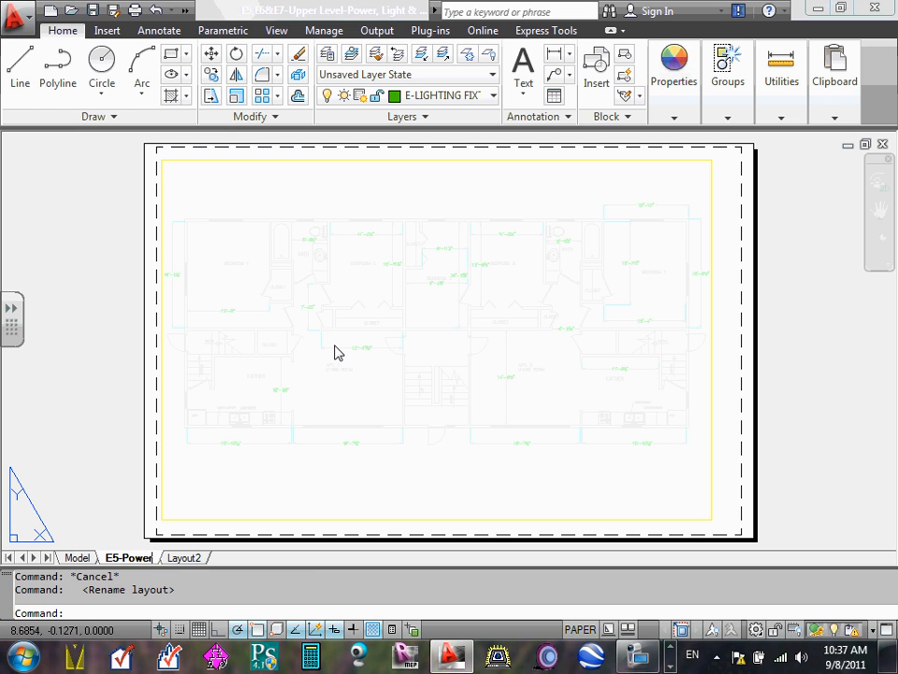
pyautogui.click(183, 557)
pyautogui.click(131, 558)
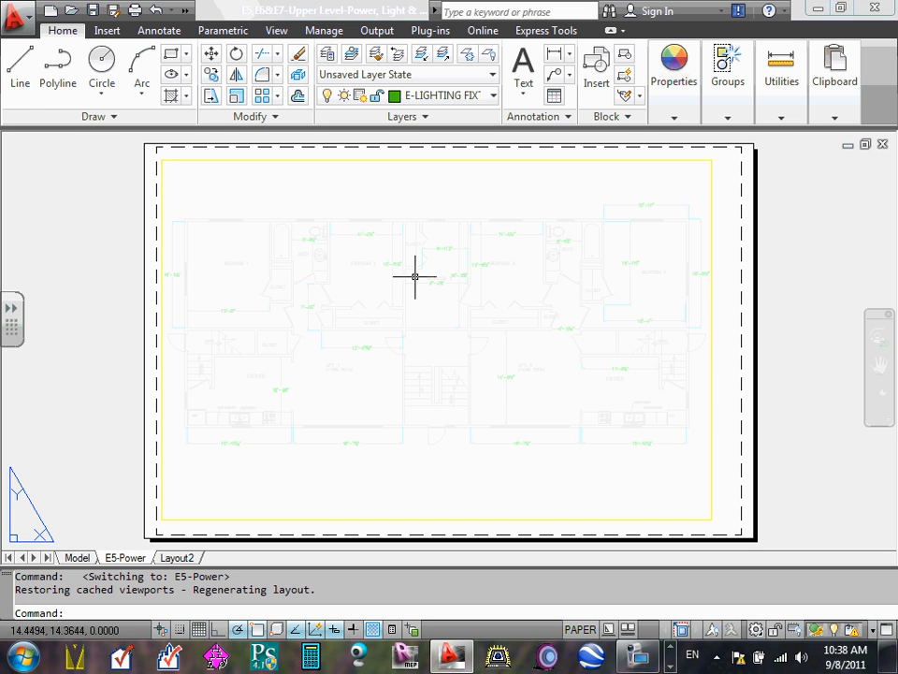
# - Examine the drawing's layer list for a layer suited to the title block
pyautogui.click(427, 160)
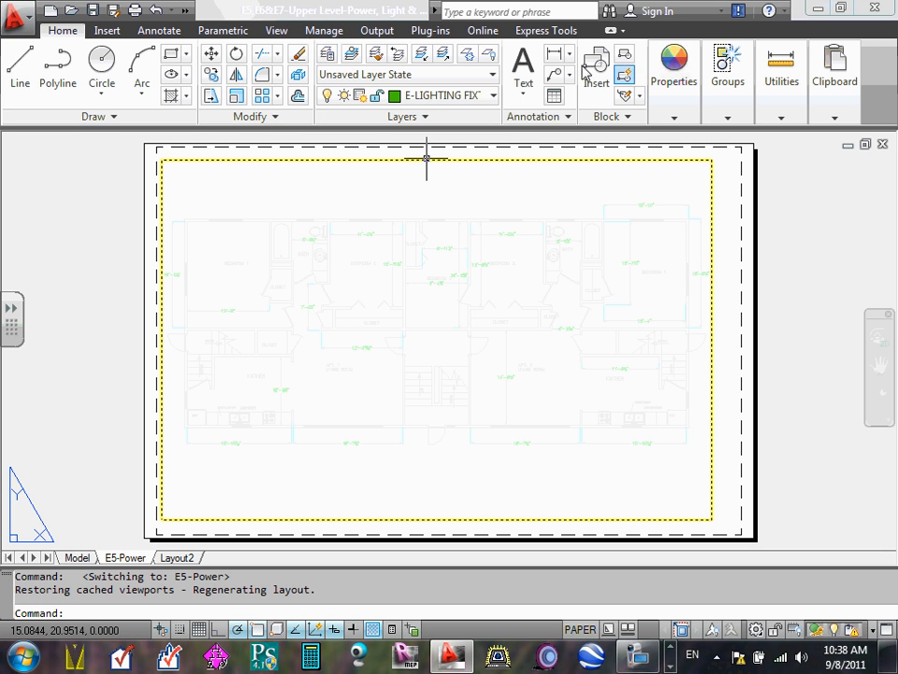
pyautogui.click(493, 96)
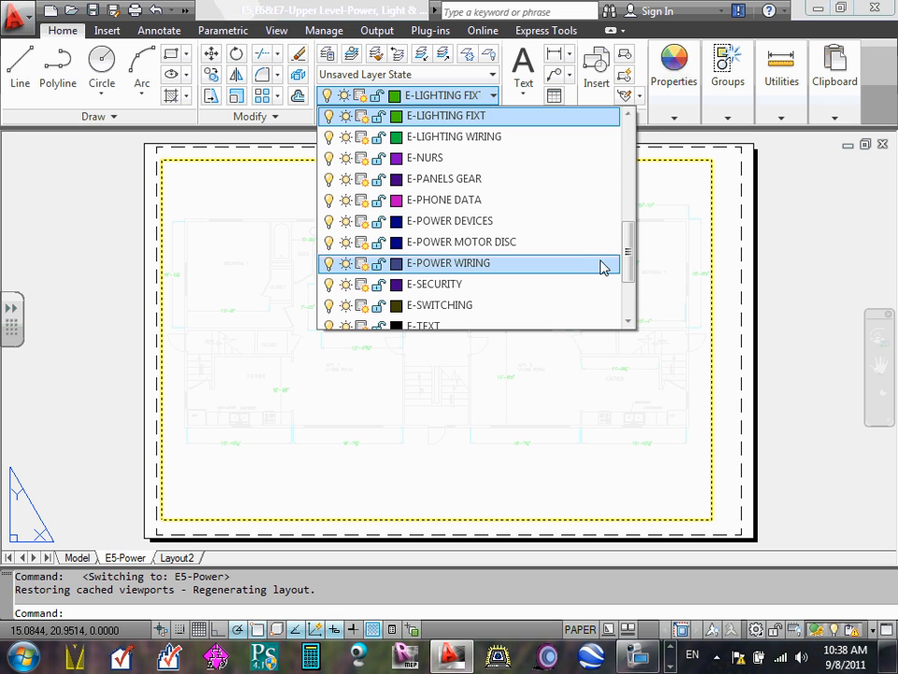
pyautogui.moveTo(628, 249)
pyautogui.mouseDown()
pyautogui.moveTo(630, 296)
pyautogui.moveTo(639, 121)
pyautogui.moveTo(648, 117)
pyautogui.mouseUp()
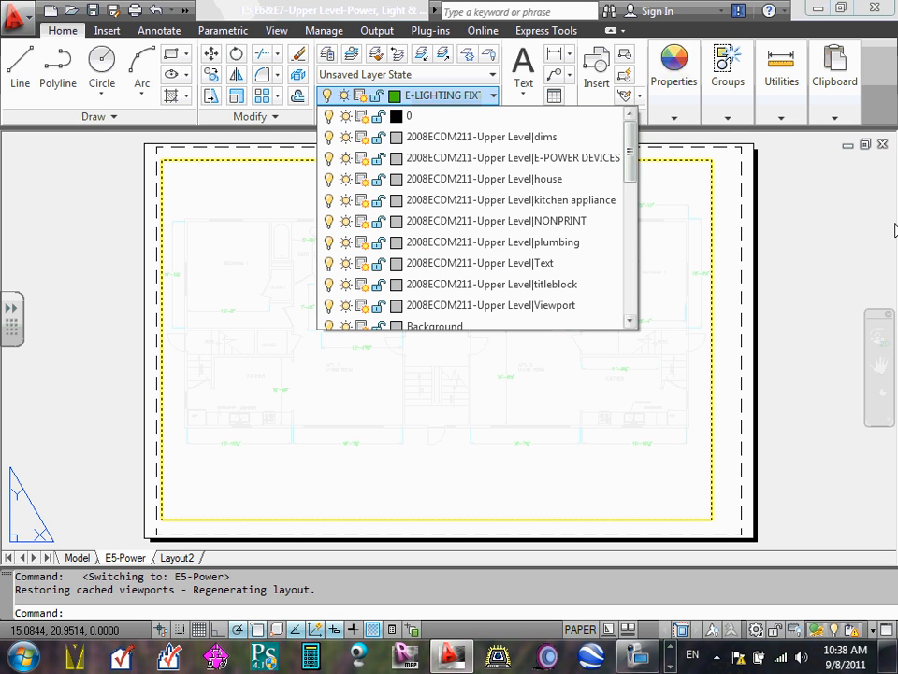
pyautogui.click(835, 205)
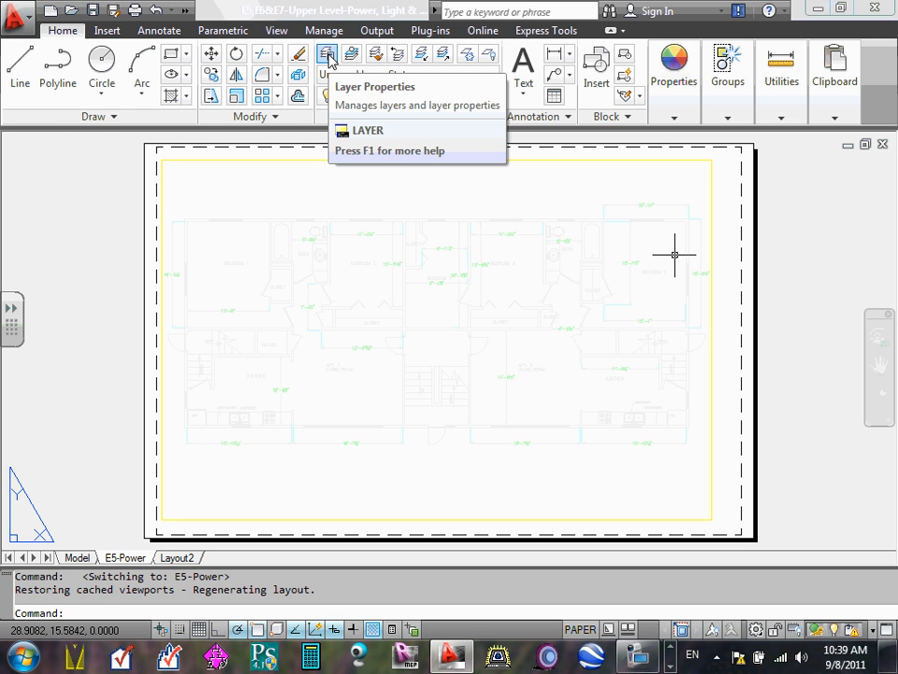
# - Create a new layer named Titleblock in the drawing's layer list
pyautogui.click(327, 56)
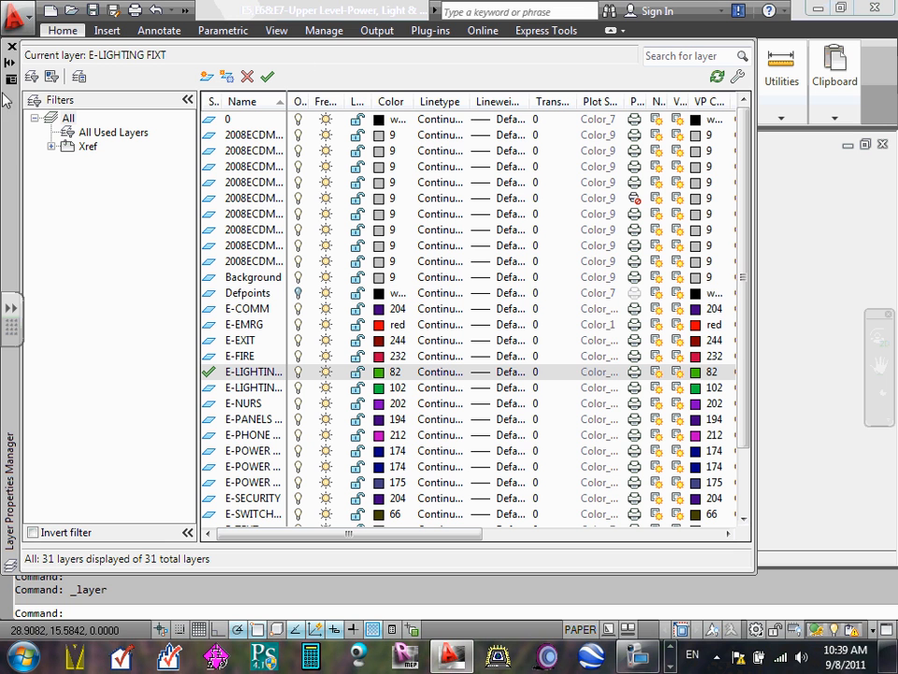
pyautogui.click(207, 79)
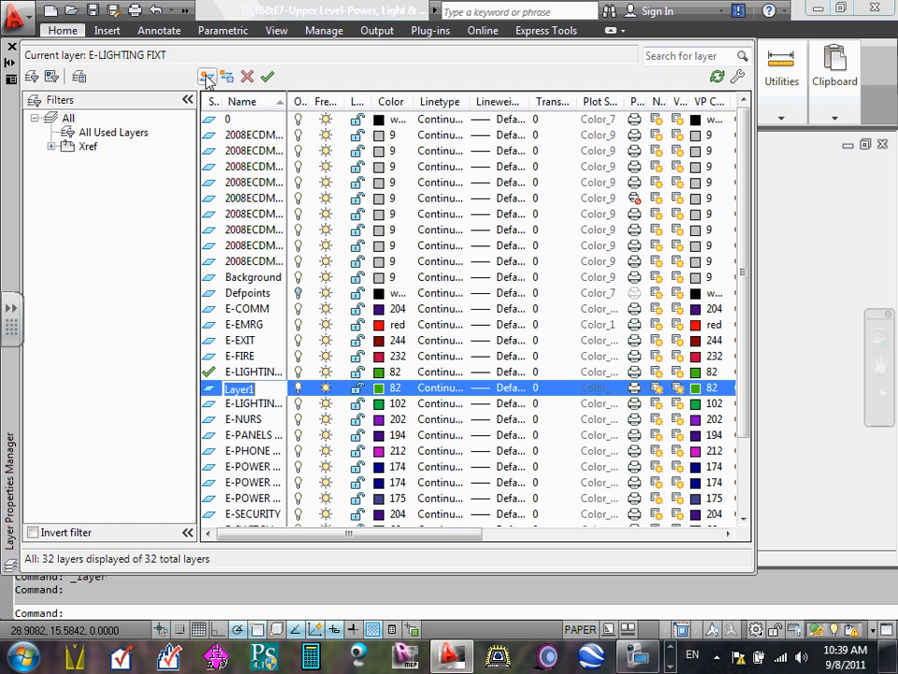
pyautogui.write('T')
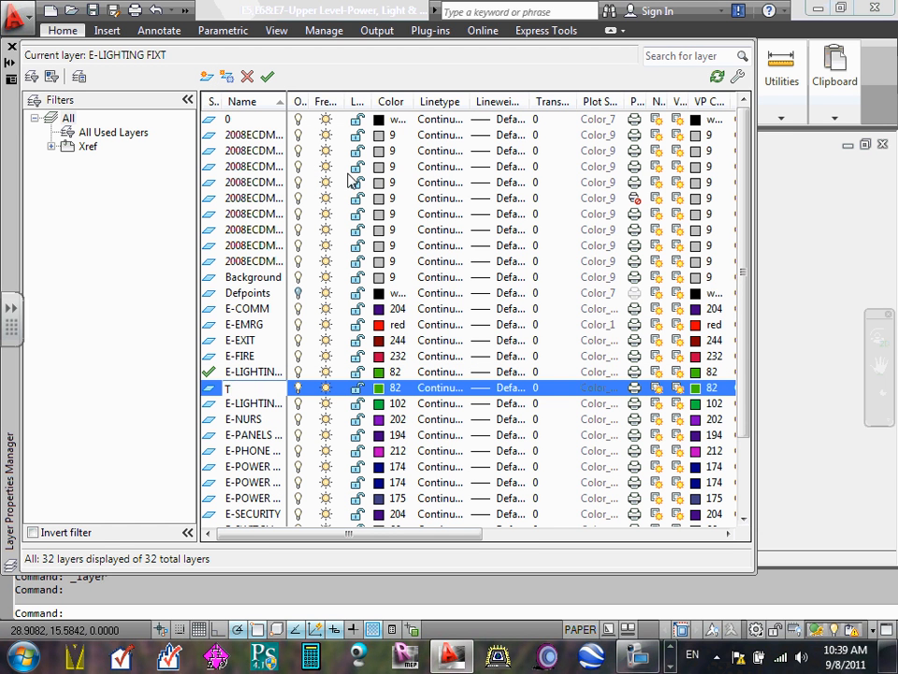
pyautogui.write('itleblock')
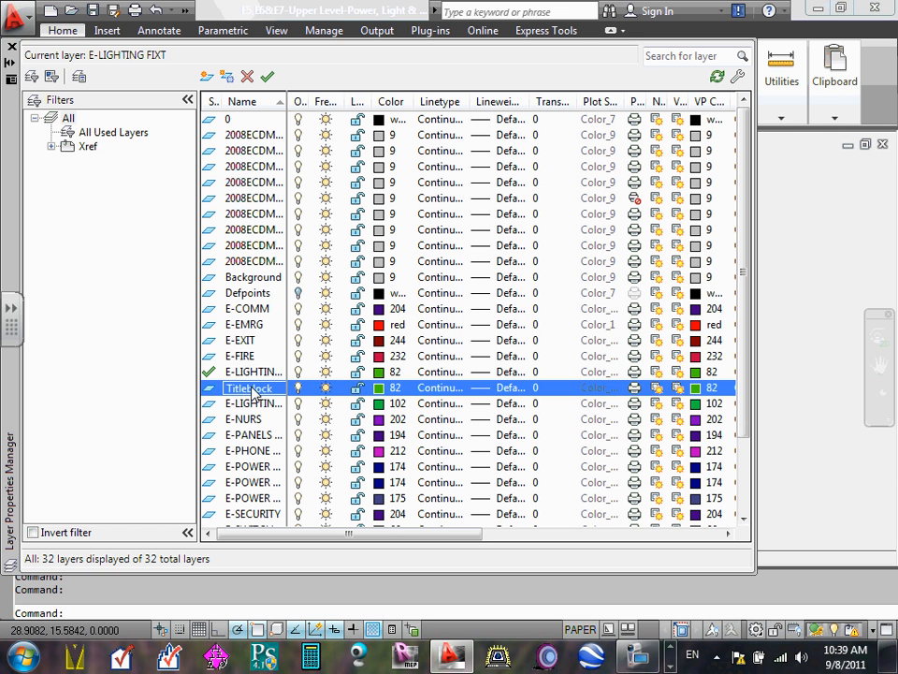
# - Set the Titleblock layer's color to magenta and close the layer manager
pyautogui.click(383, 389)
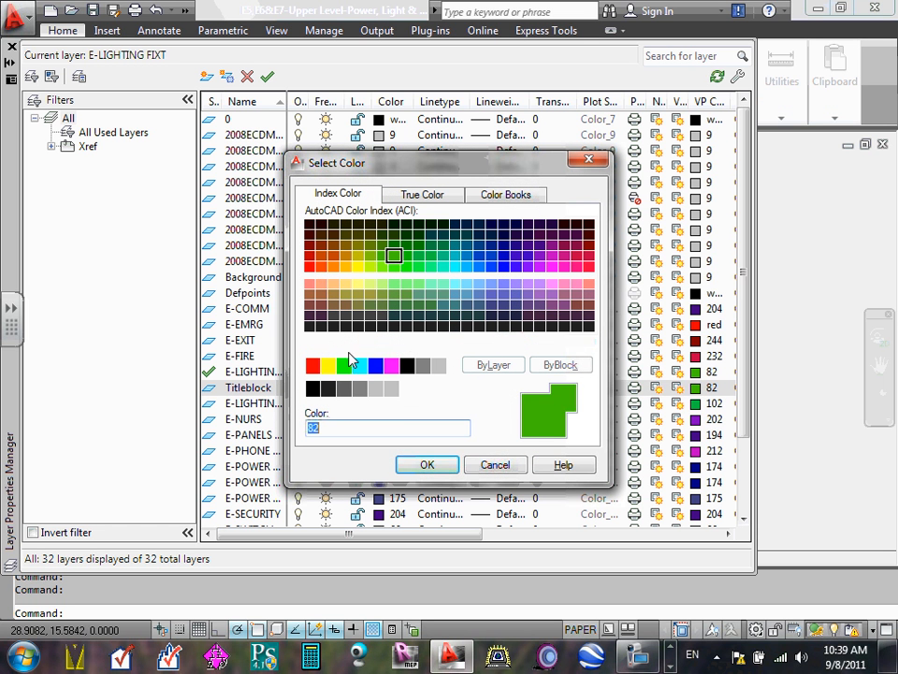
pyautogui.click(393, 367)
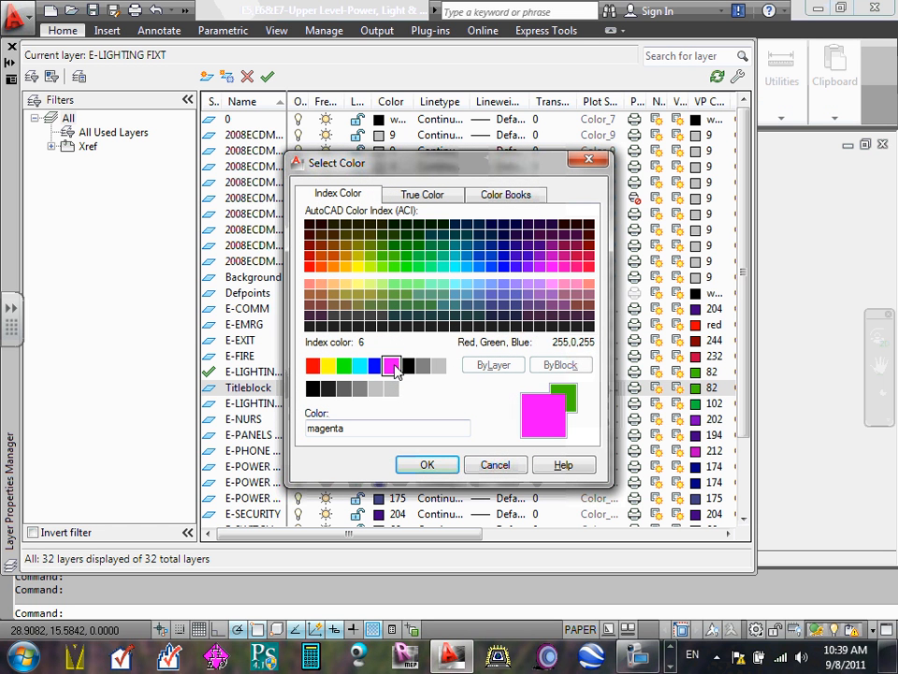
pyautogui.click(428, 465)
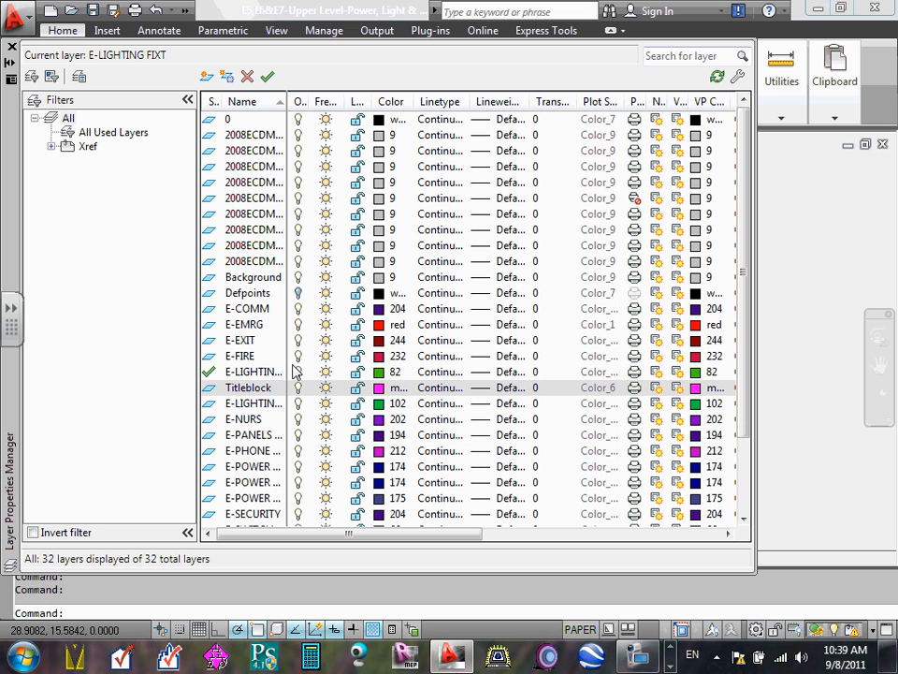
pyautogui.click(382, 389)
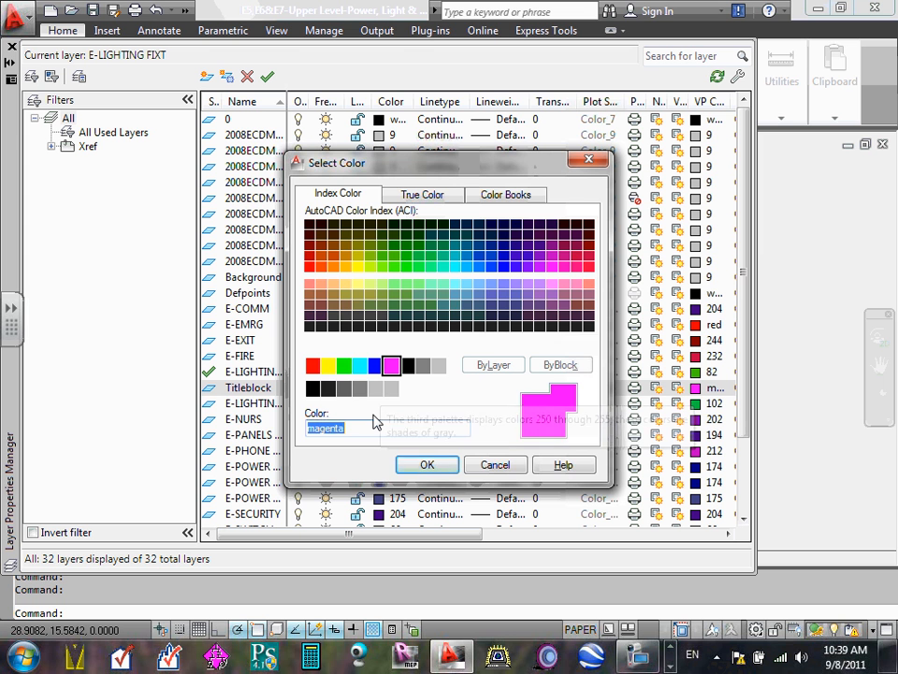
pyautogui.click(427, 465)
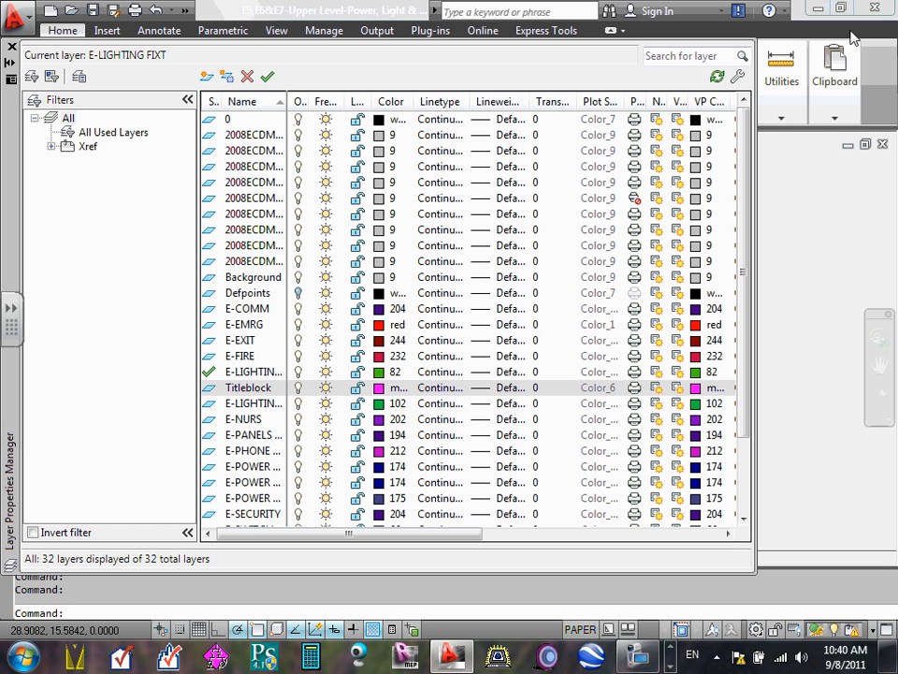
pyautogui.click(69, 119)
pyautogui.click(12, 44)
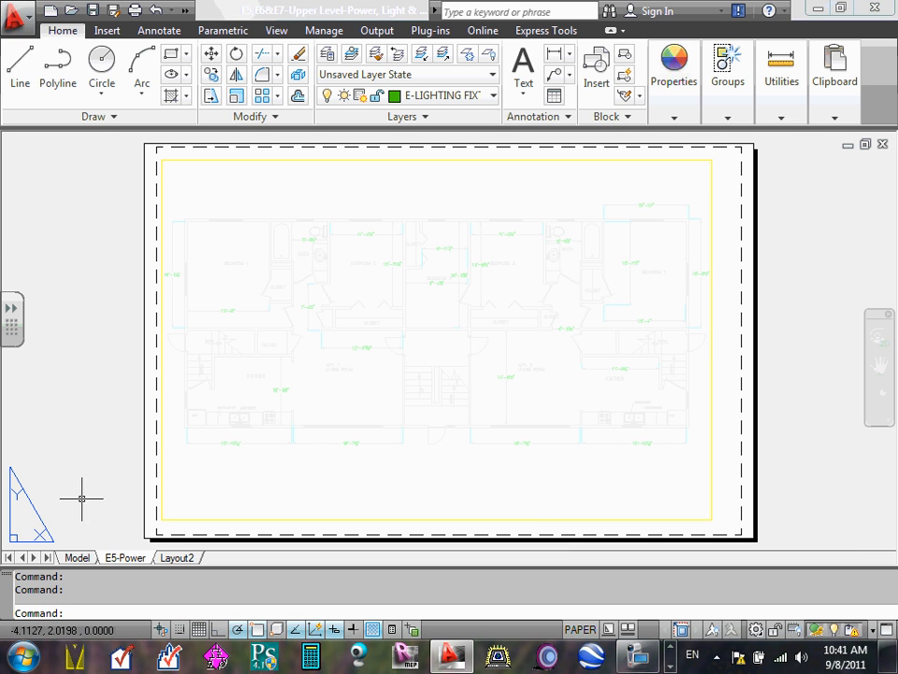
pyautogui.click(77, 557)
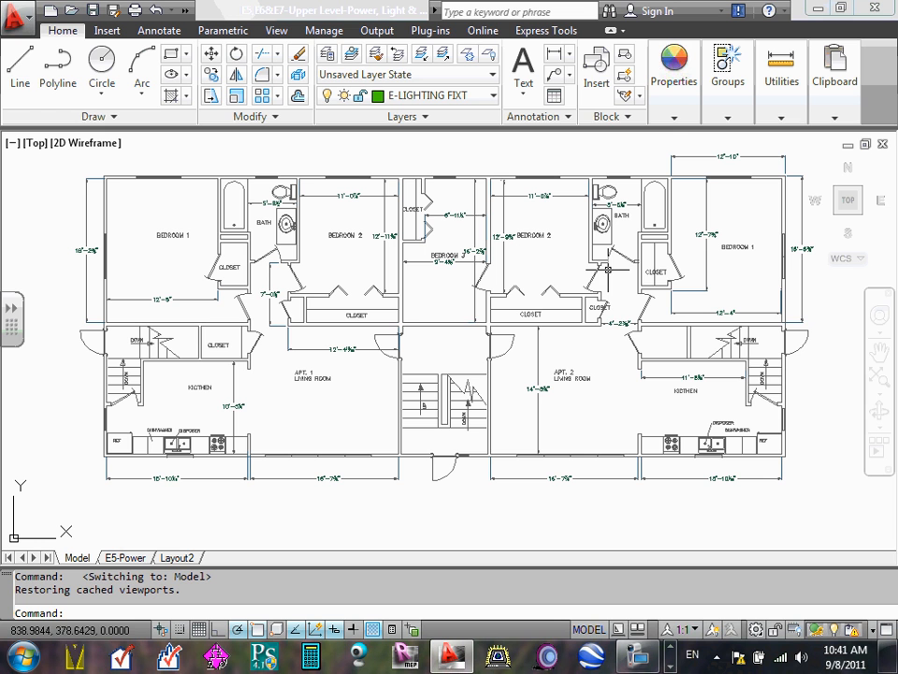
pyautogui.click(127, 557)
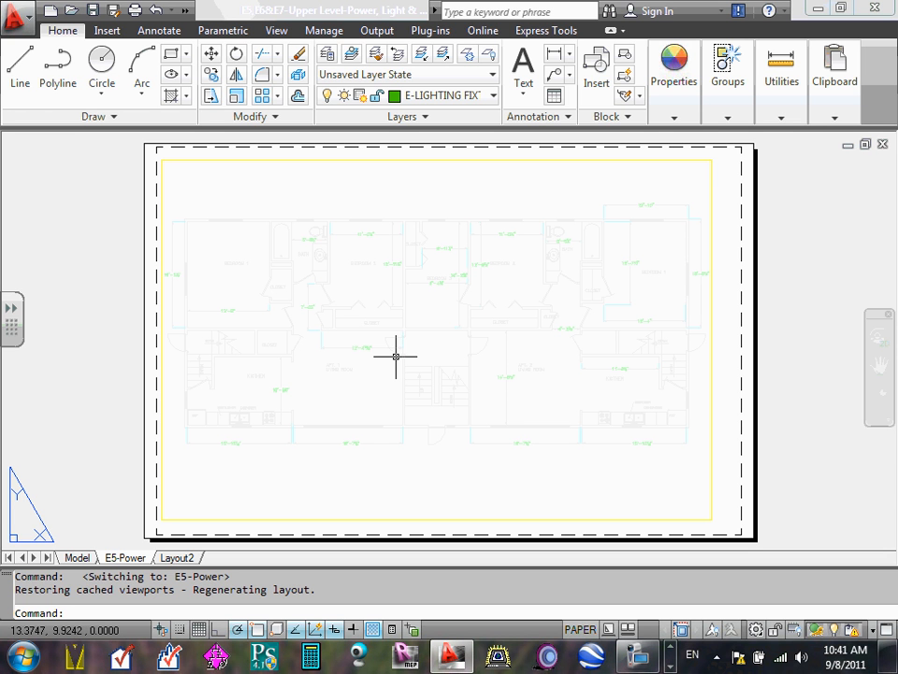
pyautogui.click(108, 31)
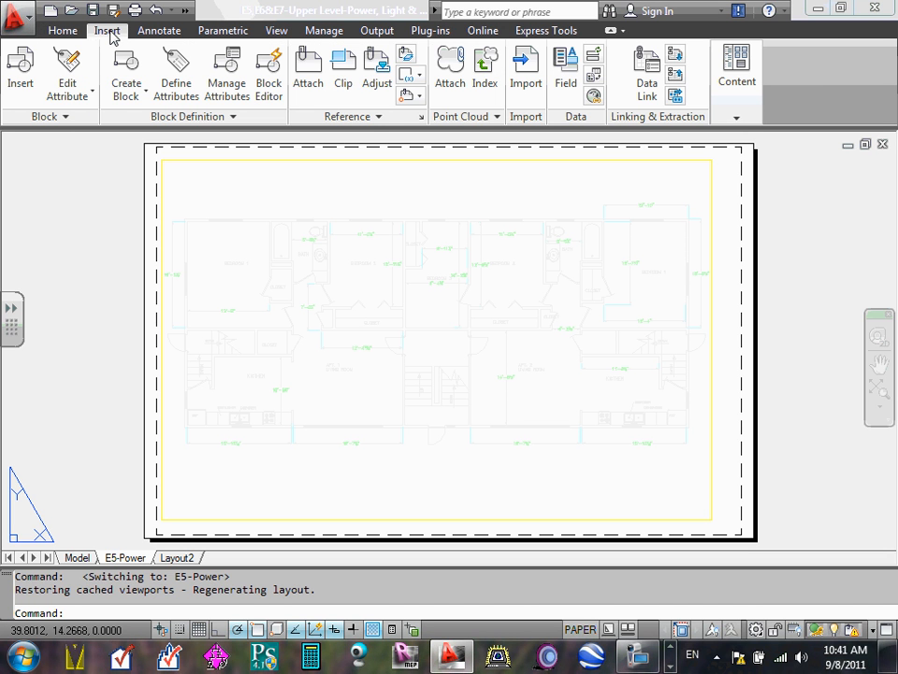
pyautogui.click(309, 78)
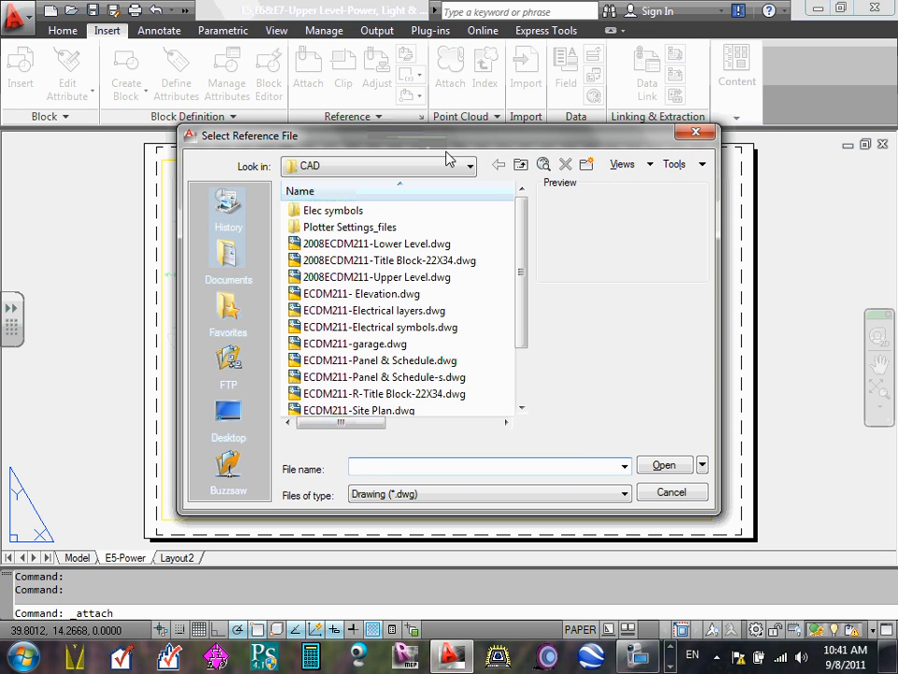
pyautogui.click(471, 165)
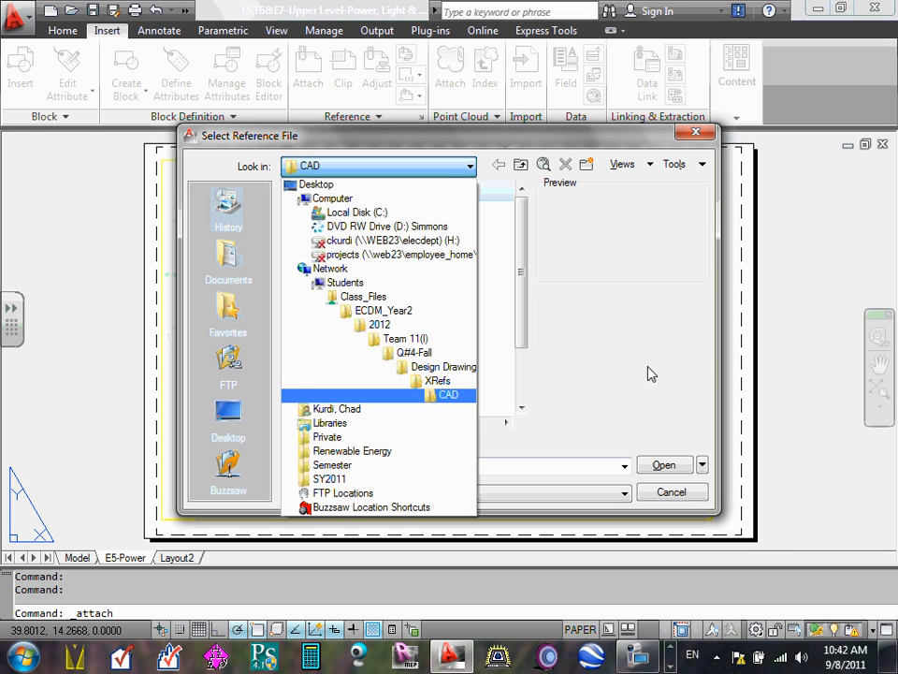
pyautogui.click(586, 309)
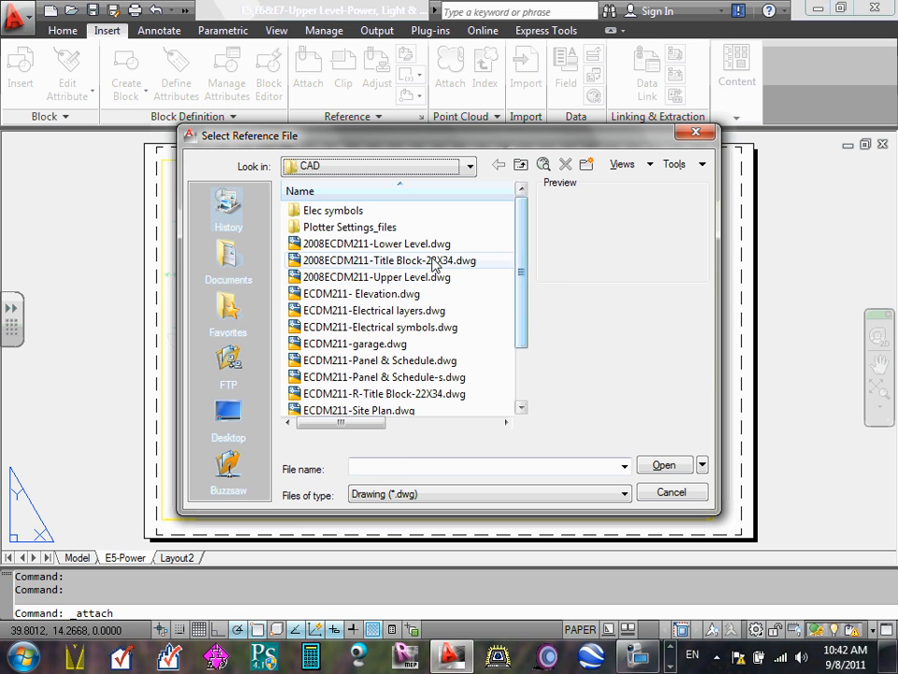
pyautogui.click(431, 261)
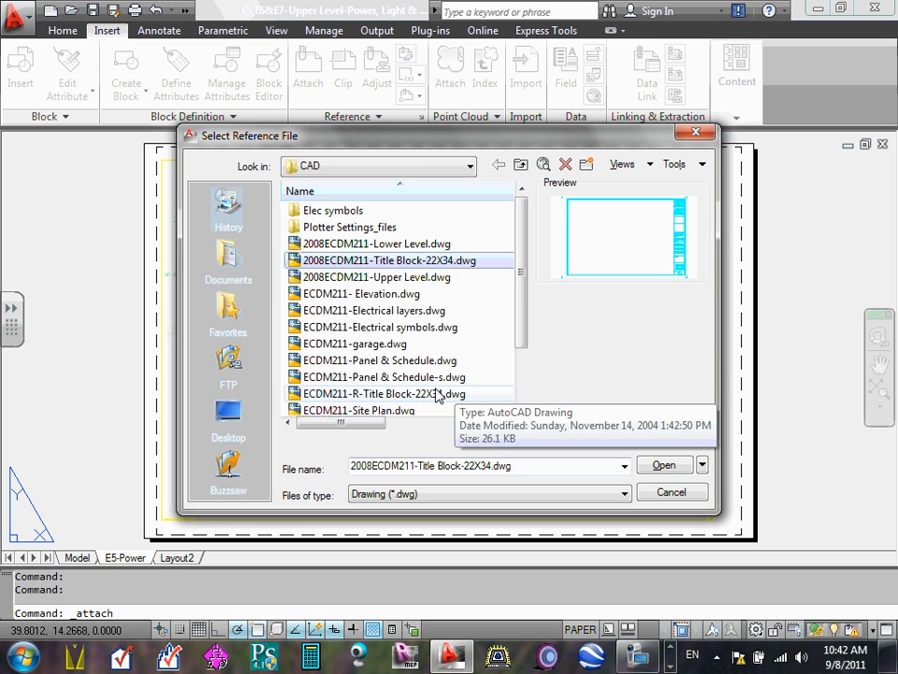
pyautogui.click(439, 395)
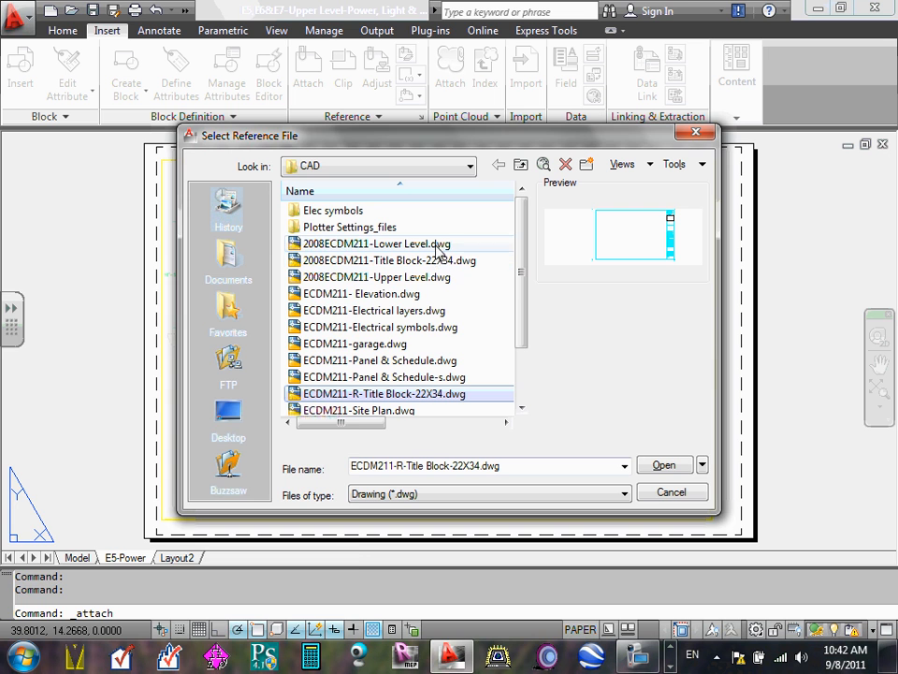
pyautogui.press('super')
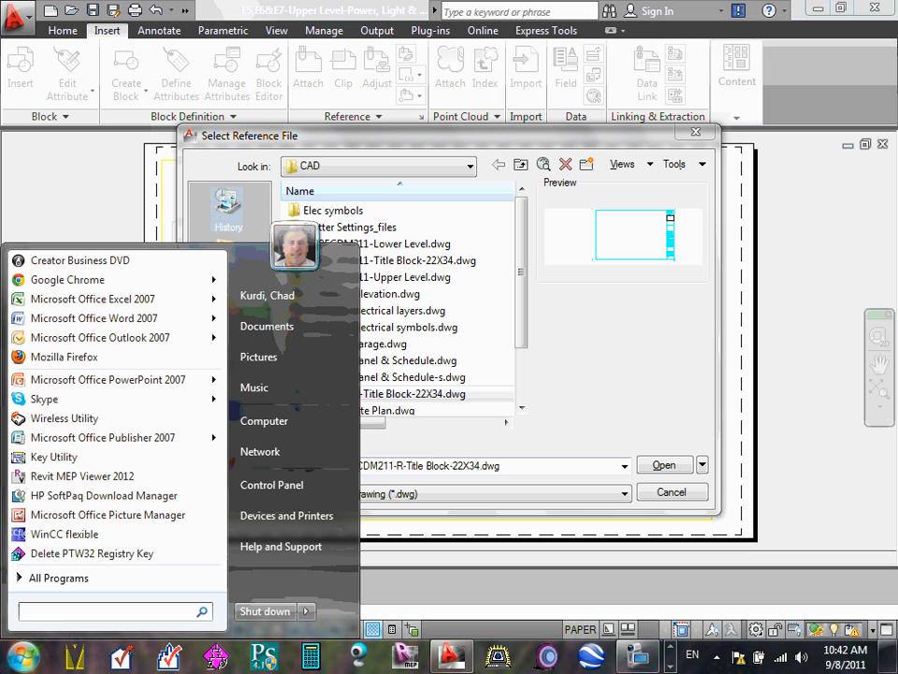
pyautogui.click(420, 262)
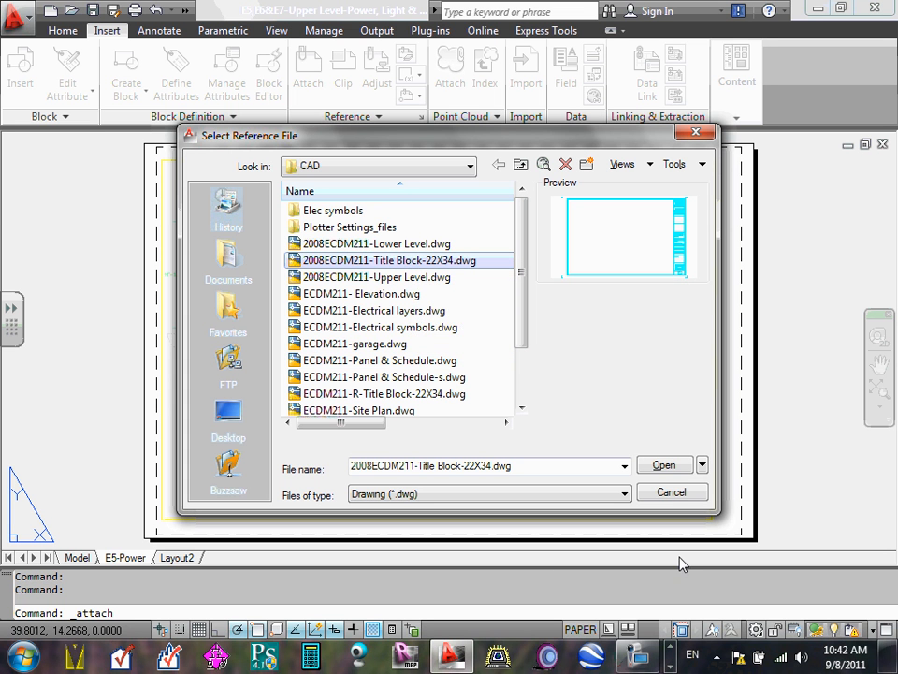
pyautogui.click(688, 491)
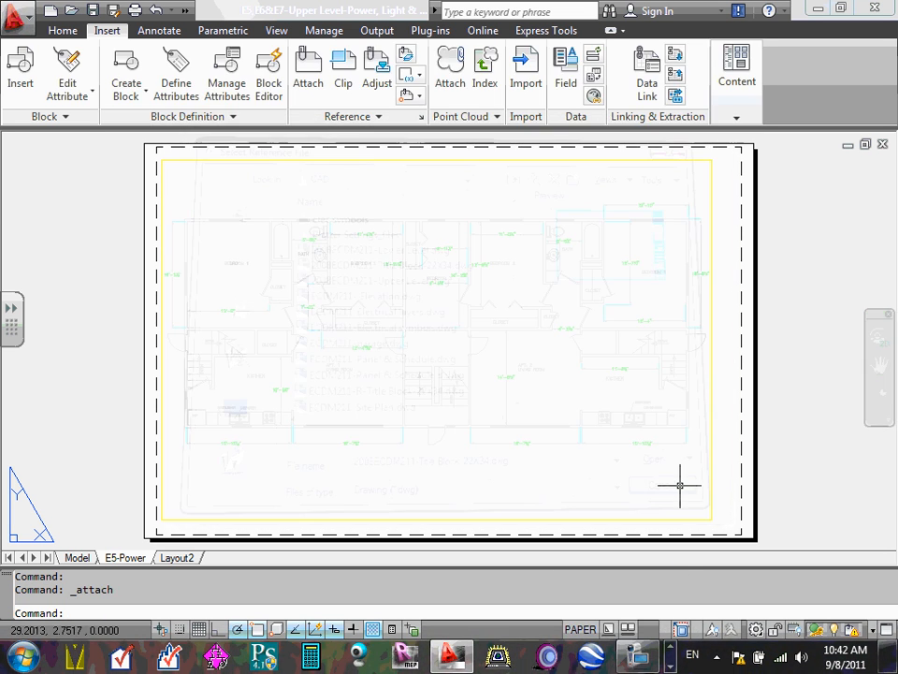
# - Attach 2008ECDM211-Title Block-22X34.dwg as an external reference at scale 1.00, with rotation 0 and an insertion point picked on screen
pyautogui.click(311, 76)
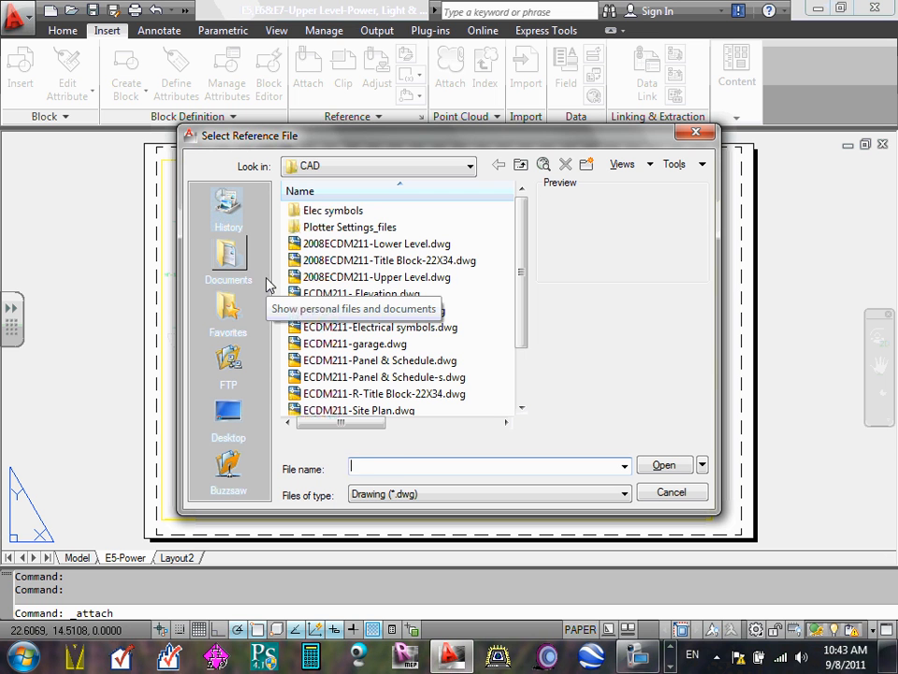
pyautogui.click(426, 261)
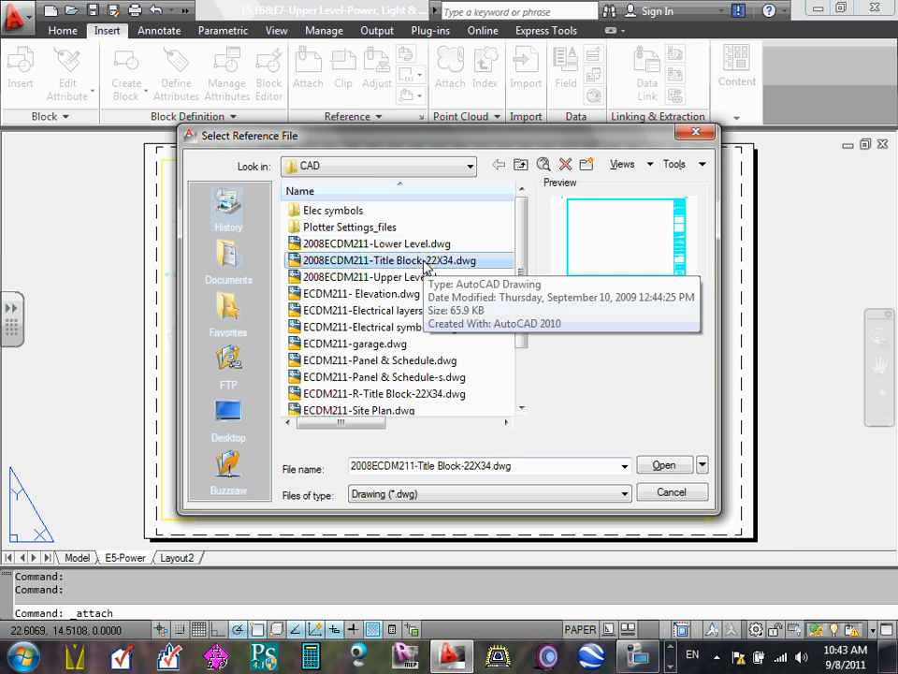
pyautogui.click(664, 467)
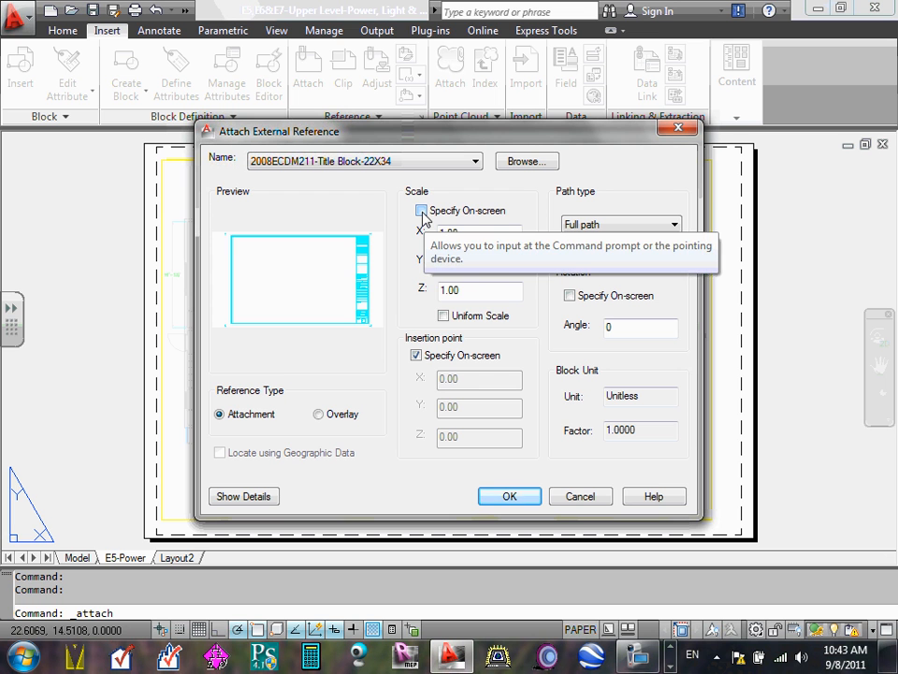
pyautogui.click(422, 212)
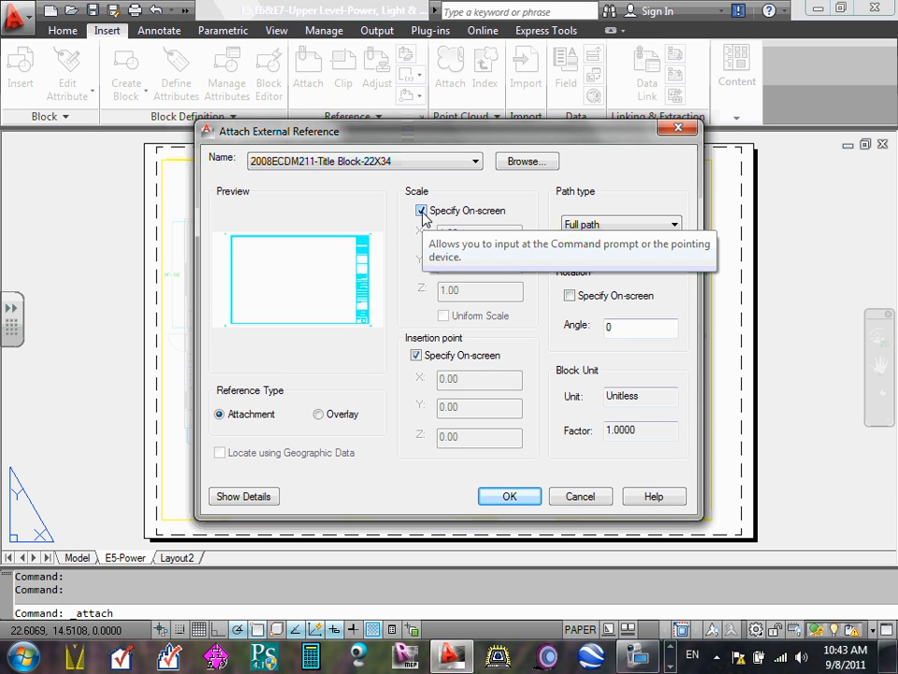
pyautogui.click(422, 212)
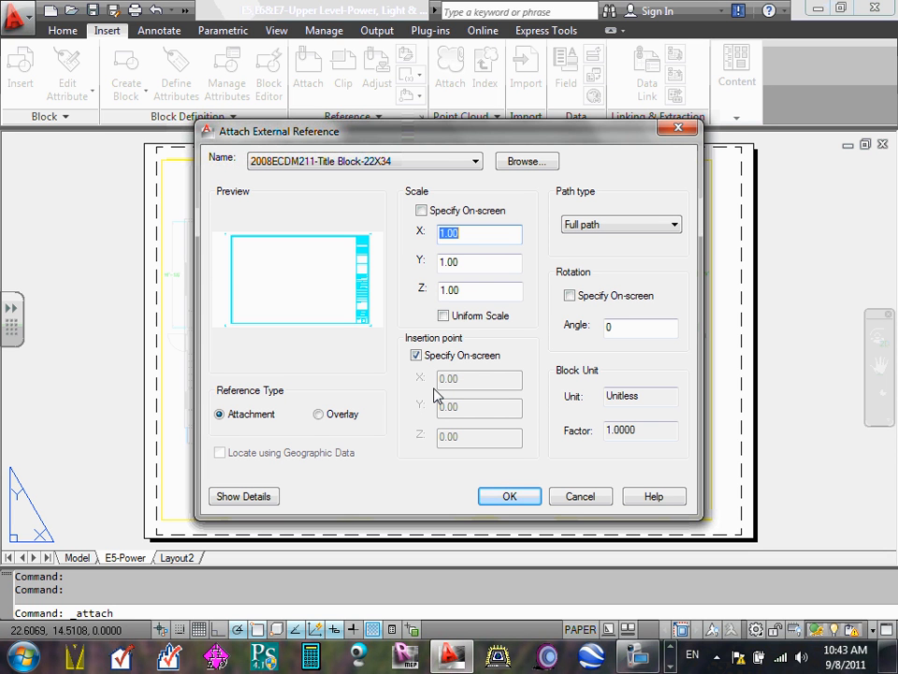
pyautogui.click(416, 356)
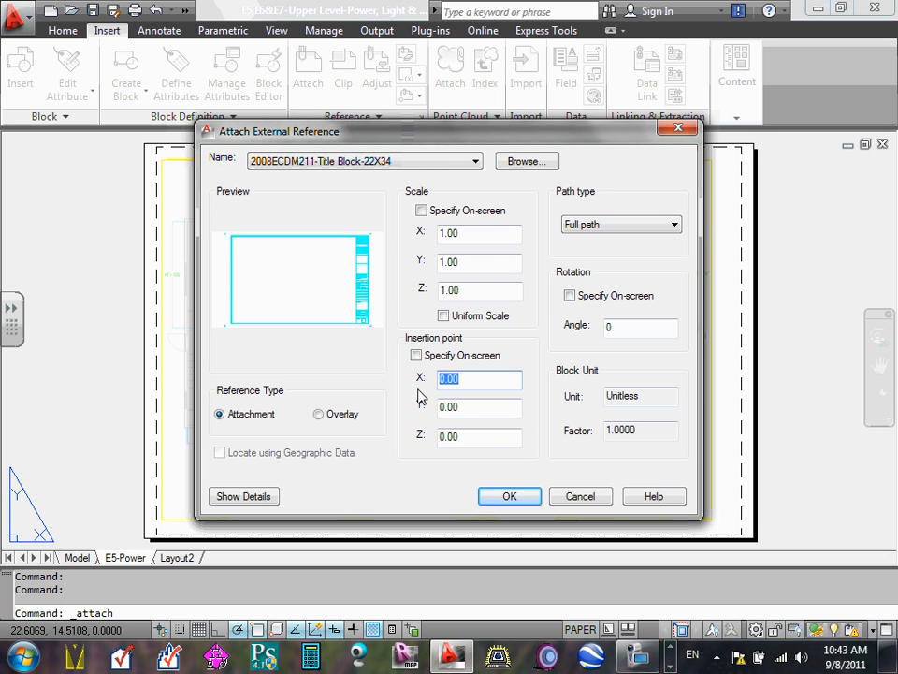
pyautogui.click(416, 356)
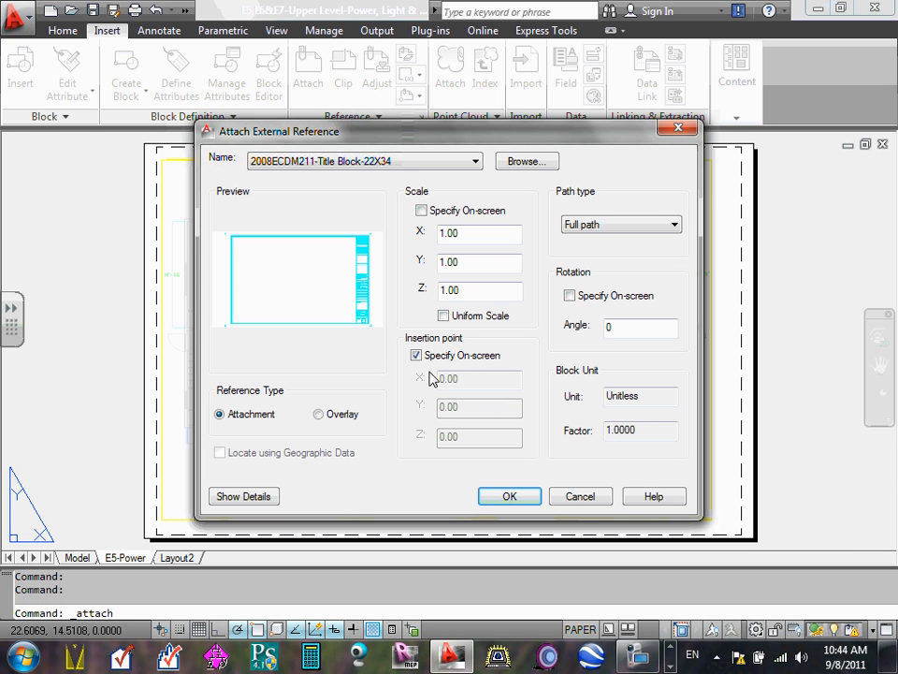
pyautogui.click(510, 497)
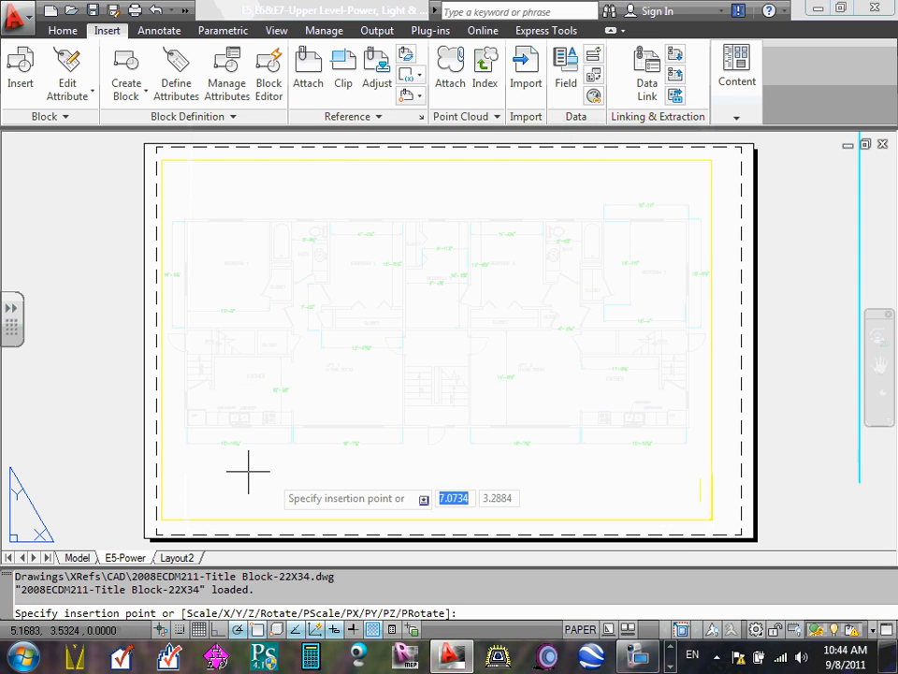
# - Place the title block on the E5-Power sheet with its border's lower-left corner just inside the printable area
pyautogui.scroll(-5, 195, 462)
pyautogui.scroll(4, 391, 418)
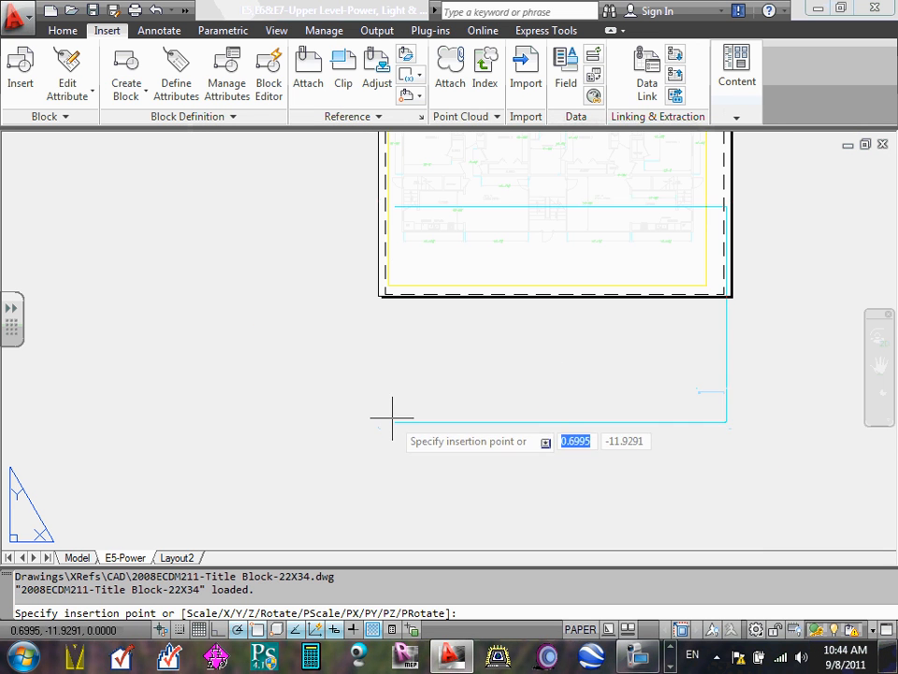
pyautogui.moveTo(368, 335); pyautogui.dragTo(348, 423, button='middle')
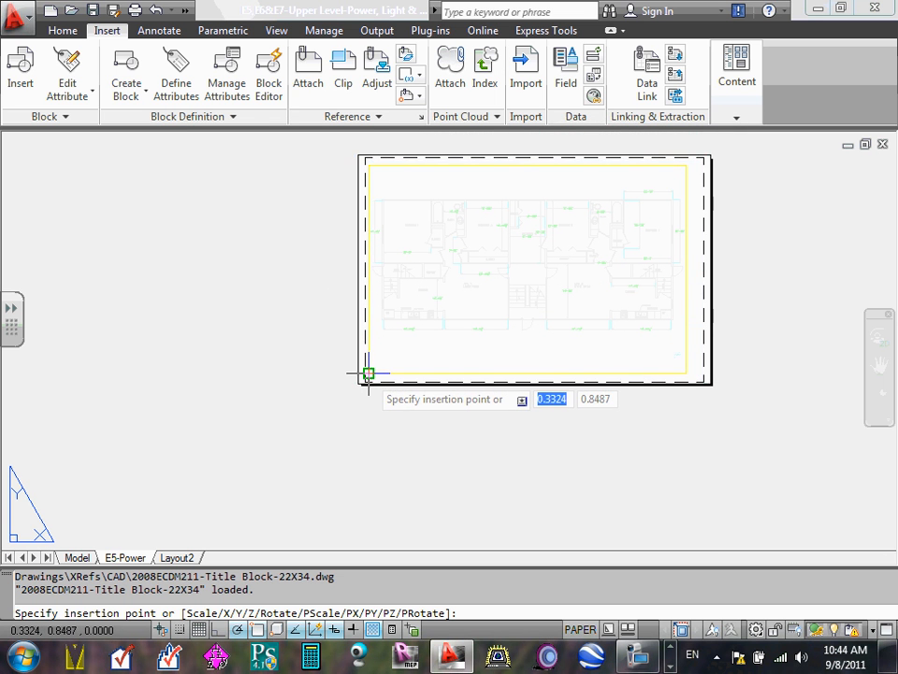
pyautogui.scroll(4, 362, 378)
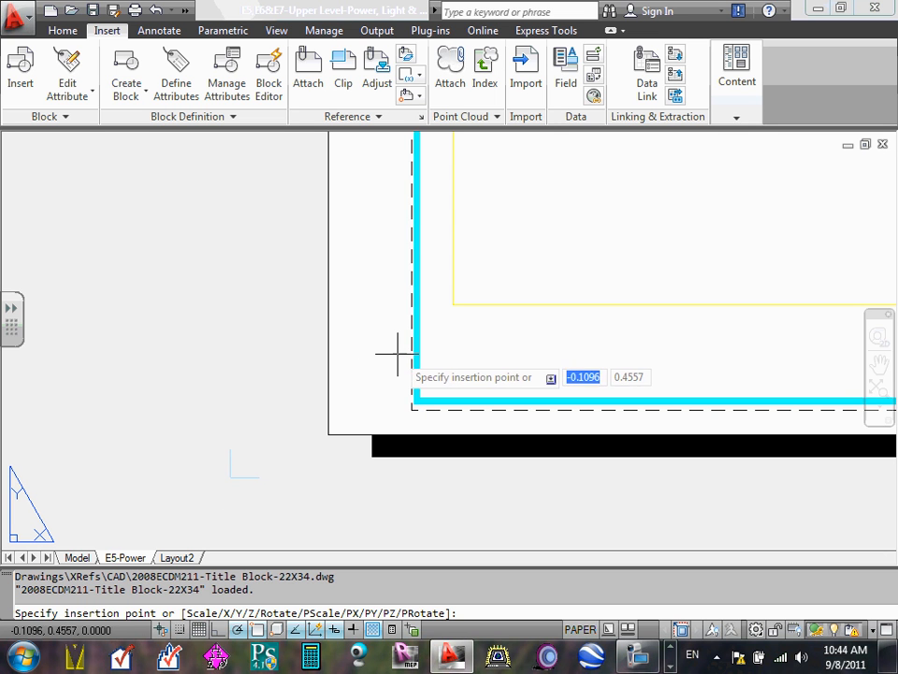
pyautogui.click(398, 353)
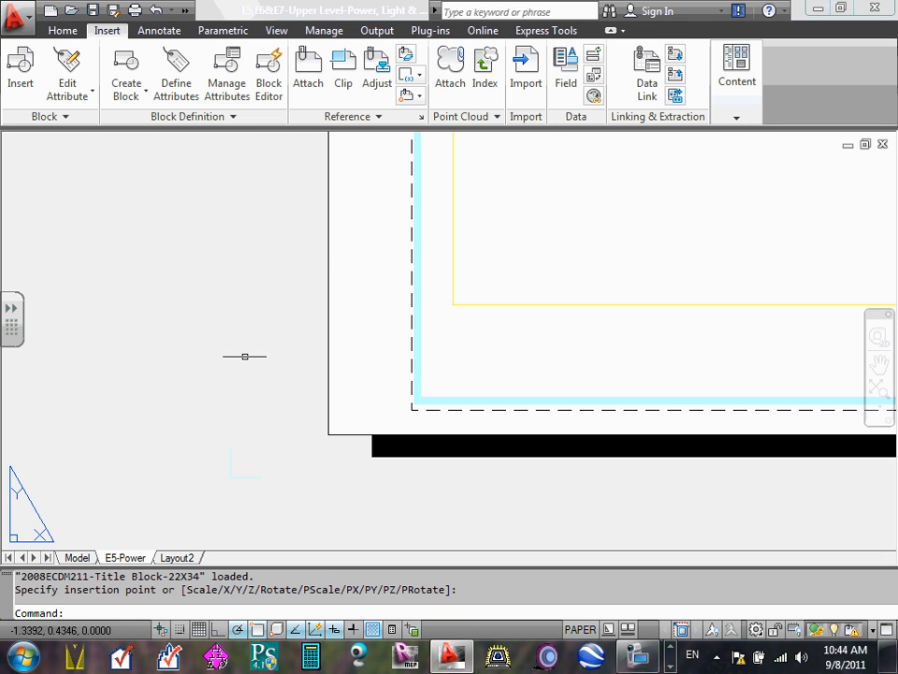
# - Move the attached title block up and right so its border's upper-right corner sits just inside the printable area
pyautogui.scroll(-6, 450, 376)
pyautogui.scroll(12, 672, 267)
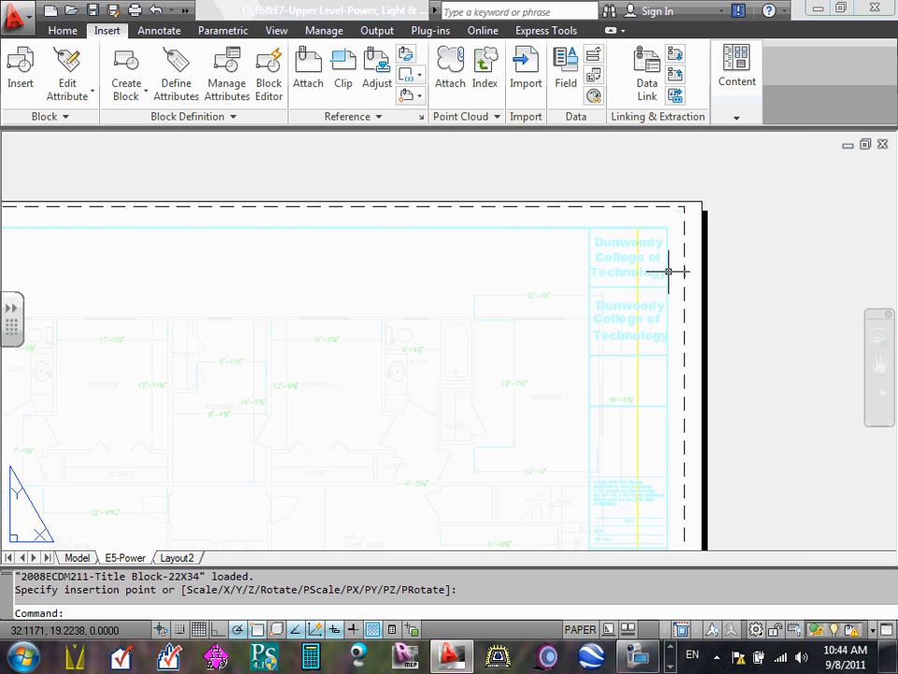
pyautogui.scroll(-6, 684, 247)
pyautogui.scroll(5, 693, 357)
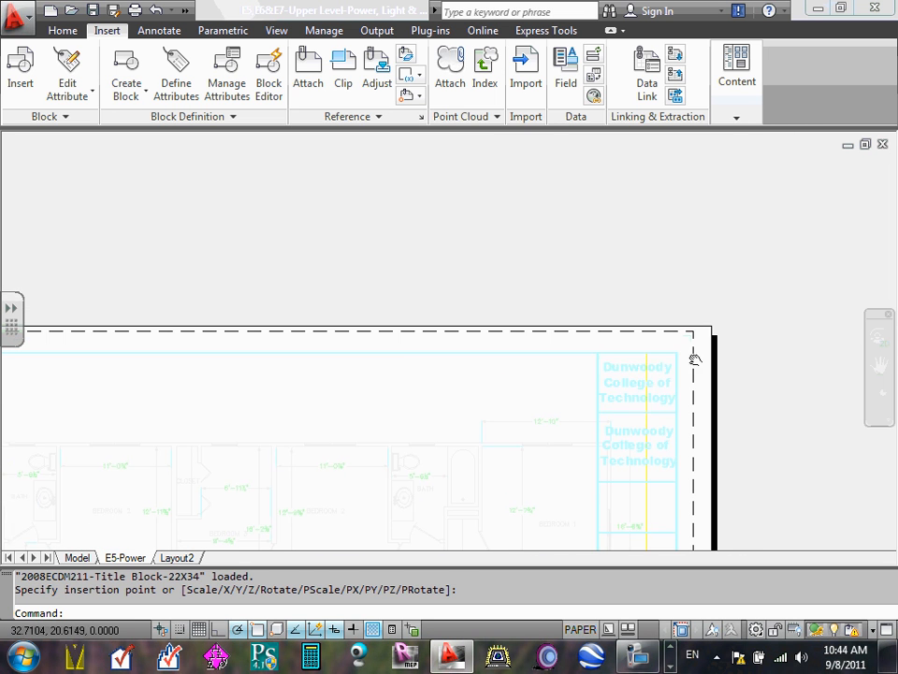
pyautogui.click(624, 342)
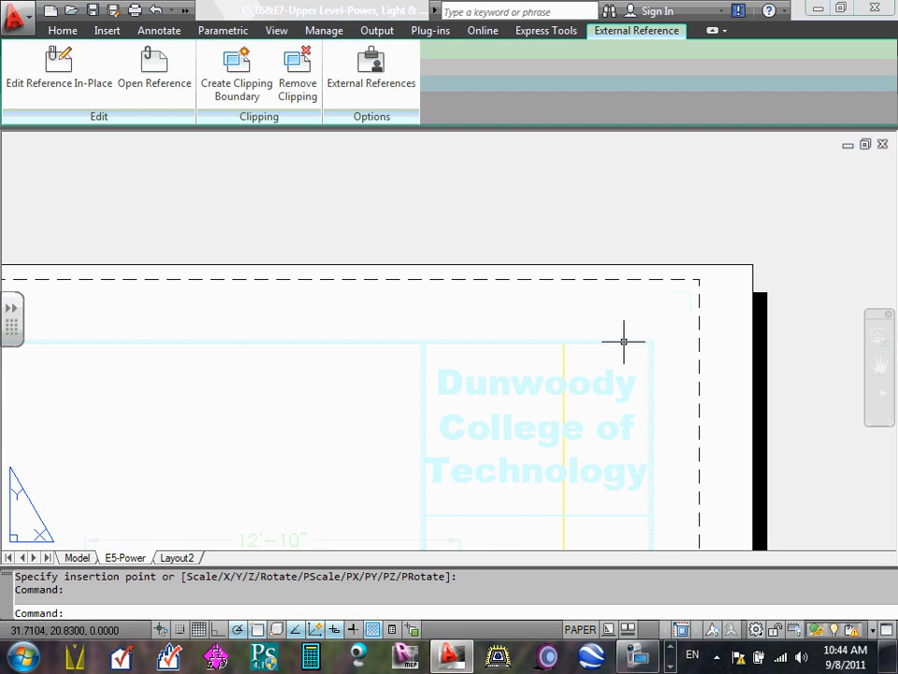
pyautogui.moveTo(634, 343); pyautogui.dragTo(671, 294)
pyautogui.moveTo(669, 297)
pyautogui.mouseDown()
pyautogui.moveTo(691, 318)
pyautogui.moveTo(675, 293)
pyautogui.moveTo(682, 314)
pyautogui.moveTo(684, 297)
pyautogui.moveTo(711, 274)
pyautogui.moveTo(674, 296)
pyautogui.mouseUp()
pyautogui.scroll(-8, 661, 307)
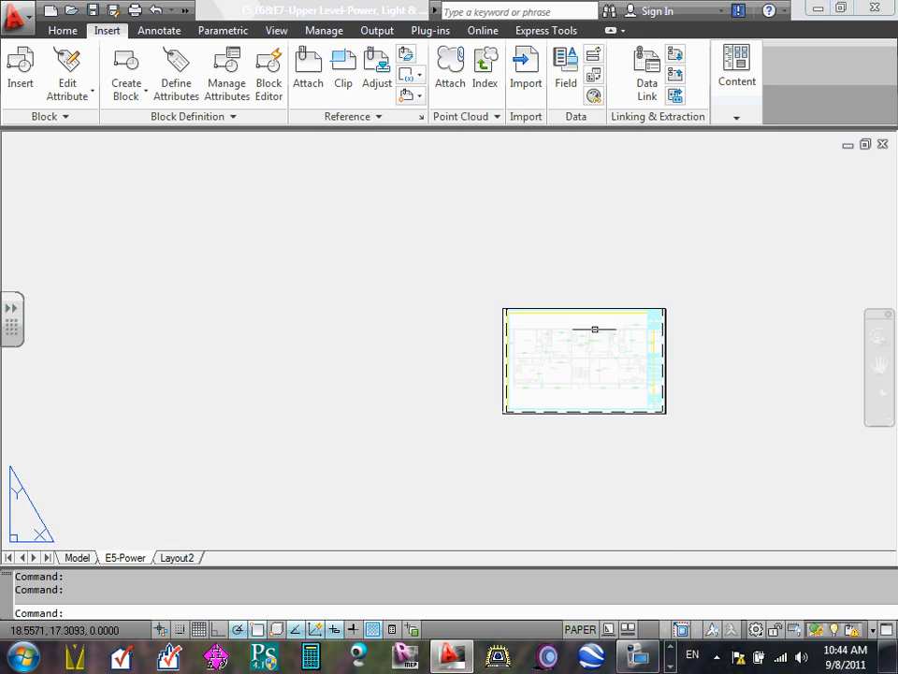
# - Move the title block diagonally up and right until its border extends past the sheet's upper-right corner
pyautogui.scroll(4, 583, 354)
pyautogui.scroll(-4, 581, 354)
pyautogui.scroll(9, 595, 370)
pyautogui.scroll(-8, 595, 358)
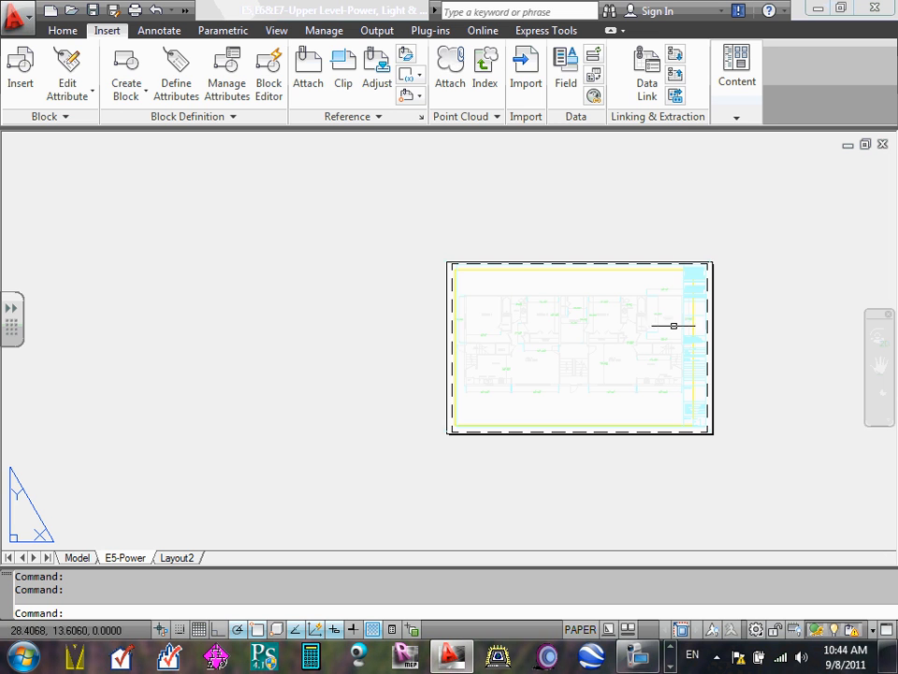
pyautogui.scroll(2, 720, 286)
pyautogui.scroll(3, 752, 261)
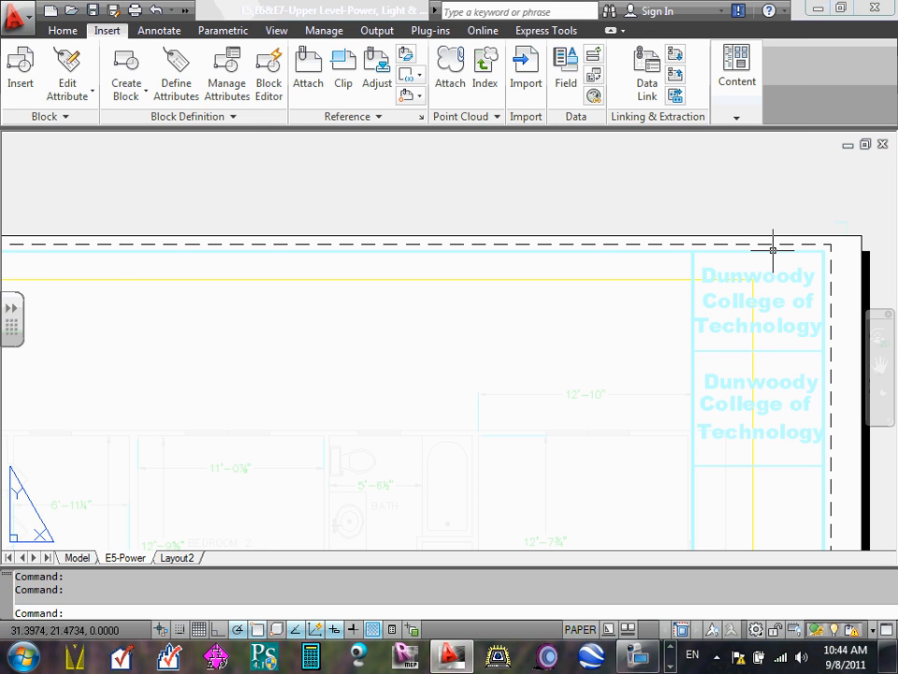
pyautogui.click(772, 257)
pyautogui.moveTo(775, 252); pyautogui.dragTo(835, 187)
pyautogui.scroll(-7, 757, 218)
pyautogui.scroll(3, 468, 285)
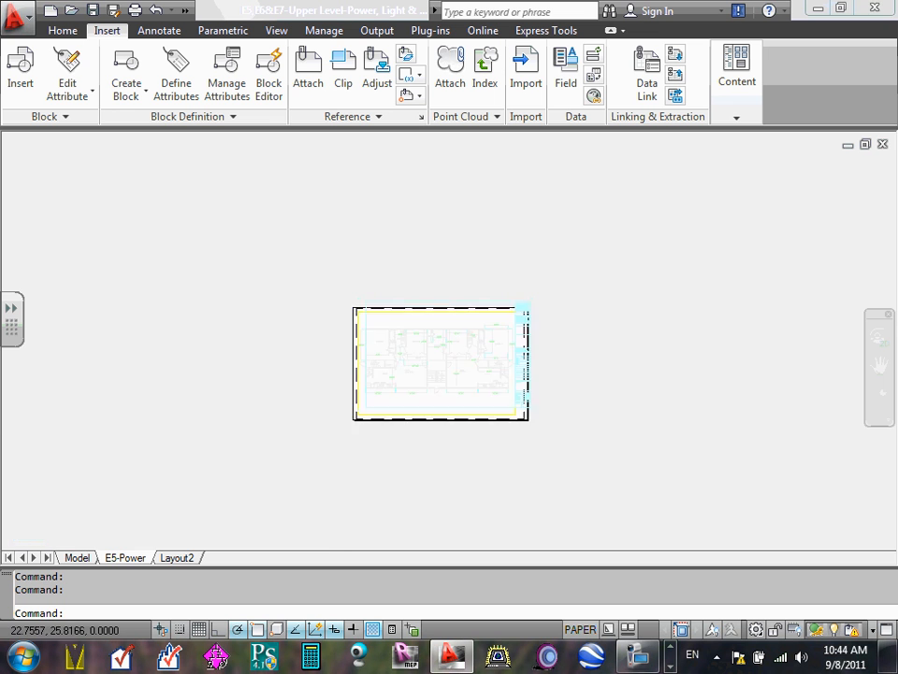
pyautogui.scroll(5, 321, 430)
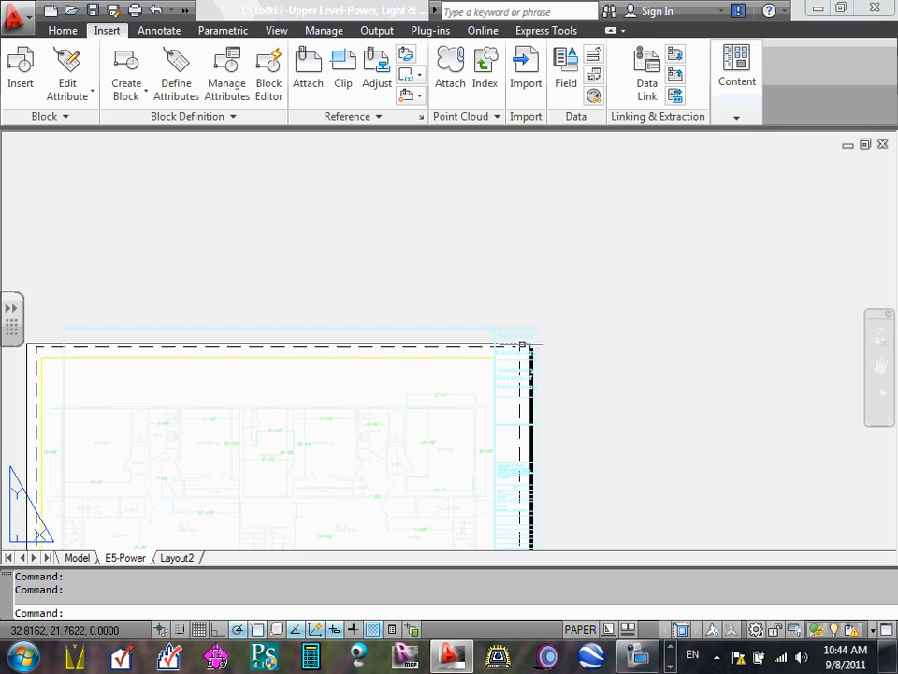
pyautogui.scroll(4, 531, 355)
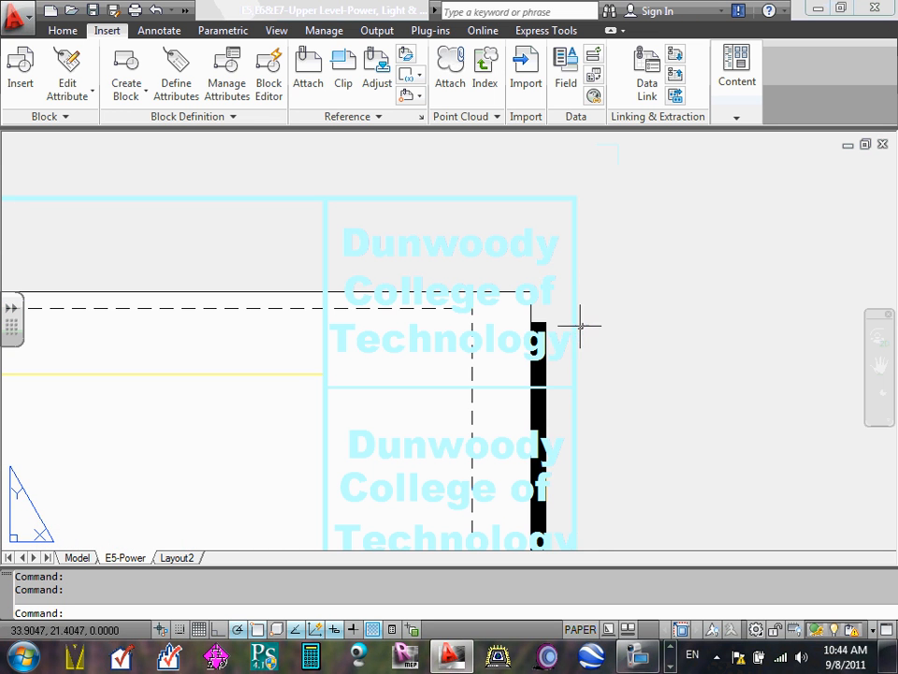
# - Bring the title block back onto the sheet with its upper-right border corner just inside the dashed printable-area corner
pyautogui.moveTo(581, 322); pyautogui.dragTo(650, 290, button='middle')
pyautogui.scroll(3, 651, 290)
pyautogui.scroll(-4, 645, 192)
pyautogui.moveTo(645, 194); pyautogui.dragTo(652, 317, button='middle')
pyautogui.scroll(3, 652, 317)
pyautogui.click(640, 226)
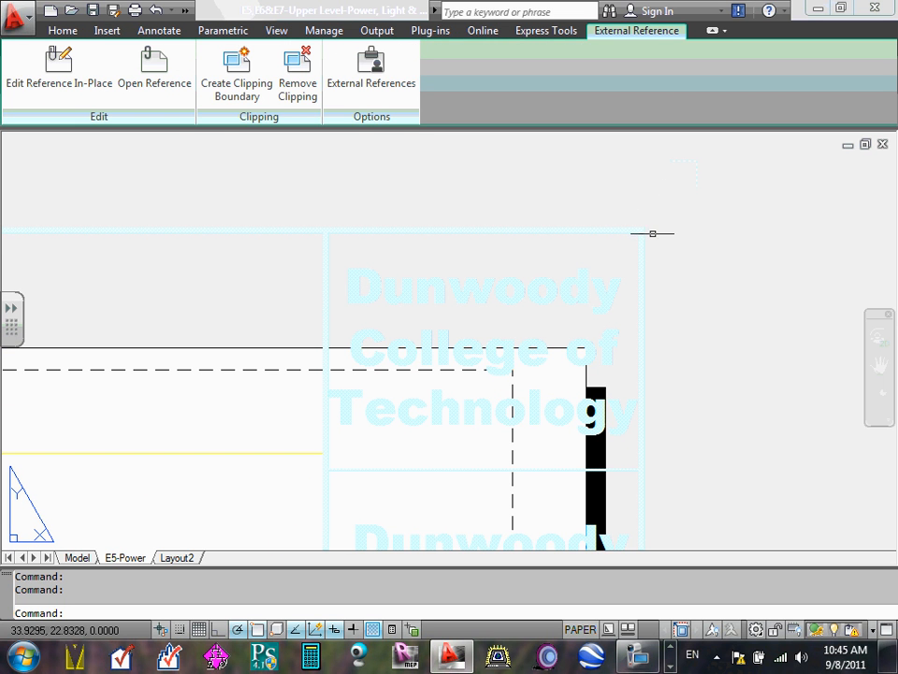
pyautogui.moveTo(645, 227)
pyautogui.mouseDown(button='middle')
pyautogui.moveTo(633, 238)
pyautogui.moveTo(644, 235)
pyautogui.mouseUp(button='middle')
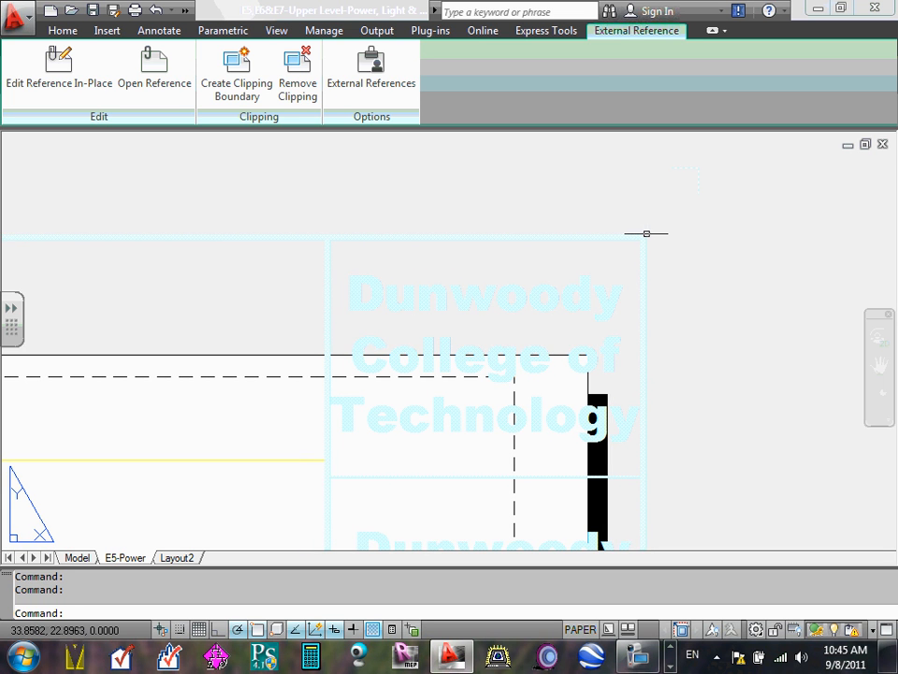
pyautogui.moveTo(646, 233); pyautogui.dragTo(514, 397)
pyautogui.scroll(8, 496, 379)
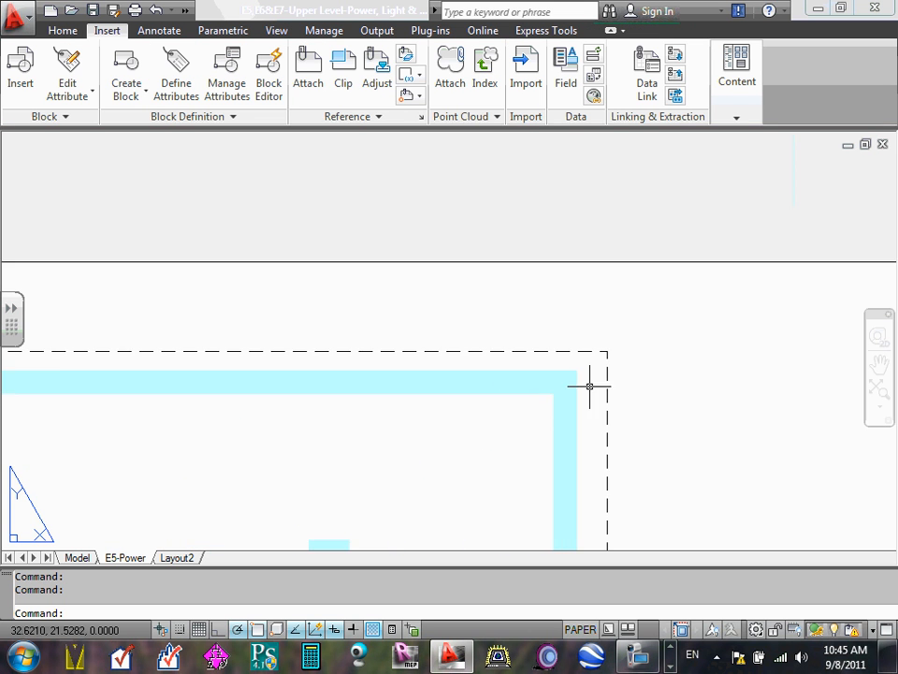
pyautogui.scroll(-10, 525, 300)
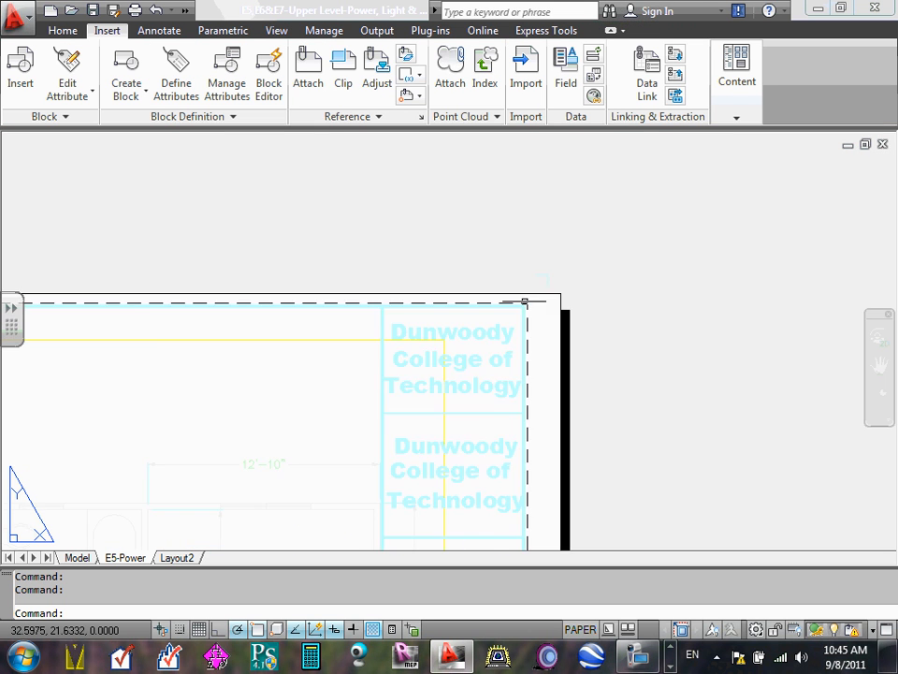
pyautogui.scroll(6, 473, 337)
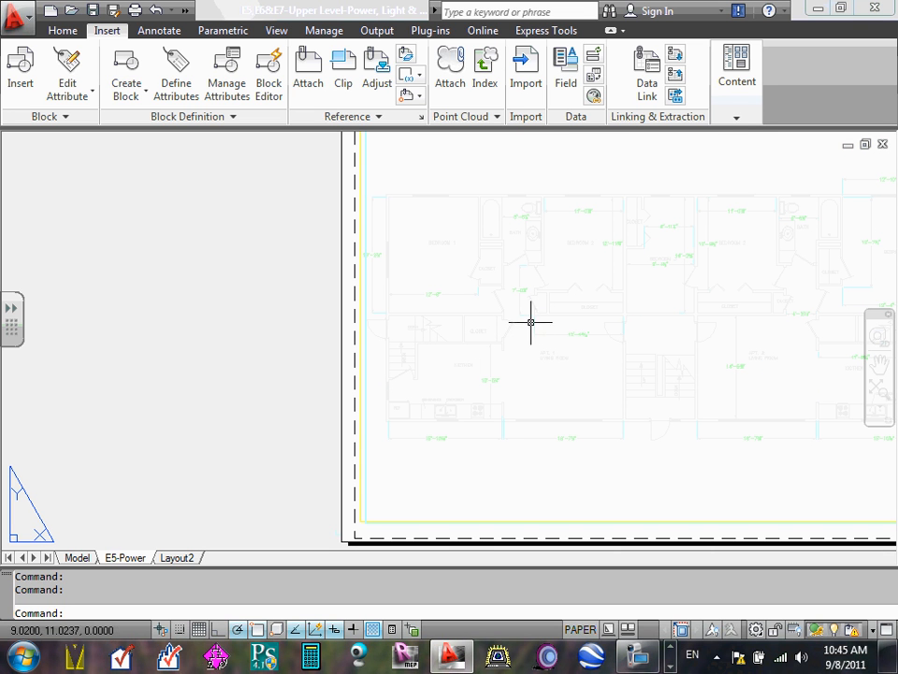
pyautogui.moveTo(756, 294); pyautogui.dragTo(419, 424, button='middle')
pyautogui.scroll(4, 634, 225)
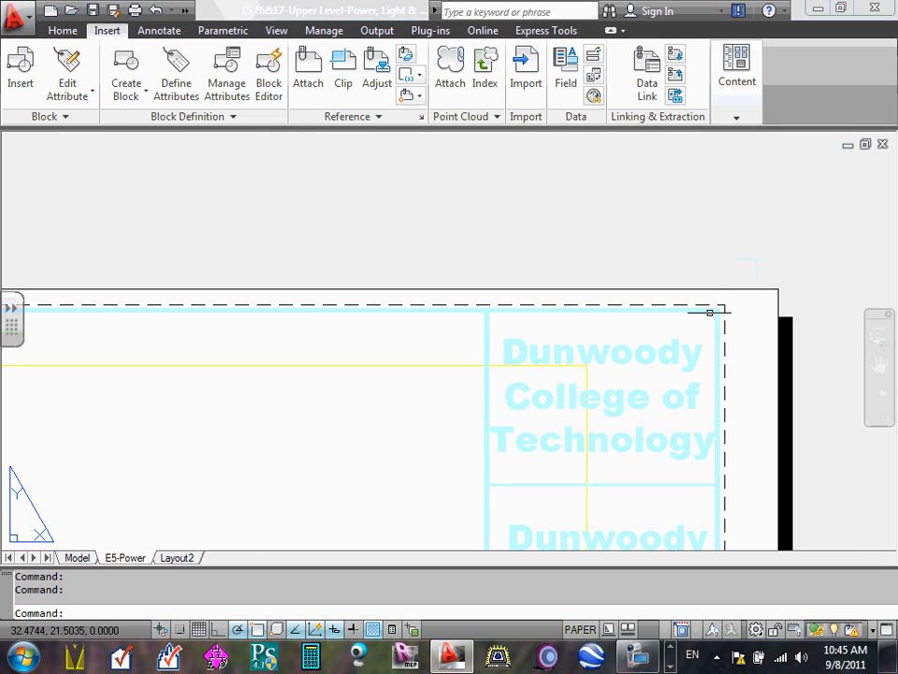
pyautogui.click(705, 308)
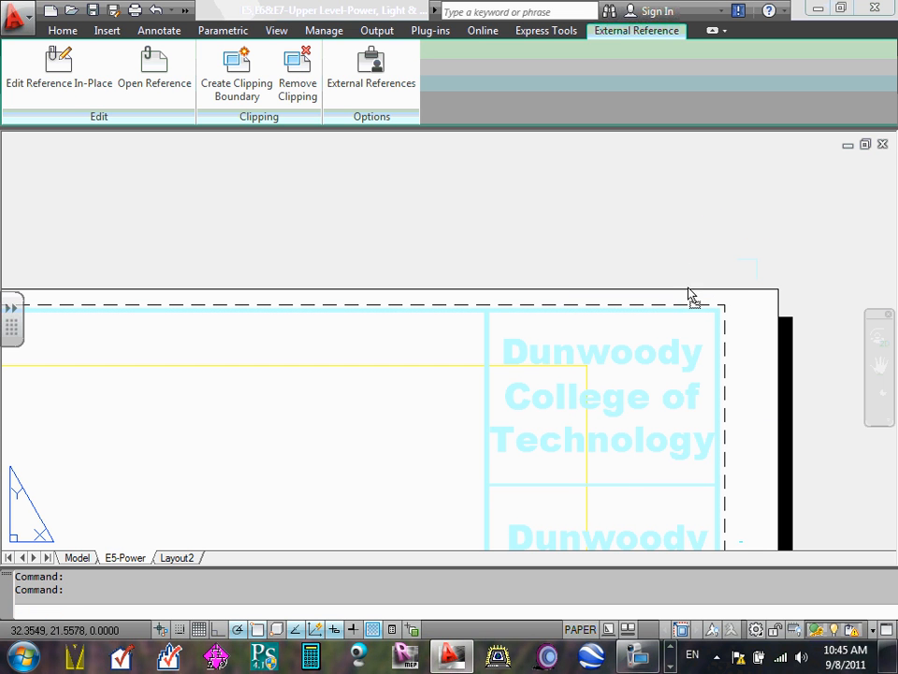
pyautogui.click(697, 327)
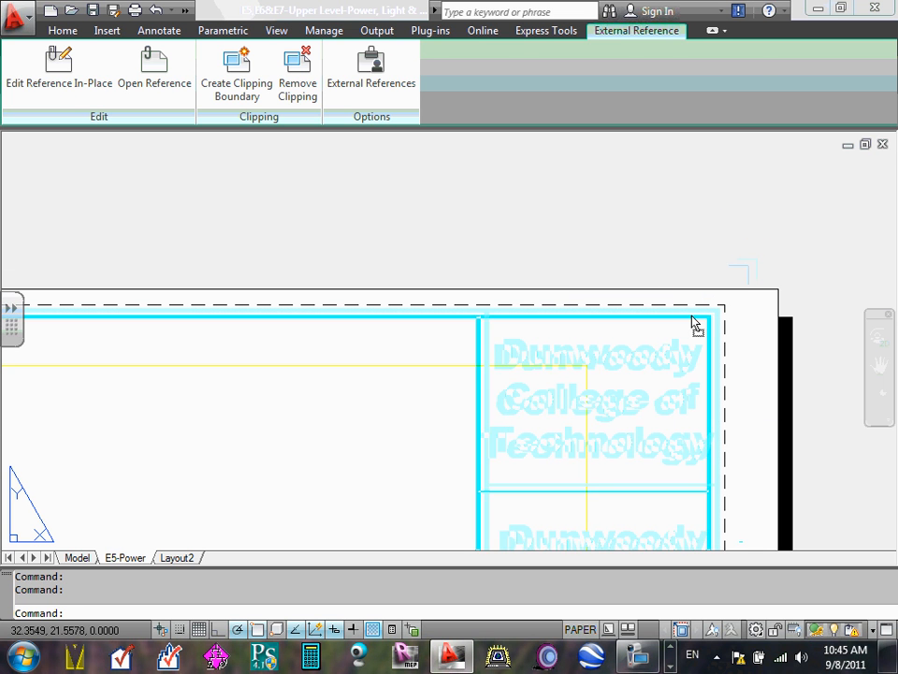
pyautogui.press('Escape')
pyautogui.scroll(-5, 697, 313)
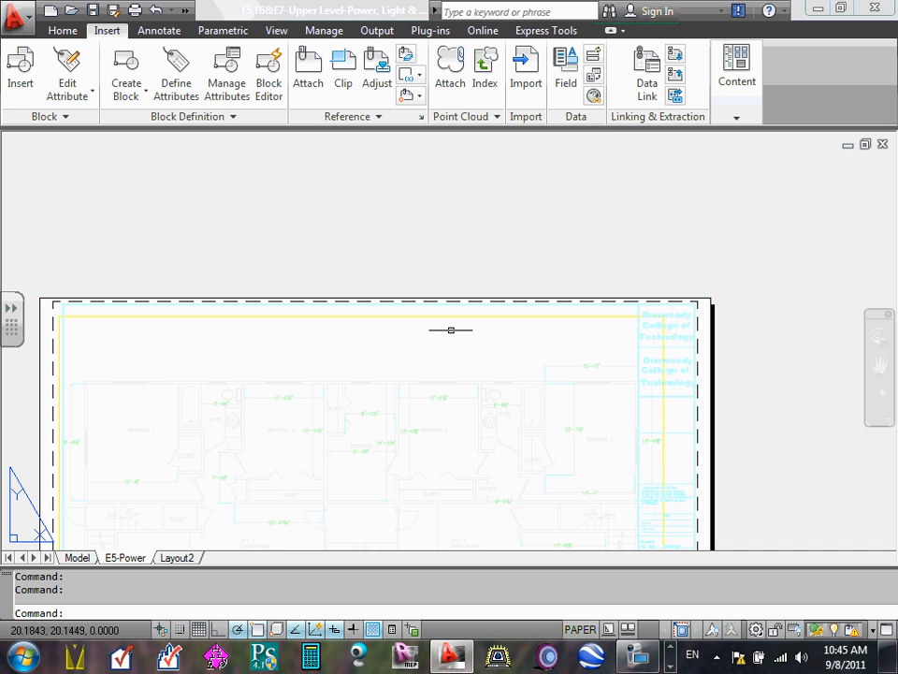
# - Reposition the title block with the Move command, using its upper-right border corner as base point and a destination just inside the printable area's corner
pyautogui.click(61, 31)
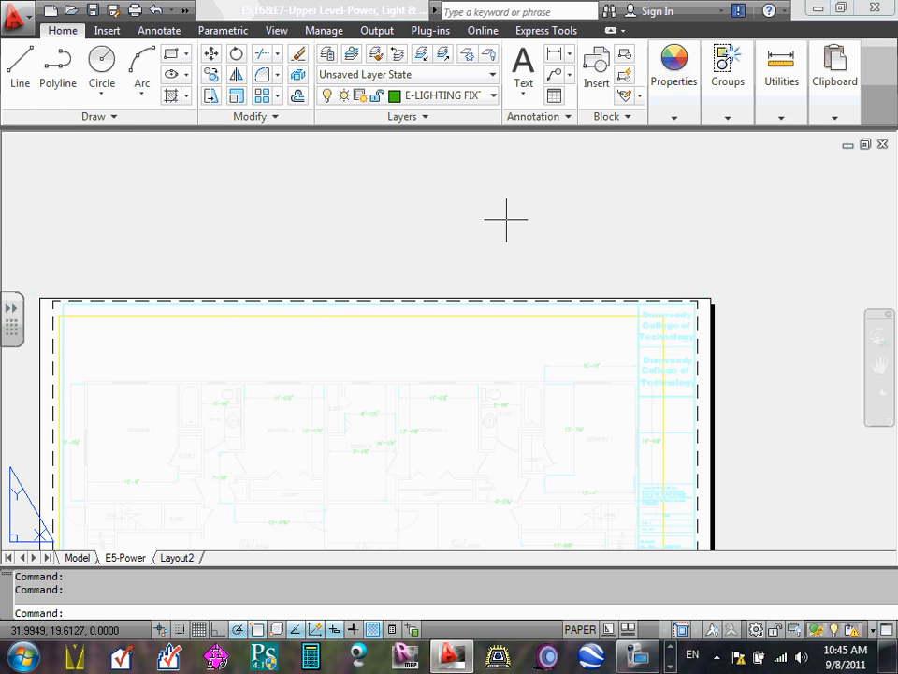
pyautogui.scroll(5, 643, 304)
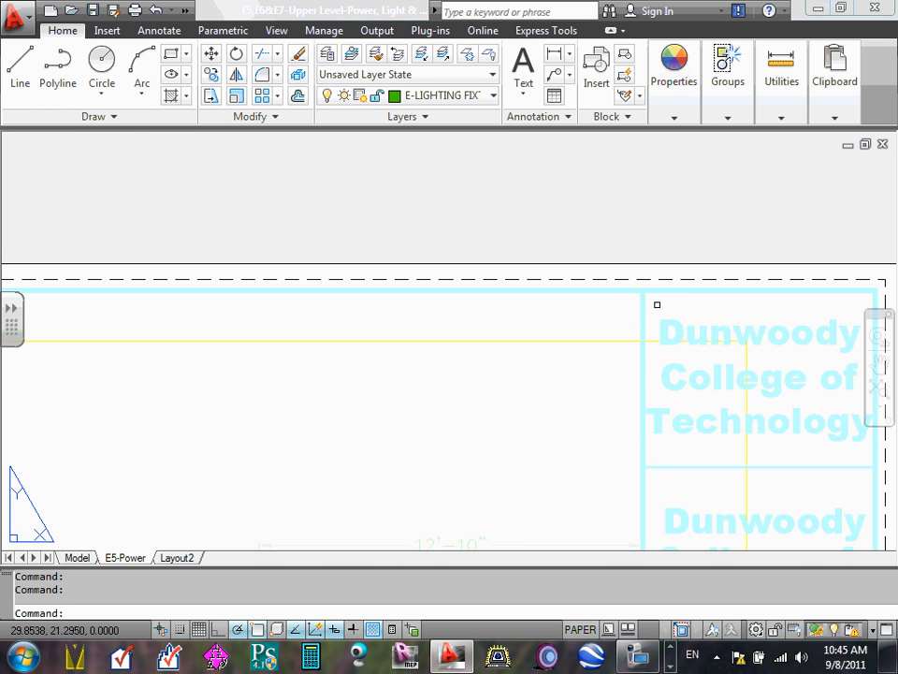
pyautogui.click(661, 293)
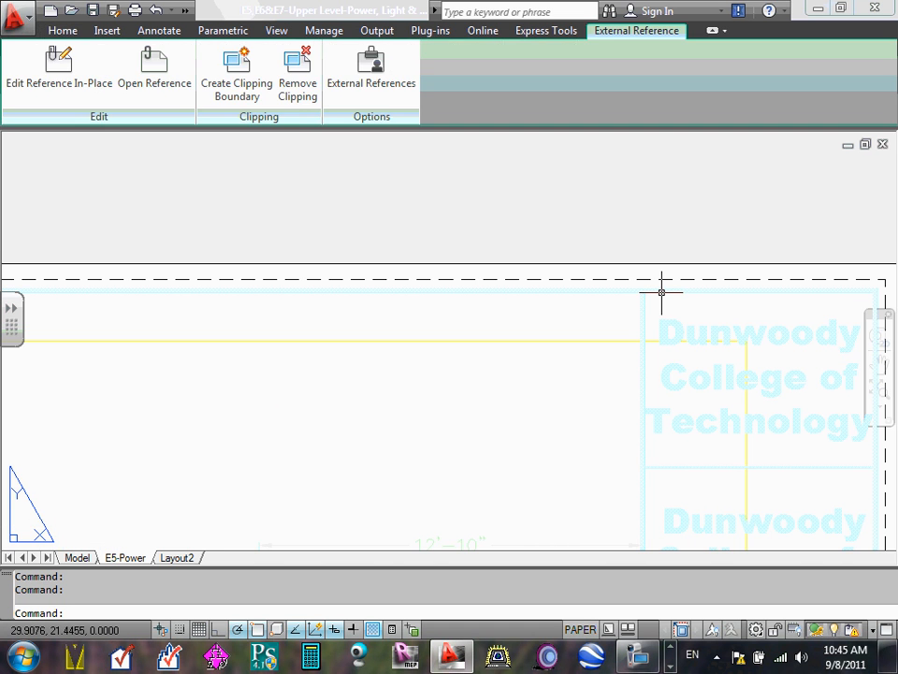
pyautogui.click(60, 31)
pyautogui.click(210, 54)
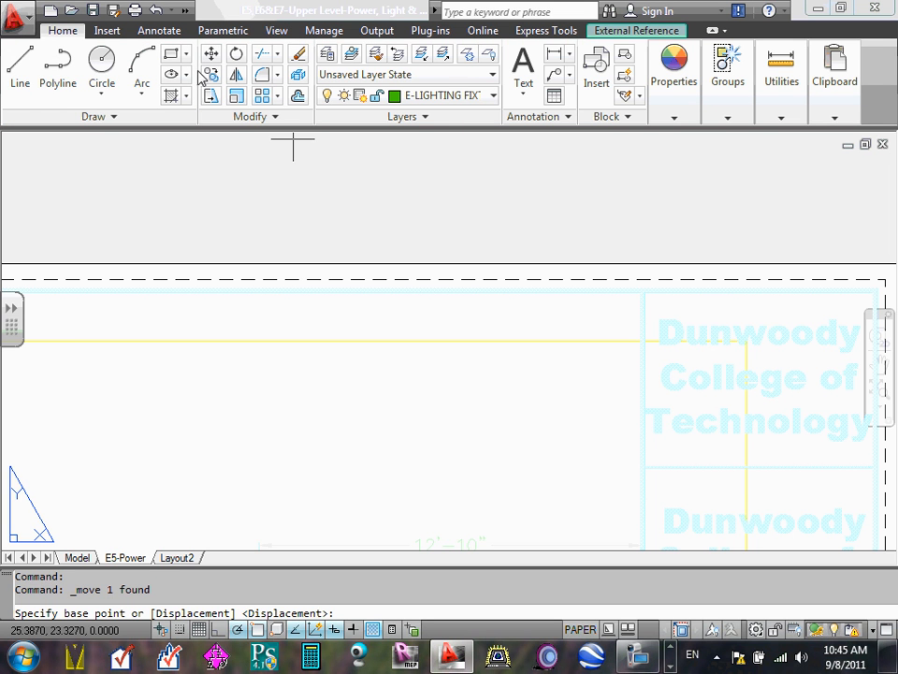
pyautogui.click(875, 290)
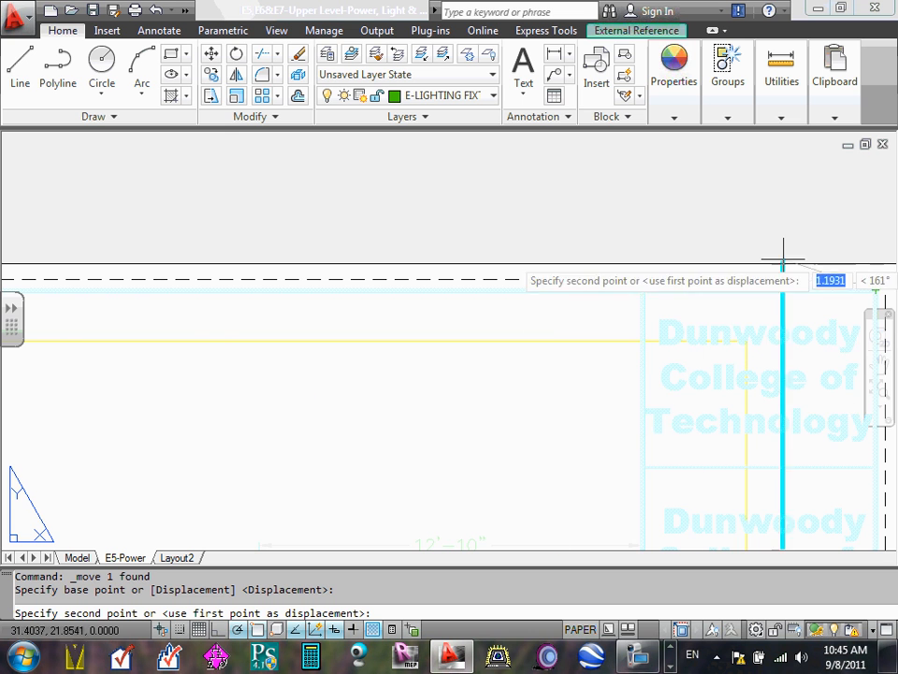
pyautogui.click(875, 289)
pyautogui.scroll(-10, 612, 295)
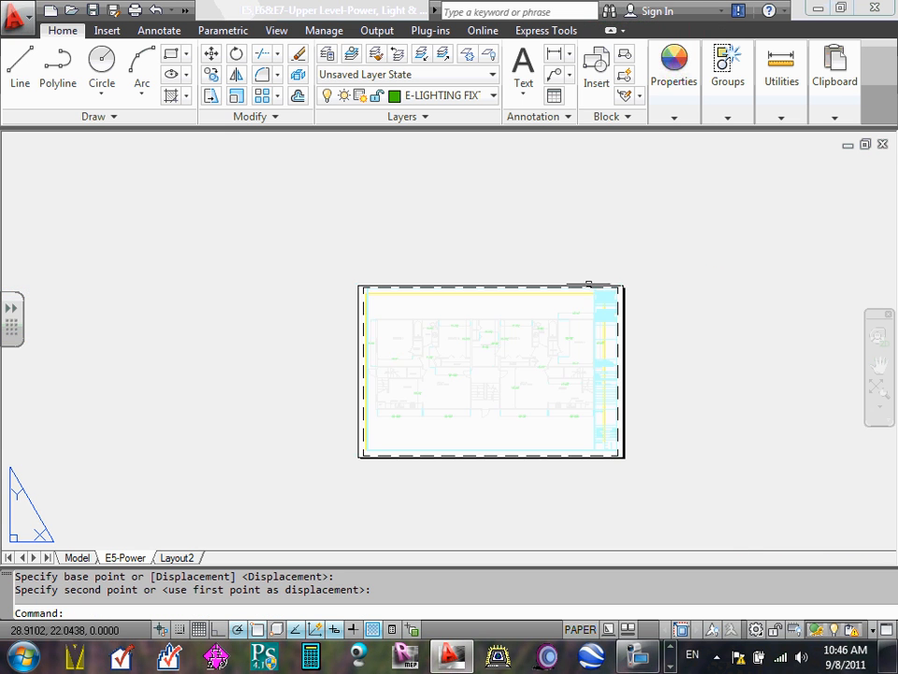
pyautogui.scroll(3, 428, 375)
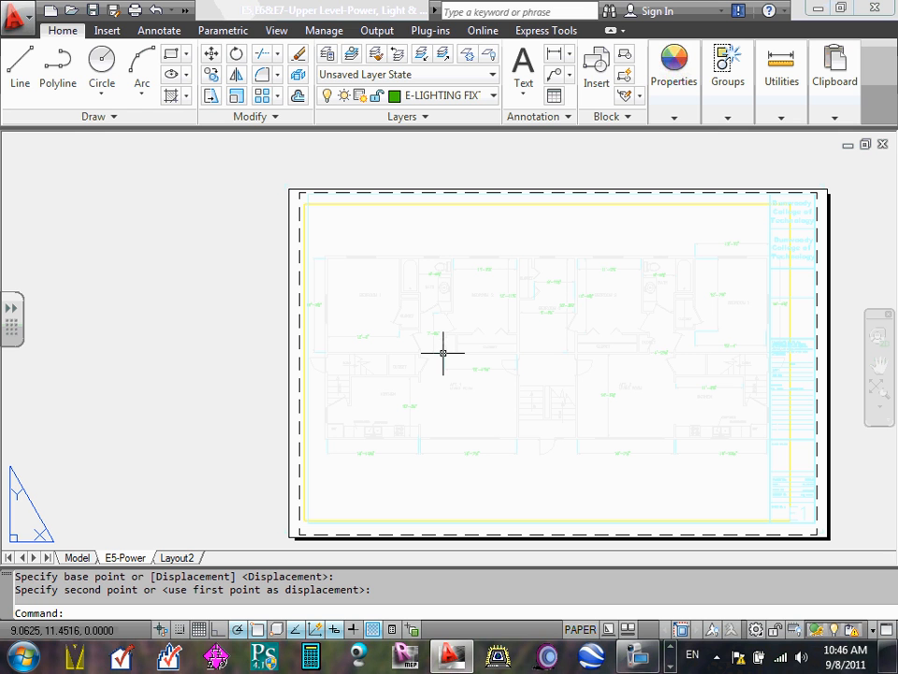
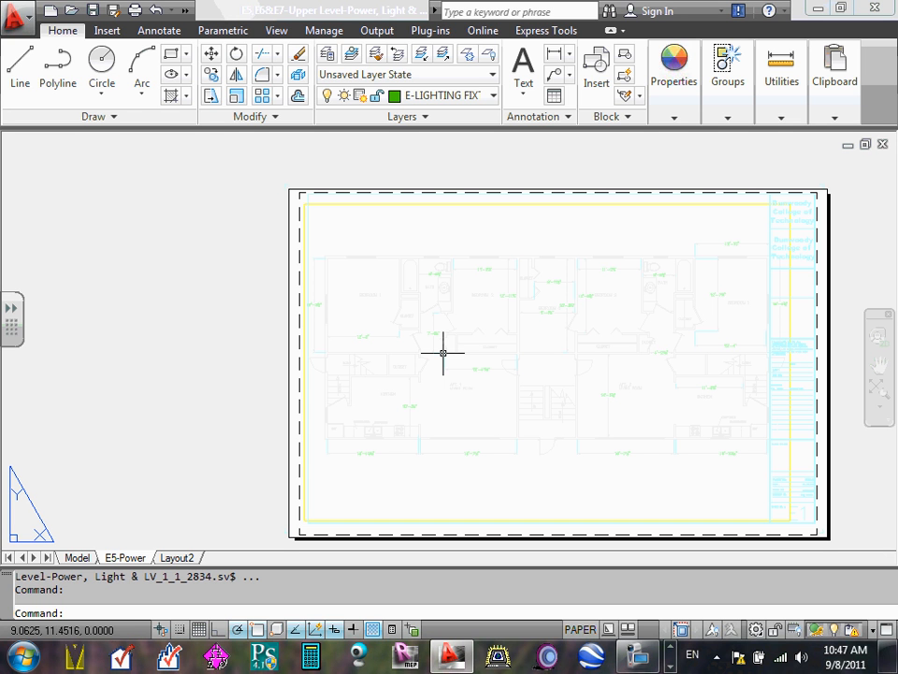
# - Move the attached title block reference onto the Titleblock layer and clear the selection
pyautogui.scroll(5, 808, 198)
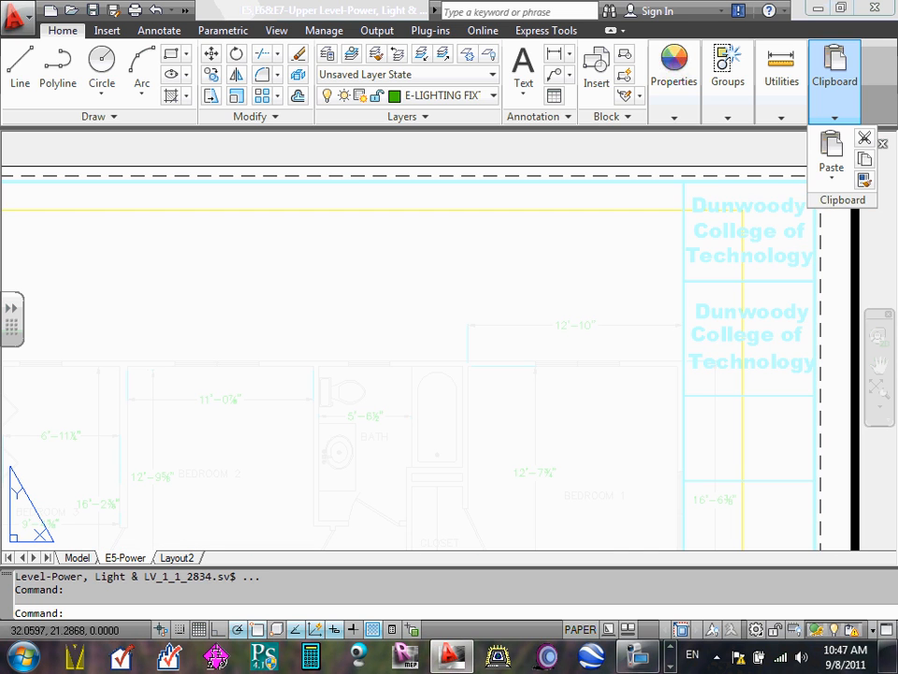
pyautogui.click(757, 177)
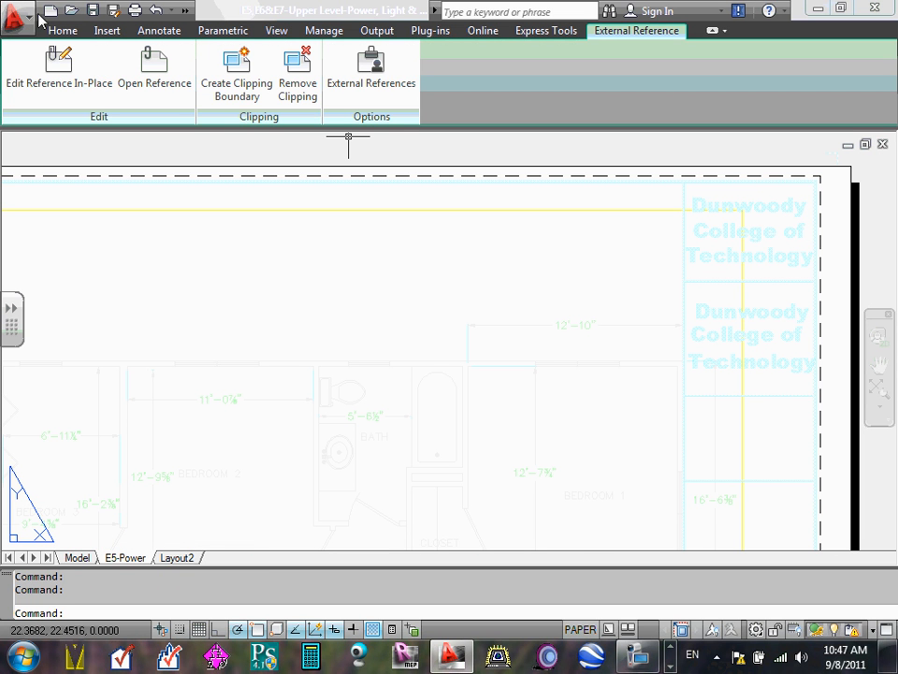
pyautogui.click(60, 30)
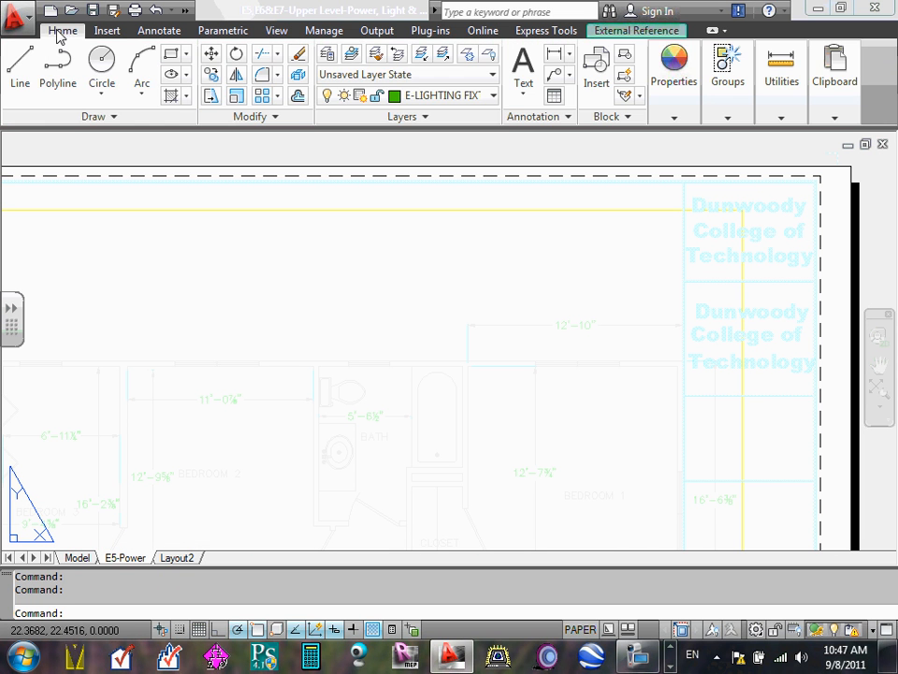
pyautogui.click(493, 96)
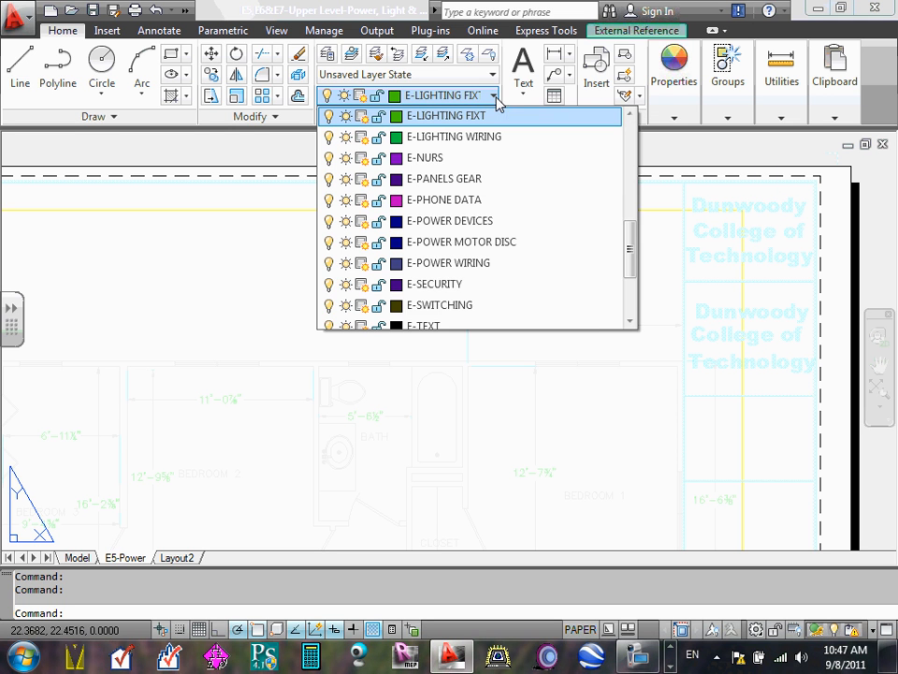
pyautogui.moveTo(630, 256); pyautogui.dragTo(626, 312)
pyautogui.click(473, 287)
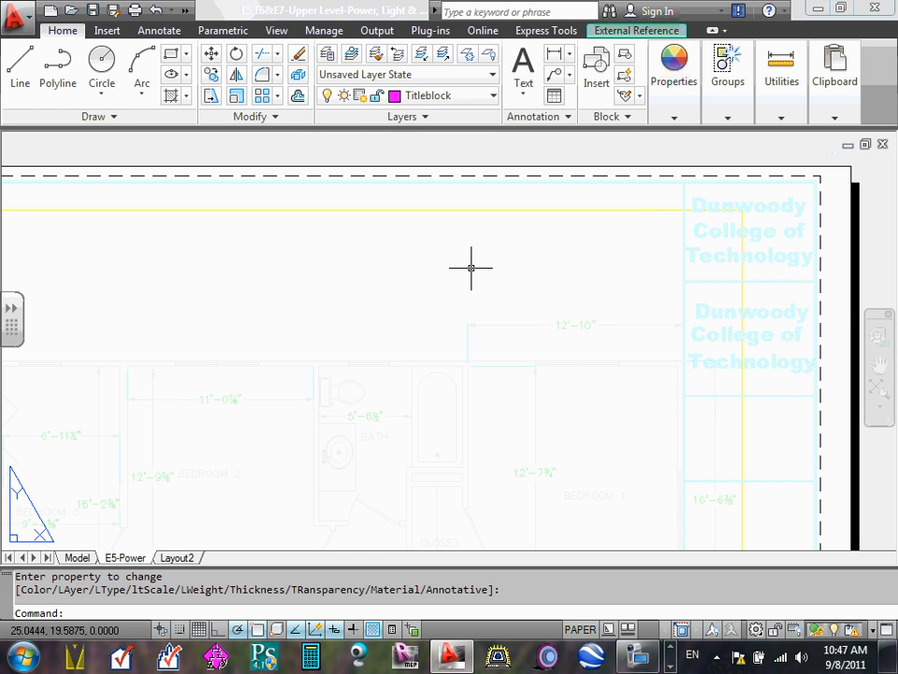
pyautogui.scroll(-4, 470, 267)
pyautogui.scroll(-2, 467, 267)
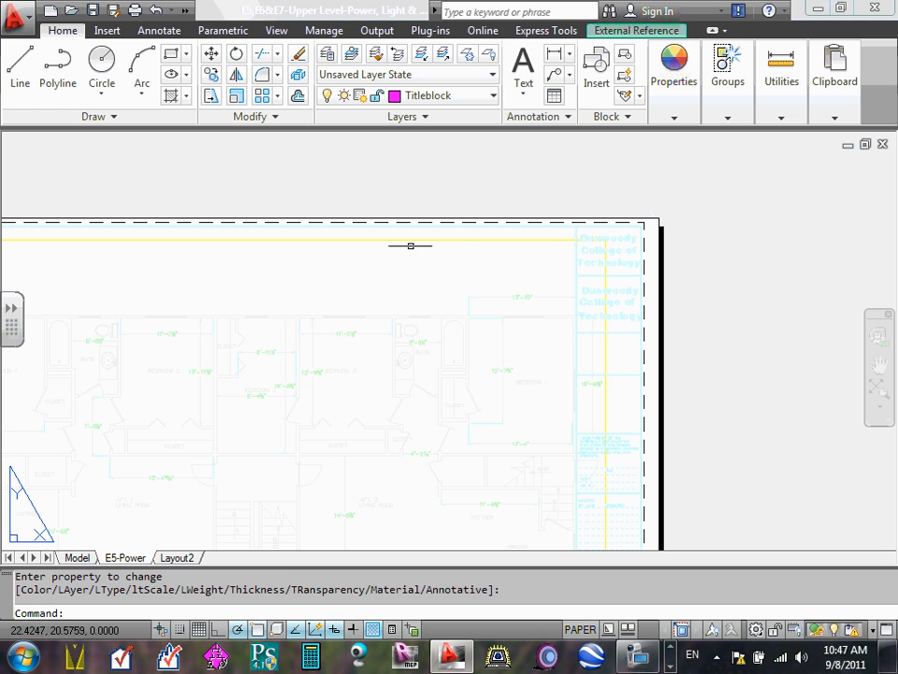
pyautogui.press('Escape')
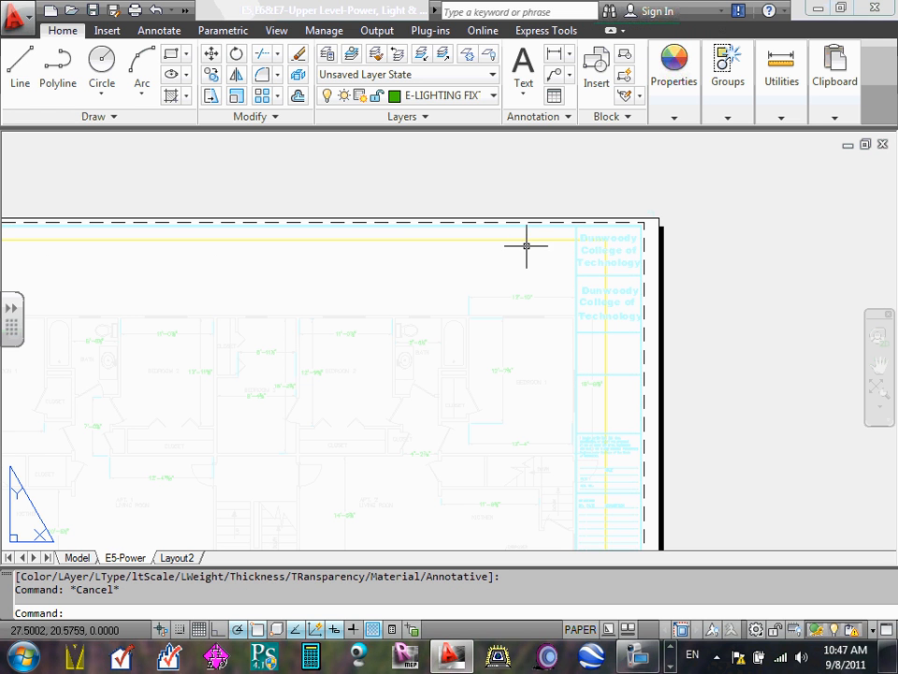
# - Stretch the floor plan viewport's upper-right corner to where the title strip's vertical line meets the upper border
pyautogui.scroll(2, 637, 240)
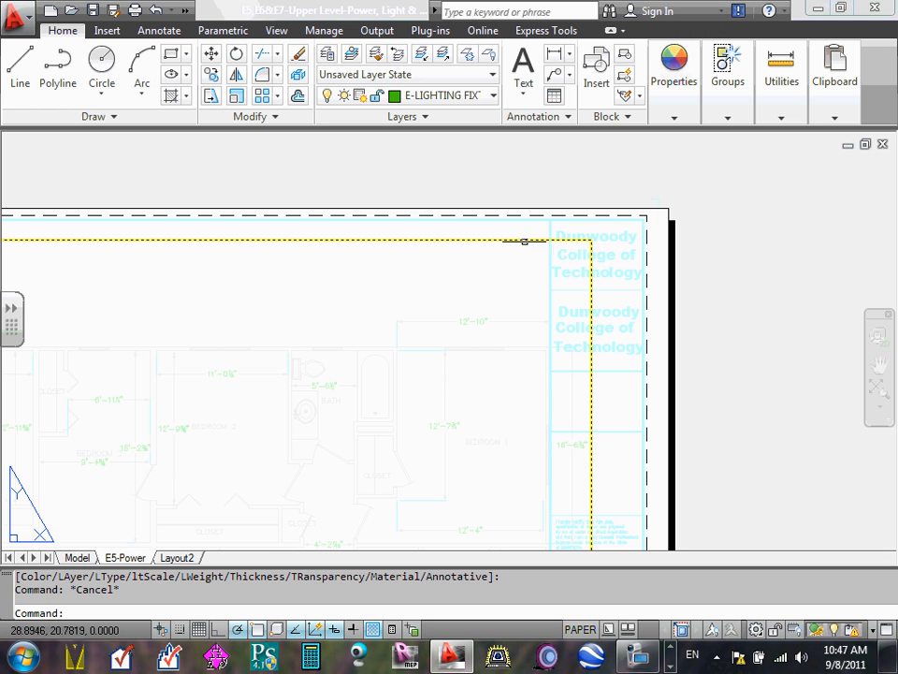
pyautogui.scroll(-3, 531, 243)
pyautogui.moveTo(423, 267); pyautogui.dragTo(507, 261, button='middle')
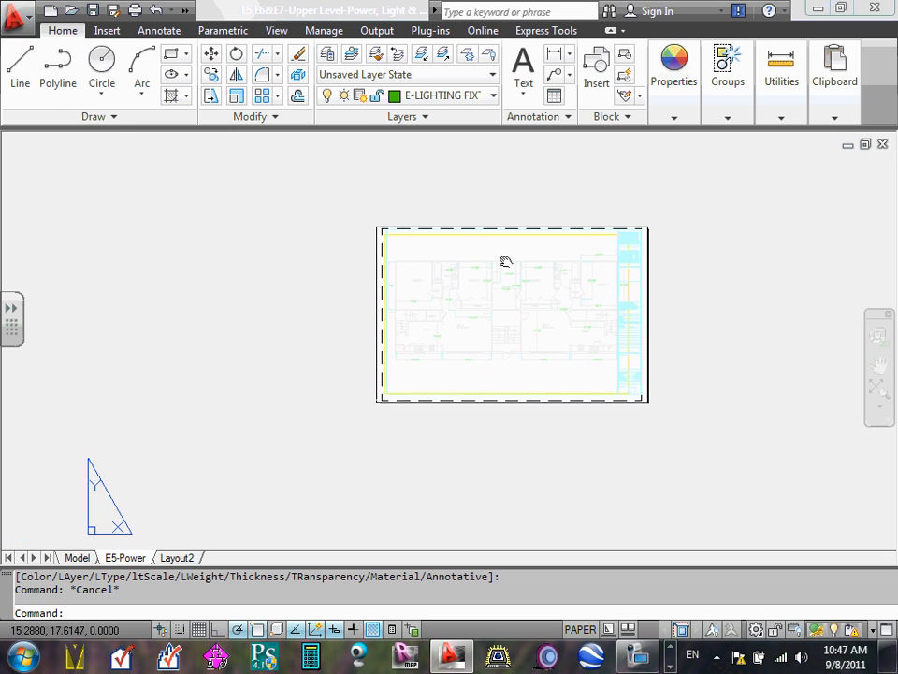
pyautogui.scroll(2, 507, 261)
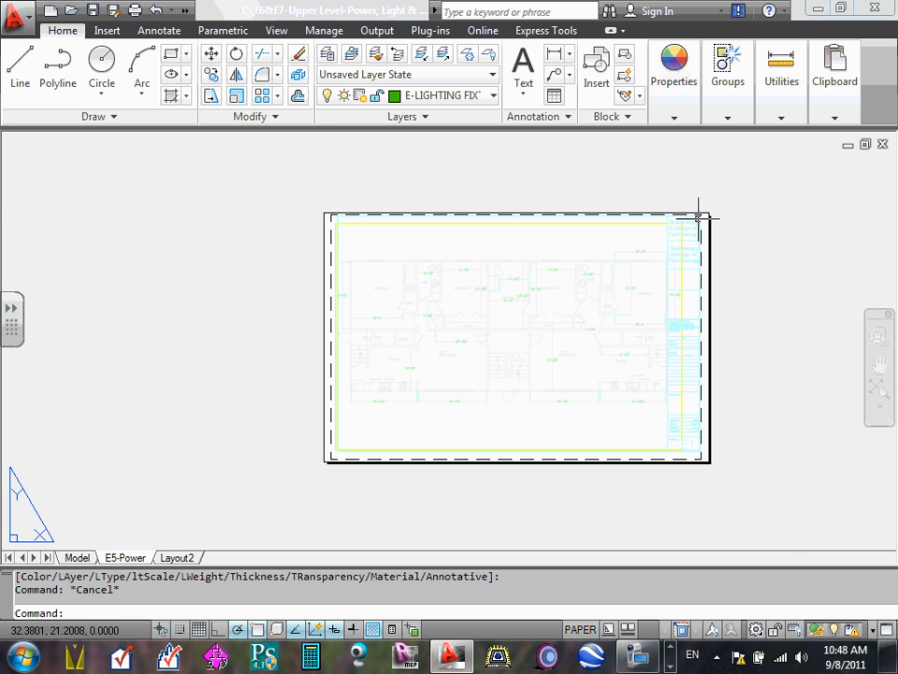
pyautogui.scroll(3, 700, 216)
pyautogui.scroll(3, 646, 230)
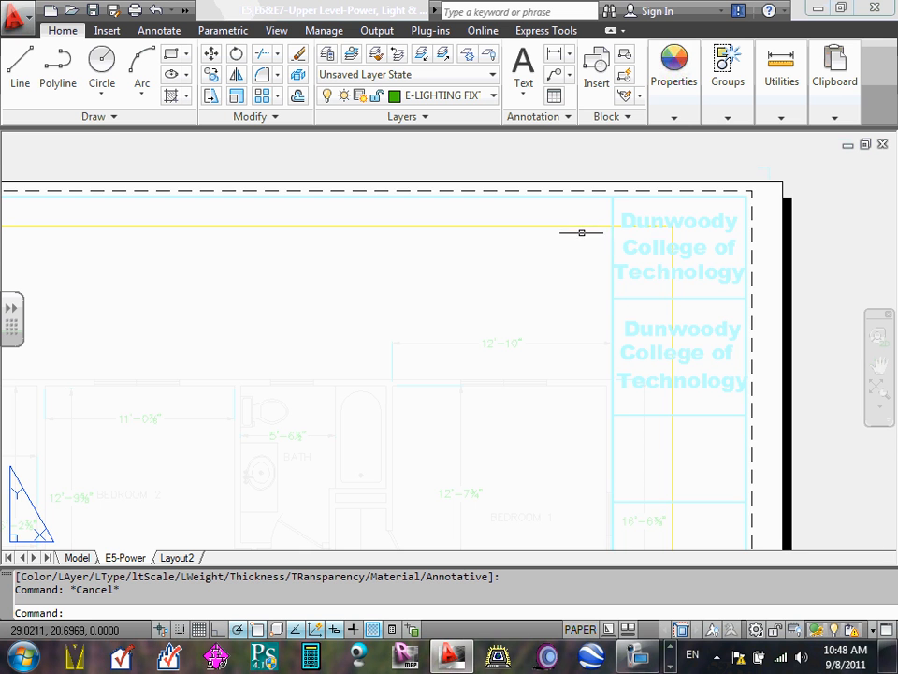
pyautogui.scroll(1, 584, 235)
pyautogui.scroll(1, 588, 239)
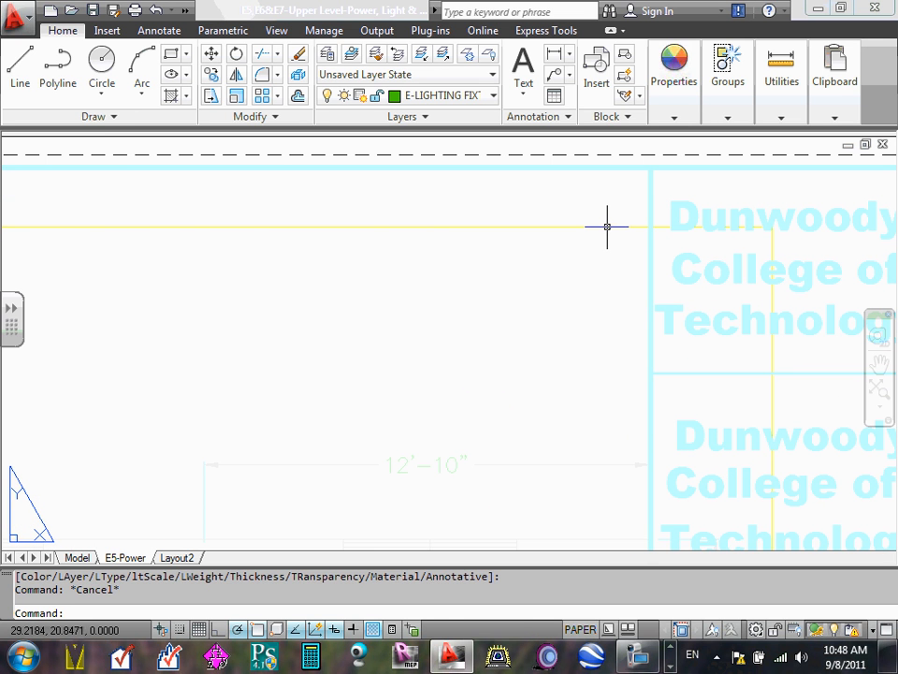
pyautogui.click(607, 225)
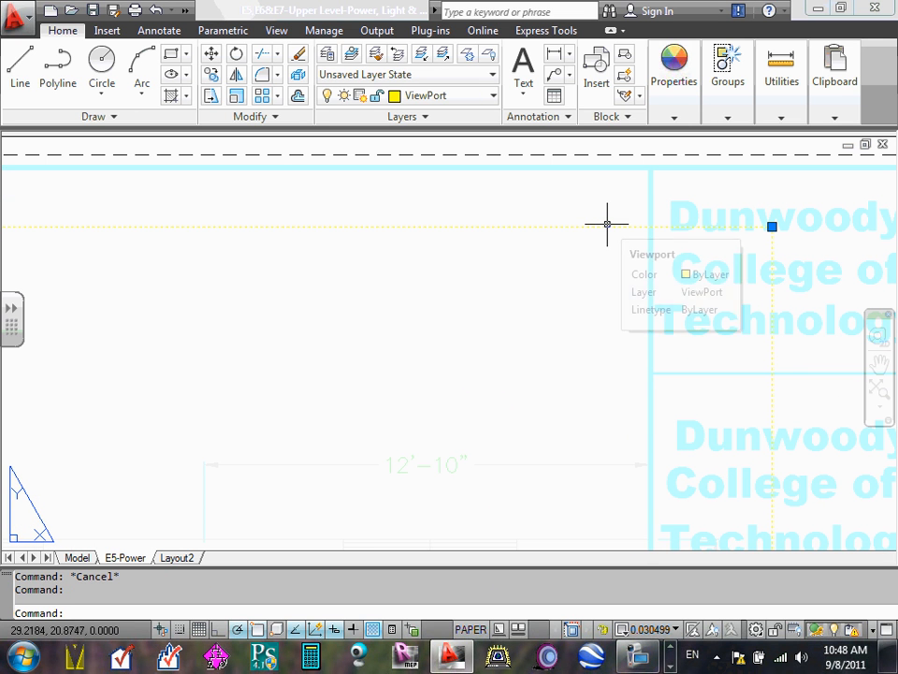
pyautogui.scroll(-1, 607, 226)
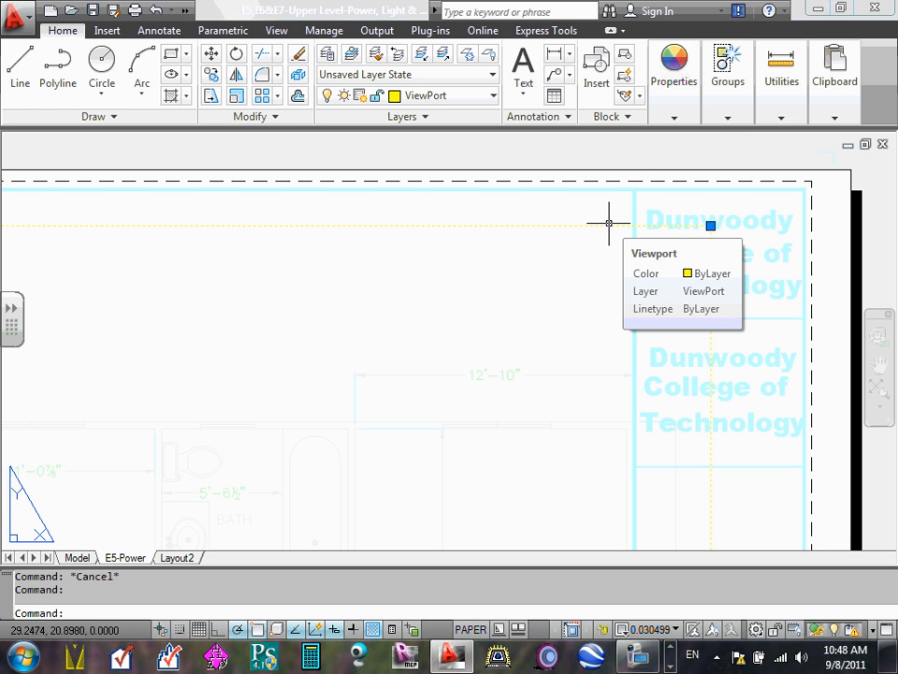
pyautogui.click(710, 225)
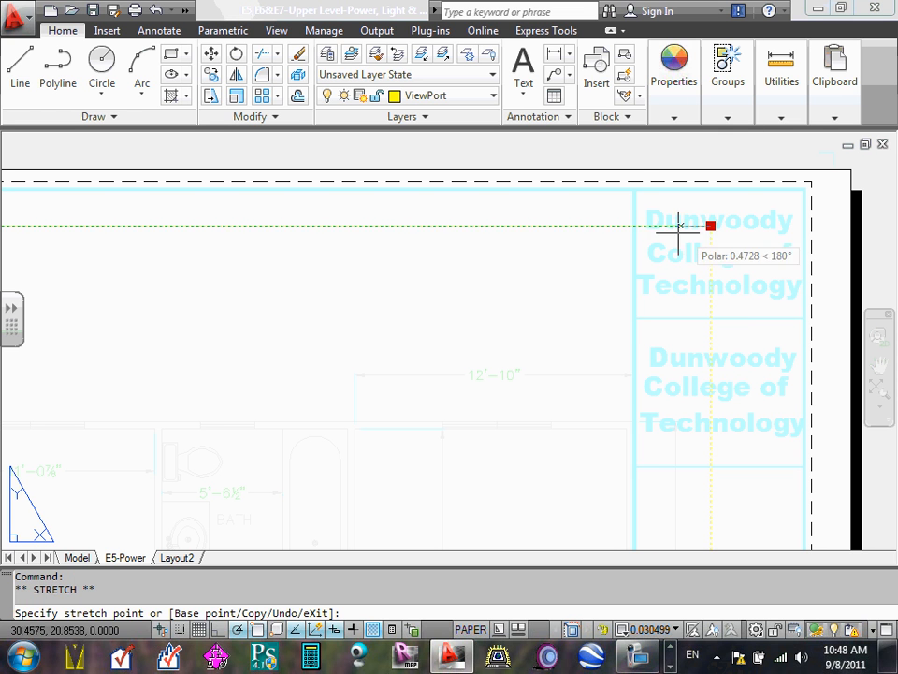
pyautogui.click(633, 187)
# - Stretch the viewport's lower-right corner down to where the title strip's vertical line meets the lower border
pyautogui.scroll(-5, 634, 187)
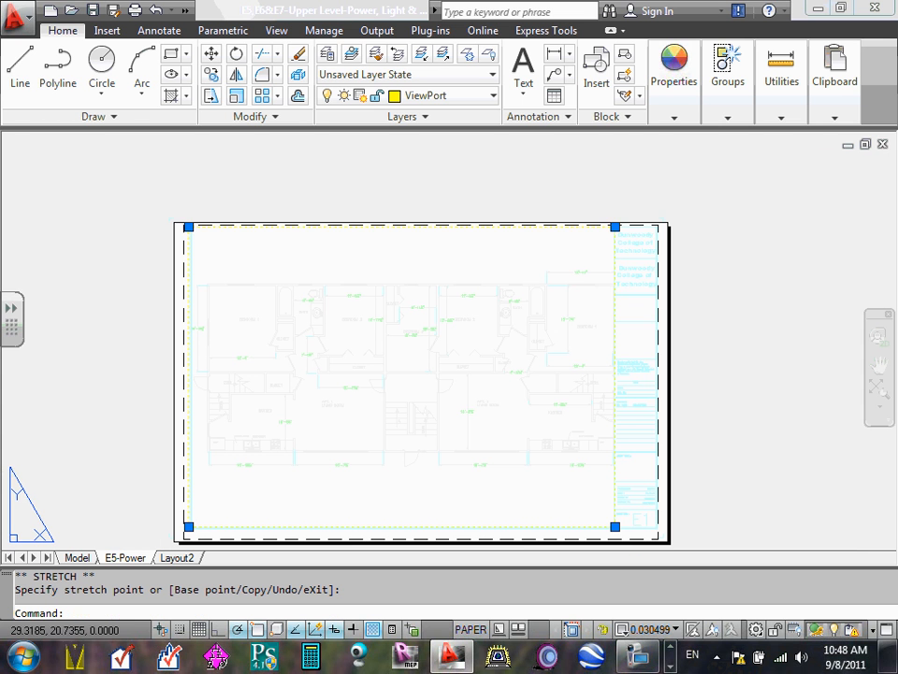
pyautogui.moveTo(570, 453); pyautogui.dragTo(581, 286, button='middle')
pyautogui.scroll(5, 616, 305)
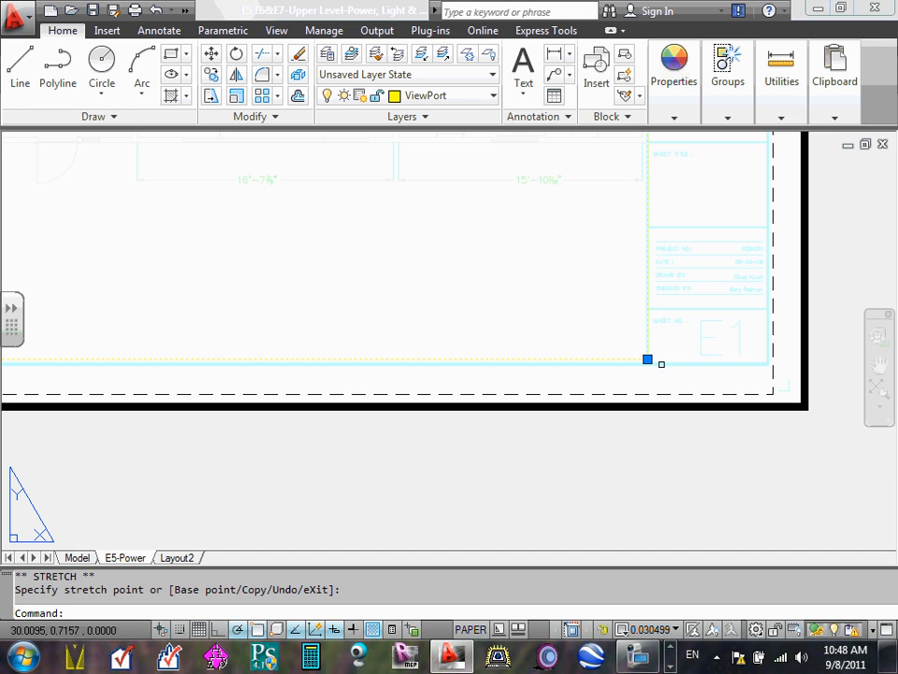
pyautogui.scroll(4, 654, 363)
pyautogui.click(640, 356)
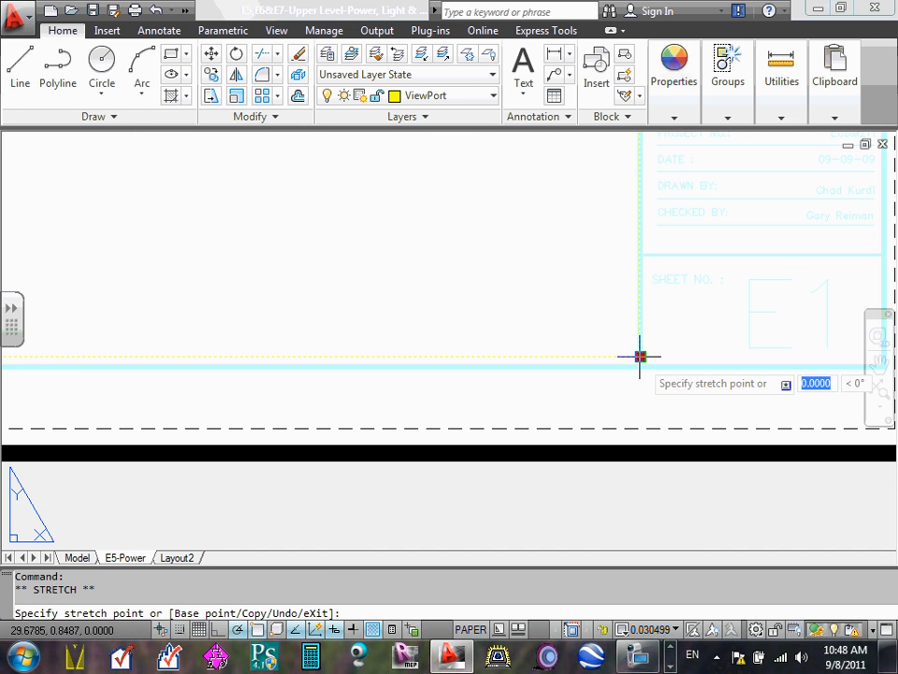
pyautogui.click(640, 356)
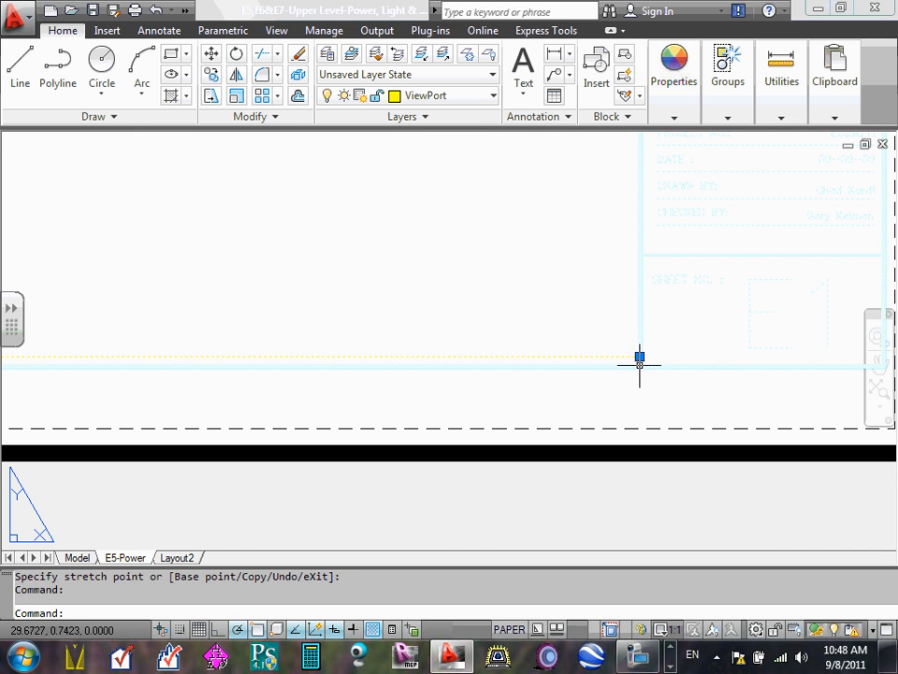
pyautogui.click(640, 357)
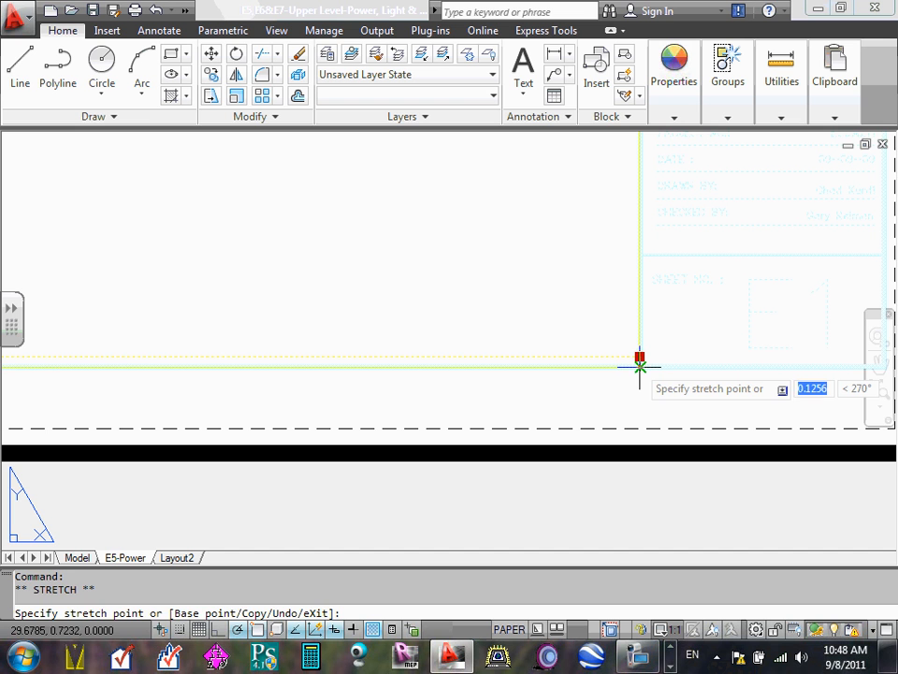
pyautogui.click(640, 365)
# - Stretch the viewport's upper-left corner onto the title block border's upper-left corner and clear the selection
pyautogui.scroll(-5, 640, 365)
pyautogui.moveTo(425, 308); pyautogui.dragTo(602, 501, button='middle')
pyautogui.scroll(6, 391, 253)
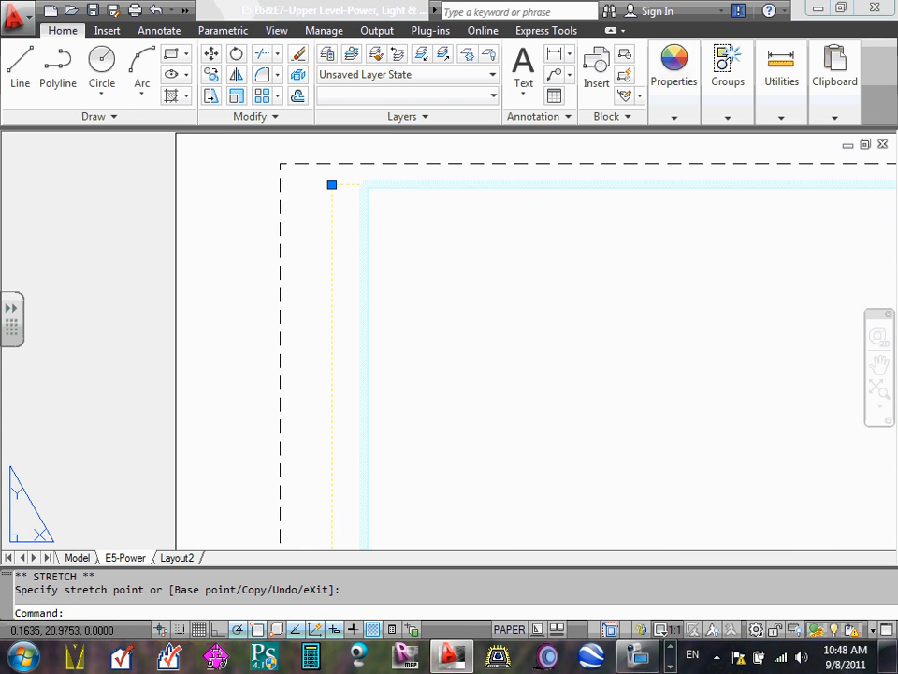
pyautogui.click(331, 184)
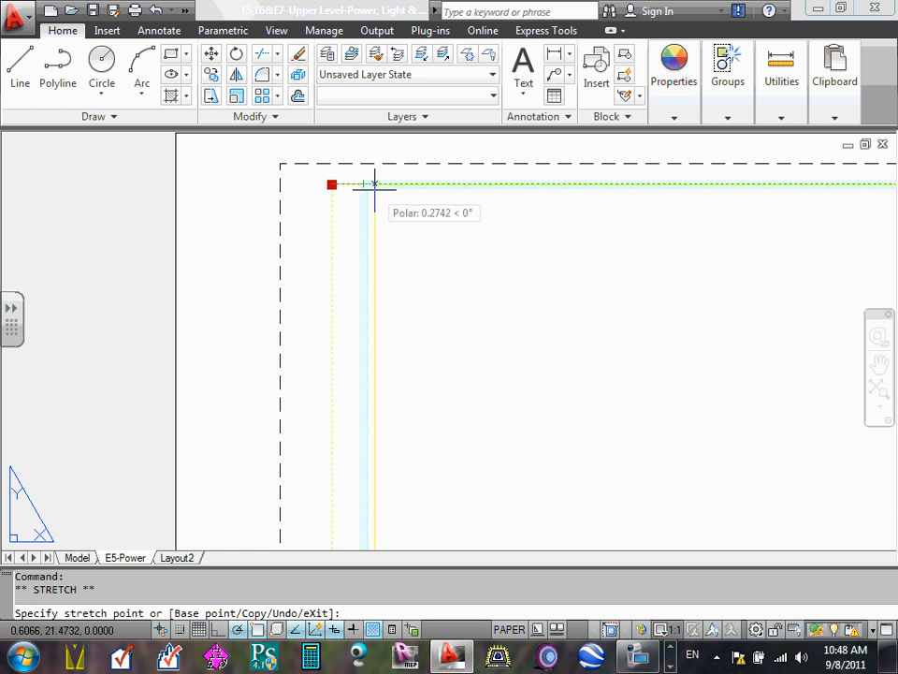
pyautogui.click(363, 184)
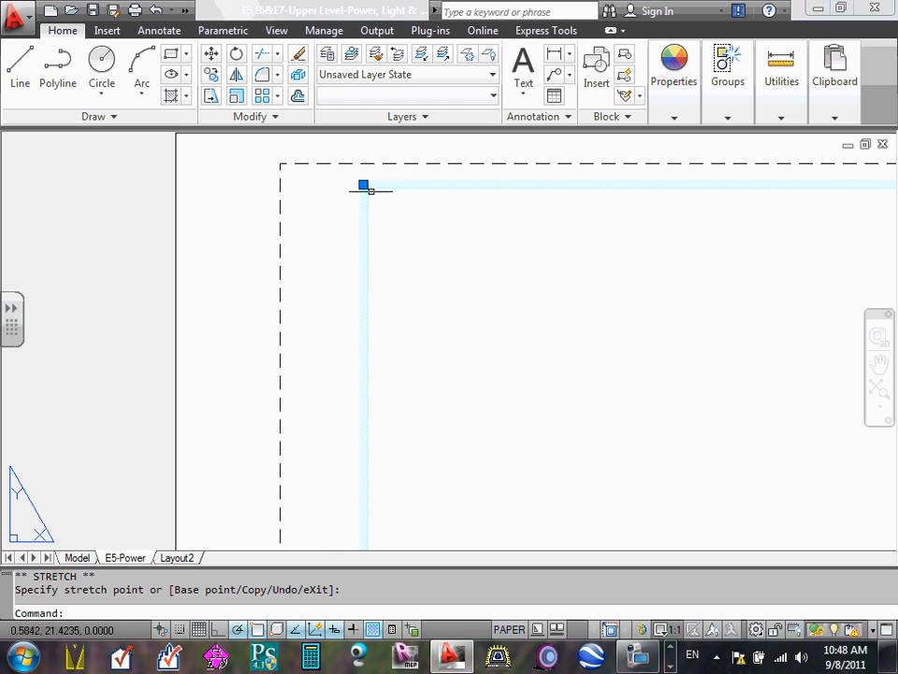
pyautogui.click(394, 254)
pyautogui.click(336, 243)
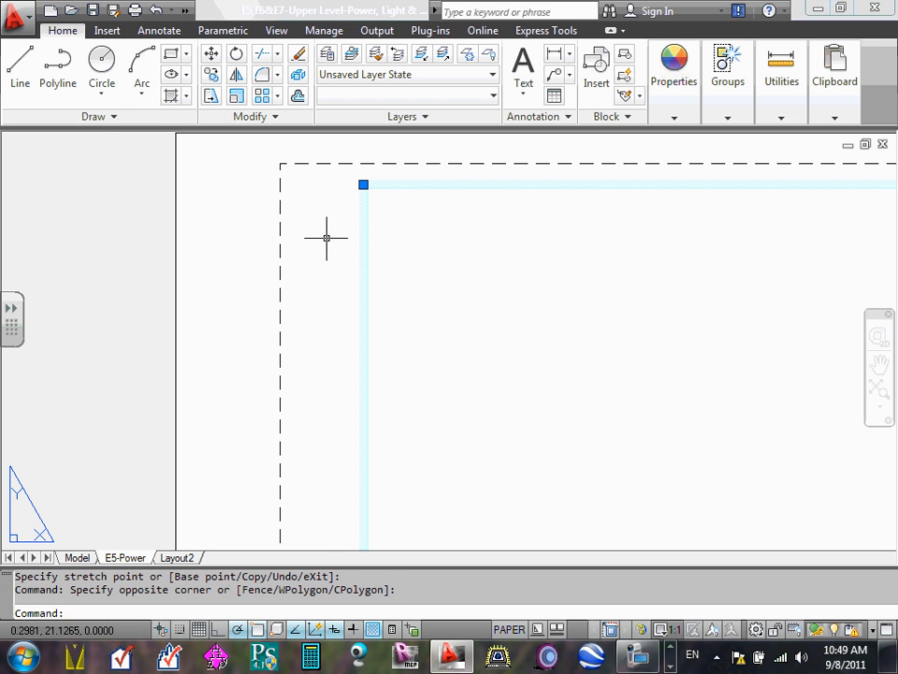
pyautogui.click(325, 231)
pyautogui.press('Escape')
pyautogui.press('Escape')
# - Examine how the viewport's edges align with the title block border lines, and inspect the sheet number area
pyautogui.scroll(-5, 421, 229)
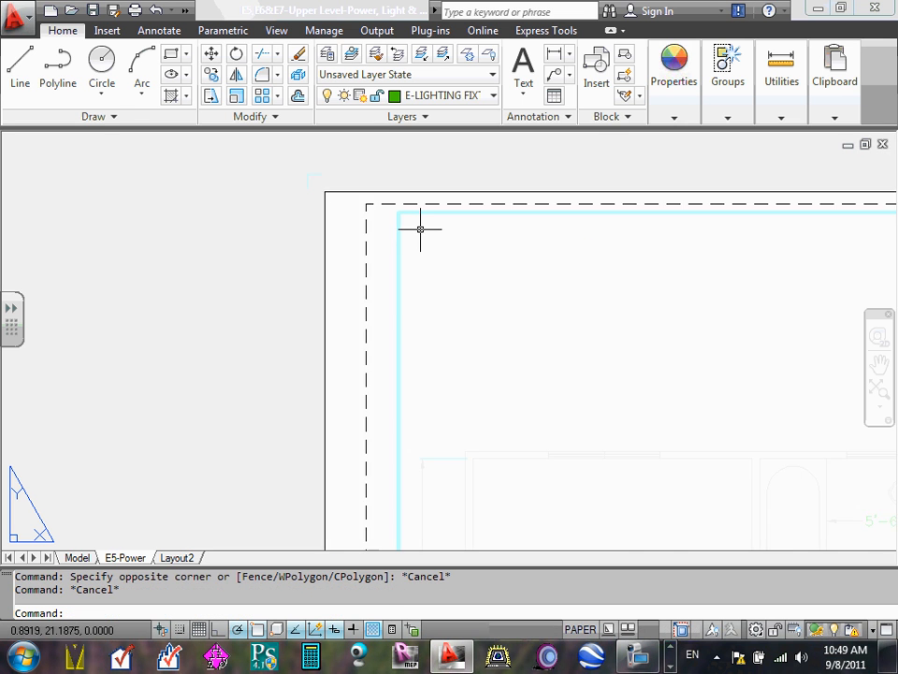
pyautogui.scroll(5, 535, 282)
pyautogui.scroll(-8, 733, 296)
pyautogui.moveTo(842, 300); pyautogui.dragTo(333, 212, button='middle')
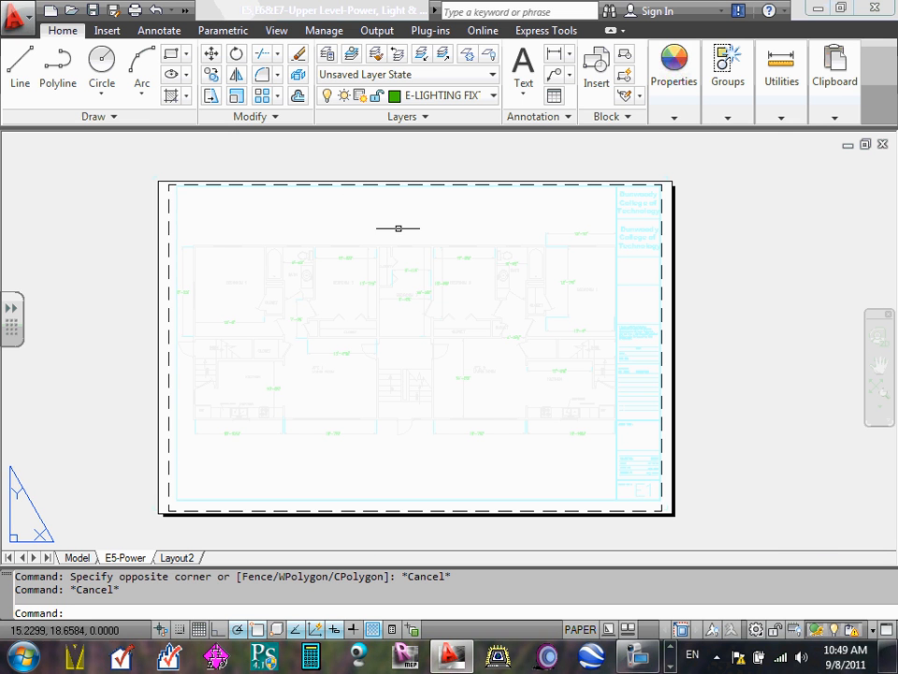
pyautogui.scroll(4, 609, 195)
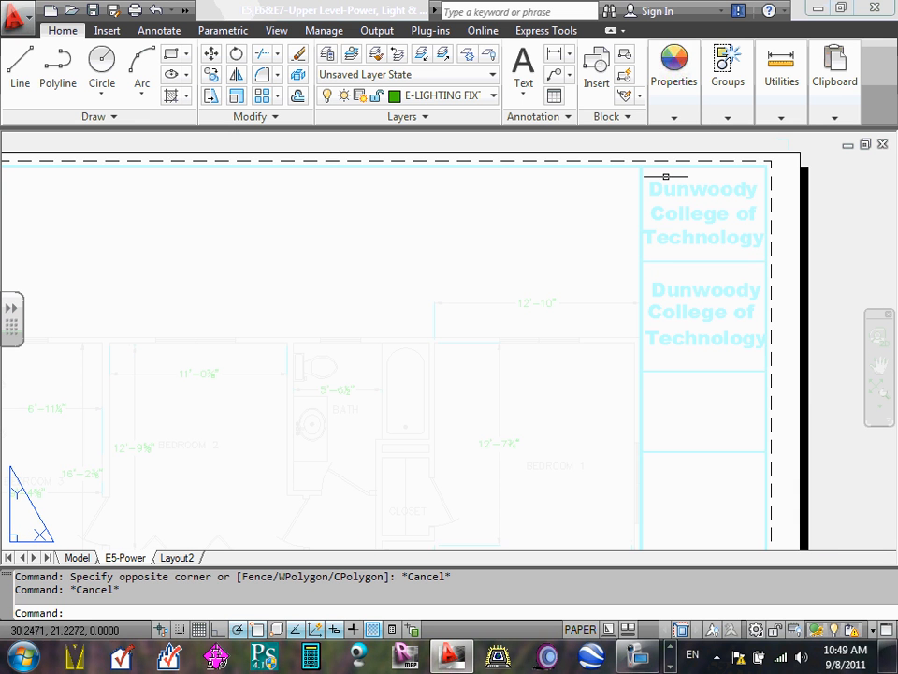
pyautogui.scroll(6, 636, 174)
pyautogui.scroll(-5, 608, 192)
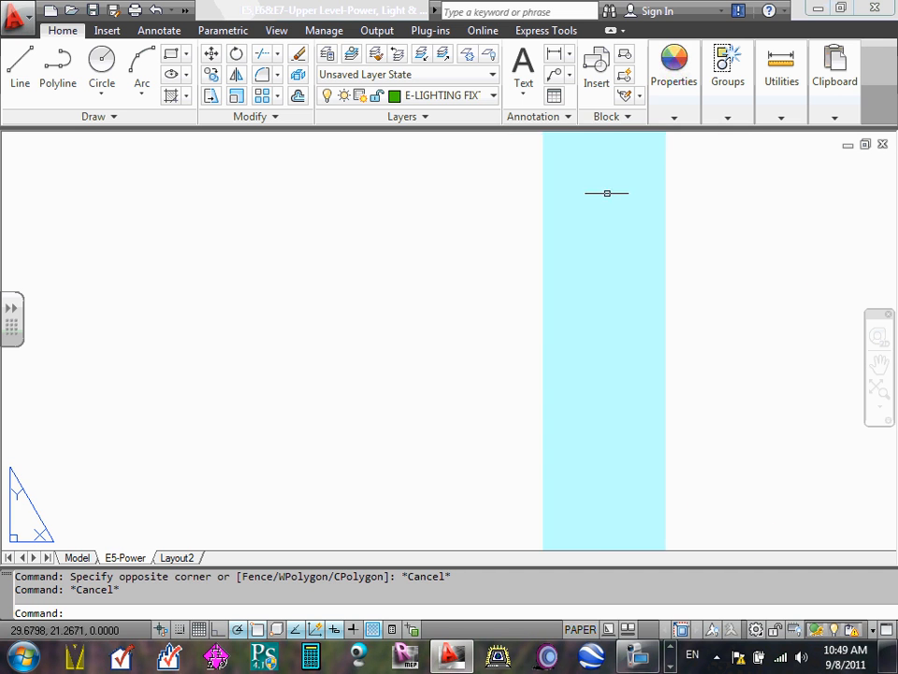
pyautogui.click(599, 194)
pyautogui.scroll(3, 627, 205)
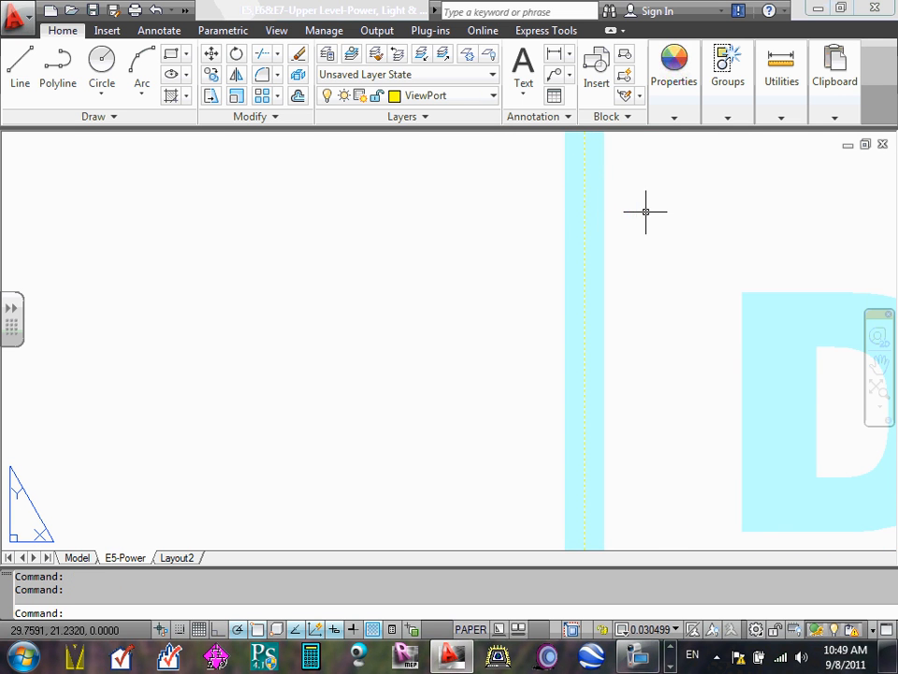
pyautogui.scroll(-4, 646, 209)
pyautogui.scroll(4, 661, 199)
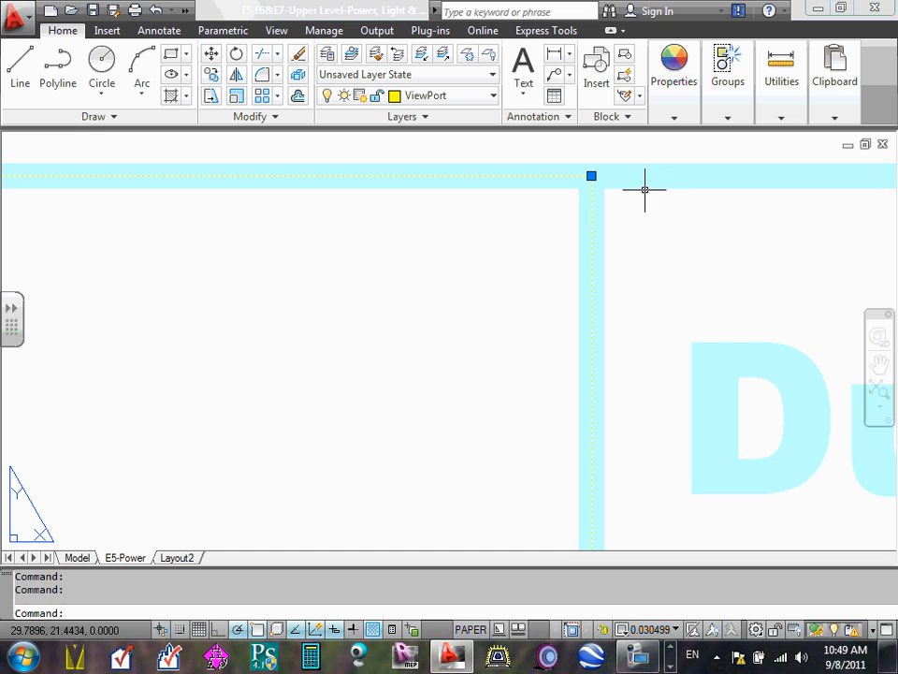
pyautogui.scroll(-5, 643, 192)
pyautogui.scroll(-5, 618, 208)
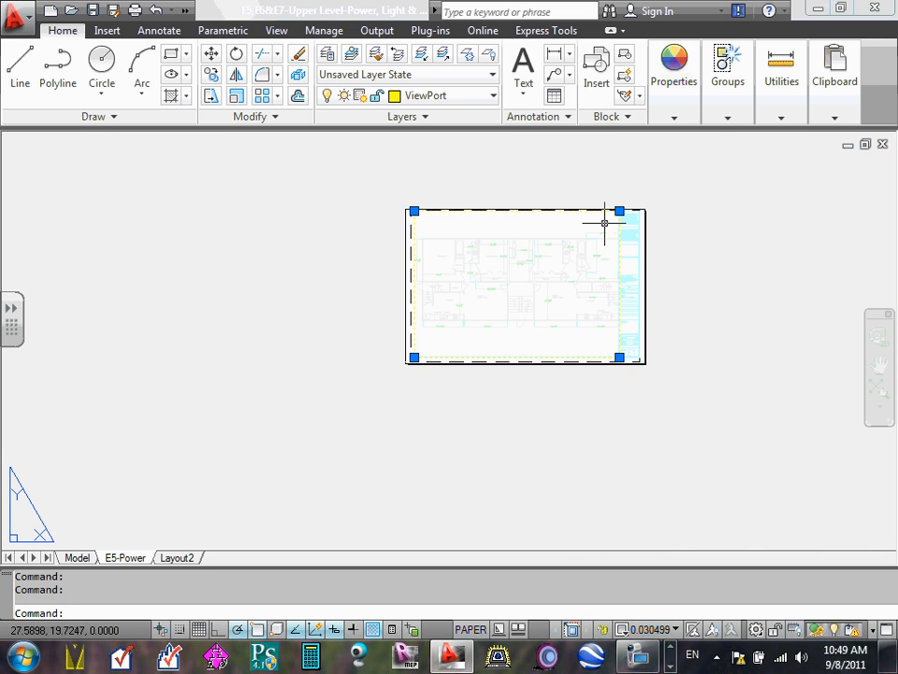
pyautogui.scroll(2, 411, 286)
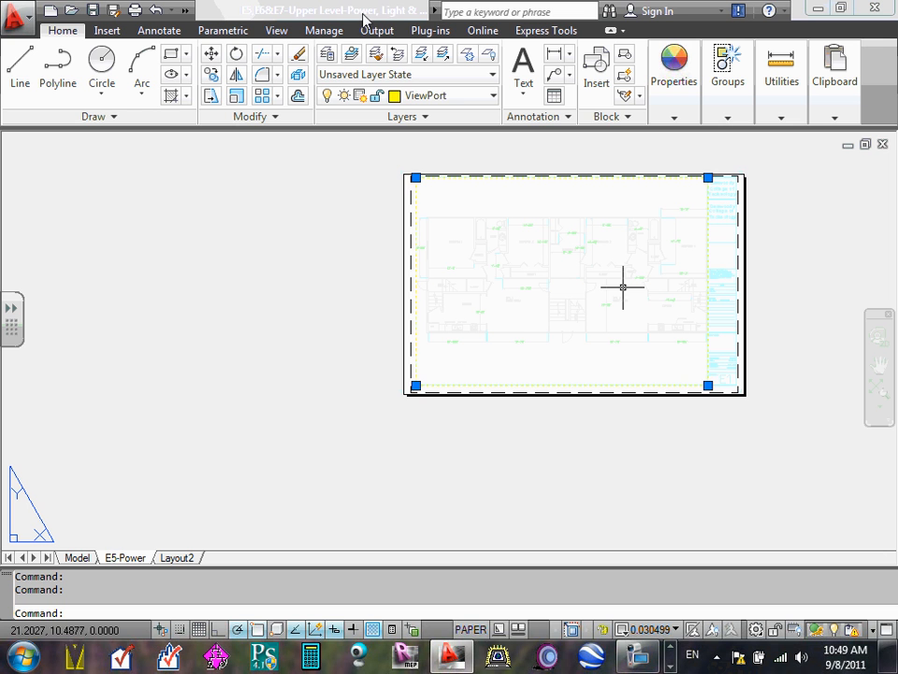
pyautogui.press('Escape')
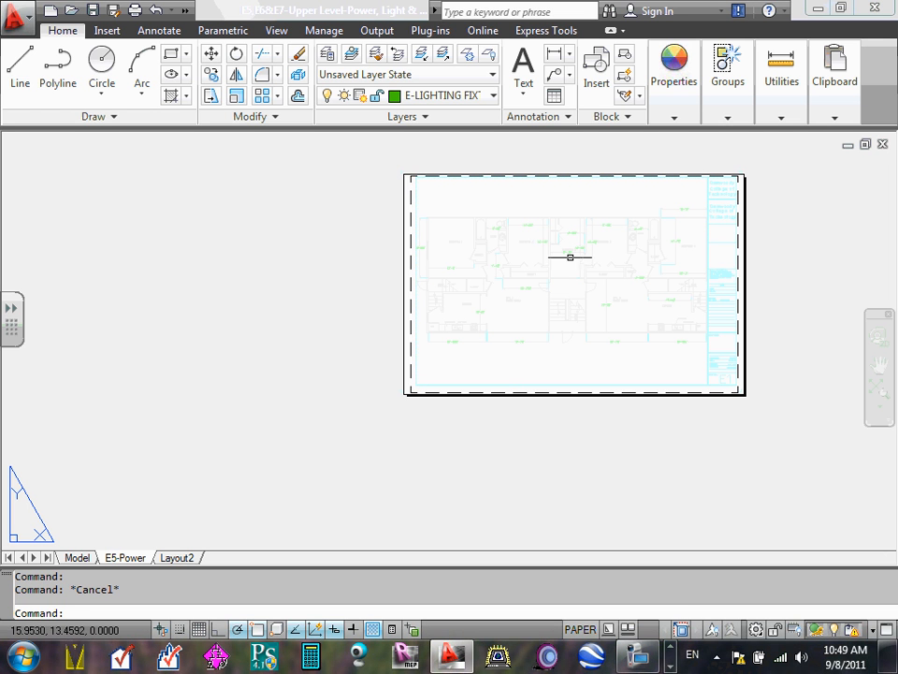
pyautogui.scroll(3, 669, 386)
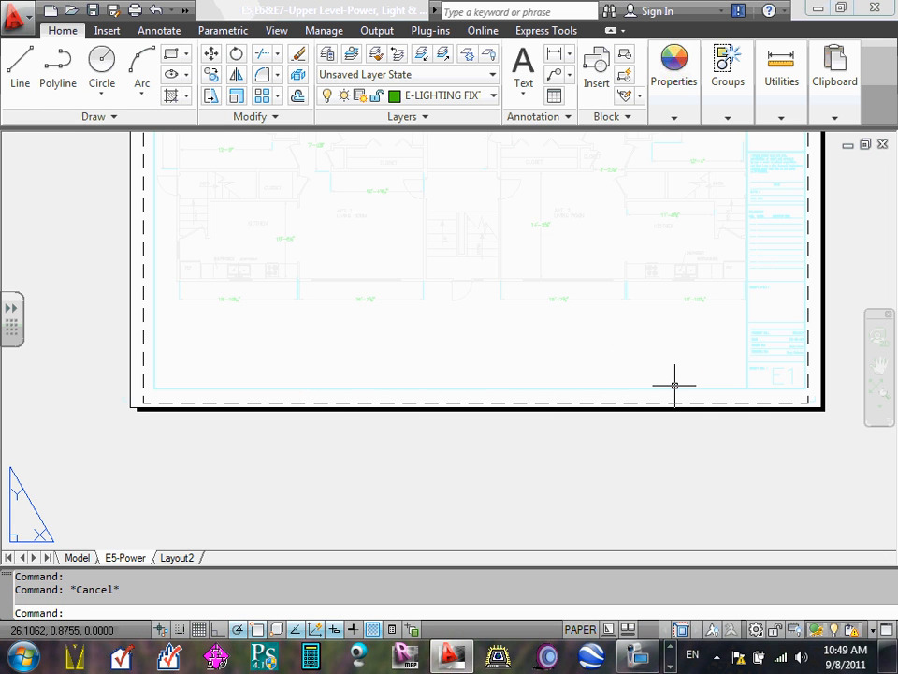
pyautogui.scroll(-2, 675, 383)
pyautogui.scroll(5, 725, 369)
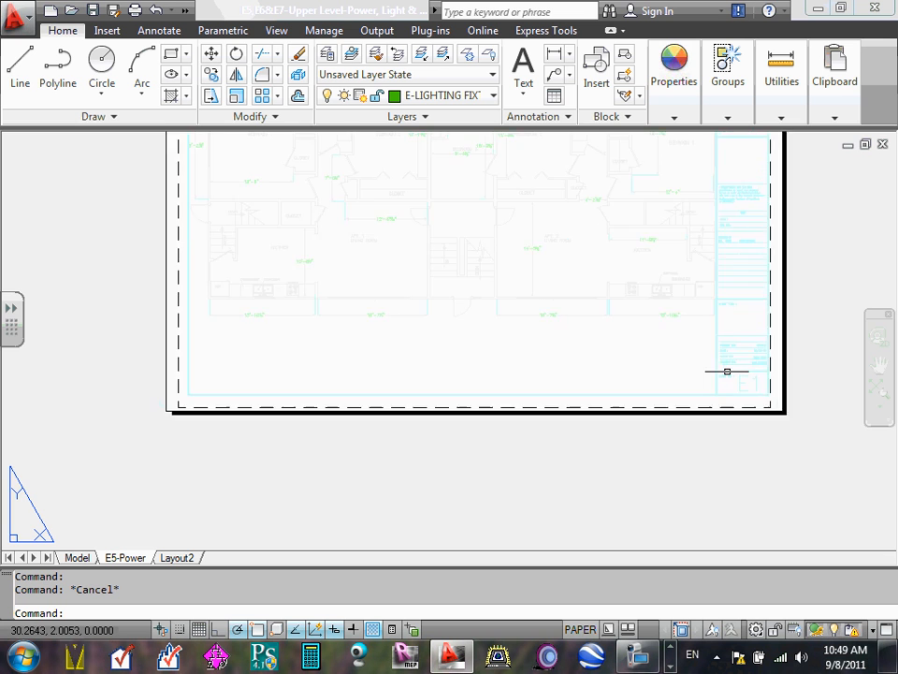
# - Examine the title block's sheet number field up close and the overall sheet arrangement
pyautogui.scroll(3, 786, 389)
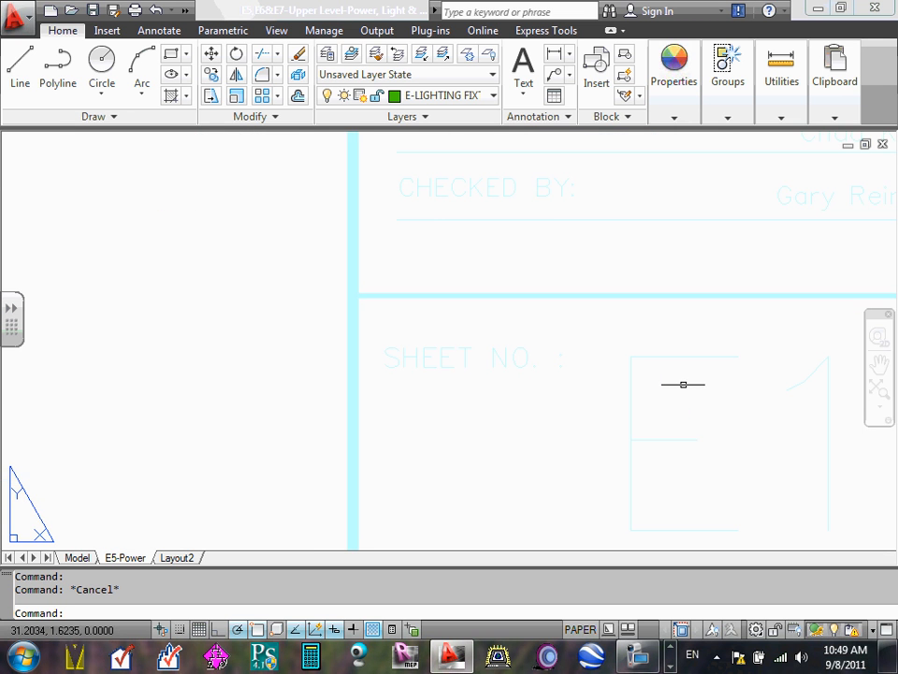
pyautogui.scroll(3, 683, 383)
pyautogui.scroll(-6, 449, 326)
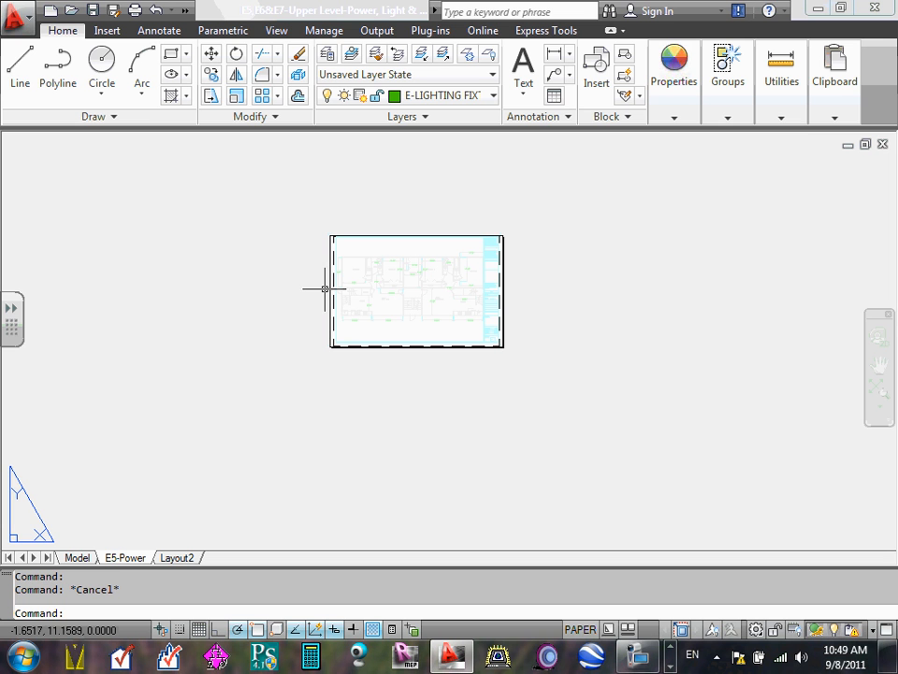
pyautogui.scroll(3, 427, 278)
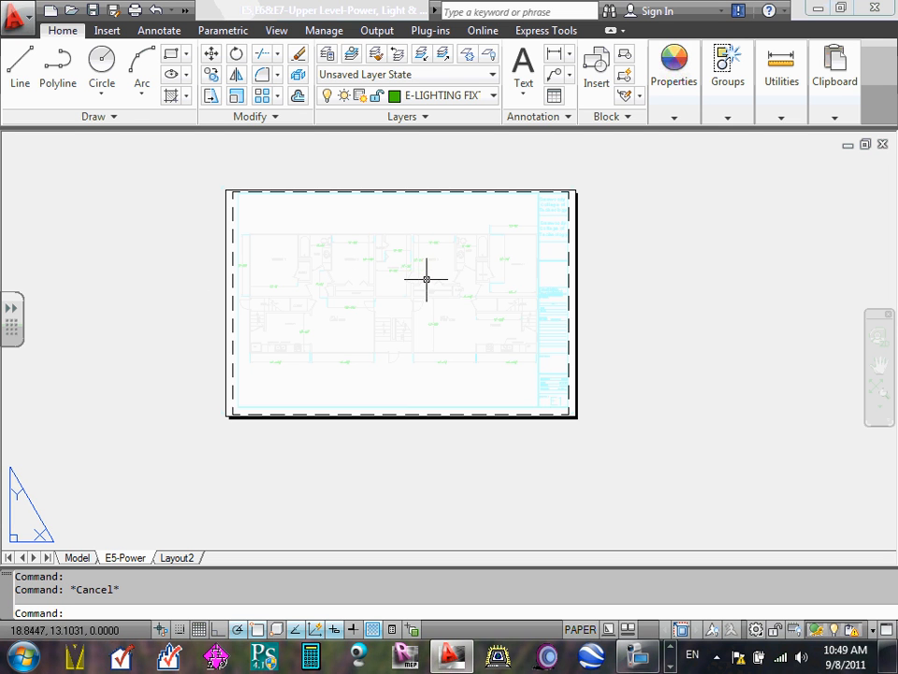
pyautogui.moveTo(426, 279); pyautogui.dragTo(475, 314, button='middle')
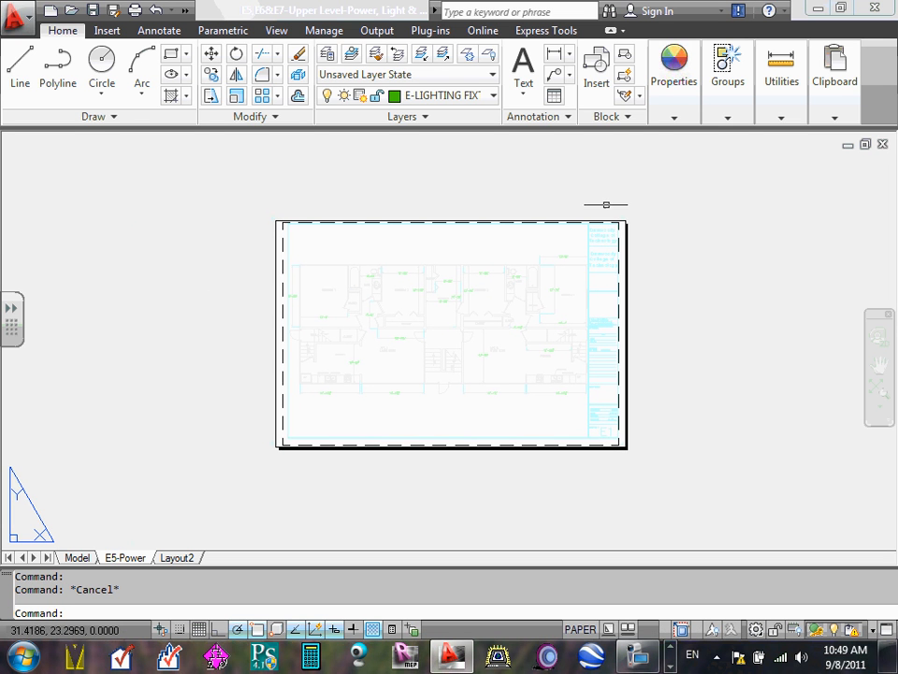
# - Select the floor plan viewport by its edge hidden beneath the title strip's vertical border line
pyautogui.scroll(5, 581, 223)
pyautogui.scroll(5, 605, 256)
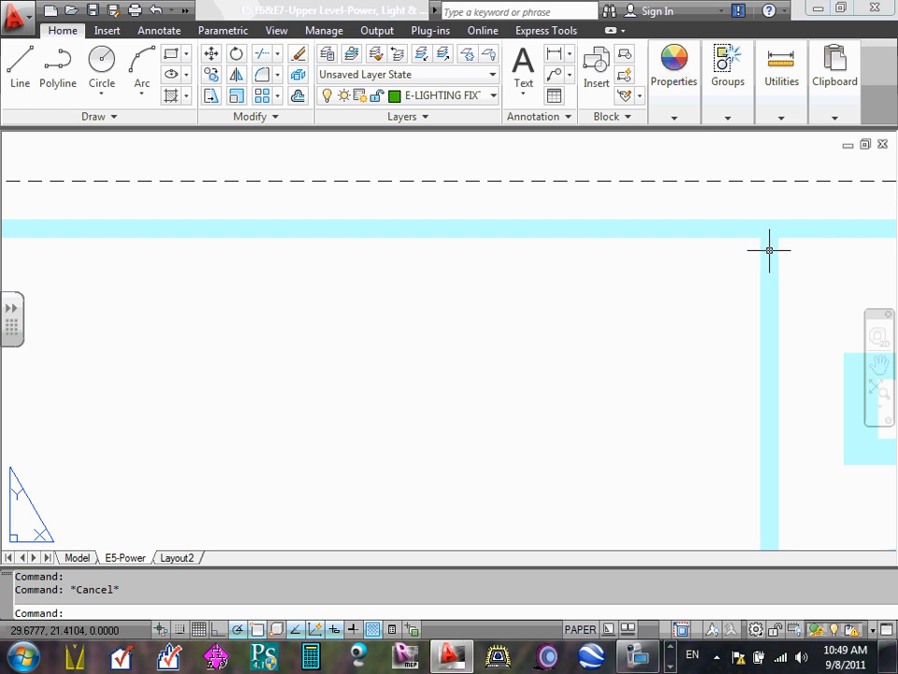
pyautogui.scroll(6, 768, 237)
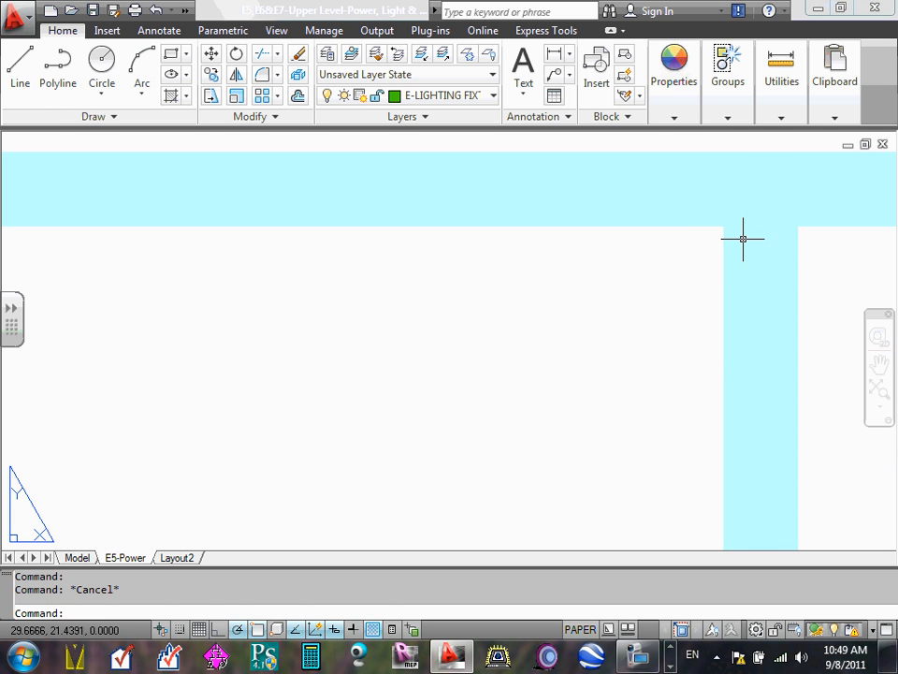
pyautogui.click(753, 242)
pyautogui.click(754, 242)
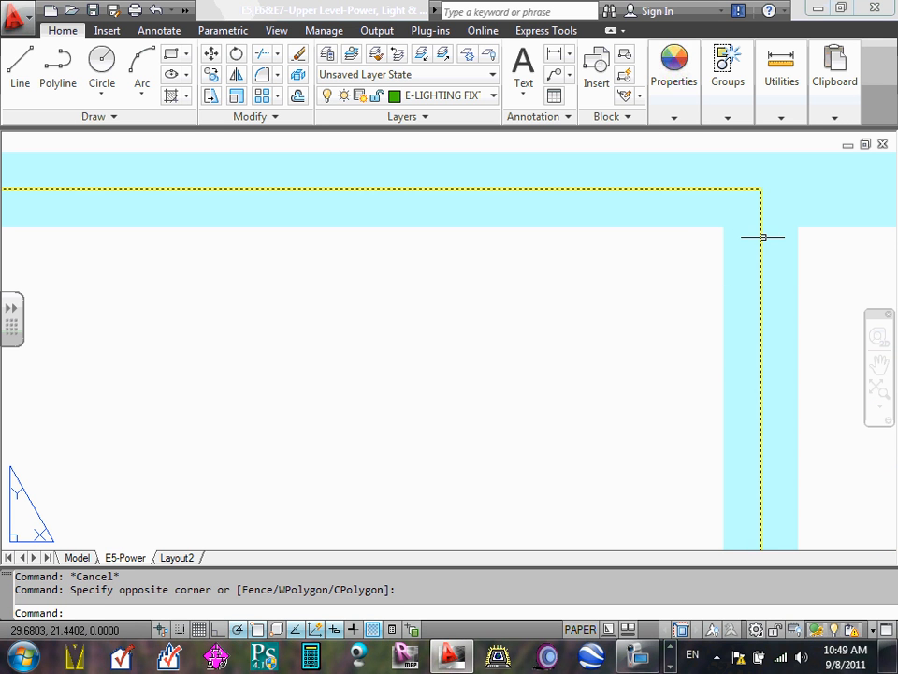
pyautogui.click(762, 236)
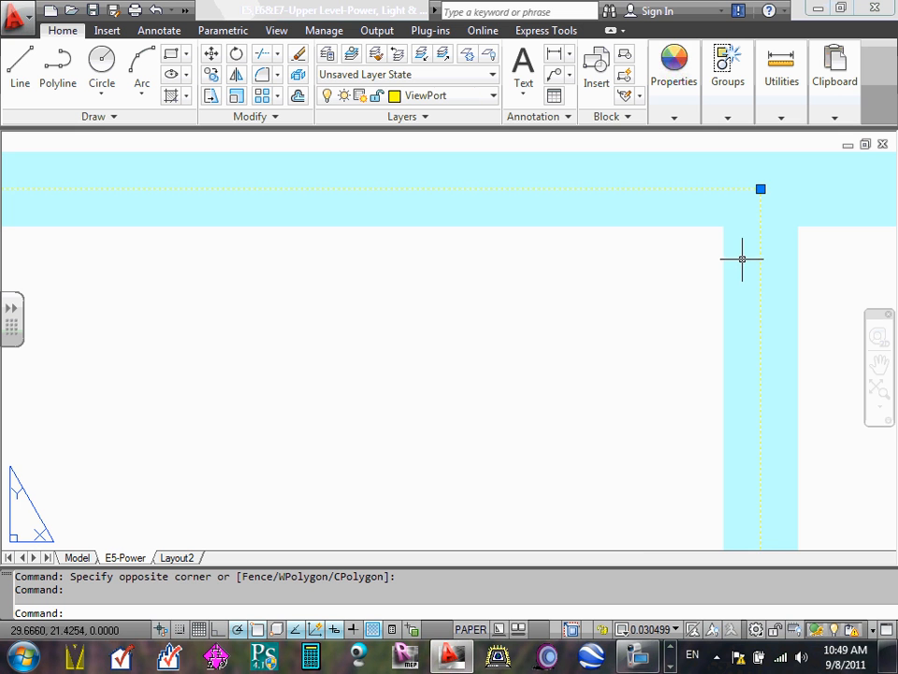
# - Check the selected viewport's corners against the title block border around the whole sheet
pyautogui.scroll(-5, 742, 260)
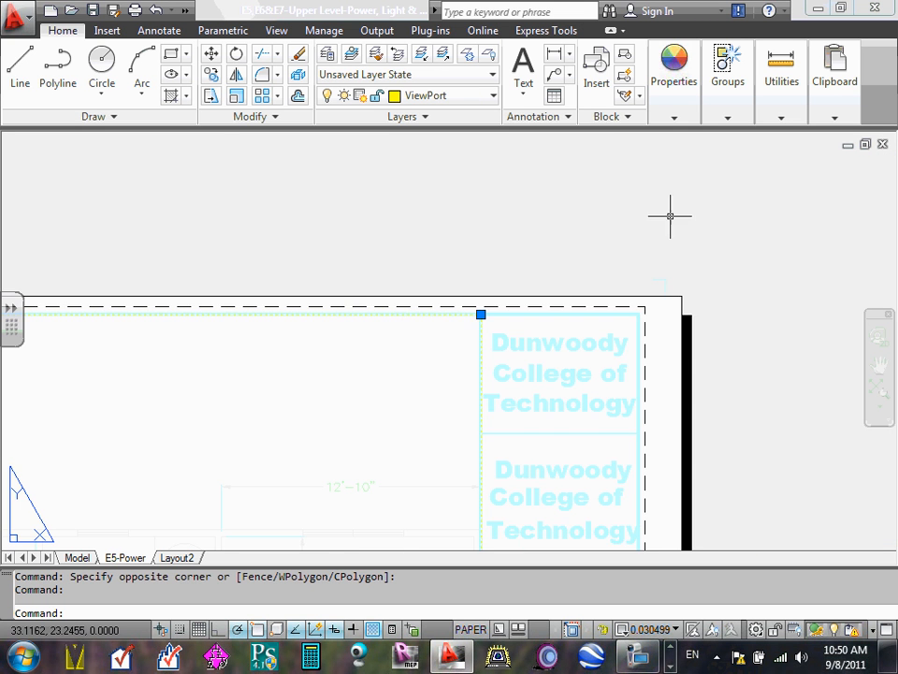
pyautogui.scroll(3, 671, 216)
pyautogui.moveTo(242, 423); pyautogui.dragTo(387, 393, button='middle')
pyautogui.scroll(-4, 386, 393)
pyautogui.moveTo(433, 369); pyautogui.dragTo(879, 86, button='middle')
pyautogui.scroll(-8, 784, 146)
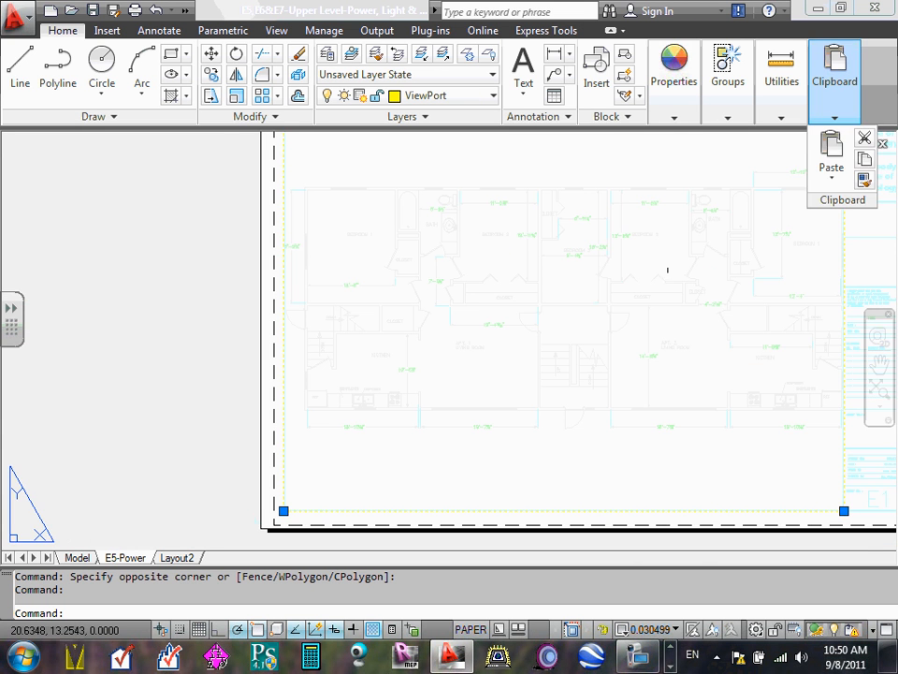
pyautogui.moveTo(600, 286); pyautogui.dragTo(501, 330, button='middle')
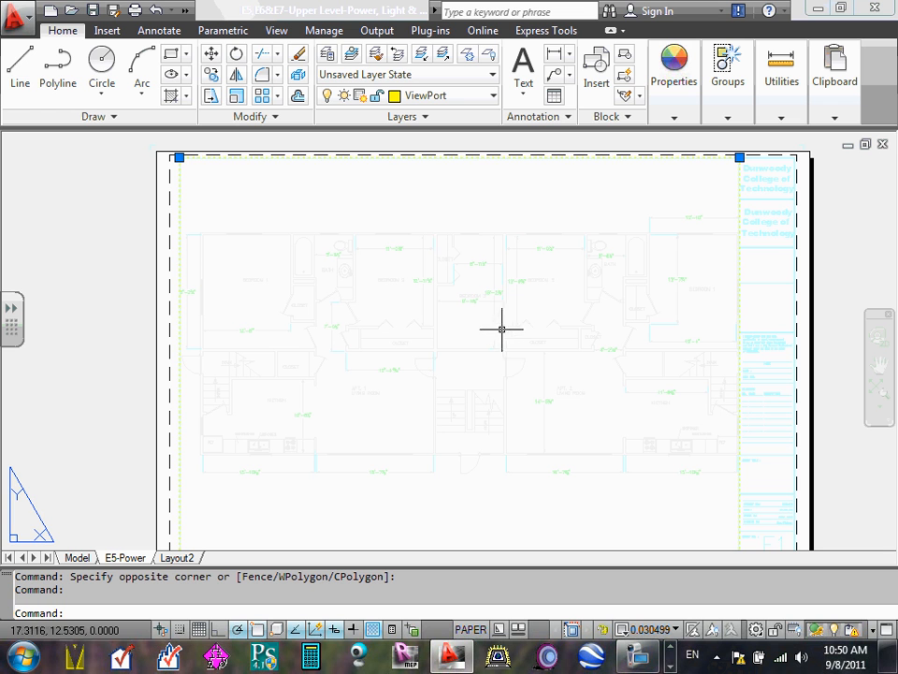
pyautogui.scroll(-2, 694, 458)
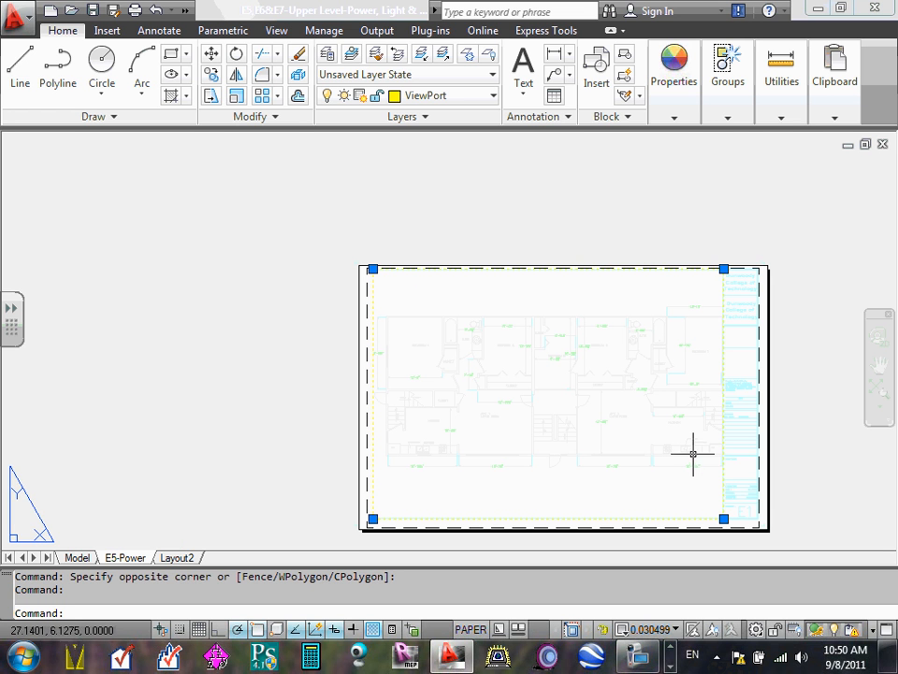
pyautogui.moveTo(689, 455); pyautogui.dragTo(630, 409, button='middle')
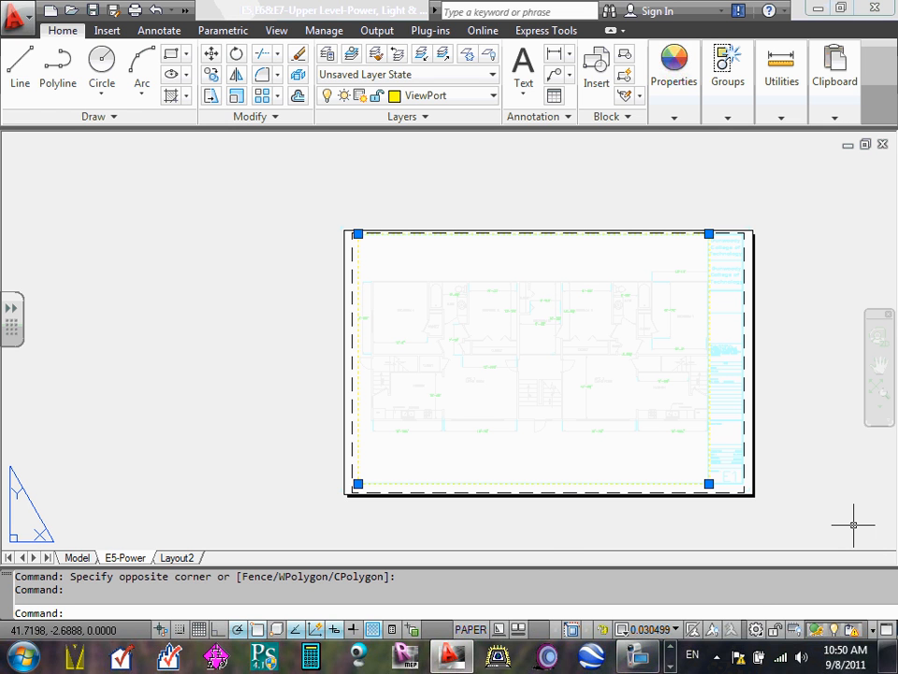
# - Try a viewport scale of 3/4" = 1'-0" on the floor plan and reduce it to 1/4" = 1'-0"
pyautogui.click(676, 630)
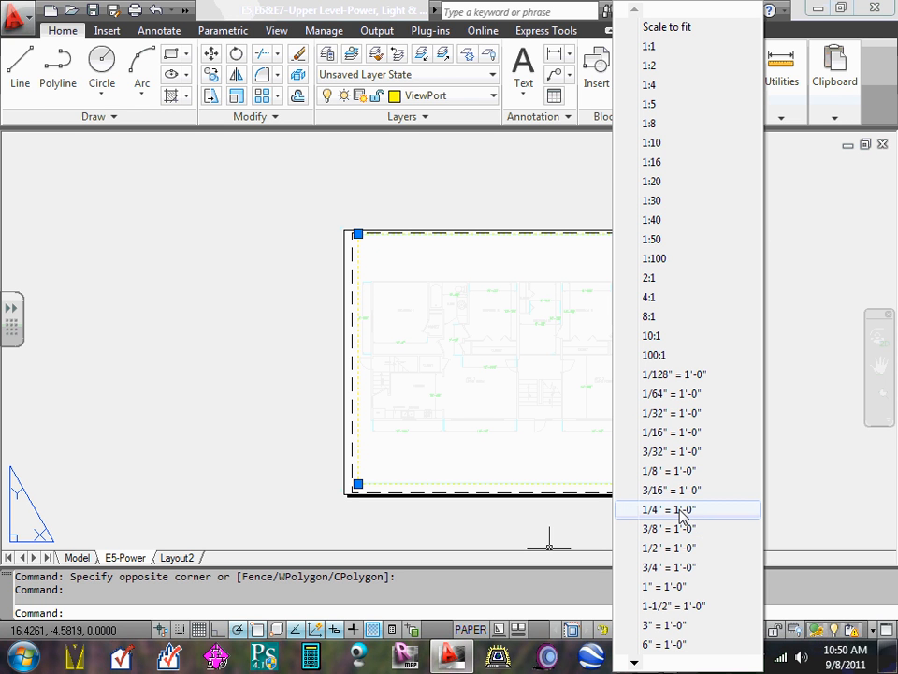
pyautogui.click(688, 569)
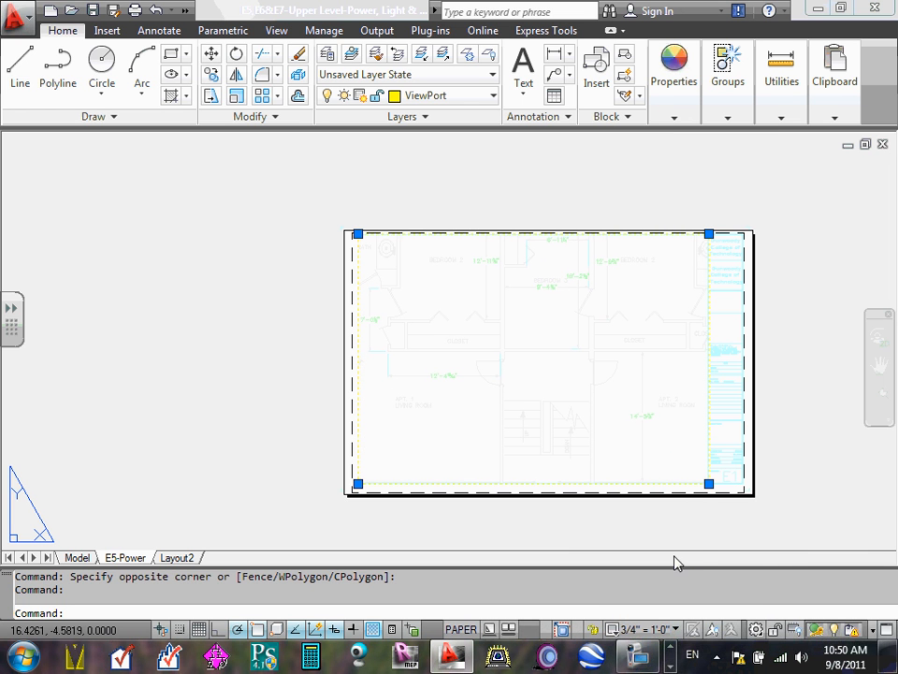
pyautogui.click(676, 632)
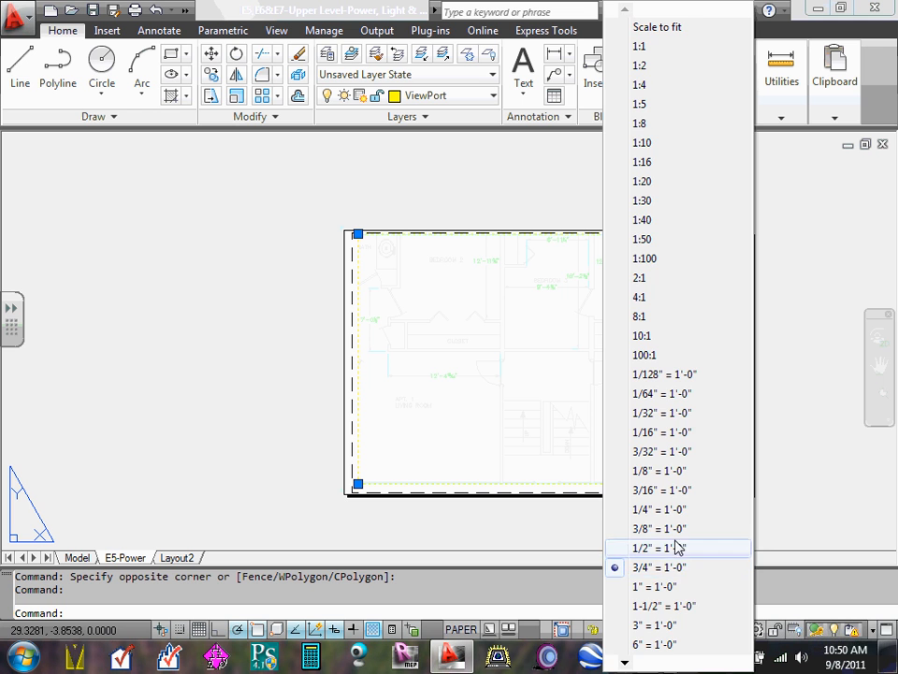
pyautogui.click(657, 513)
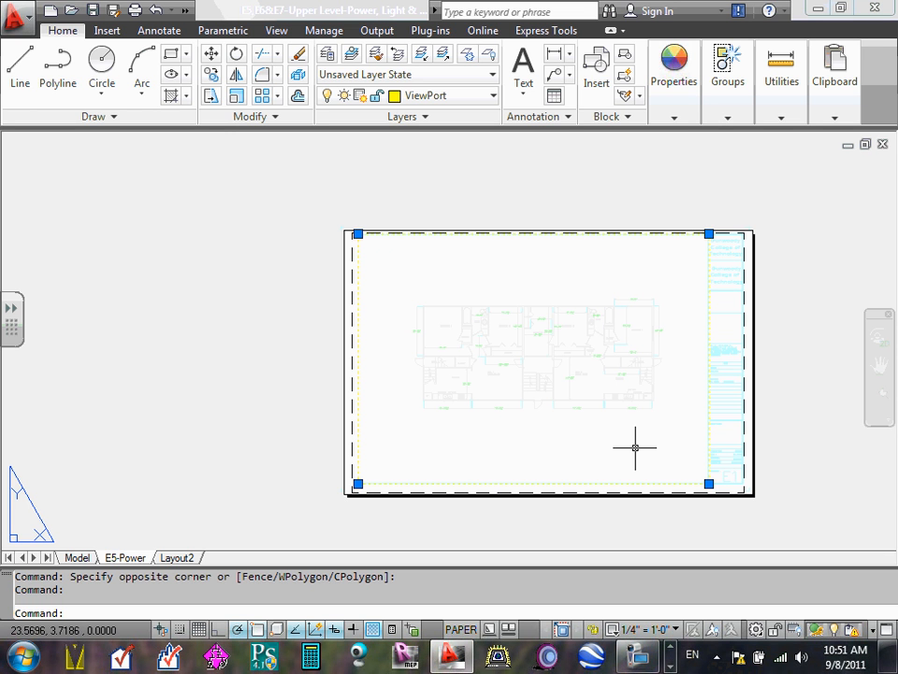
# - Compare the floor plan at 3/4" = 1'-0" once more and return the viewport scale to 1/4" = 1'-0"
pyautogui.click(676, 629)
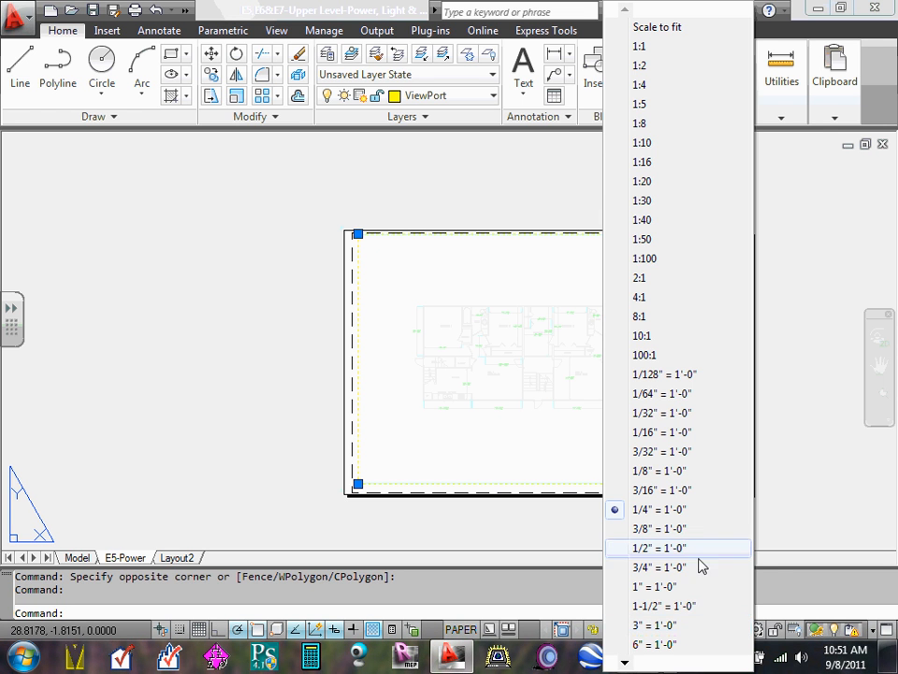
pyautogui.click(668, 567)
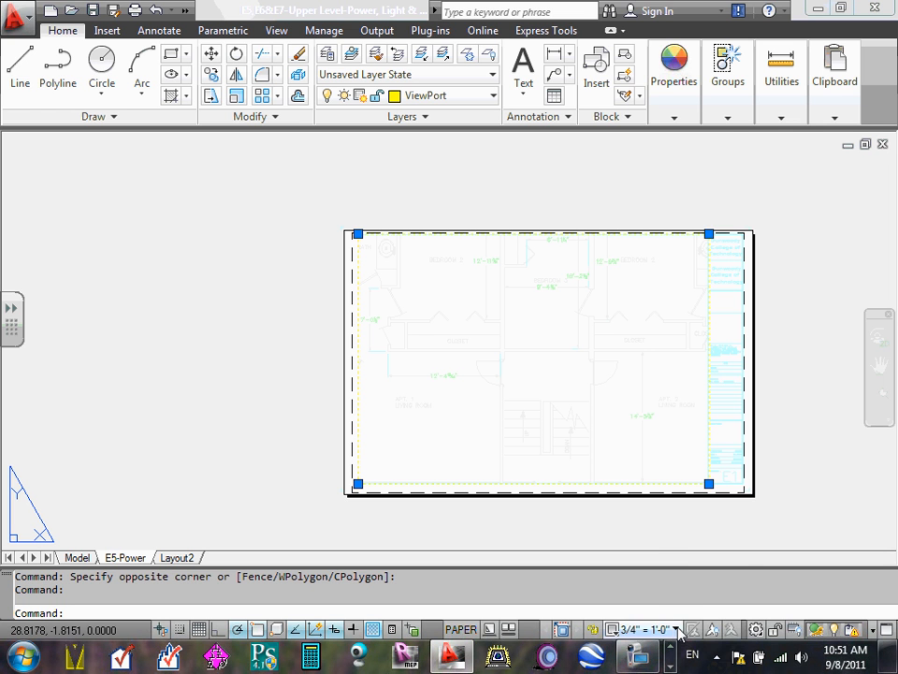
pyautogui.click(646, 629)
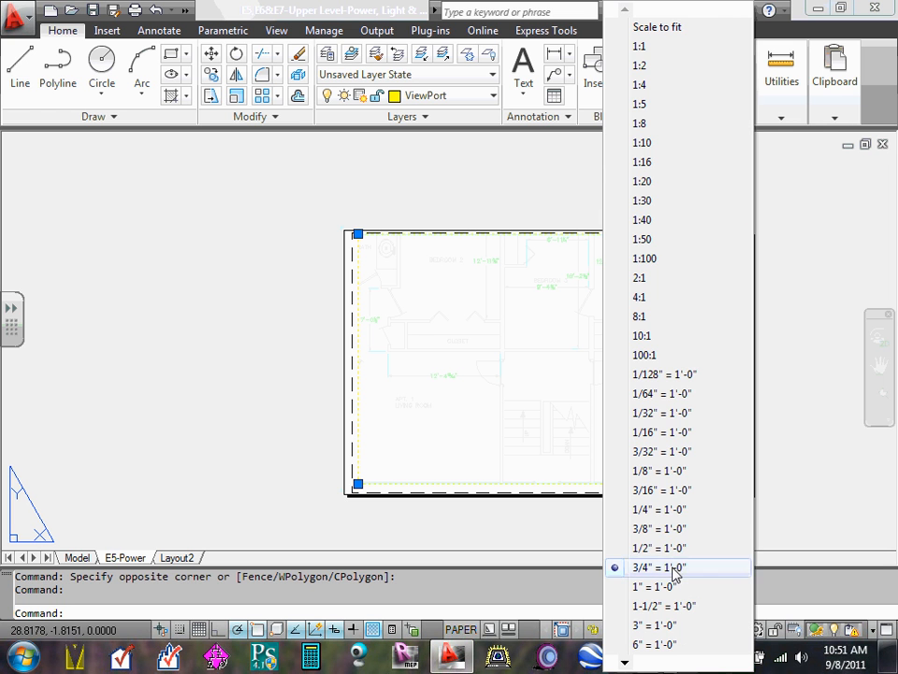
pyautogui.click(670, 510)
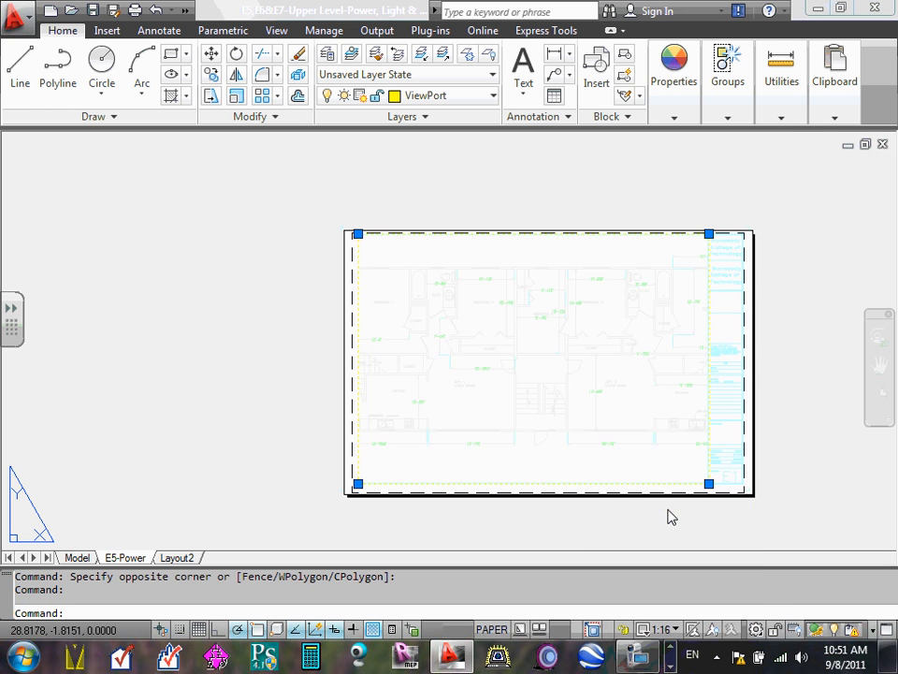
# - Try viewport scales of 3/8" = 1'-0" and 1/2" = 1'-0", and set the scale back to 1/4" = 1'-0"
pyautogui.click(679, 633)
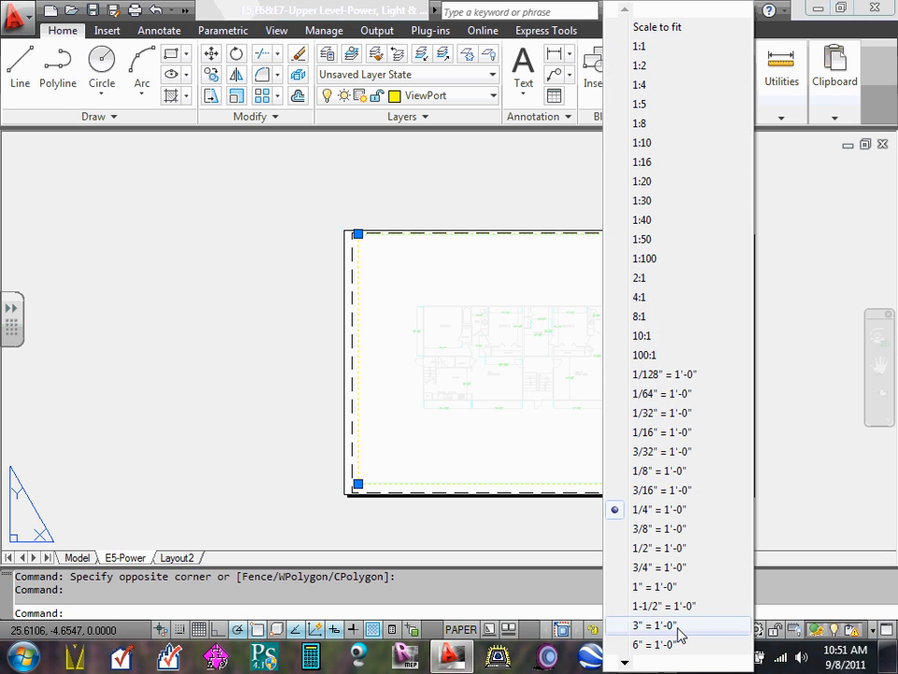
pyautogui.click(677, 532)
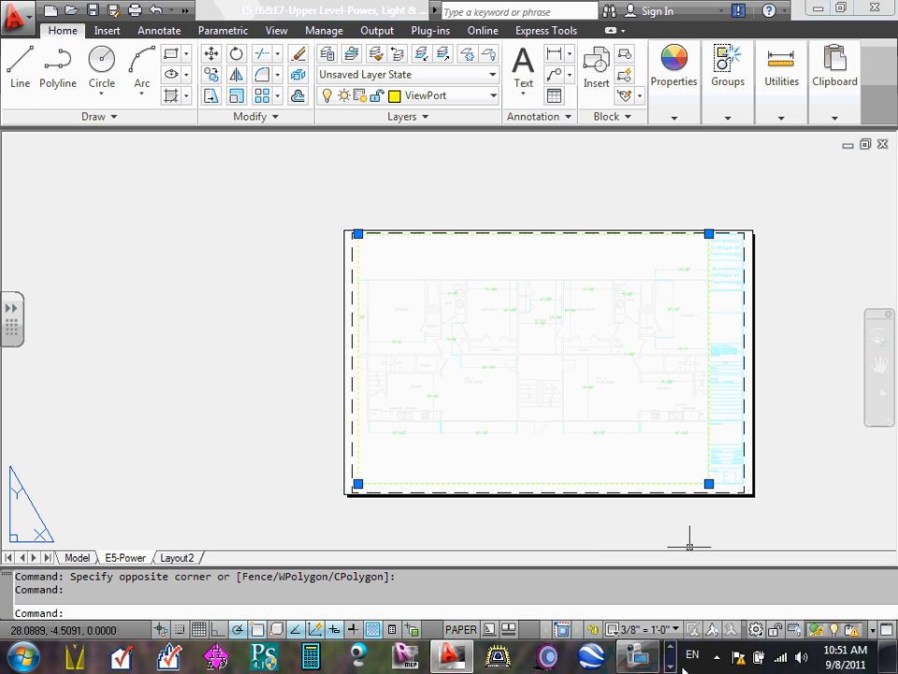
pyautogui.click(677, 630)
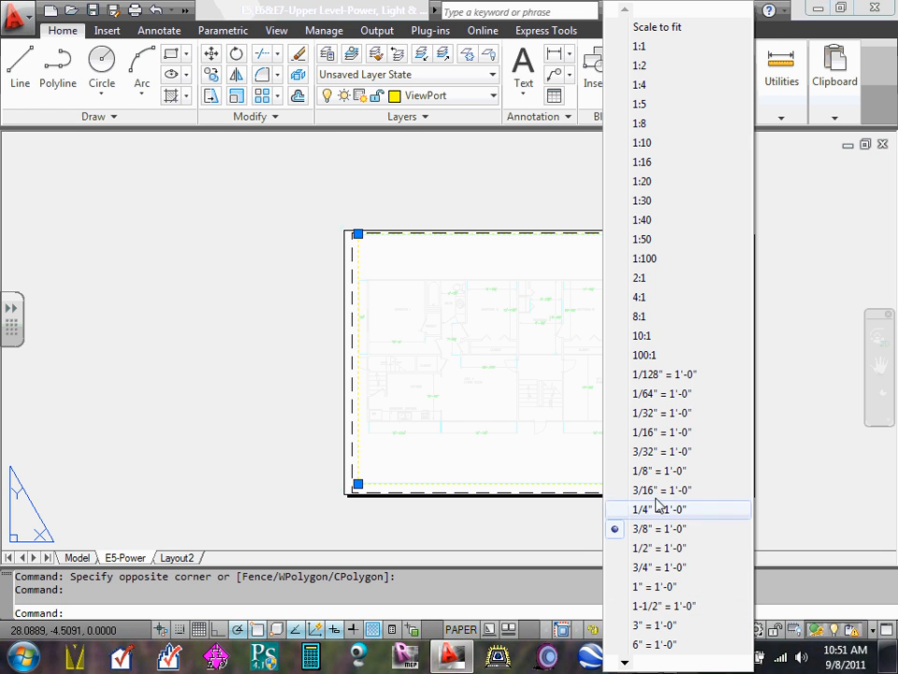
pyautogui.click(652, 547)
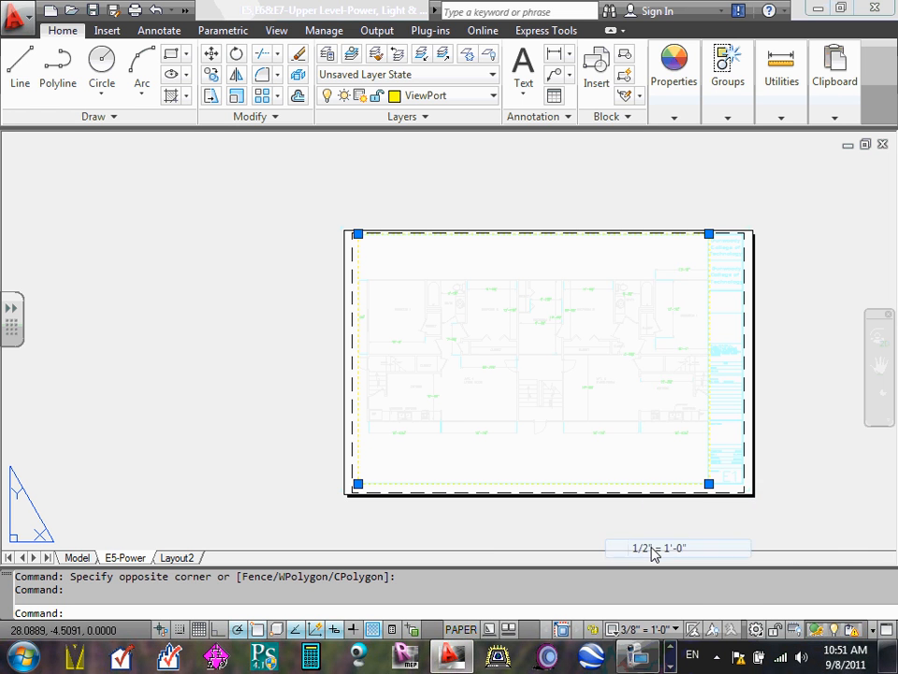
pyautogui.click(677, 630)
pyautogui.click(660, 508)
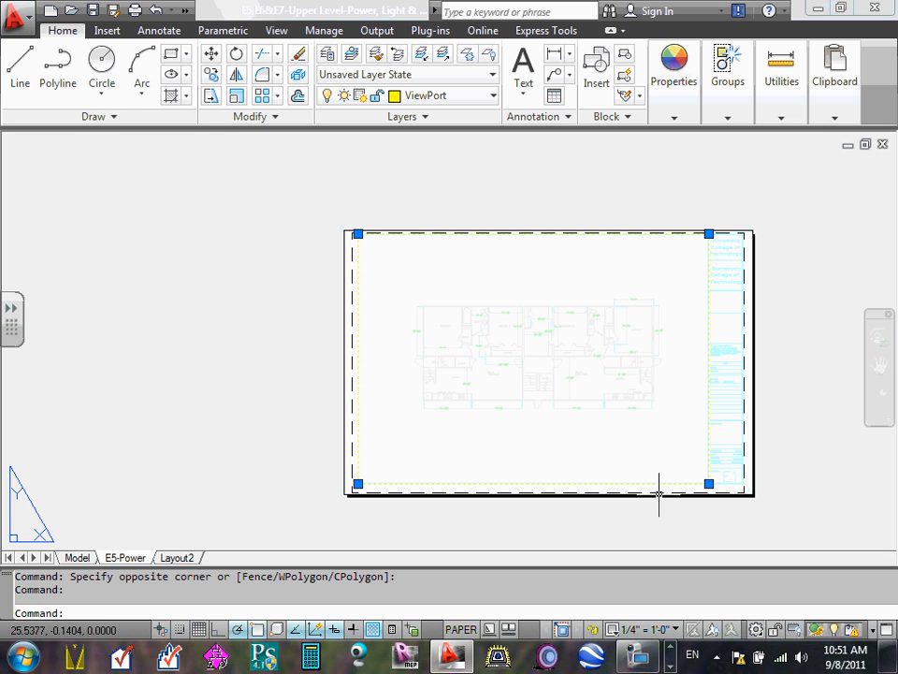
# - Clear the viewport selection, and switch into the viewport's model space and back out to paper space
pyautogui.press('Escape')
pyautogui.press('Escape')
pyautogui.doubleClick(520, 278)
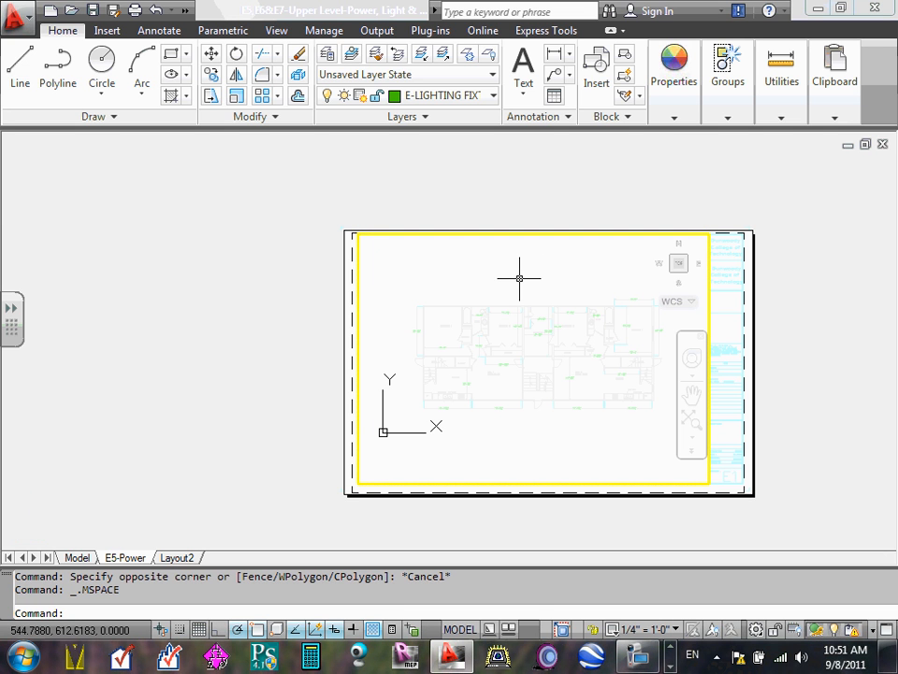
pyautogui.doubleClick(353, 279)
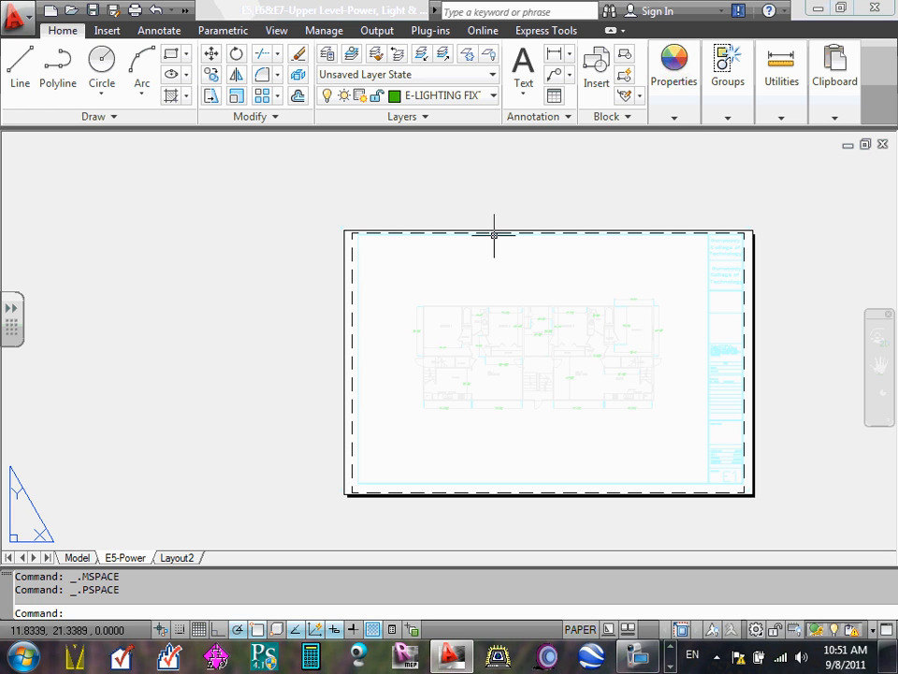
# - Zoom the floor plan to its extents inside the viewport's model space and return to paper space
pyautogui.doubleClick(537, 272)
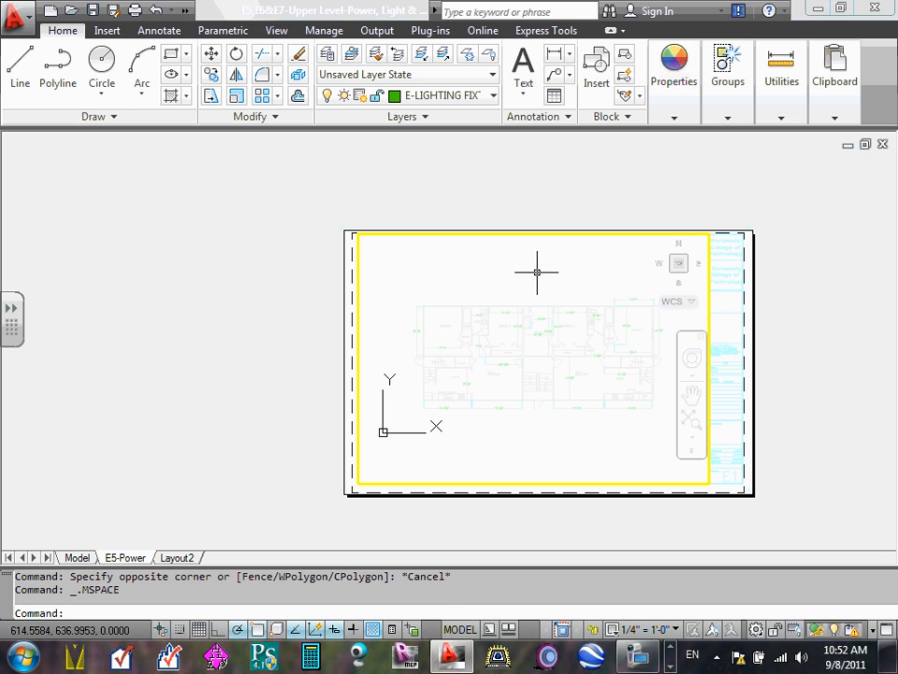
pyautogui.write('z')
pyautogui.press('Return')
pyautogui.write('e')
pyautogui.press('Return')
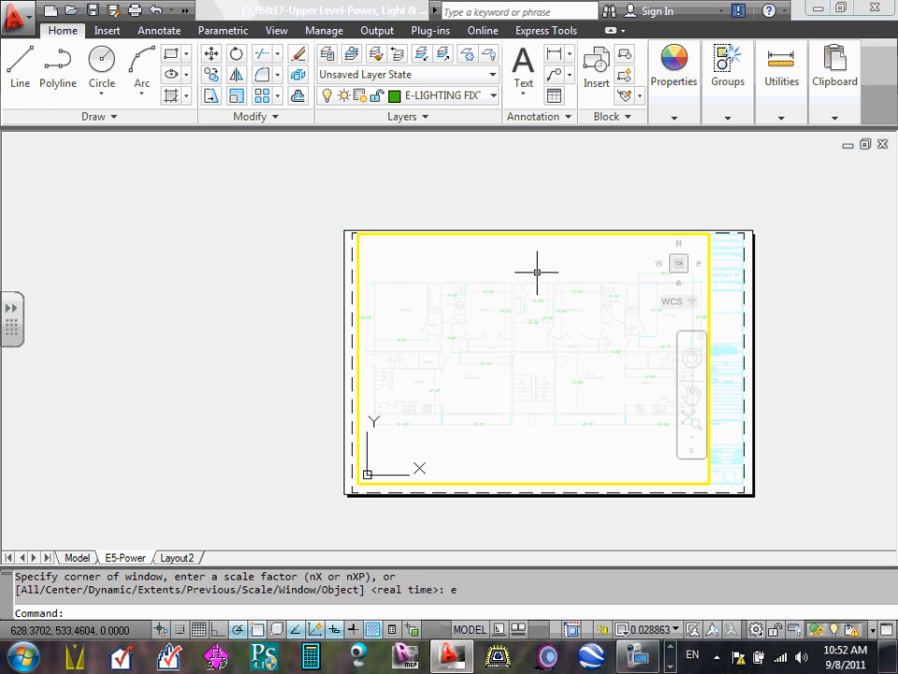
pyautogui.doubleClick(347, 281)
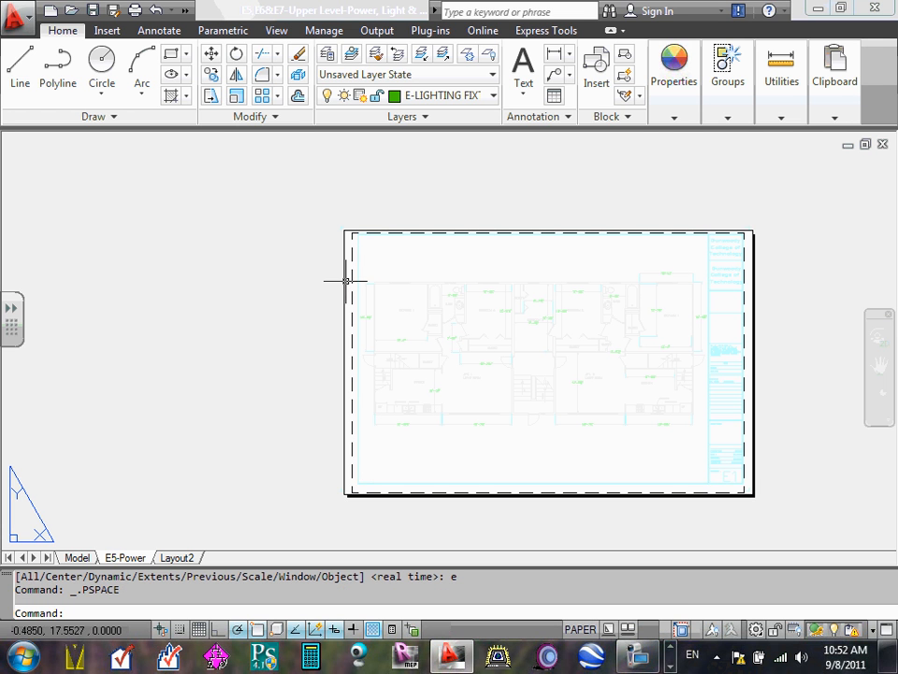
# - Set the floor plan viewport's scale to 1/4" = 1'-0" and clear the viewport selection
pyautogui.scroll(2, 710, 273)
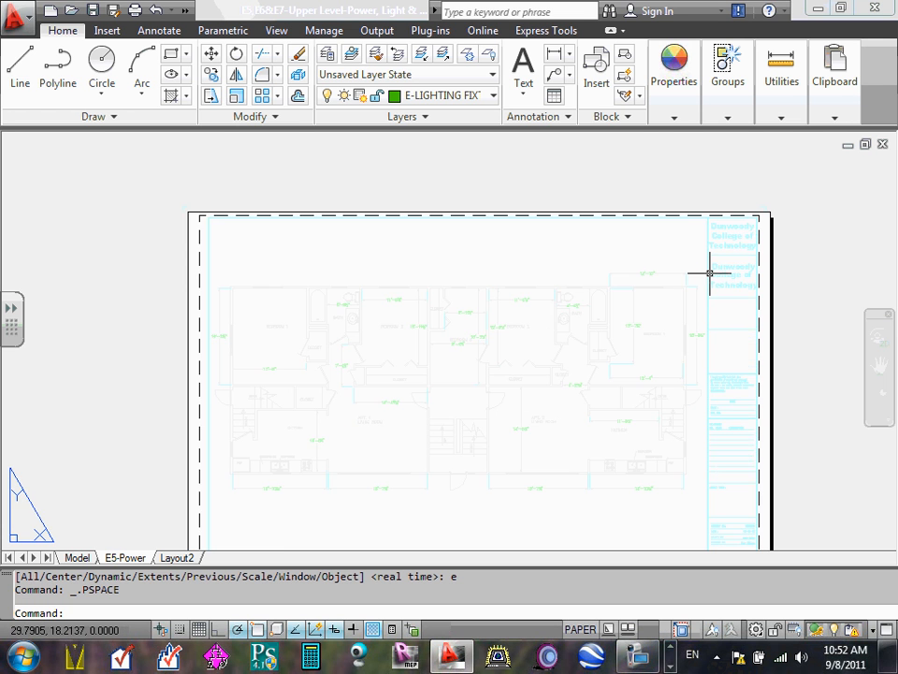
pyautogui.scroll(4, 709, 273)
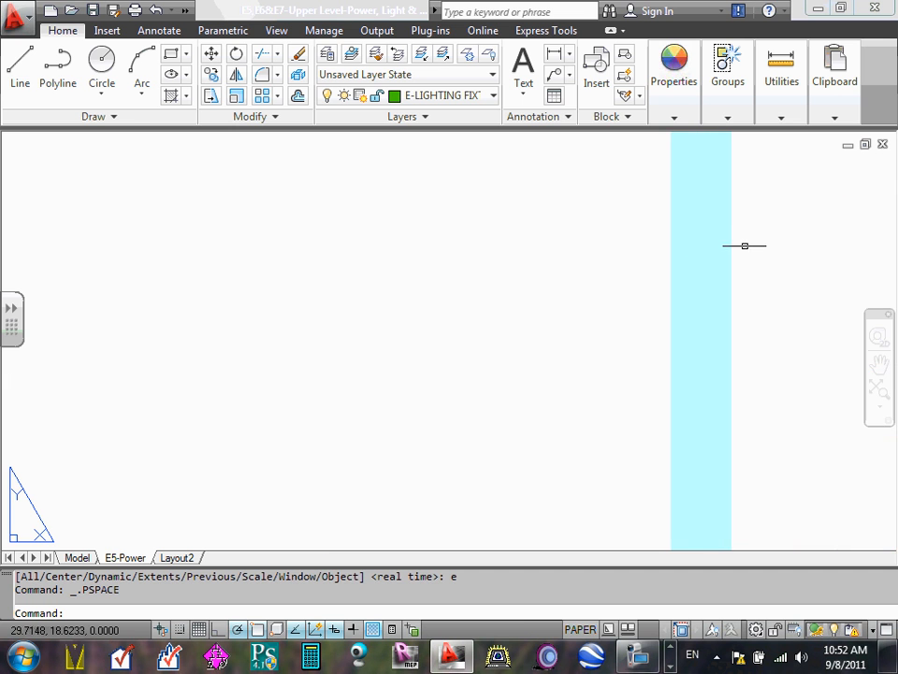
pyautogui.click(701, 236)
pyautogui.scroll(-5, 733, 252)
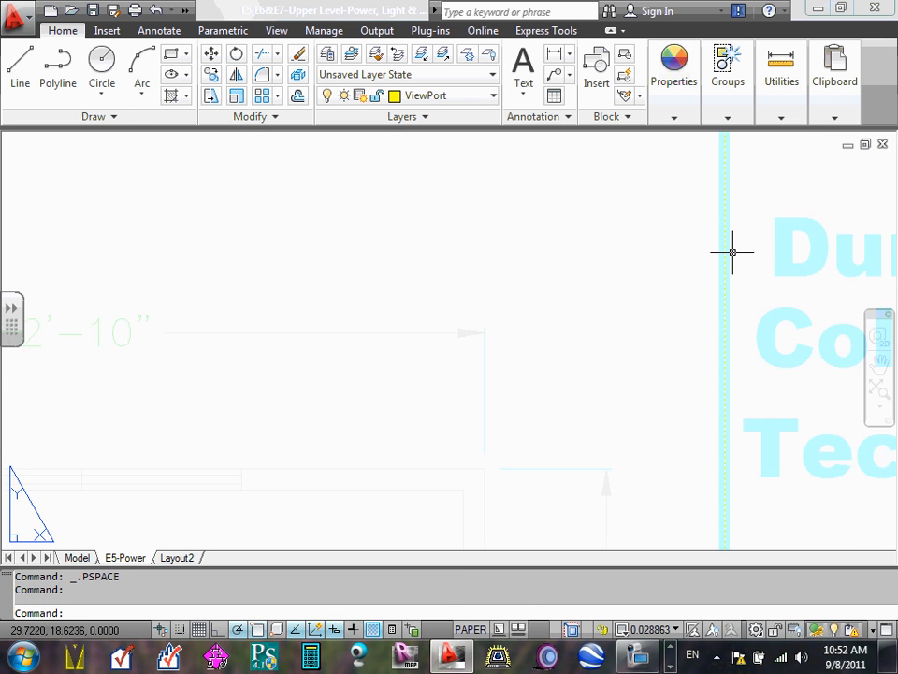
pyautogui.scroll(-4, 733, 251)
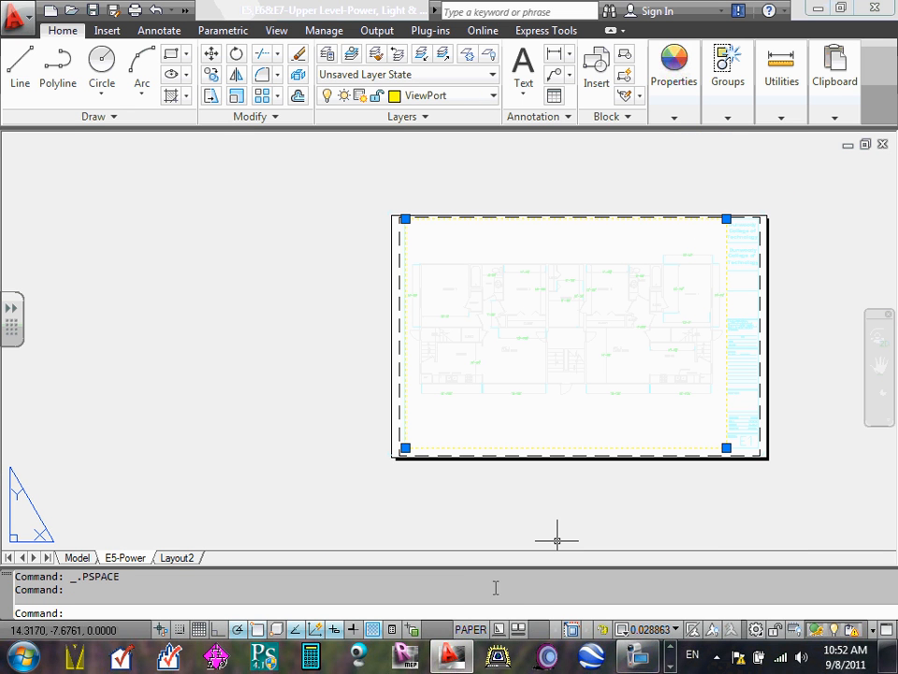
pyautogui.click(676, 631)
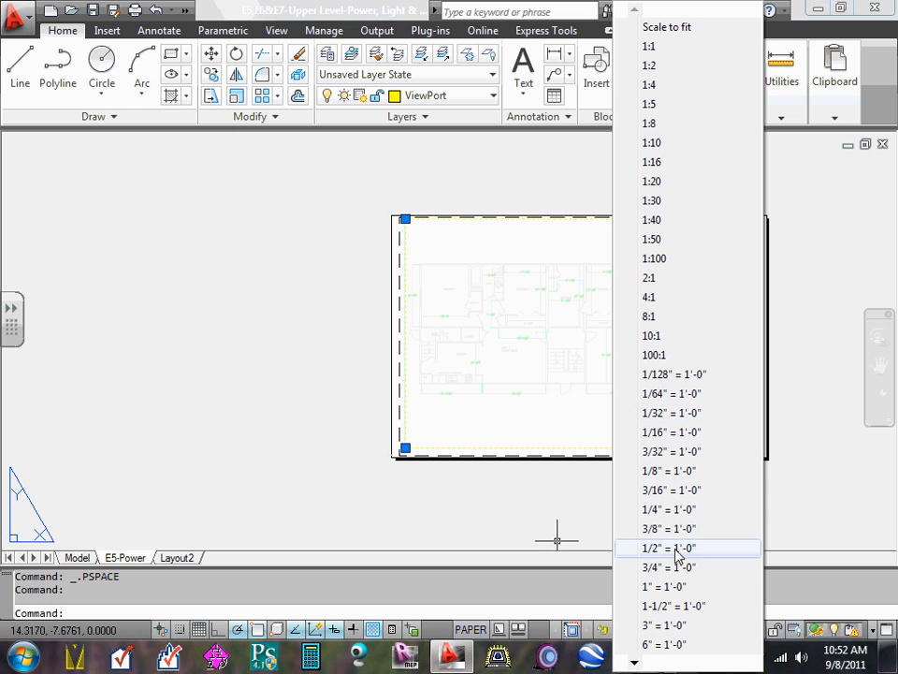
pyautogui.click(687, 510)
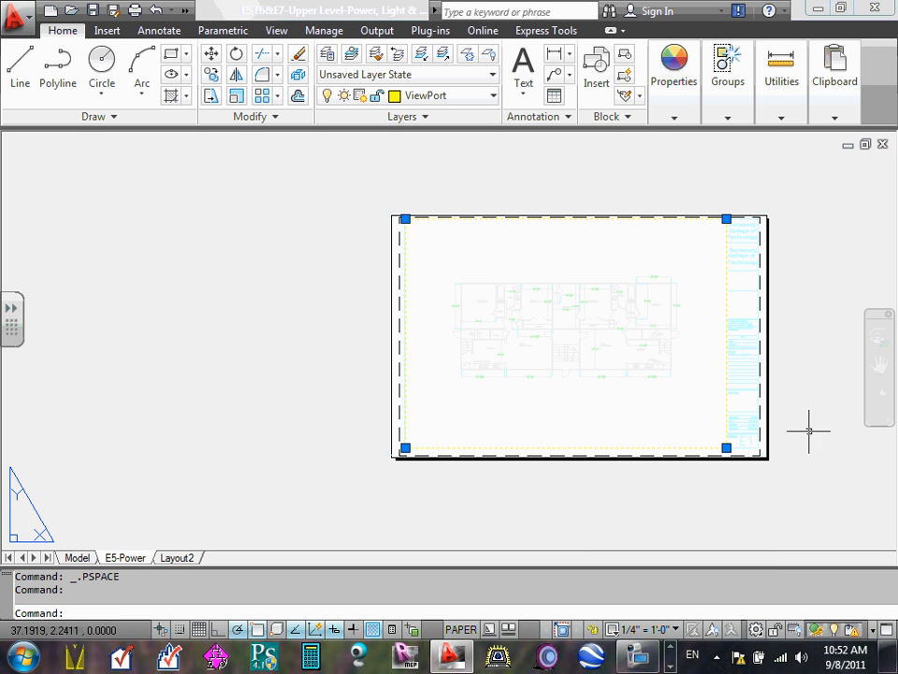
pyautogui.press('Escape')
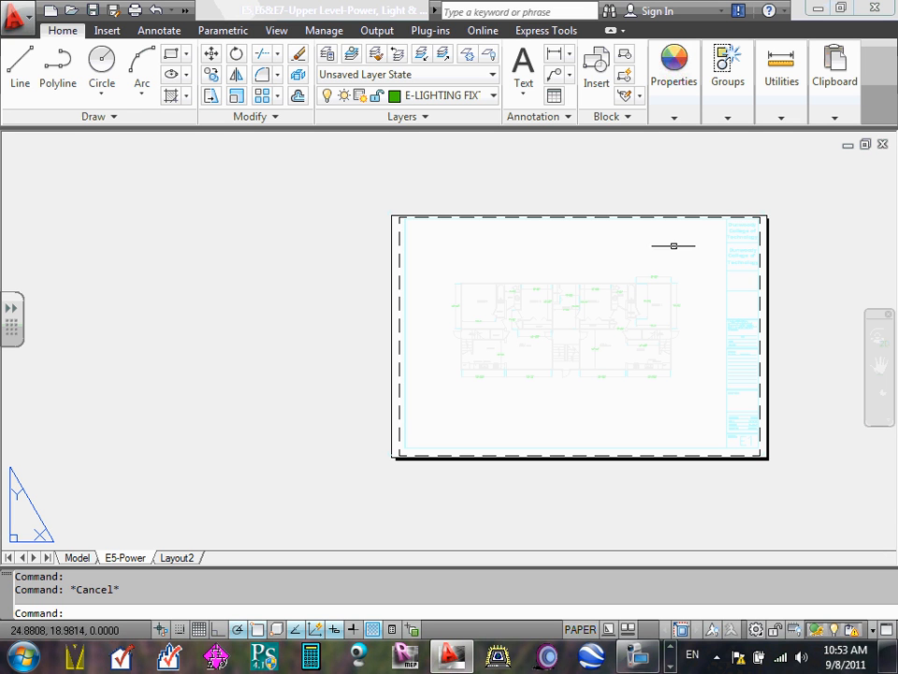
# - Enter the viewport's model space from its edge beside the title block, zoom the plan out, and return to paper space
pyautogui.scroll(8, 728, 220)
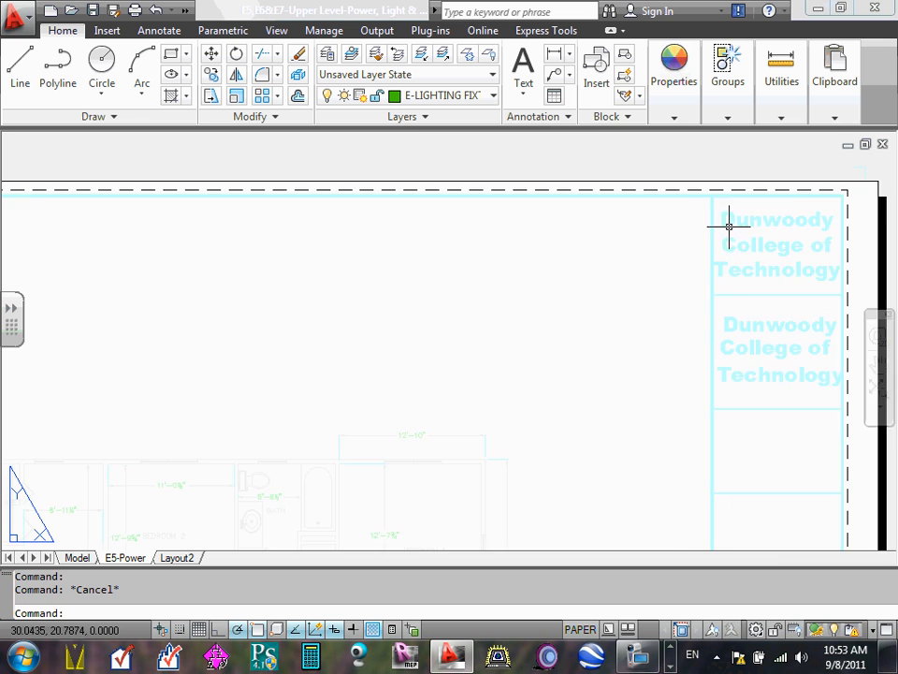
pyautogui.scroll(5, 683, 207)
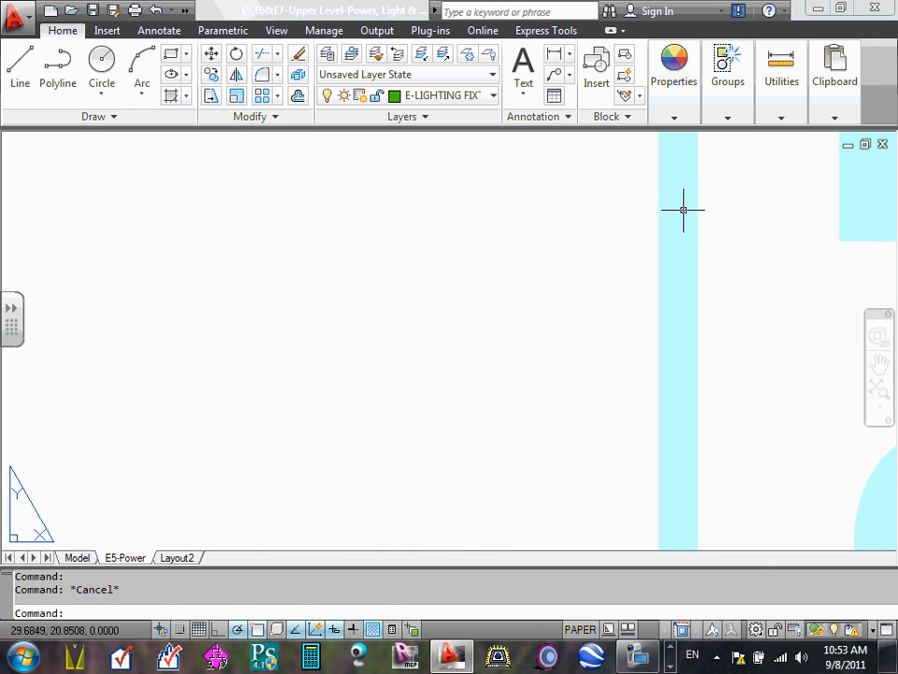
pyautogui.doubleClick(674, 204)
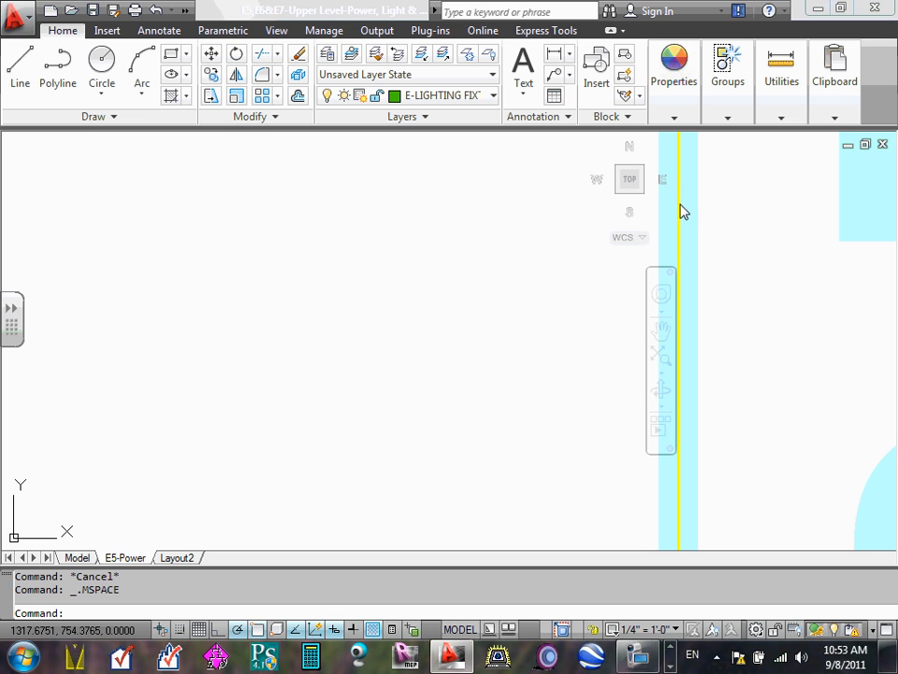
pyautogui.scroll(-4, 680, 210)
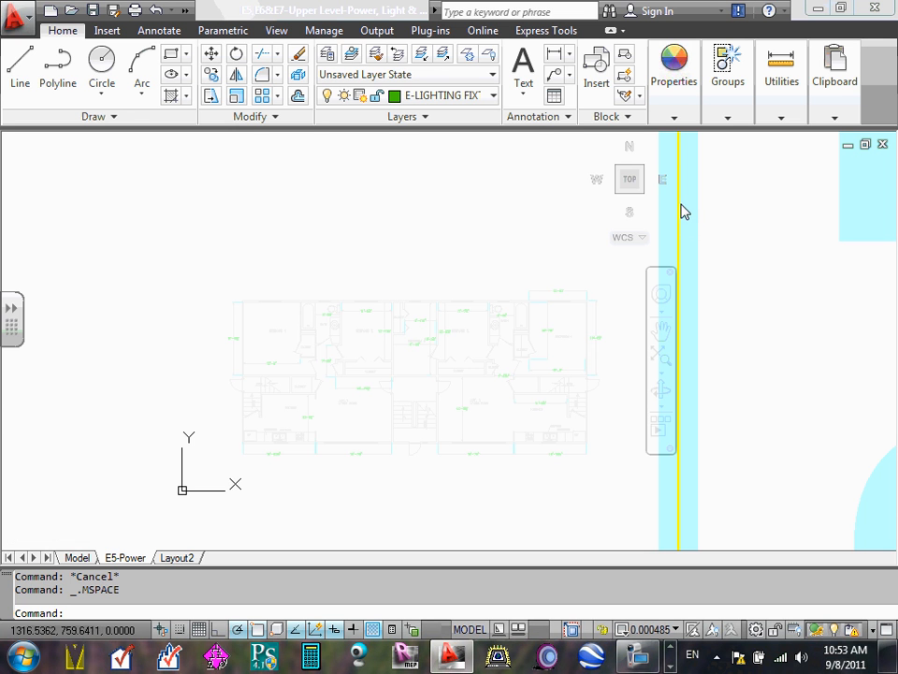
pyautogui.scroll(2, 679, 208)
pyautogui.doubleClick(763, 227)
pyautogui.scroll(-3, 752, 216)
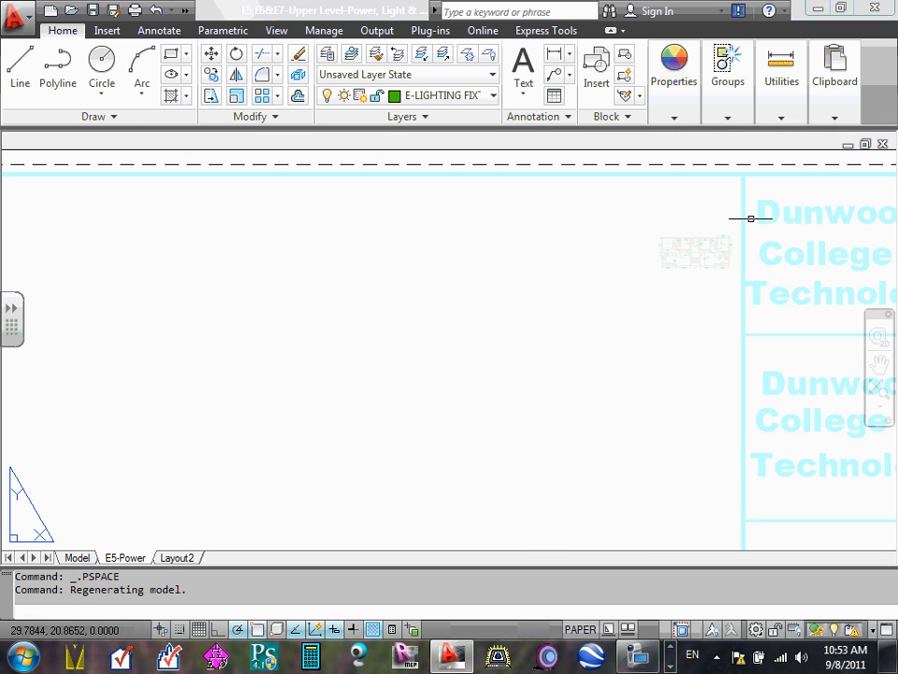
pyautogui.scroll(2, 752, 200)
pyautogui.click(710, 199)
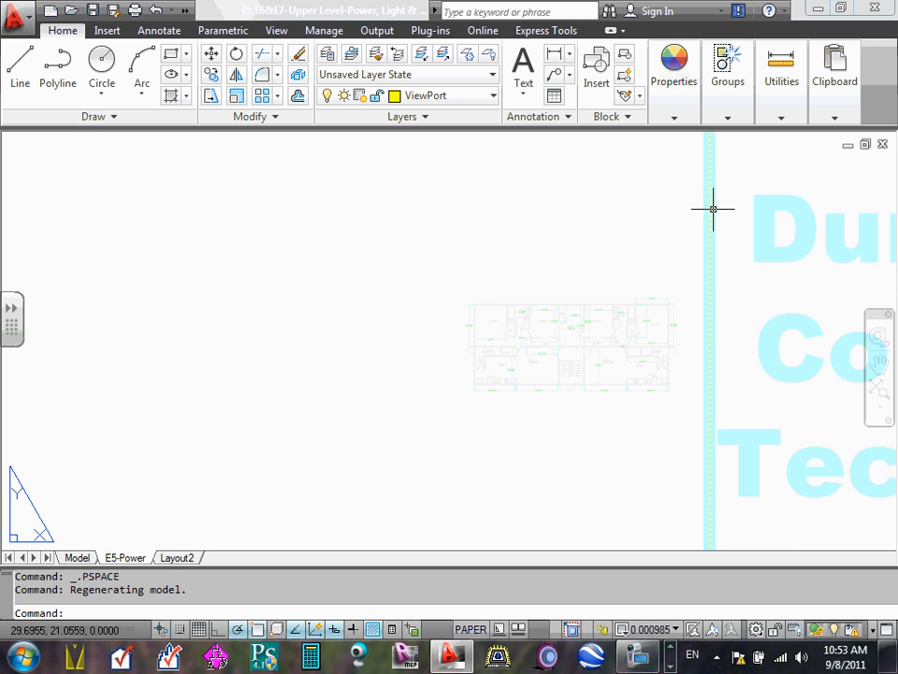
pyautogui.scroll(3, 711, 210)
pyautogui.scroll(-5, 726, 202)
pyautogui.scroll(3, 727, 202)
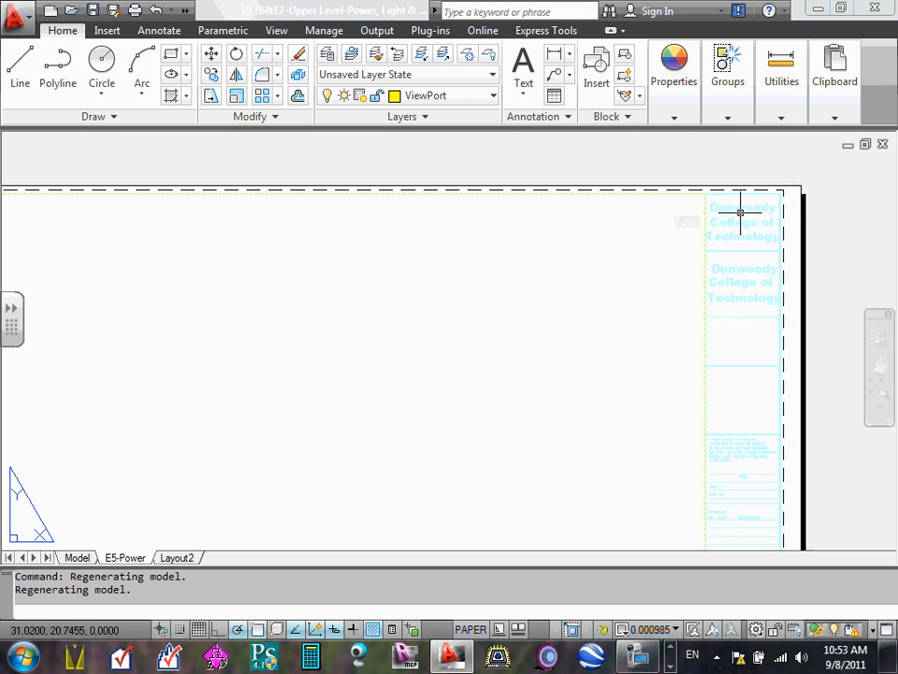
pyautogui.scroll(2, 683, 191)
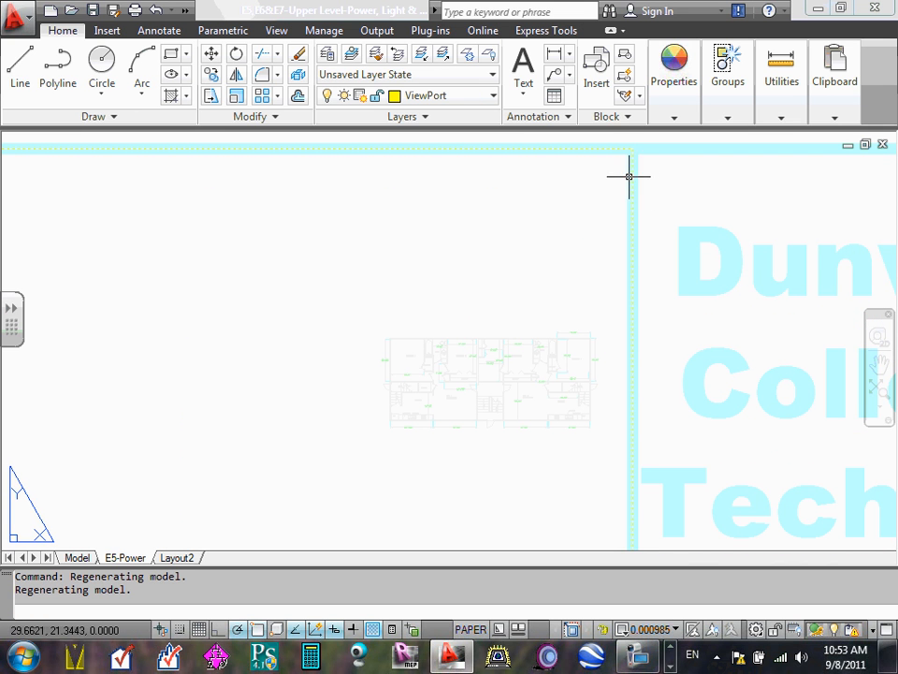
pyautogui.press('Escape')
pyautogui.press('Escape')
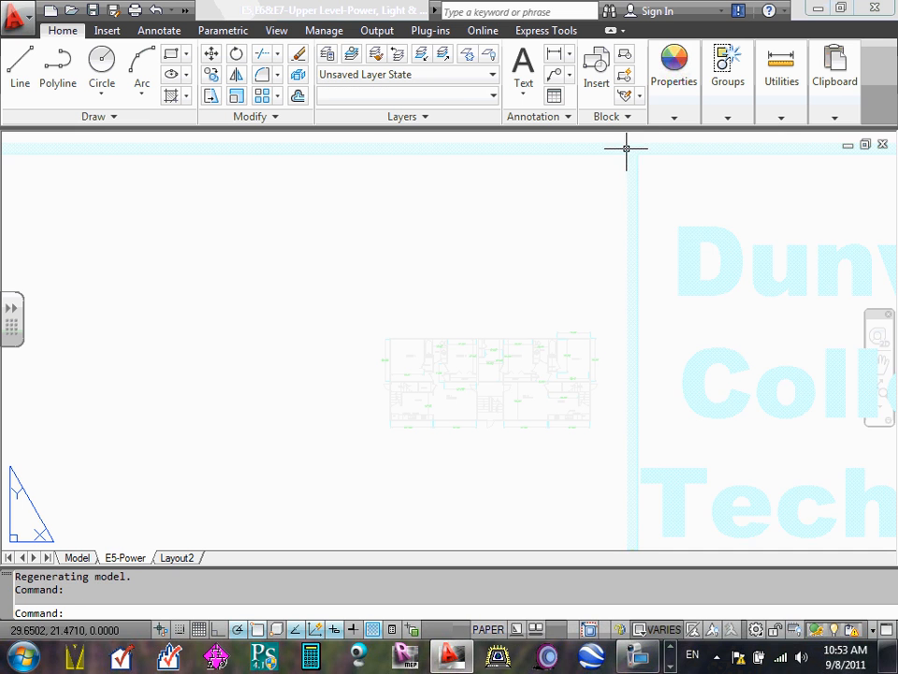
pyautogui.click(643, 176)
pyautogui.scroll(-3, 642, 176)
pyautogui.scroll(5, 626, 177)
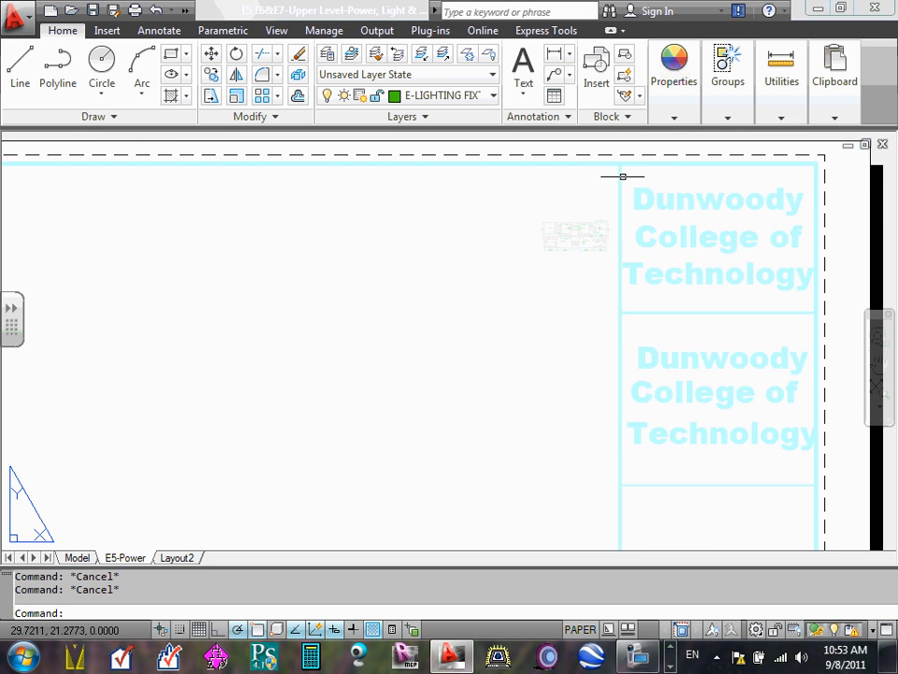
# - Select the floor plan viewport along the title block's edge and check the plan's placement on the whole sheet
pyautogui.click(682, 162)
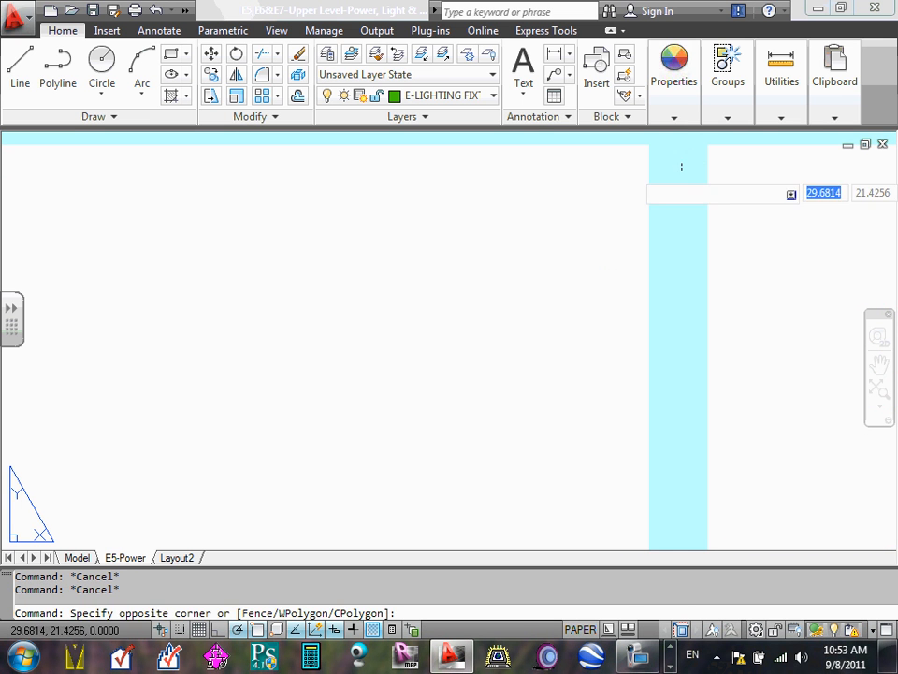
pyautogui.click(677, 177)
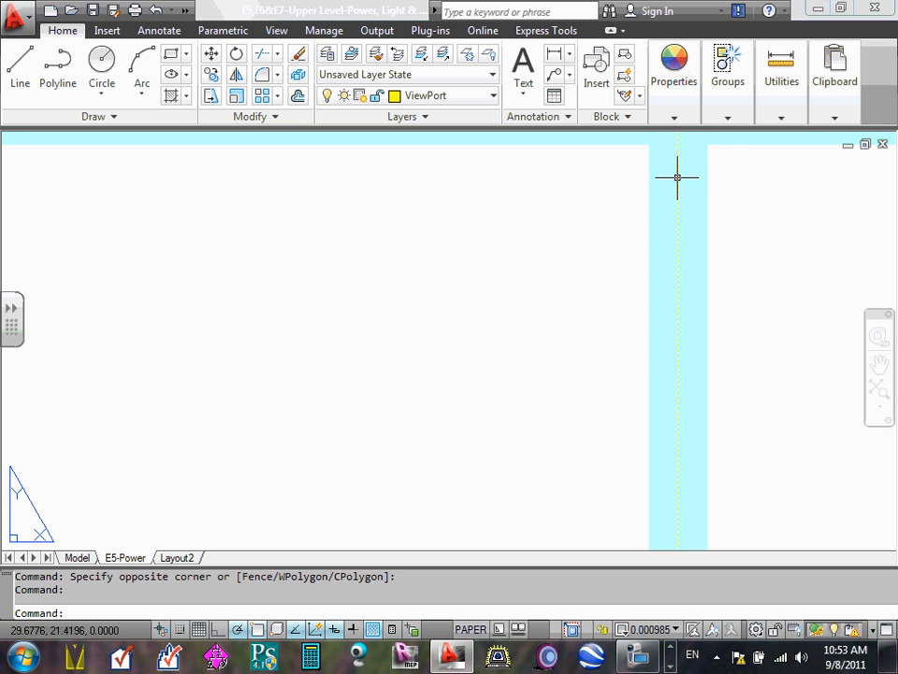
pyautogui.scroll(-2, 680, 178)
pyautogui.scroll(-5, 702, 192)
pyautogui.scroll(-4, 579, 284)
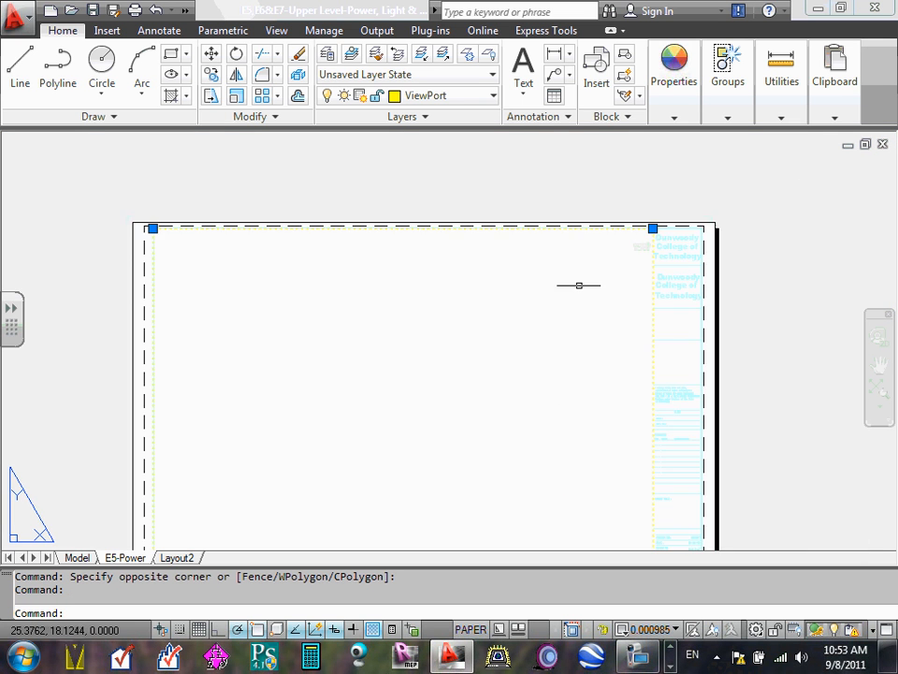
pyautogui.moveTo(505, 299); pyautogui.dragTo(519, 265, button='middle')
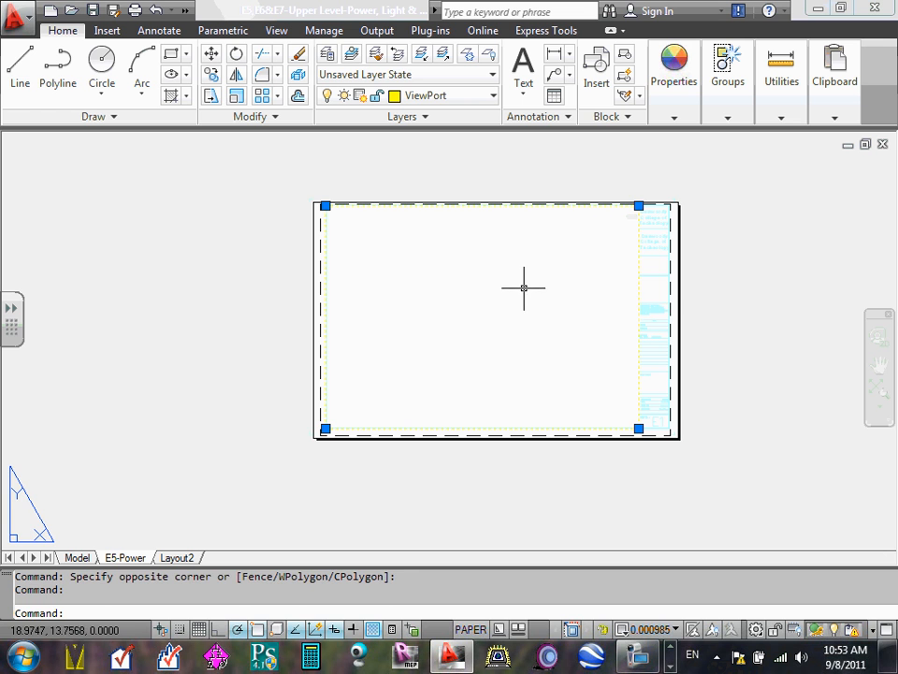
# - Enter the viewport's model space, zoom the floor plan to its extents, and switch back to paper space
pyautogui.click(524, 291)
pyautogui.doubleClick(525, 291)
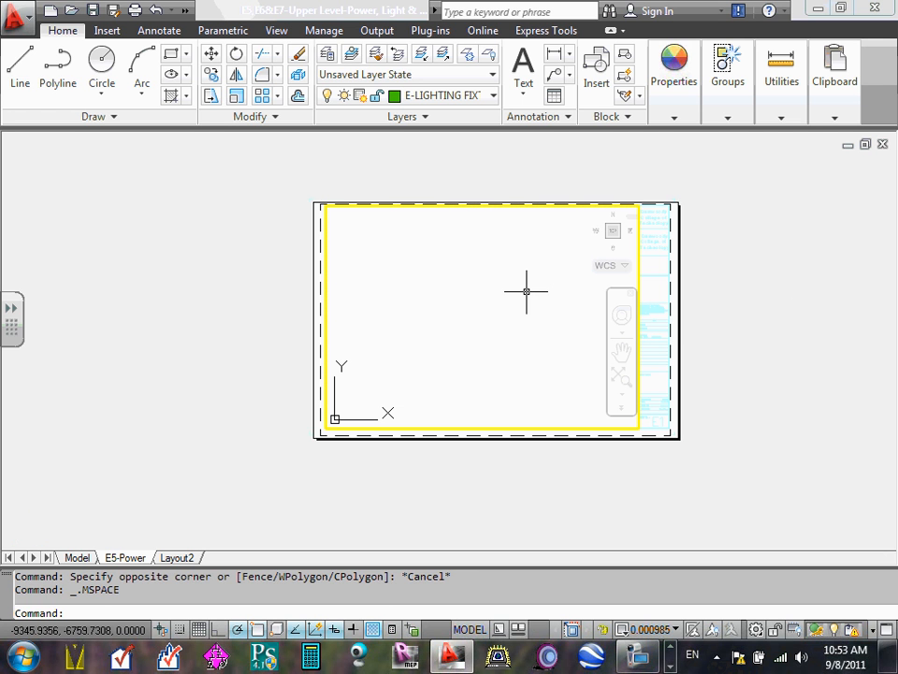
pyautogui.write('z')
pyautogui.press('Return')
pyautogui.write('e')
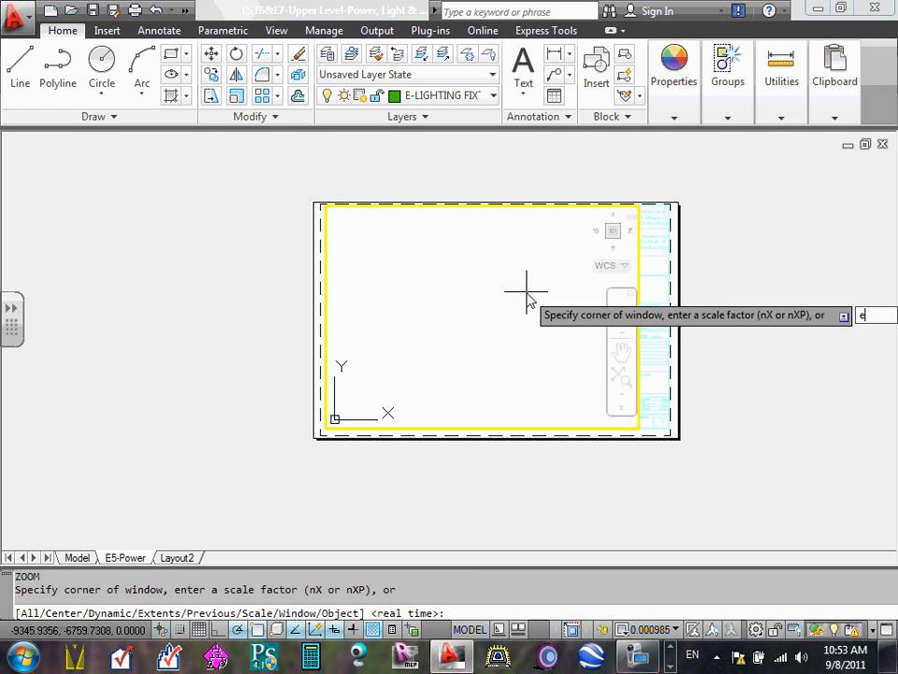
pyautogui.press('Return')
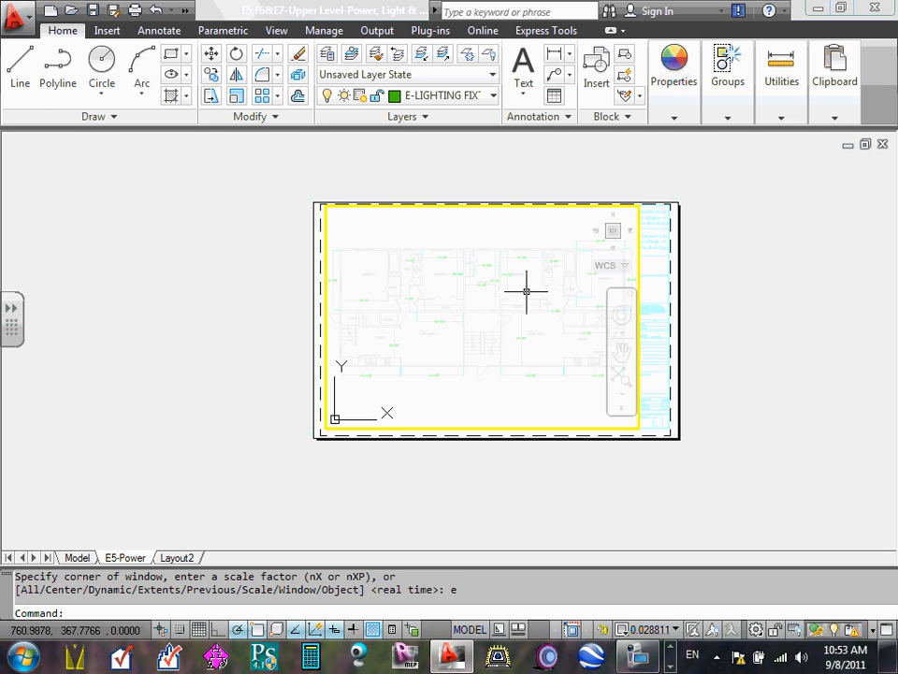
pyautogui.doubleClick(655, 263)
pyautogui.scroll(5, 642, 261)
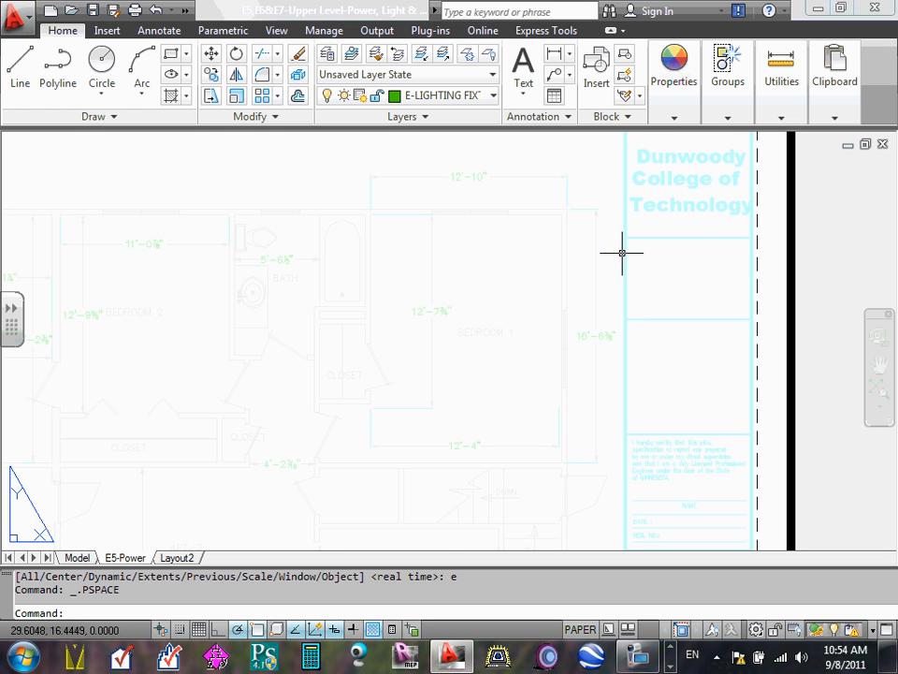
pyautogui.click(631, 261)
pyautogui.scroll(-5, 626, 251)
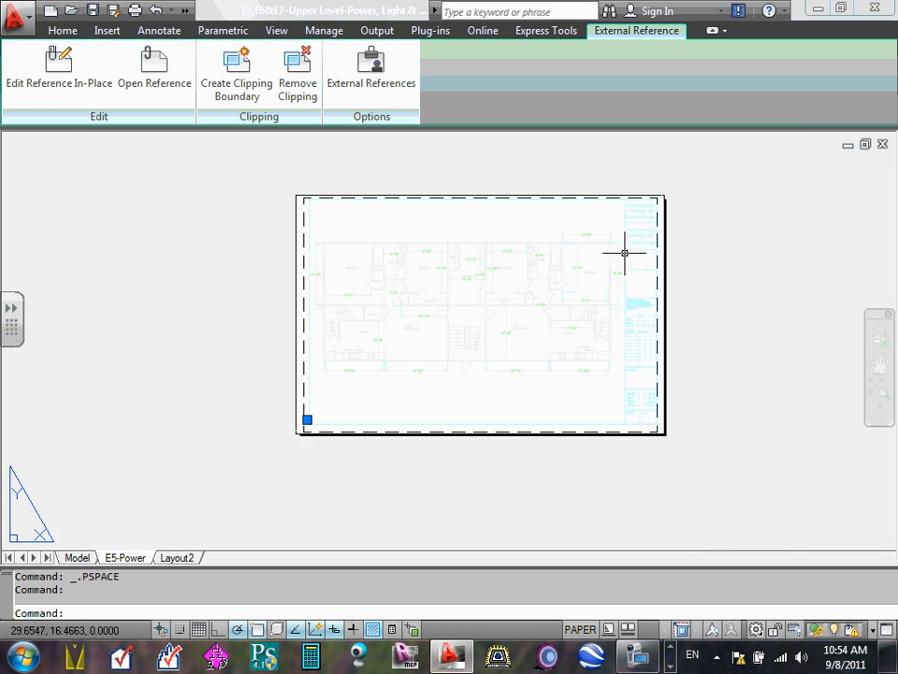
pyautogui.scroll(5, 633, 207)
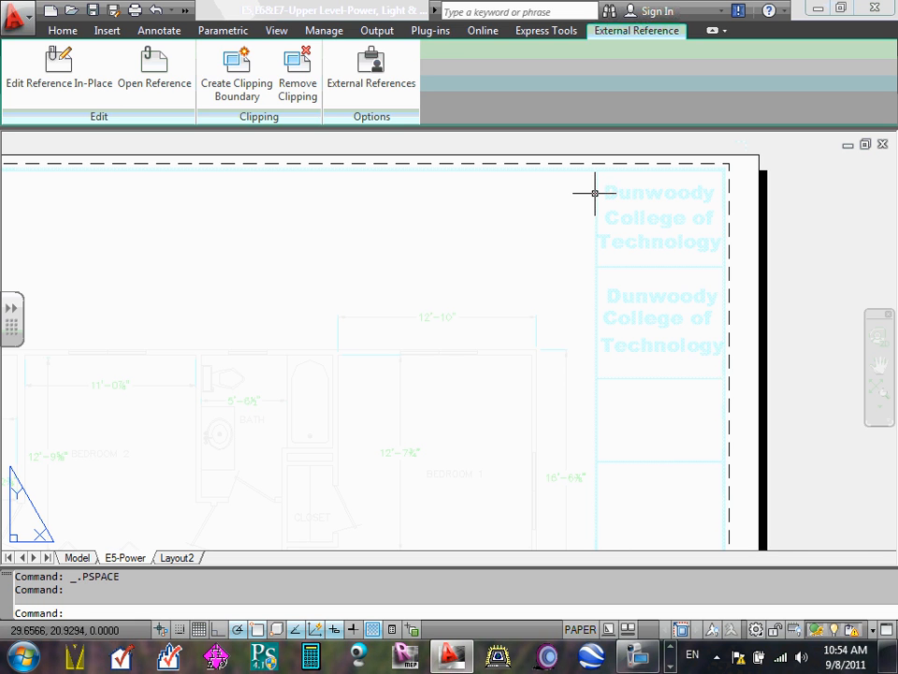
pyautogui.press('Escape')
pyautogui.press('Escape')
pyautogui.scroll(3, 595, 193)
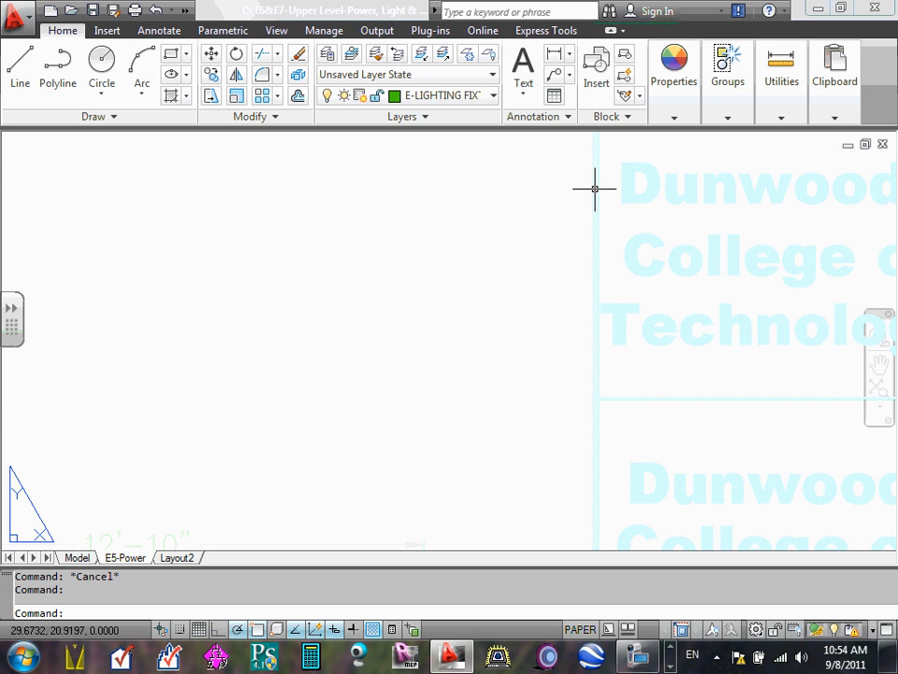
pyautogui.click(597, 191)
pyautogui.scroll(-3, 603, 194)
pyautogui.press('Escape')
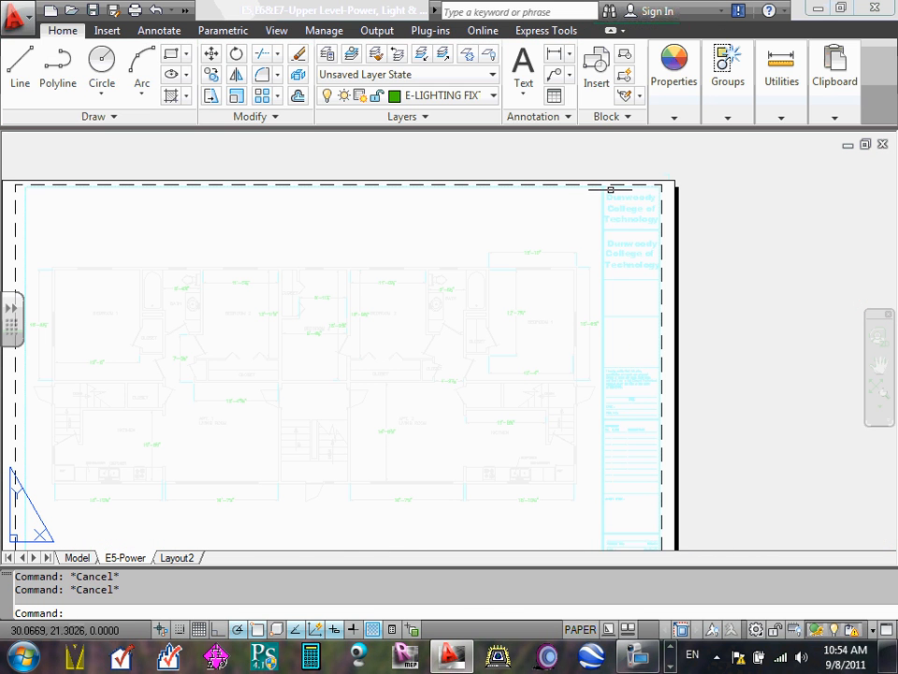
# - Select the floor plan viewport by its edge within the title block border line and open its viewport scale list
pyautogui.scroll(3, 609, 190)
pyautogui.scroll(3, 575, 206)
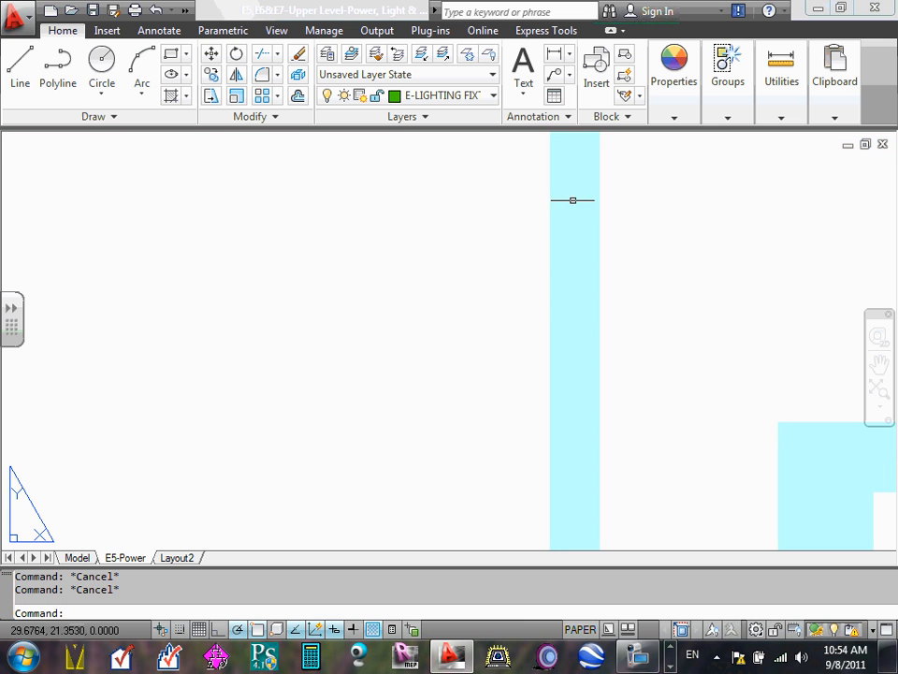
pyautogui.click(573, 201)
pyautogui.click(574, 202)
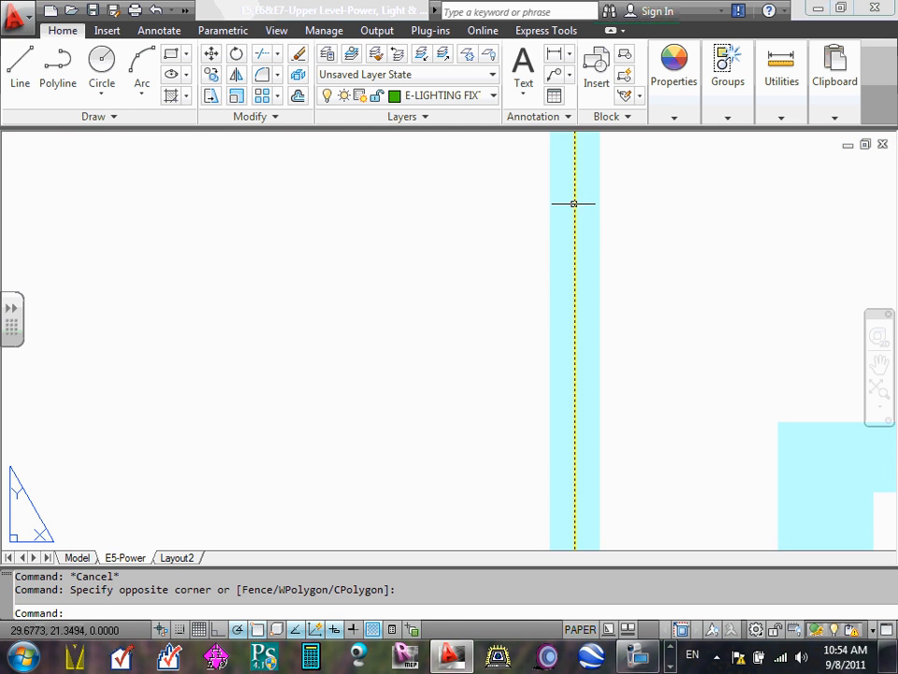
pyautogui.click(574, 203)
pyautogui.scroll(-5, 580, 213)
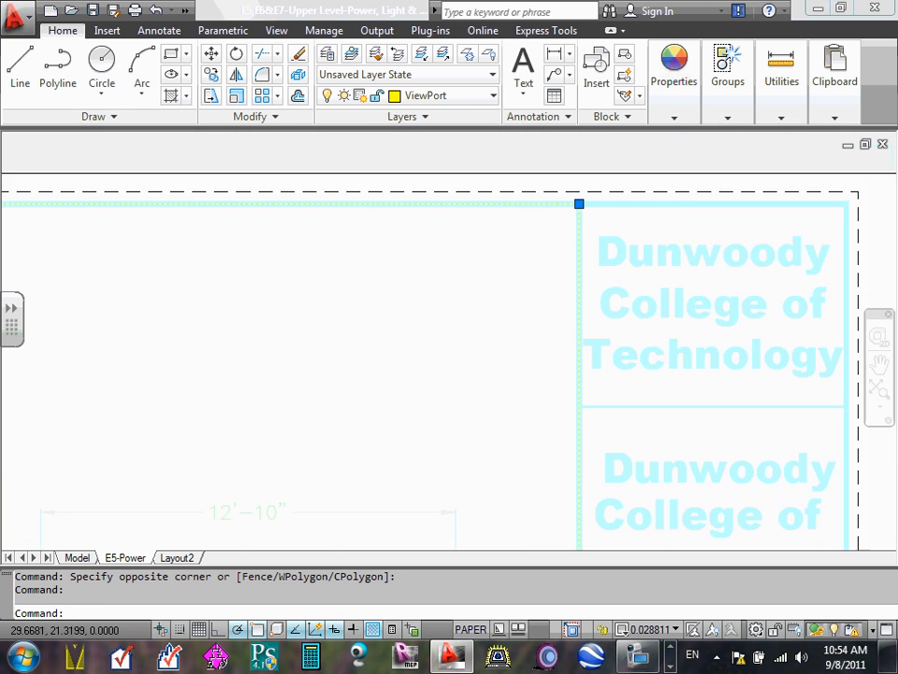
pyautogui.scroll(-4, 577, 218)
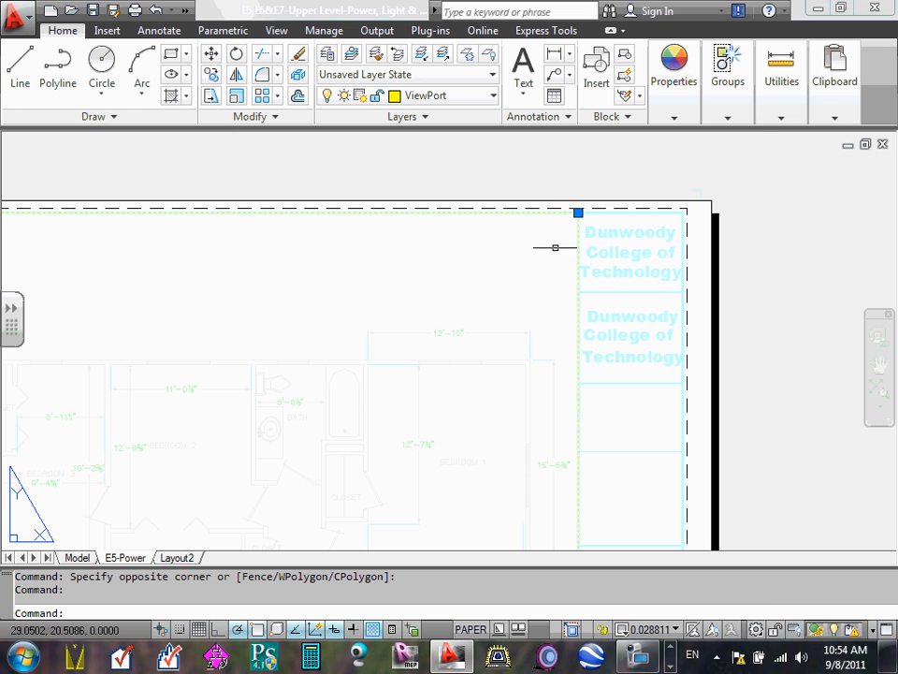
pyautogui.click(674, 628)
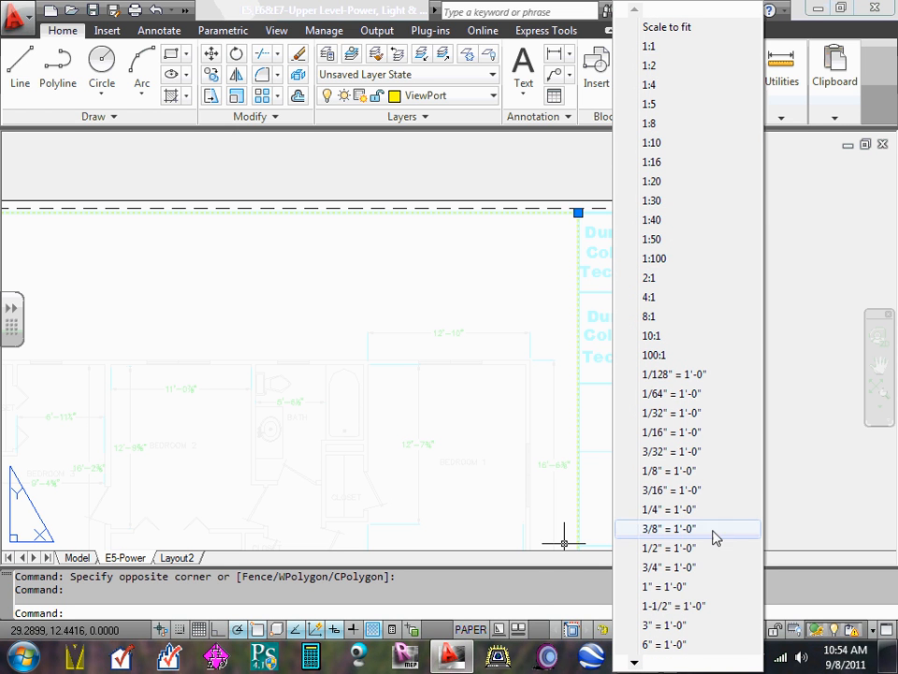
pyautogui.click(539, 577)
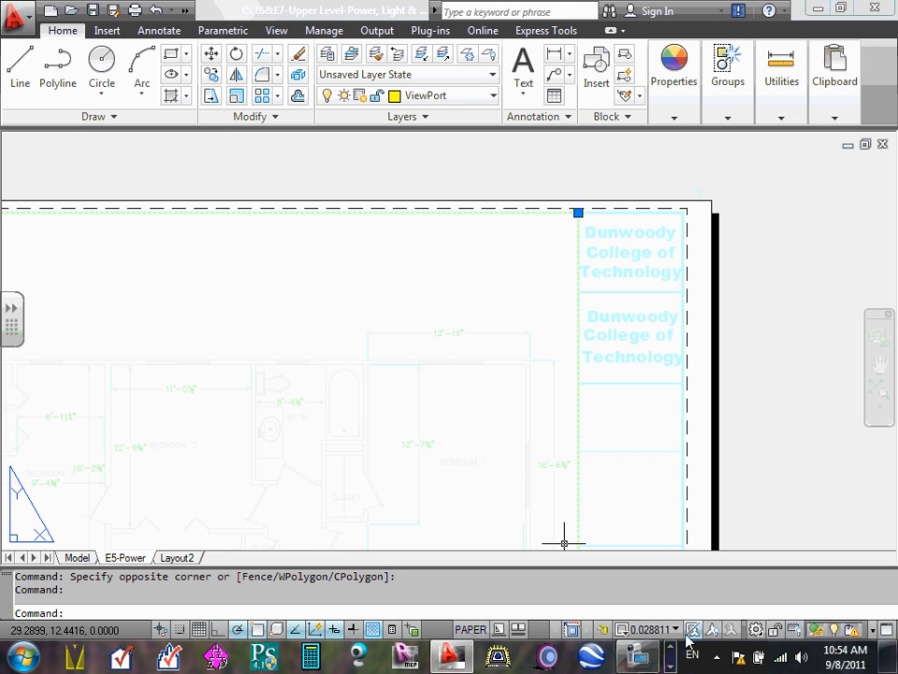